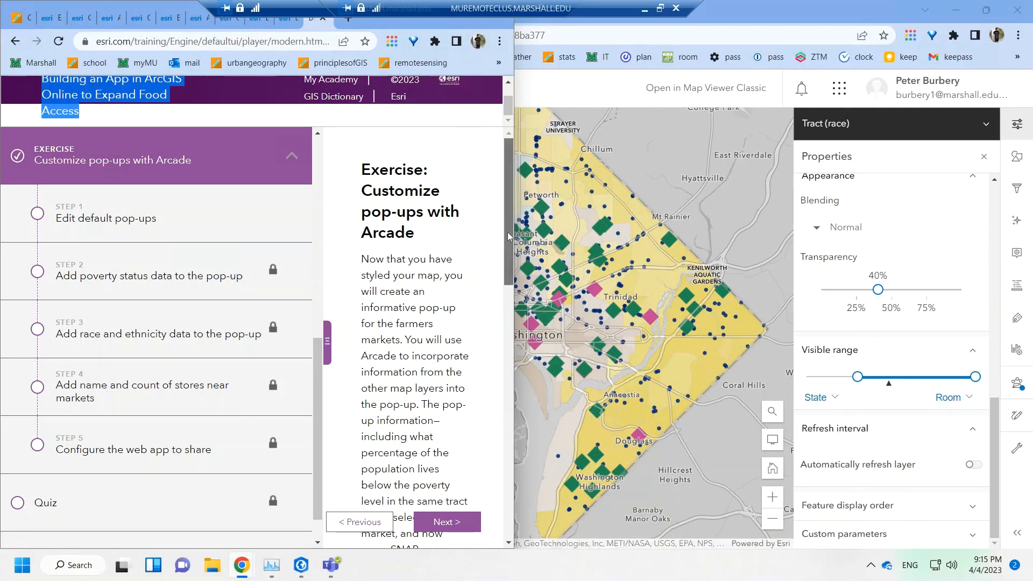
- Read the introduction to the Customize pop-ups with Arcade exercise, widening the instructions window to show its note and requirements
scroll(509, 248, down, 1)
scroll(509, 247, down, 3)
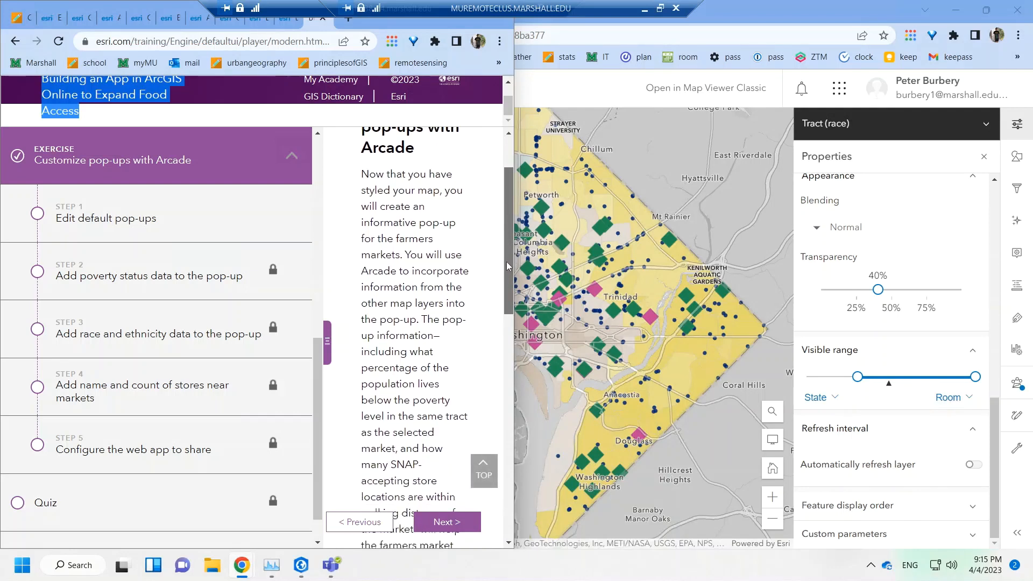
scroll(505, 274, down, 3)
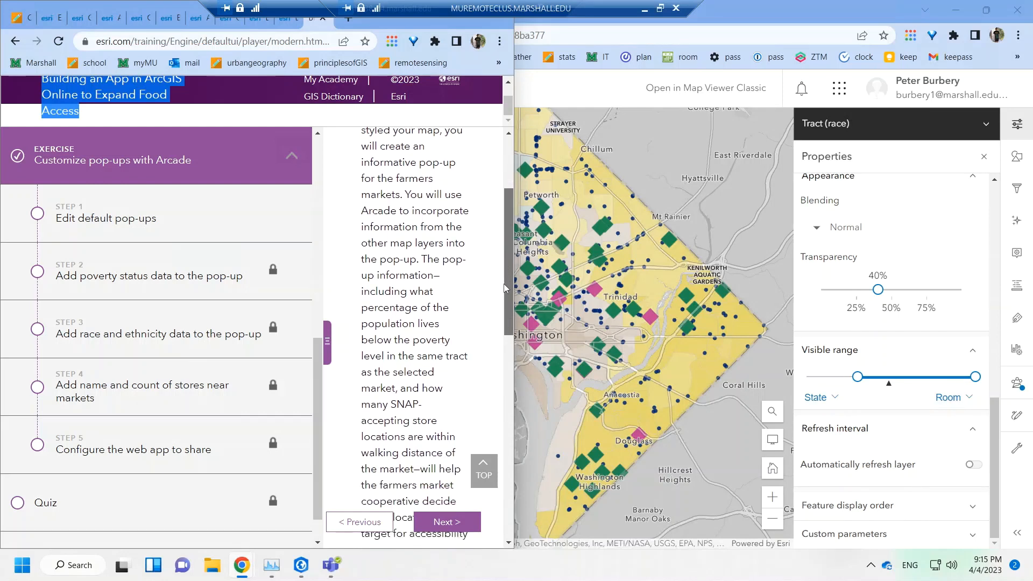
scroll(505, 293, down, 1)
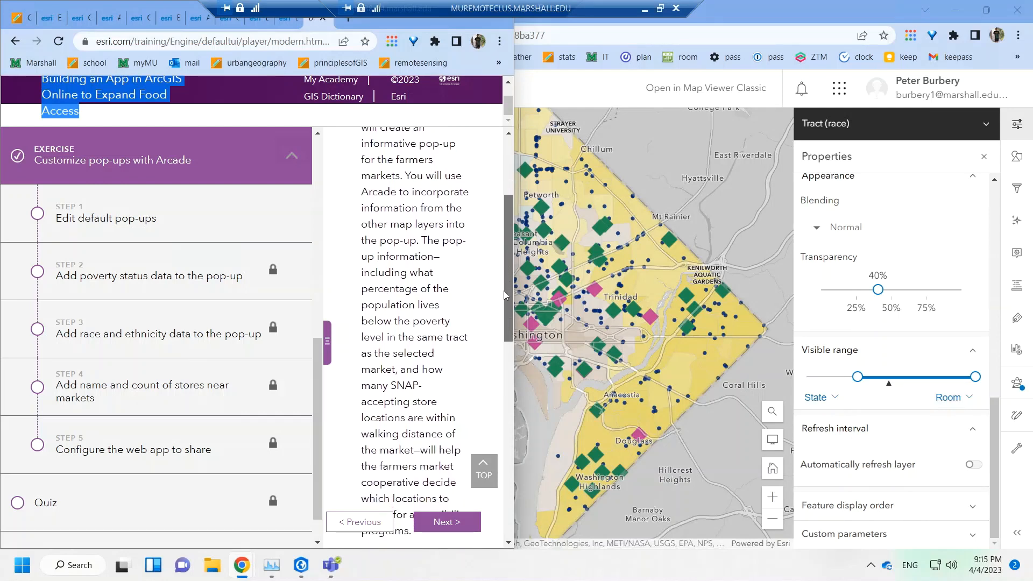
drag(504, 300, 502, 316)
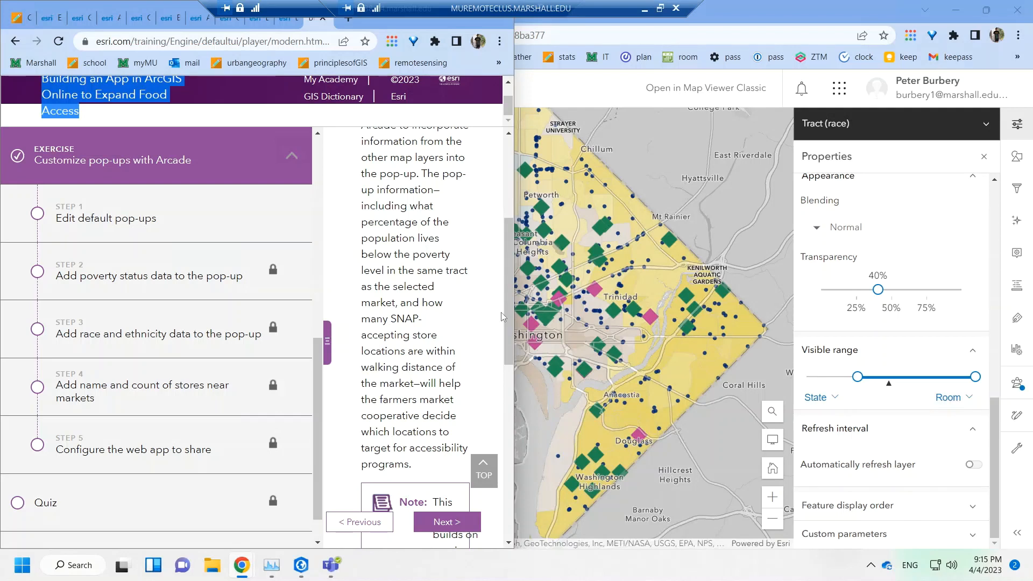
drag(508, 315, 513, 391)
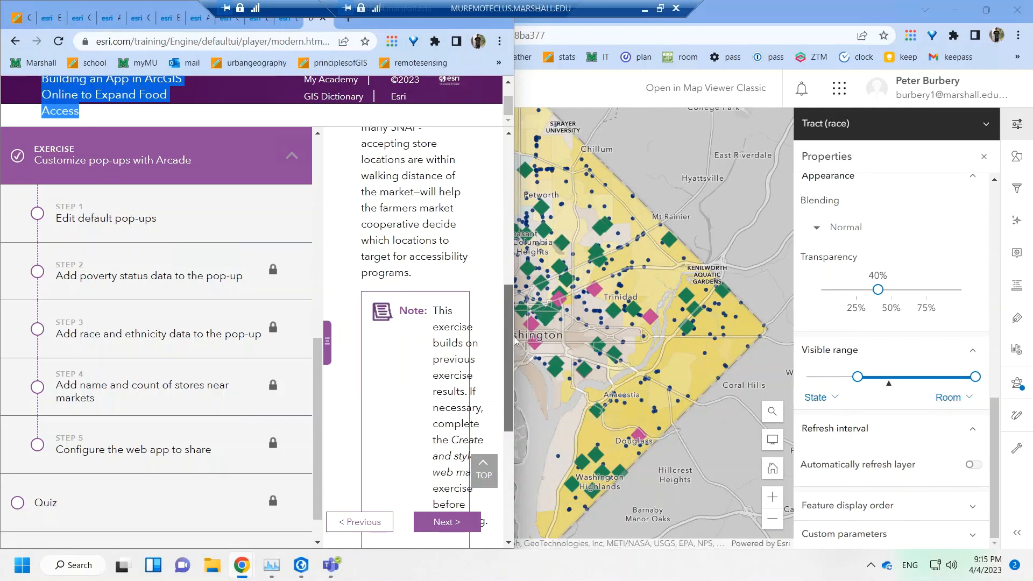
drag(516, 335, 520, 340)
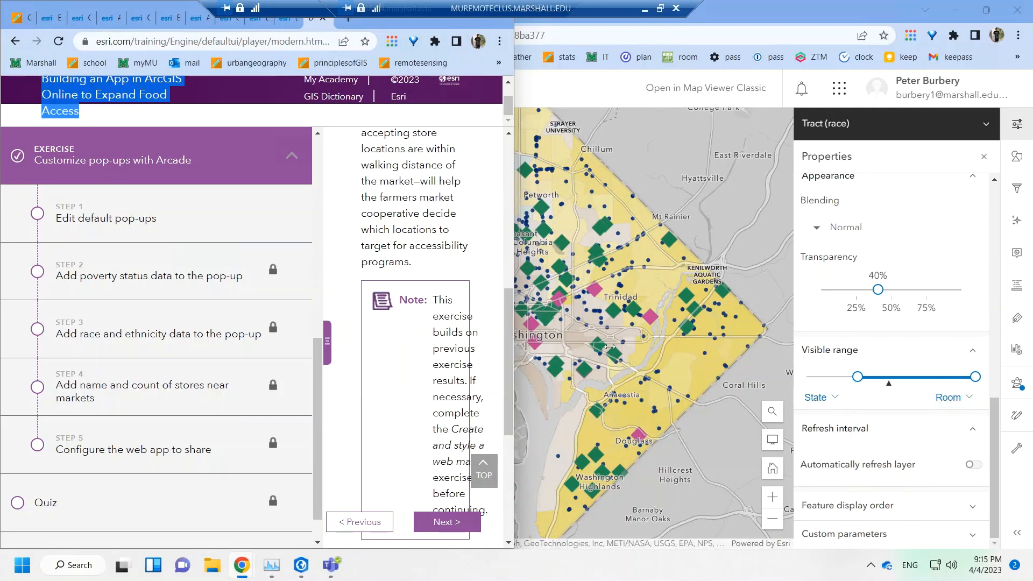
drag(610, 347, 610, 347)
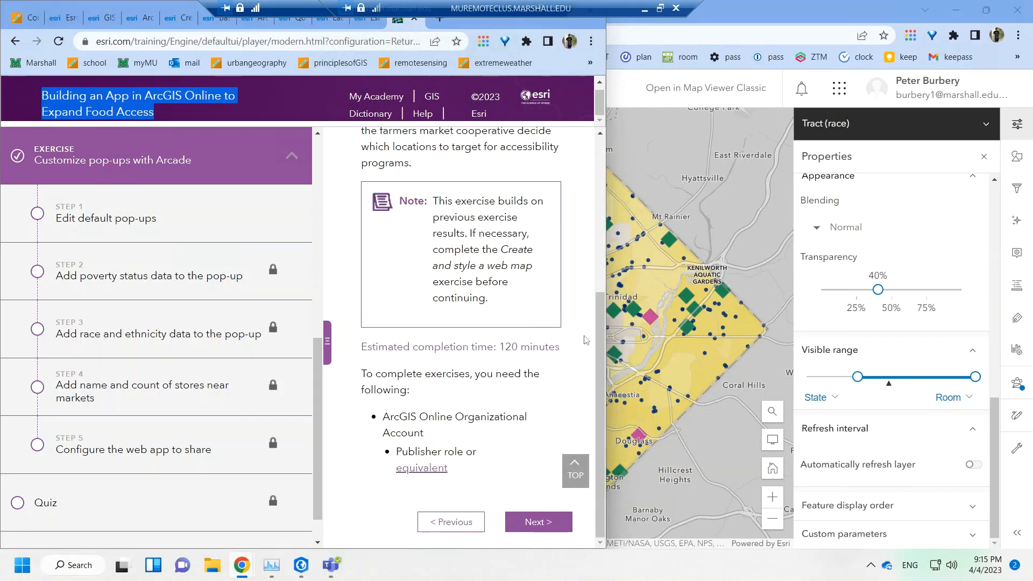
drag(445, 266, 533, 267)
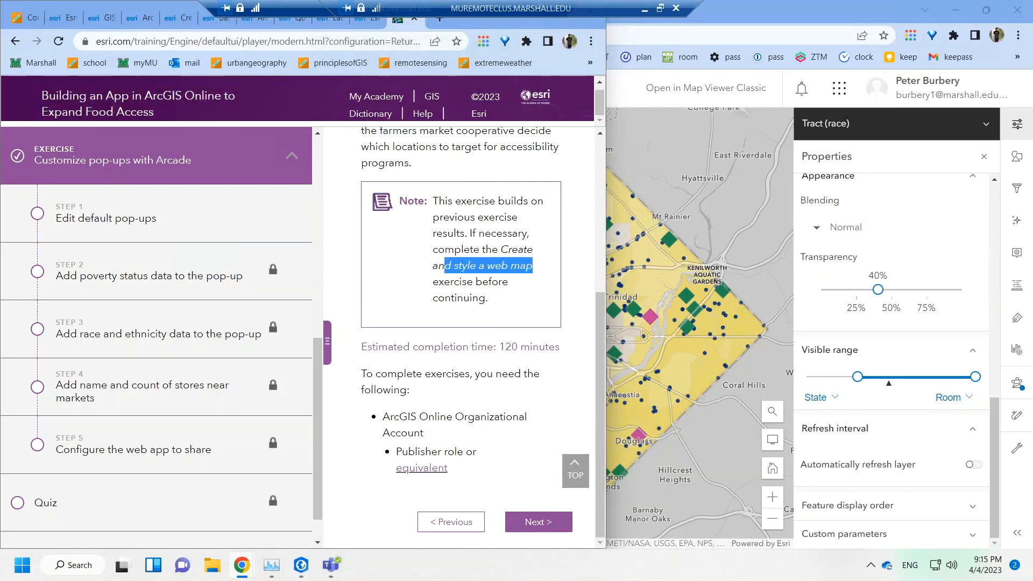
click(530, 268)
- Look through the course outline, checking the Create and style a web map exercise before returning to Customize pop-ups with Arcade
drag(318, 343, 330, 269)
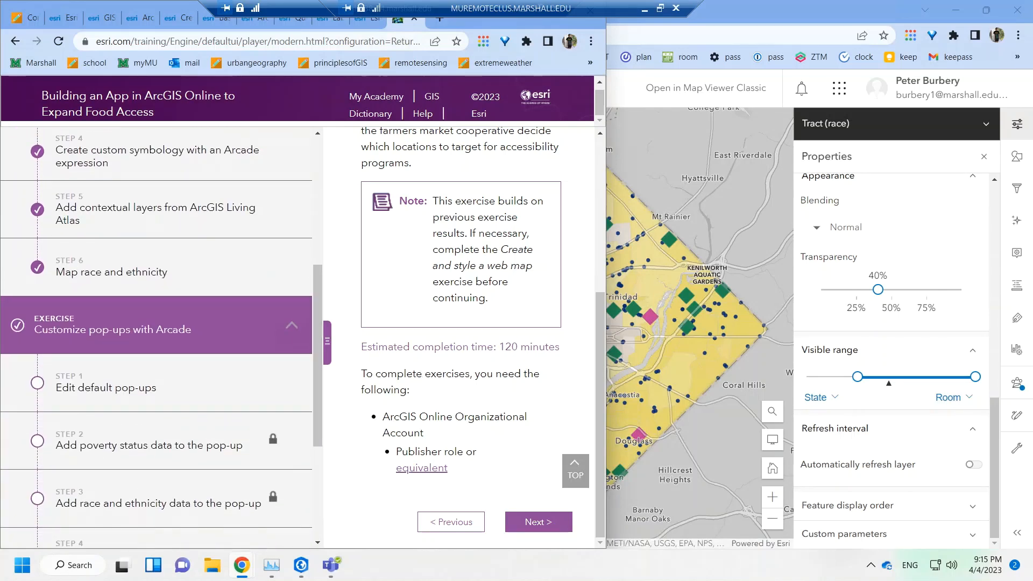
drag(422, 373, 533, 374)
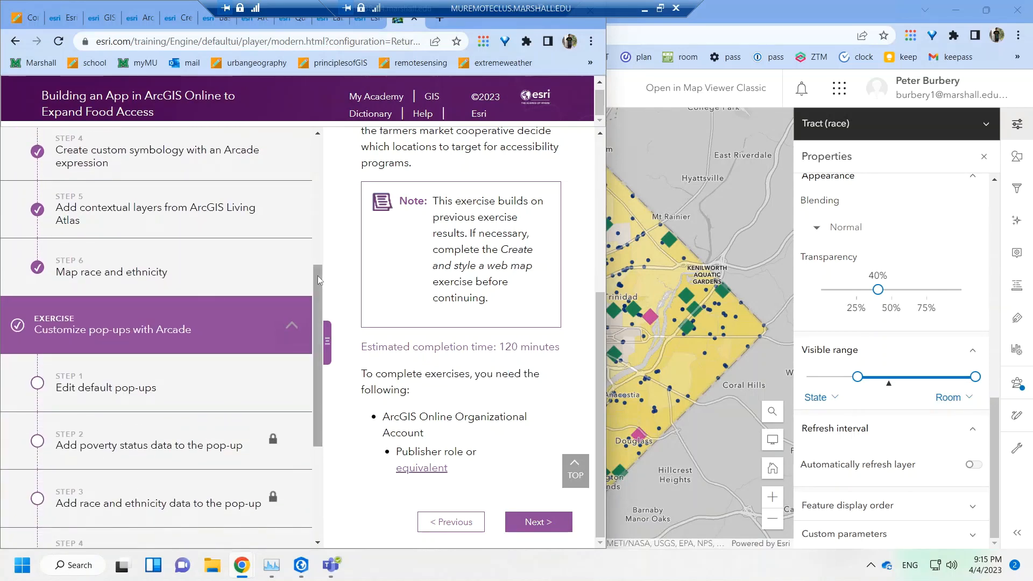
drag(321, 271, 321, 188)
scroll(321, 188, up, 3)
click(79, 181)
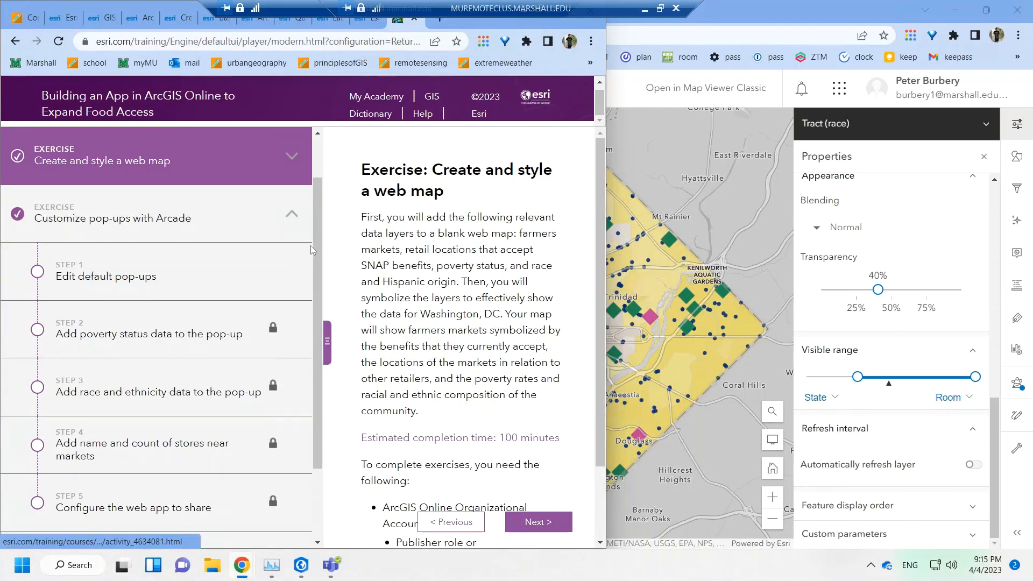
drag(311, 245, 313, 432)
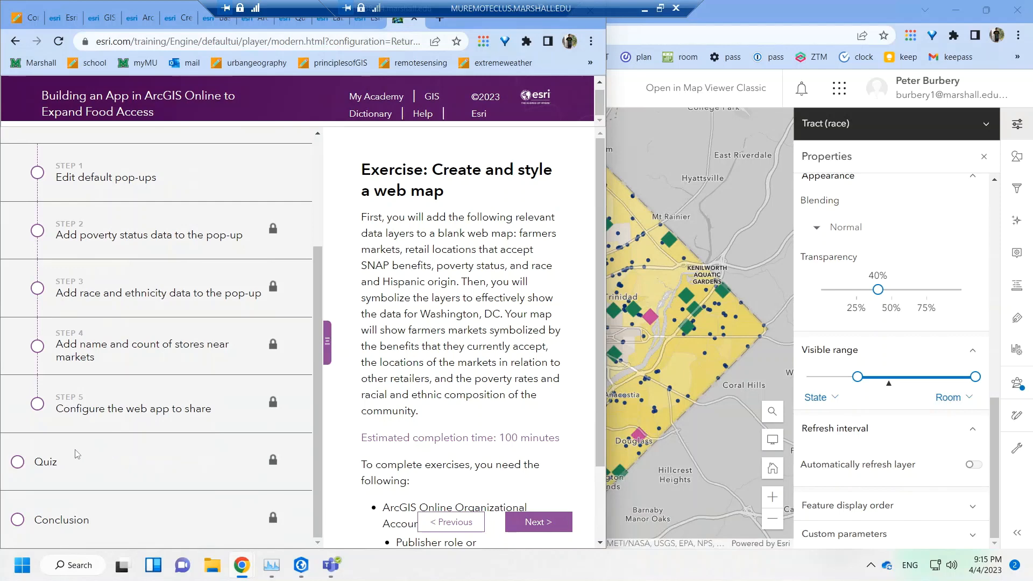
scroll(147, 225, up, 1)
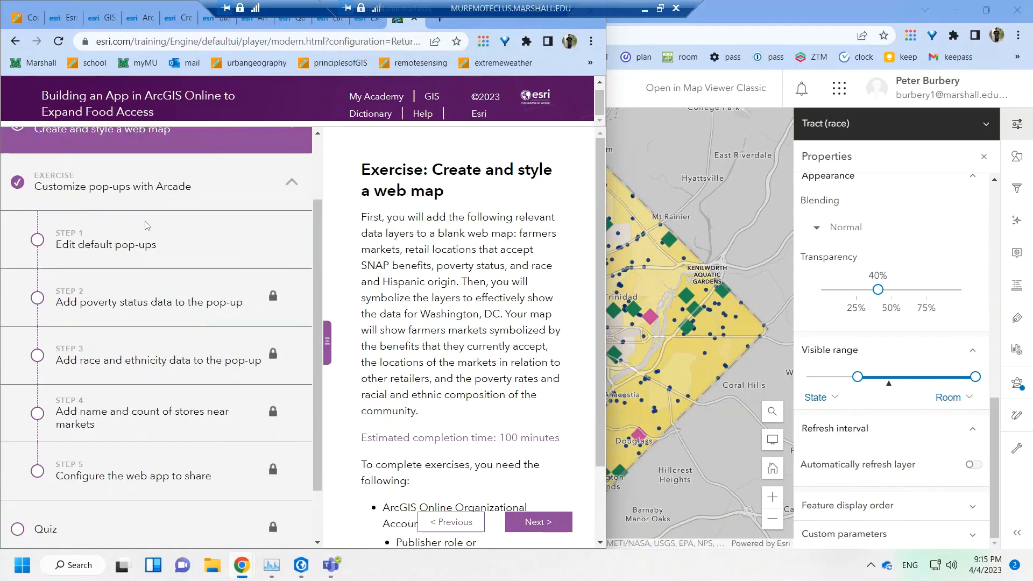
click(85, 187)
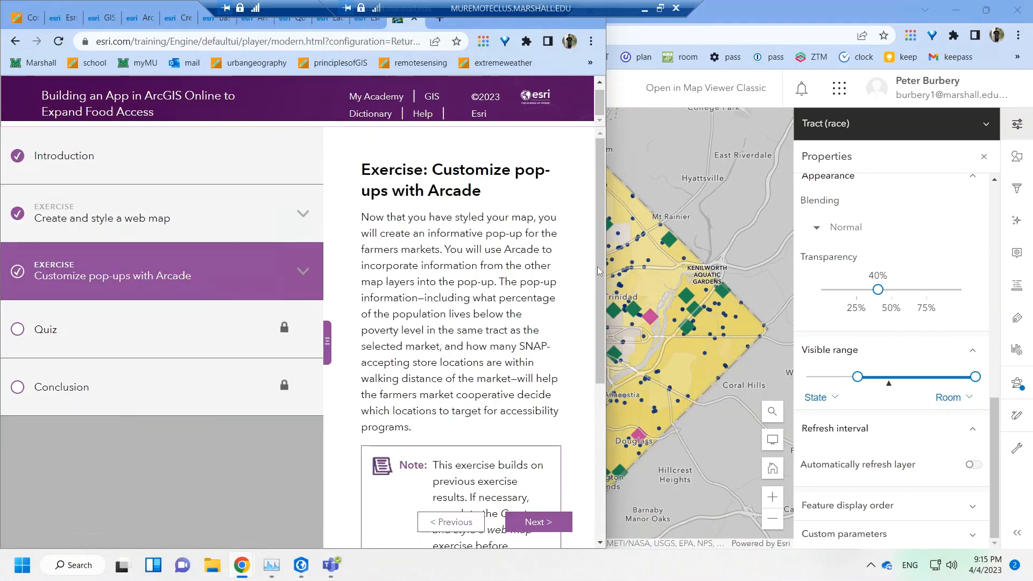
- Open Step 1: Edit default pop-ups and read its instructions for disabling pop-ups on the map layers
drag(601, 282, 598, 424)
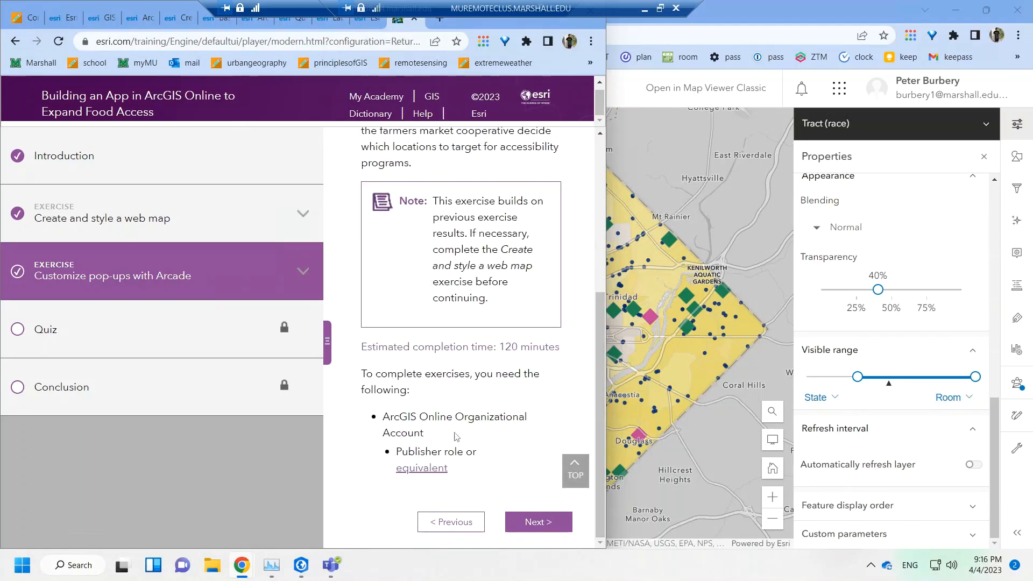
click(539, 522)
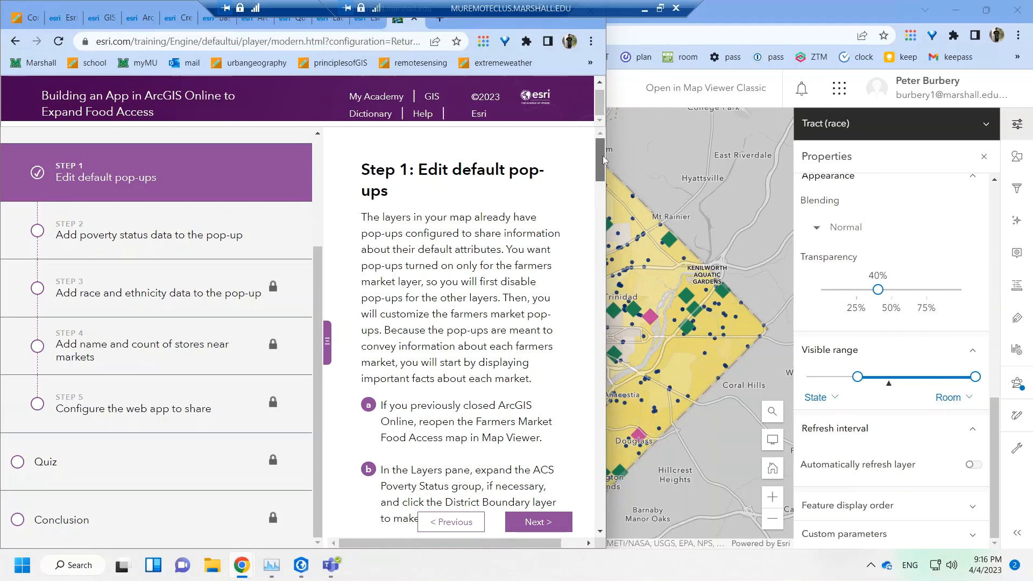
drag(602, 156, 602, 171)
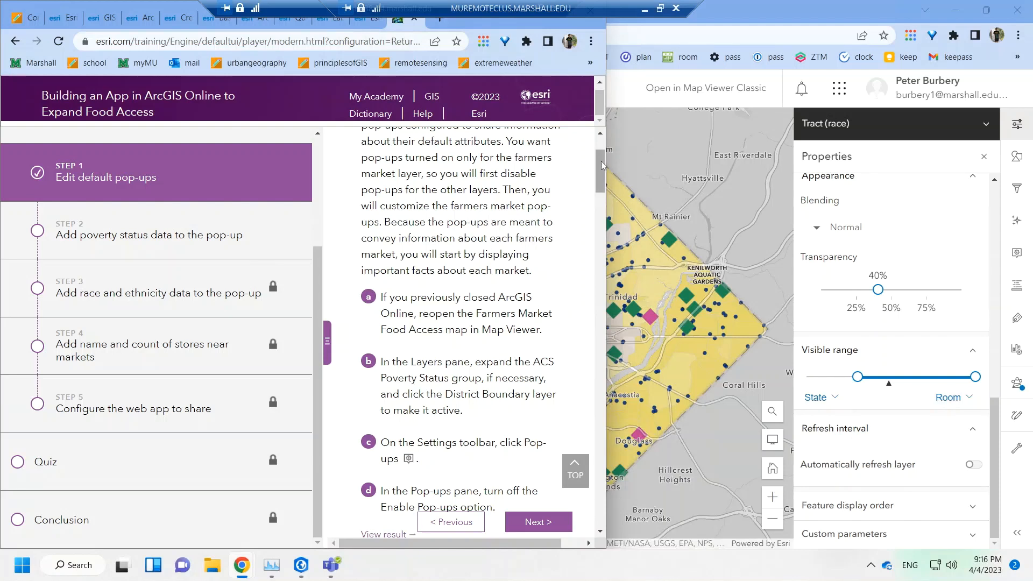
drag(602, 167, 602, 170)
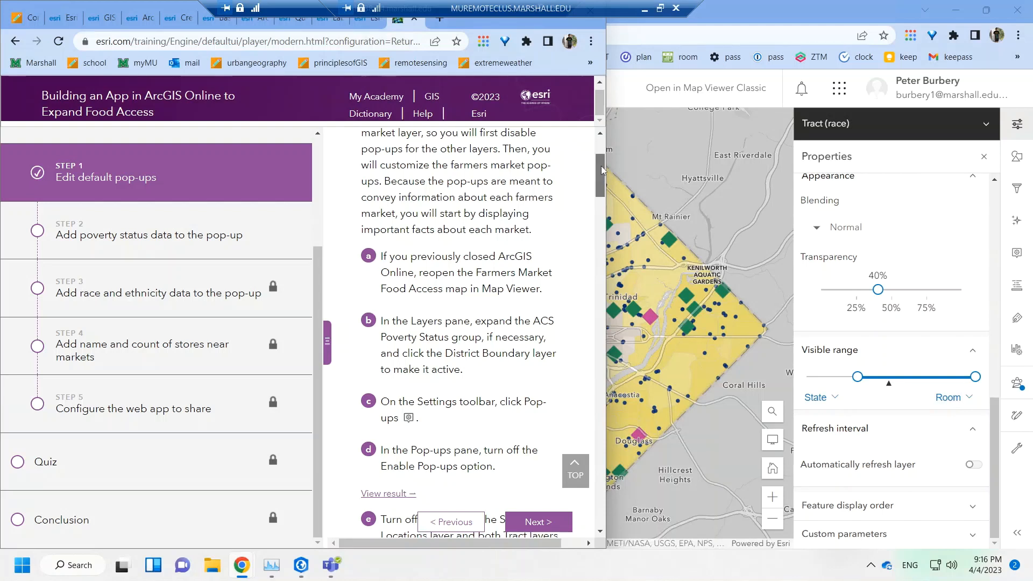
scroll(518, 231, down, 1)
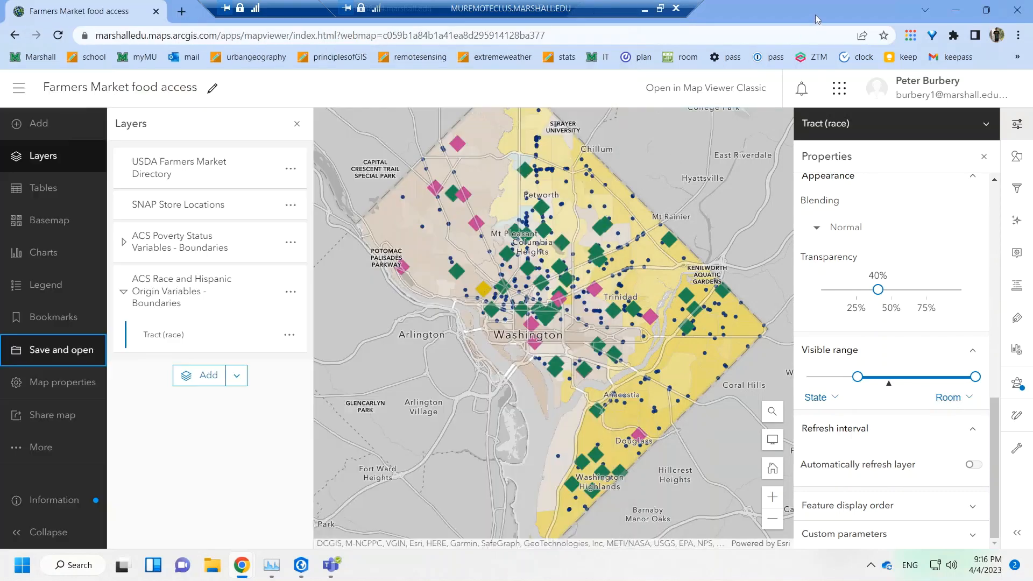
- Switch to the Farmers Market food access map, expand the ACS Poverty Status Variables group and make the District Boundary layer active
click(816, 20)
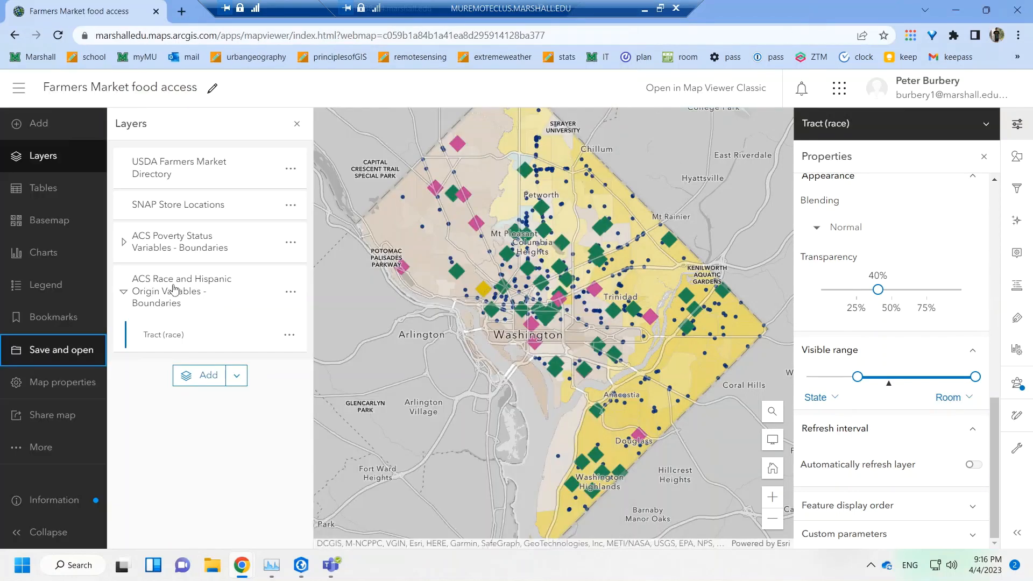
click(122, 247)
click(123, 243)
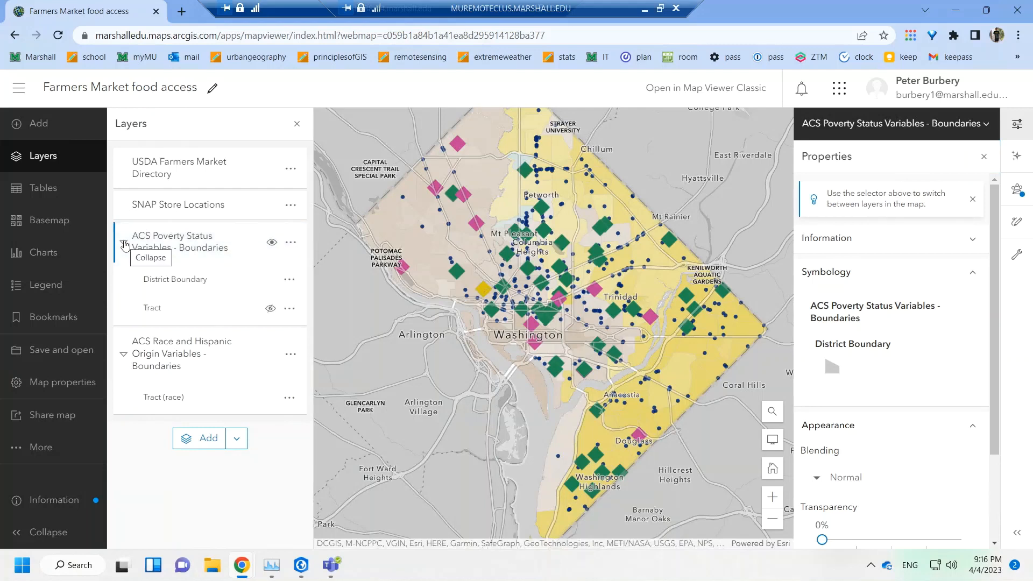
click(175, 279)
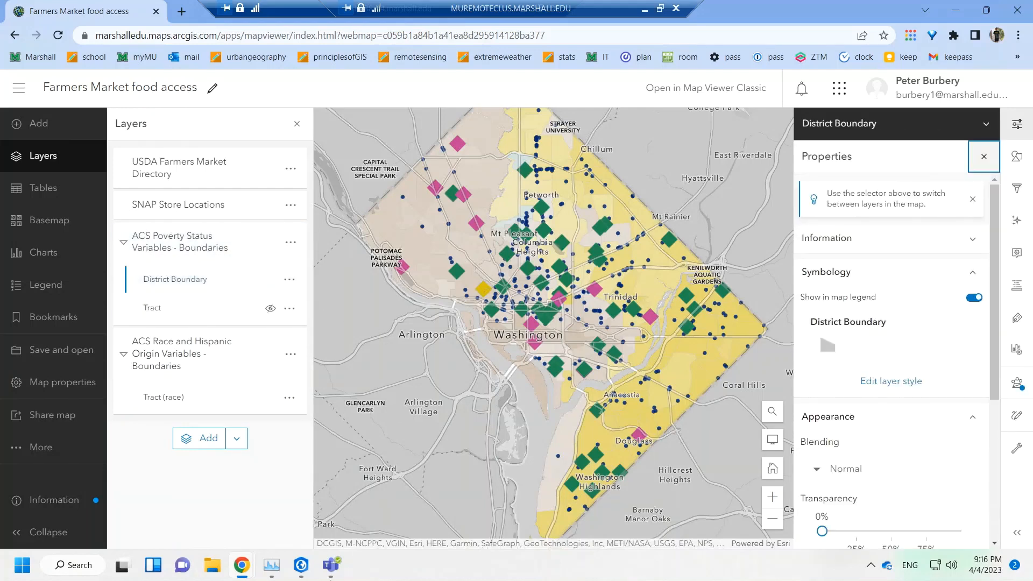
click(180, 496)
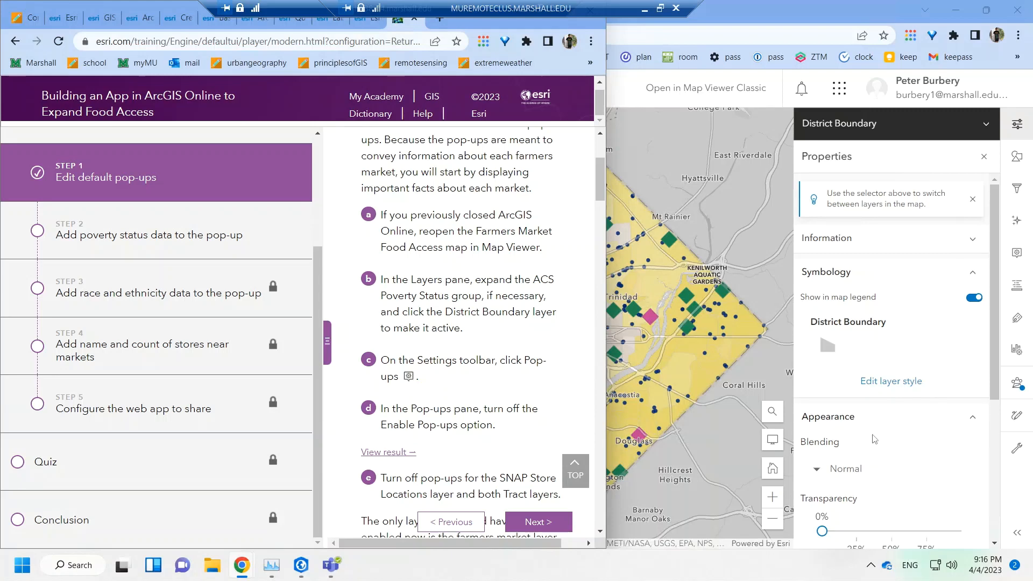
- Open the pop-up settings of the District Boundary layer and disable its pop-ups
drag(993, 210, 992, 432)
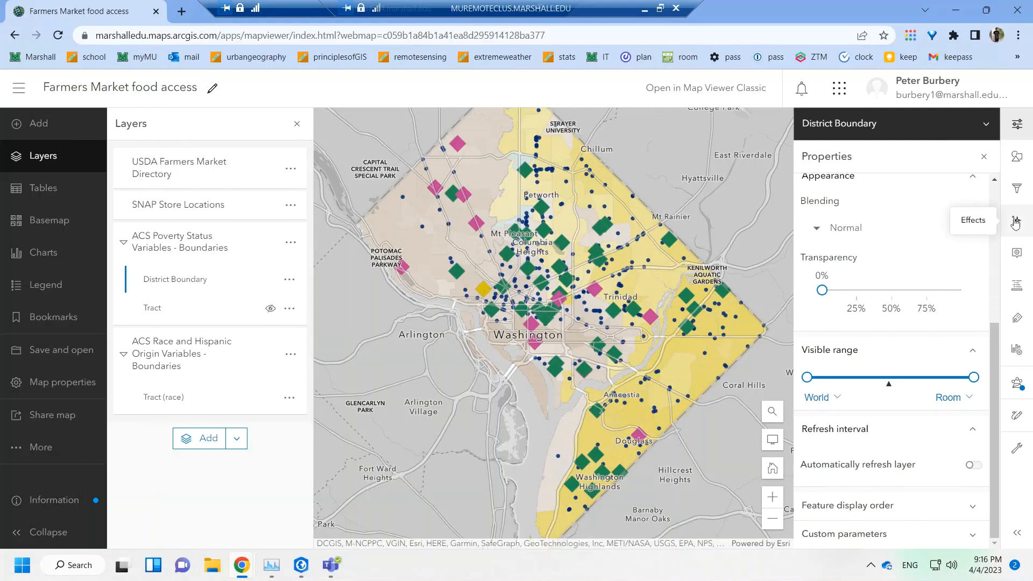
click(1015, 259)
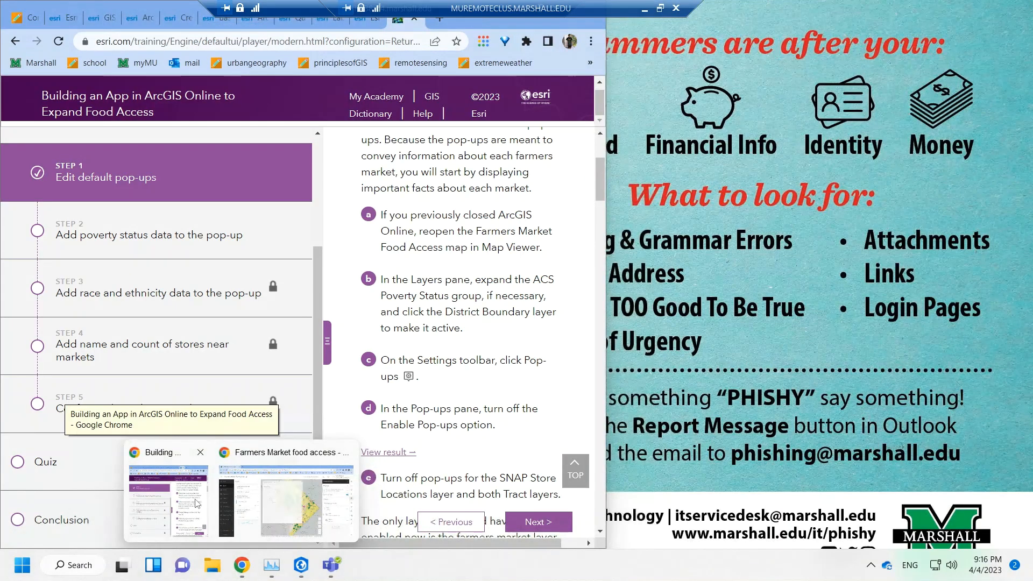
click(200, 498)
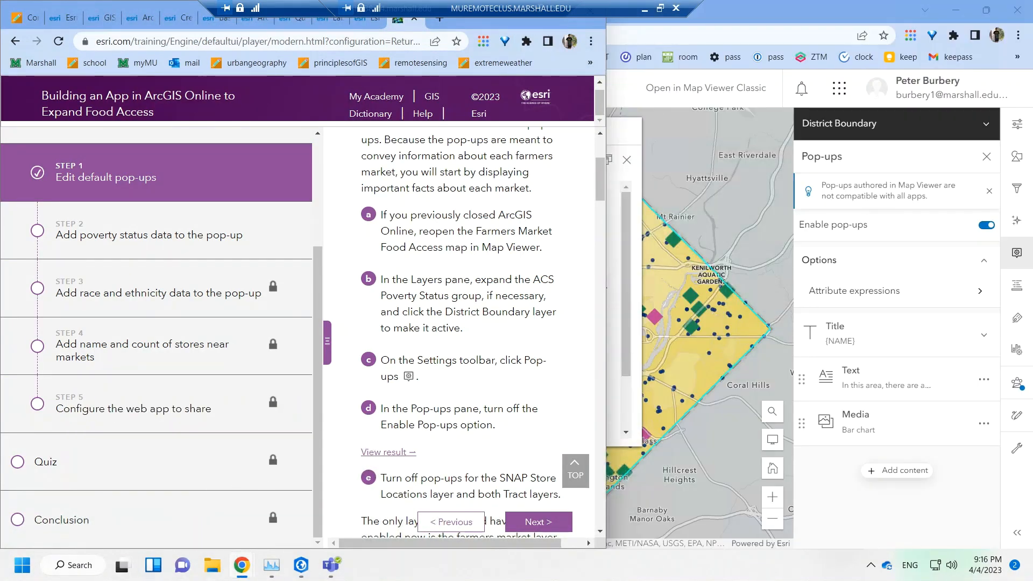
click(985, 226)
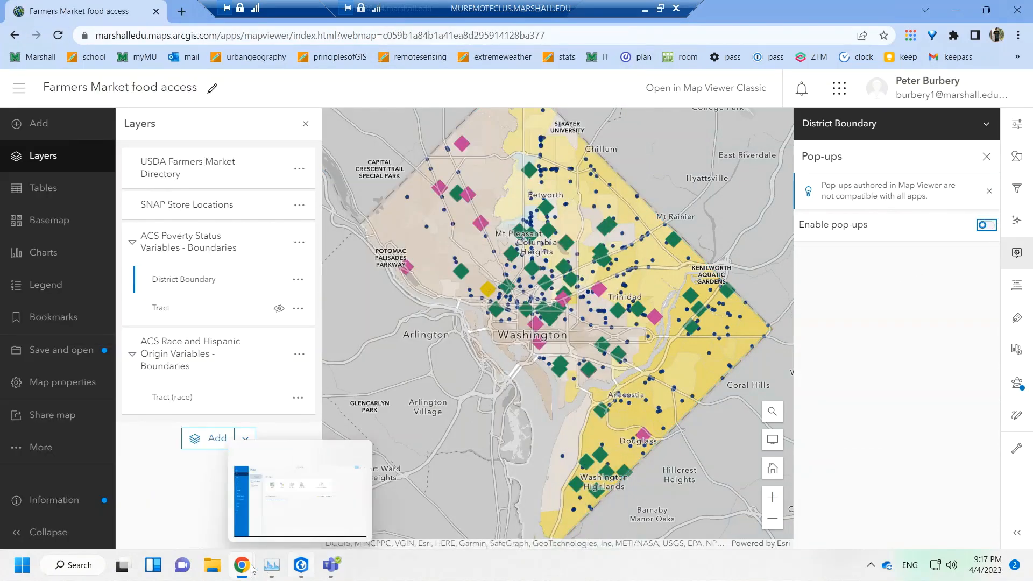
- Arrange the map window beside the exercise instructions and collapse the map's main navigation bar to save space
mouse_move(245, 566)
click(193, 506)
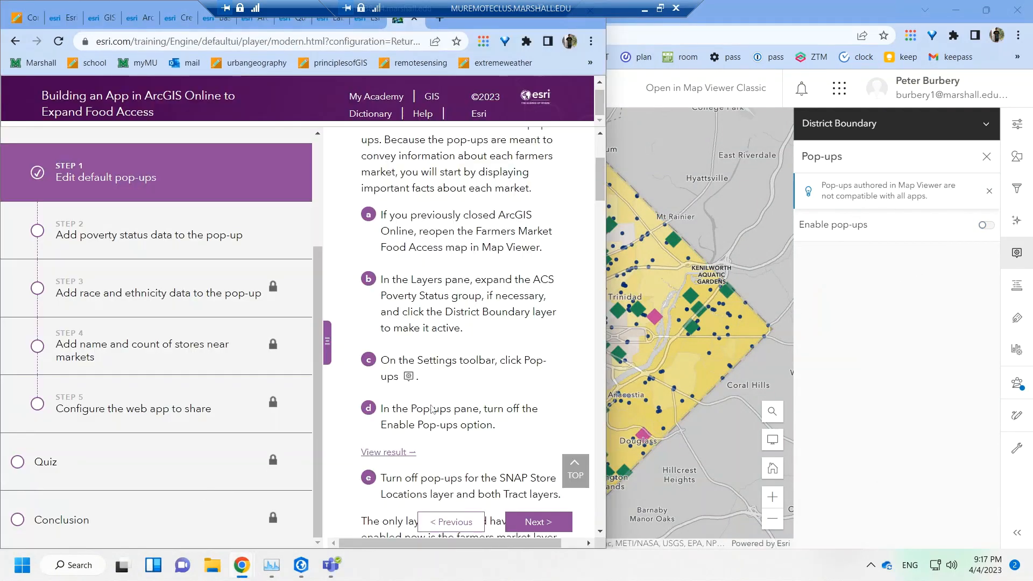
click(882, 12)
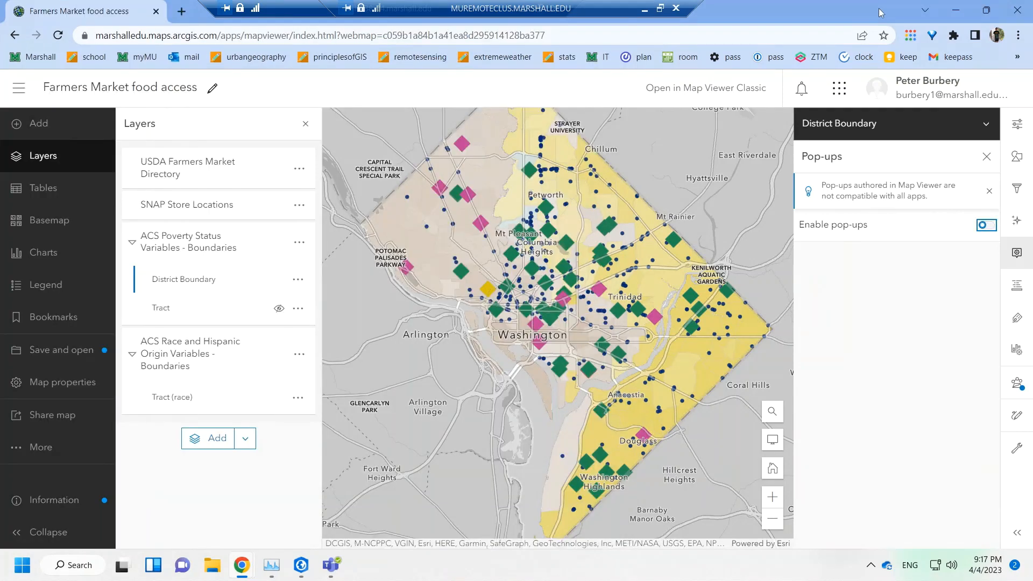
double_click(879, 9)
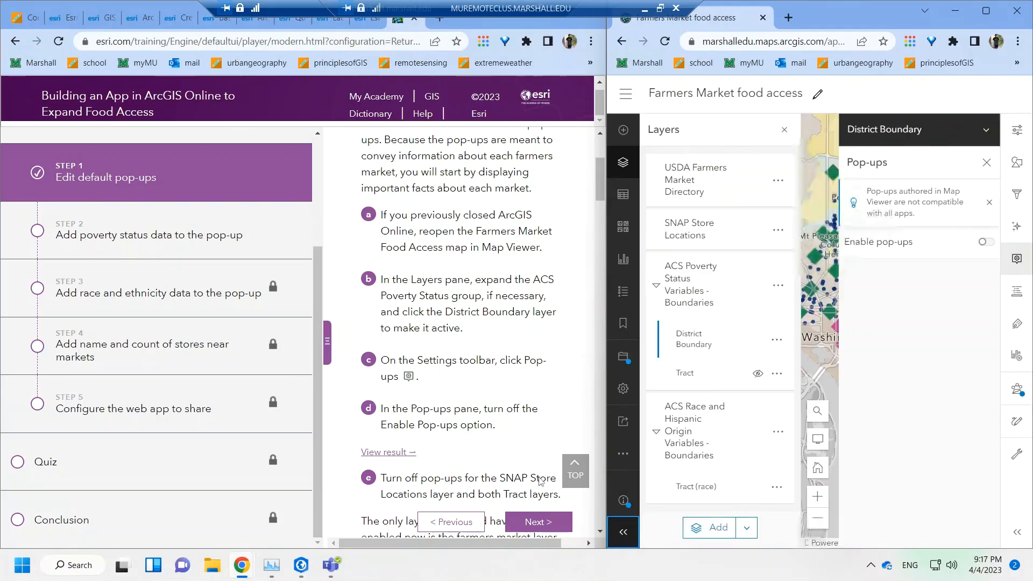
click(654, 531)
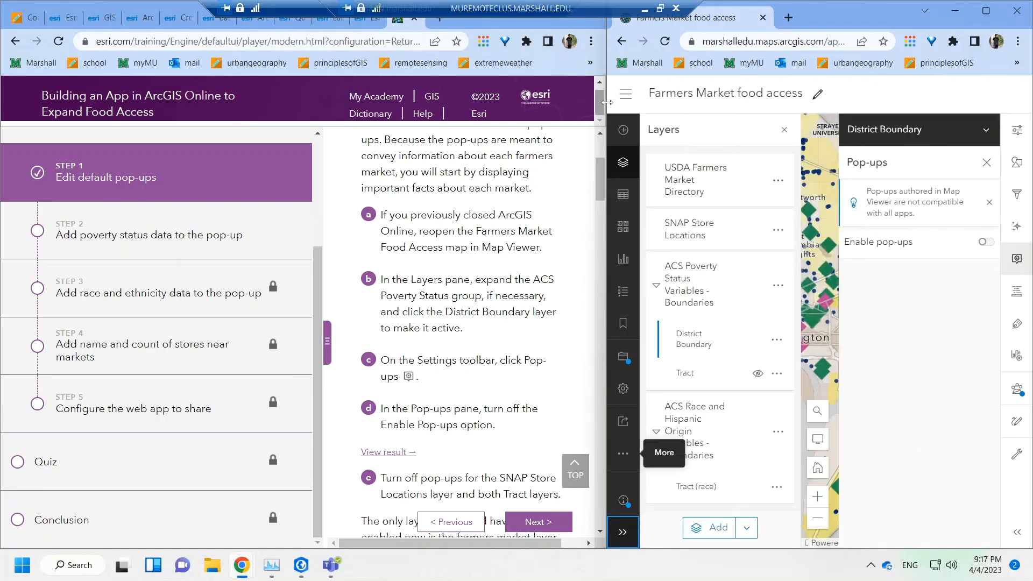
- Turn off pop-ups for the Tract (race) layer and the Tract layer in the poverty status group
drag(599, 170, 601, 203)
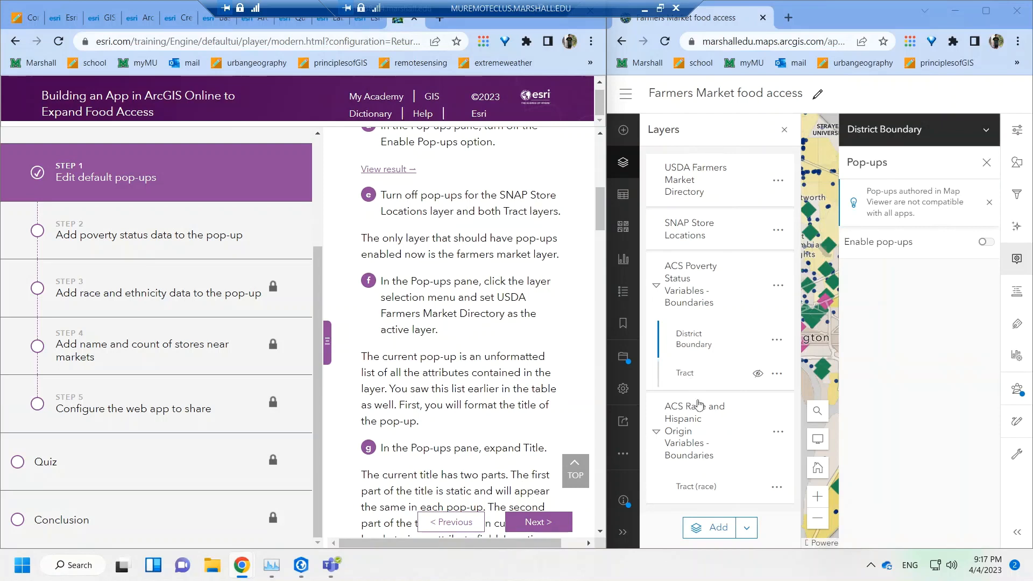
click(699, 487)
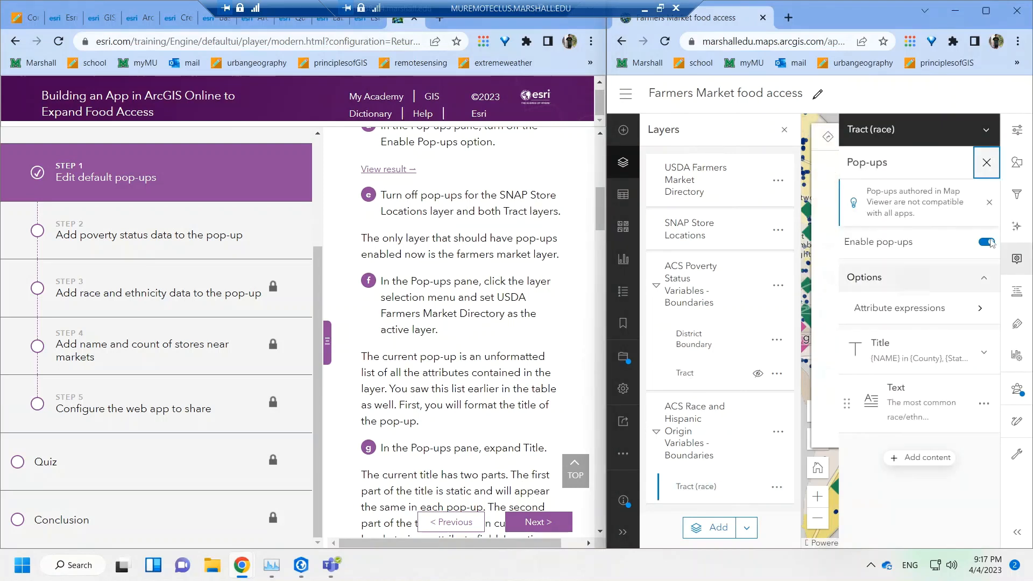
click(714, 372)
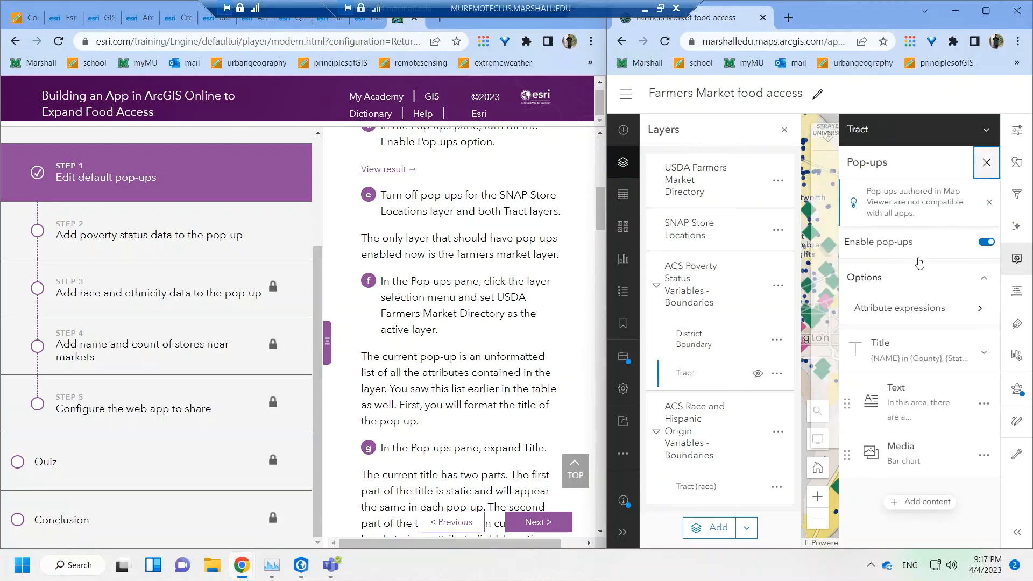
click(987, 242)
- Disable pop-ups for the SNAP Store Locations layer and make the USDA Farmers Market Directory layer active
click(719, 242)
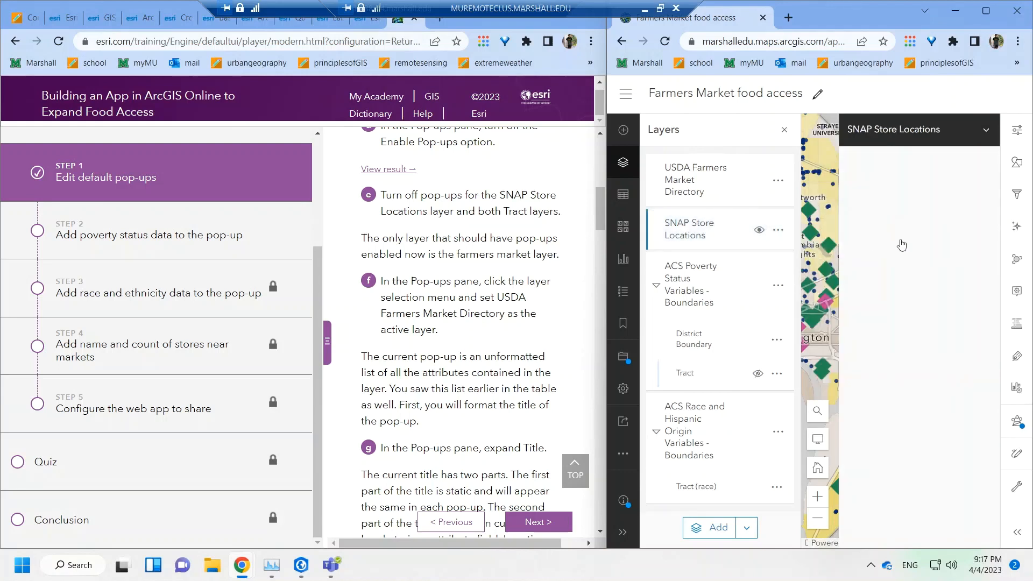
click(986, 242)
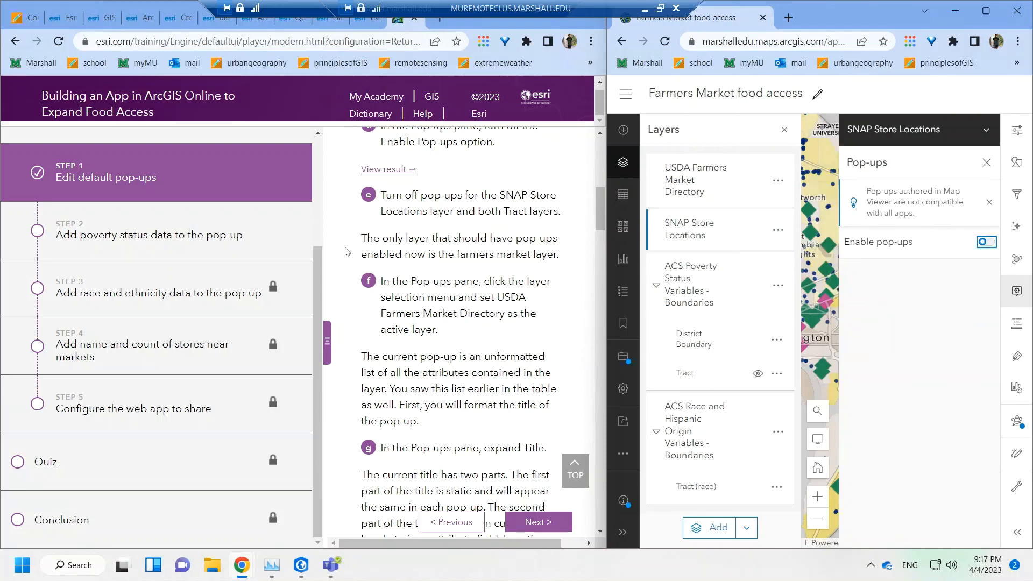
drag(600, 203, 600, 204)
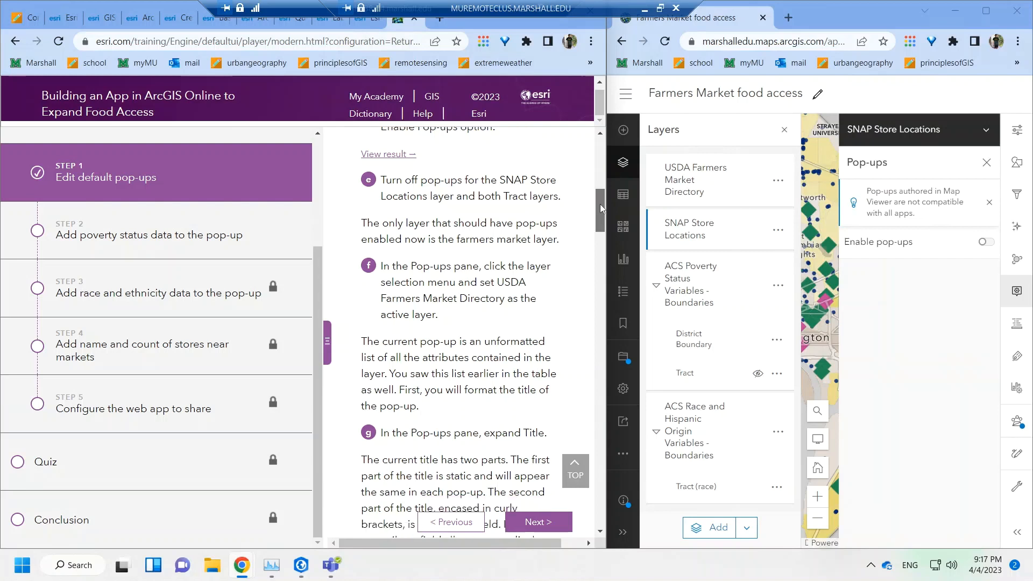
click(692, 185)
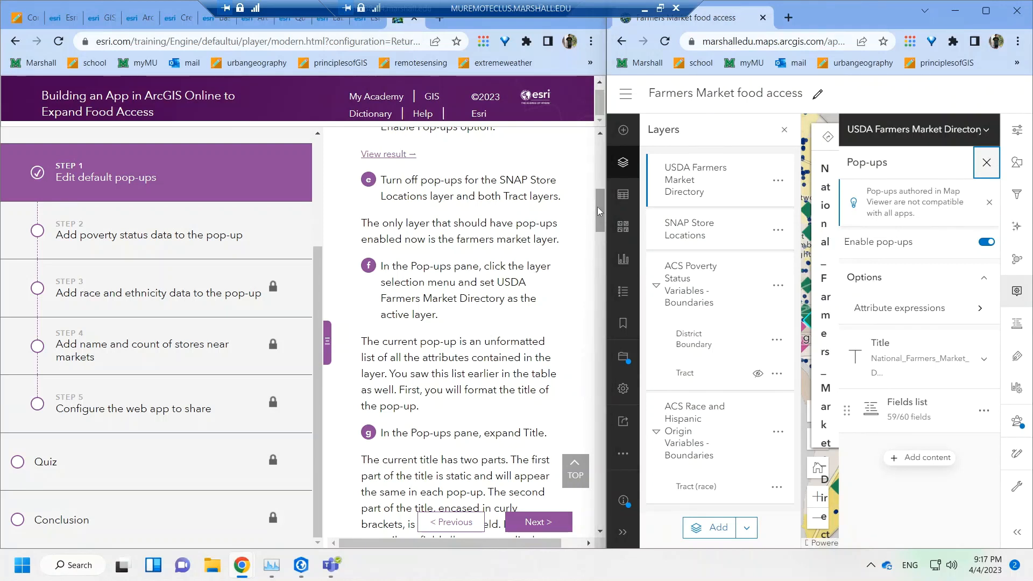
- Remove the static "National_Farmers_Market_Directory:" text from the farmers market pop-up title, keeping only {MarketName}
drag(597, 211, 595, 228)
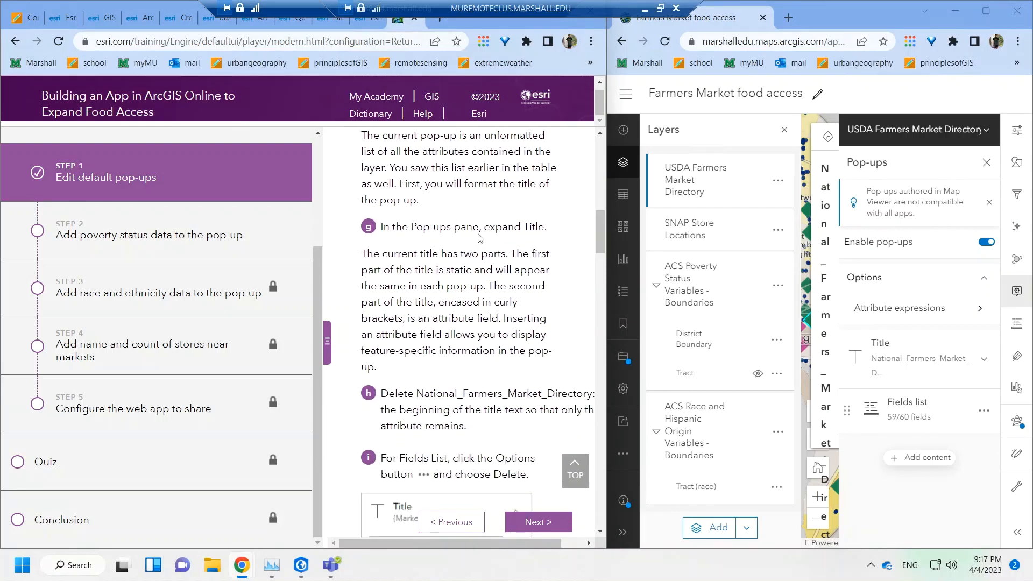
click(887, 356)
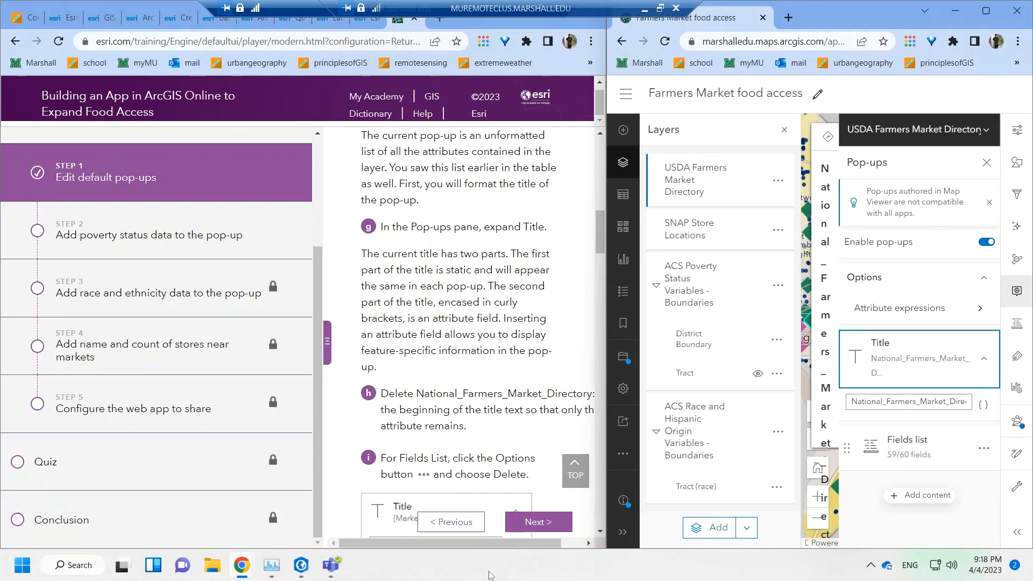
drag(515, 544, 537, 545)
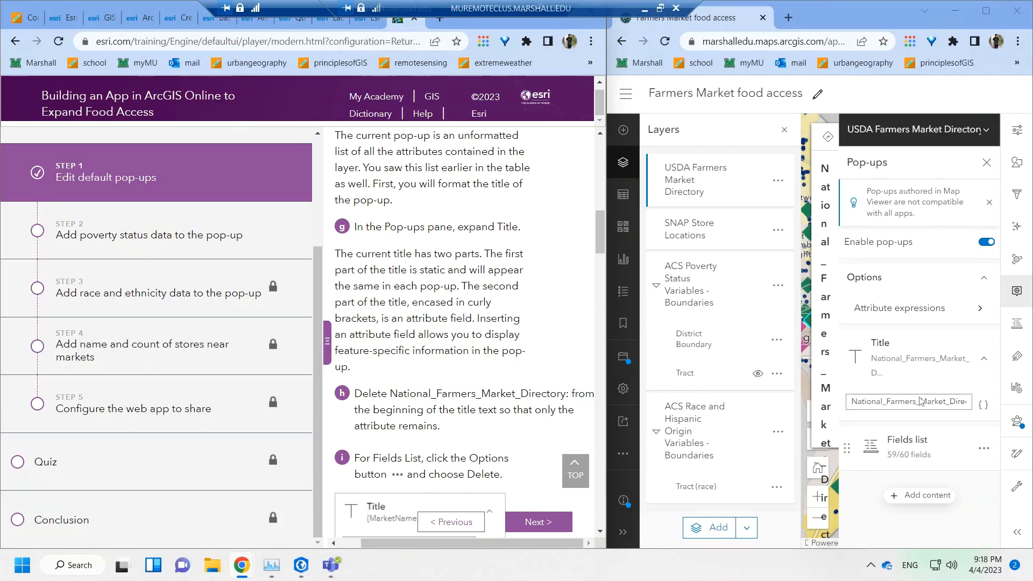
drag(967, 402, 835, 363)
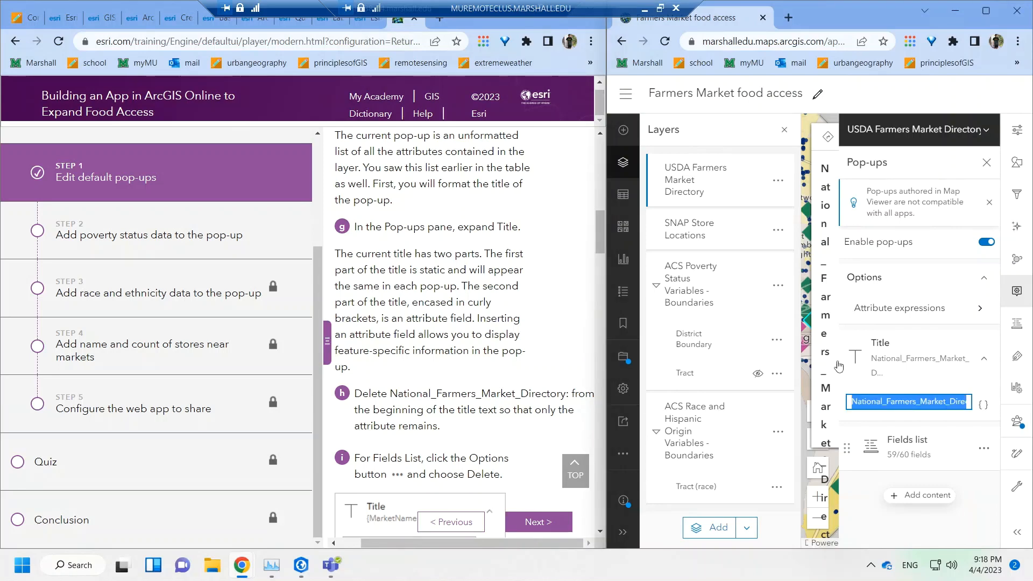
click(986, 11)
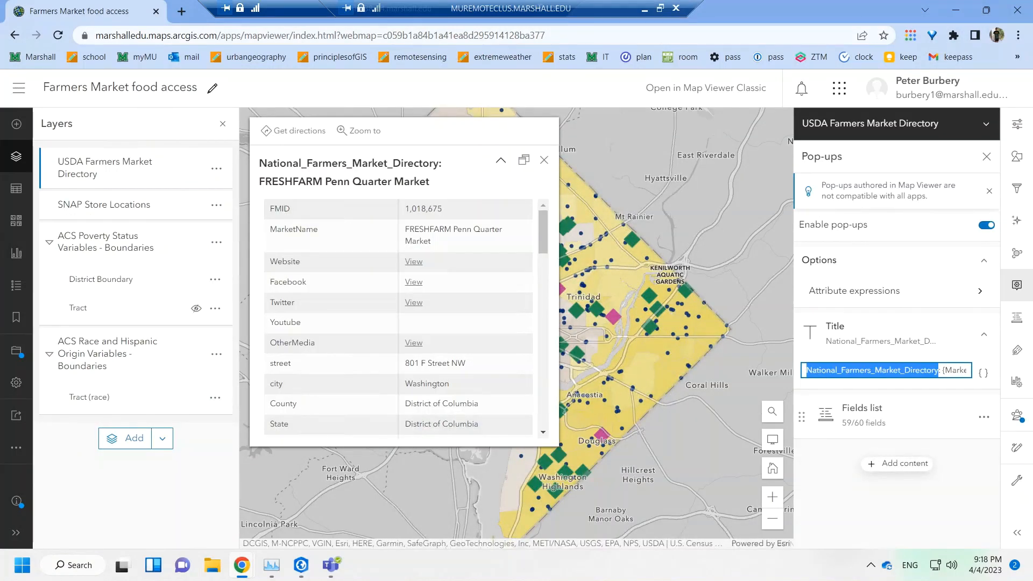
drag(942, 370, 775, 375)
key(BackSpace)
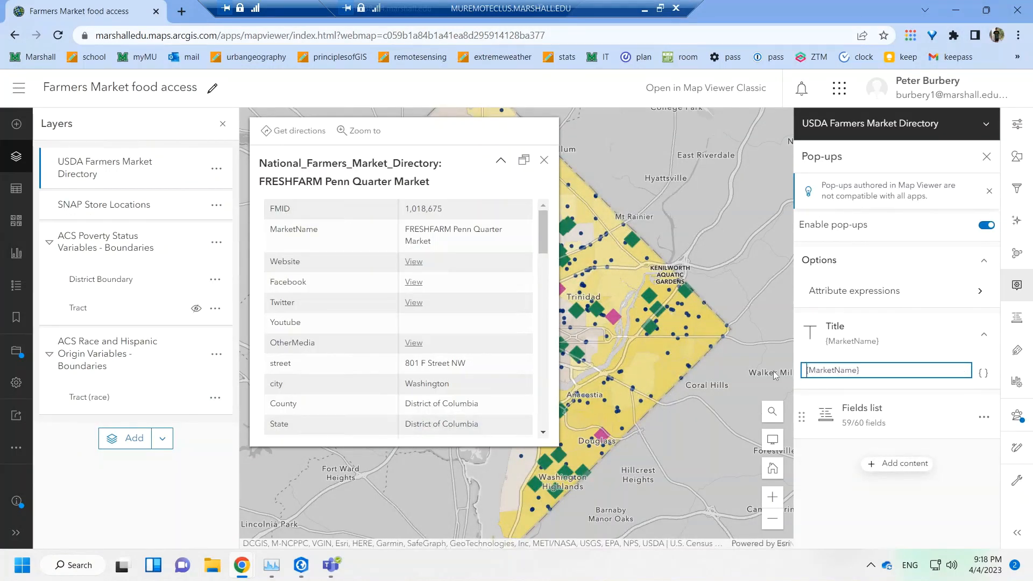
- Consult the exercise instructions and delete the Fields list from the farmers market pop-up
click(242, 565)
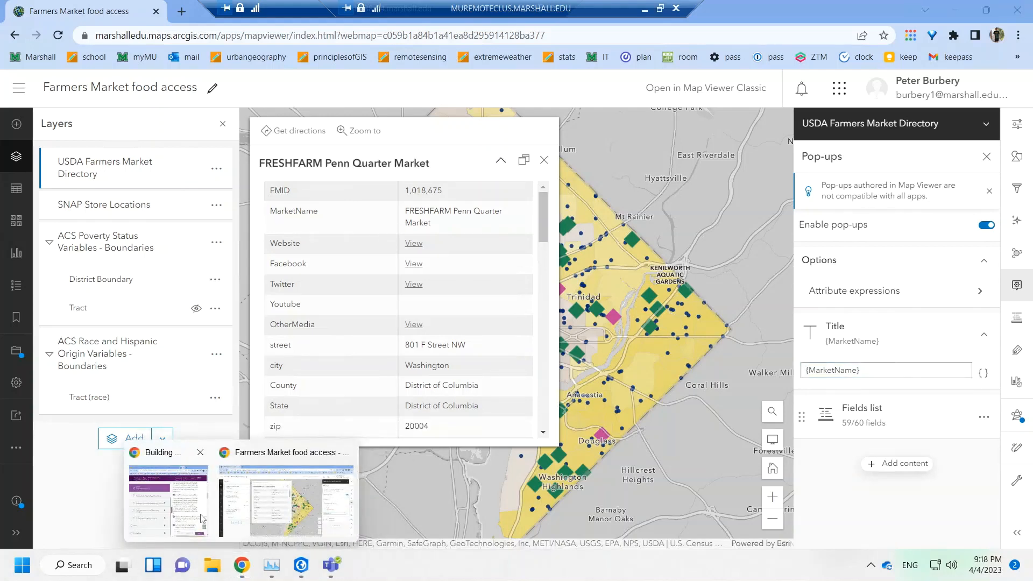
click(201, 518)
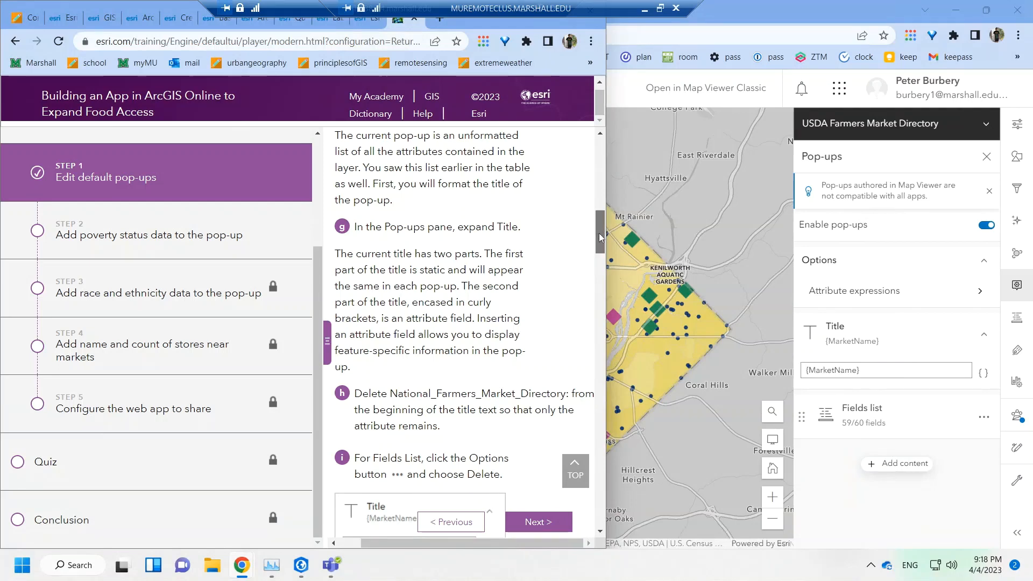
scroll(601, 237, down, 5)
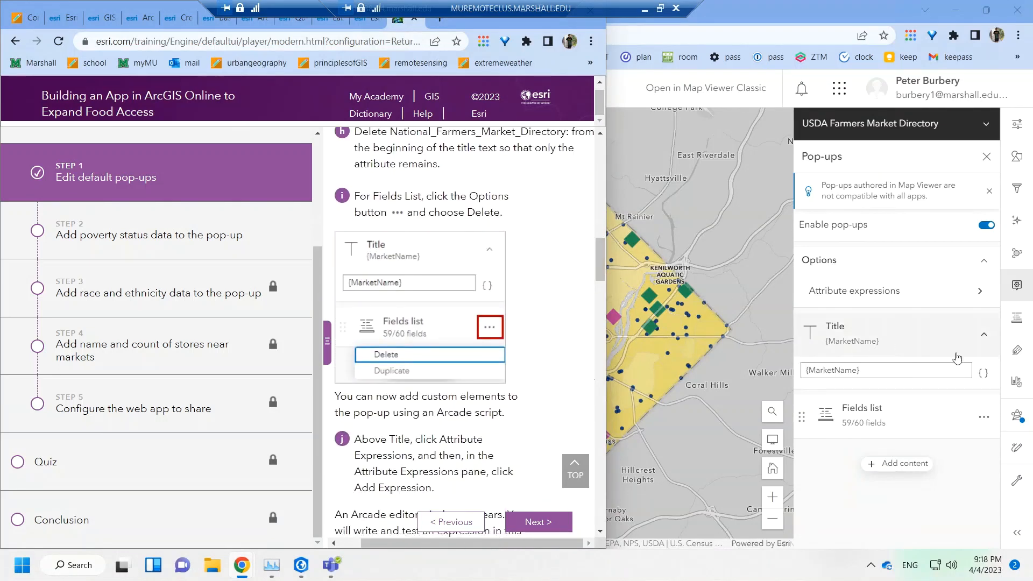
click(983, 373)
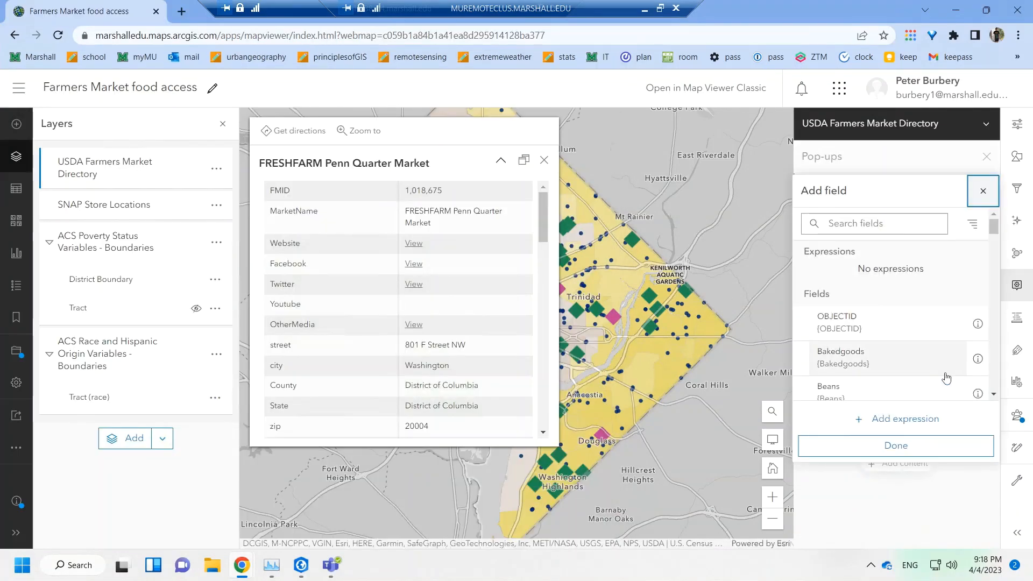
click(925, 446)
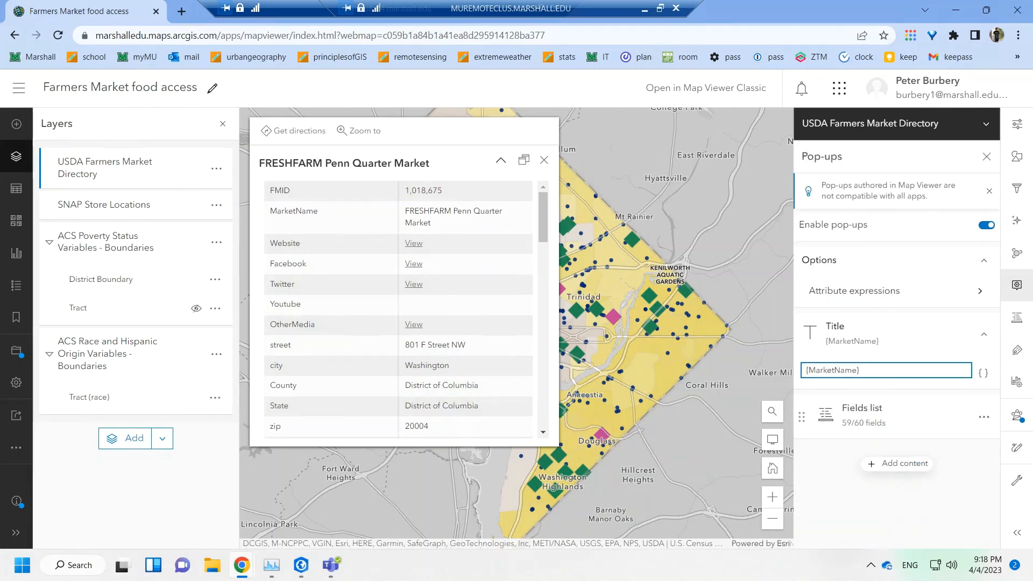
click(984, 417)
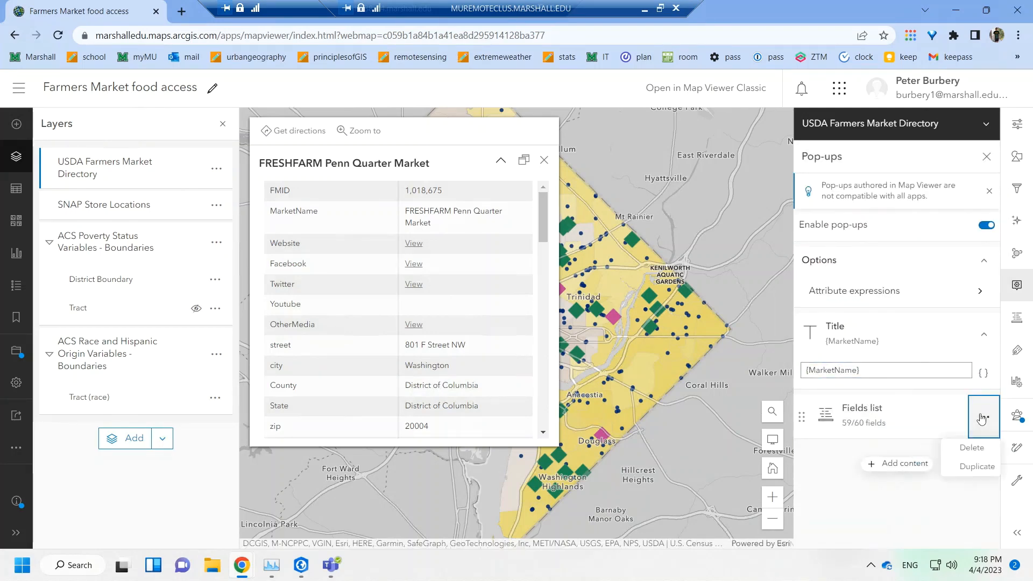
click(966, 449)
click(859, 370)
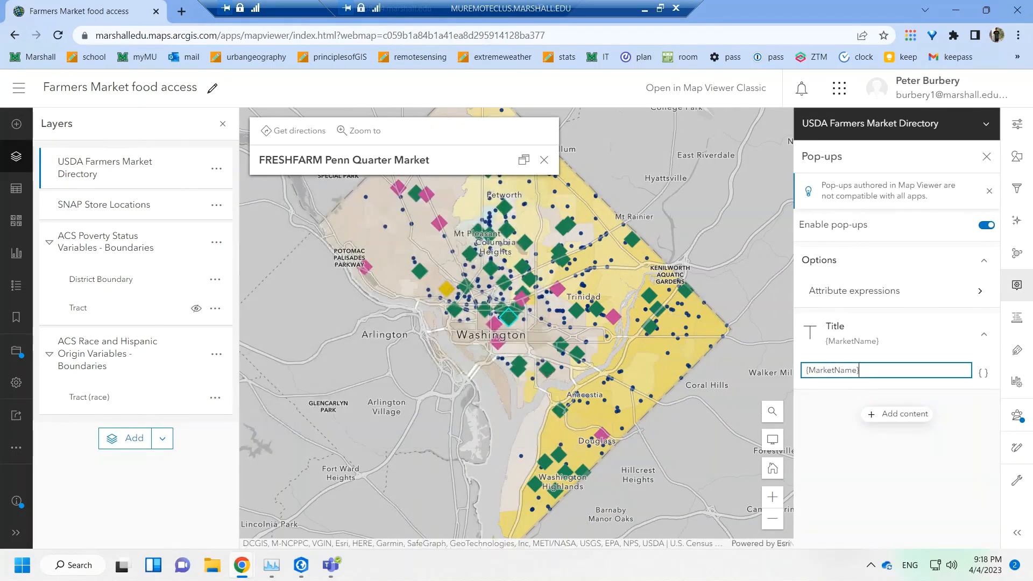
- Following the exercise instructions, add a new attribute expression to the USDA Farmers Market Directory pop-up, with the map and instructions side by side
click(241, 565)
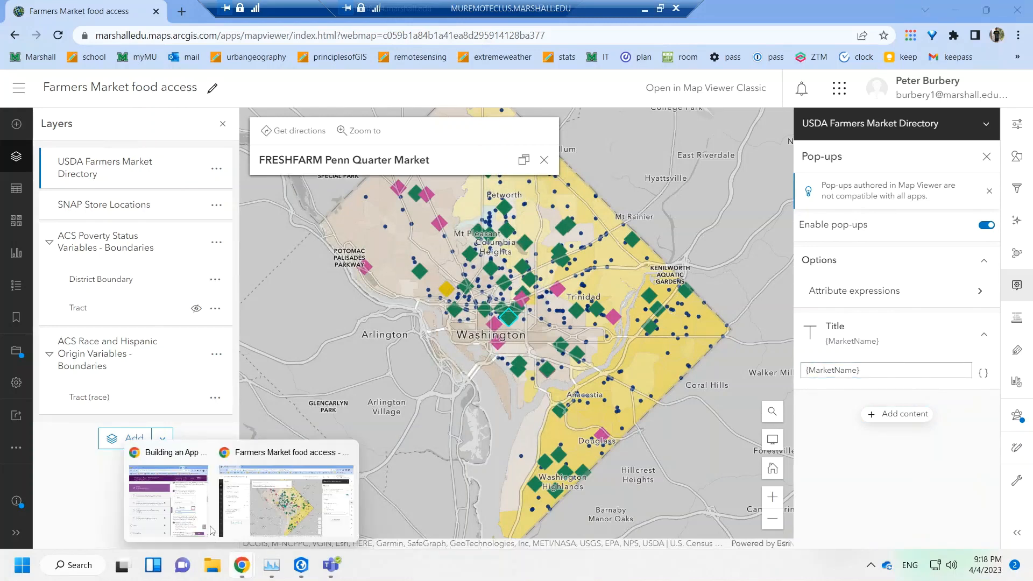
click(198, 518)
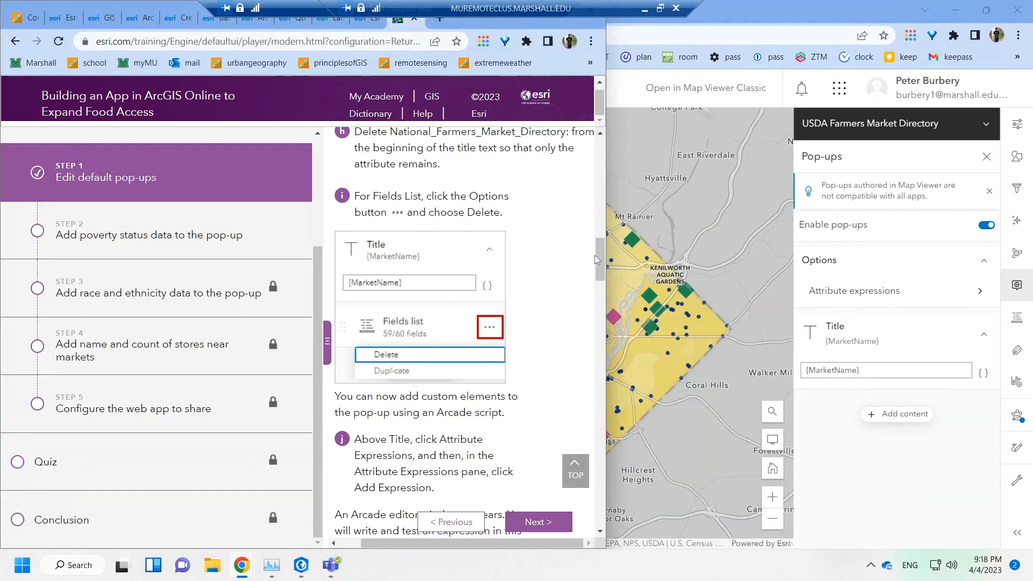
scroll(599, 258, down, 1)
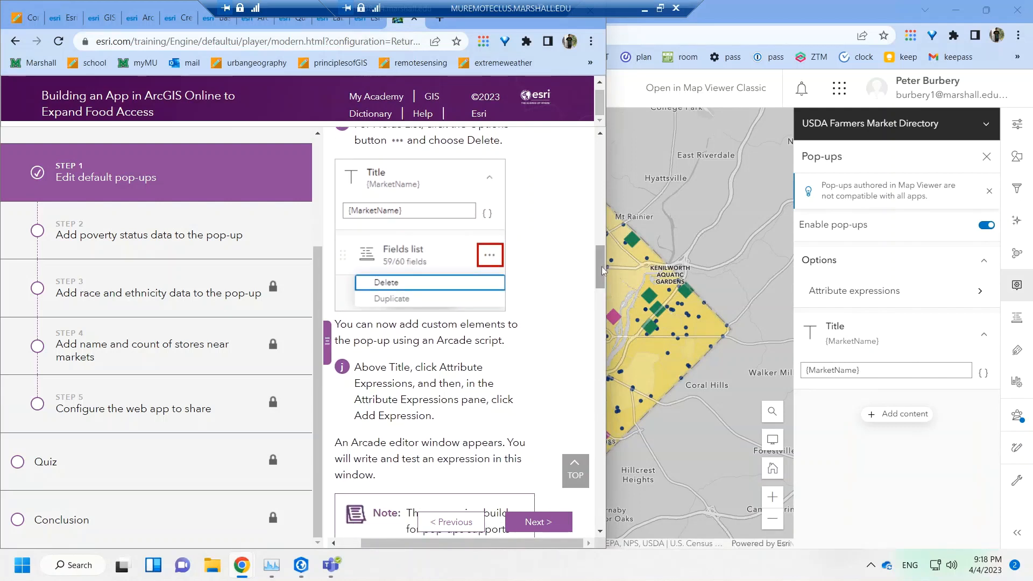
scroll(601, 266, down, 2)
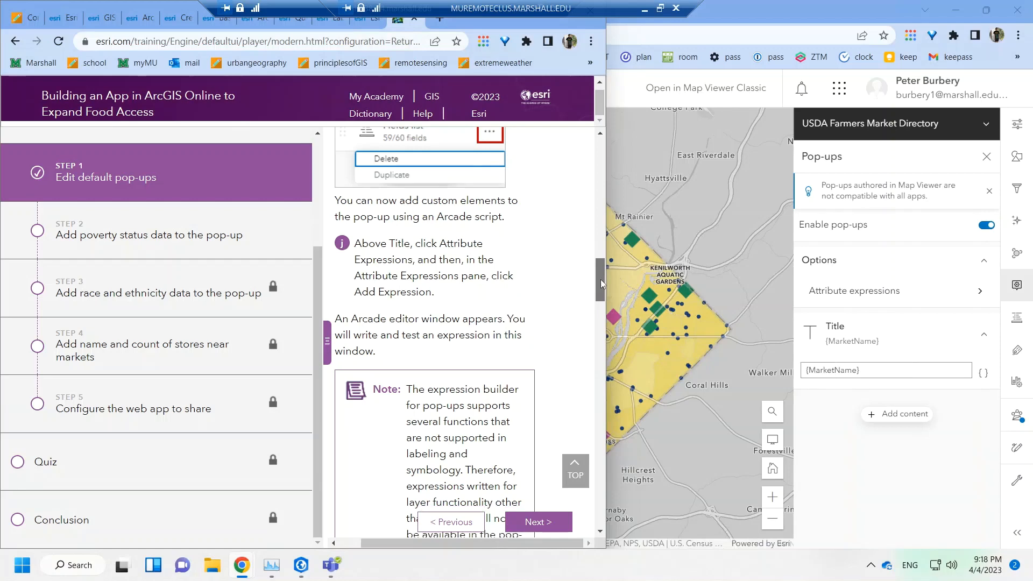
click(873, 298)
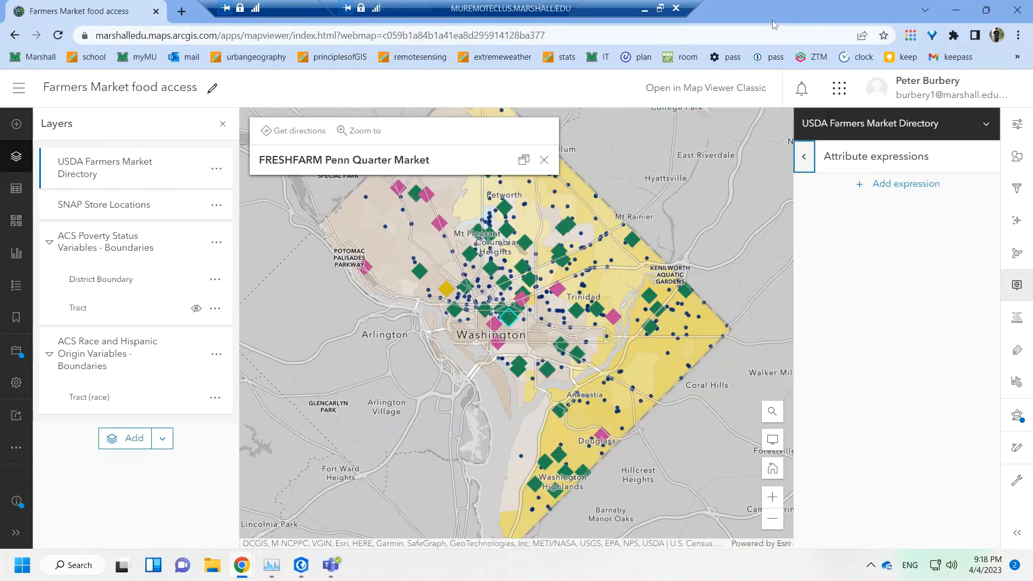
double_click(772, 20)
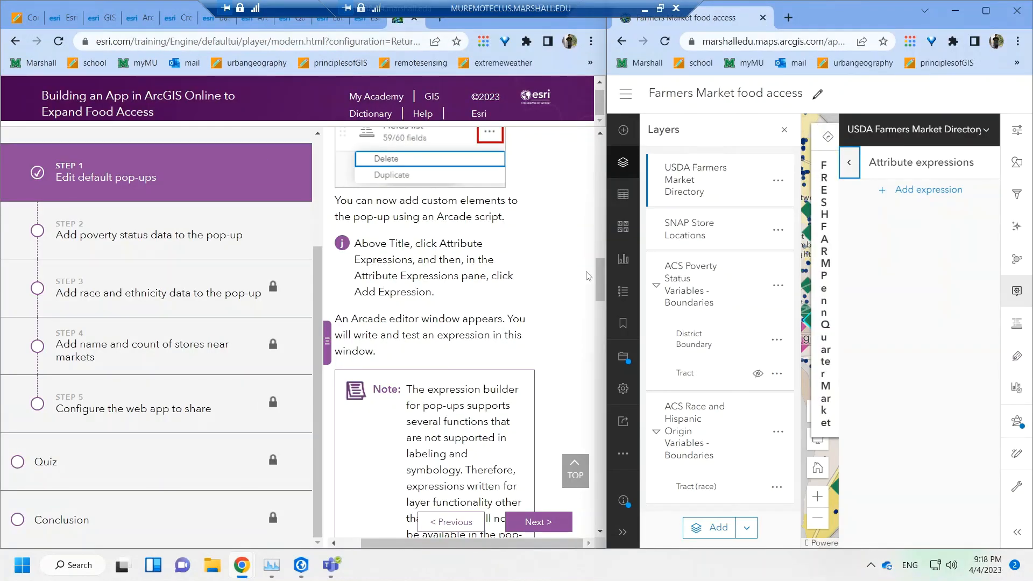
click(904, 193)
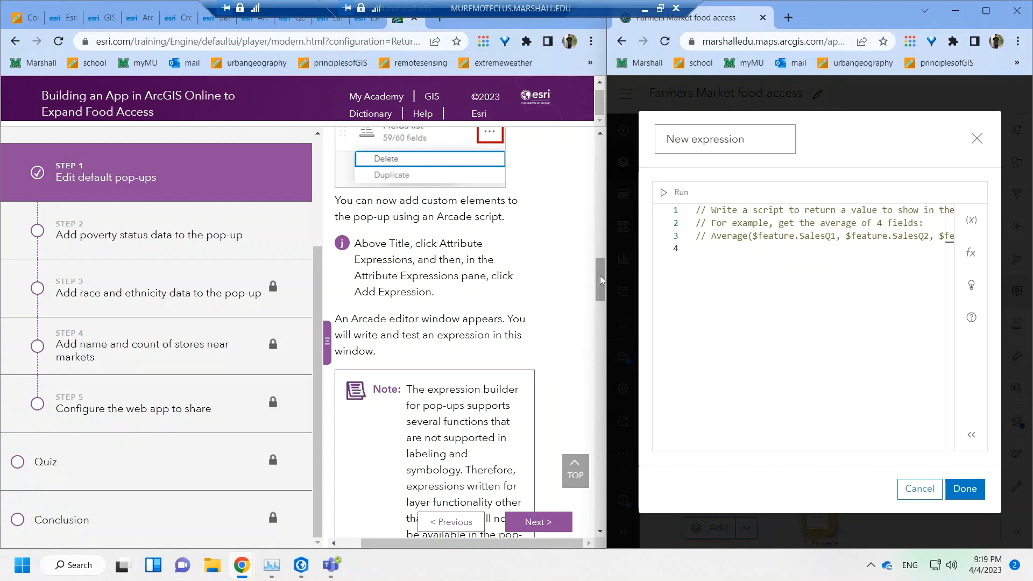
- Delete all the default comment text from the new expression in the Arcade editor
drag(598, 276, 598, 304)
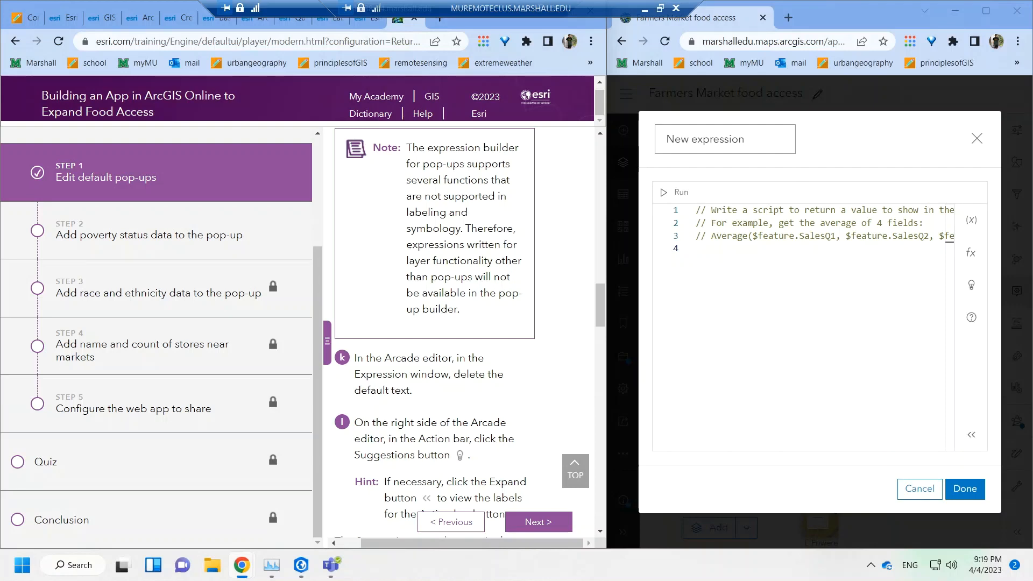
click(644, 8)
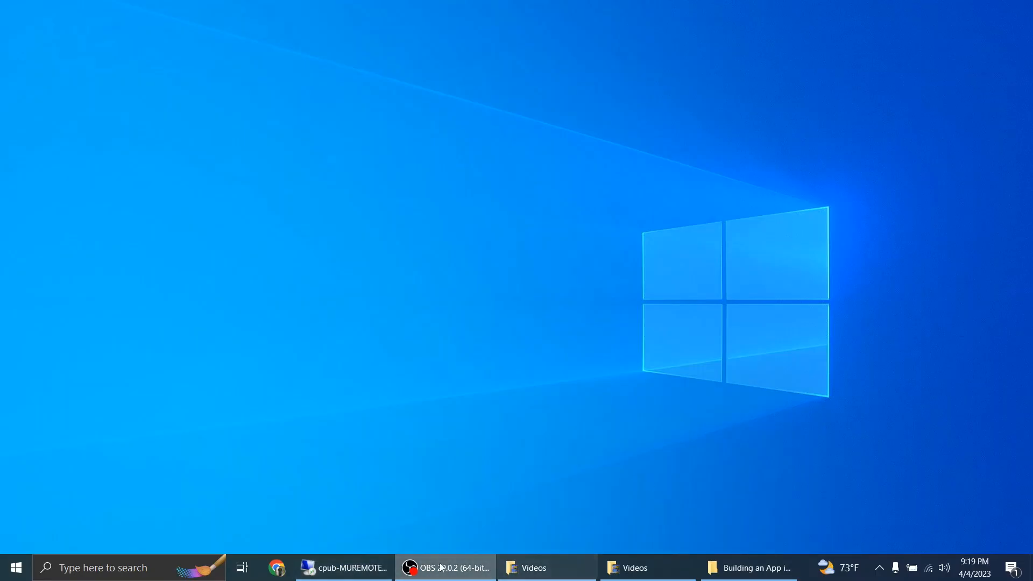
click(368, 564)
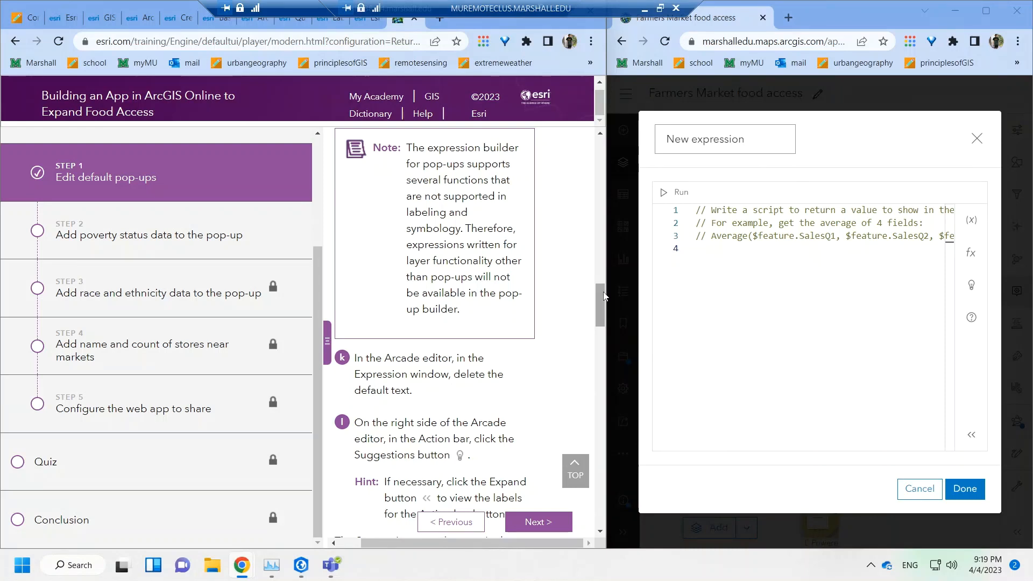
drag(599, 297, 599, 304)
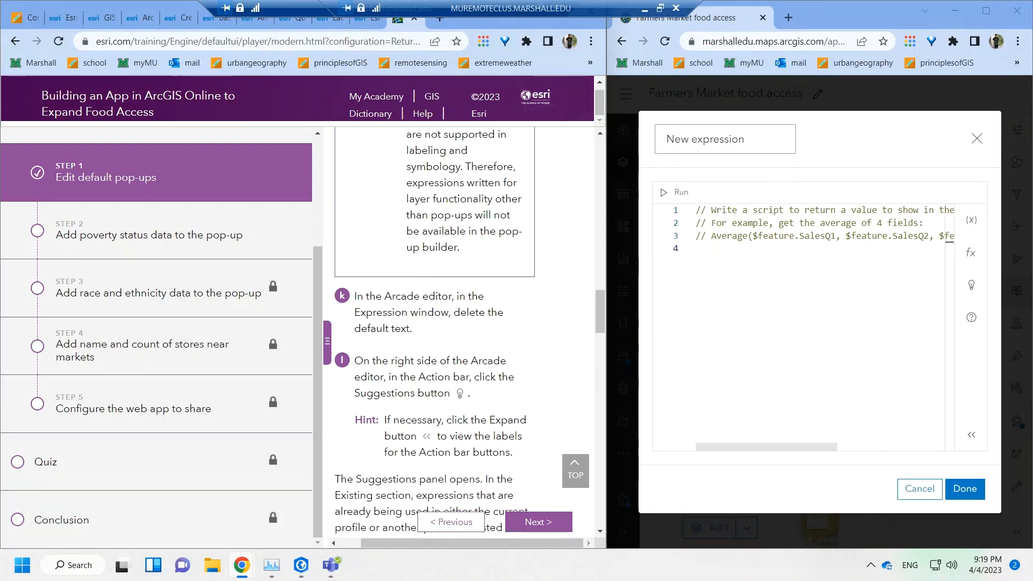
click(661, 297)
key(ctrl+a)
key(Delete)
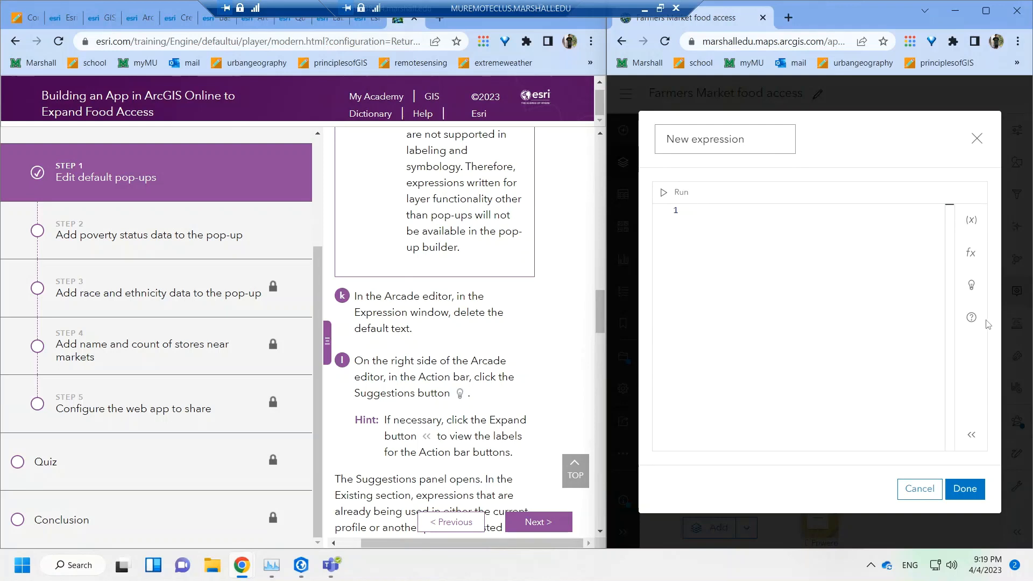
- Insert the existing Public assistance category expression from the Arcade editor's suggestions into the new expression
click(971, 286)
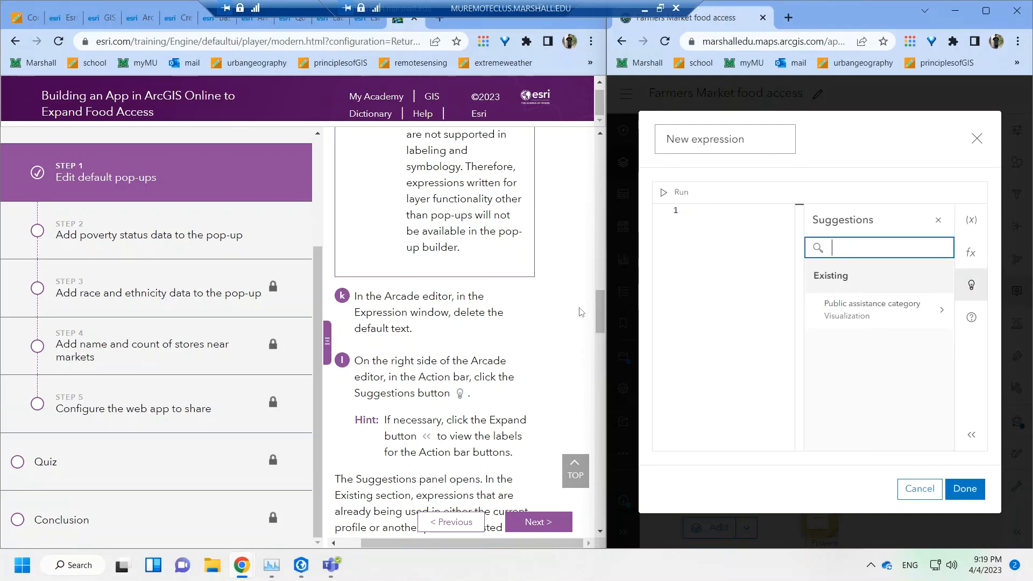
drag(601, 304, 601, 333)
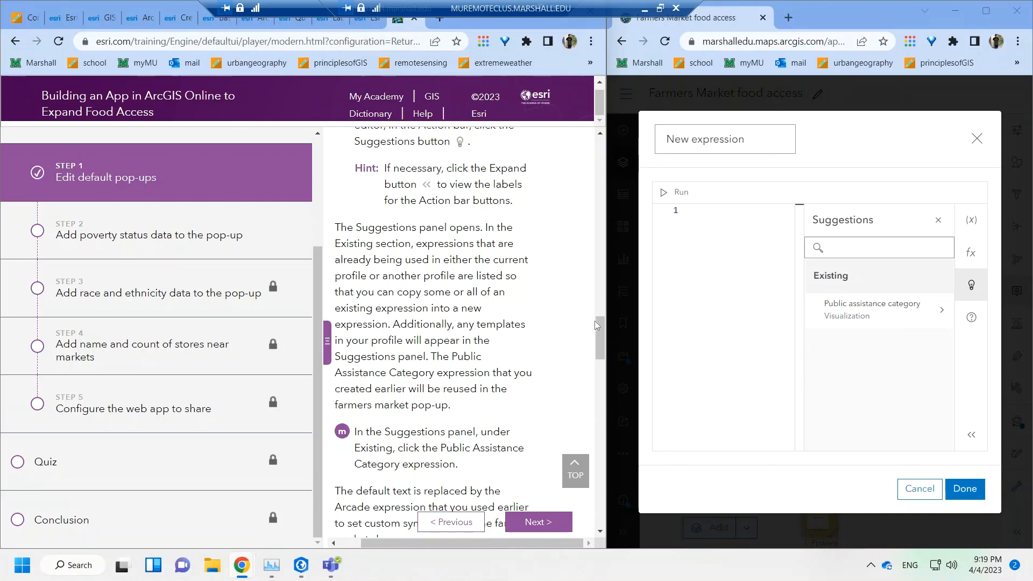
drag(597, 326, 599, 331)
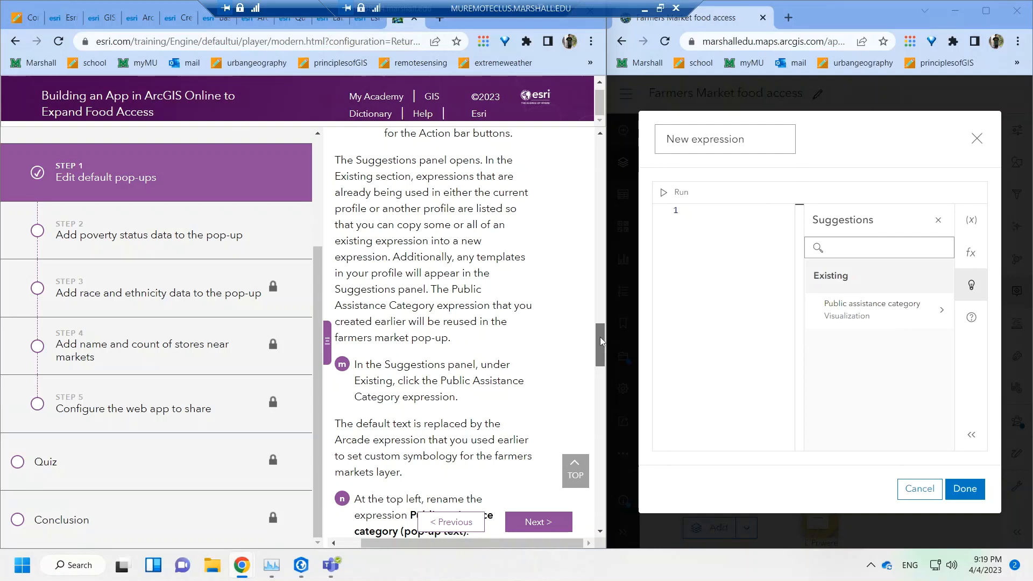
drag(601, 341, 600, 351)
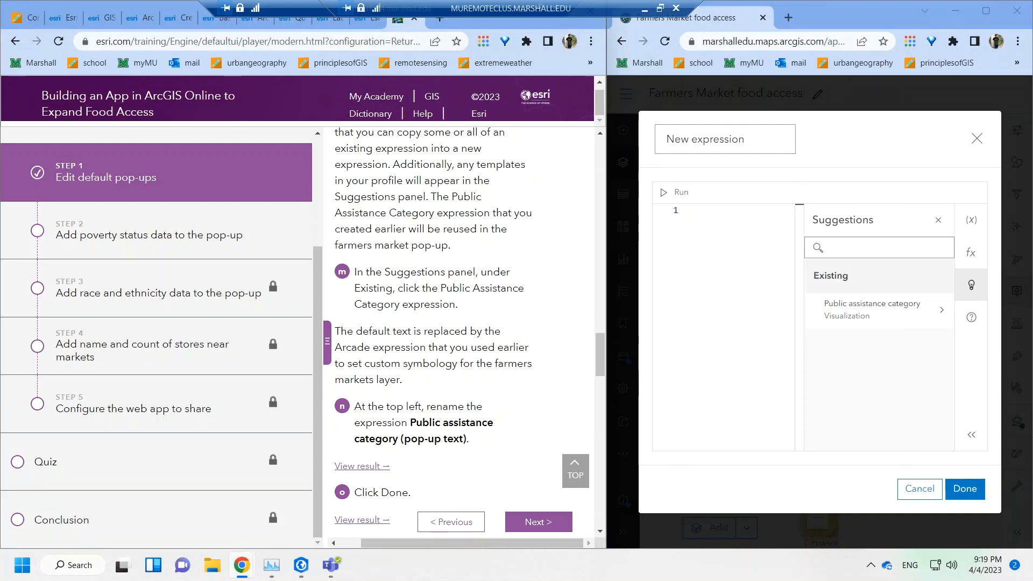
click(854, 320)
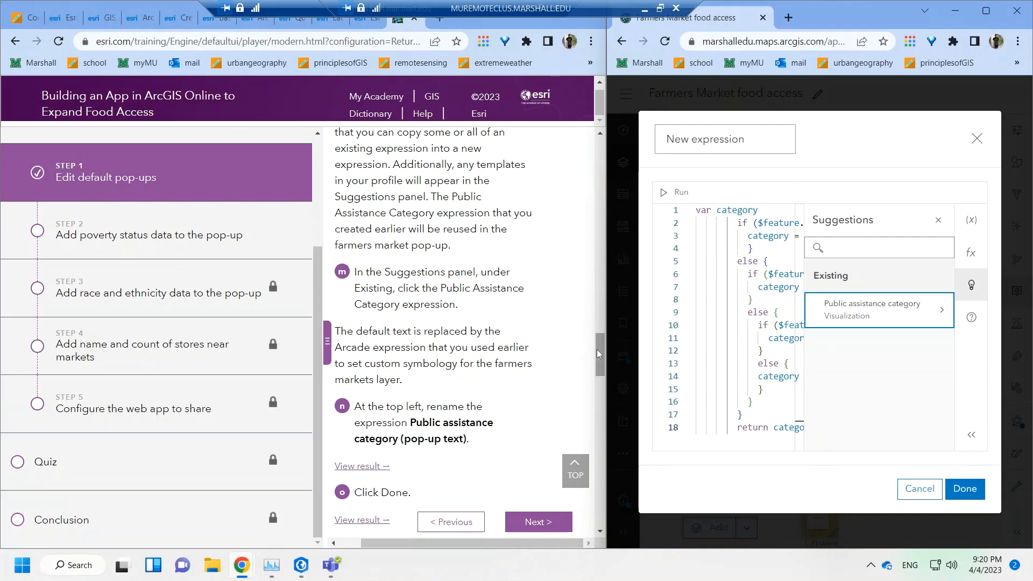
drag(596, 350, 600, 360)
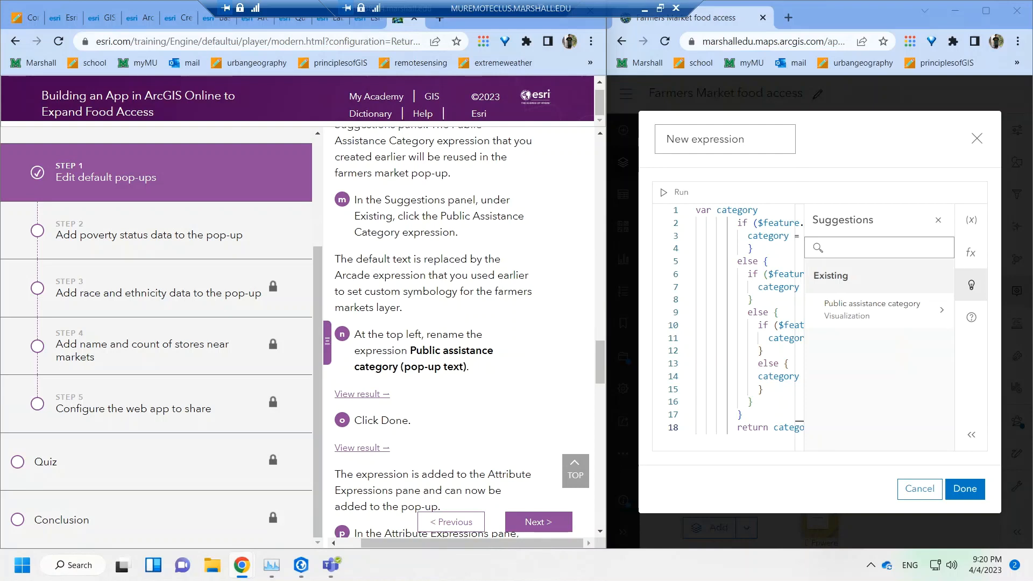
- Rename the new expression as "Public assistance category (pop-up text)" and finish editing it
triple_click(716, 139)
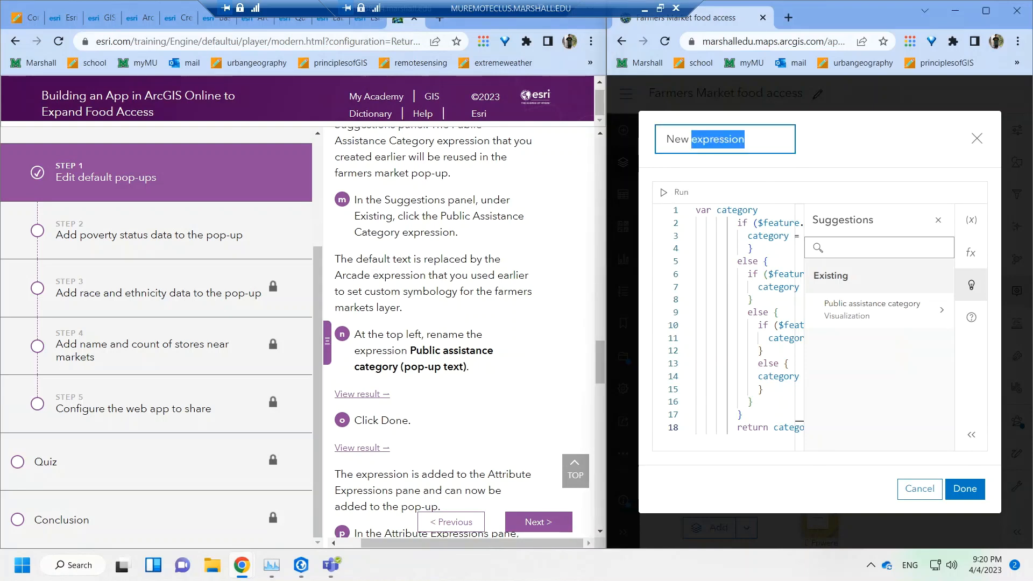
text(P)
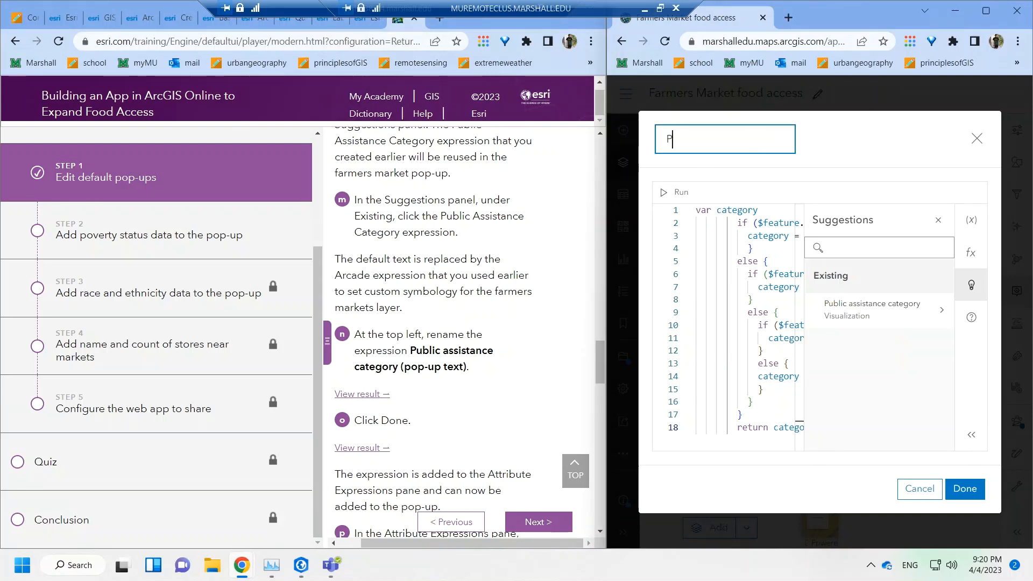
text(ublic ca)
key(BackSpace)
key(BackSpace)
key(BackSpace)
text(assistance)
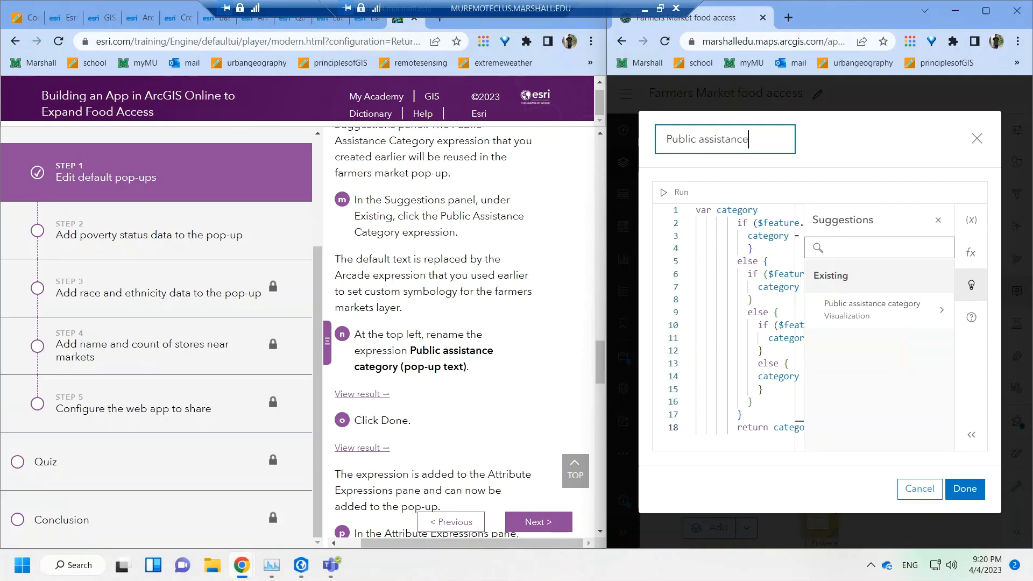
text( catego)
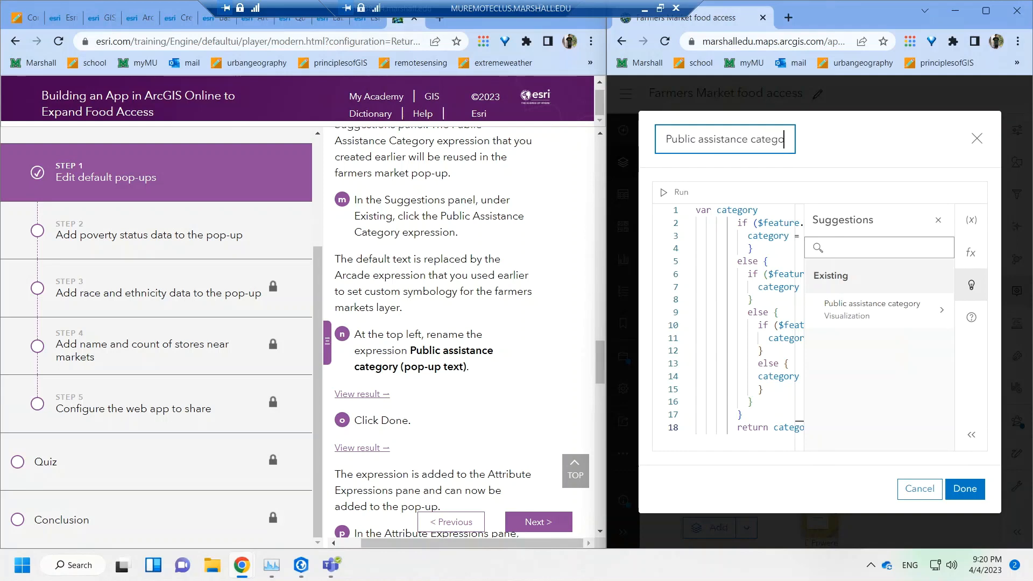
text(ry (pop-)
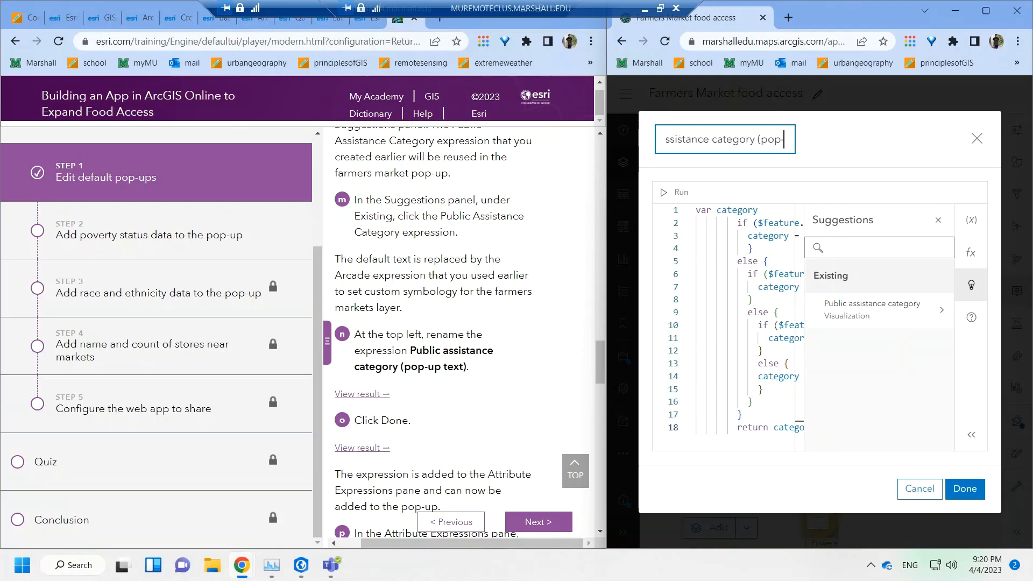
text(up text))
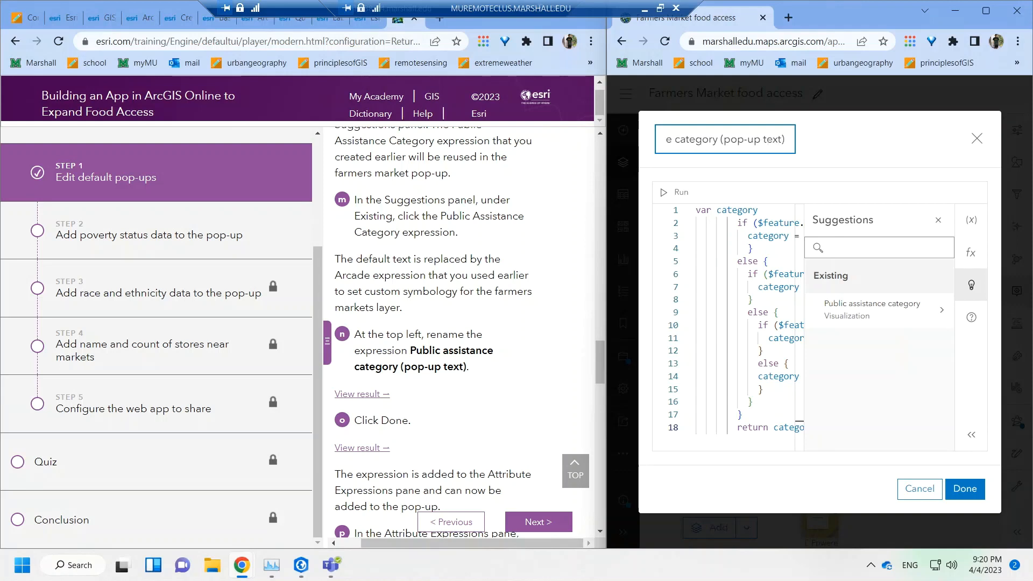
click(965, 488)
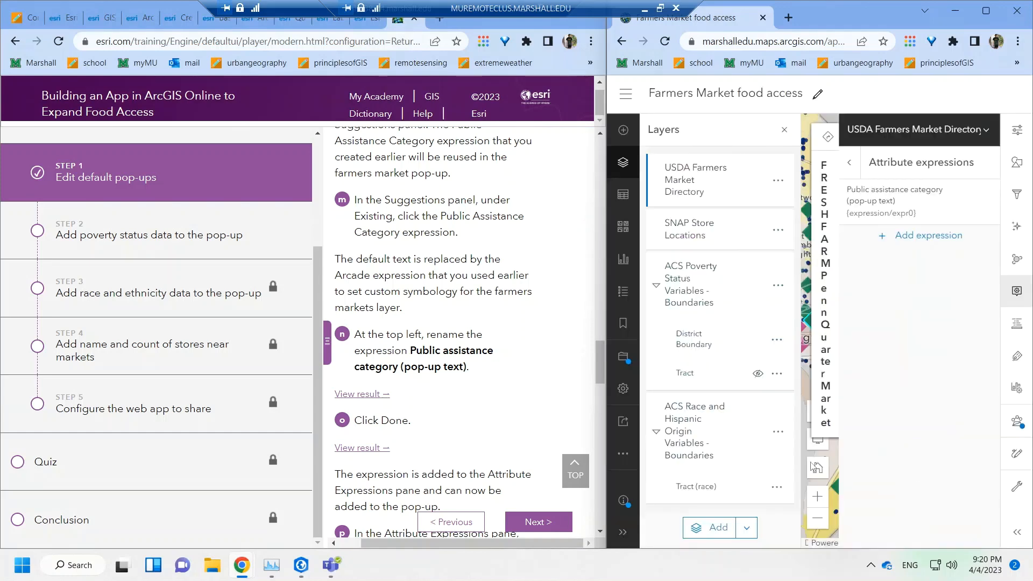
- Following the exercise instructions, return to the farmers market pop-up settings and add a Text content element
drag(596, 355, 600, 378)
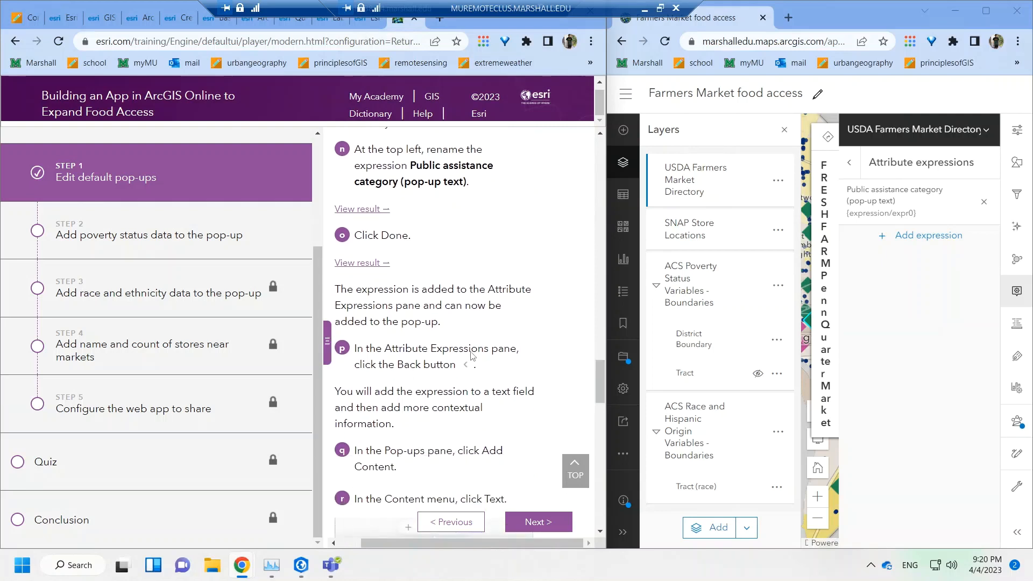
click(849, 162)
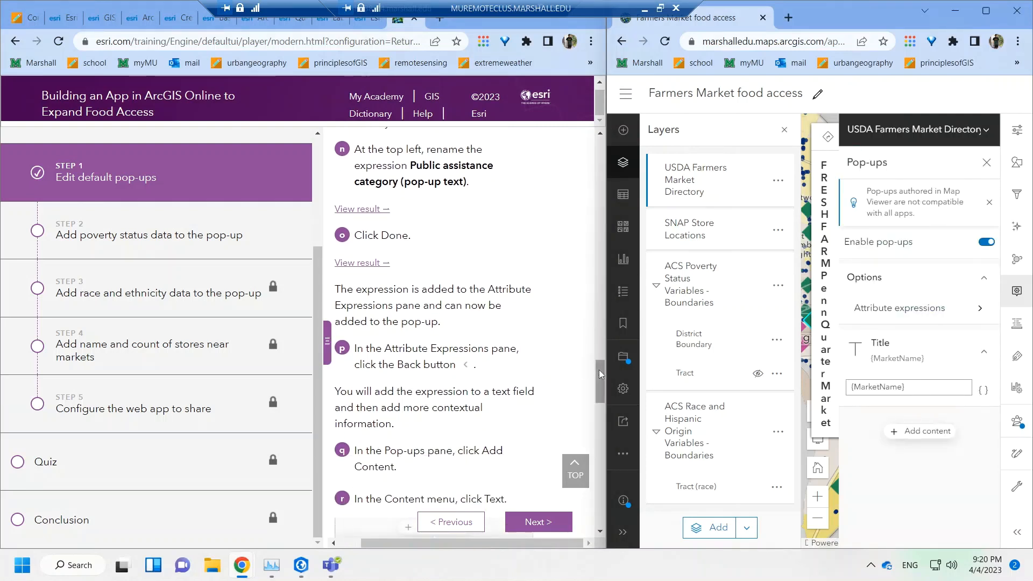
drag(599, 370, 600, 393)
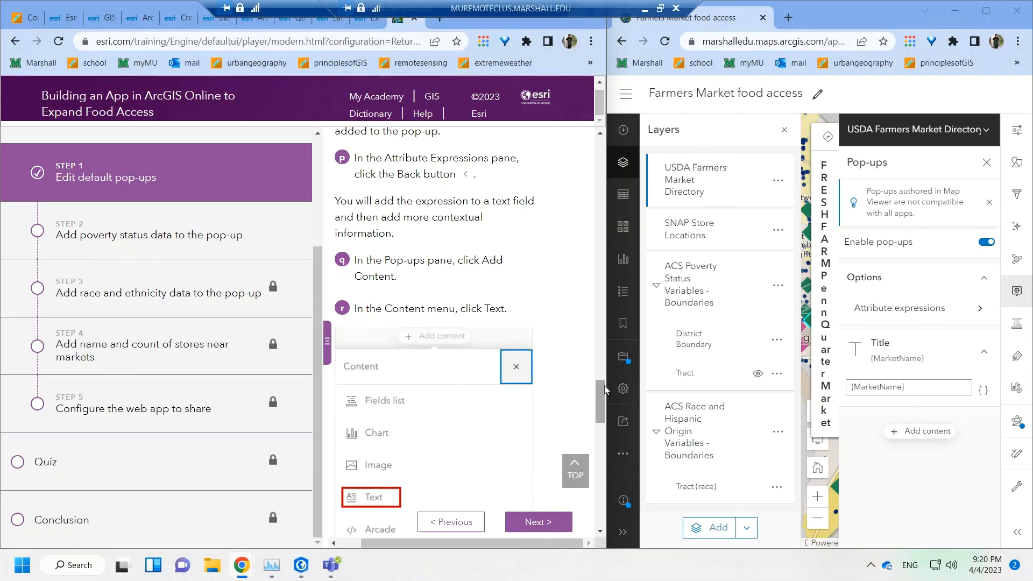
scroll(605, 390, down, 3)
scroll(597, 379, up, 5)
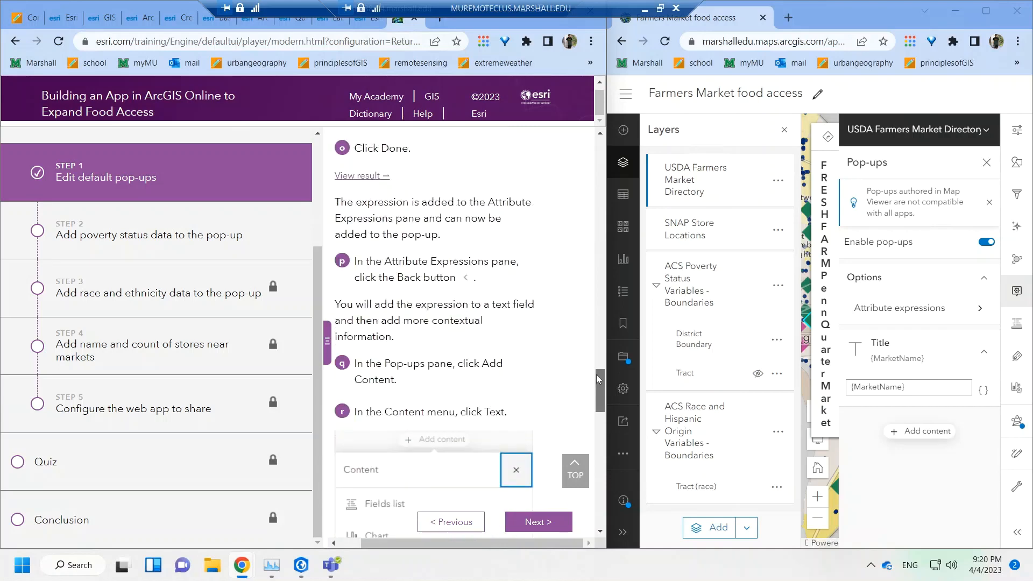
click(1016, 290)
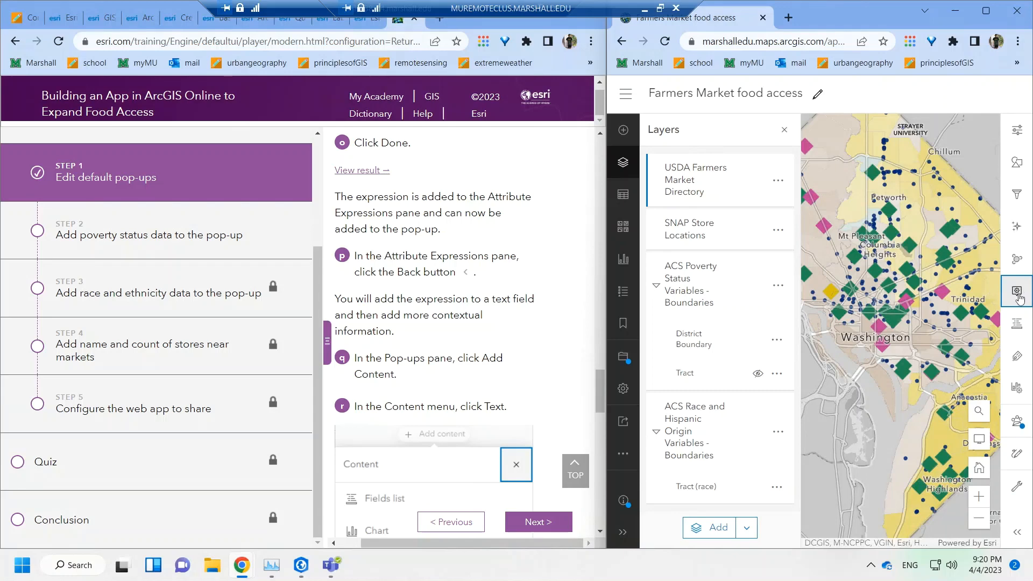
click(1018, 293)
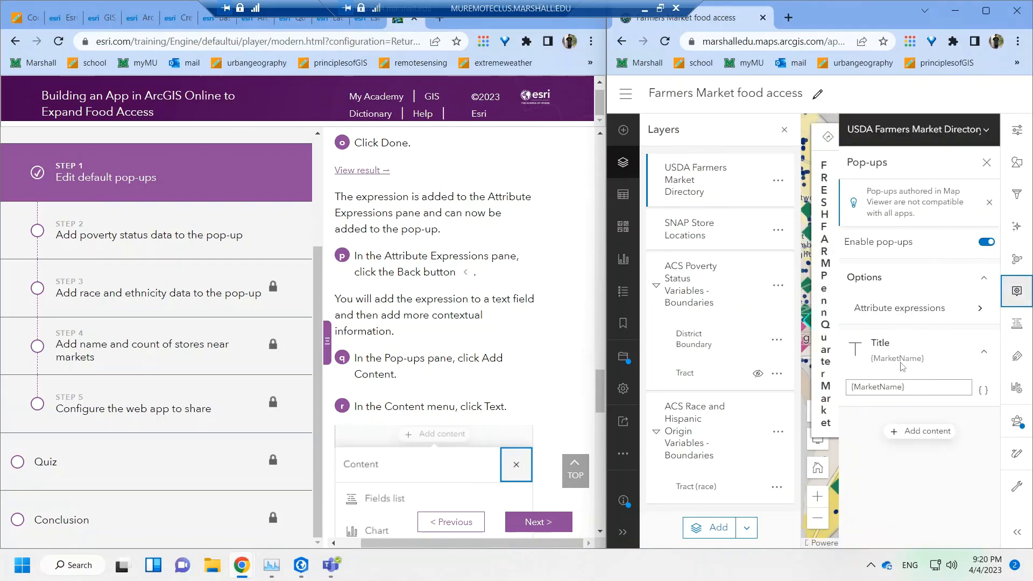
click(909, 435)
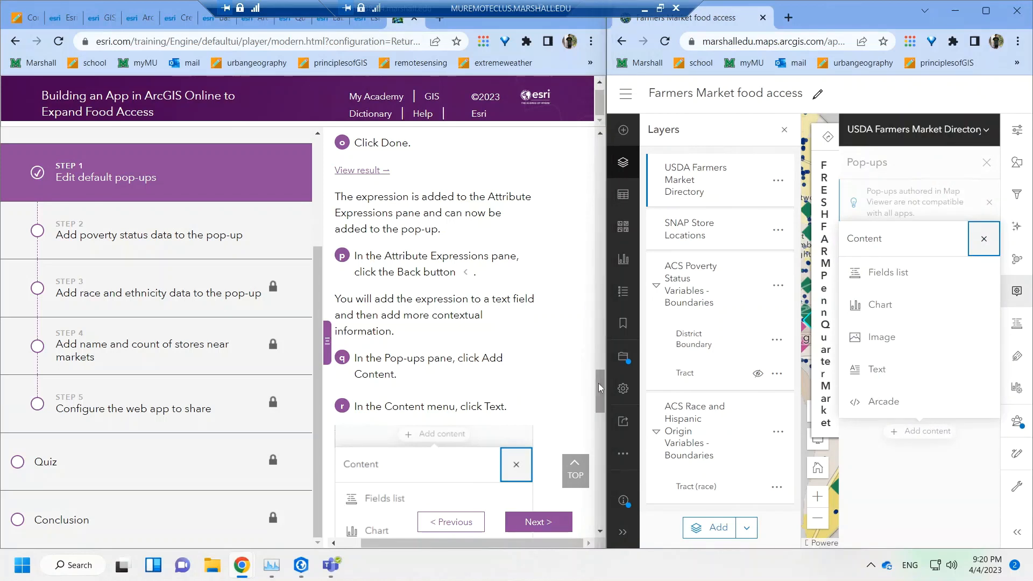
scroll(602, 387, down, 4)
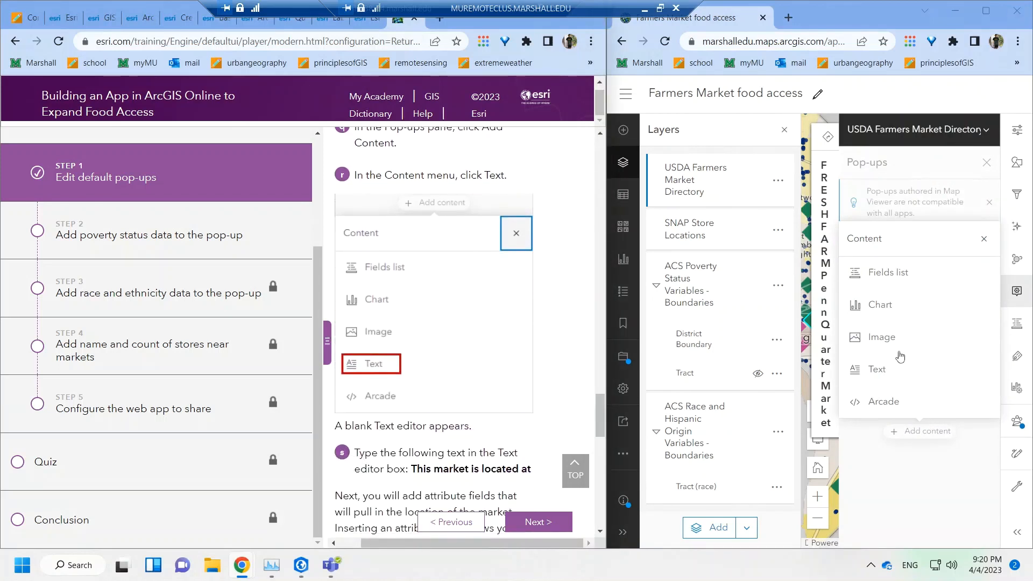
click(909, 370)
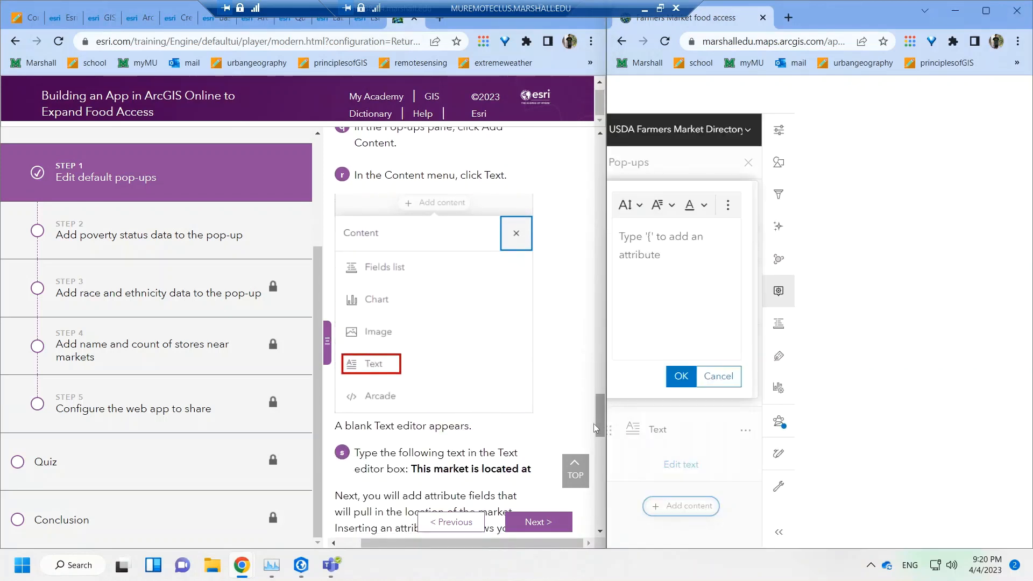
- Enter "This market is located at" as the opening text of the new pop-up text element
drag(596, 411, 596, 423)
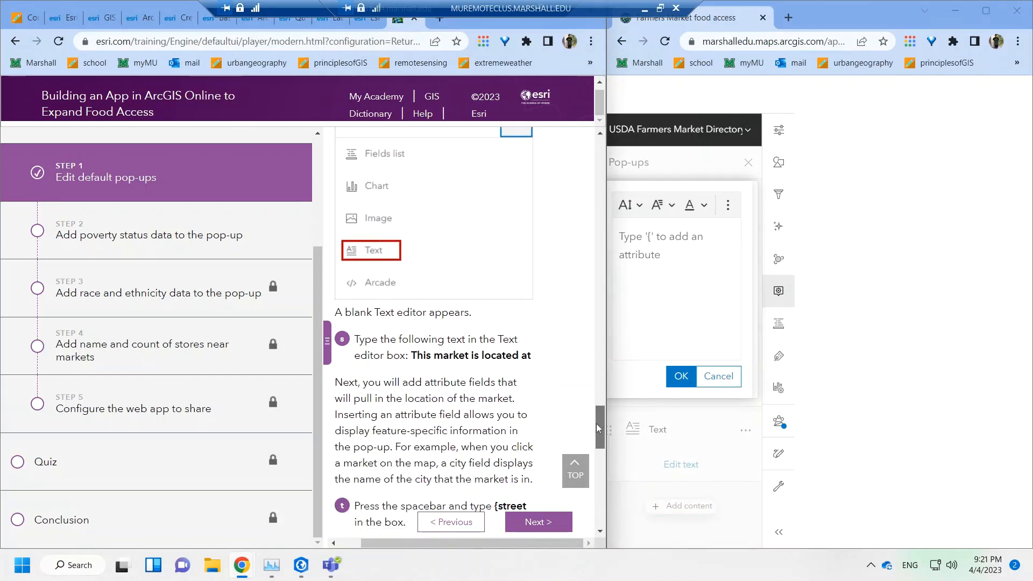
click(661, 246)
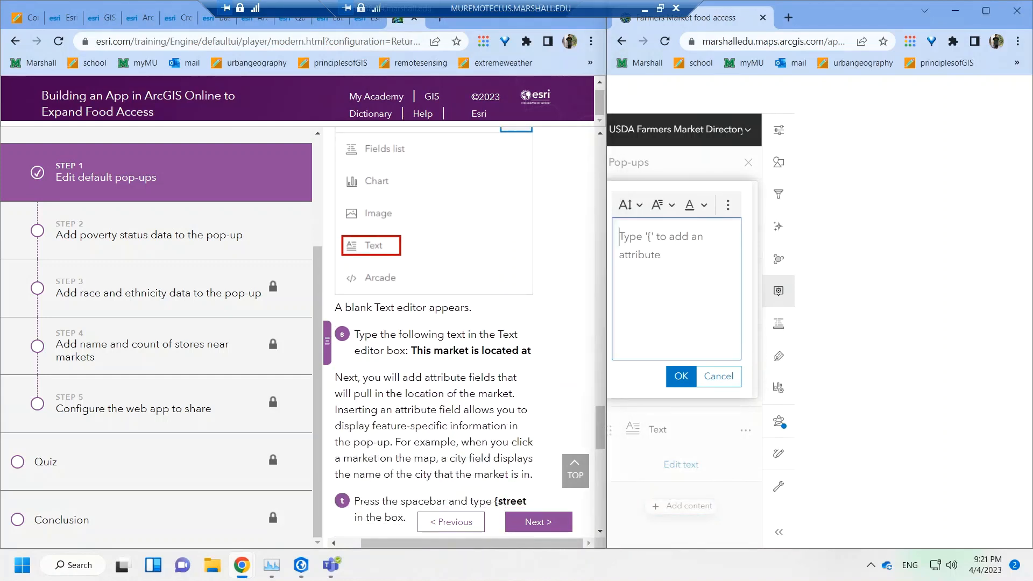
text(This)
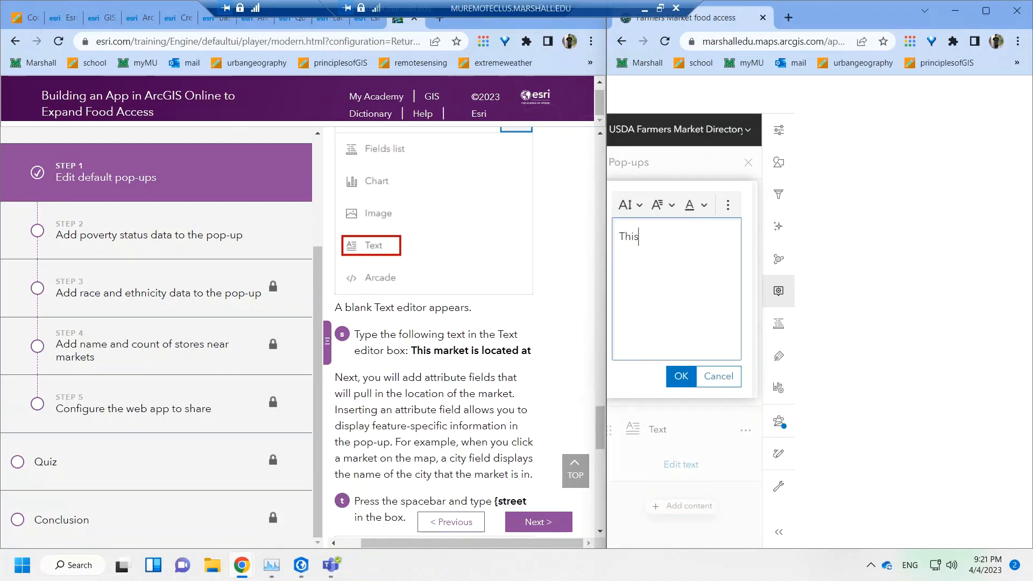
text( market is locat)
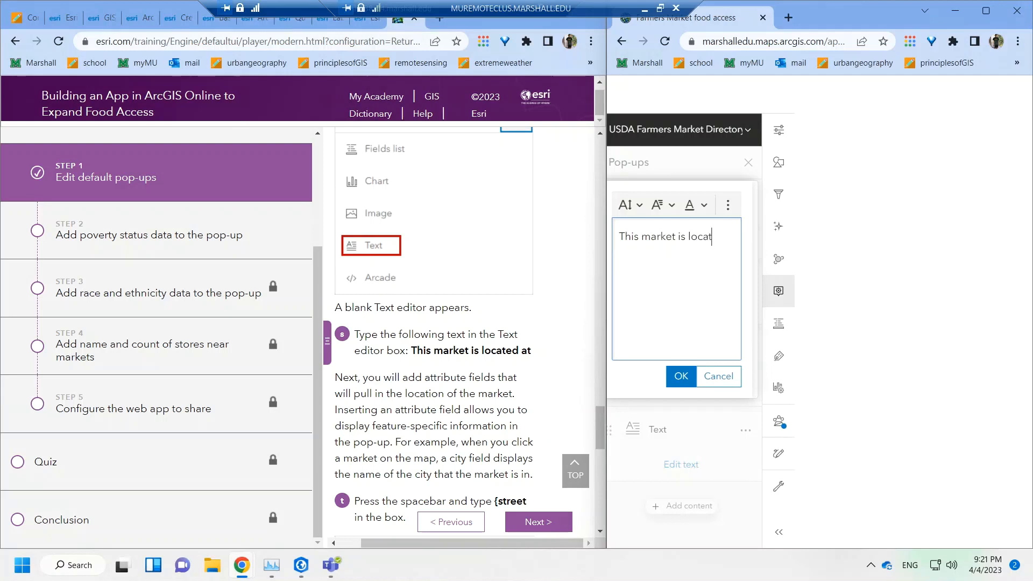
text(ed at)
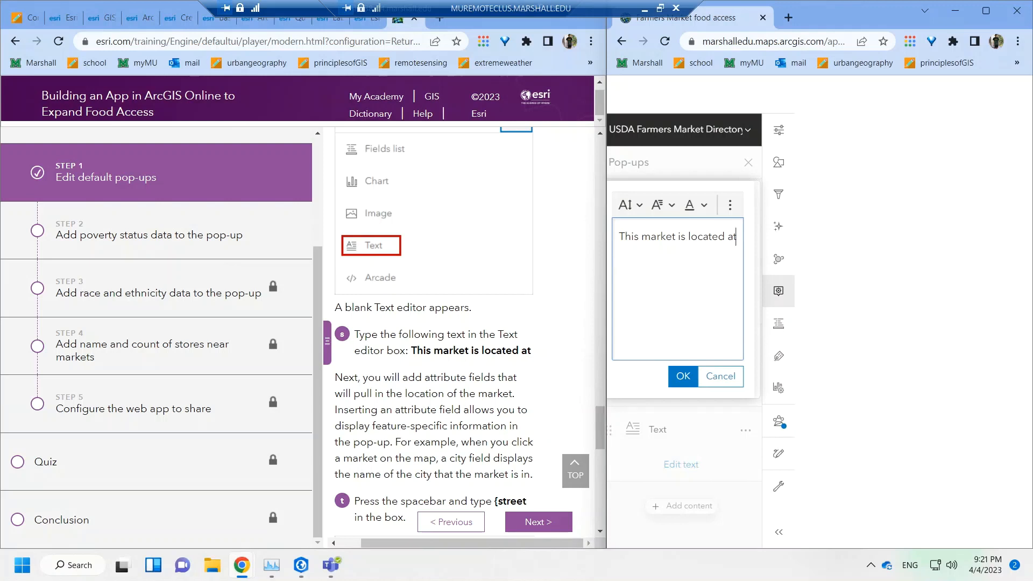
- Consult the next exercise instructions and insert the {street} attribute after "This market is located at"
drag(447, 394, 518, 395)
click(535, 407)
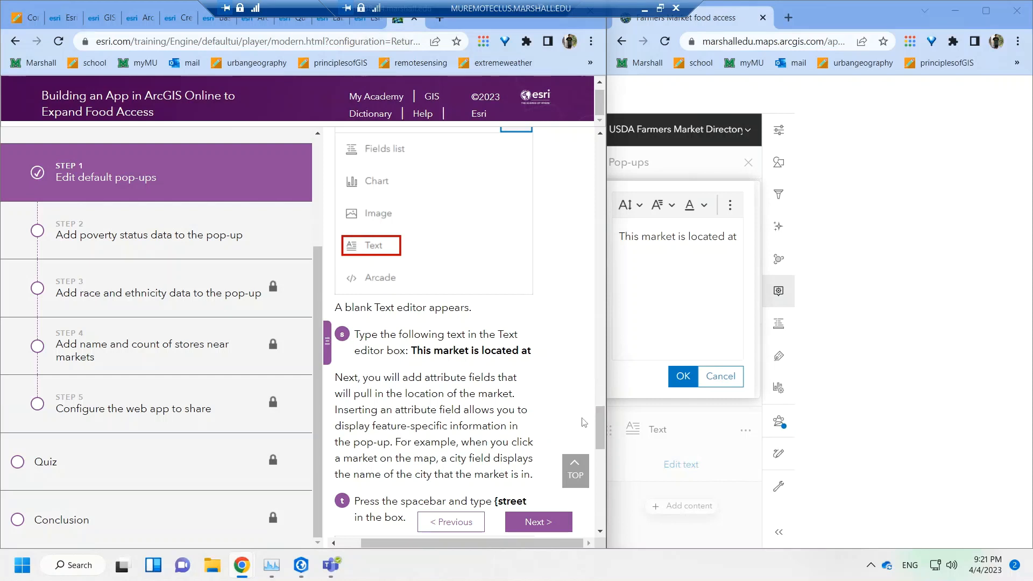
drag(599, 425, 599, 441)
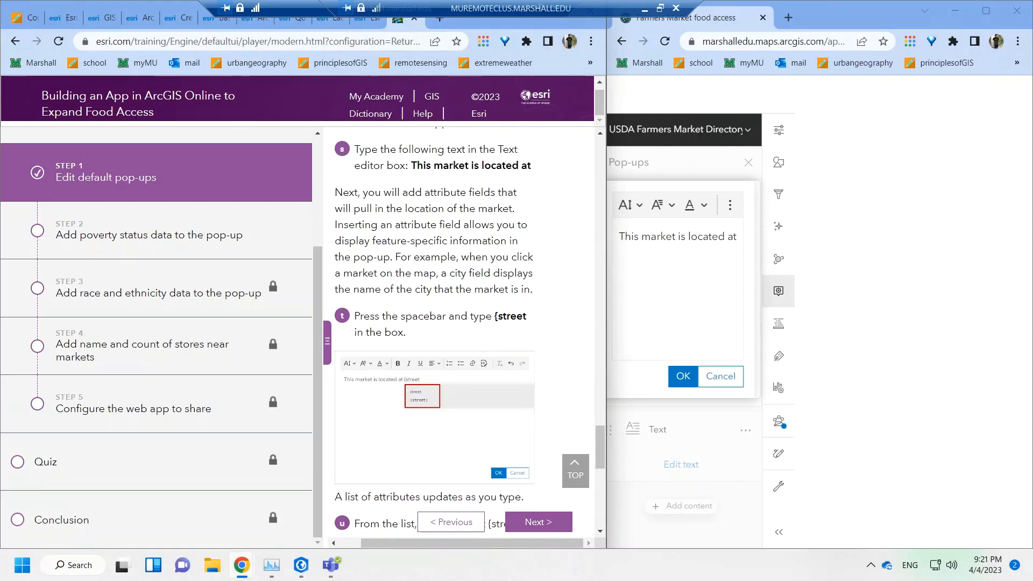
click(708, 238)
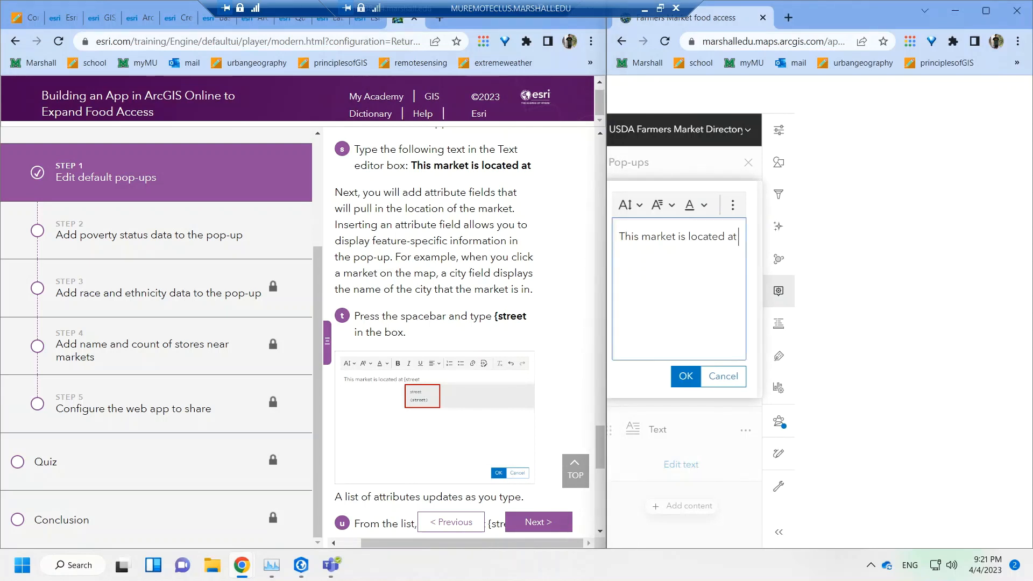
text({str)
key(Return)
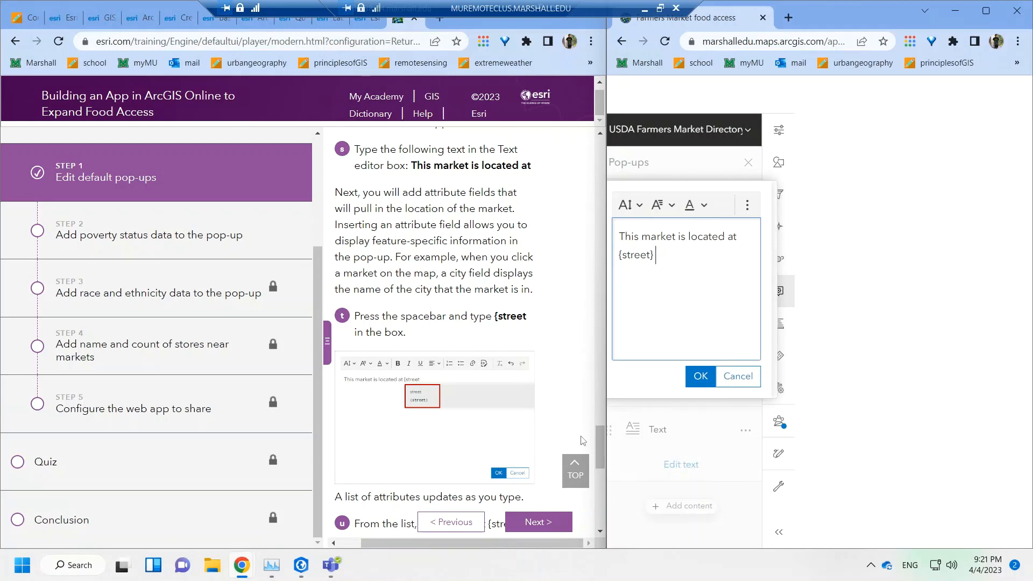
- Add the attributes {city}, {State} and {zip} after {street} in the pop-up text, separated by commas
drag(598, 450, 598, 465)
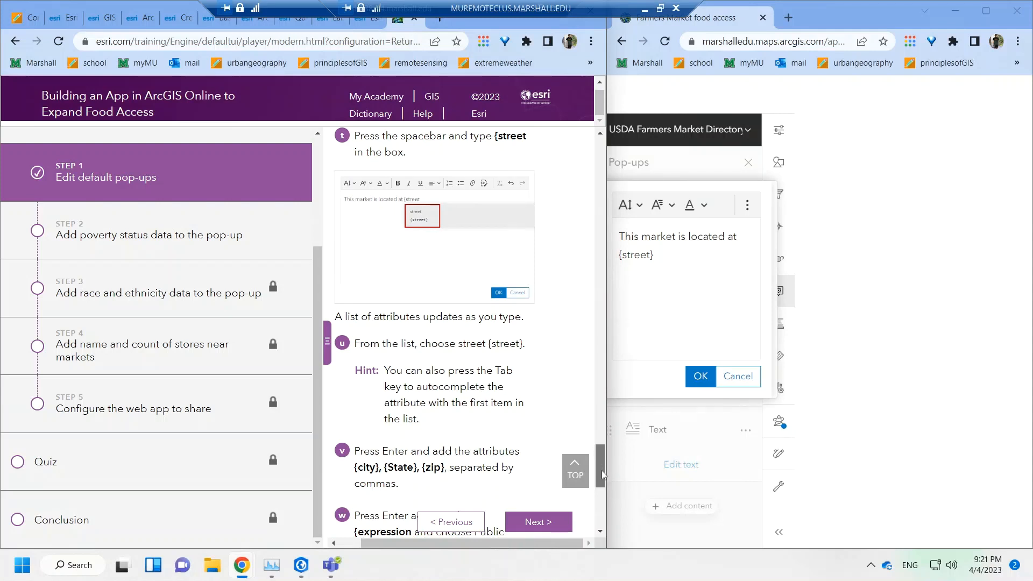
scroll(602, 470, down, 2)
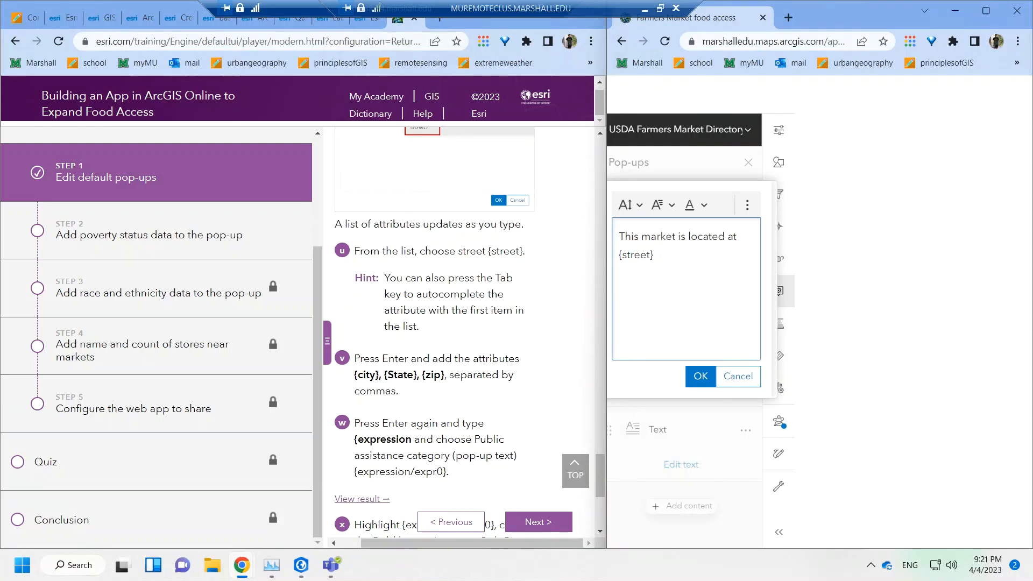
text(, {city)
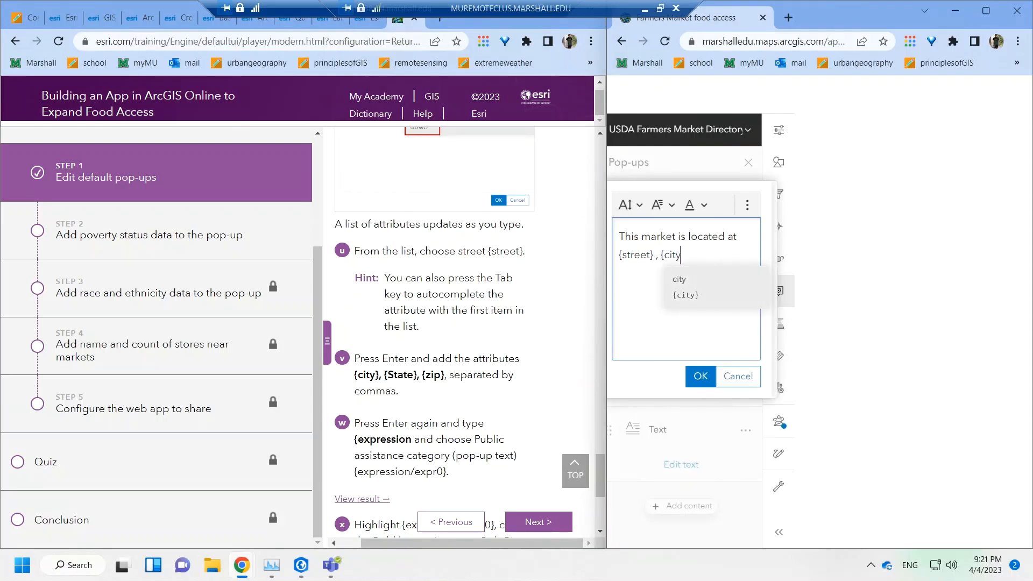
key(Tab)
text(,{)
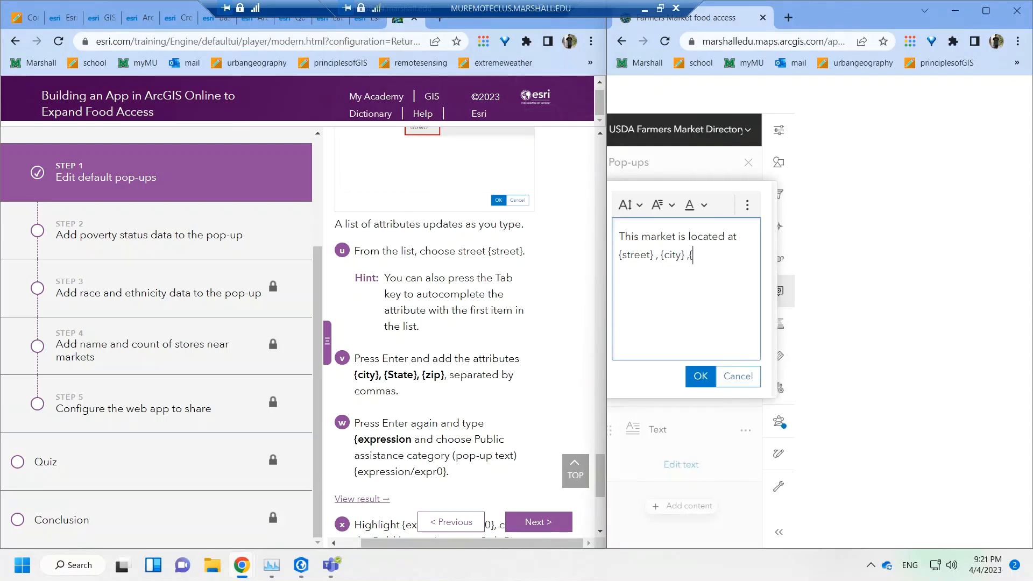
text(State}, {s)
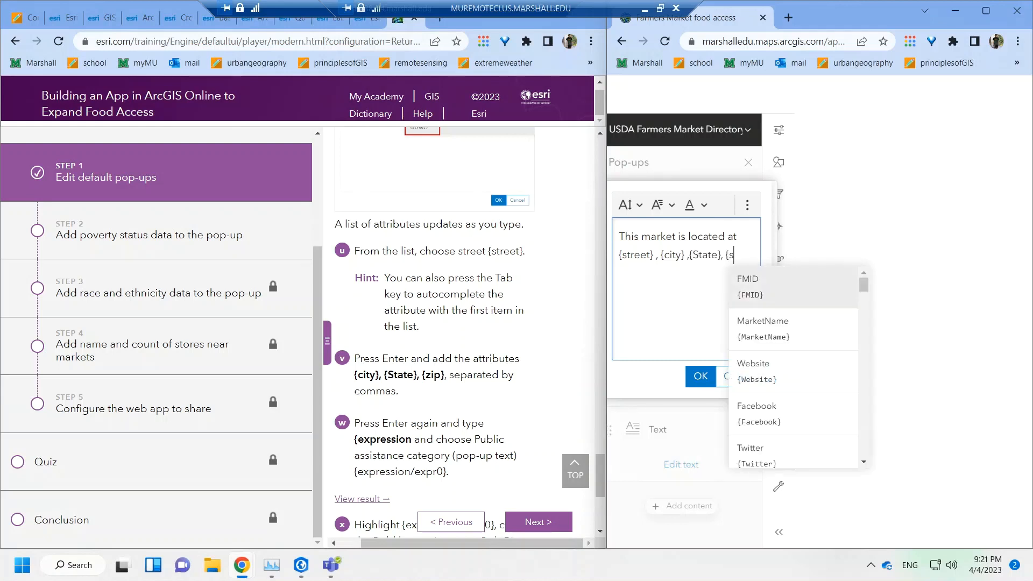
key(BackSpace)
text(zip})
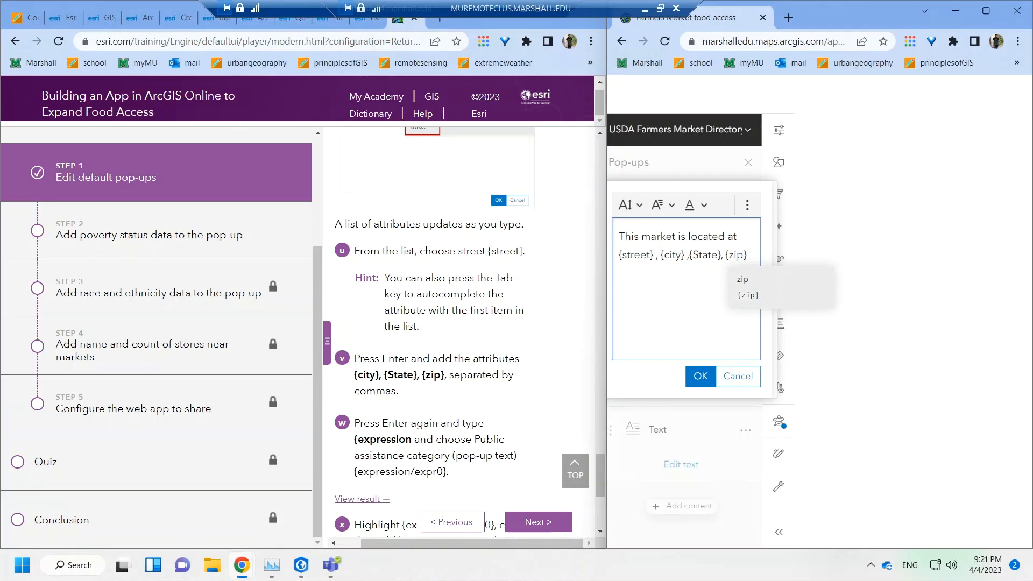
key(Return)
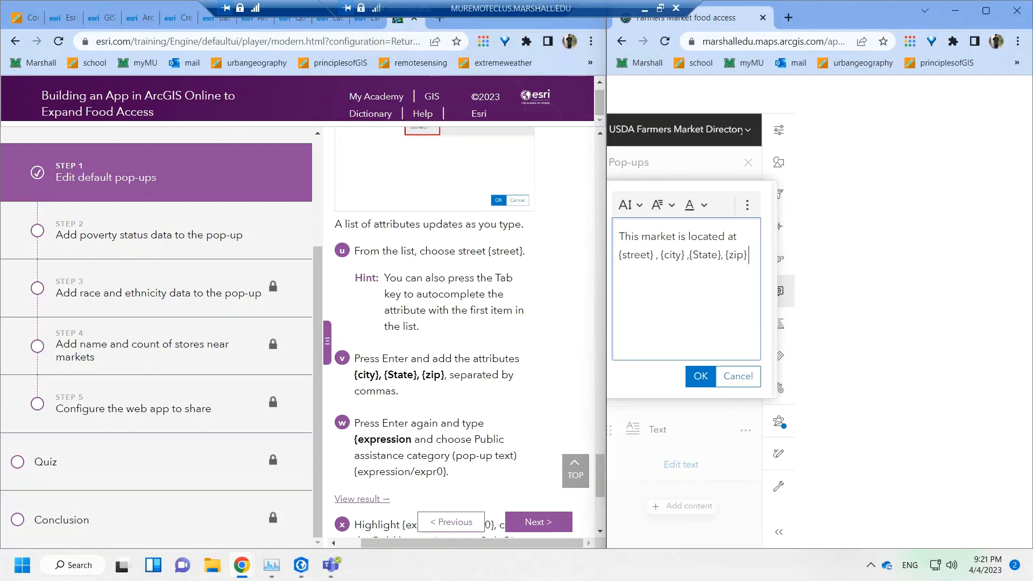
text({e)
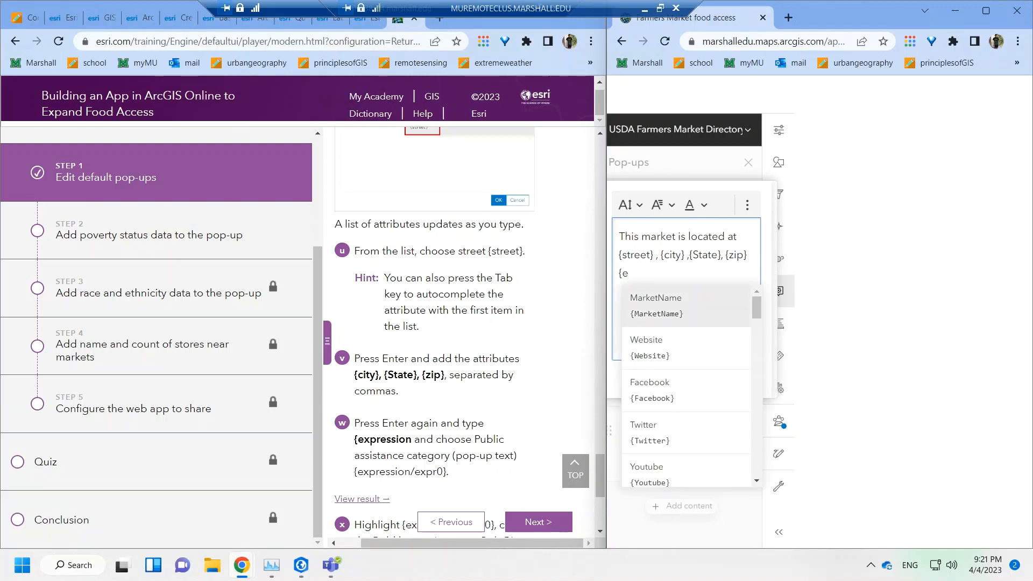
key(BackSpace)
key(BackSpace)
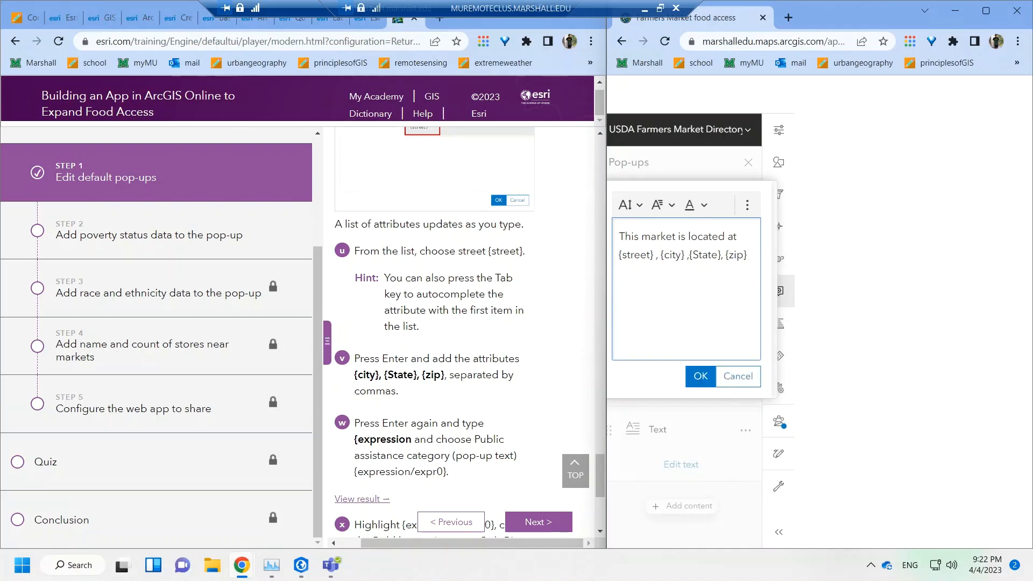
- Start a new paragraph below the address attributes in the pop-up text
key(Return)
text(Pu)
key(BackSpace)
key(BackSpace)
text({expression Public assistance )
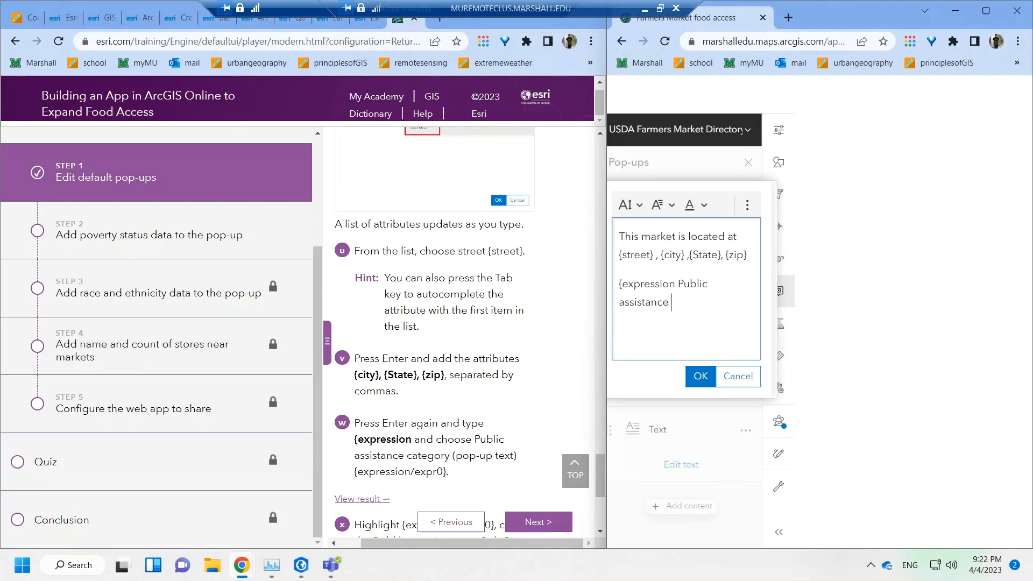
text(category (popup)
key(BackSpace)
key(BackSpace)
text(-up text)
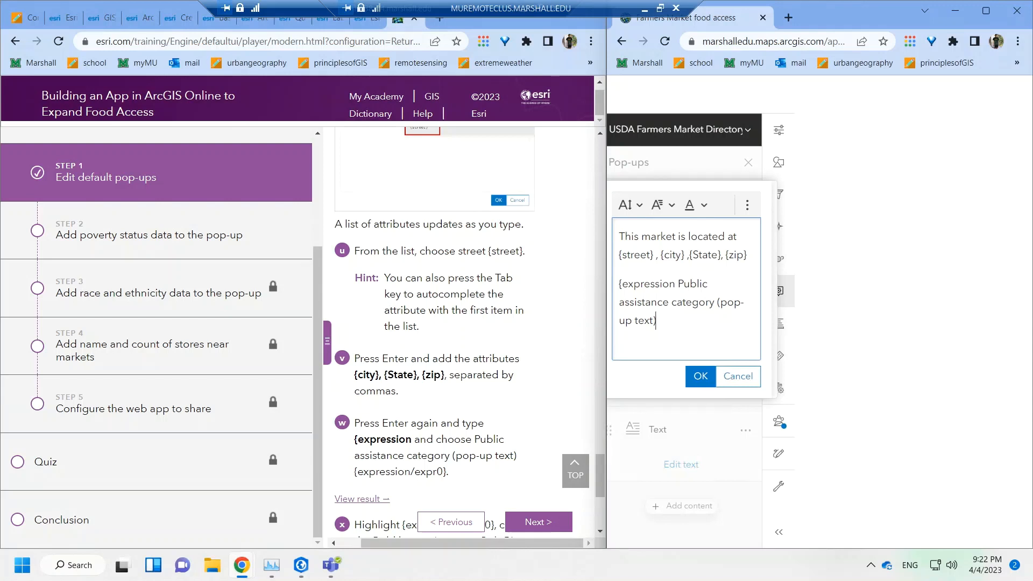
drag(654, 321, 618, 284)
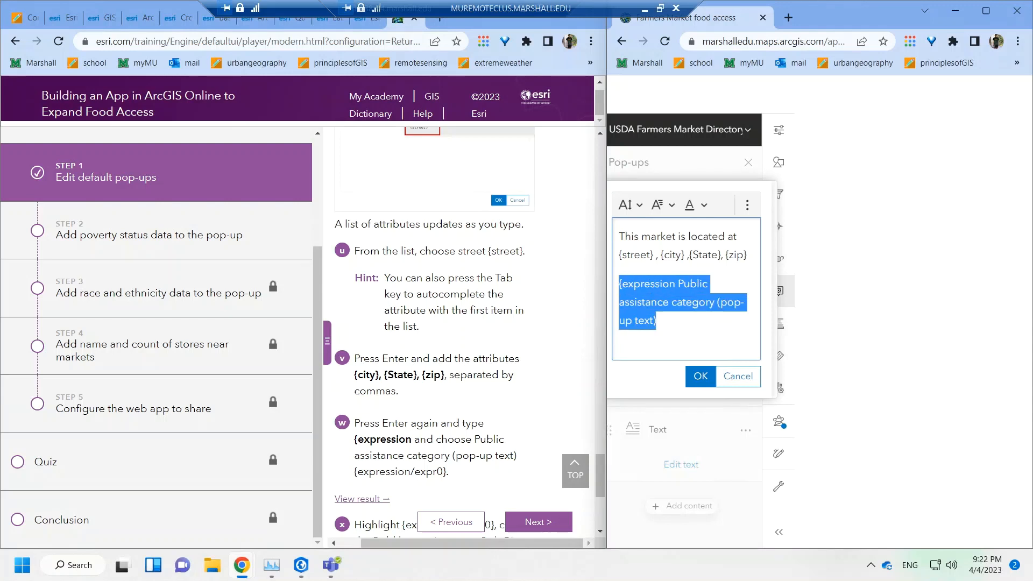
key(BackSpace)
- Insert the public assistance category expression {expression/expr0} below the address attributes
text({)
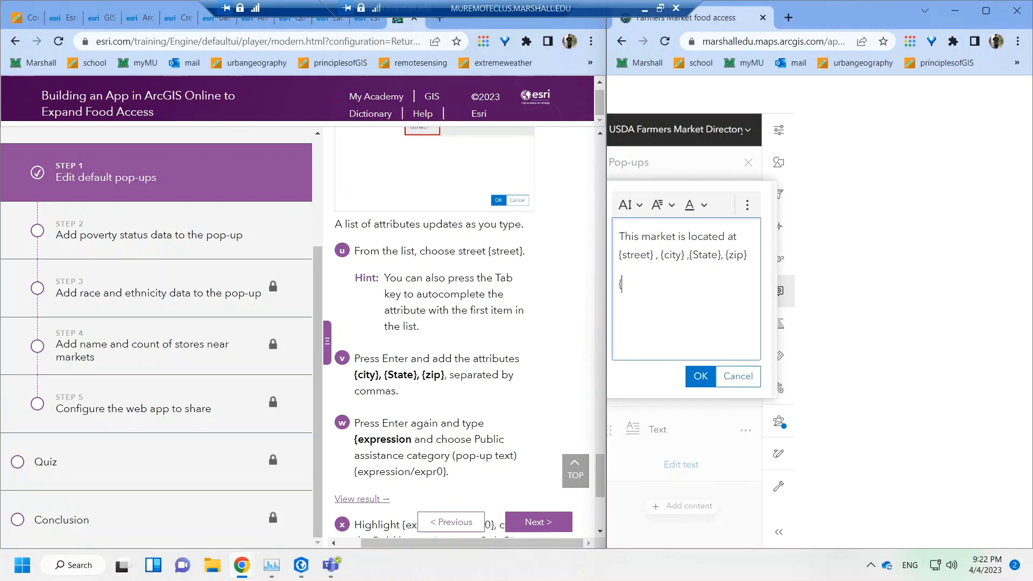
text(expre)
key(Tab)
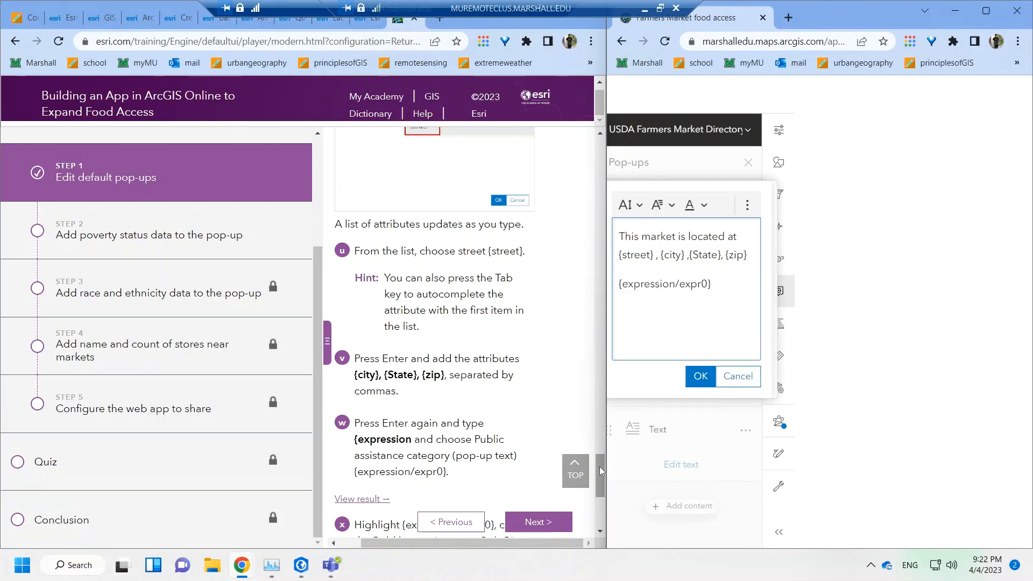
- Following the exercise instructions, make {expression/expr0} bold and confirm the pop-up text
scroll(599, 472, down, 3)
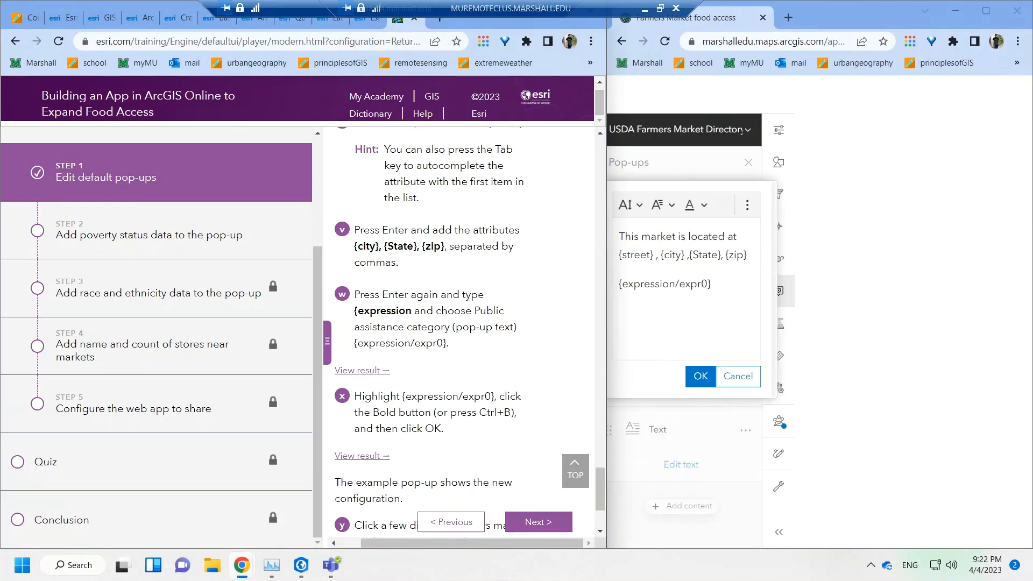
drag(715, 284, 618, 285)
click(714, 284)
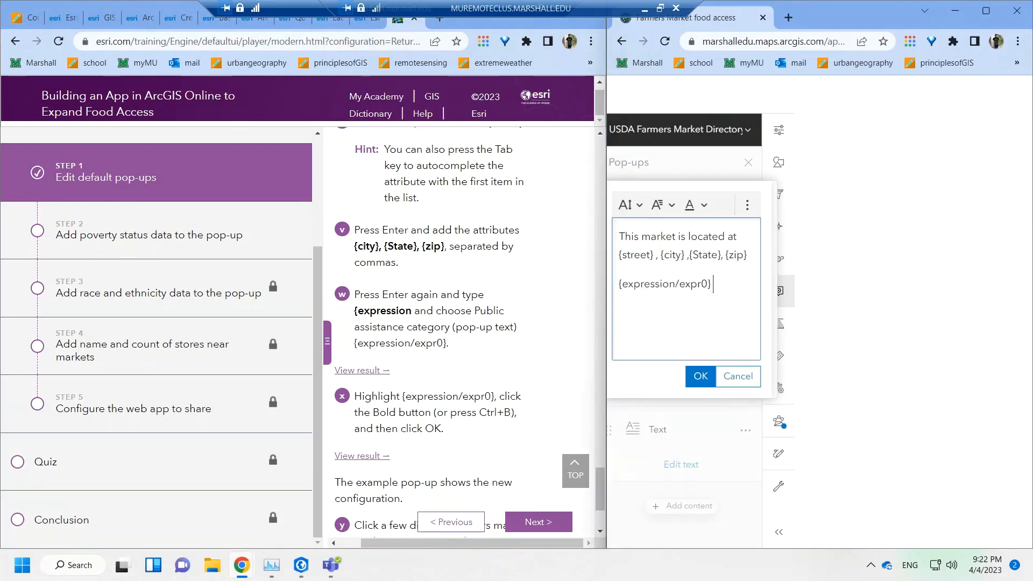
drag(715, 284, 618, 284)
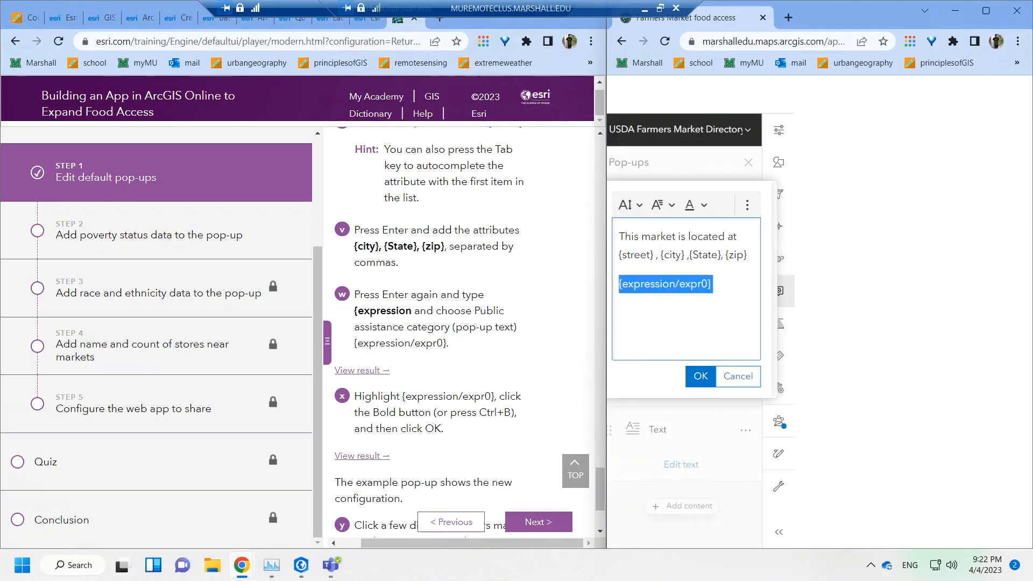
key(ctrl+b)
click(694, 376)
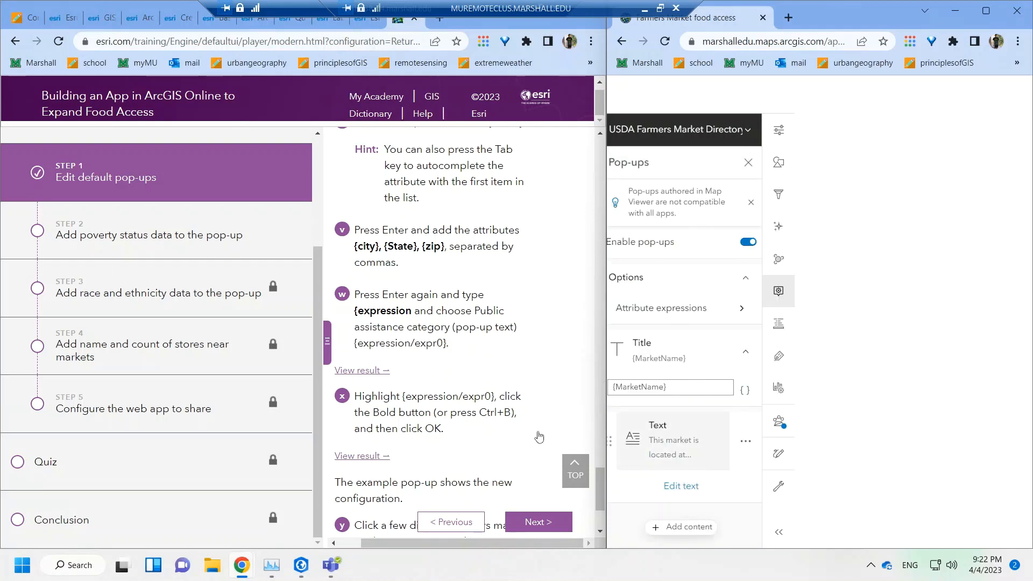
- Read the remaining Step 1 instructions and view the example result of step 1x
drag(599, 480, 602, 492)
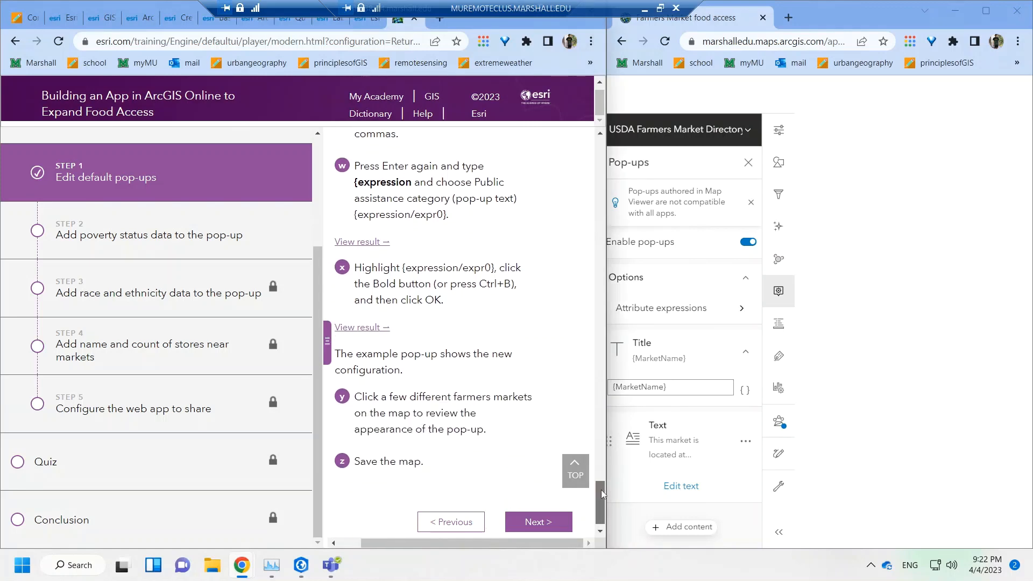
click(369, 330)
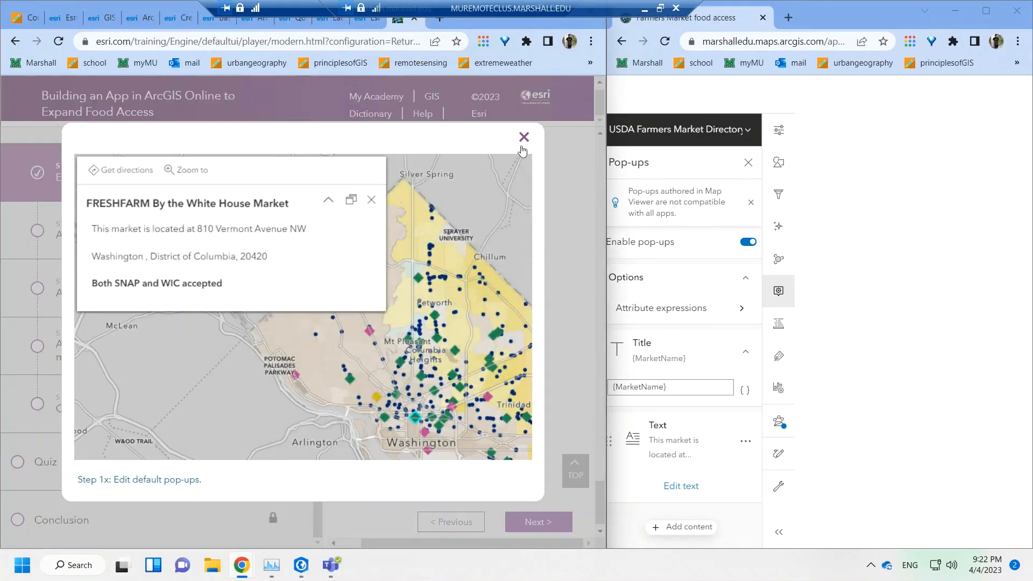
click(524, 137)
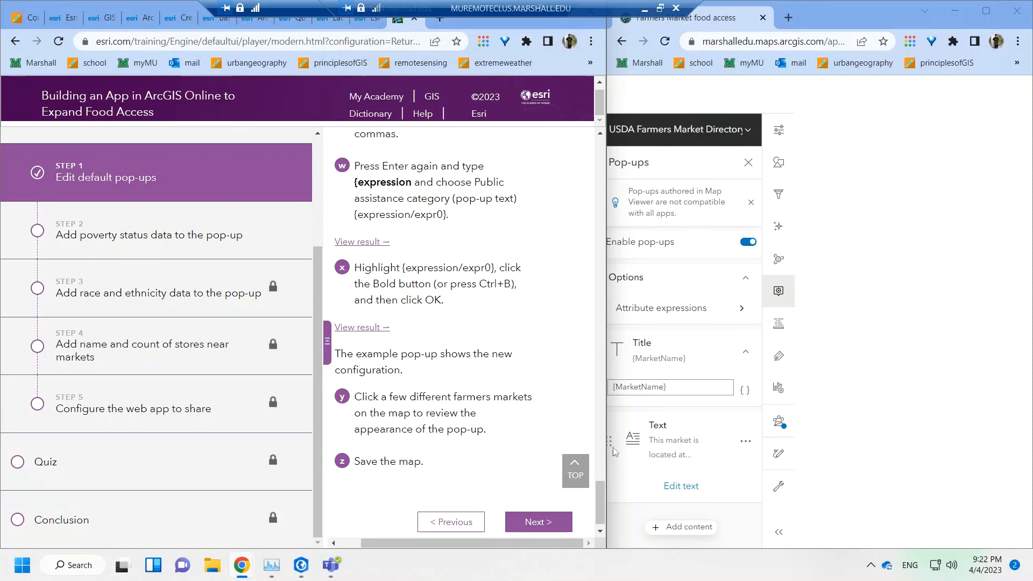
- Enlarge the map window to review the pop-ups of a few farmers markets, and restore the side-by-side layout
click(987, 11)
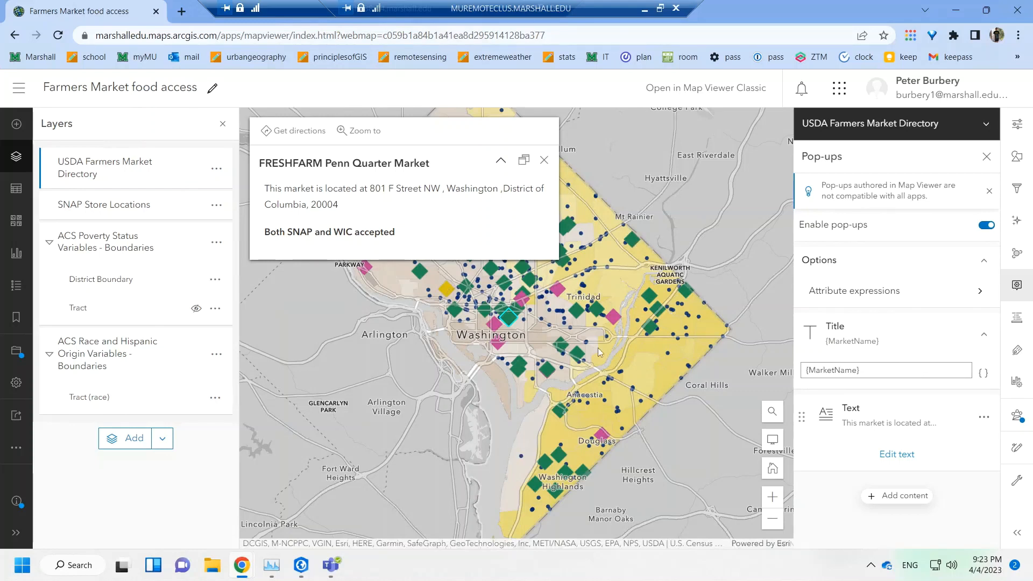
click(615, 318)
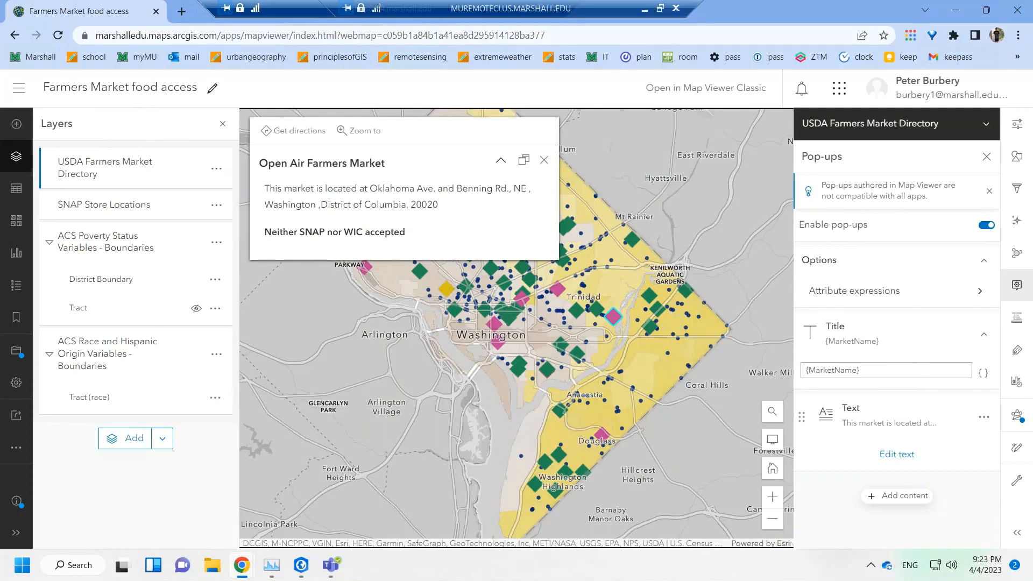
click(543, 160)
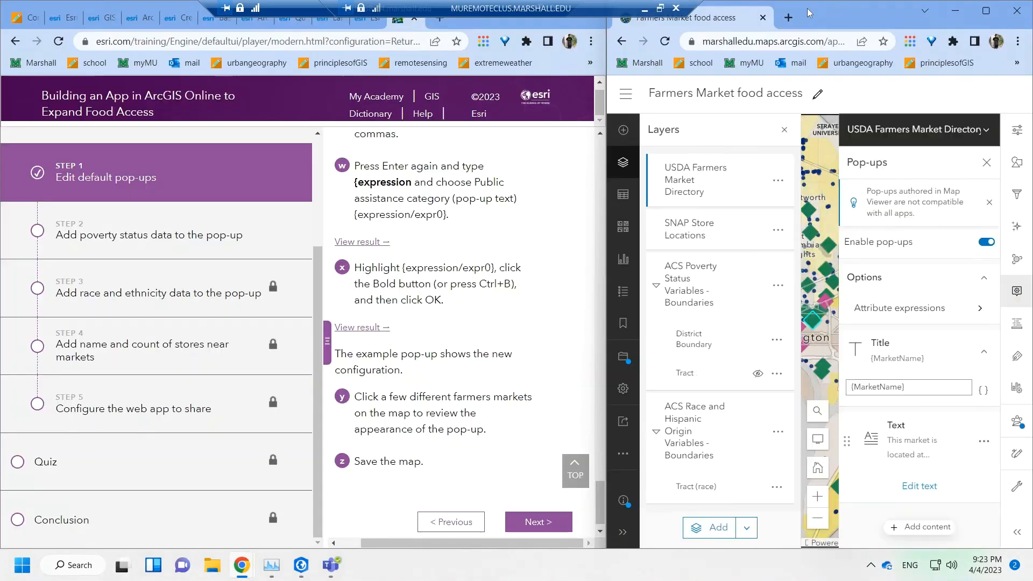
double_click(809, 12)
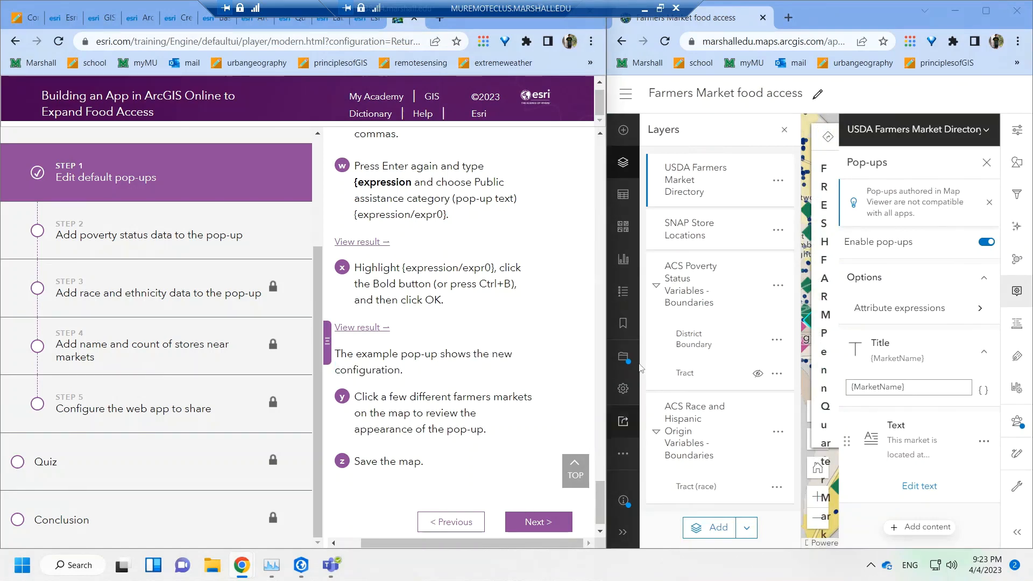
- Save the Farmers Market food access map and advance the exercise to Step 2
click(622, 359)
click(676, 358)
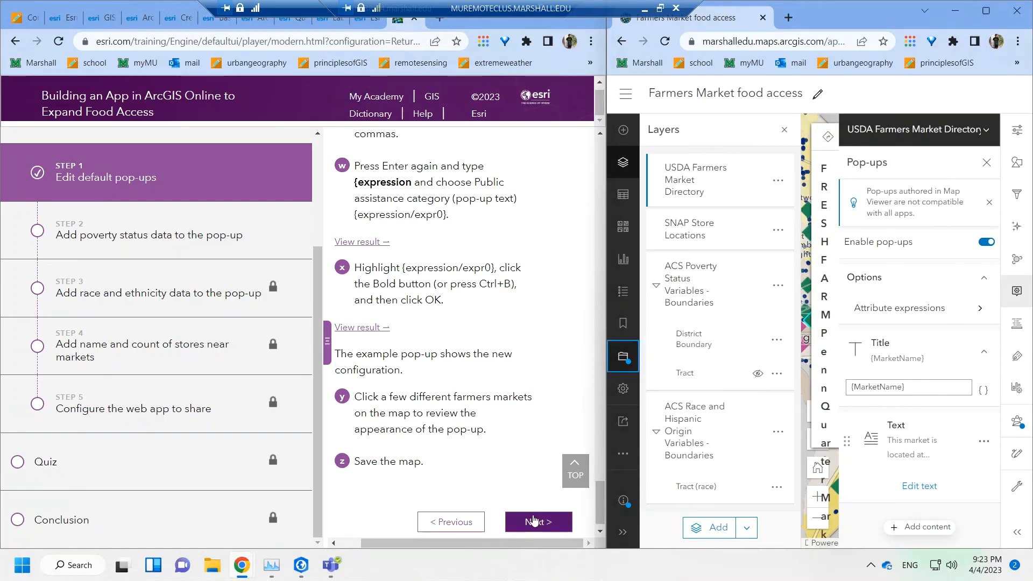
click(538, 521)
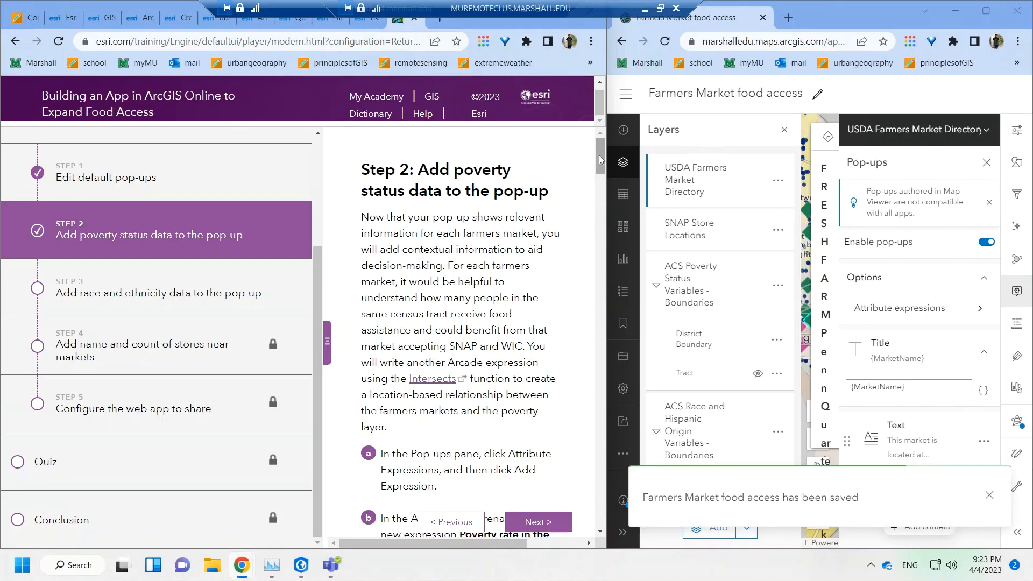
- Read the first Step 2 instructions and add a new attribute expression to the USDA Farmers Market Directory pop-up
scroll(601, 158, down, 1)
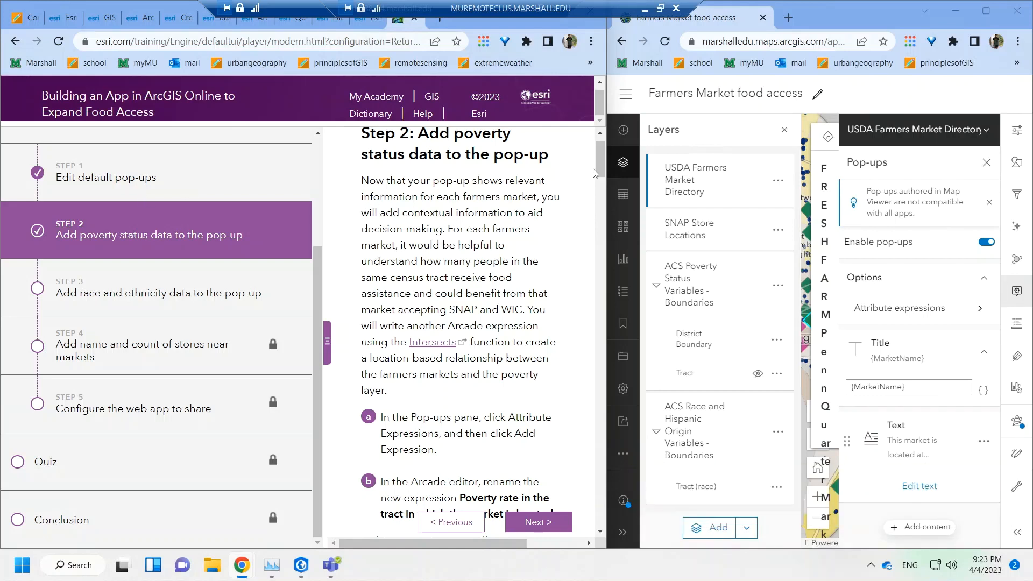
drag(603, 160, 603, 164)
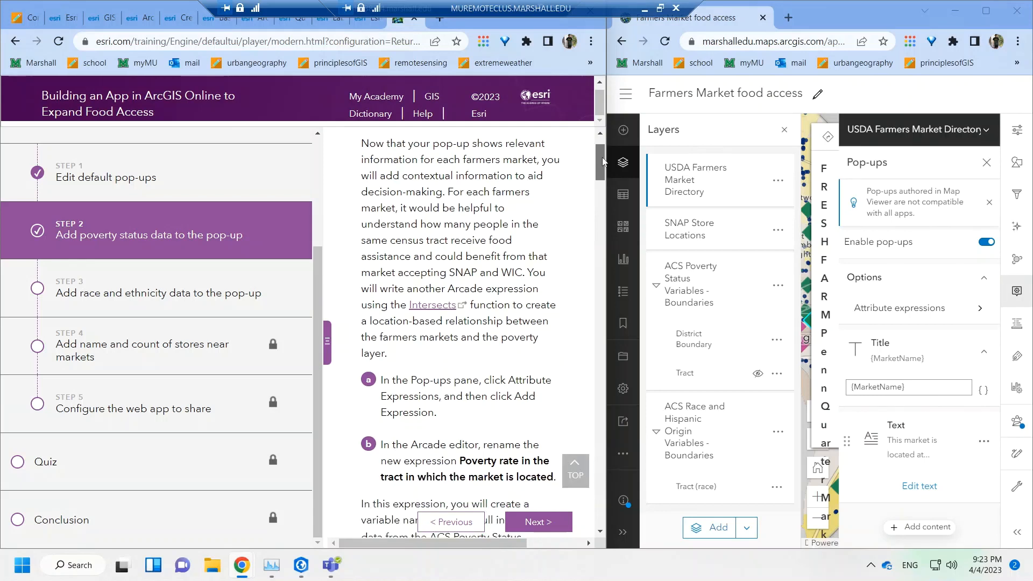
scroll(603, 164, down, 1)
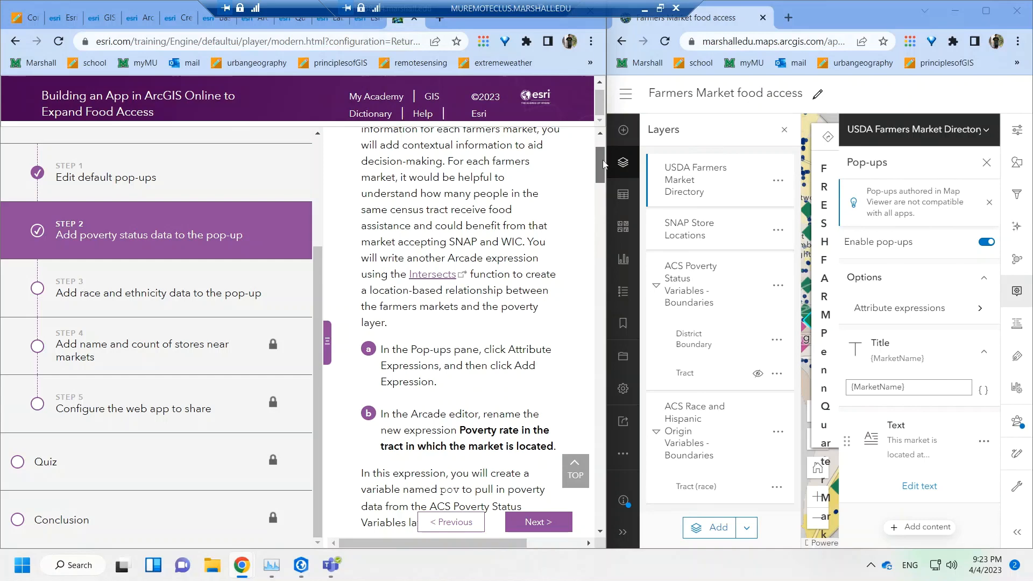
scroll(603, 164, down, 2)
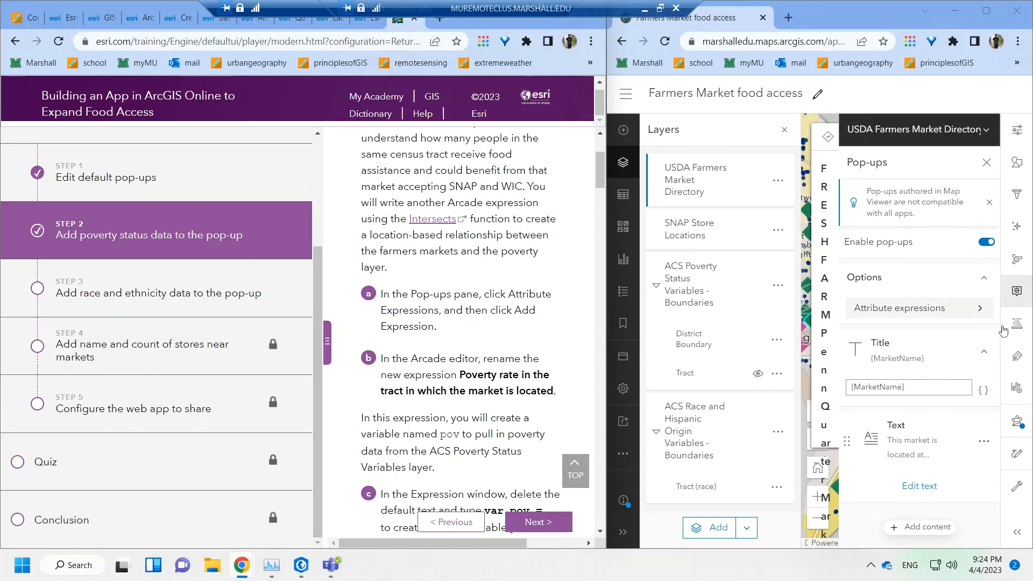
click(909, 309)
click(913, 234)
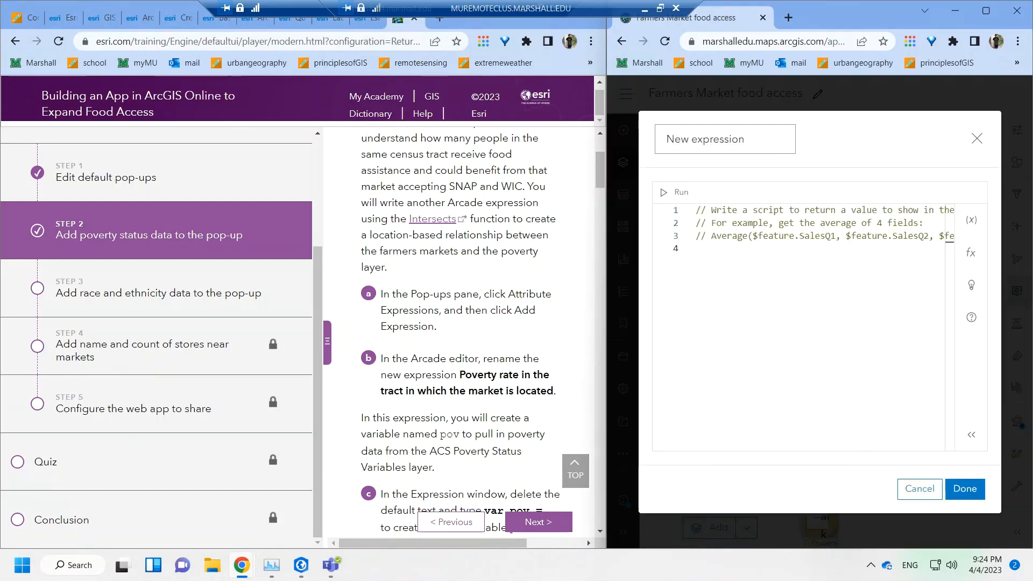
- Rename the new expression as "Poverty rate in the tract in which the market is located"
drag(775, 145, 649, 156)
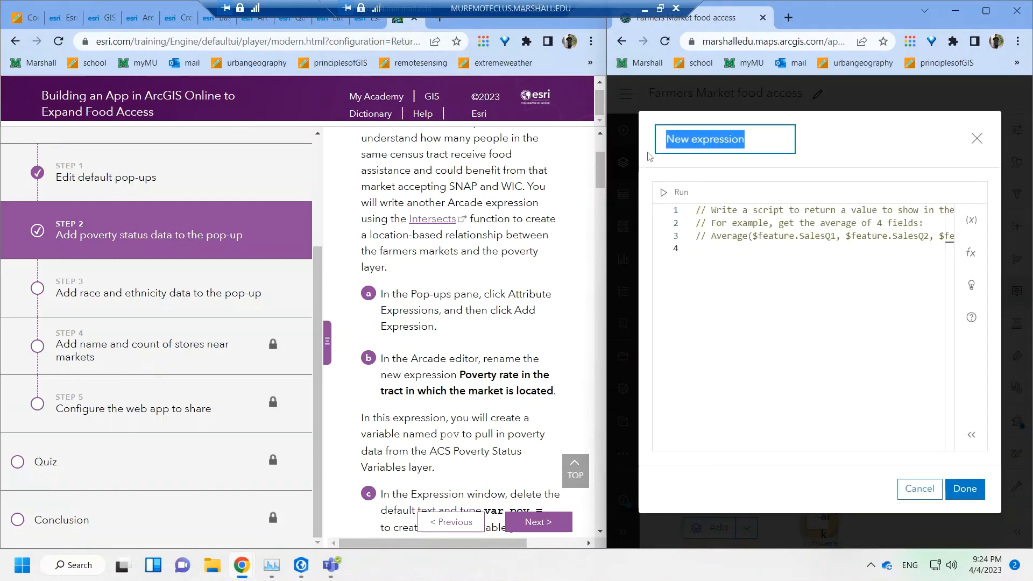
text(Poverty ra)
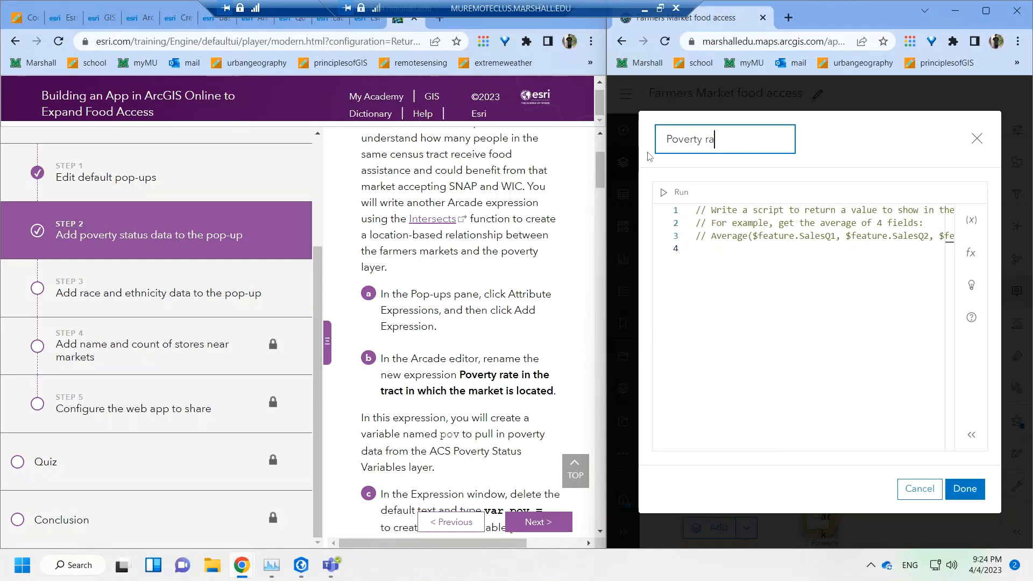
text(te in the trac)
text(t in which the)
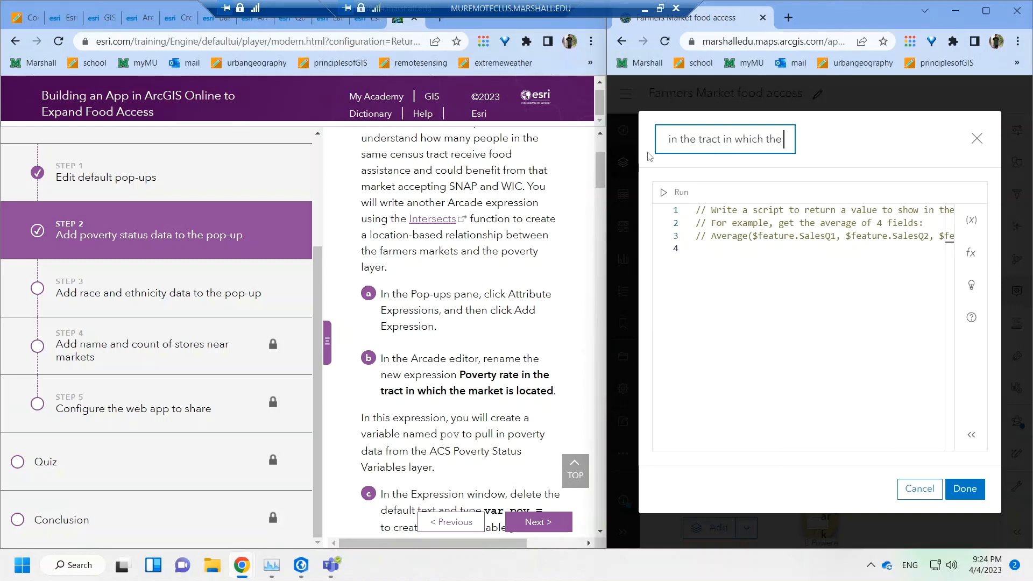
text( market is locate)
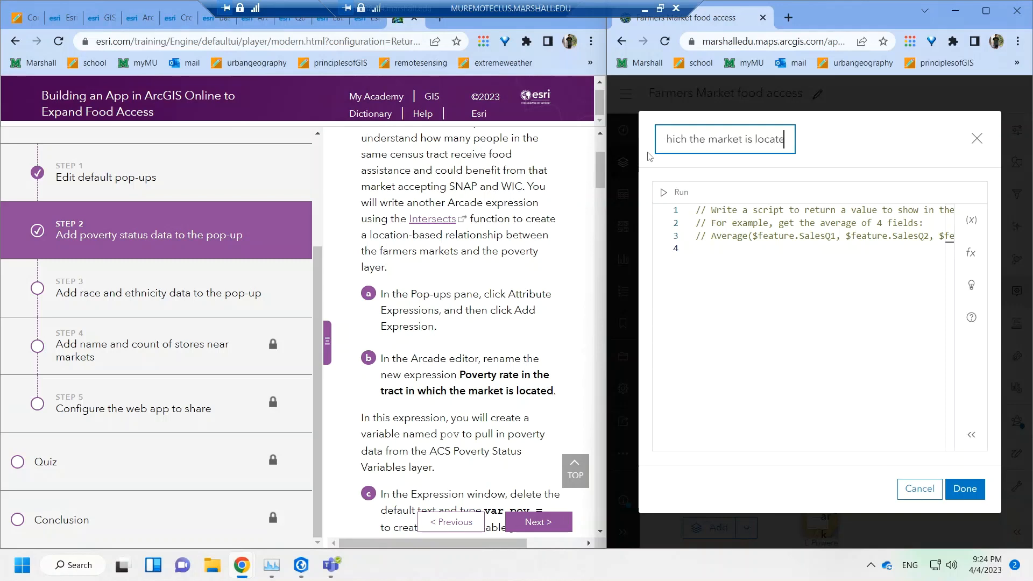
text(d)
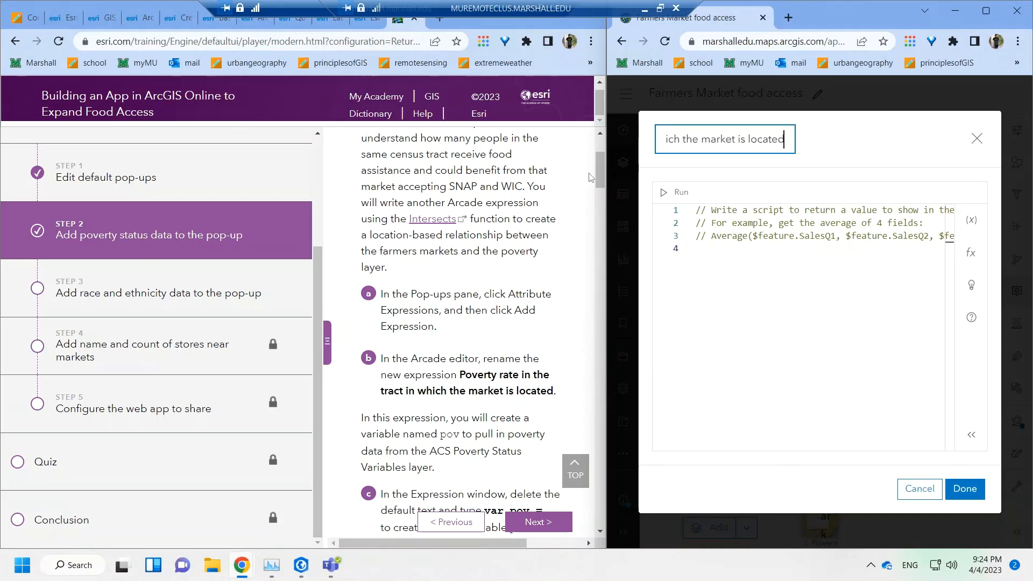
- Following the exercise instructions, replace the default script comments with "var pov ="
drag(603, 174, 603, 179)
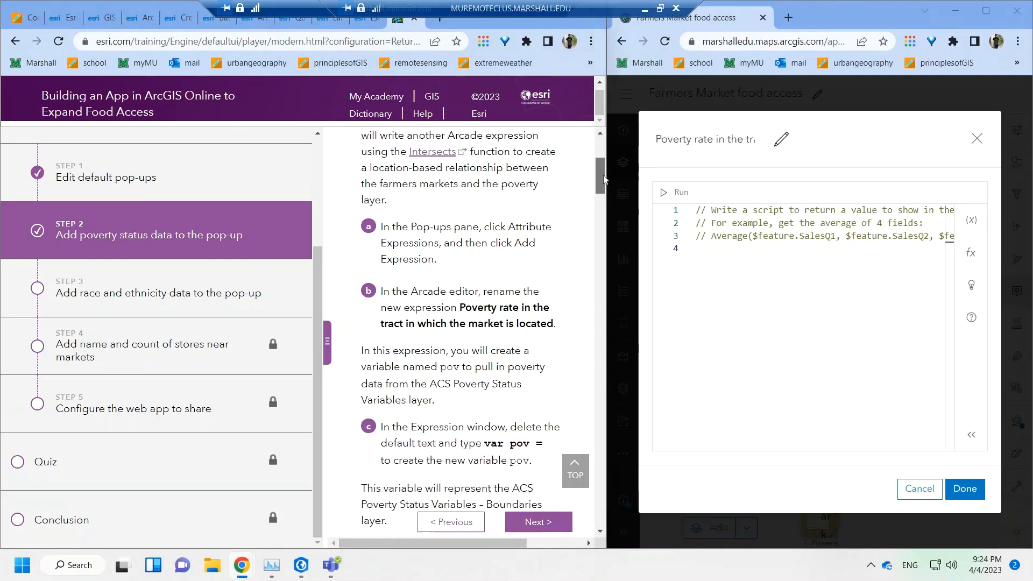
scroll(603, 180, down, 4)
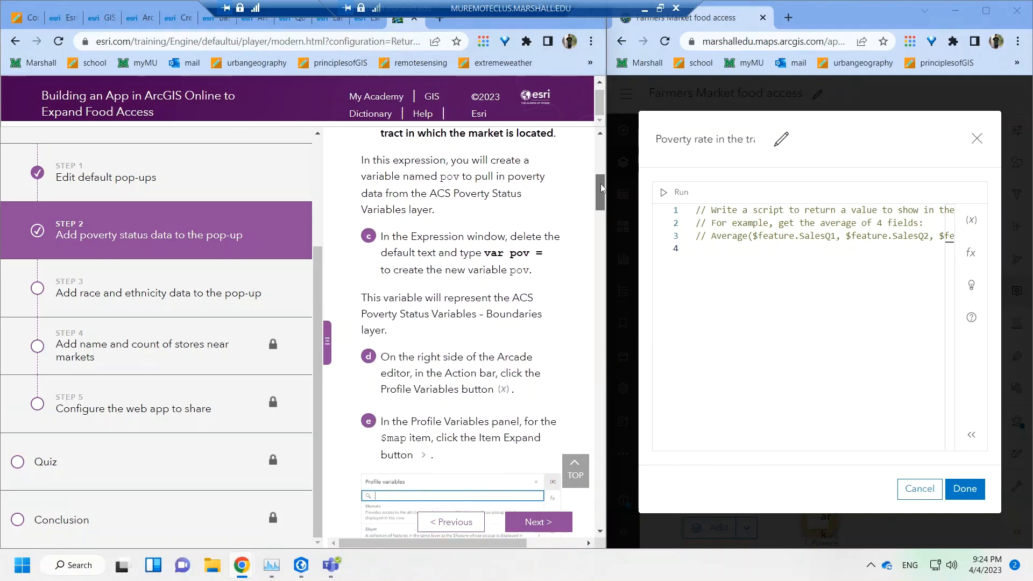
click(721, 250)
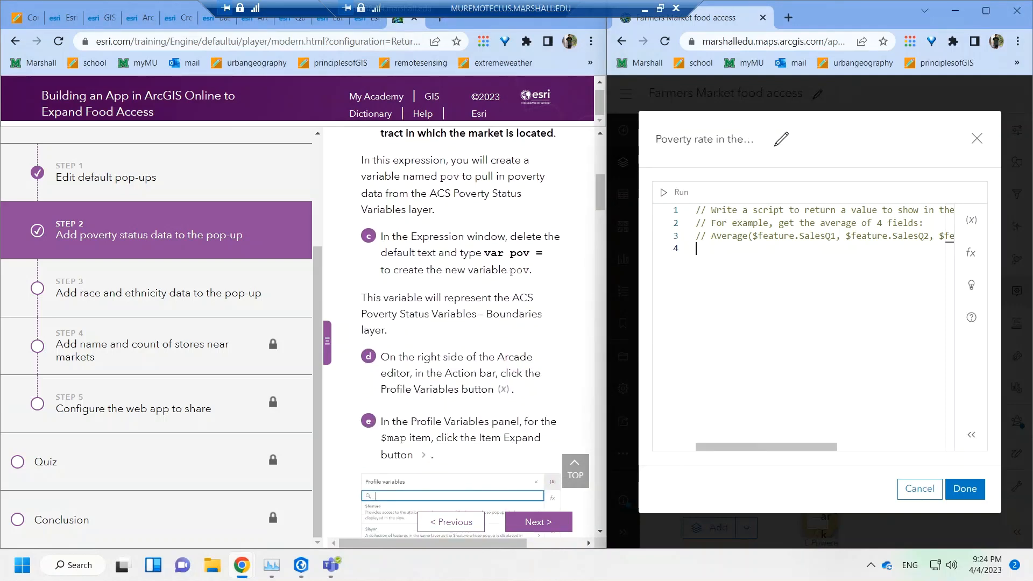
key(shift+Up)
key(shift+Up)
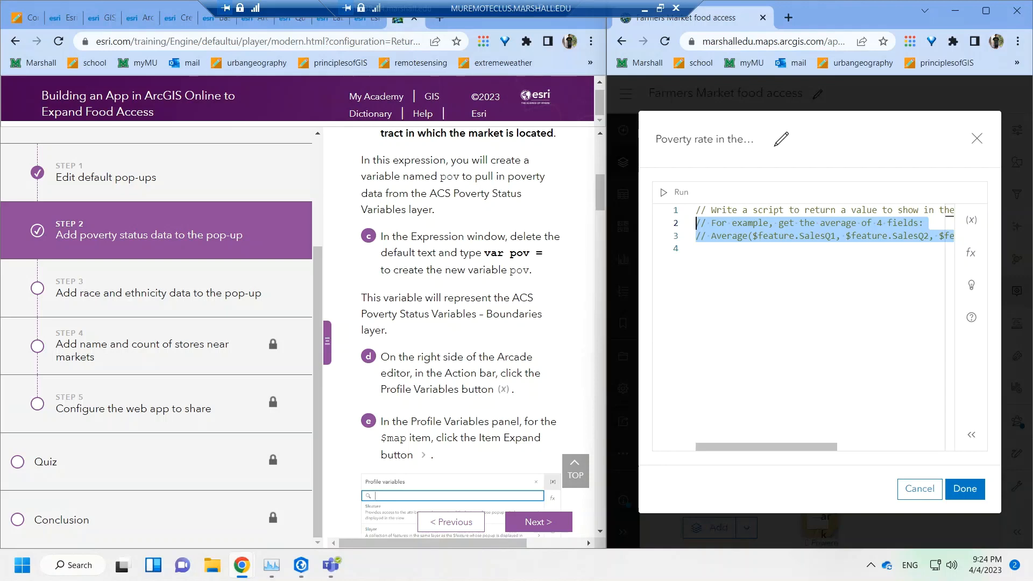
key(BackSpace)
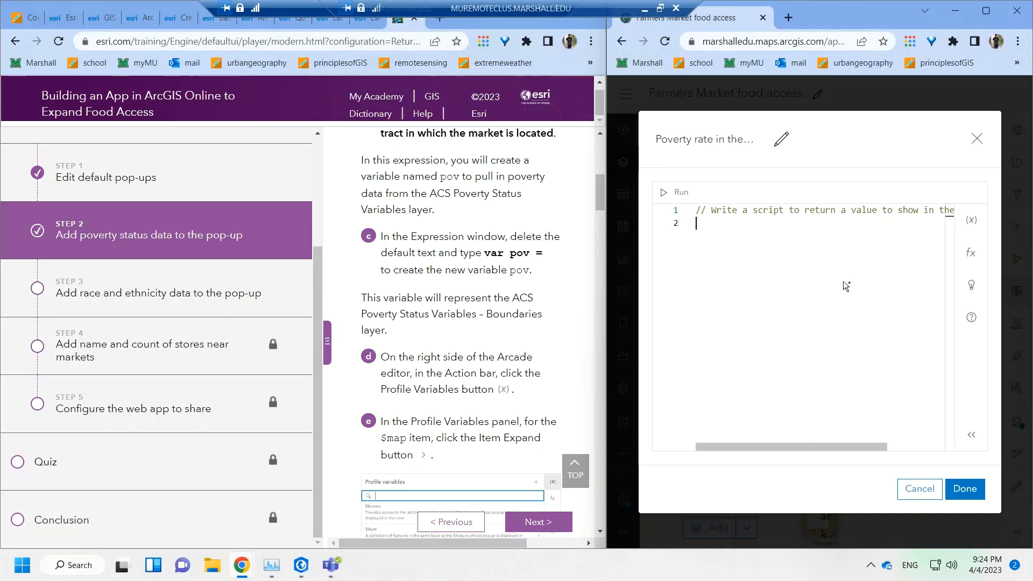
key(shift+Up)
key(BackSpace)
text(var pov =)
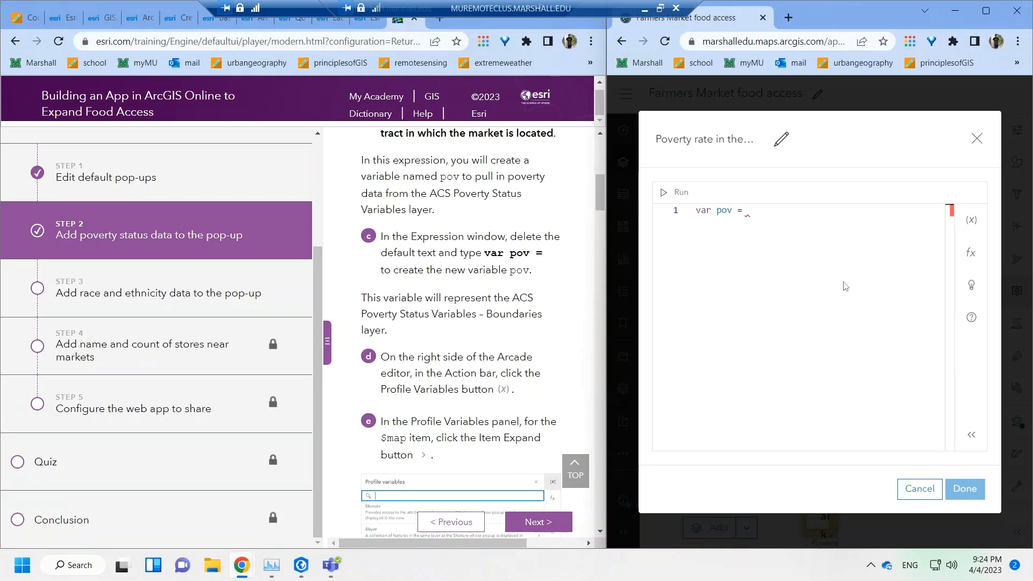
- Show the Arcade editor's profile variables and expand the $map item to list the web map's layers
click(971, 219)
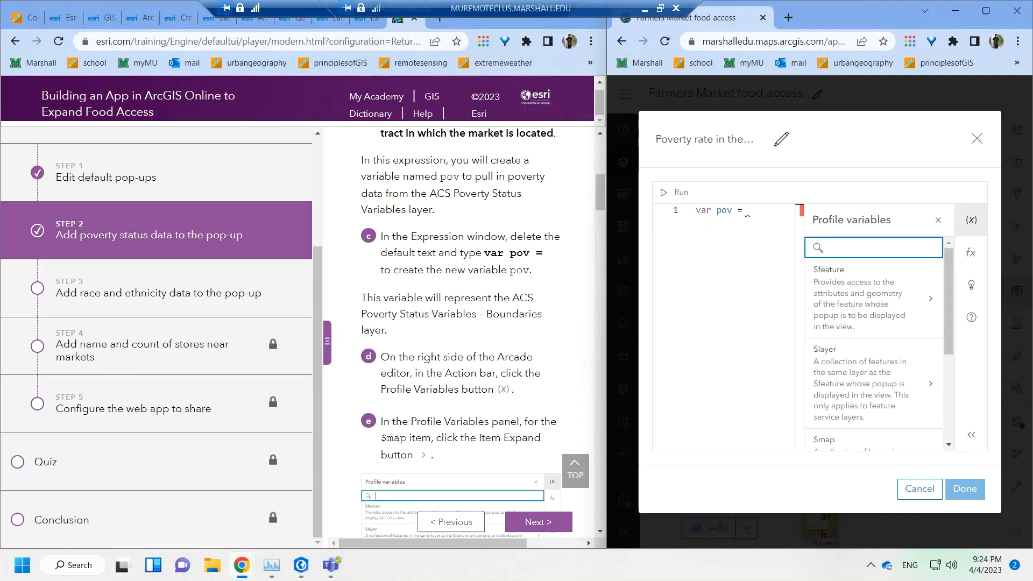
scroll(597, 189, down, 1)
scroll(598, 201, down, 2)
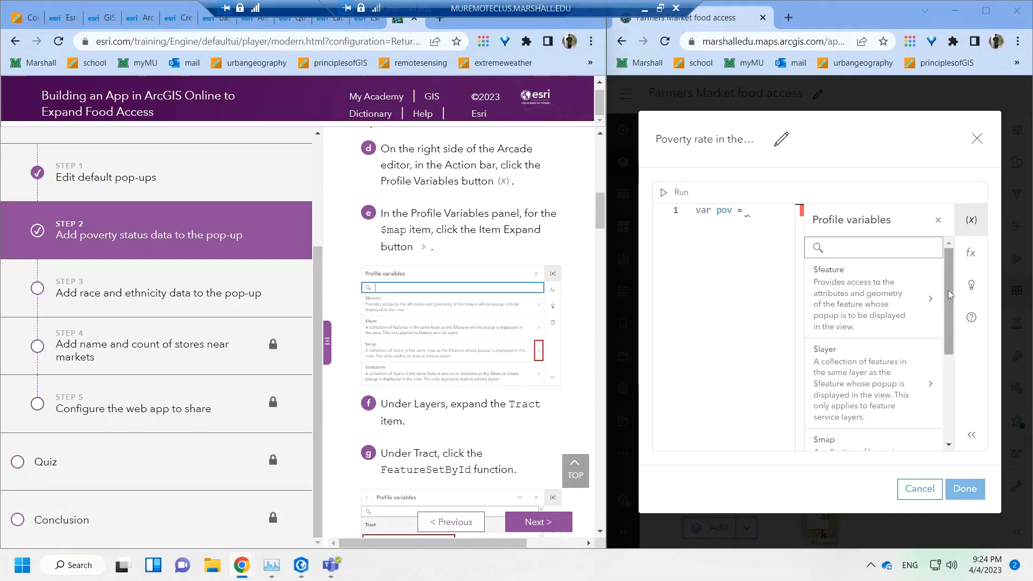
scroll(947, 317, down, 3)
scroll(941, 349, up, 3)
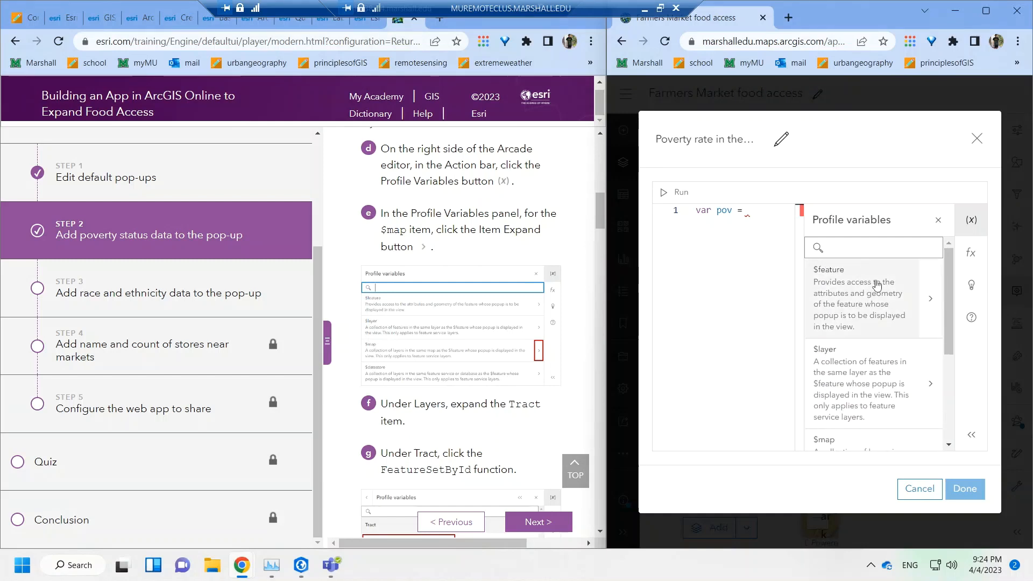
drag(948, 312, 948, 359)
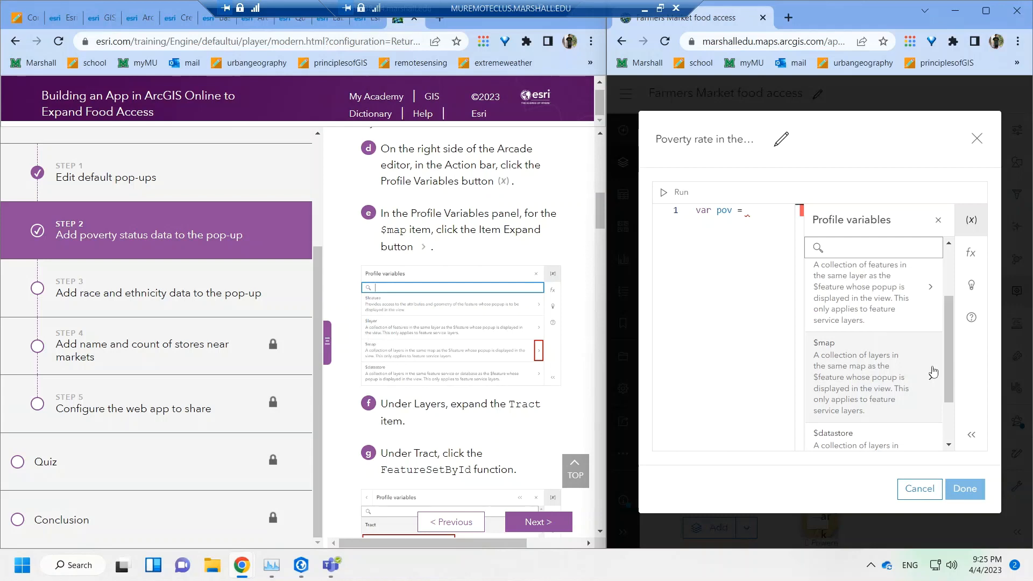
click(932, 371)
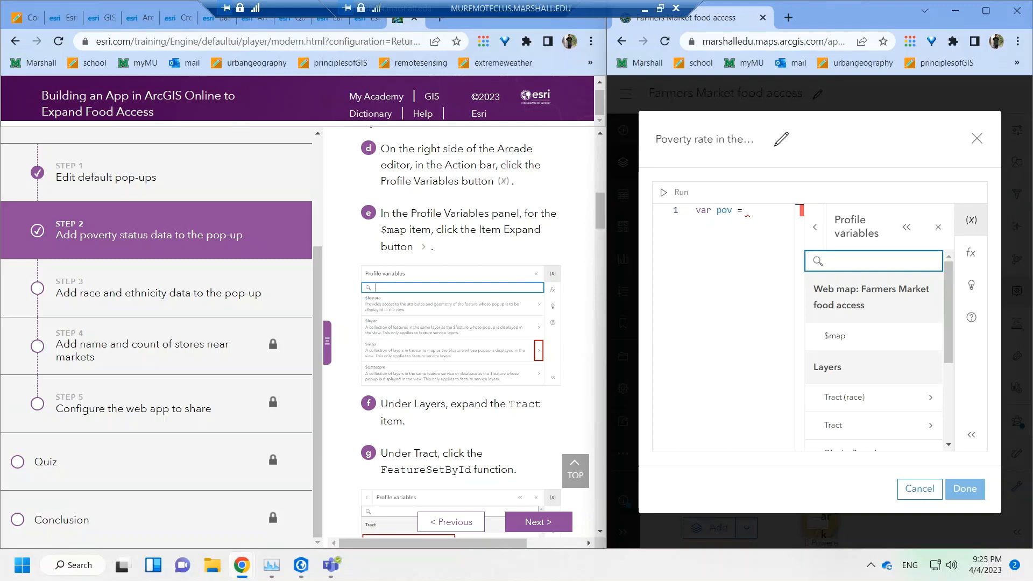
- Expand the Tract layer and insert its FeatureSetById($map, "1874eee59cd-layer-28") function as the value of pov
drag(951, 302, 950, 333)
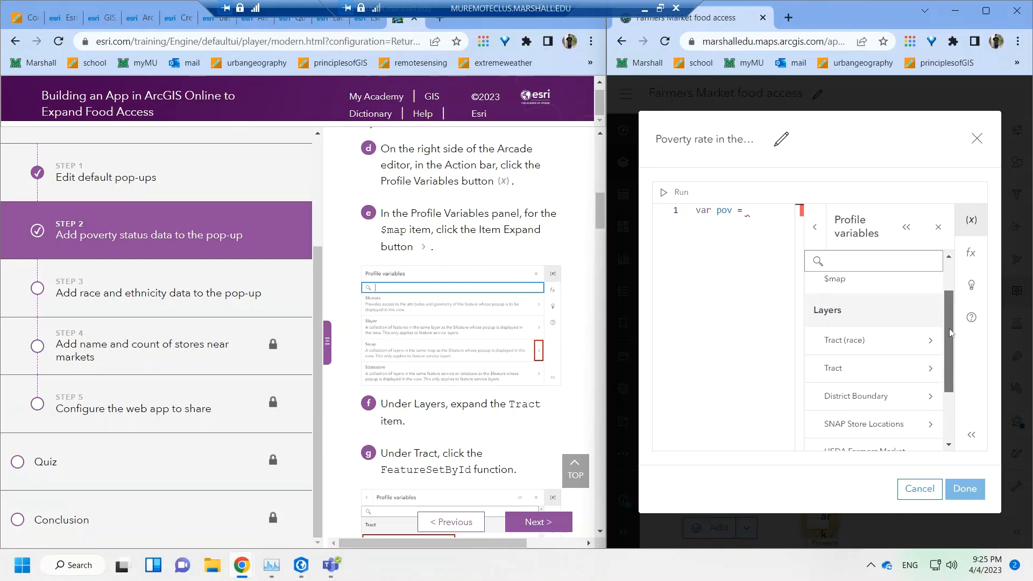
click(873, 366)
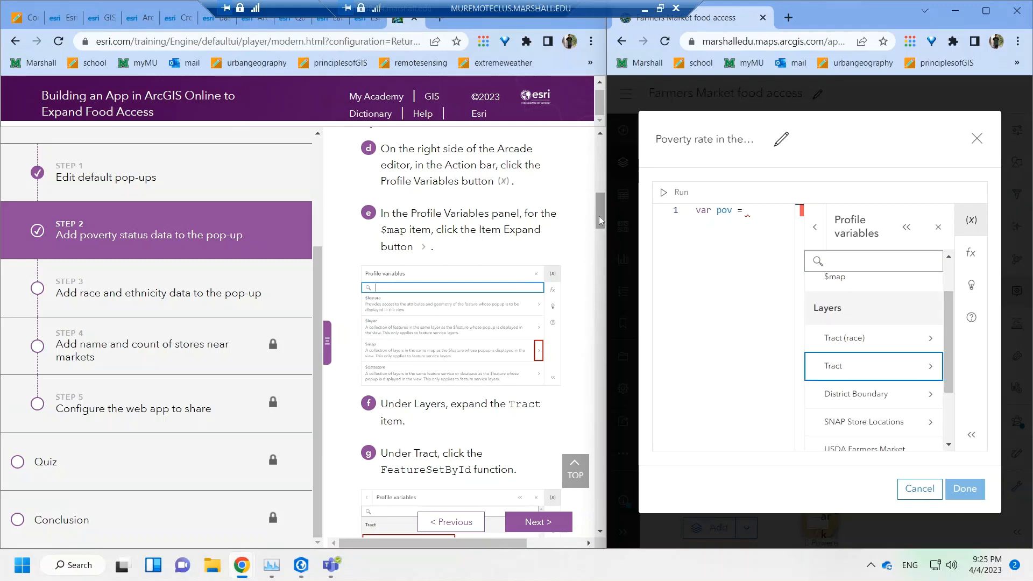
drag(600, 219, 602, 238)
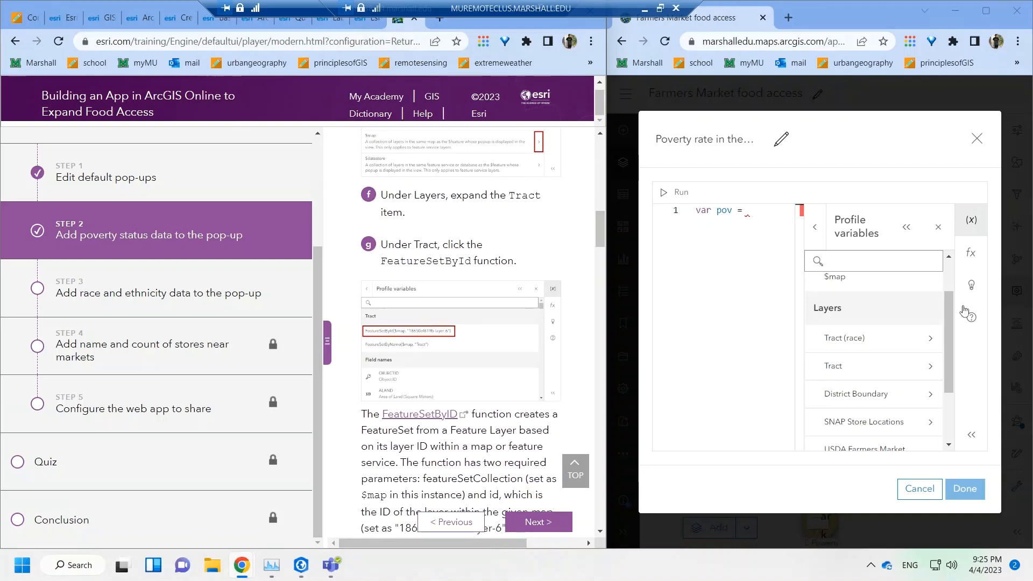
mouse_move(950, 313)
mouse_down()
mouse_move(950, 366)
mouse_move(946, 301)
mouse_move(946, 331)
mouse_up()
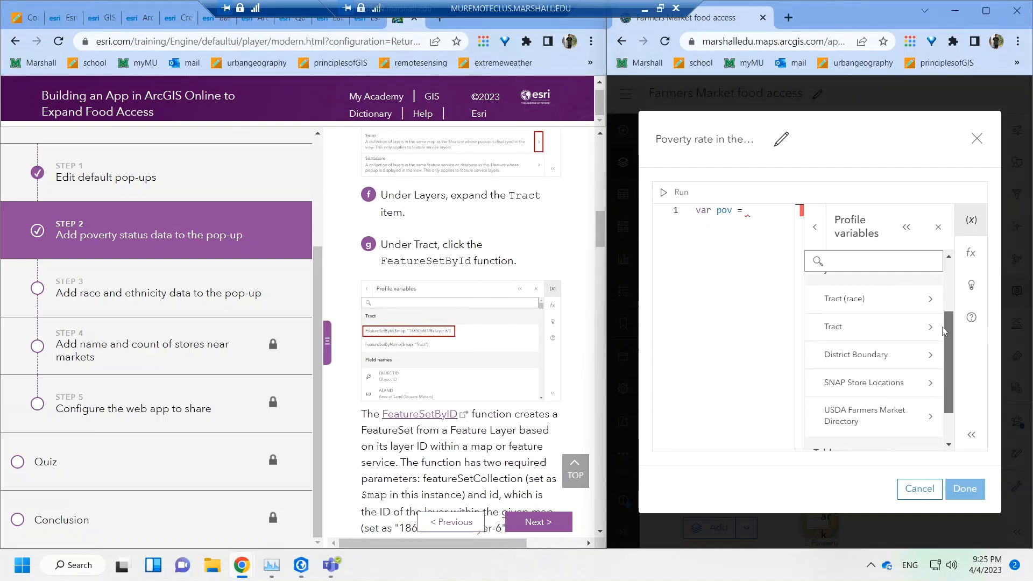
click(931, 328)
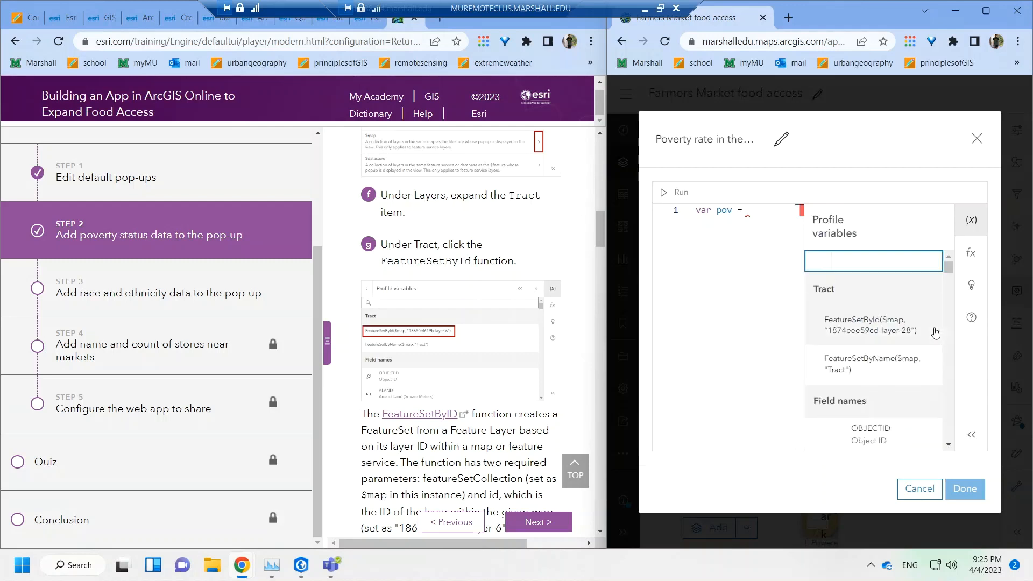
scroll(950, 275, down, 1)
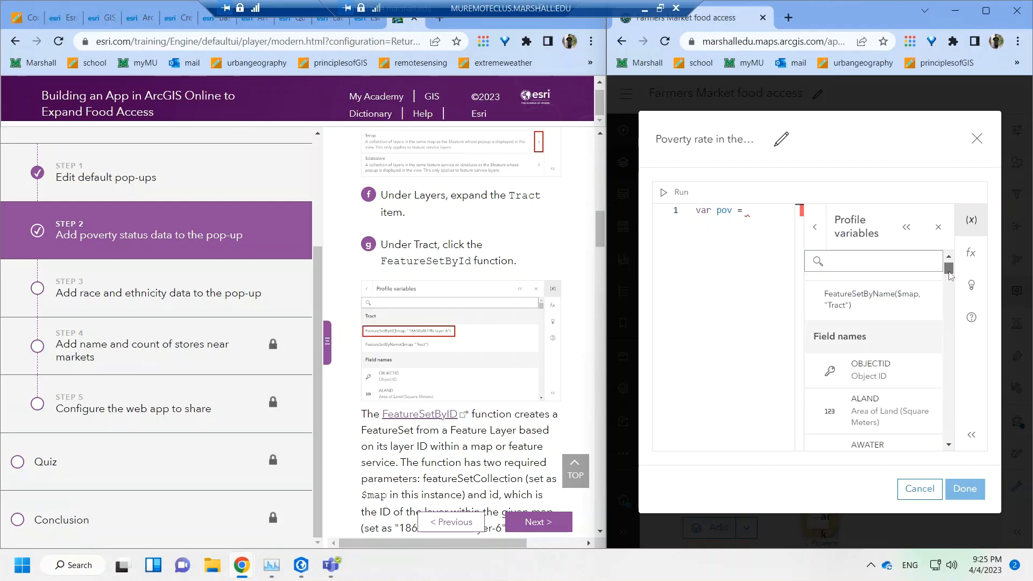
scroll(951, 275, up, 1)
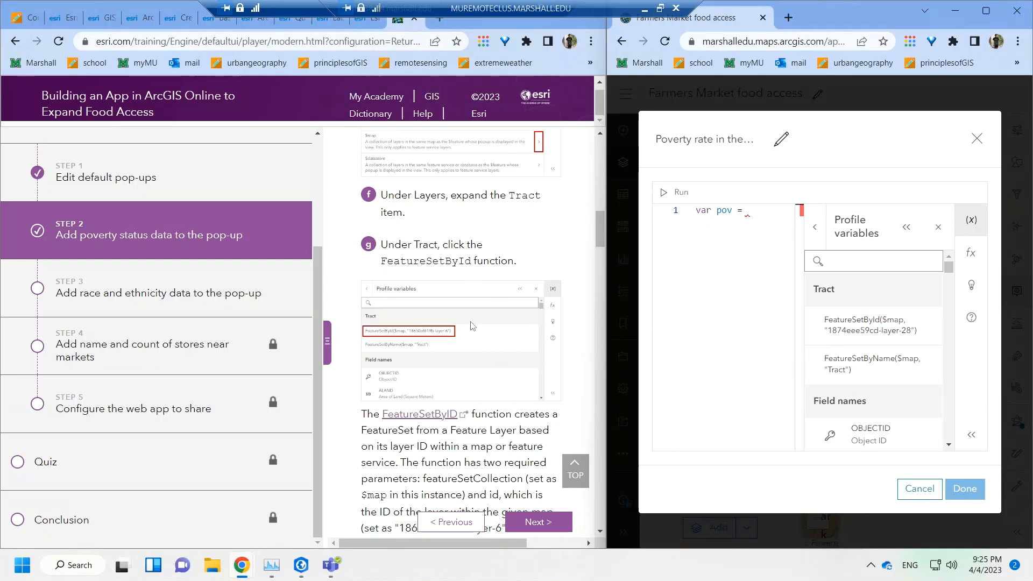
click(835, 334)
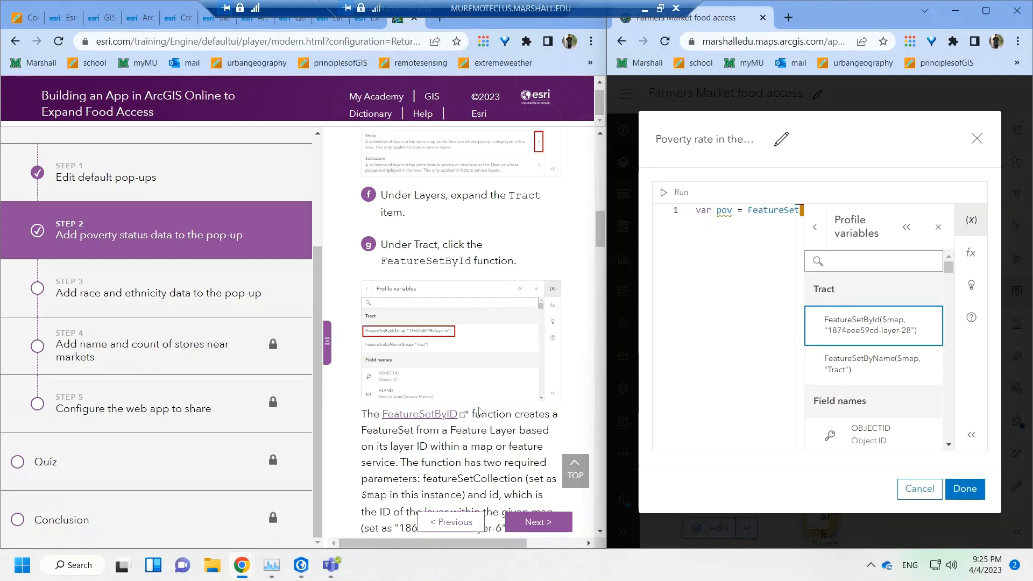
- Following the exercise instructions, add "return pov" on line 2 of the expression and run it
drag(601, 226, 603, 235)
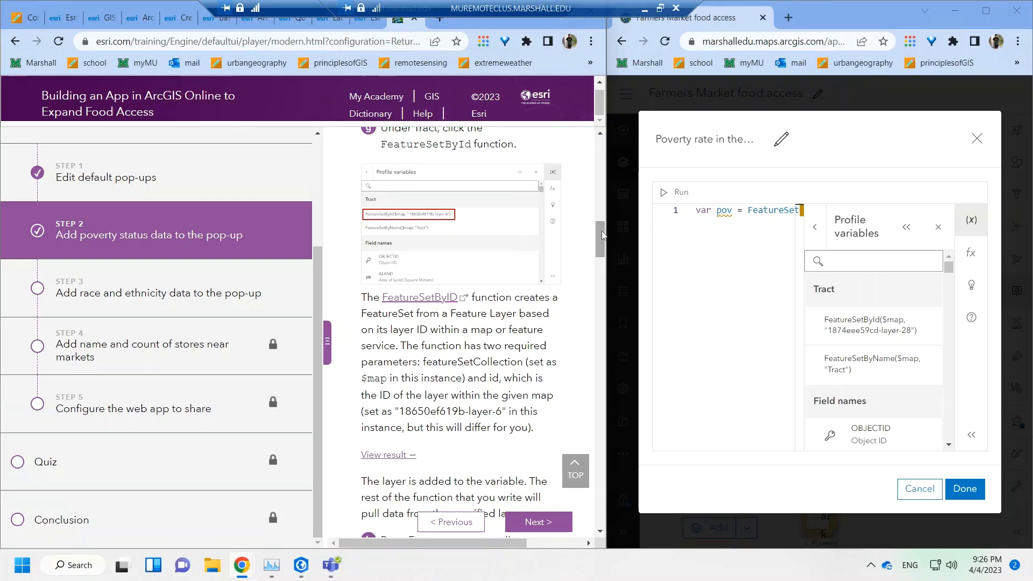
drag(601, 234, 602, 245)
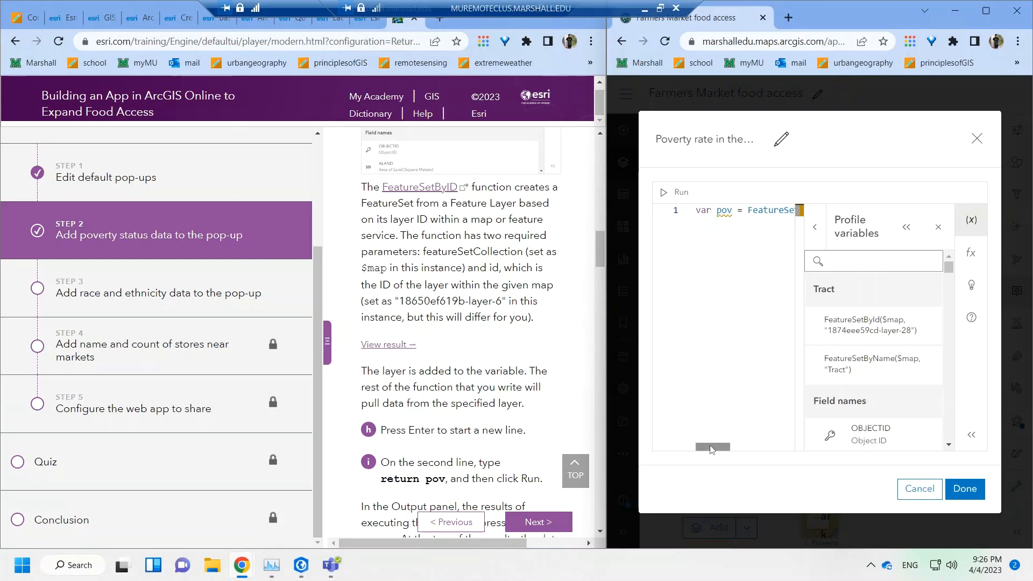
drag(713, 447, 782, 441)
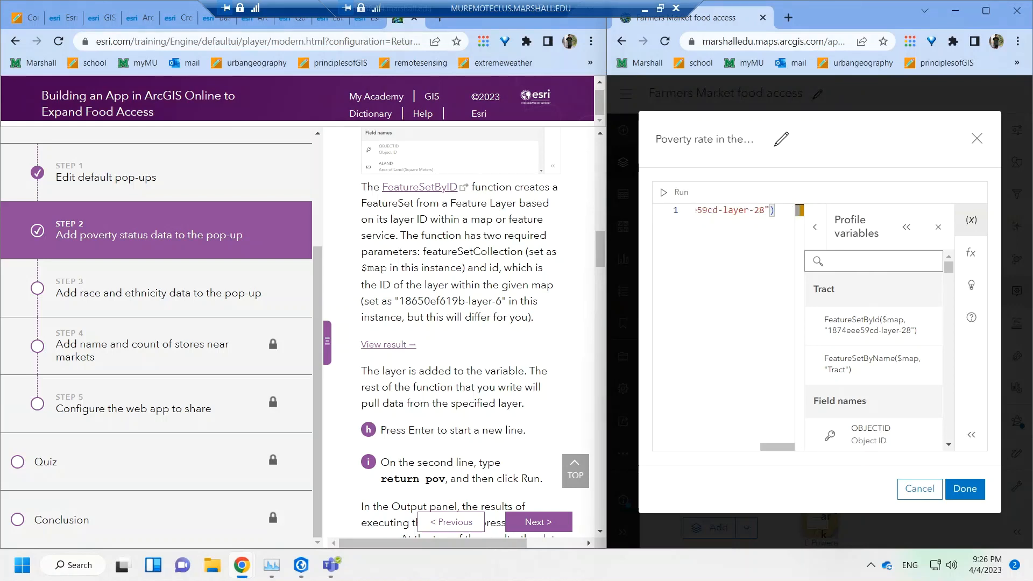
key(Return)
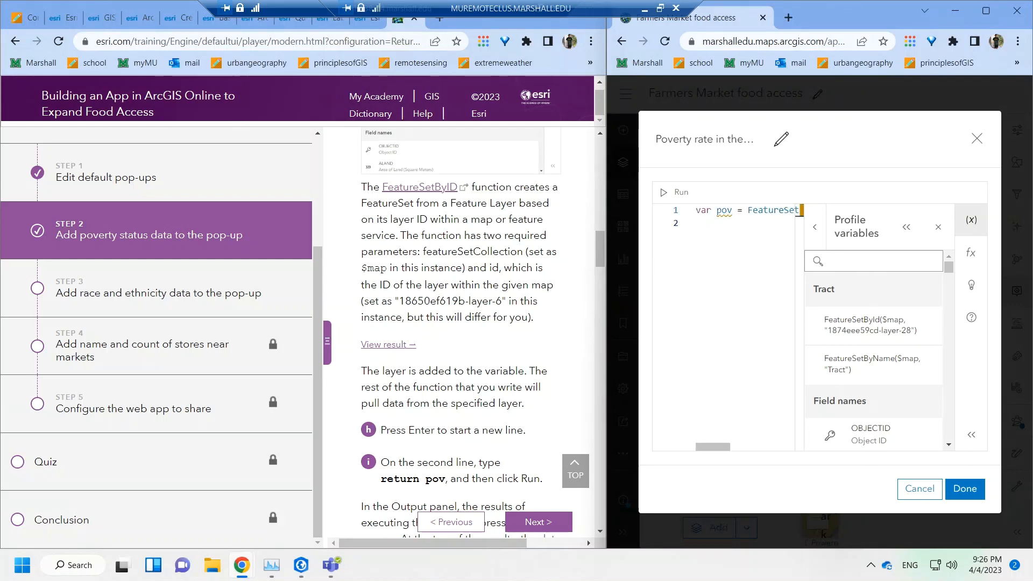
text(return pov)
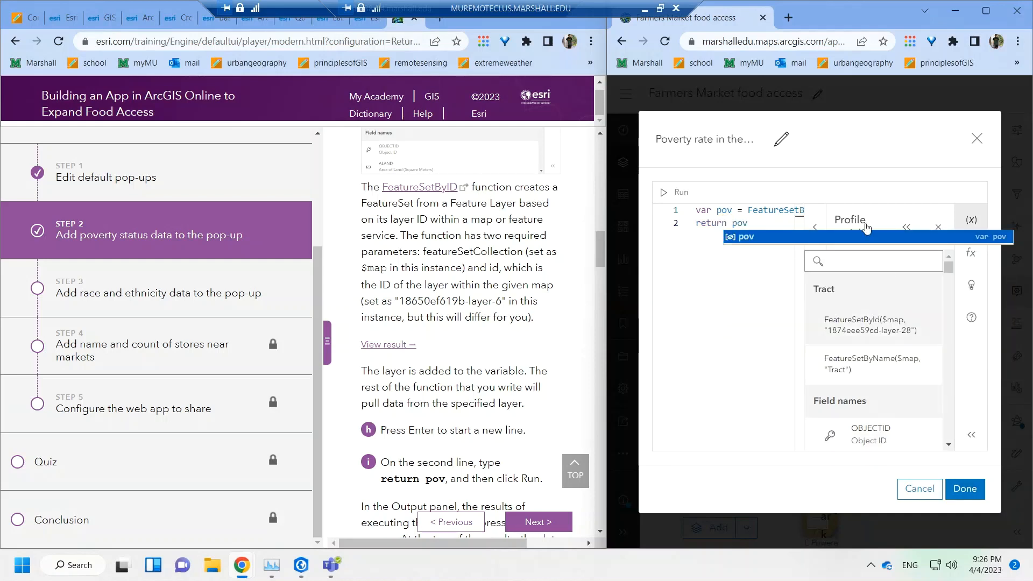
click(672, 192)
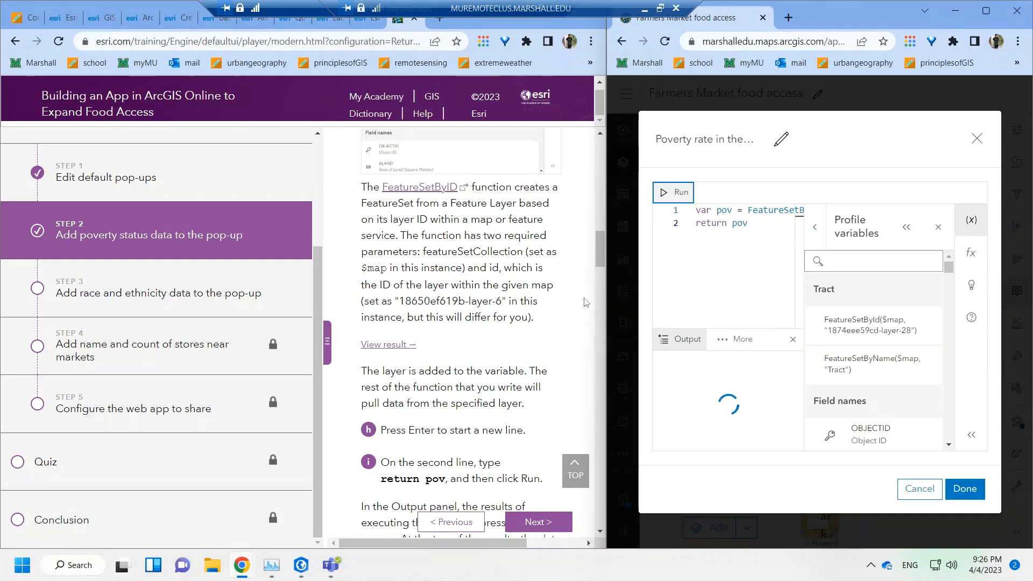
- Read the next exercise instructions and move the "return pov" statement down to line 3
drag(601, 257, 603, 276)
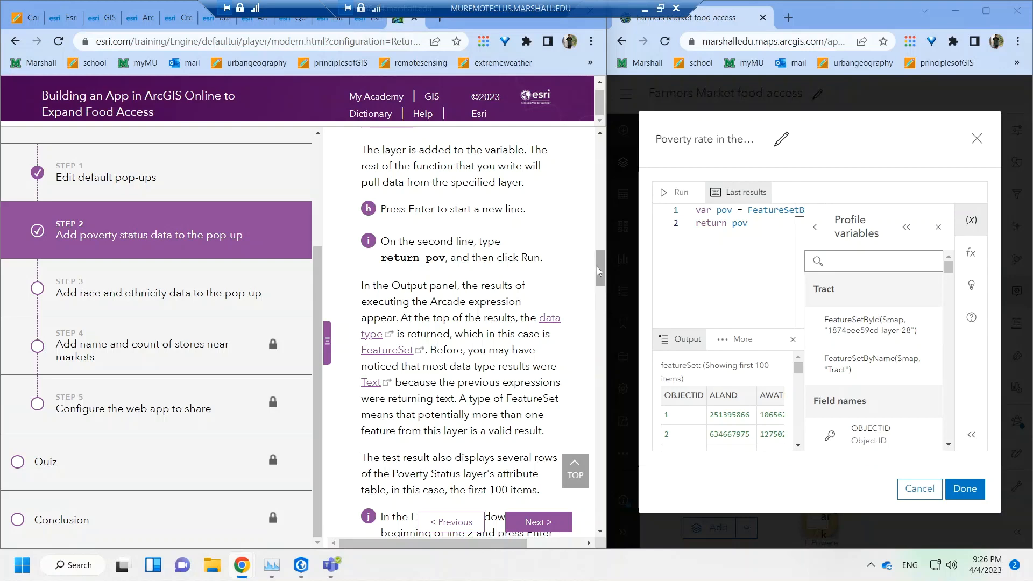
drag(596, 266, 599, 281)
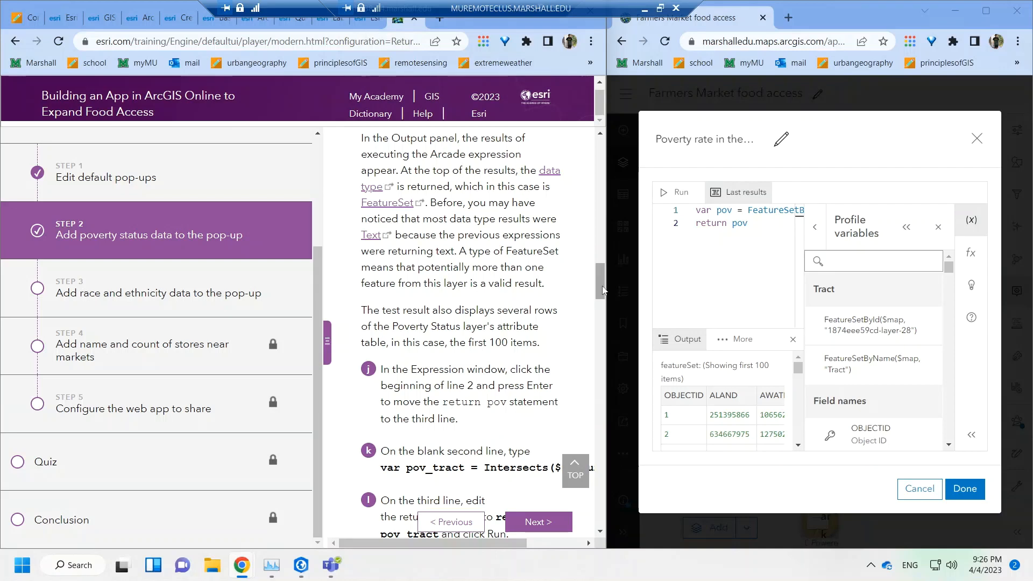
drag(601, 286, 600, 294)
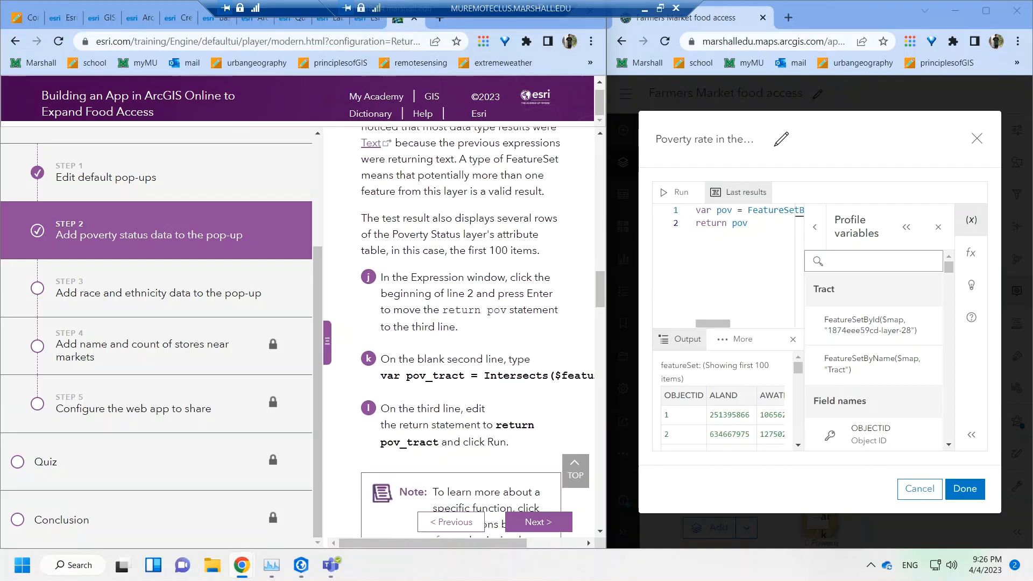
click(697, 224)
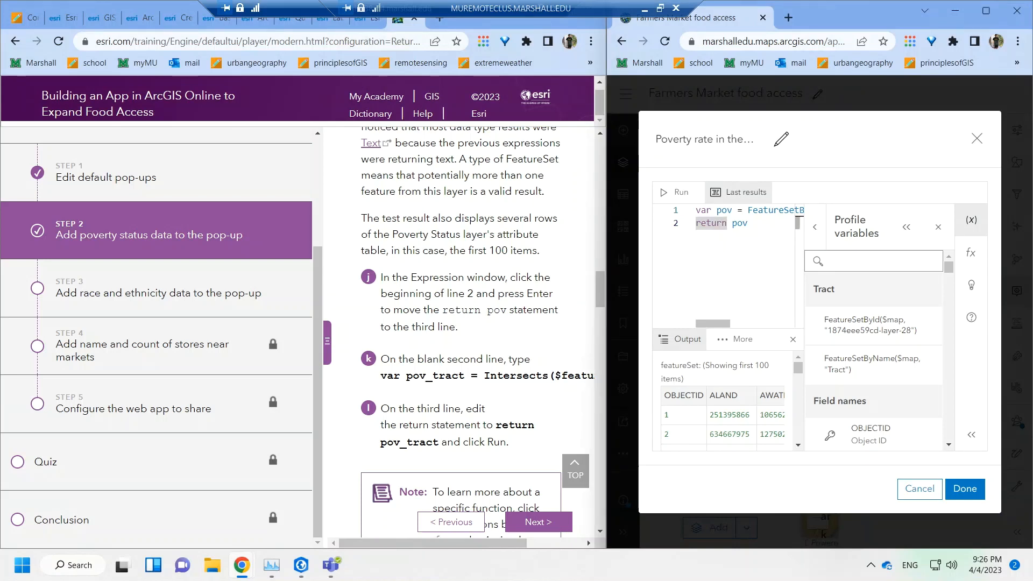
key(Return)
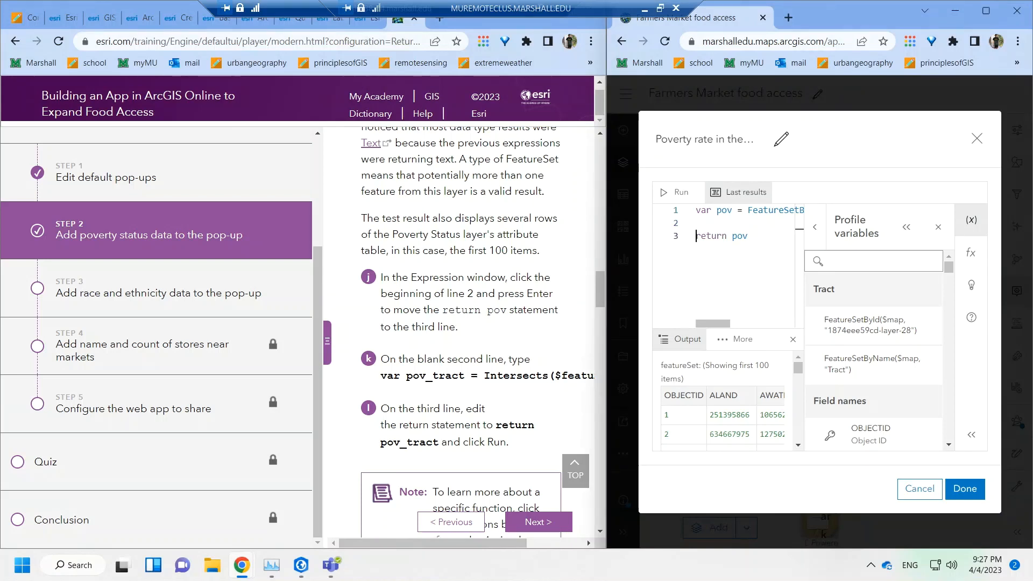
- Enter "var pov_tract = Intersects($feature,pov)" on blank line 2, checking the full statement in the widened exercise instructions
click(696, 223)
text(var pov_tract )
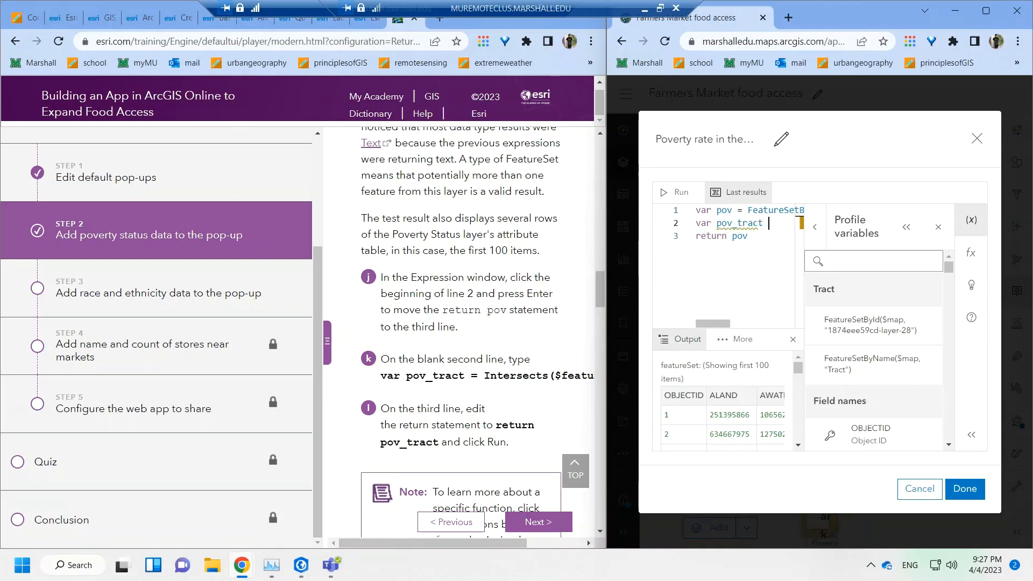
text(= )
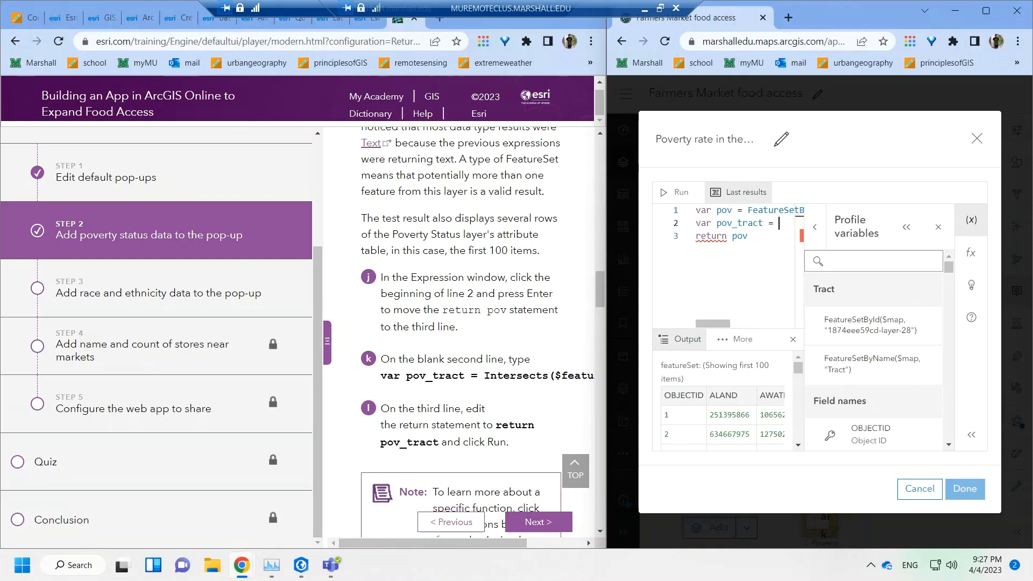
text(Intersects)
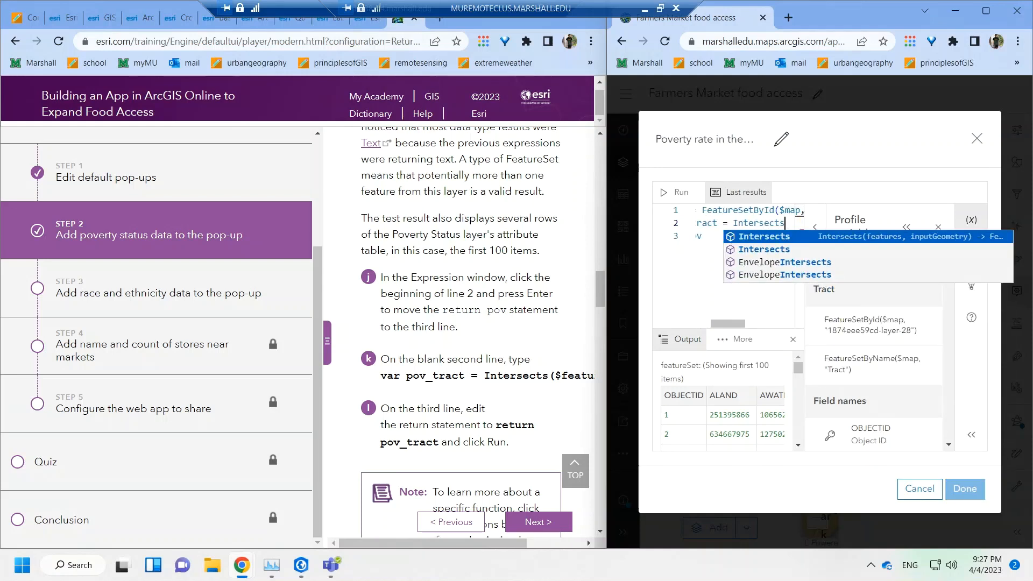
text(($feature,)
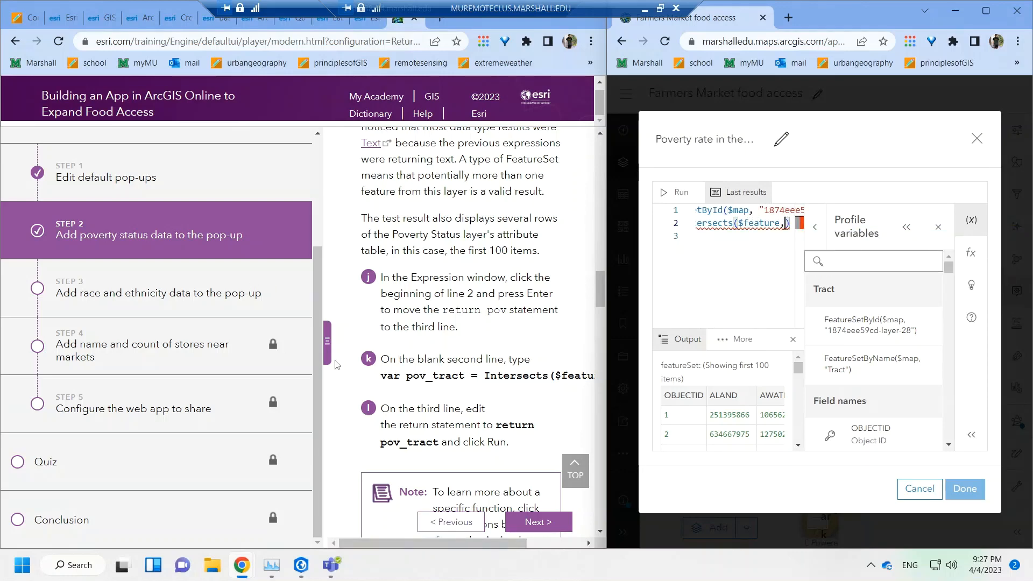
scroll(331, 358, down, 5)
click(327, 349)
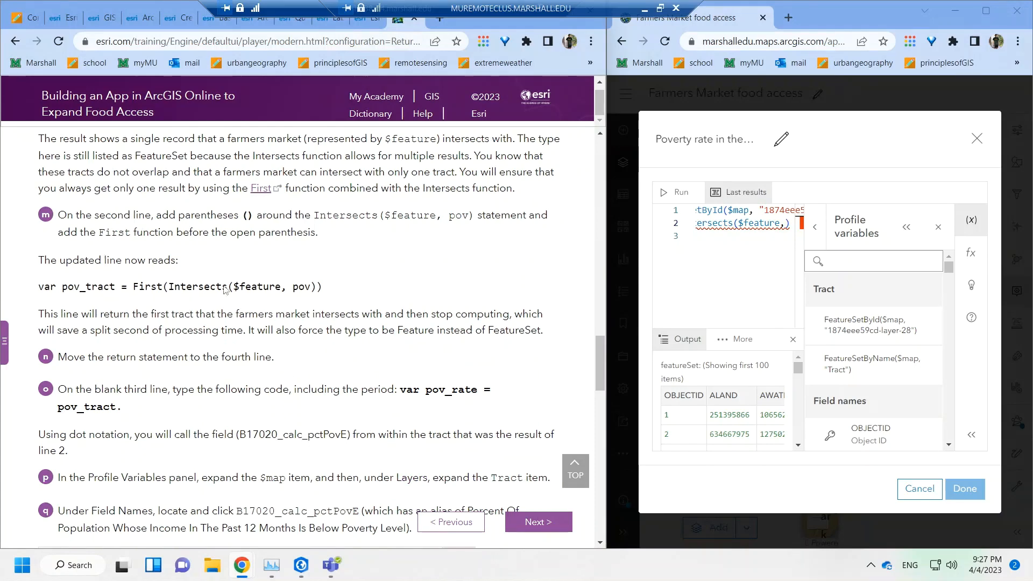
click(786, 222)
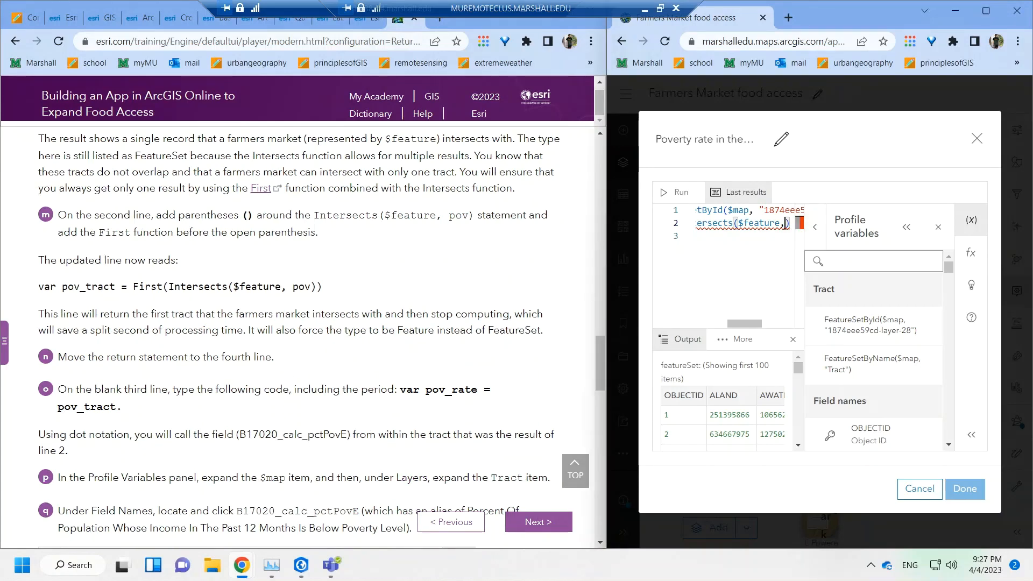
text(pov)
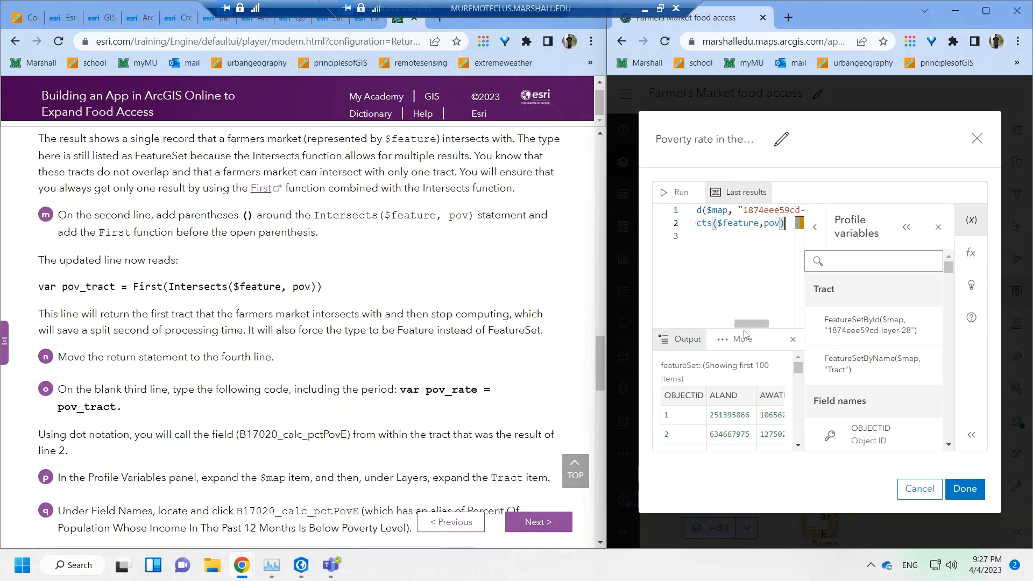
- Move the return statement to line 4 and enter "var pov_rate =pov_tract" on the blank line 3
drag(751, 323, 711, 324)
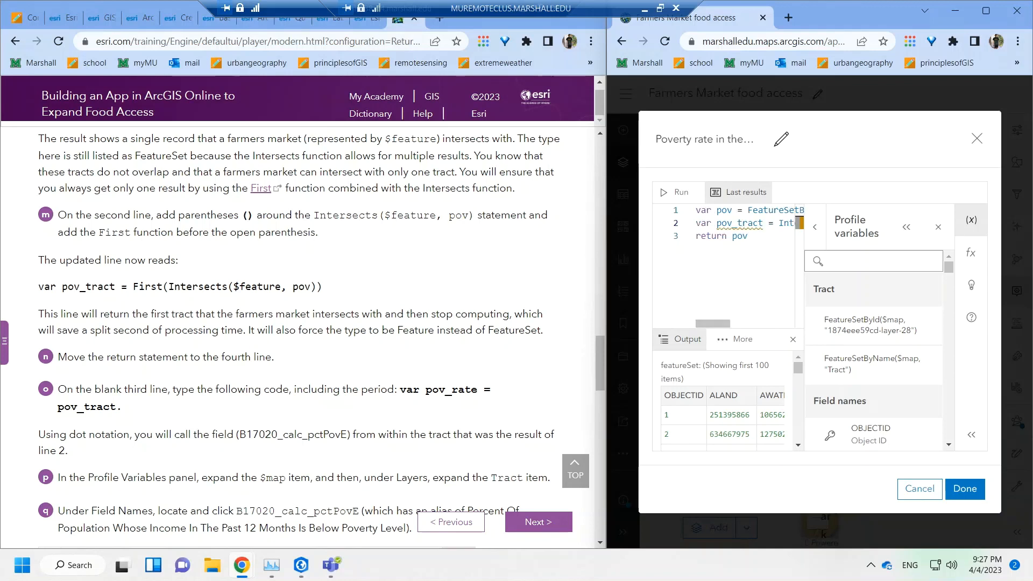
click(696, 236)
key(Return)
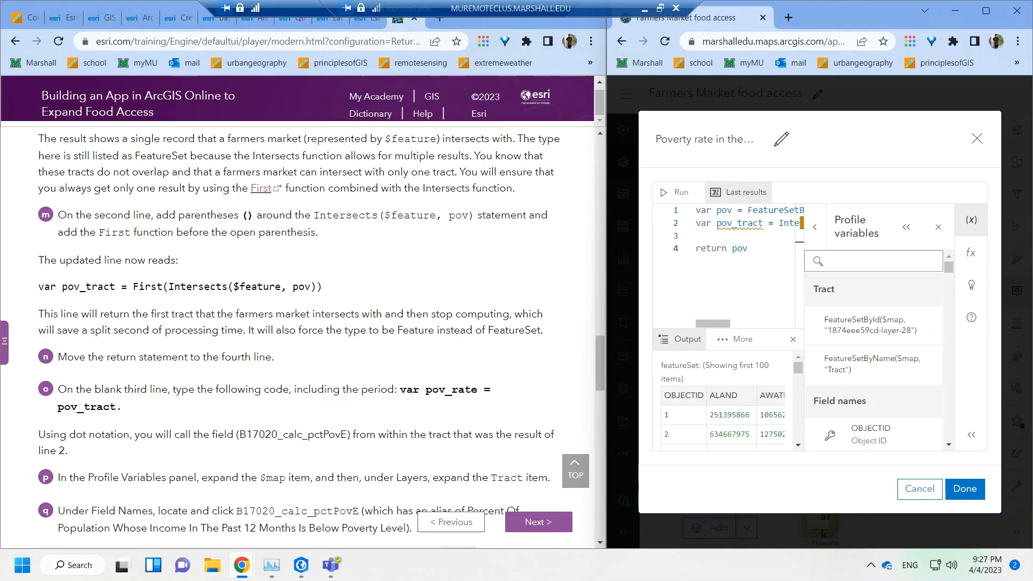
click(696, 235)
text(var pov_rate =)
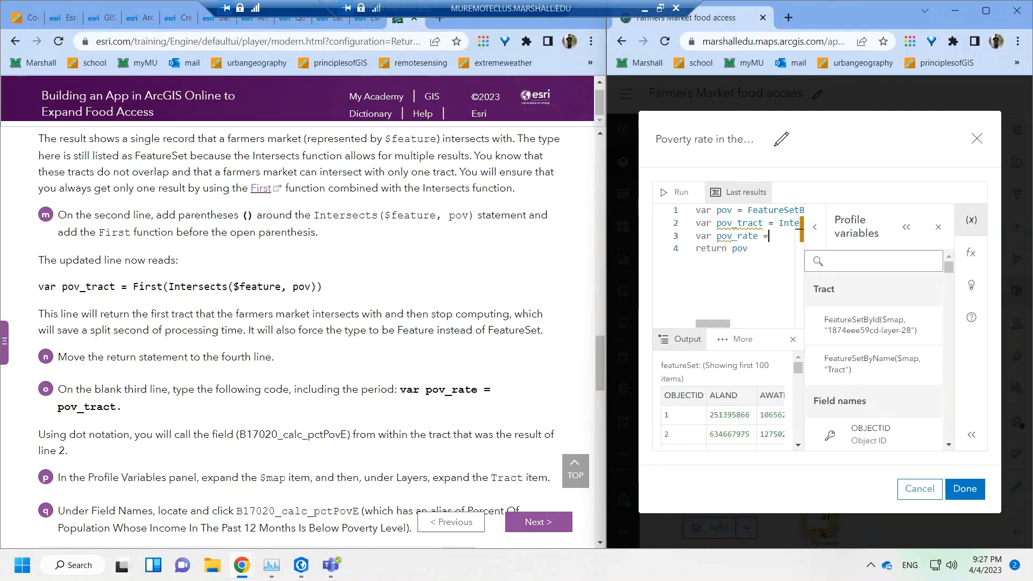
text(pov_tract)
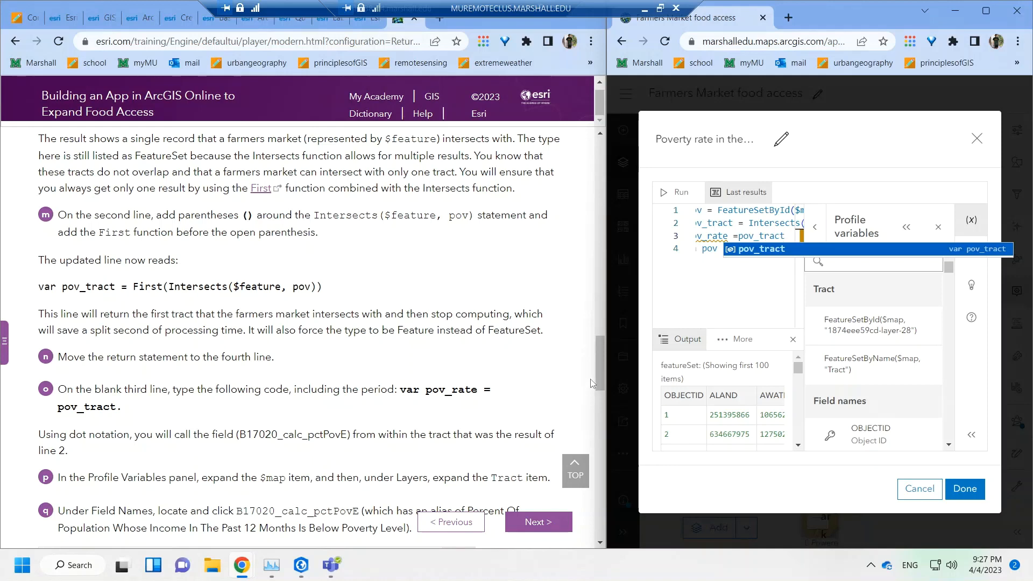
- Read the next exercise instructions and look through the Tract layer's field names for B17020_calc_pctPovE
drag(598, 361, 600, 387)
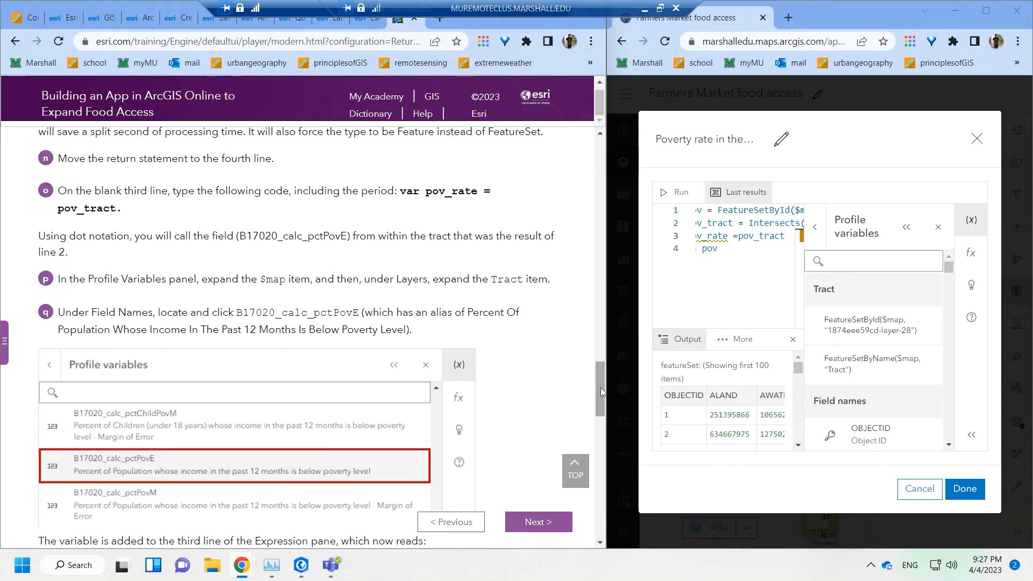
click(816, 237)
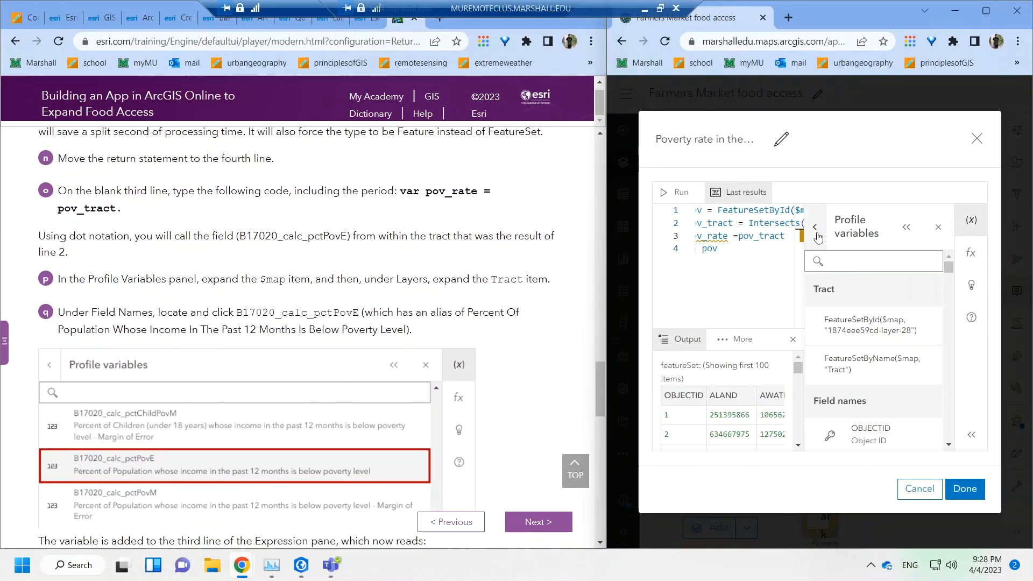
drag(949, 267, 953, 285)
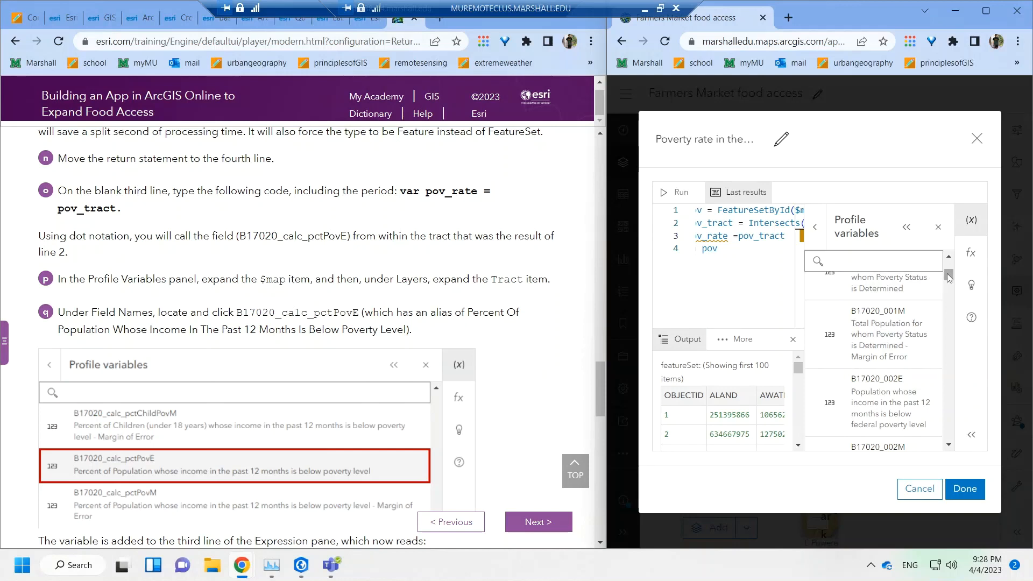
scroll(948, 276, up, 1)
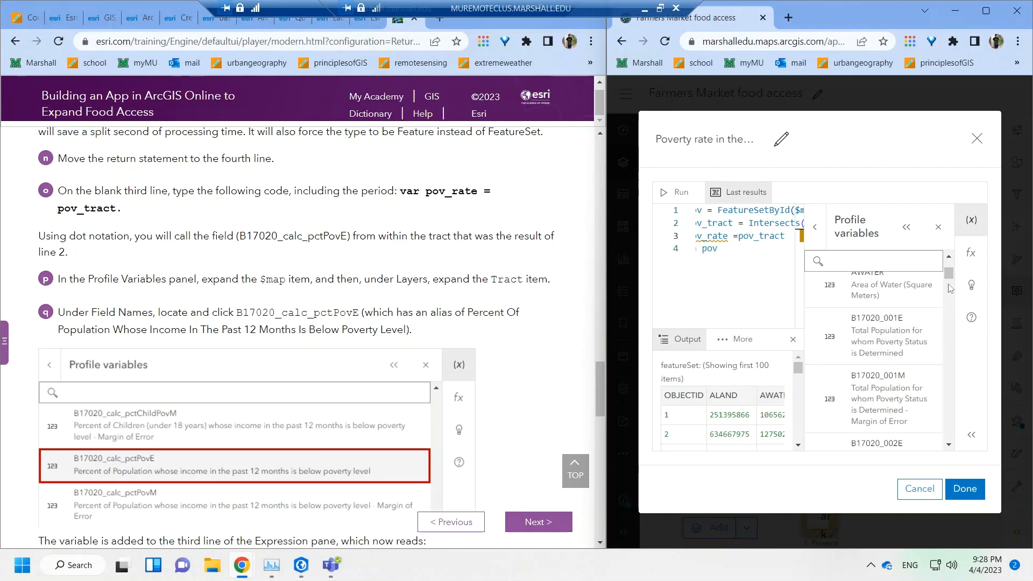
drag(950, 280, 951, 293)
drag(950, 293, 922, 357)
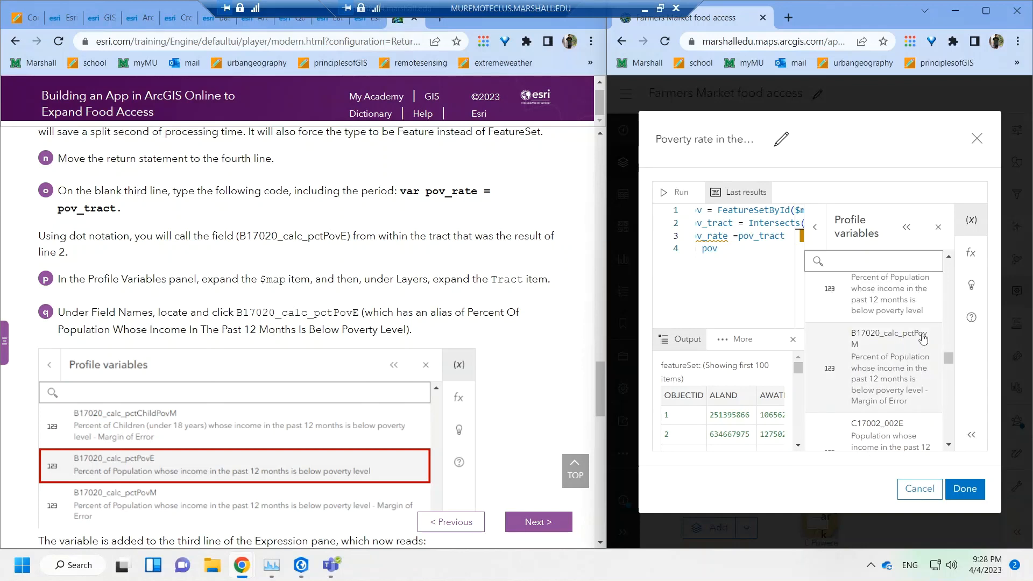
drag(948, 359, 949, 351)
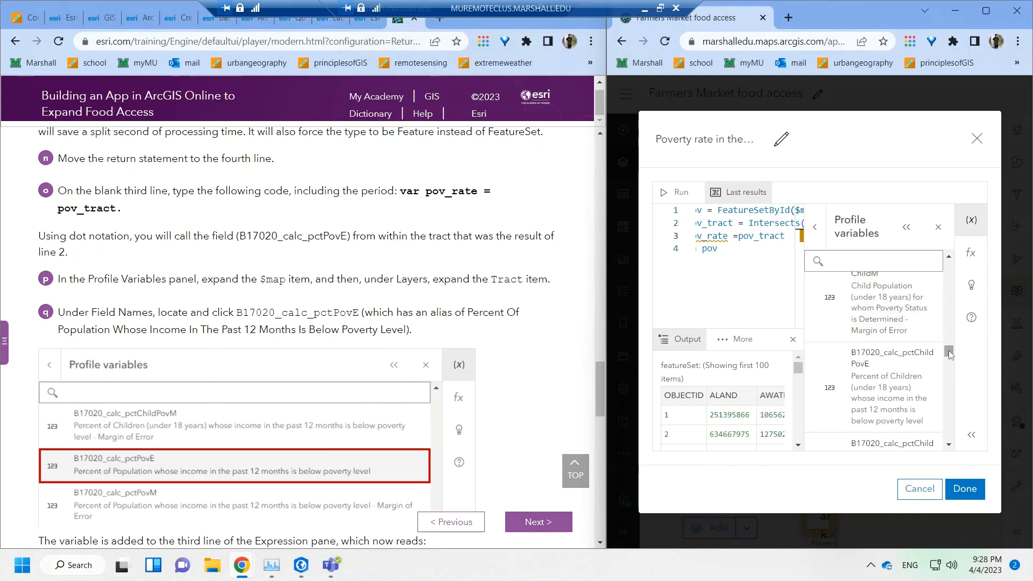
mouse_move(949, 353)
mouse_down()
mouse_move(949, 339)
mouse_move(949, 359)
mouse_up()
- Search the profile variables for "B17020_calc_pctPovE" and insert that field after pov_tract on line 3 of the expression
click(873, 261)
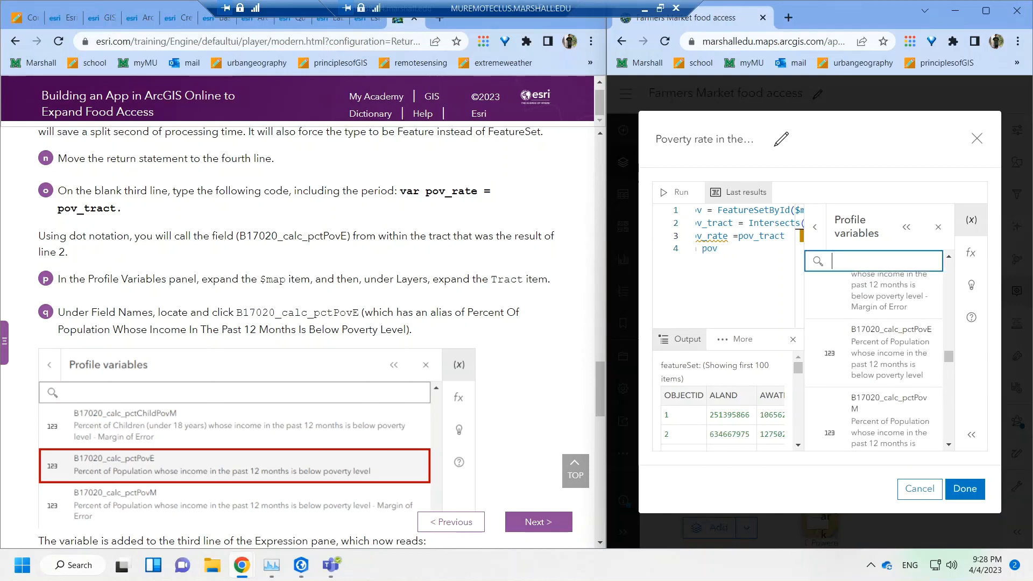
text(B17)
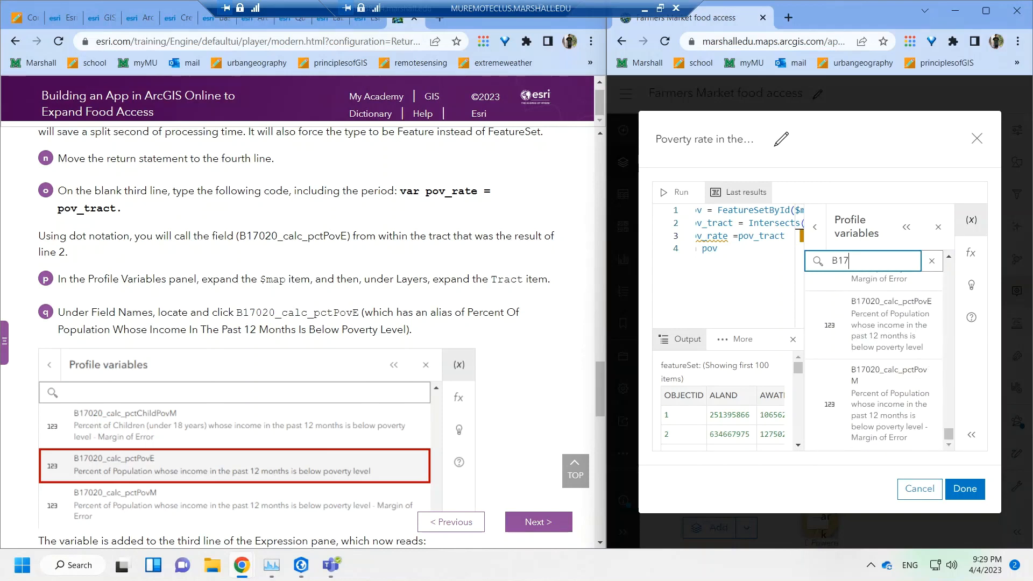
text(020_calc_)
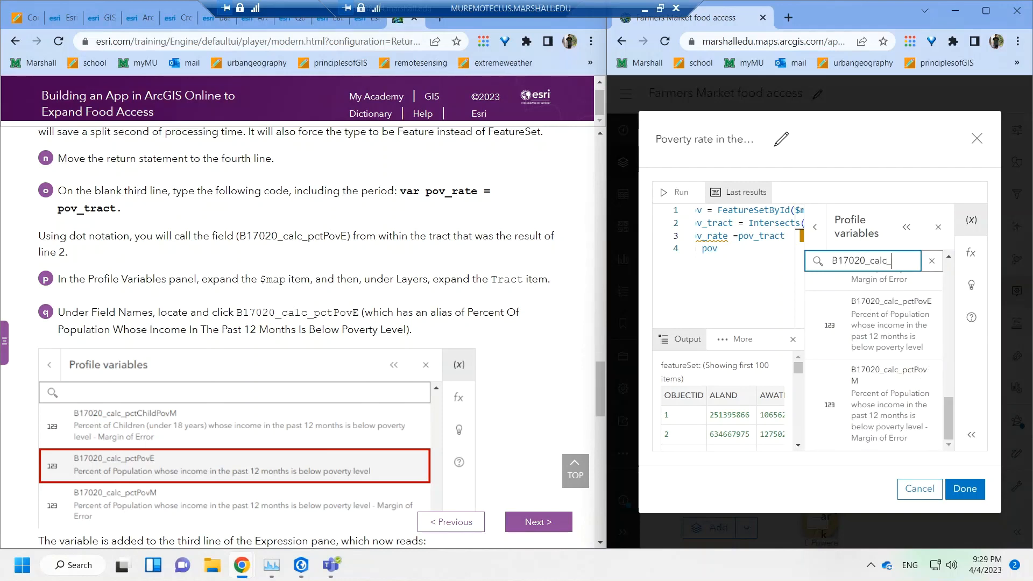
text(pct_)
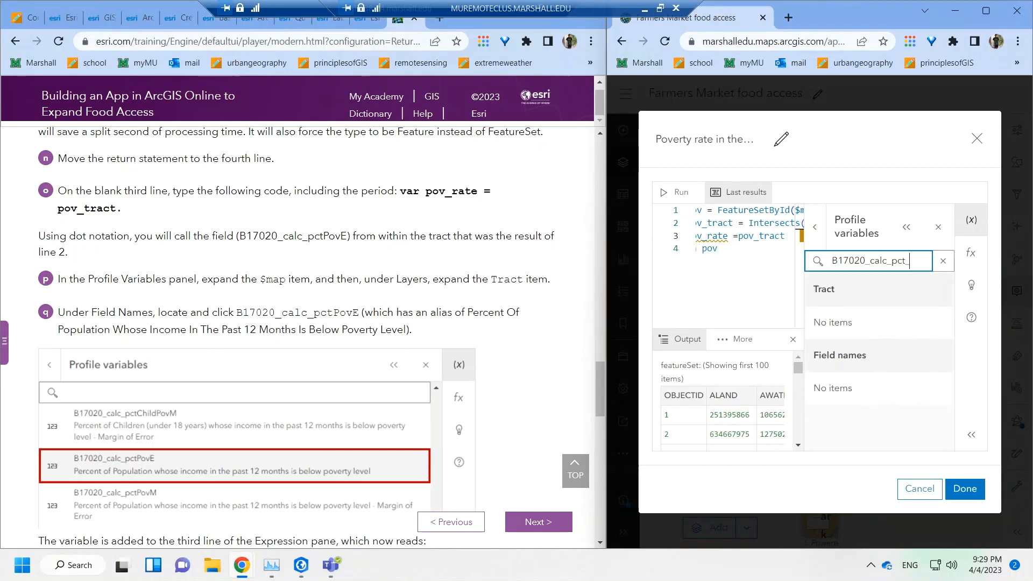
key(BackSpace)
text(PovE)
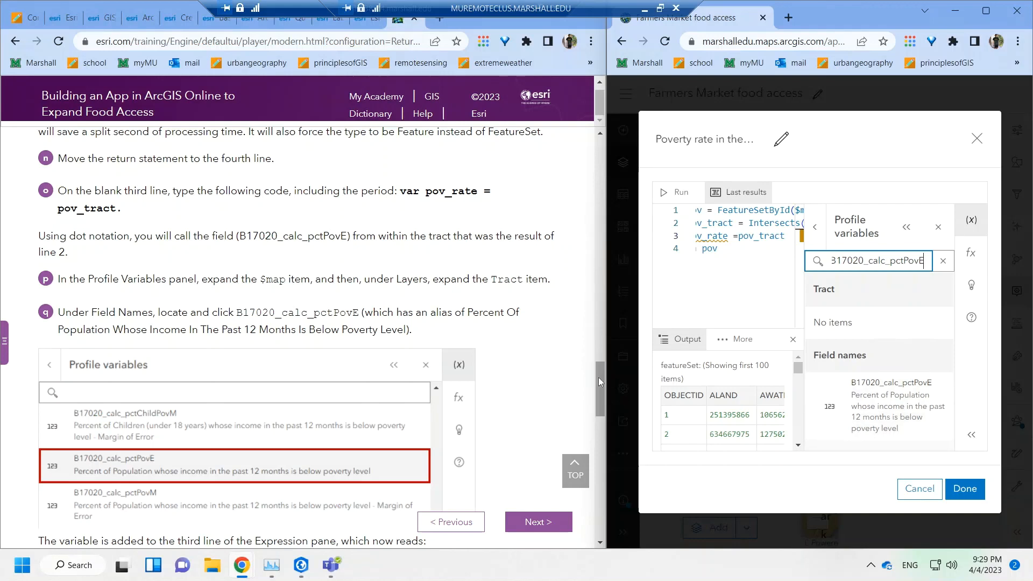
drag(599, 377, 604, 403)
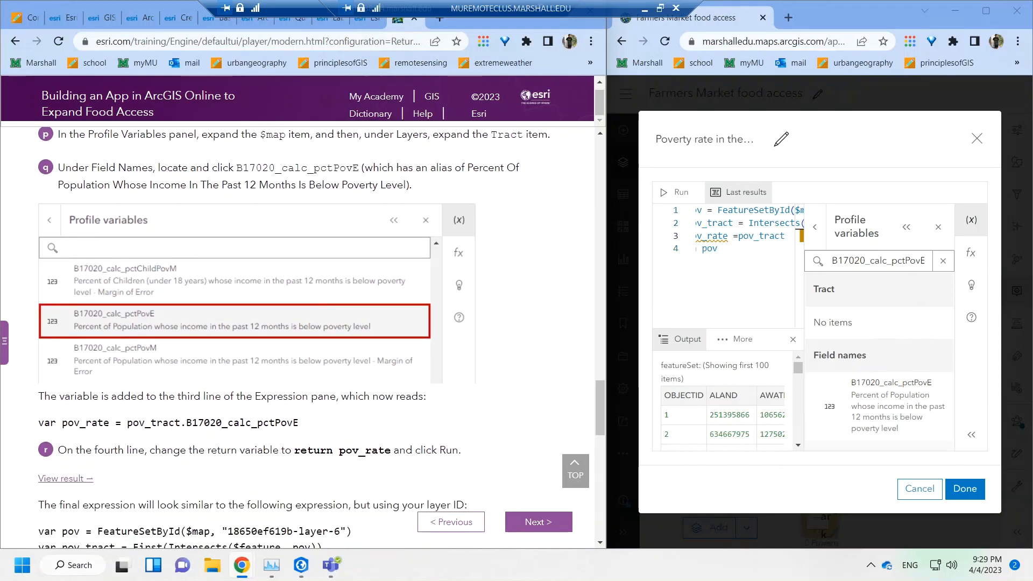
click(867, 393)
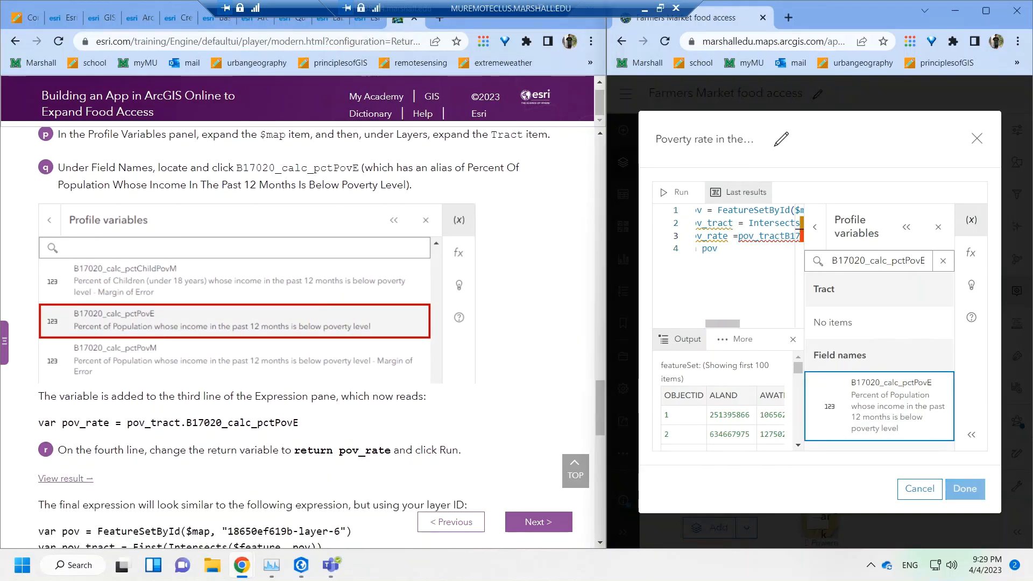
- Widen the map browser window and close the profile variables list to make room for the full expression
double_click(709, 248)
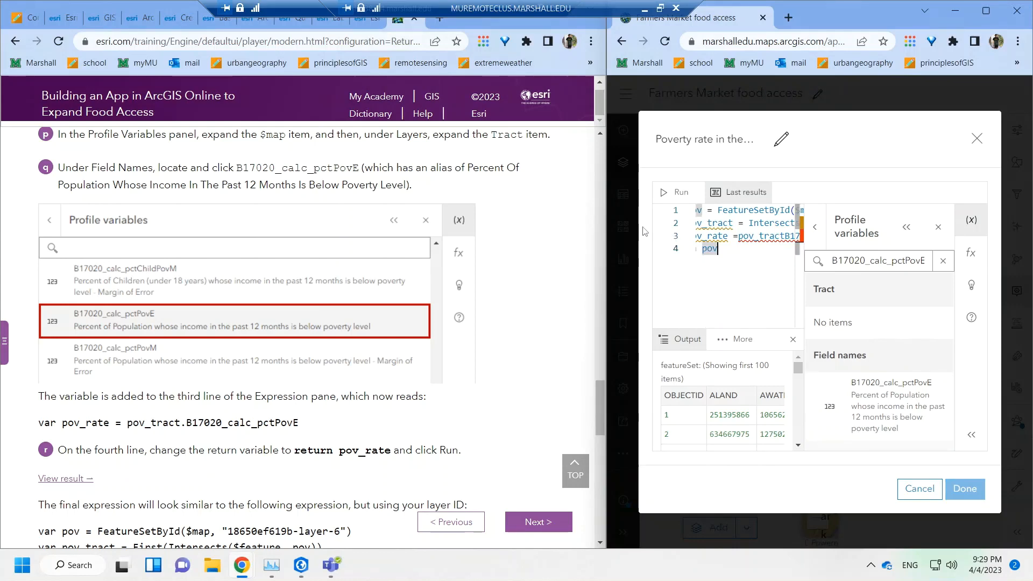
drag(603, 224, 487, 267)
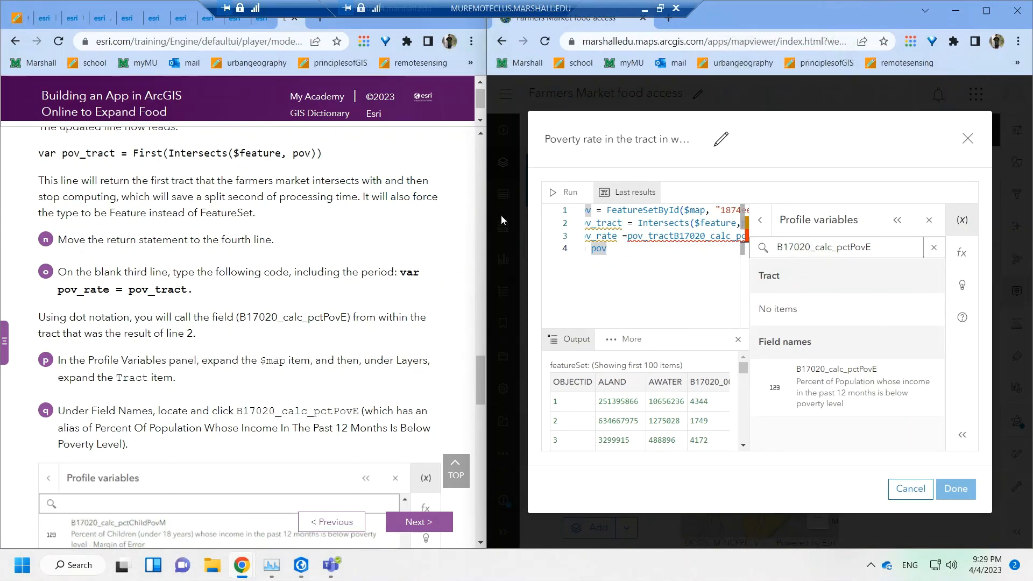
drag(486, 212, 576, 252)
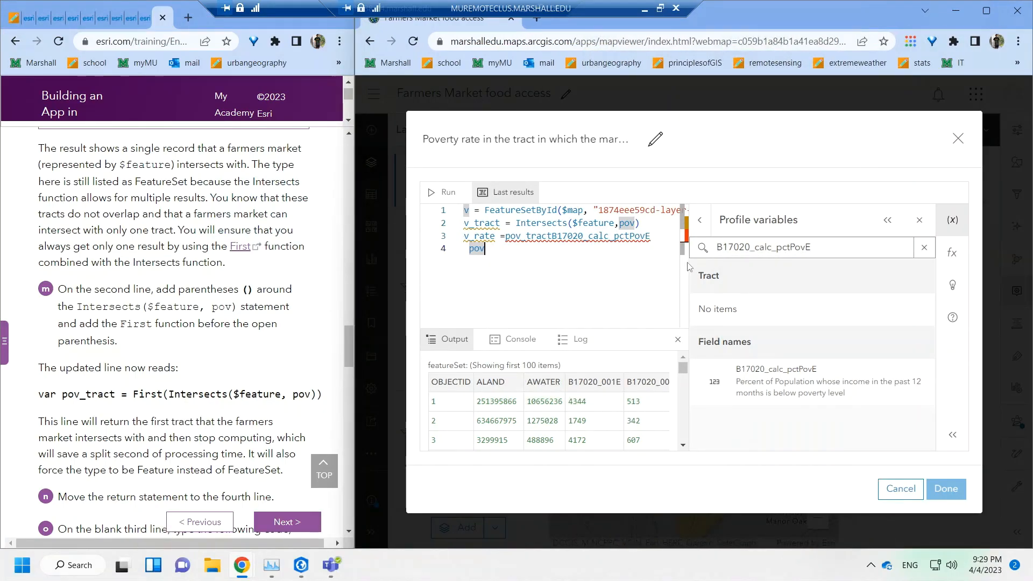
click(892, 231)
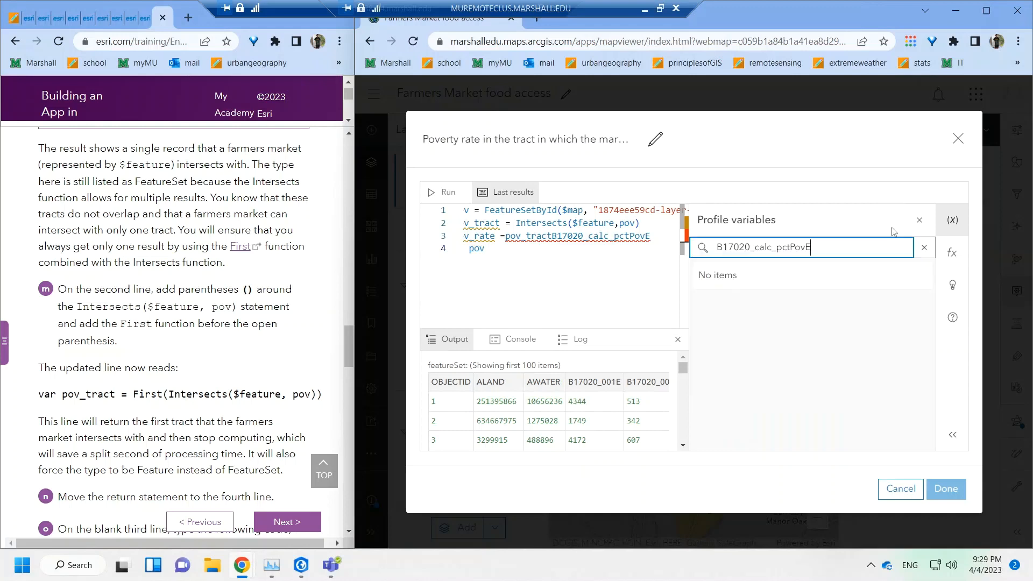
click(920, 220)
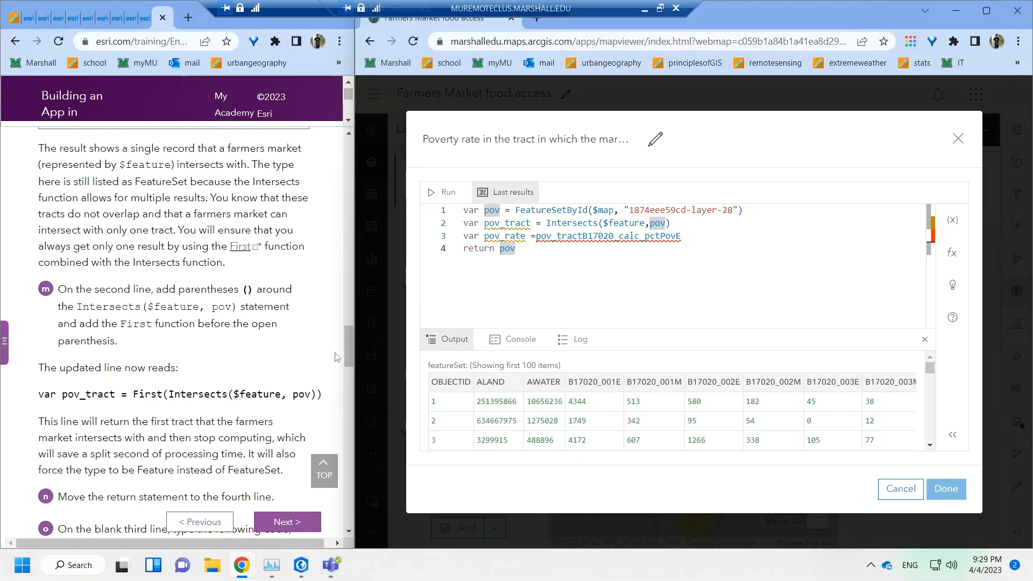
- Following the exercise instructions, add the missing period between pov_tract and B17020_calc_pctPovE on line 3
drag(344, 354, 354, 419)
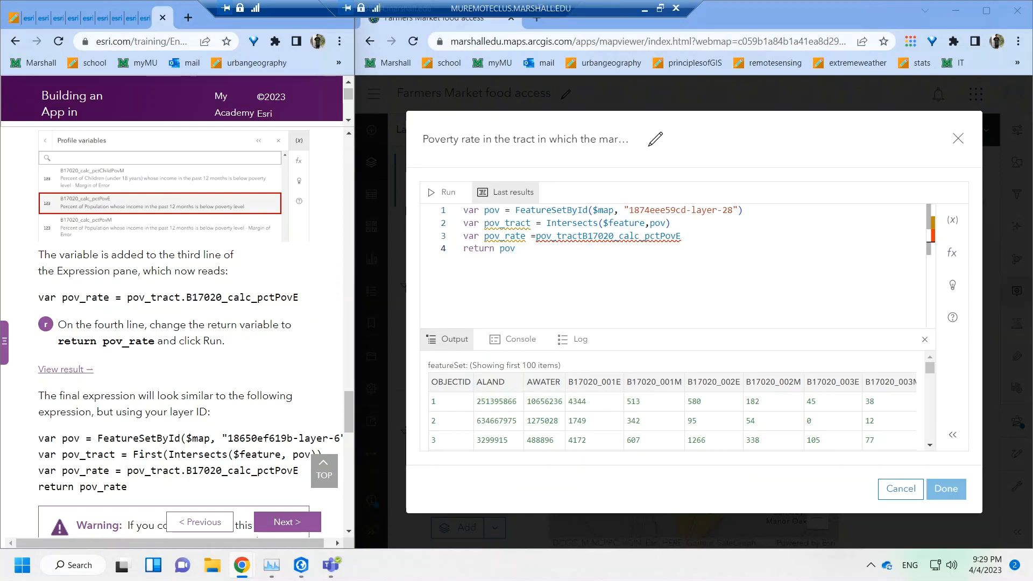
double_click(582, 237)
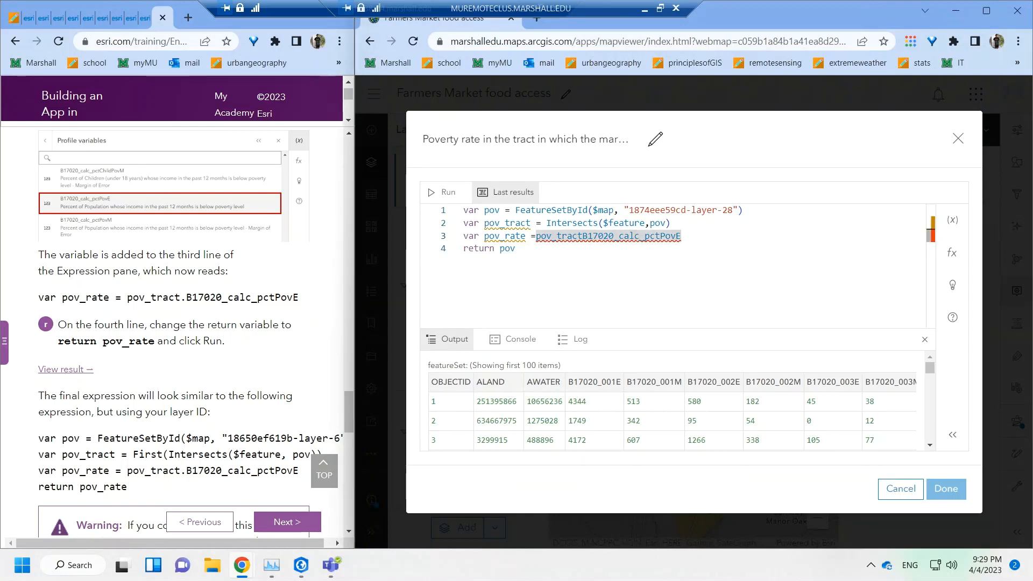
text(.)
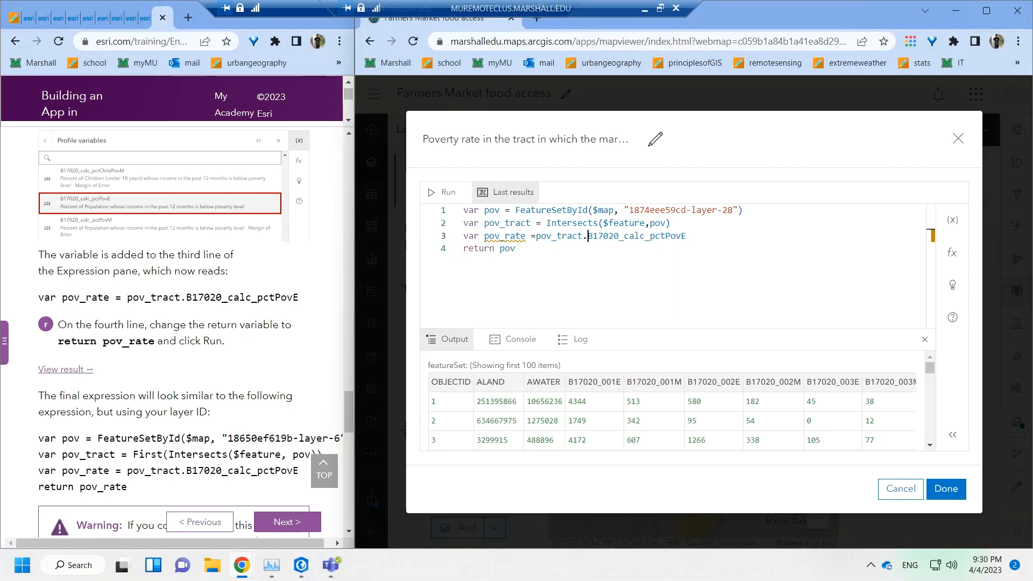
- Change line 4 to "return pov_rate" and run the expression
click(516, 248)
text(_)
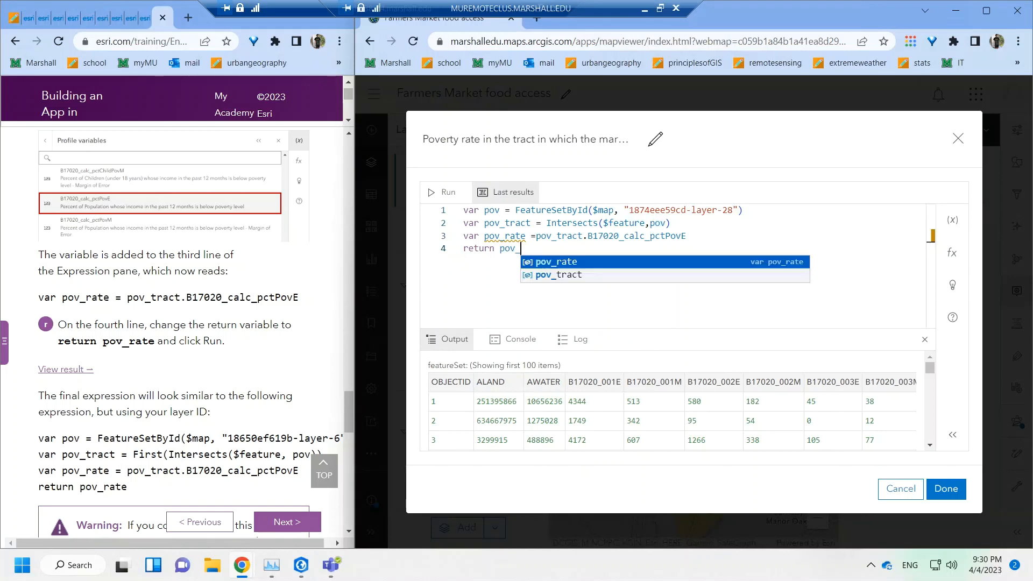
text(rate)
click(440, 192)
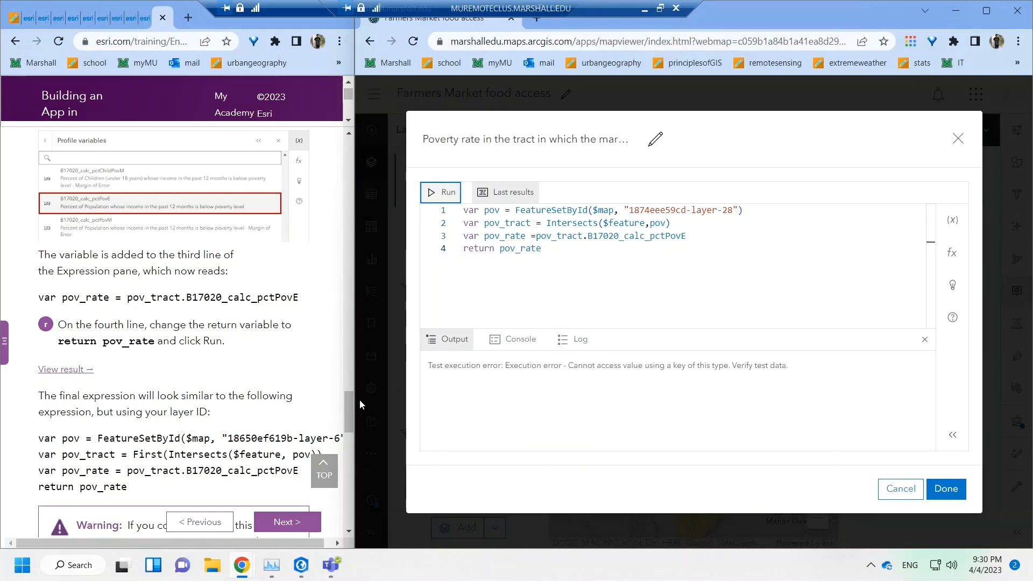
- Check the expression against the instructions, wrap the line 2 statement as "First(Intersects($feature,pov))", and rerun it
click(671, 236)
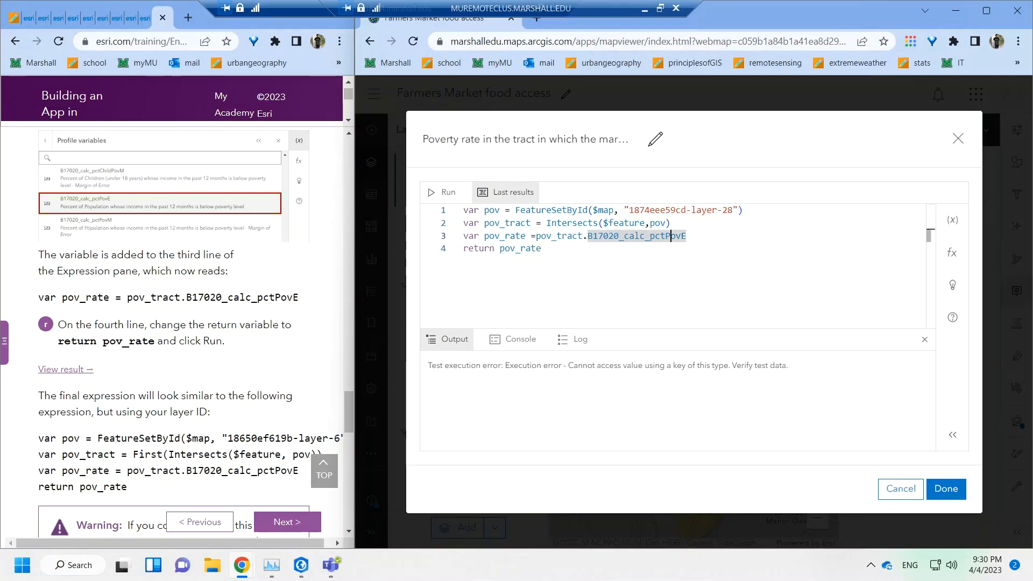
click(541, 248)
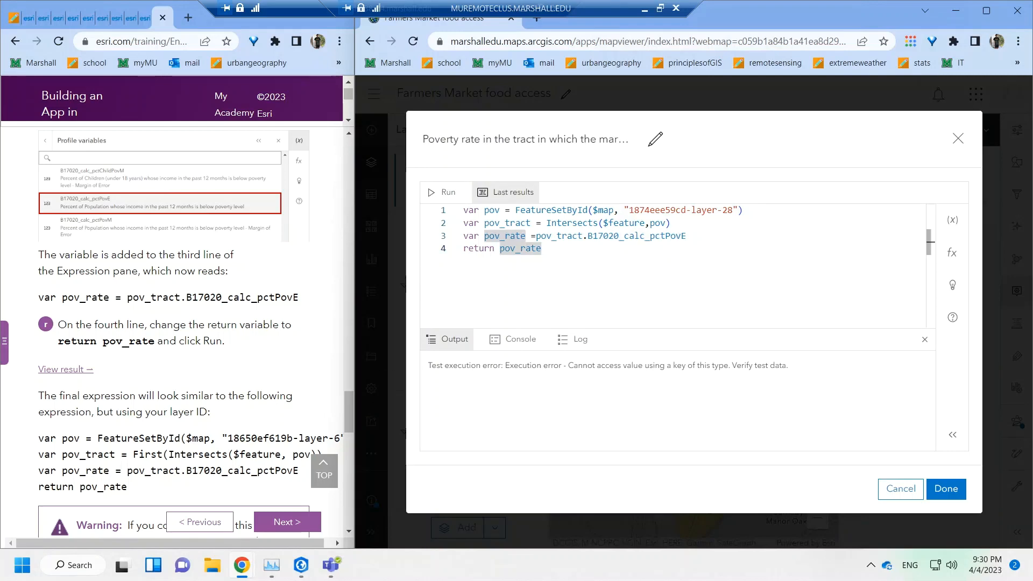
click(671, 224)
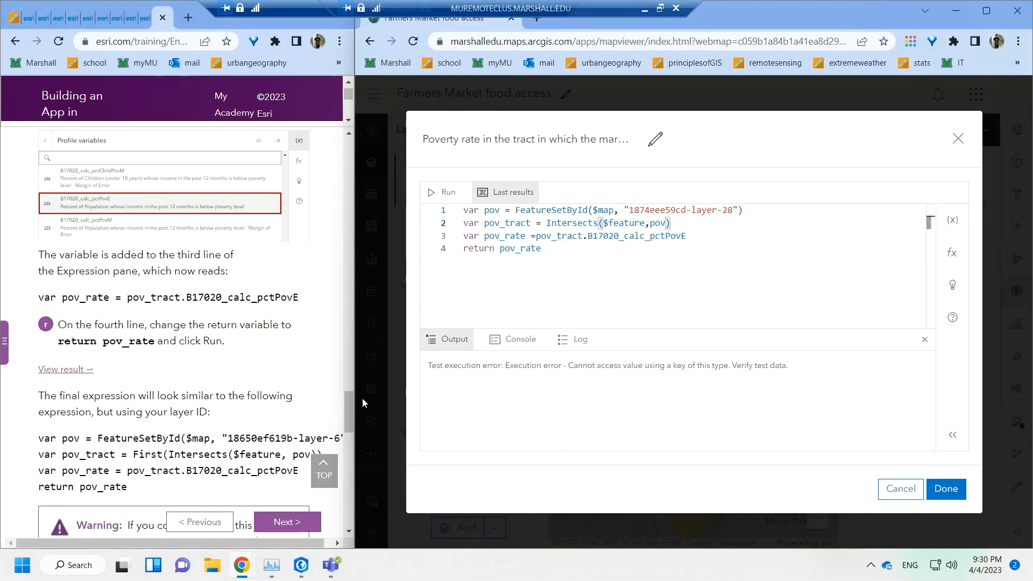
click(348, 404)
drag(347, 399, 347, 340)
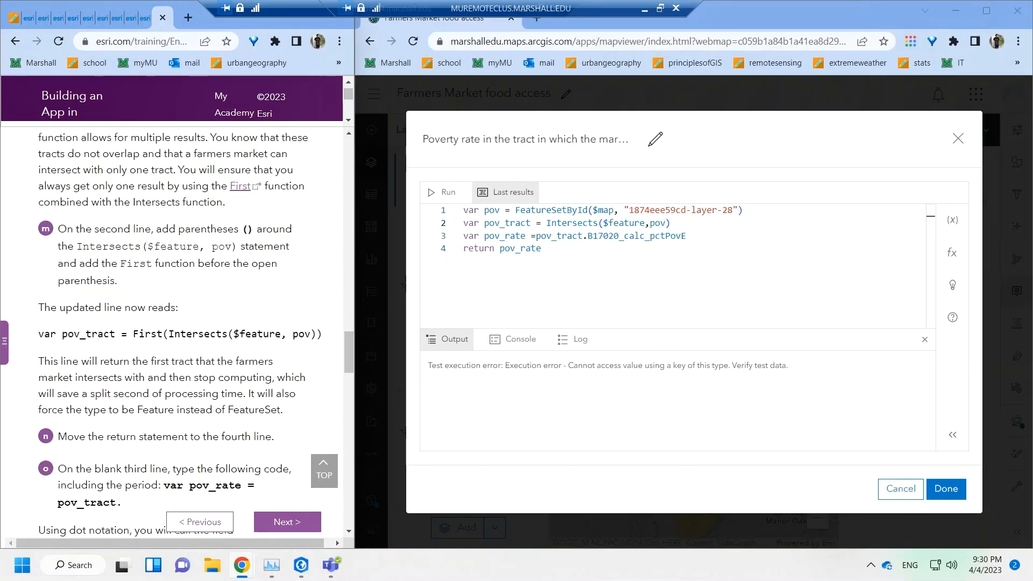
click(547, 223)
text(First()
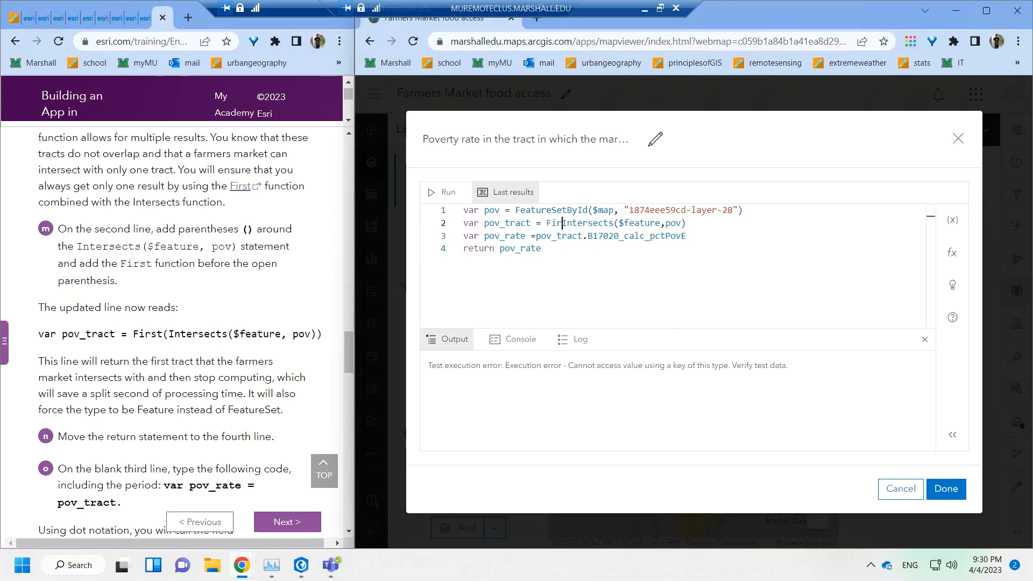
key(ctrl+Right)
key(ctrl+Right)
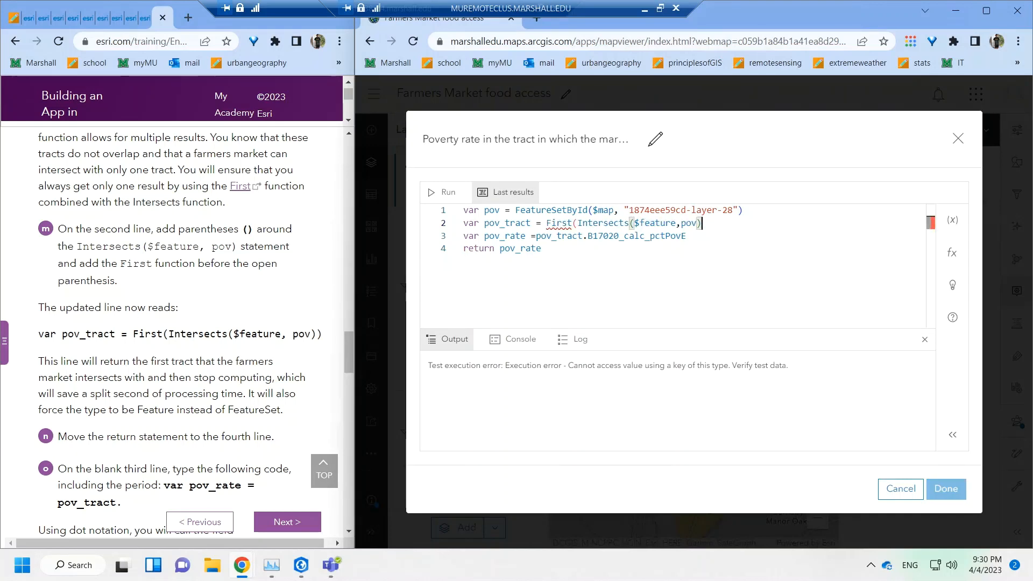
text())
click(444, 194)
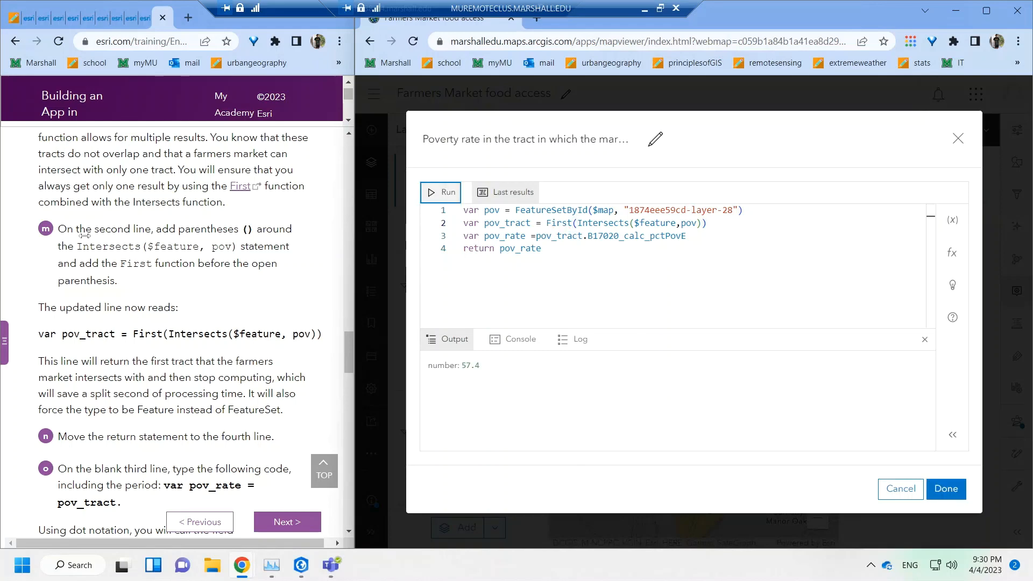
- Read the final expression, warning and next instructions in the exercise, and accept the finished poverty rate expression
drag(347, 349, 345, 420)
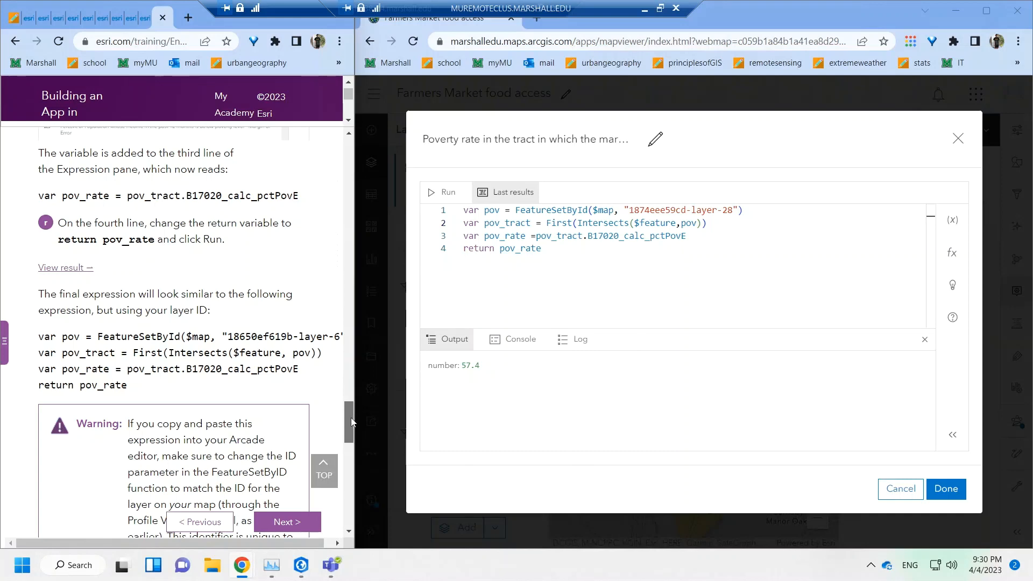
drag(351, 421, 353, 434)
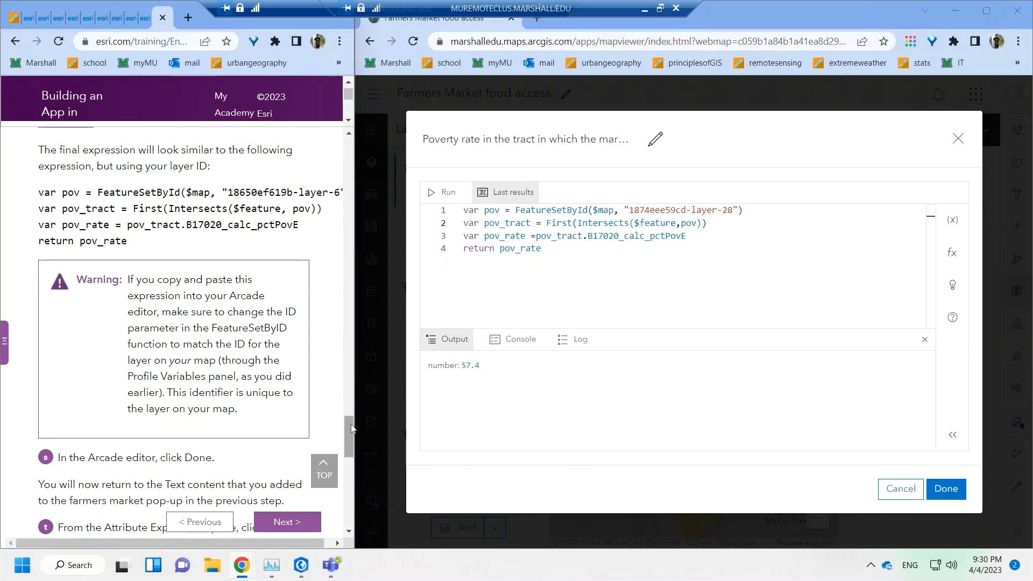
mouse_move(351, 425)
mouse_down()
mouse_move(350, 415)
mouse_move(350, 428)
mouse_up()
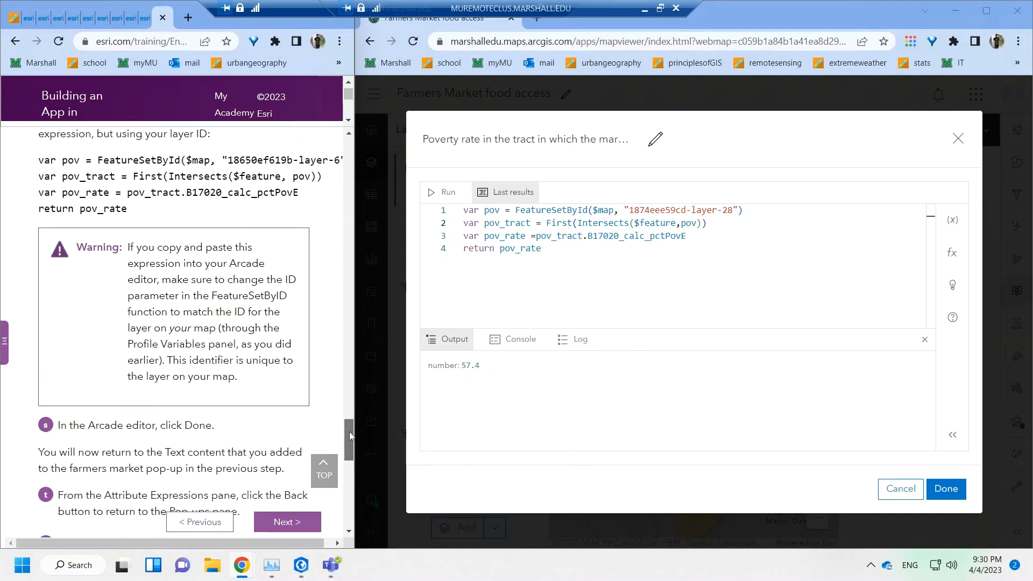
scroll(349, 431, down, 2)
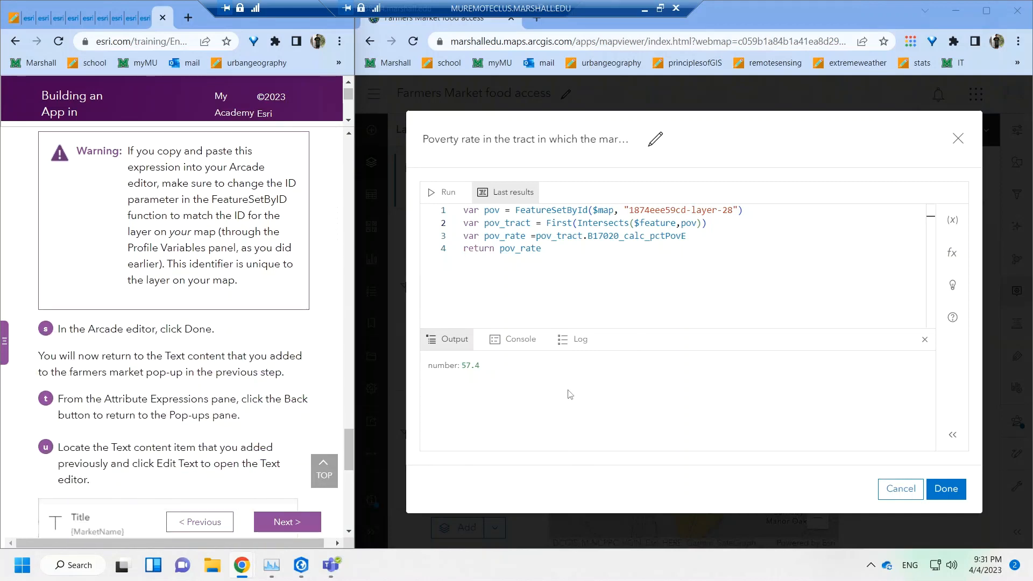
click(945, 489)
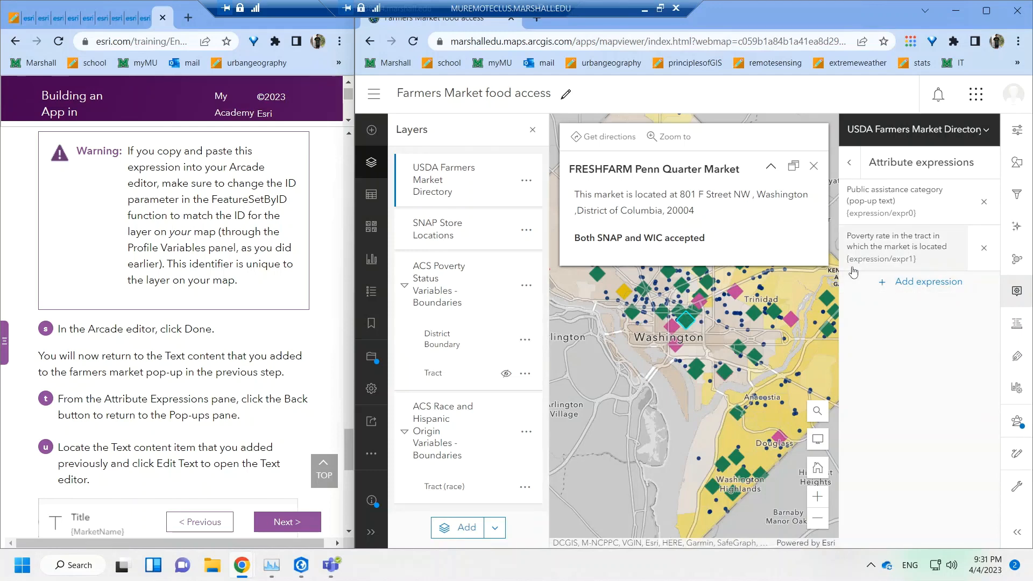
- Edit the farmers market pop-up's text content and add {expression/expr1} on a new line below {expression/expr0}
click(850, 162)
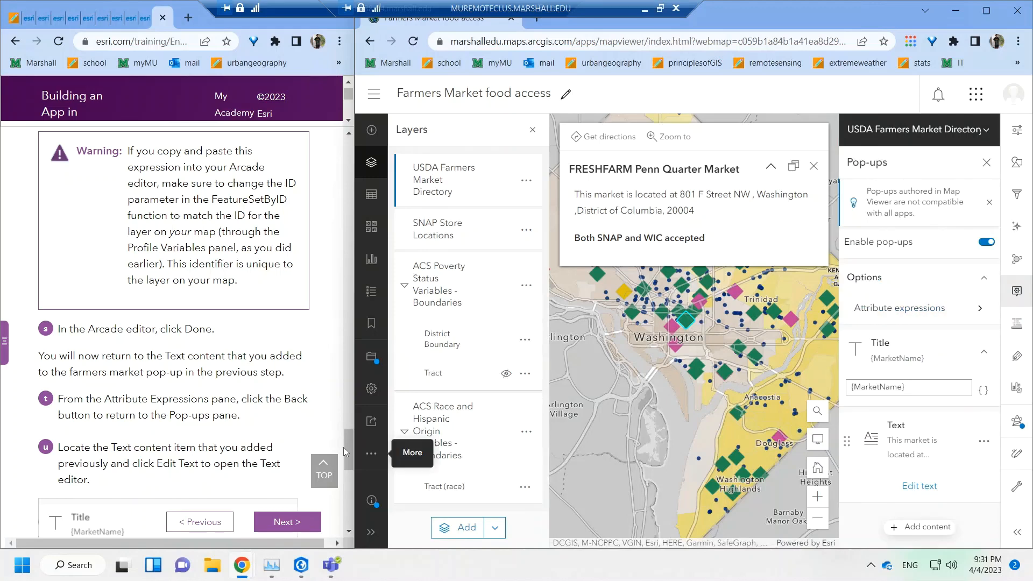
drag(349, 444, 350, 467)
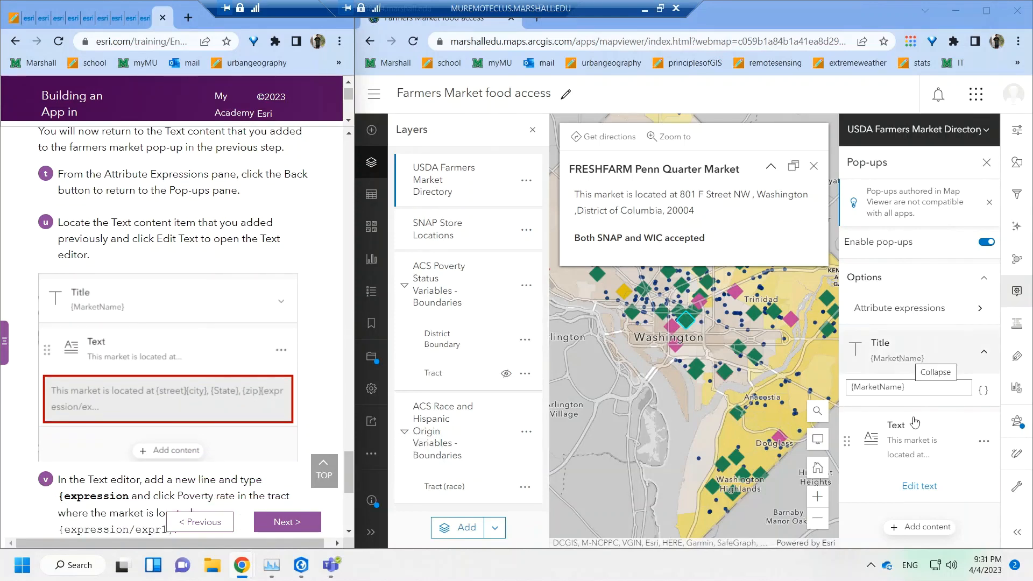
click(913, 489)
drag(349, 470, 347, 479)
click(847, 309)
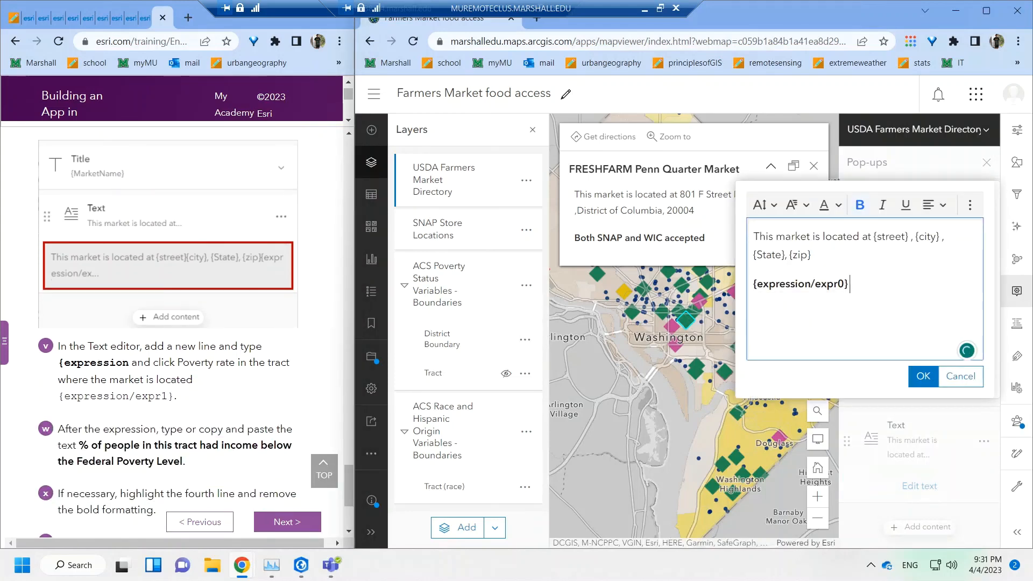
text({express)
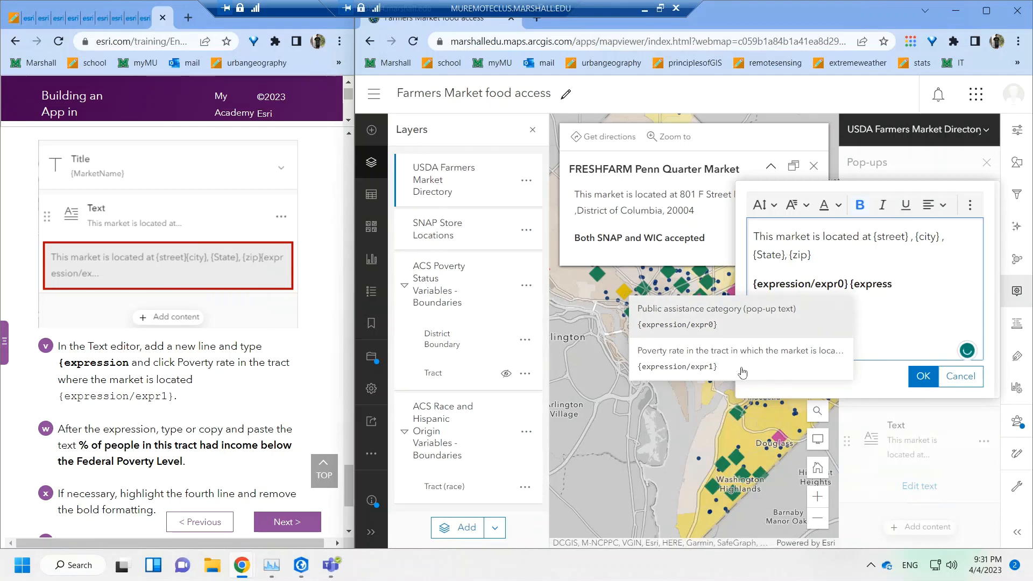
click(742, 363)
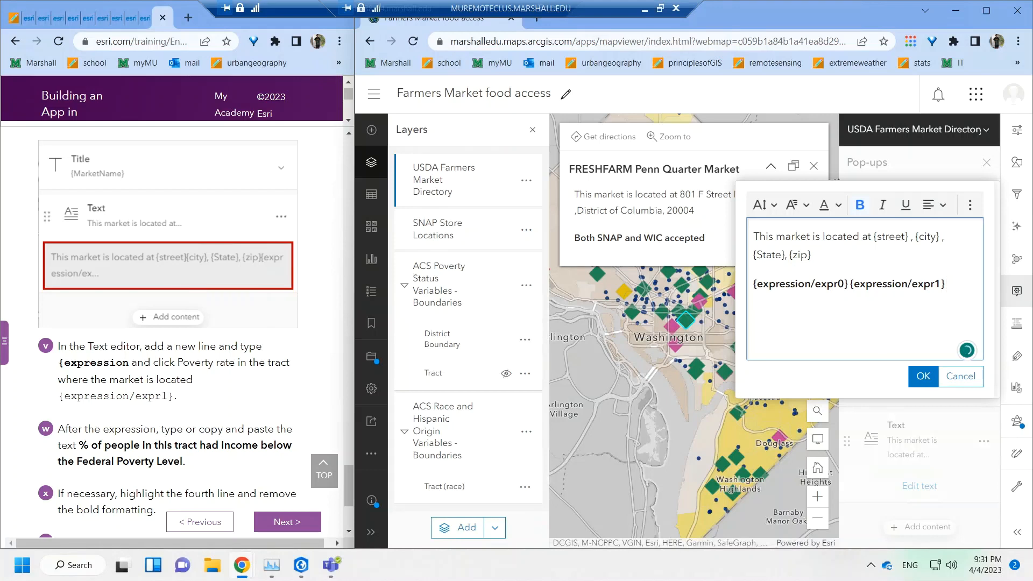
key(Return)
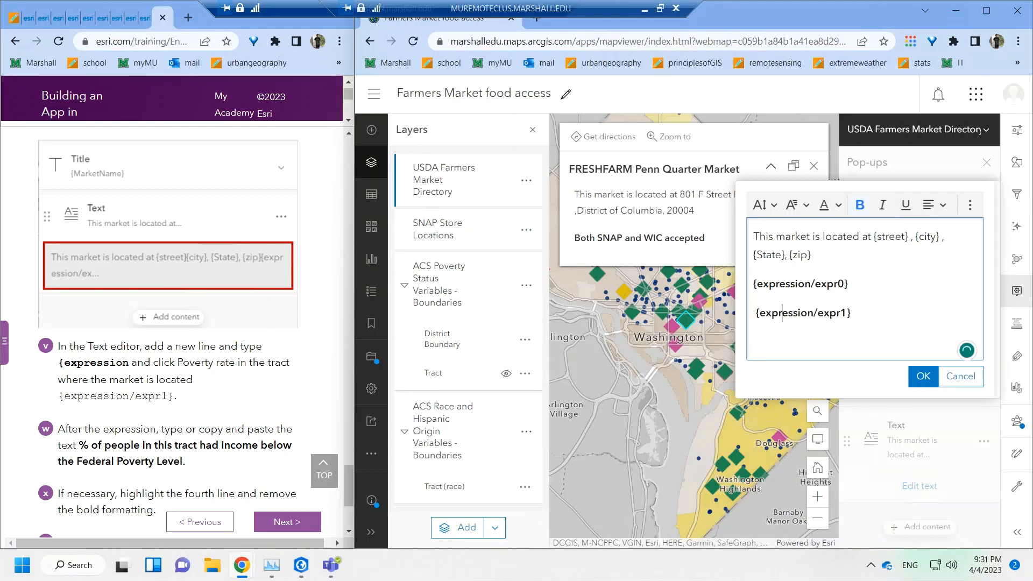
- Delete the {expression/expr1} line, try to re-enter the poverty rate expression, and discard the text edits after rechecking the instructions
drag(857, 312, 755, 313)
key(BackSpace)
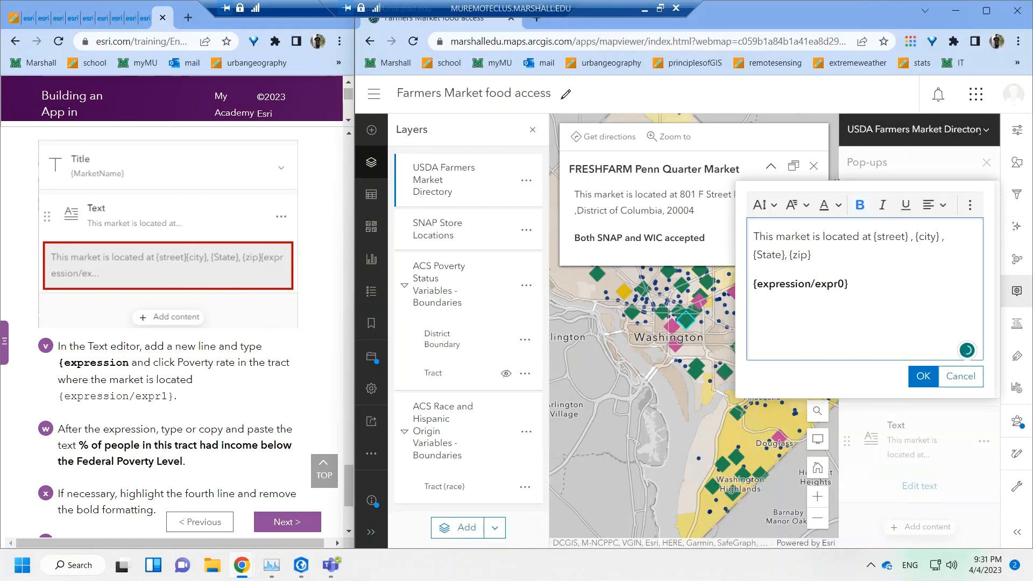
key(ctrl+b)
text({expre)
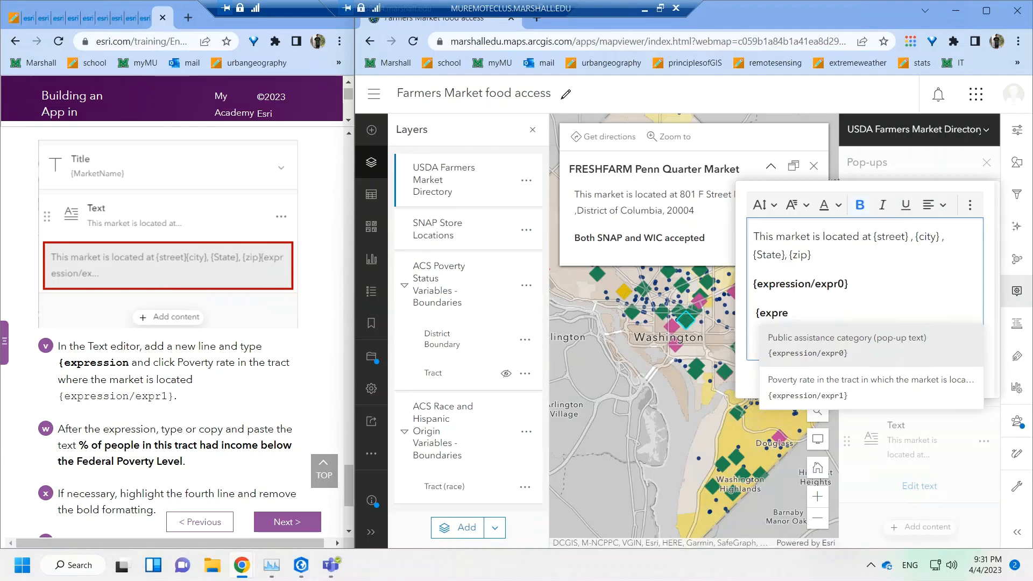
click(820, 284)
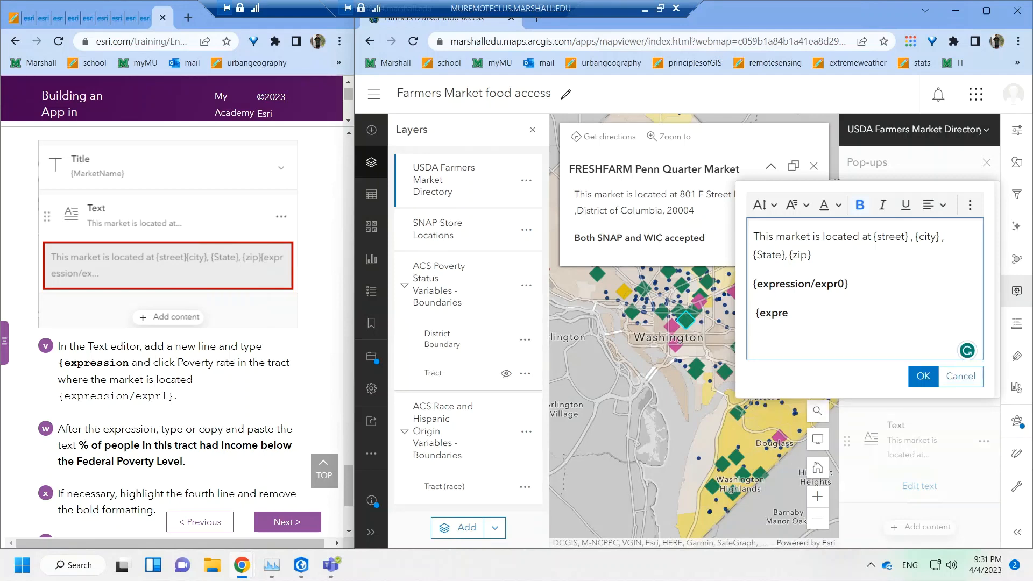
click(789, 313)
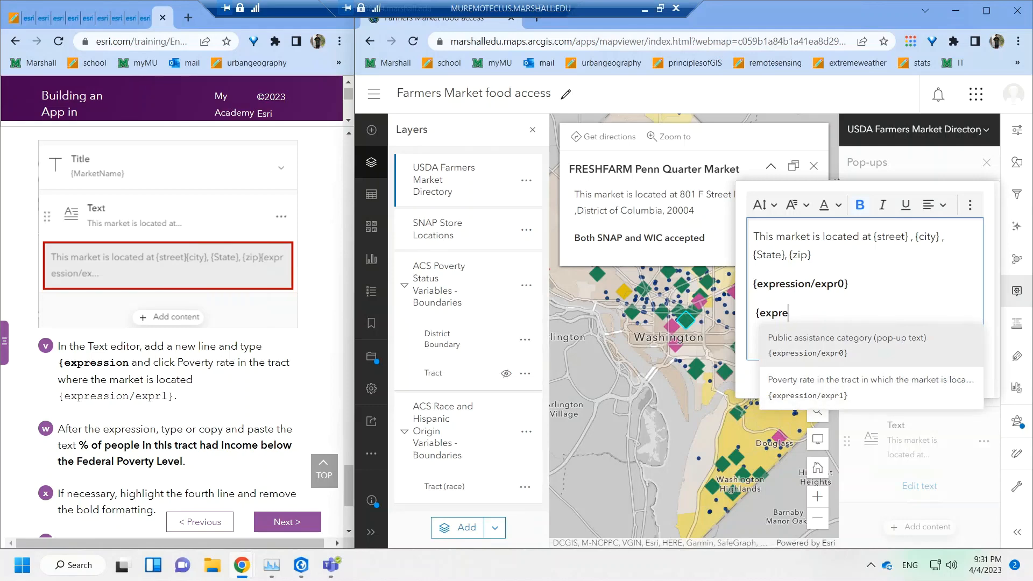
click(848, 284)
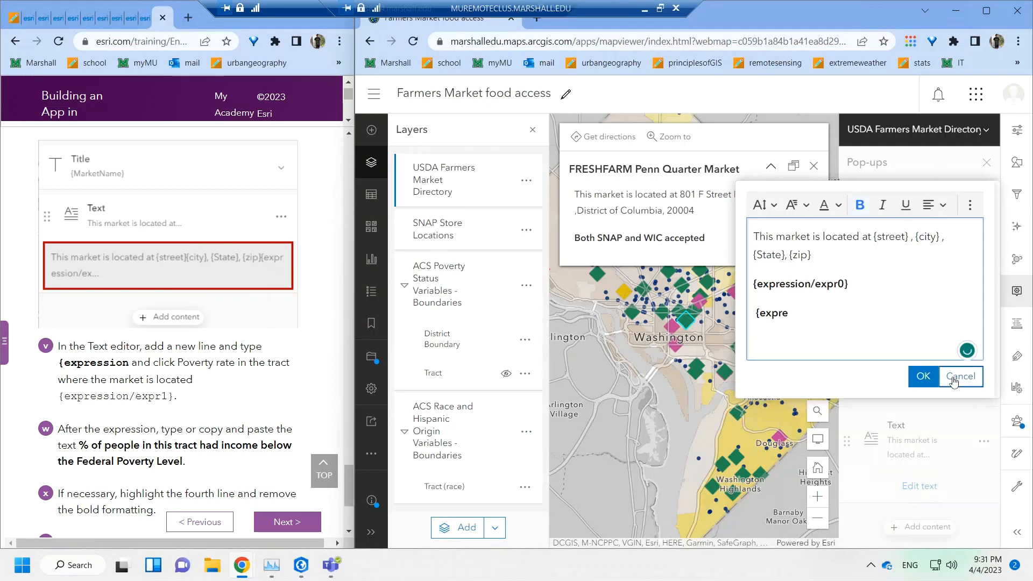
scroll(179, 336, up, 4)
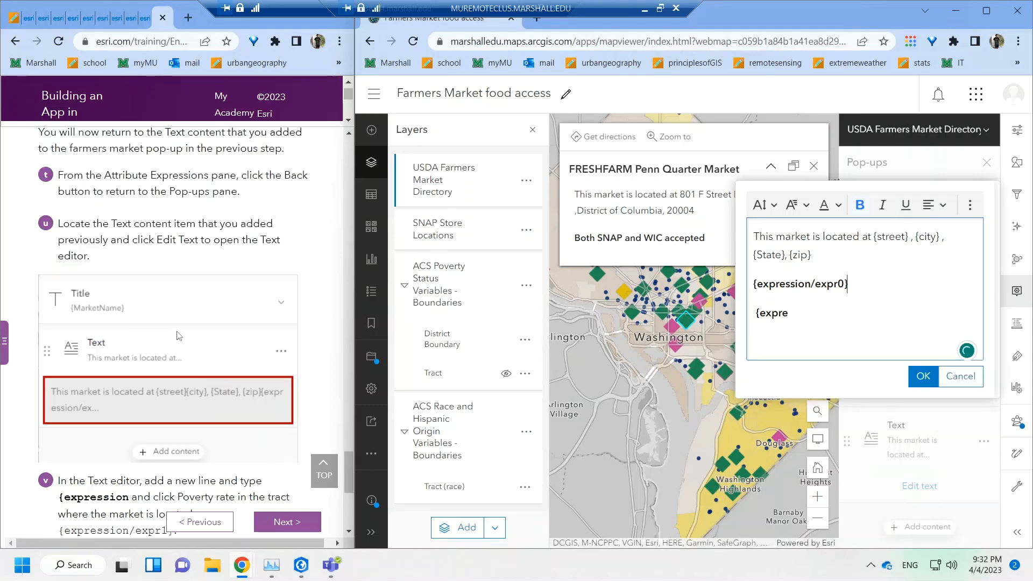
scroll(180, 335, up, 3)
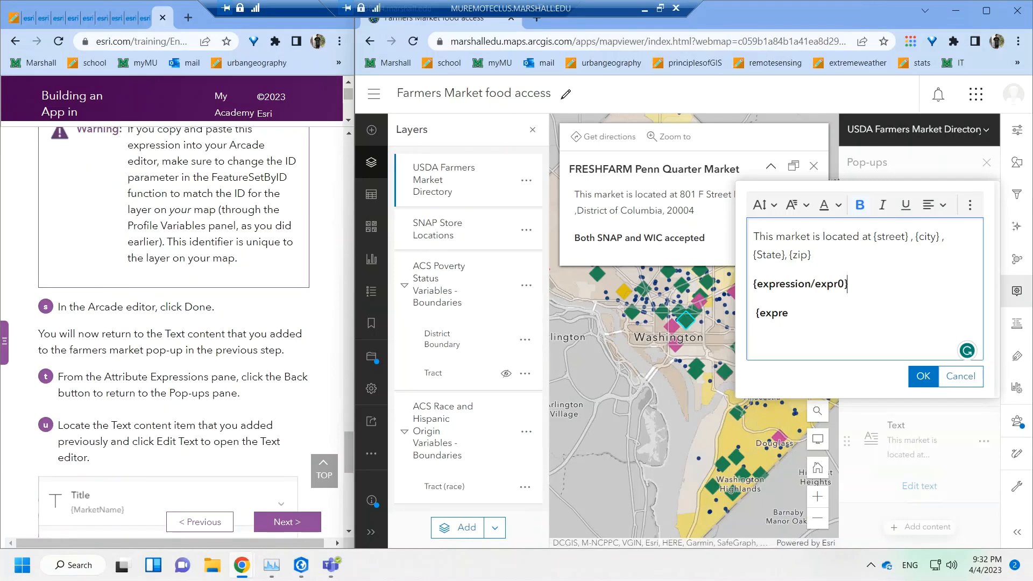
click(958, 377)
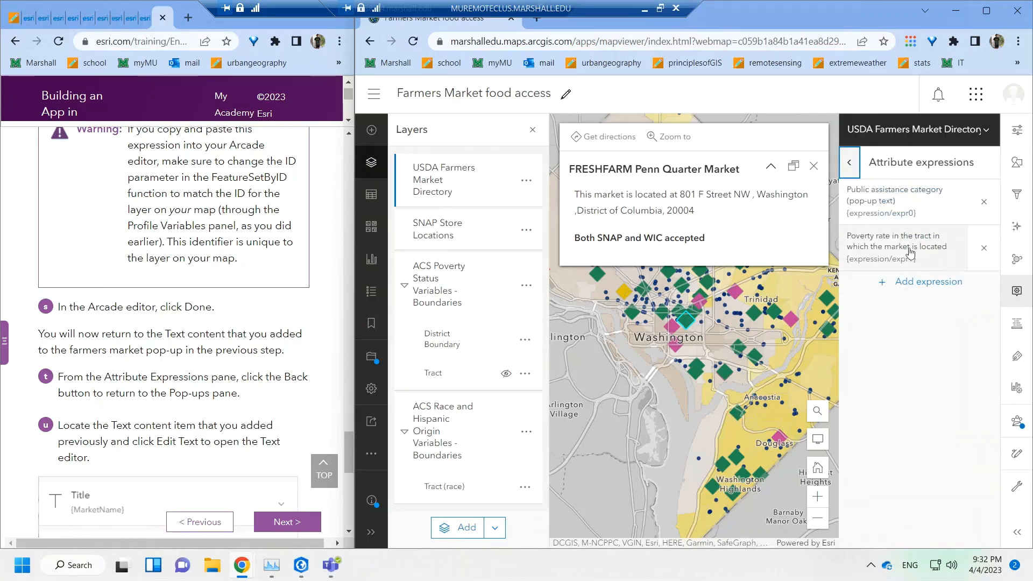
- Reopen the poverty rate expression and compare its code and name with the exercise instructions
click(911, 252)
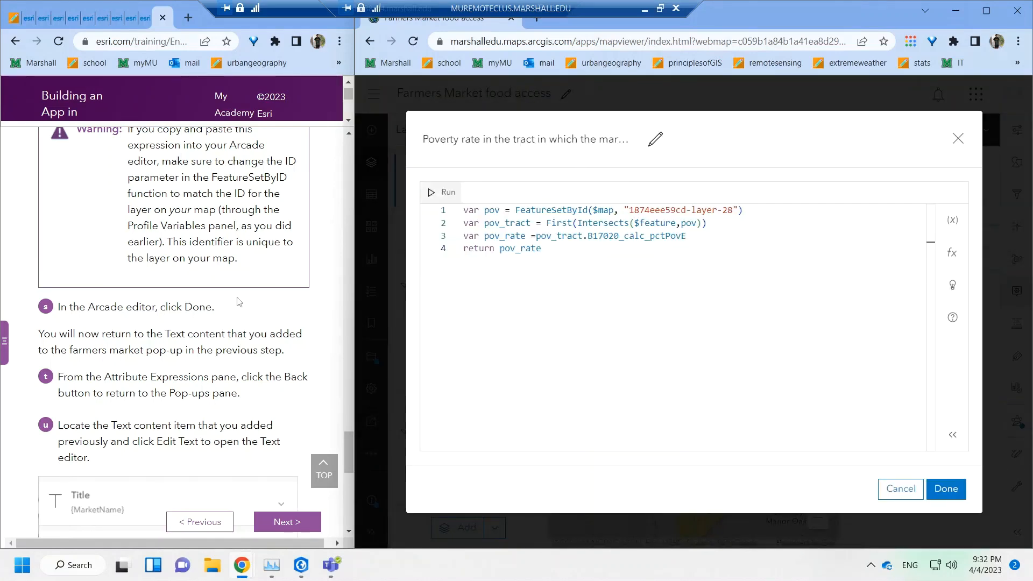
scroll(172, 323, up, 2)
scroll(178, 329, up, 10)
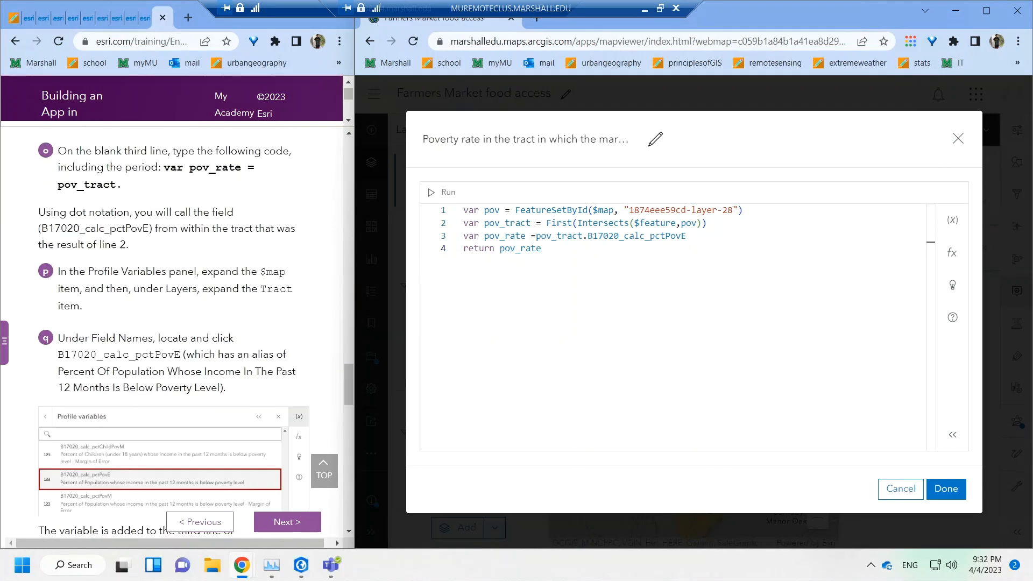
scroll(178, 329, up, 8)
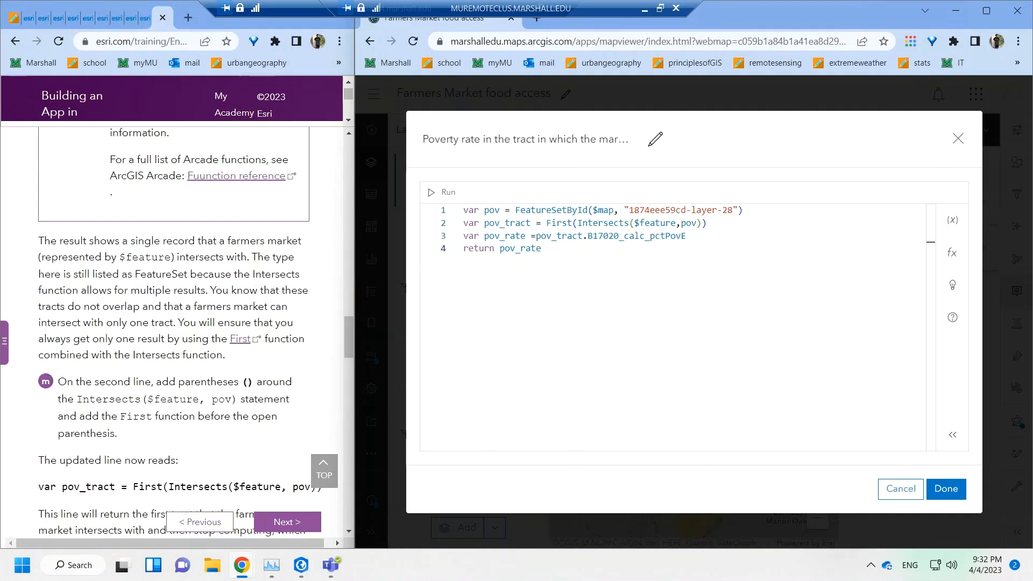
scroll(177, 329, up, 6)
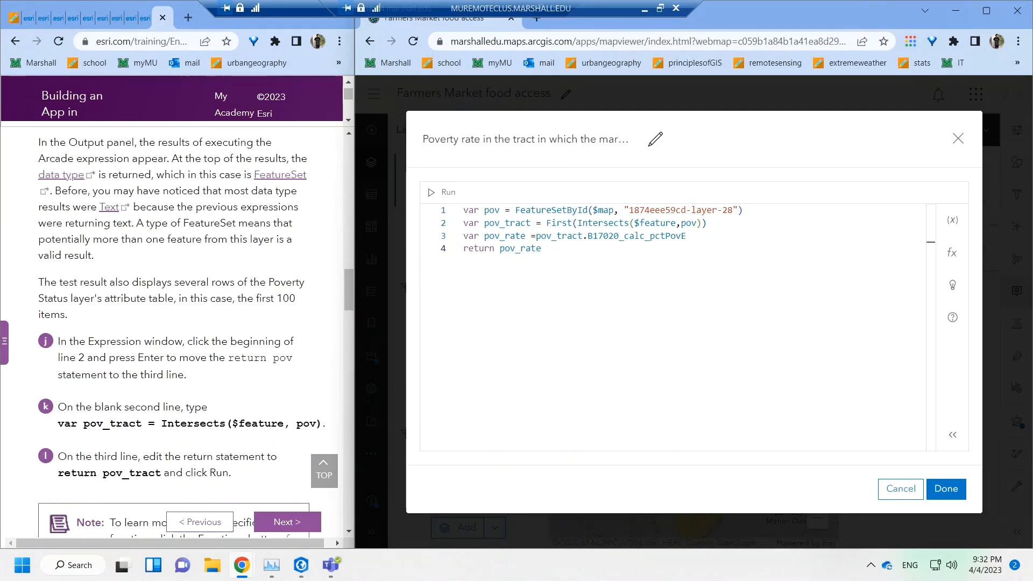
scroll(177, 328, up, 10)
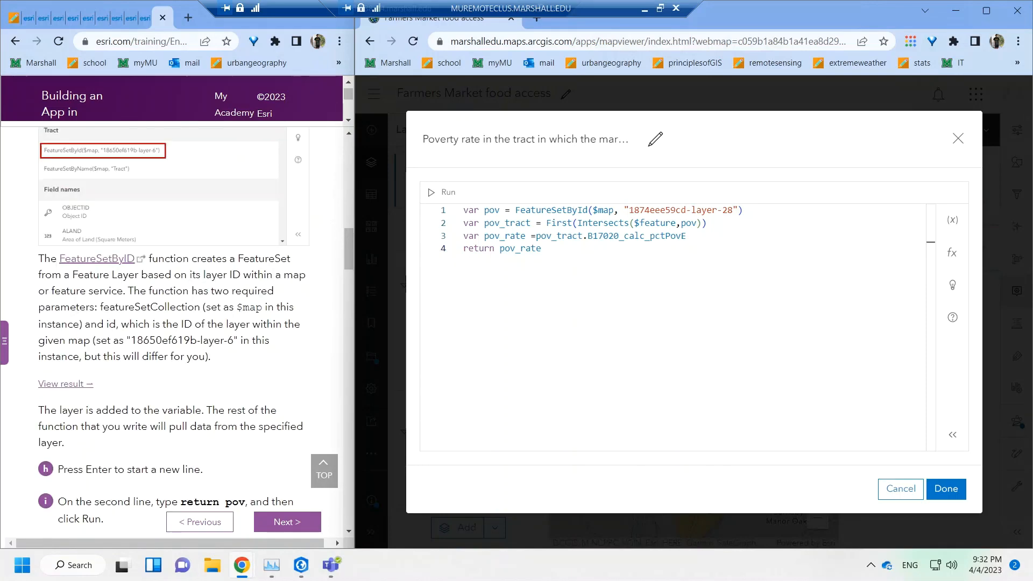
scroll(177, 328, up, 10)
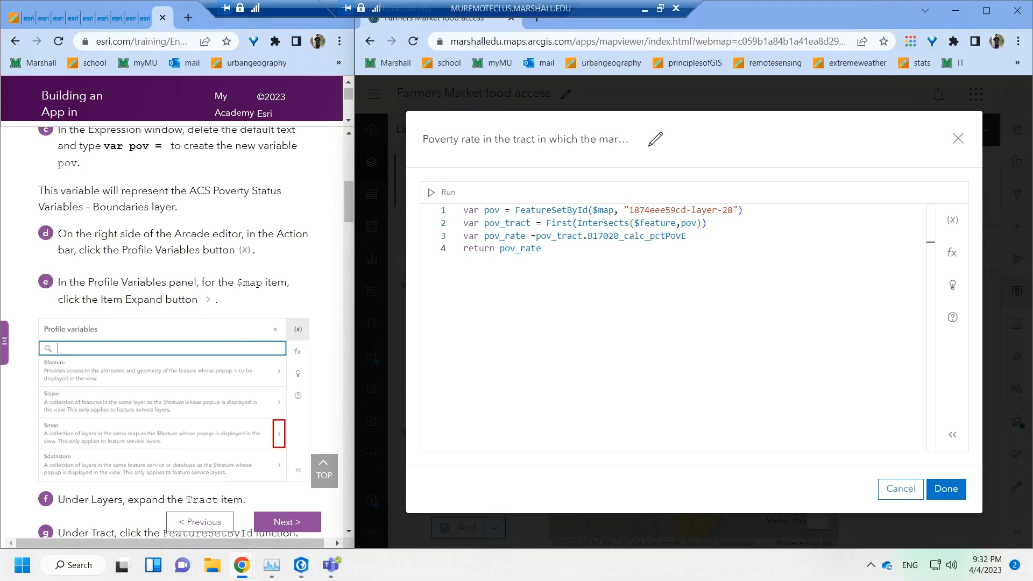
scroll(177, 329, up, 2)
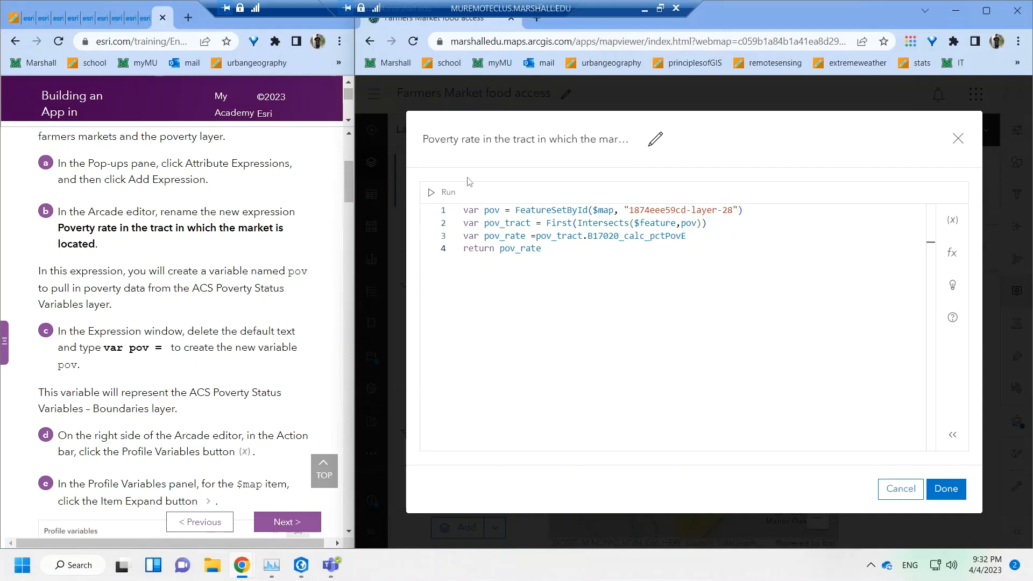
- Check the expression's full title, find the text content instructions again, and close the Arcade editor without saving
click(655, 140)
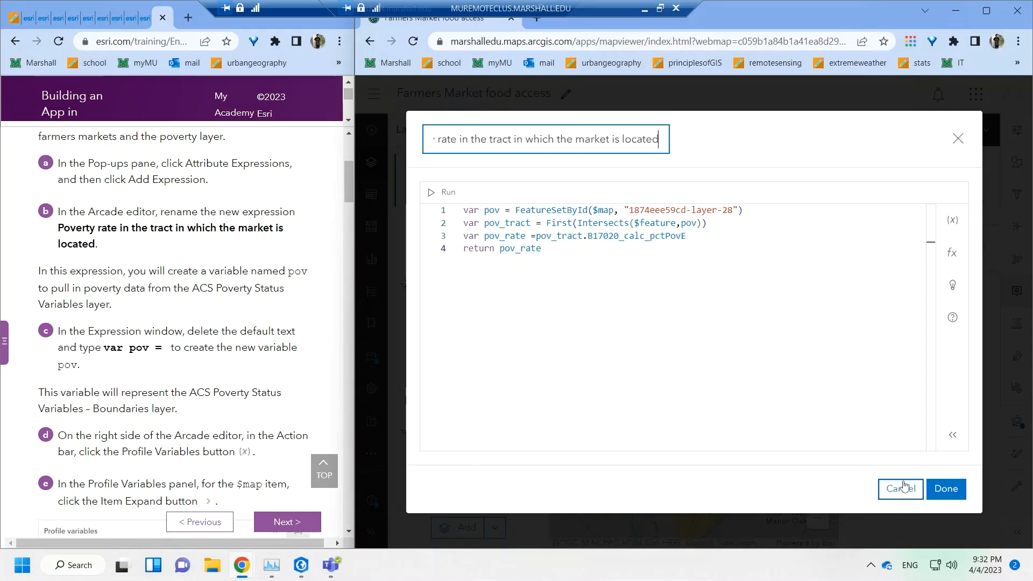
drag(533, 140, 591, 139)
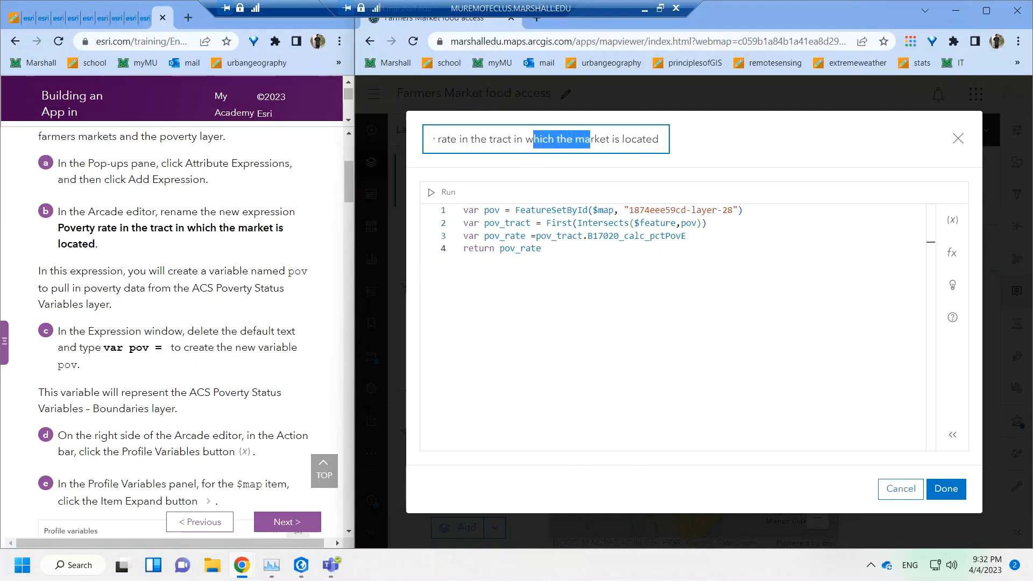
click(590, 139)
drag(347, 174, 343, 473)
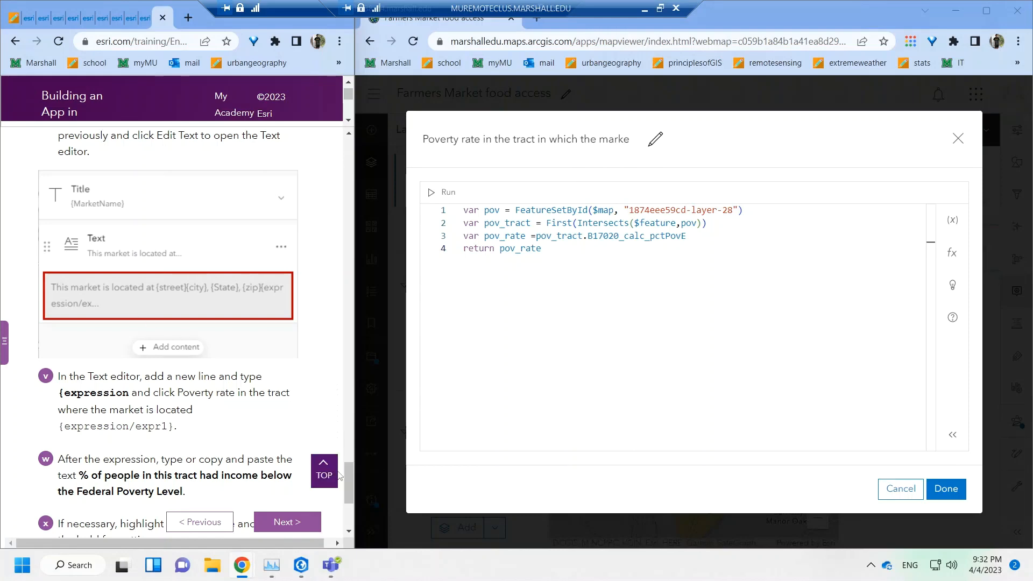
drag(344, 473, 345, 421)
scroll(268, 405, down, 4)
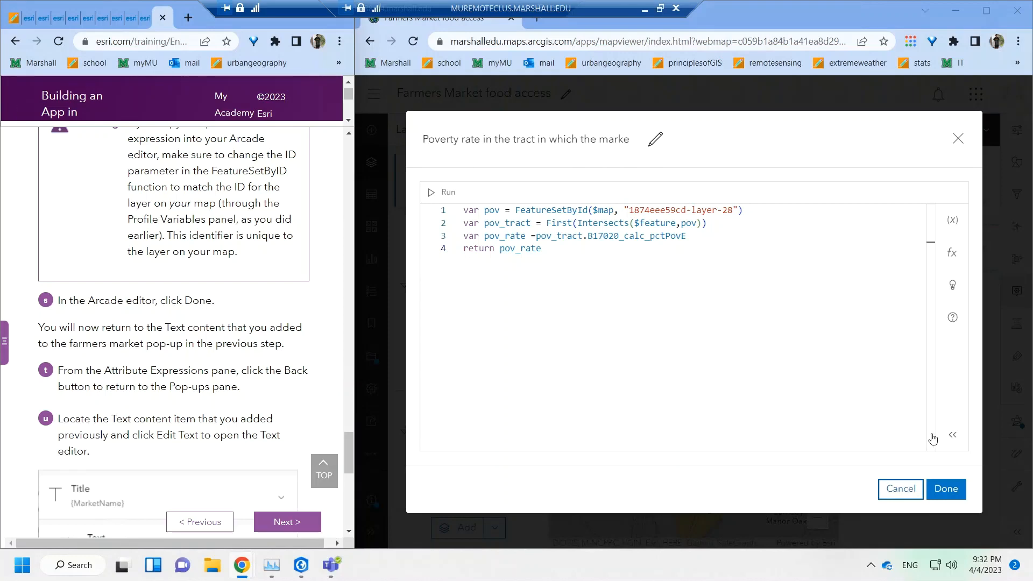
click(957, 139)
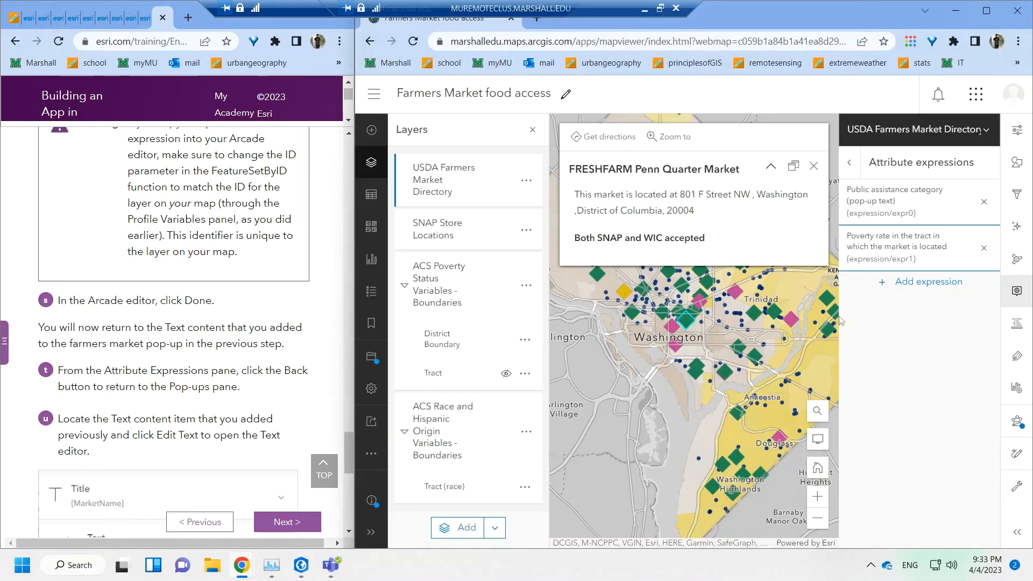
- Reopen the pop-up's text content and insert {expression/expr1} without bold on a new line below {expression/expr0}
click(849, 162)
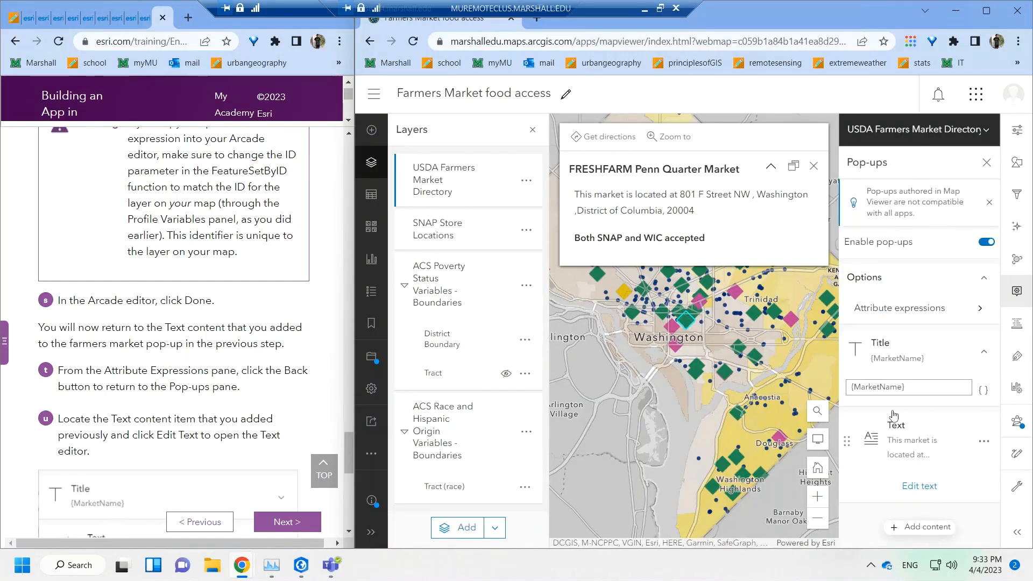
click(921, 487)
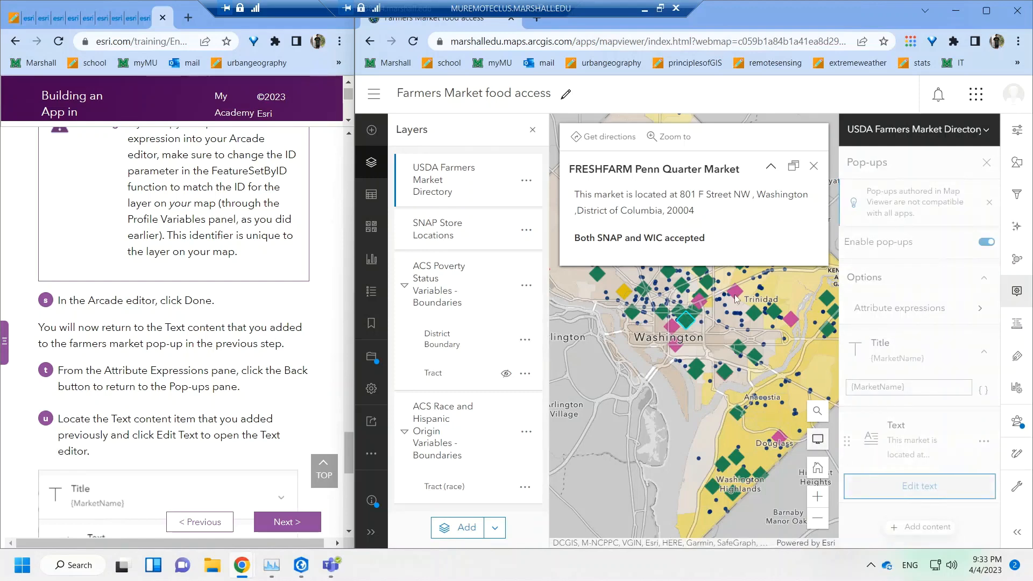
click(850, 284)
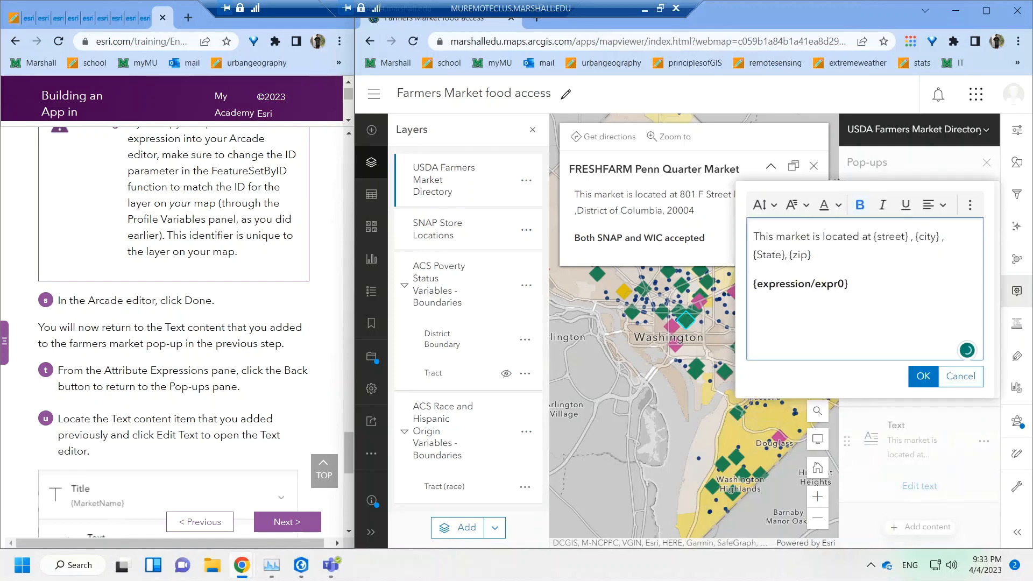
key(Return)
text({)
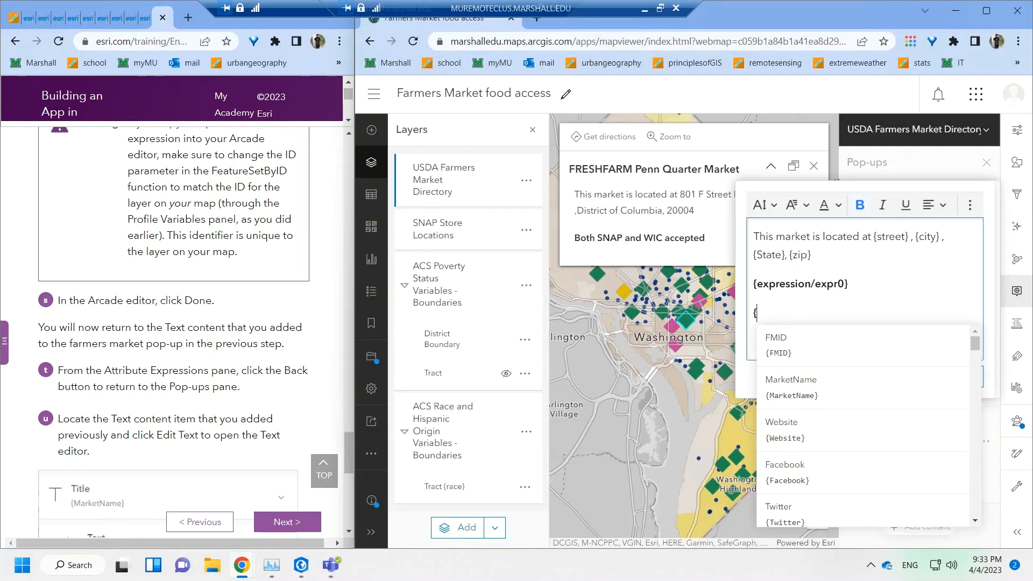
key(BackSpace)
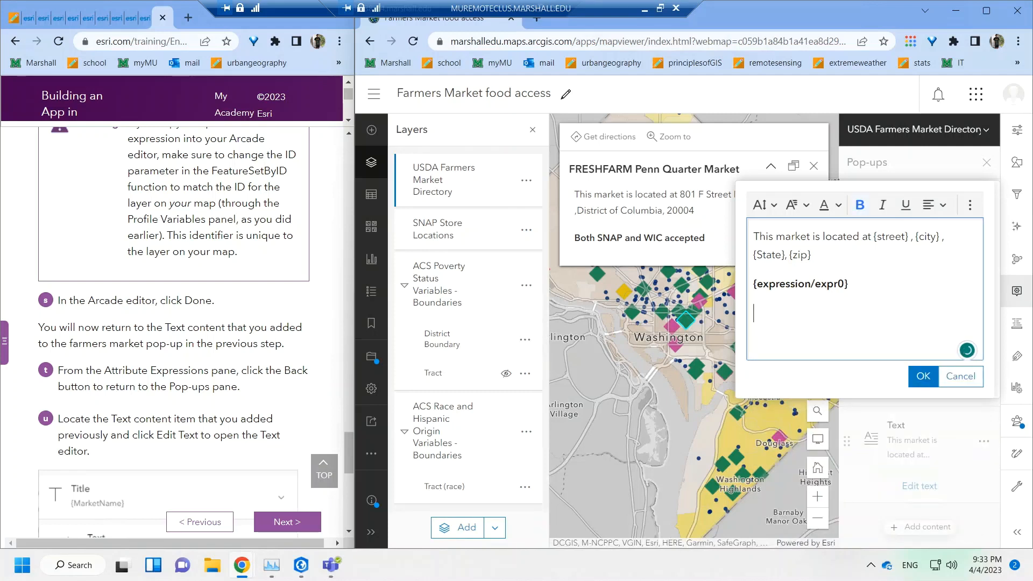
text({expression)
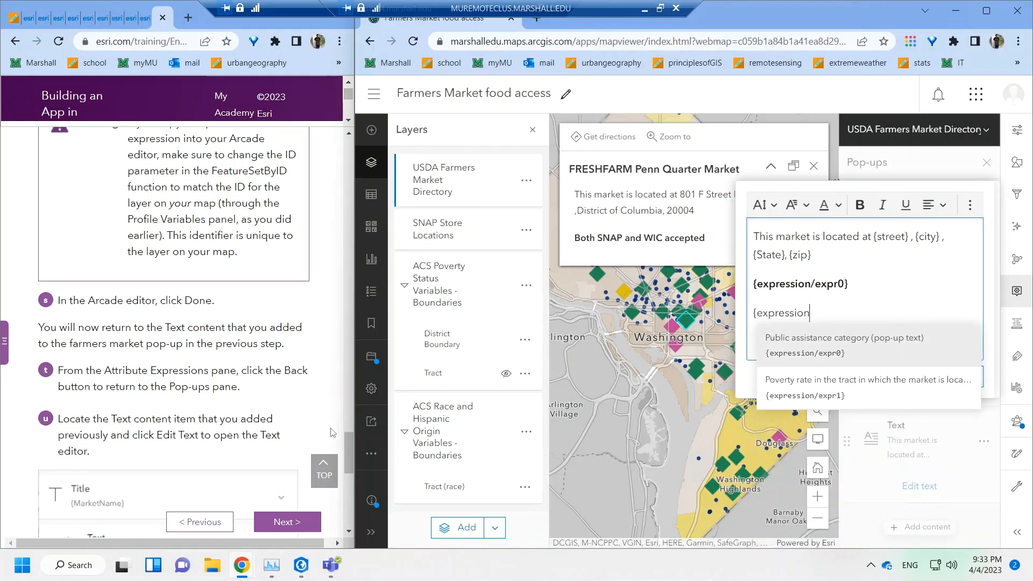
drag(348, 439, 350, 479)
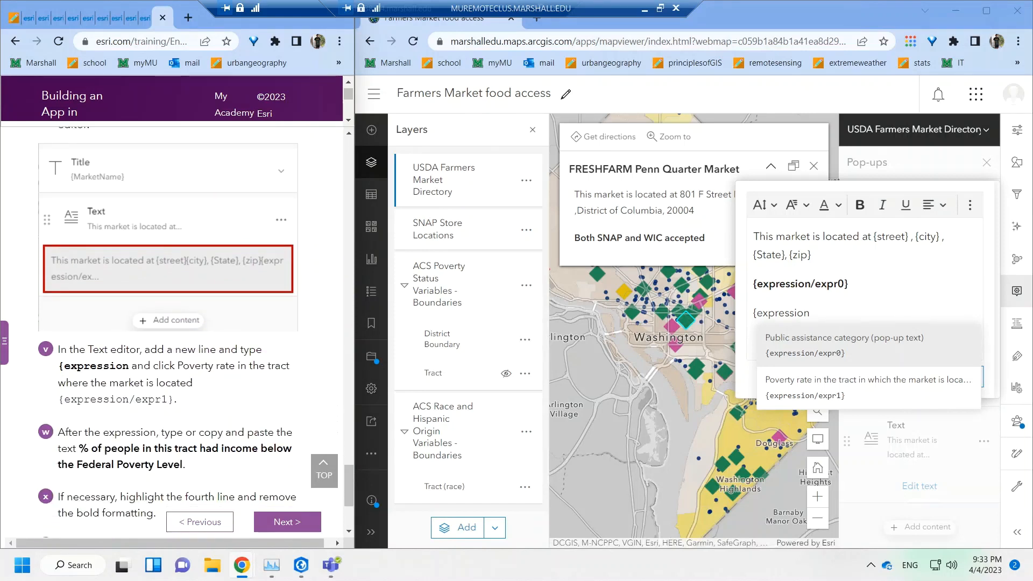
click(855, 389)
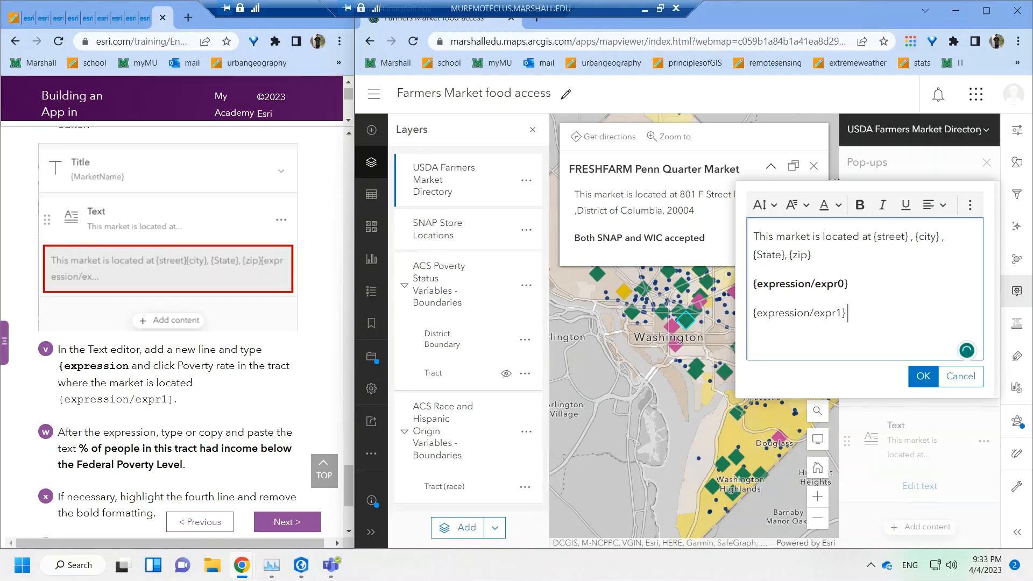
- Copy "% of people in this tract had income below the Federal Poverty Level." from the instructions and paste it after {expression/expr1}
click(189, 467)
drag(187, 466, 79, 449)
key(ctrl+c)
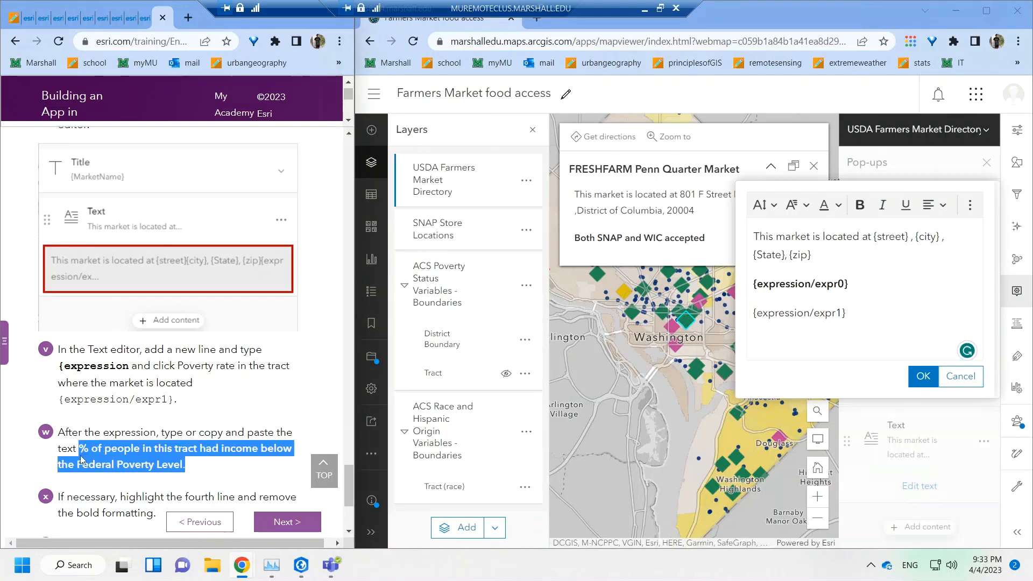
click(850, 313)
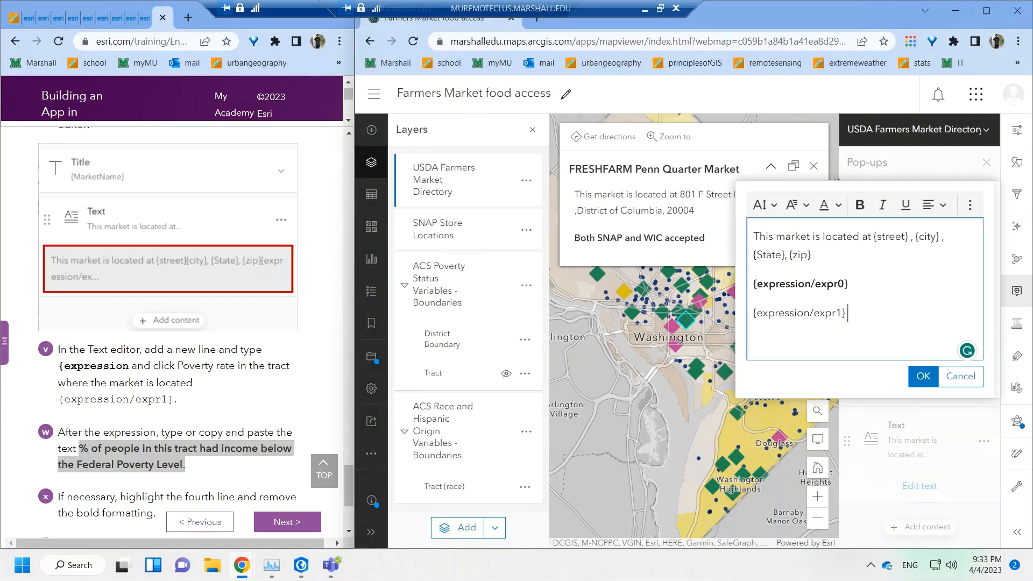
key(ctrl+v)
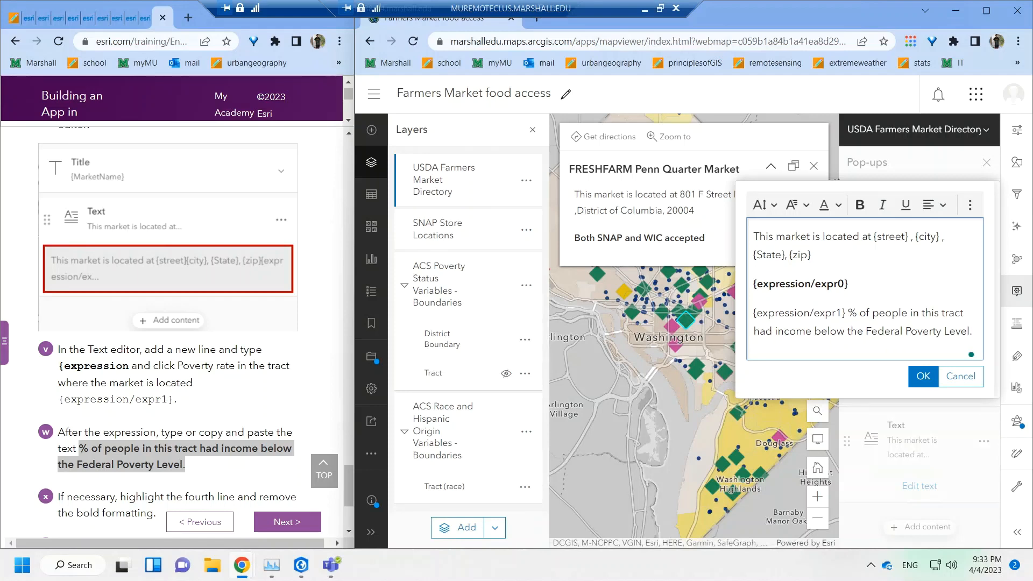
drag(754, 312, 973, 331)
key(ctrl+b)
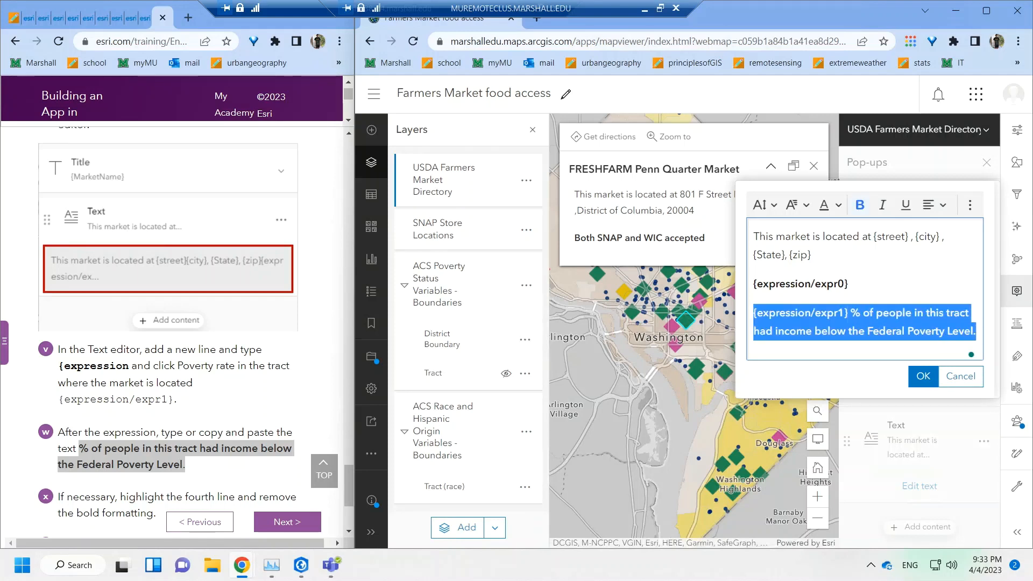
click(242, 382)
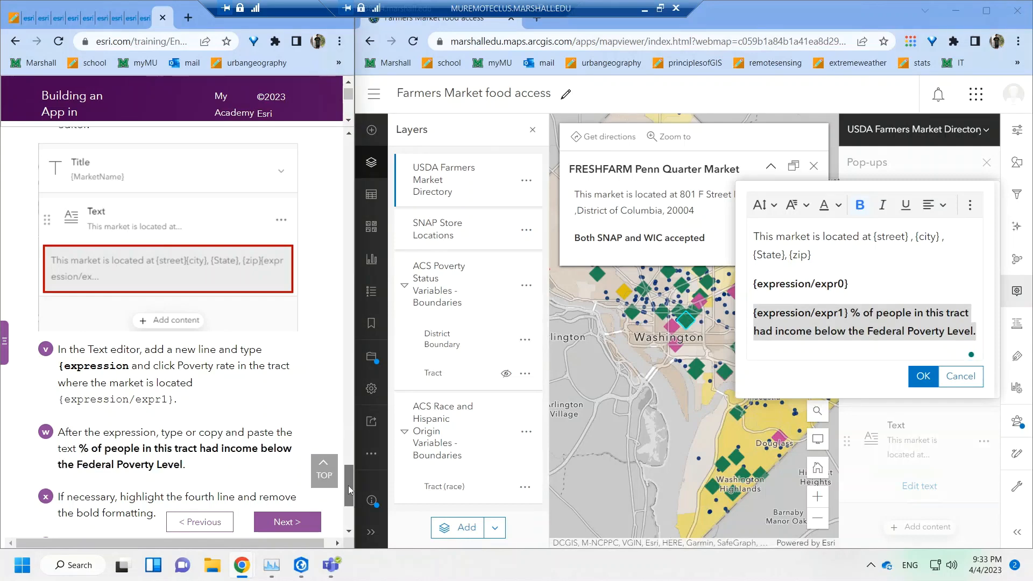
drag(349, 485, 350, 507)
click(848, 314)
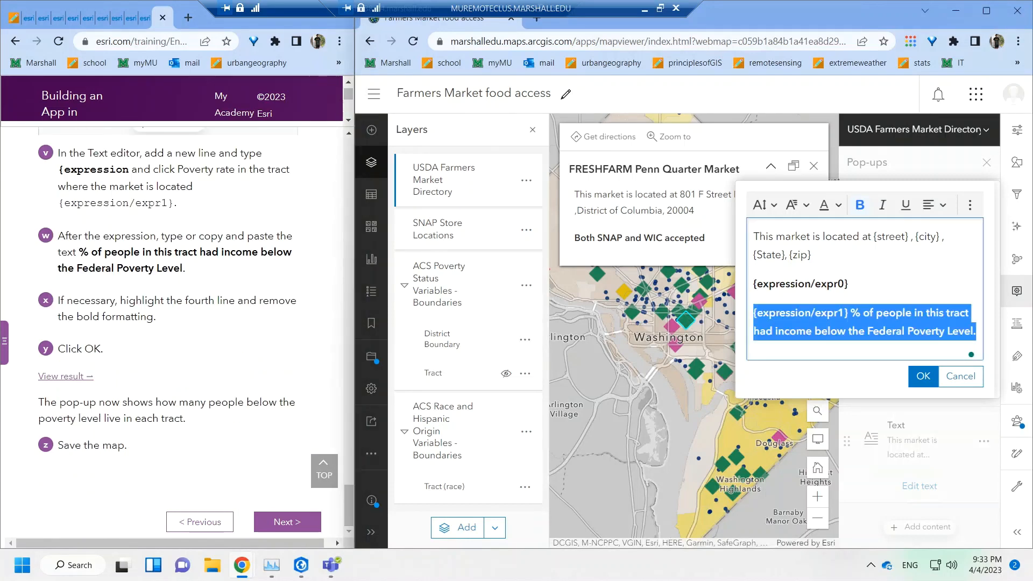
click(845, 331)
drag(976, 330, 753, 312)
click(860, 205)
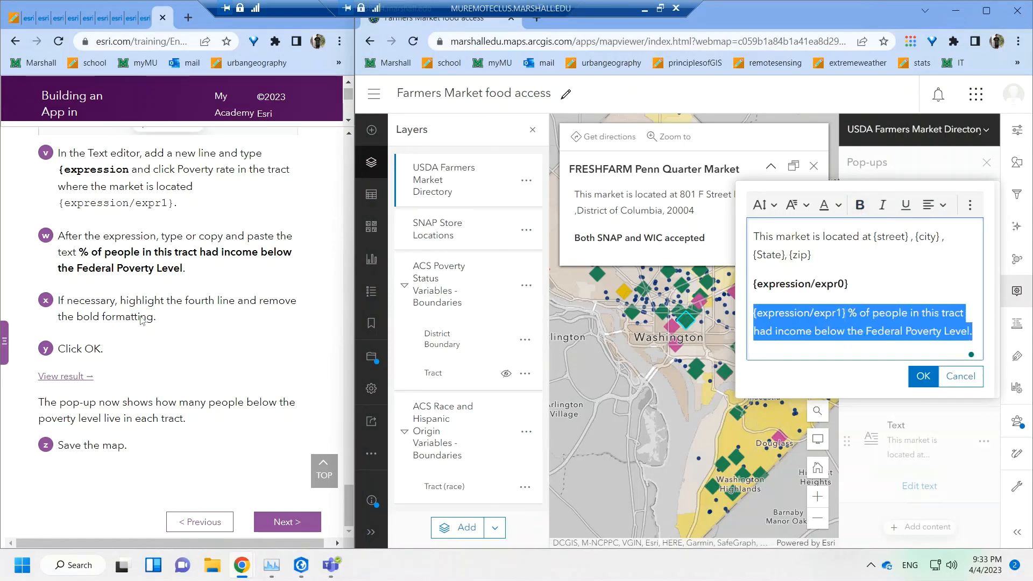
- Confirm the pop-up text edits and save the map
click(923, 375)
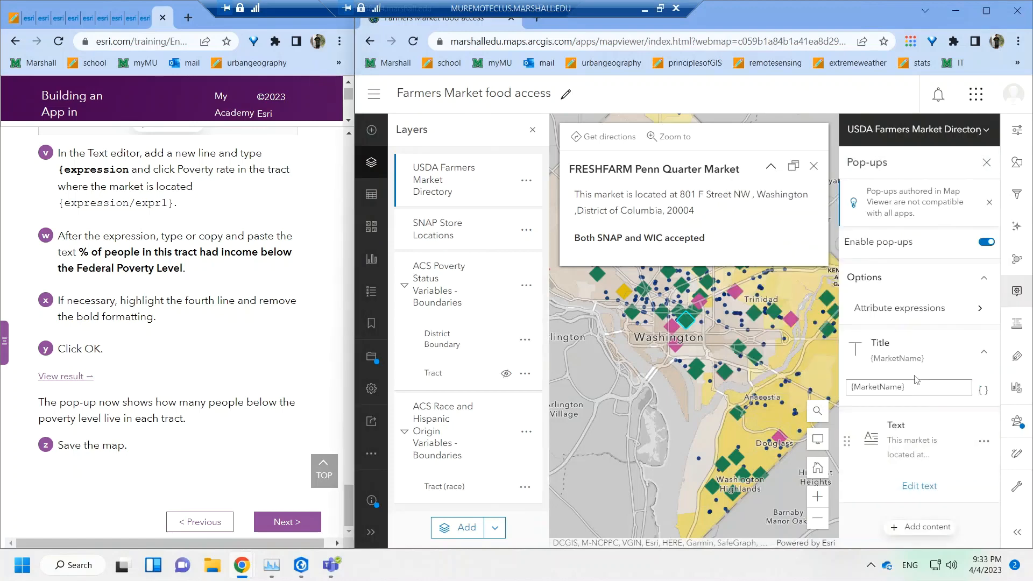
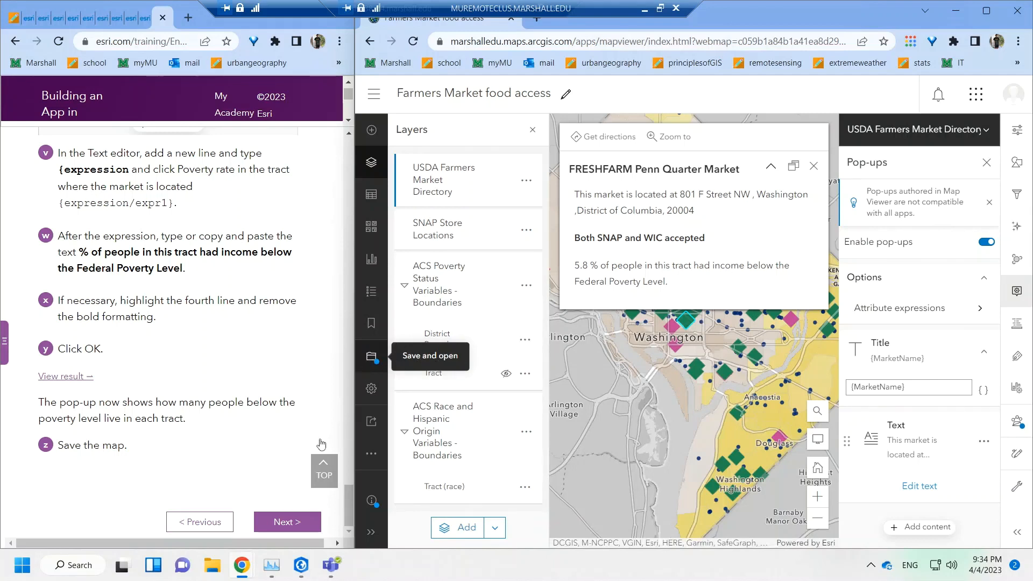
click(372, 357)
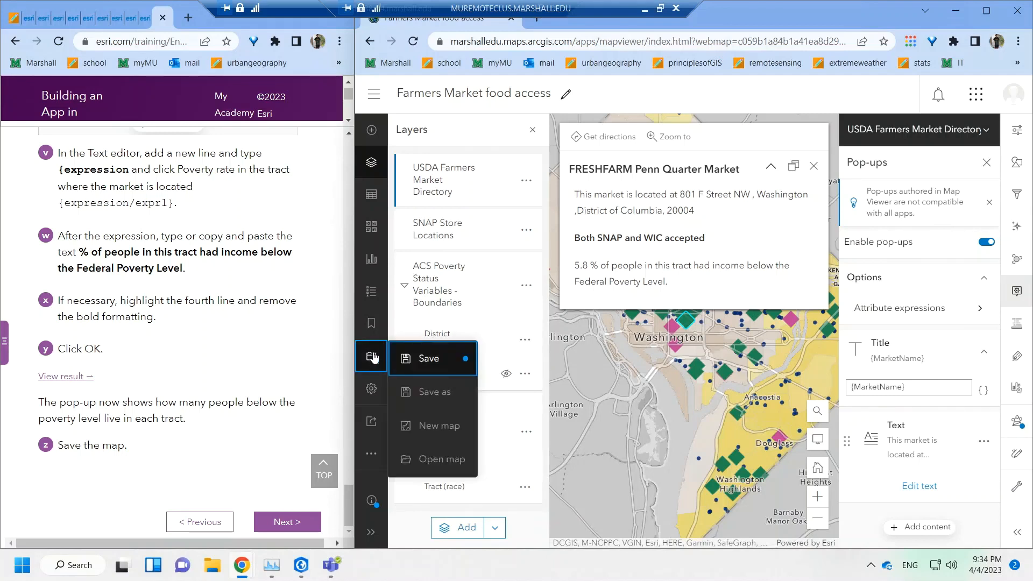
click(446, 364)
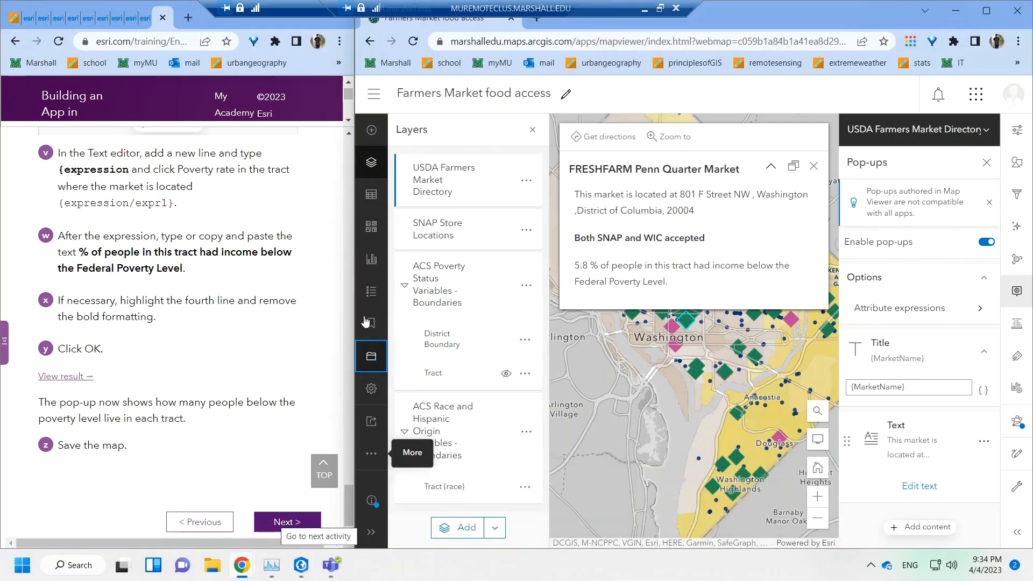
- Go to Step 3 of the exercise and read its introduction and first instructions on adding race and ethnicity data to the pop-up
click(5, 337)
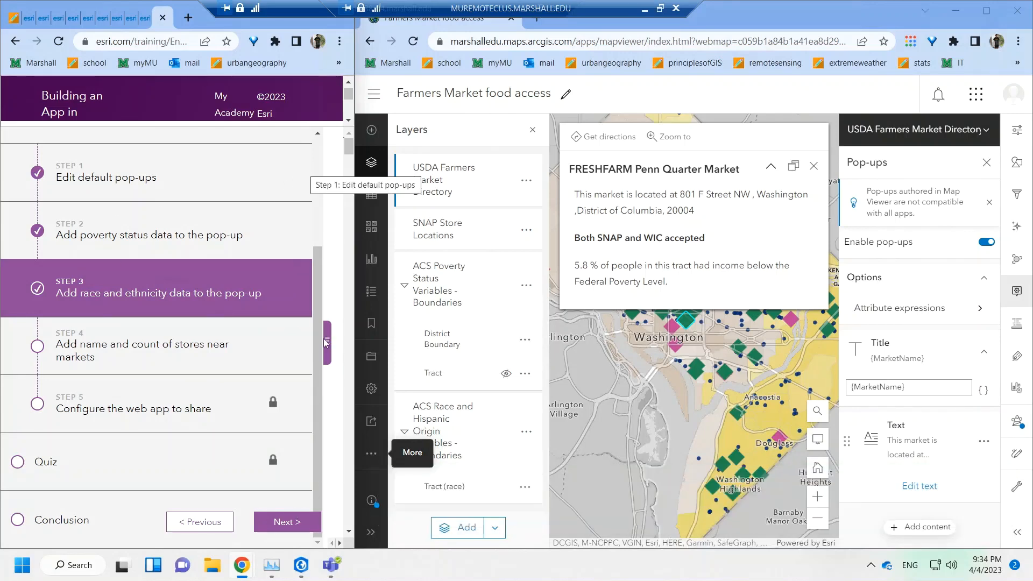
click(326, 254)
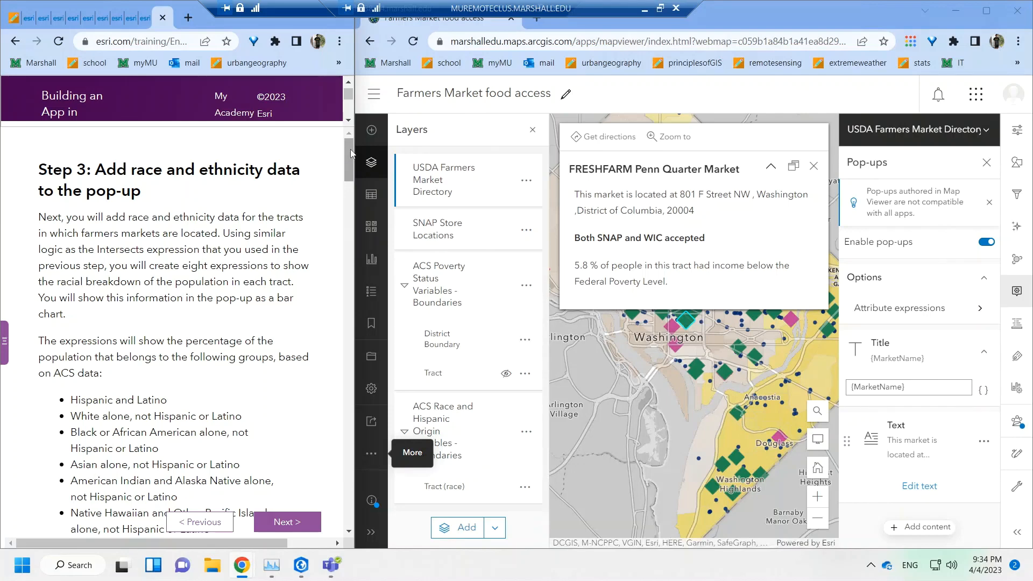
scroll(350, 153, down, 1)
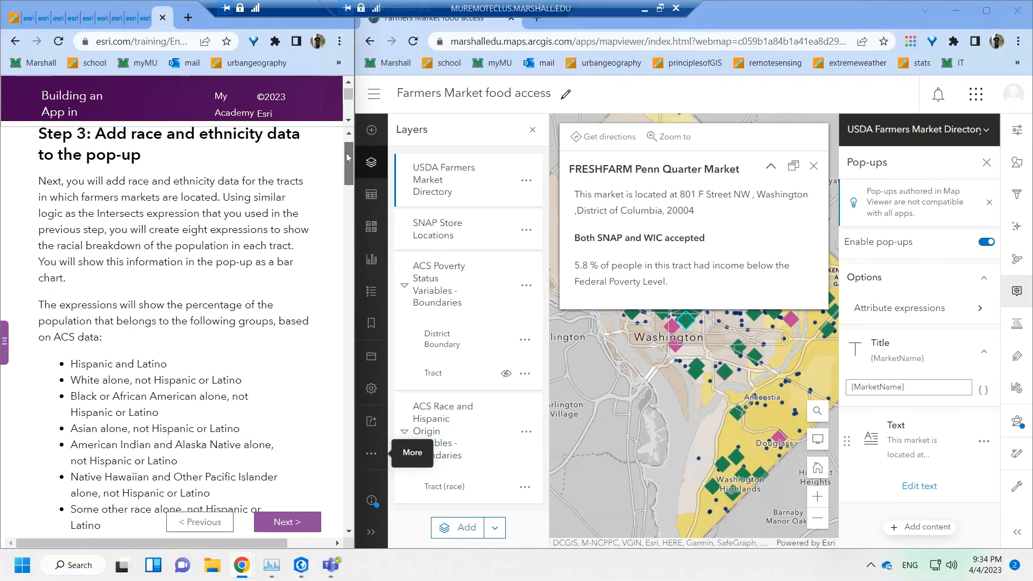
drag(347, 157, 348, 159)
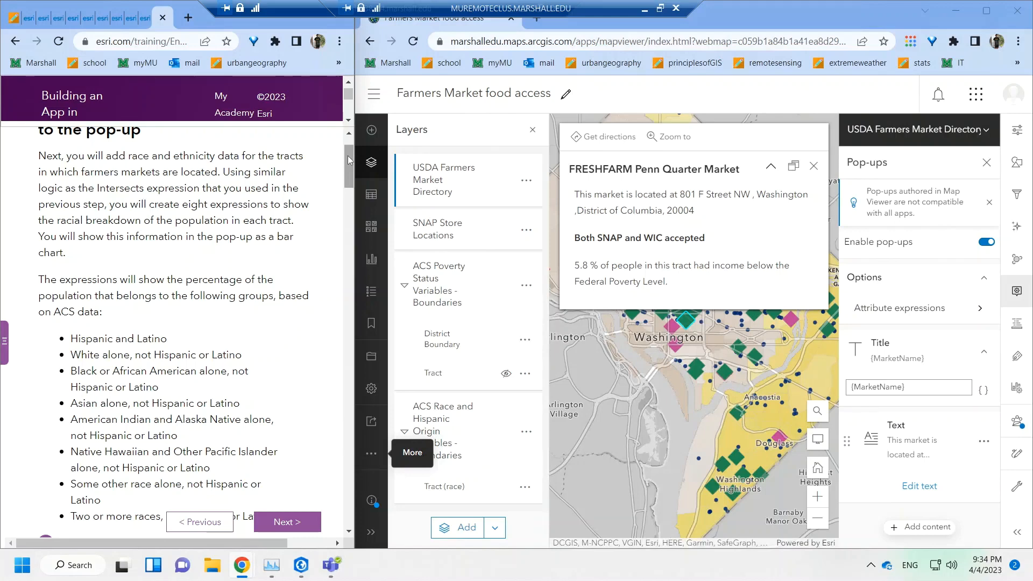
drag(349, 160, 350, 168)
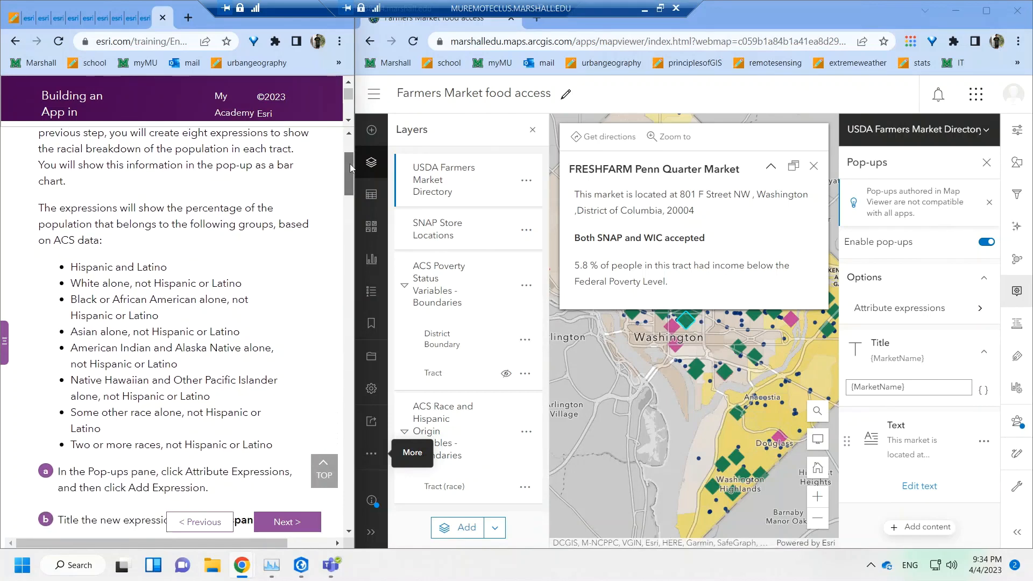
scroll(350, 171, down, 1)
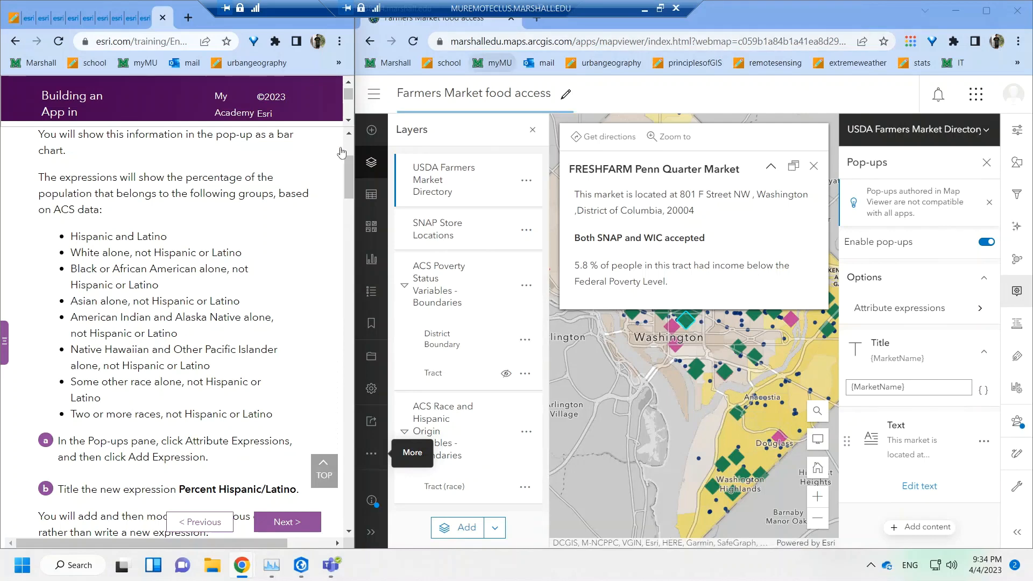
click(646, 10)
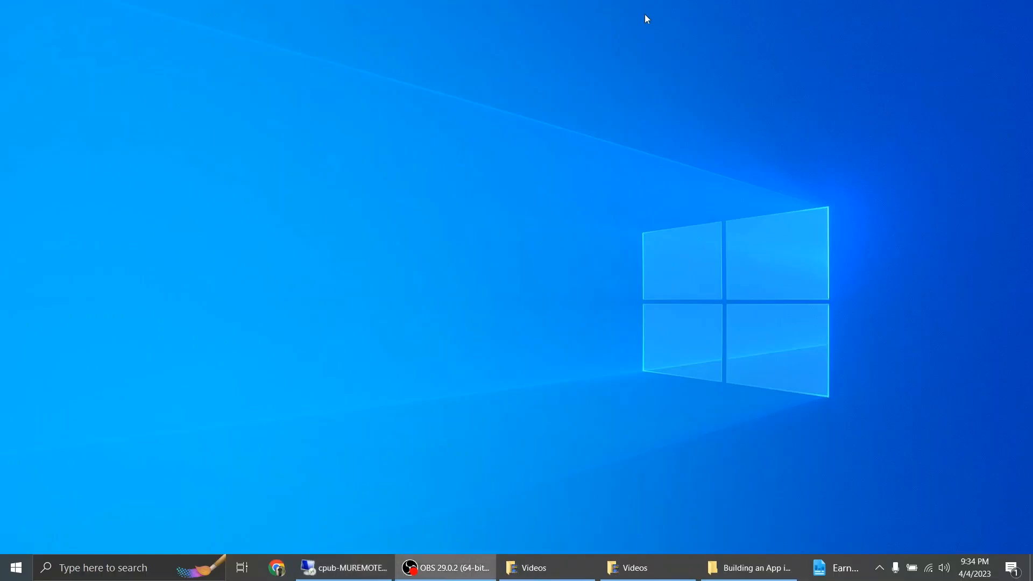
click(370, 566)
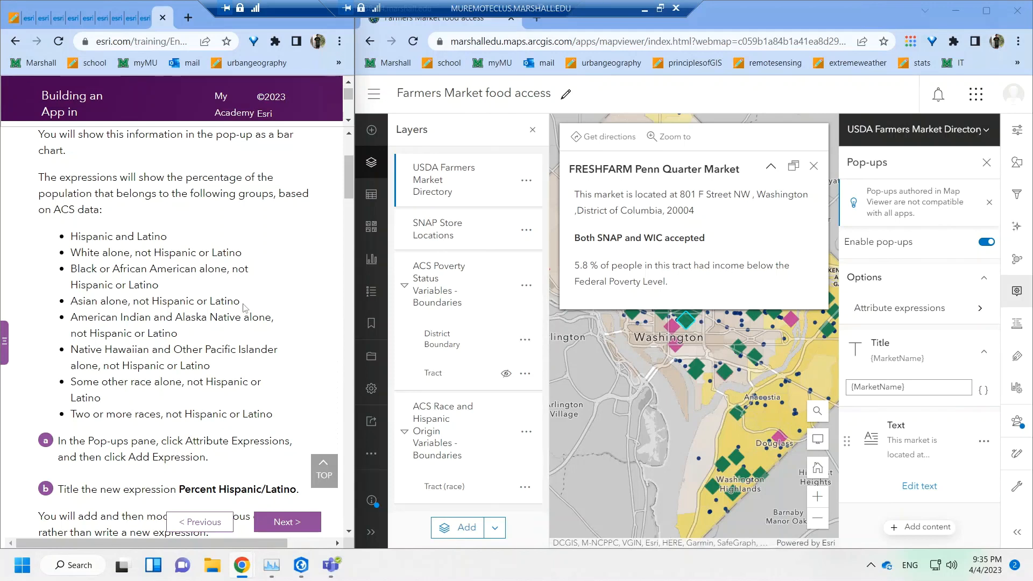
drag(348, 187, 349, 190)
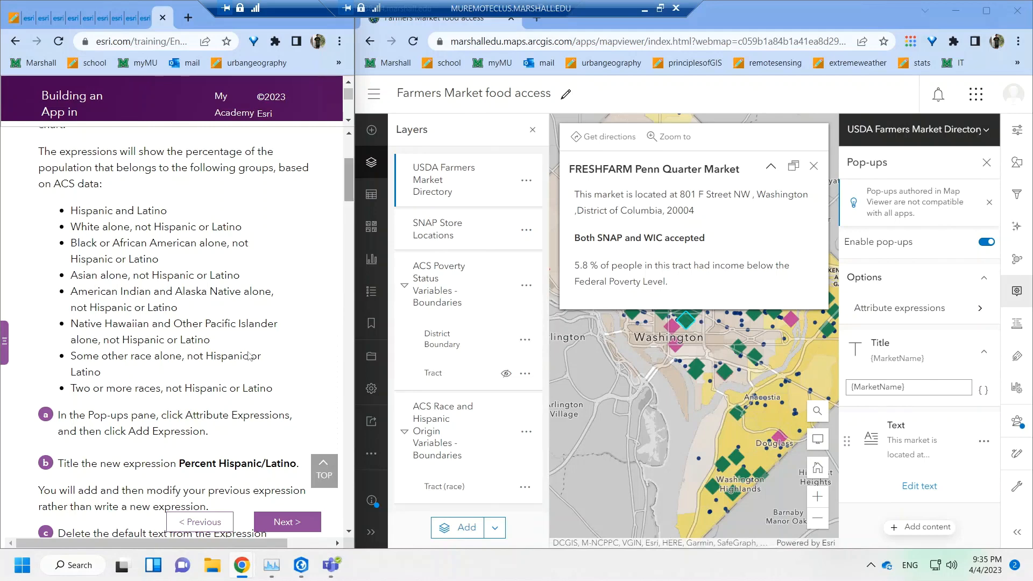
scroll(248, 352, down, 2)
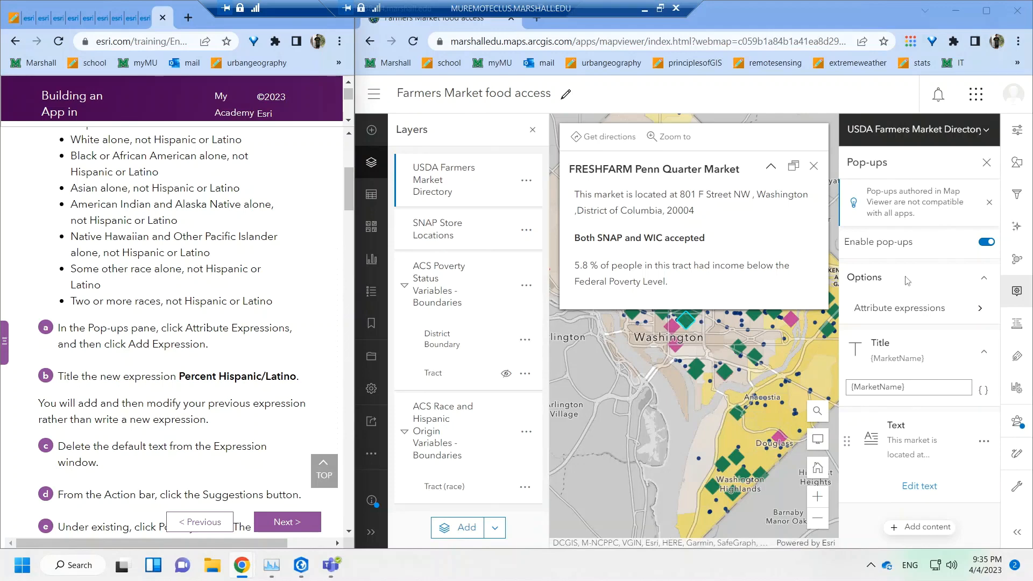
- Add a new attribute expression to the farmers market pop-ups and title it Percent Hispanic/Latino
click(920, 311)
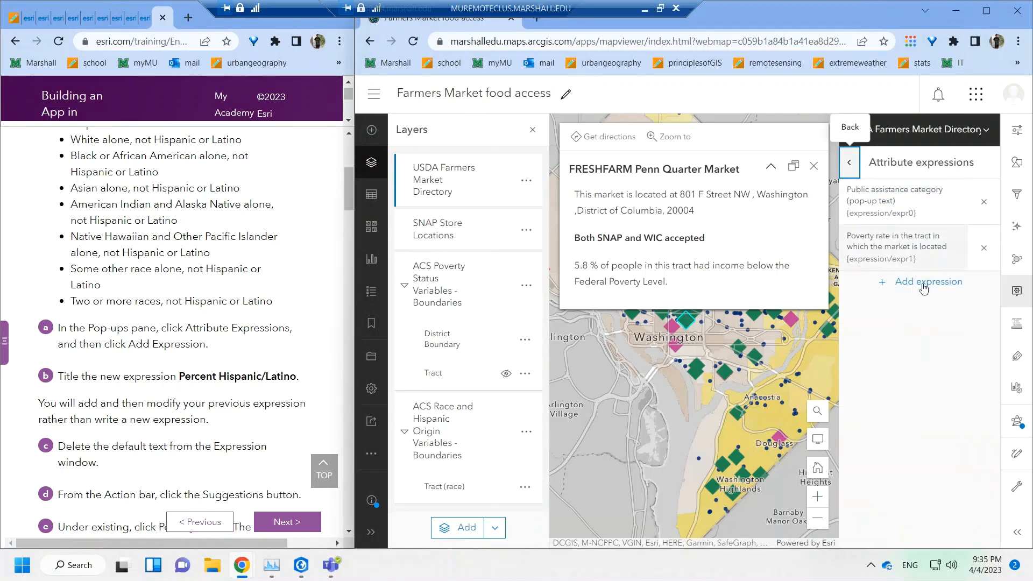
click(924, 288)
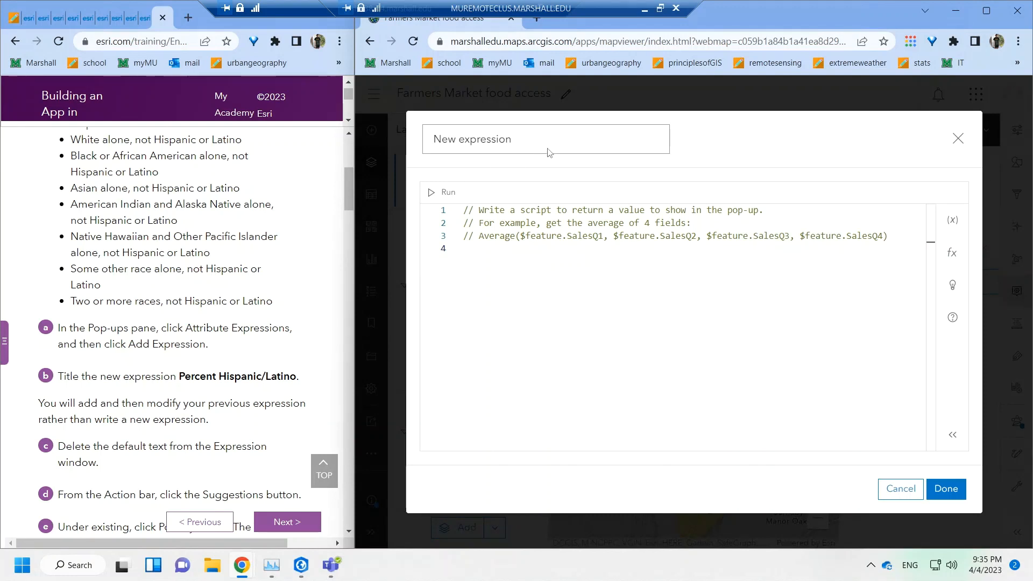
drag(532, 139, 412, 149)
text(Pe)
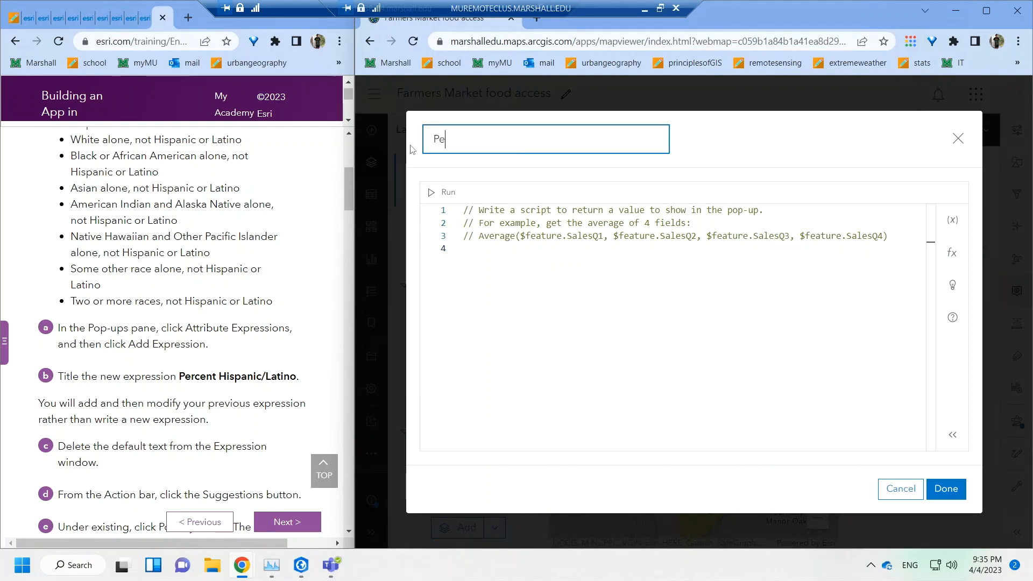
text(rcent hispanic/latino)
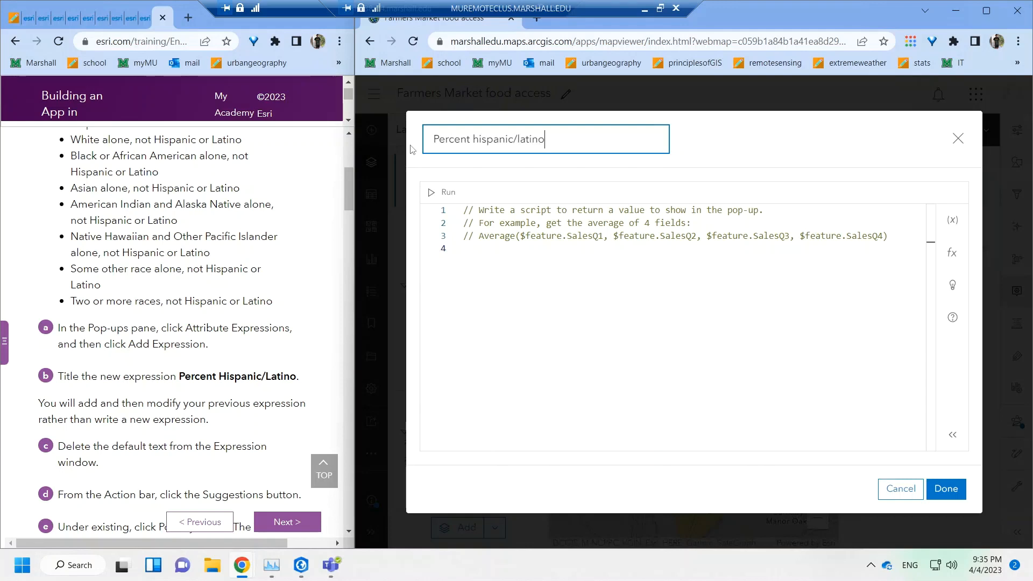
drag(478, 139, 473, 140)
text(H)
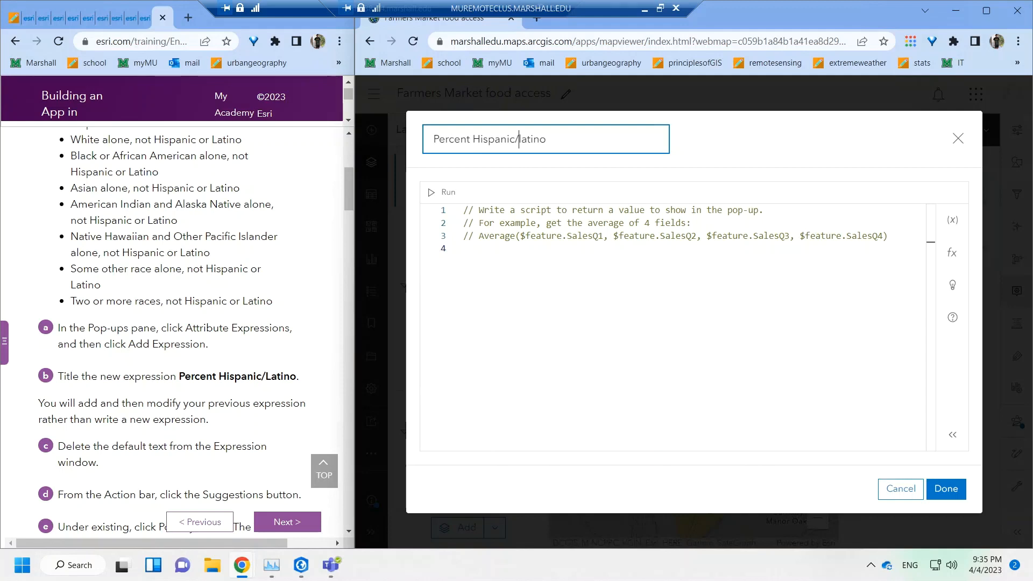
key(Delete)
text(L)
- Check the instruction about reusing the previous expression and delete all default text from the new expression's code
click(464, 248)
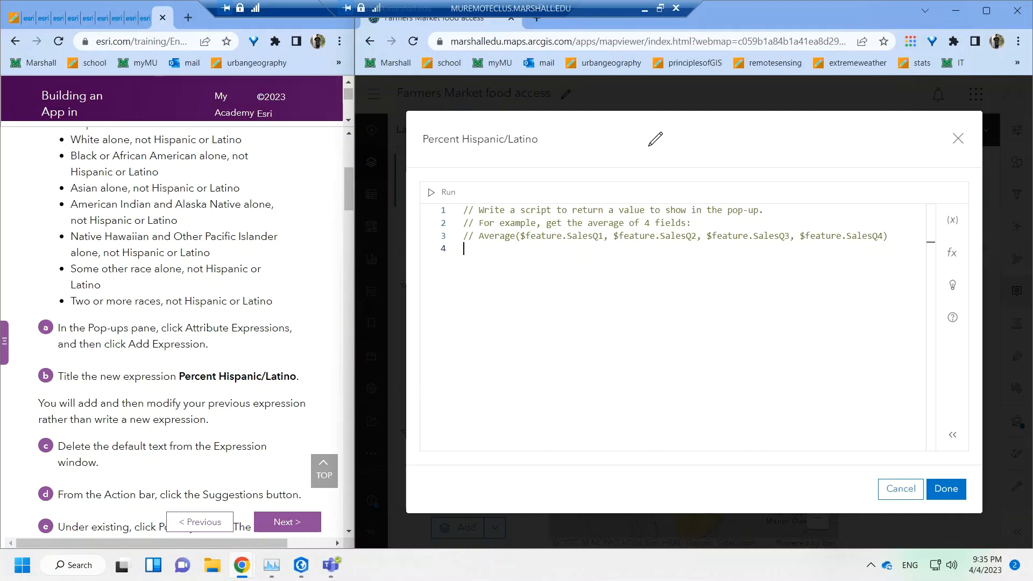
text(a)
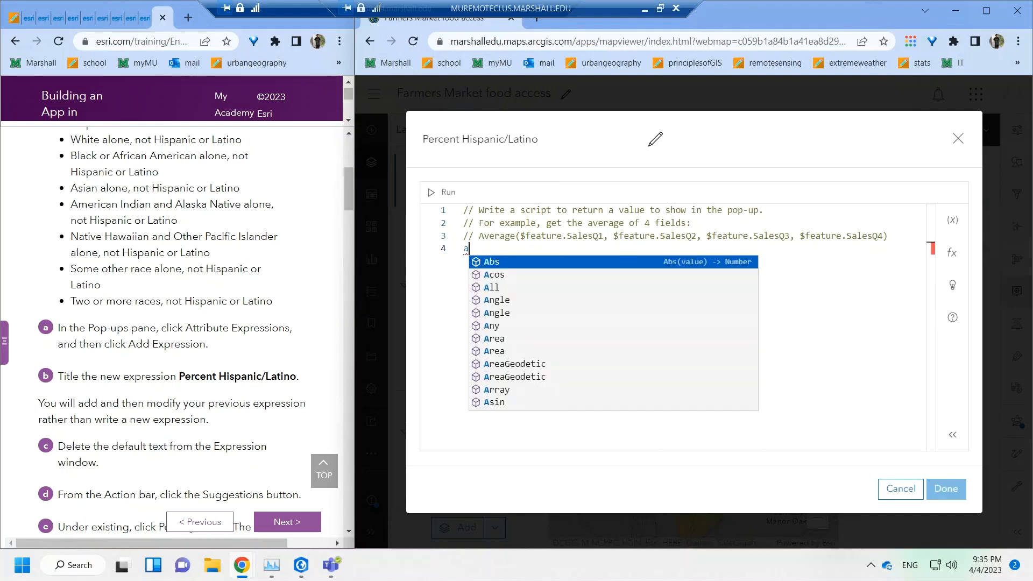
double_click(195, 403)
drag(208, 404, 232, 404)
click(232, 404)
drag(136, 419, 210, 419)
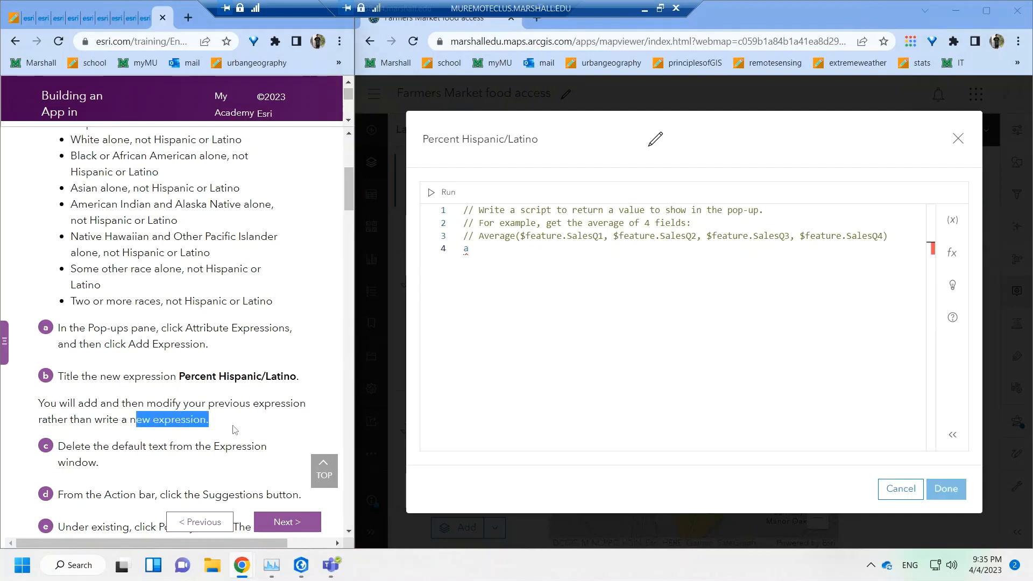
click(257, 419)
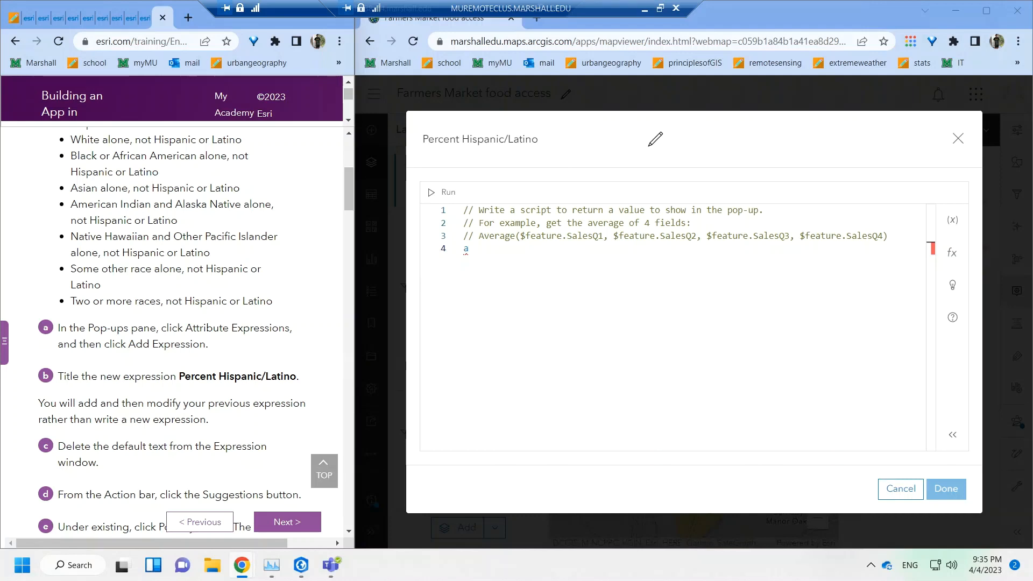
drag(890, 236, 463, 210)
key(ctrl+a)
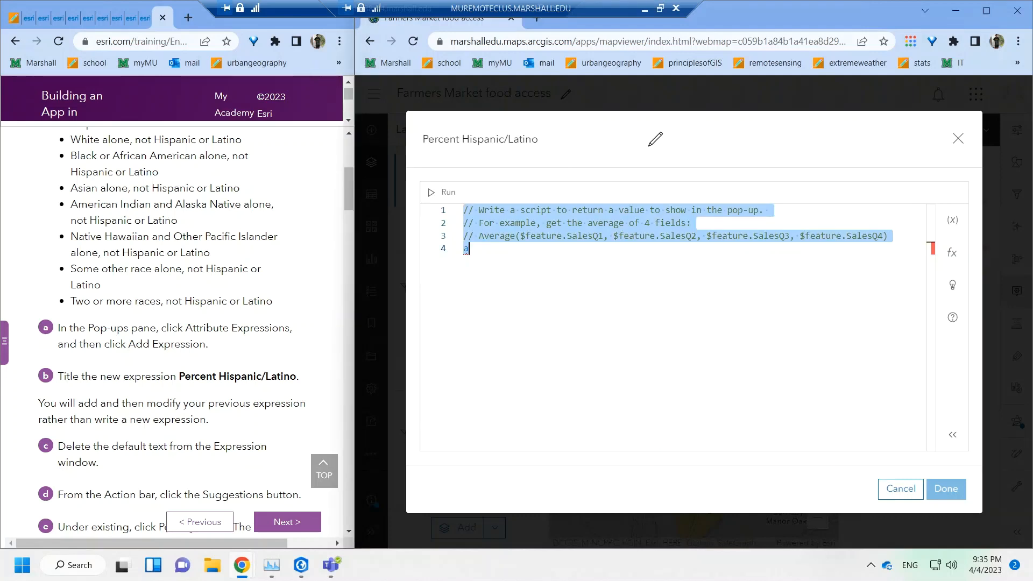
key(BackSpace)
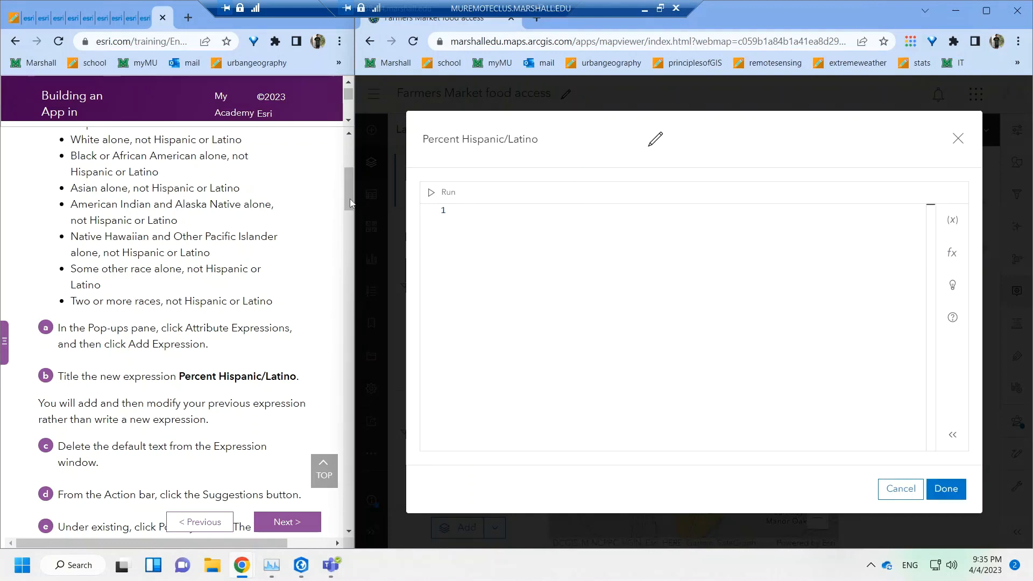
- Insert the existing expression for the poverty rate in the tract where the market is located into the empty code
click(953, 287)
scroll(200, 355, down, 3)
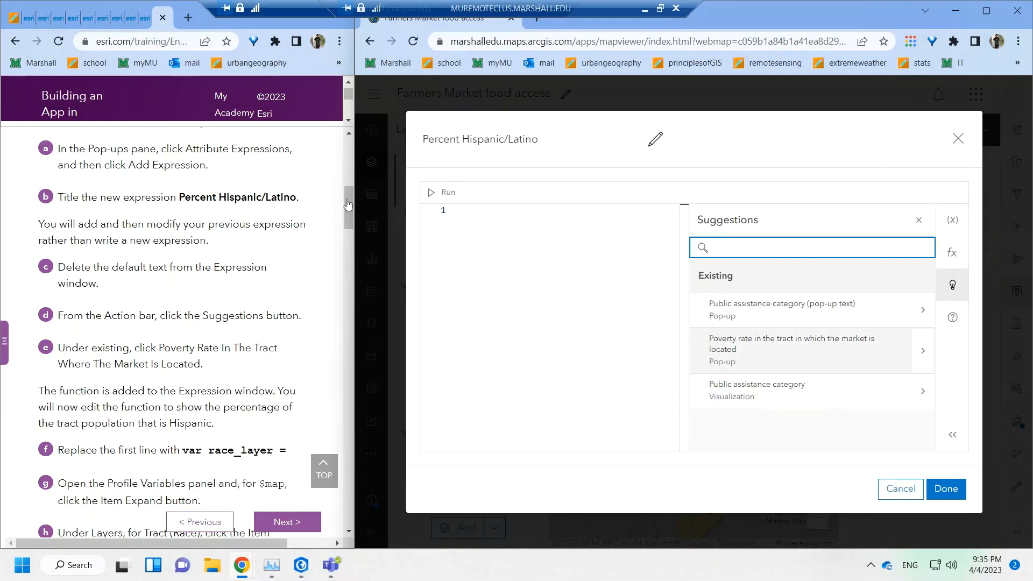
drag(347, 200, 348, 205)
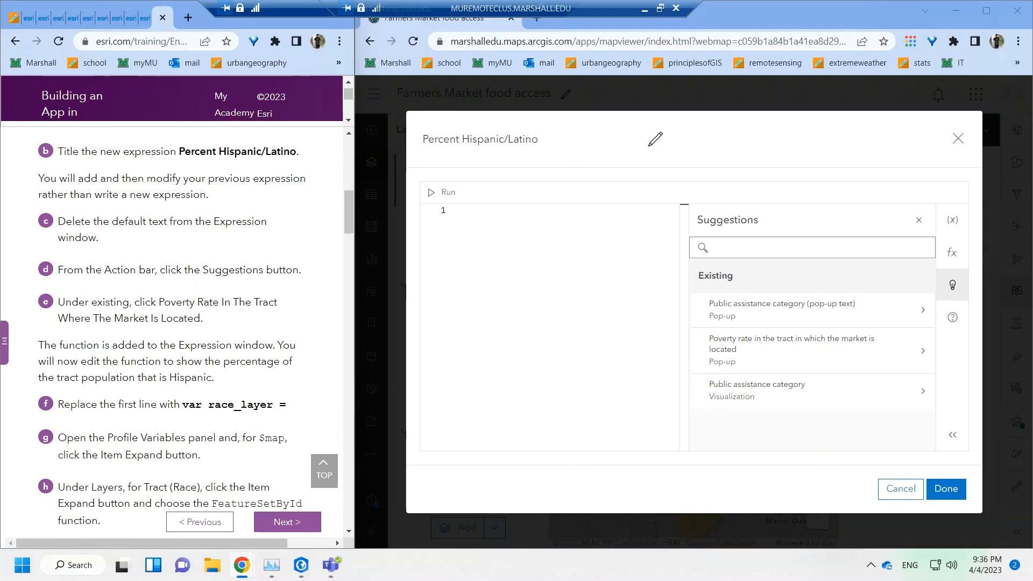
click(736, 355)
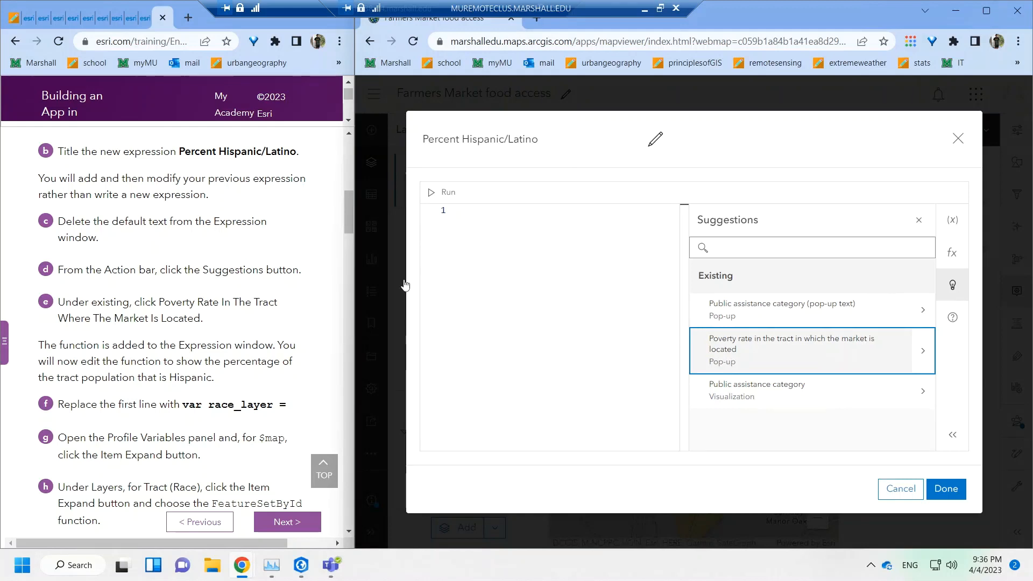
click(924, 355)
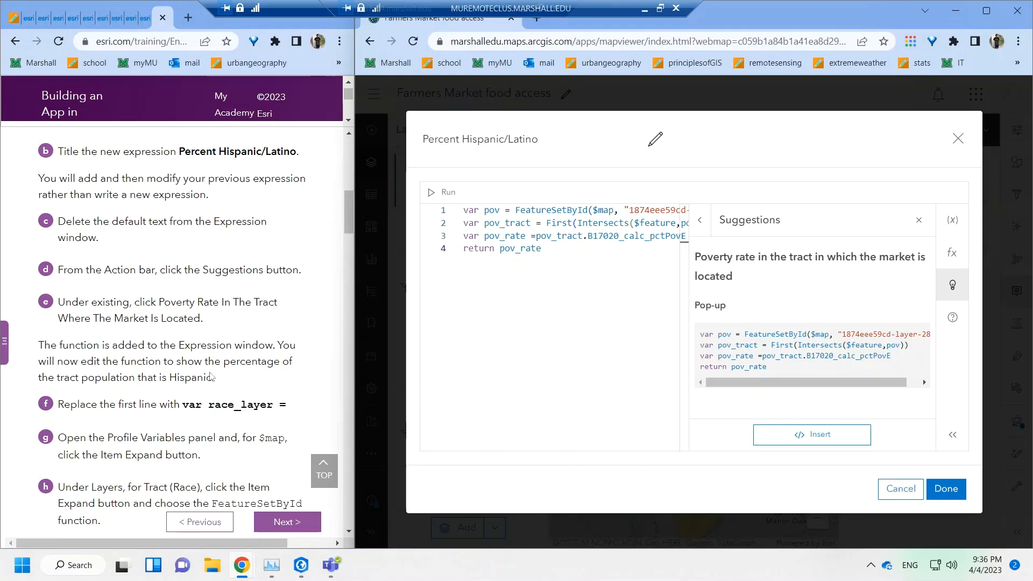
- Rename the variable pov on the first line of the expression to race-layer
click(479, 248)
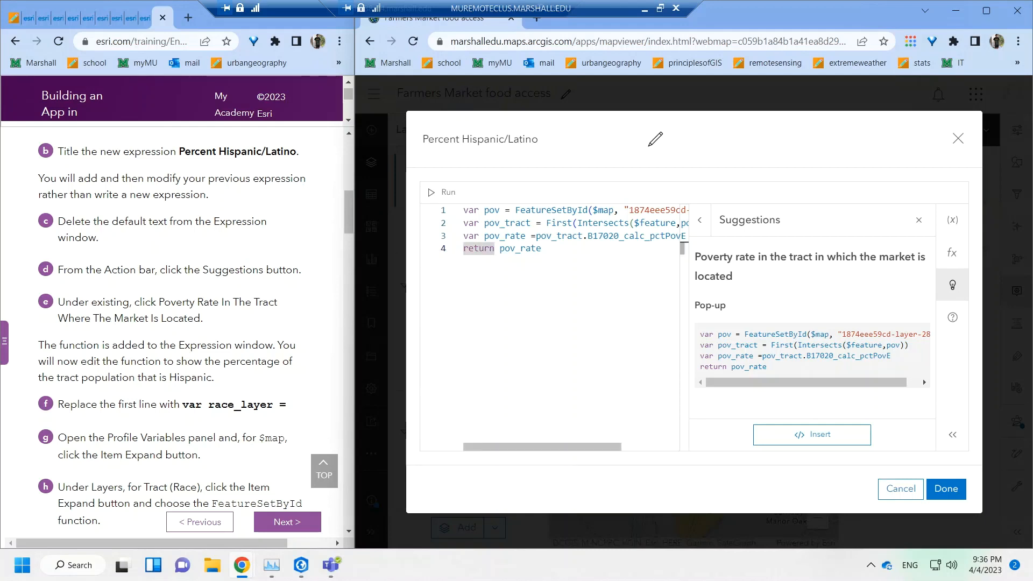
double_click(491, 210)
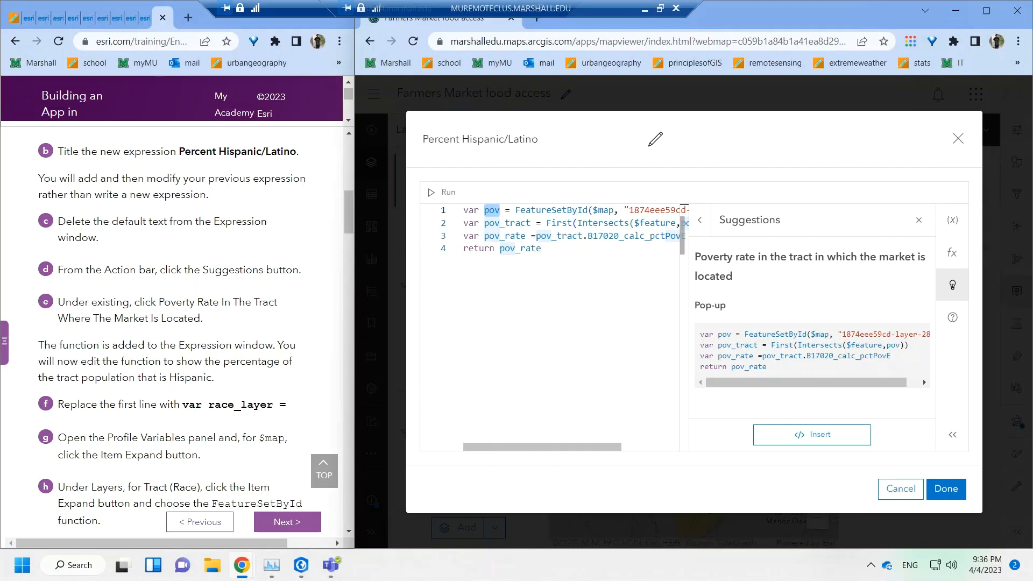
text(race-layer)
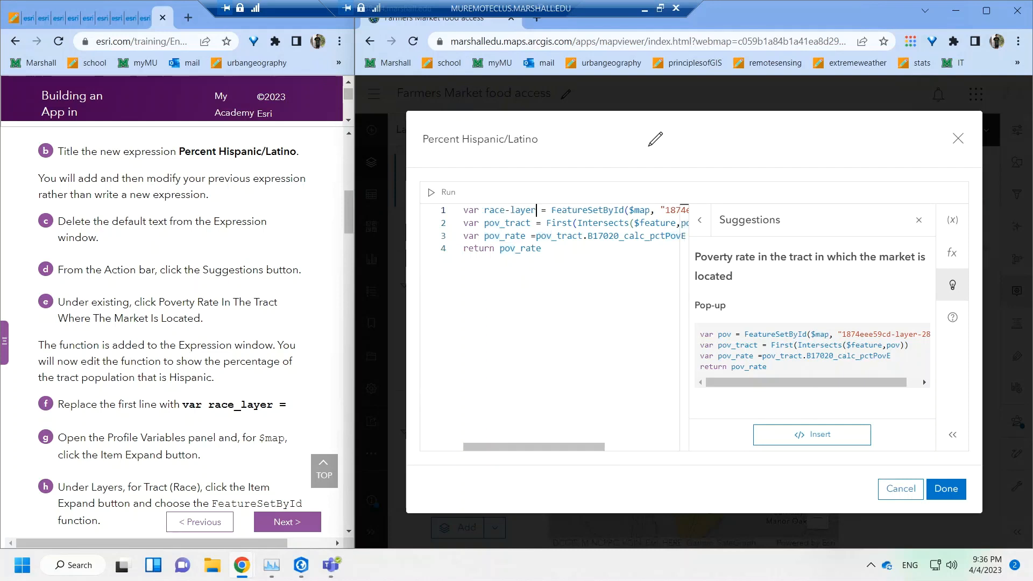
double_click(589, 210)
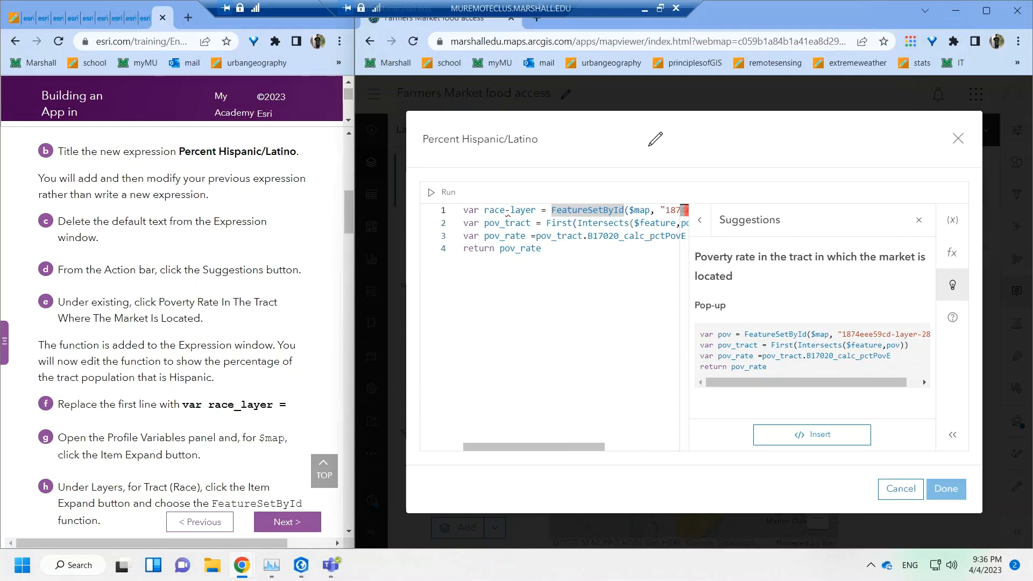
click(505, 210)
key(Delete)
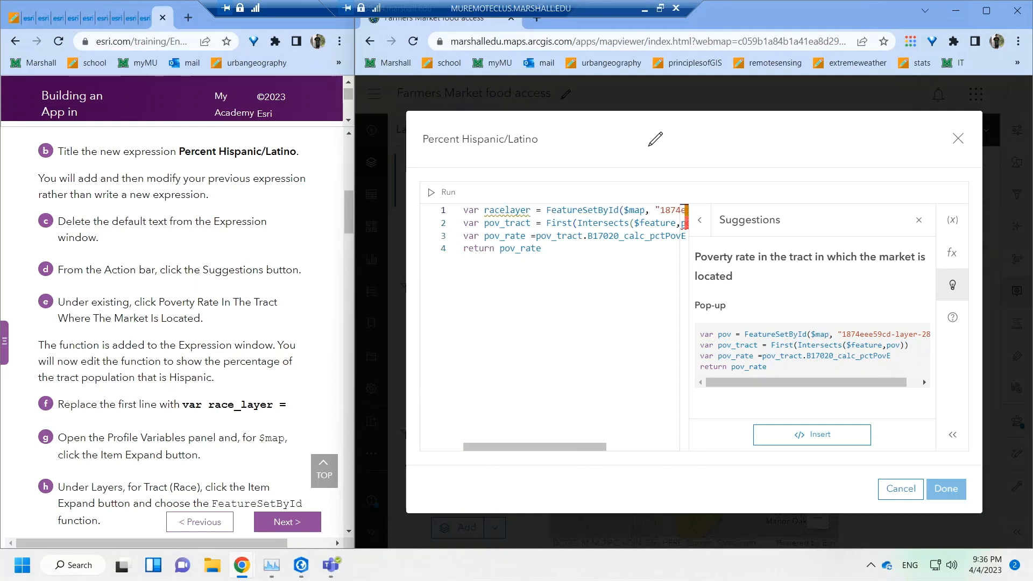
text(_)
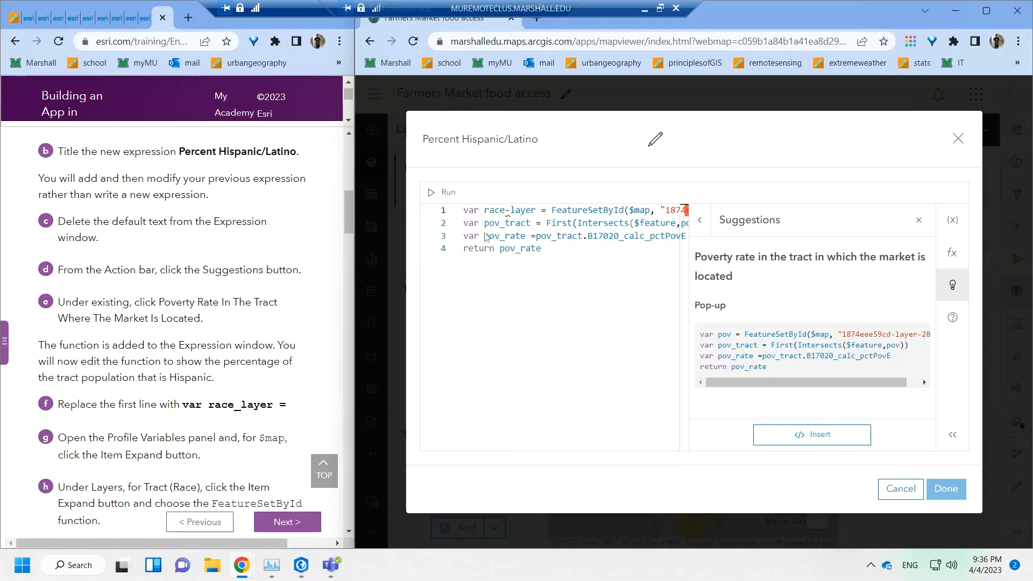
- Delete the quoted poverty layer ID from the first line's FeatureSetById call, keeping $map, the comma and the closing parenthesis
click(552, 236)
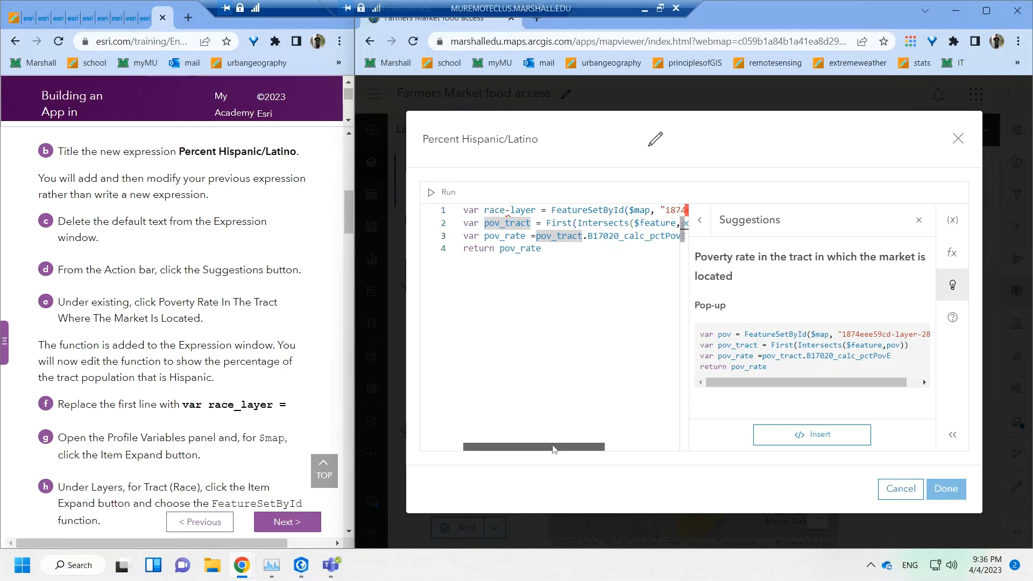
drag(585, 447, 634, 453)
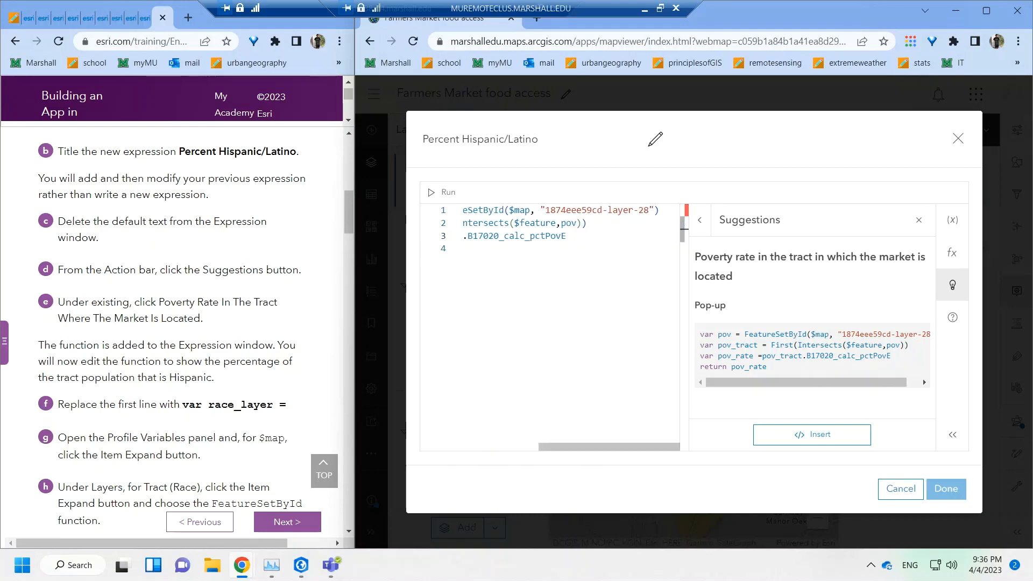
drag(540, 211, 655, 210)
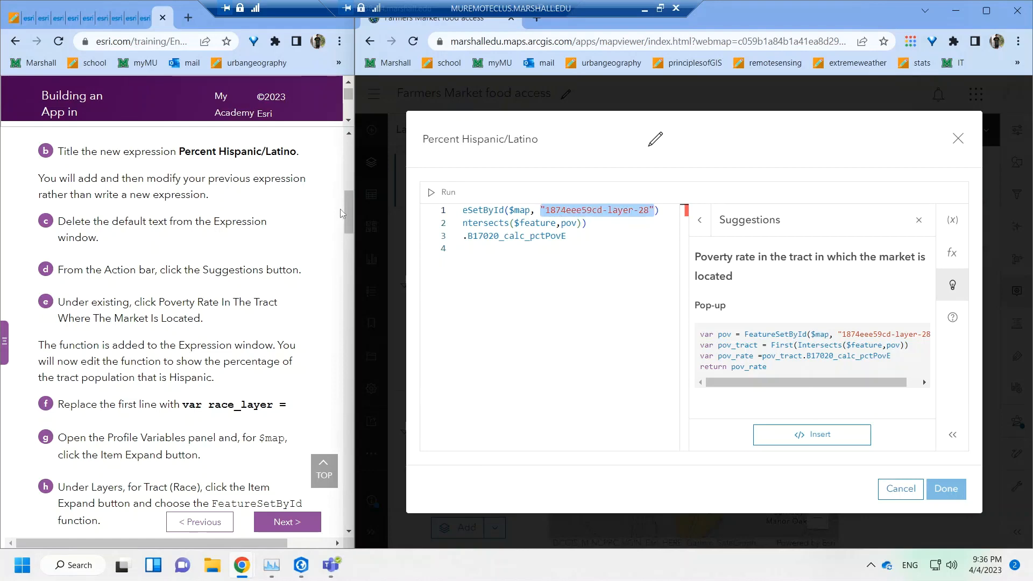
drag(350, 205, 350, 223)
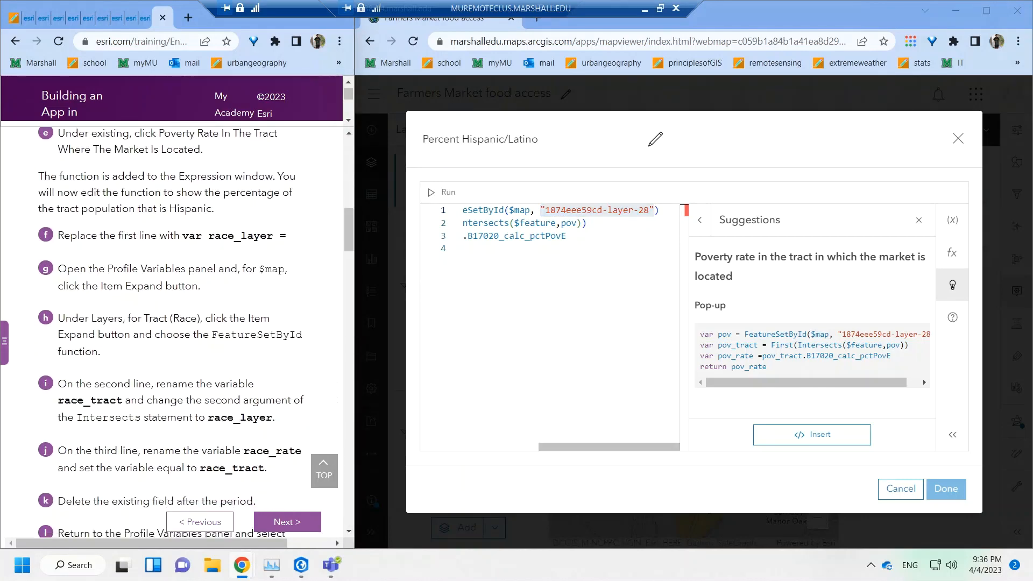
triple_click(620, 210)
click(537, 211)
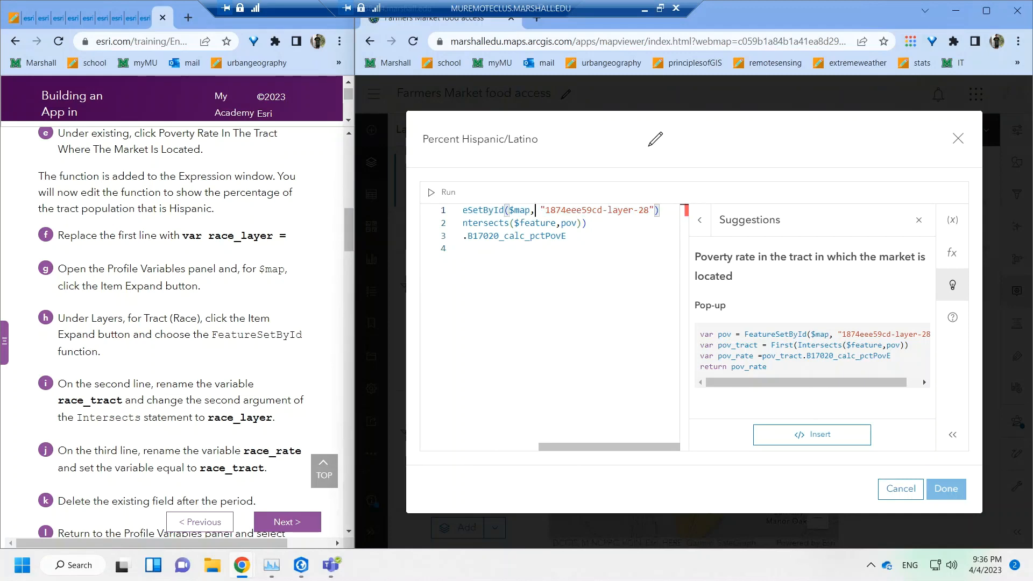
click(520, 210)
click(545, 210)
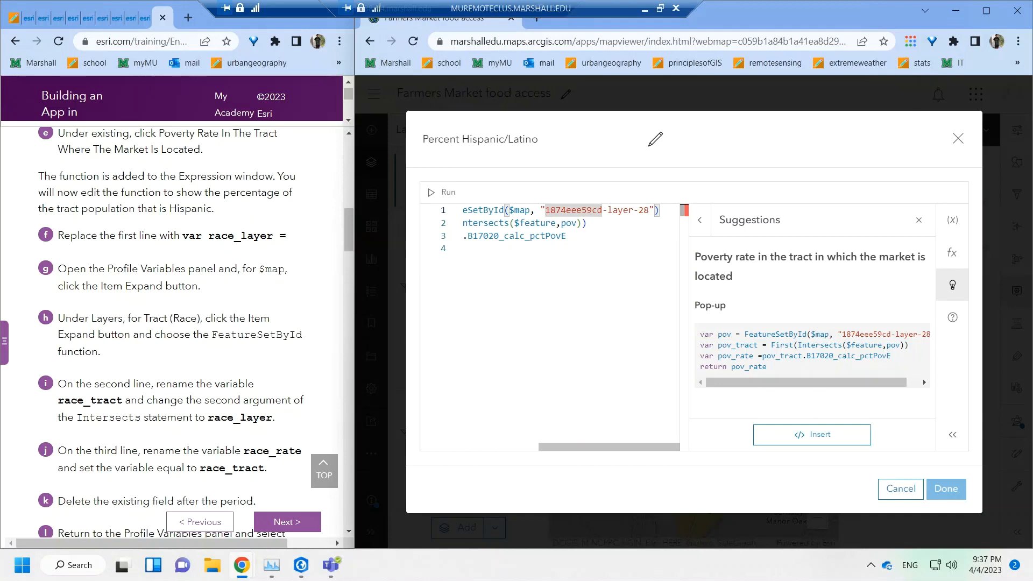
click(655, 210)
key(BackSpace)
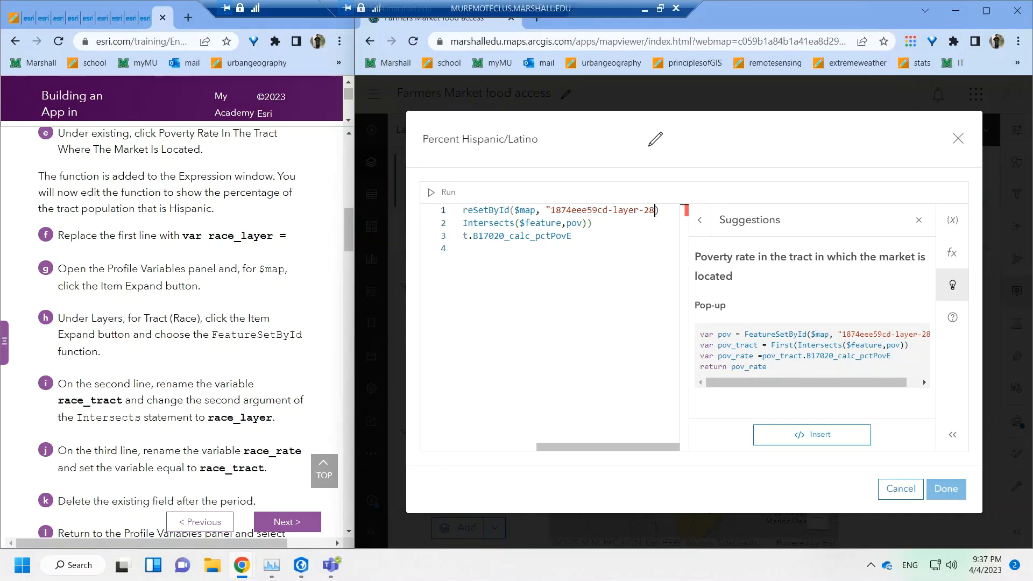
key(BackSpace)
key(BackSpace)
key(BackSpace)
key(BackSpace)
key(BackSpace)
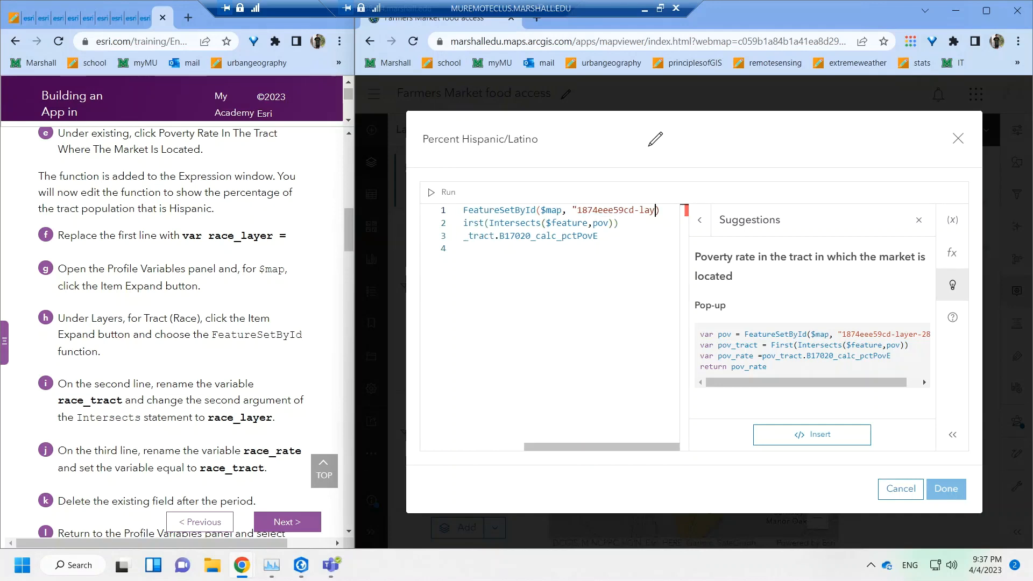
key(BackSpace)
key(BackSpace)
key(BackSpace)
key(BackSpace)
key(BackSpace)
key(BackSpace)
key(BackSpace)
key(BackSpace)
key(BackSpace)
key(BackSpace)
key(BackSpace)
key(BackSpace)
key(BackSpace)
key(BackSpace)
key(BackSpace)
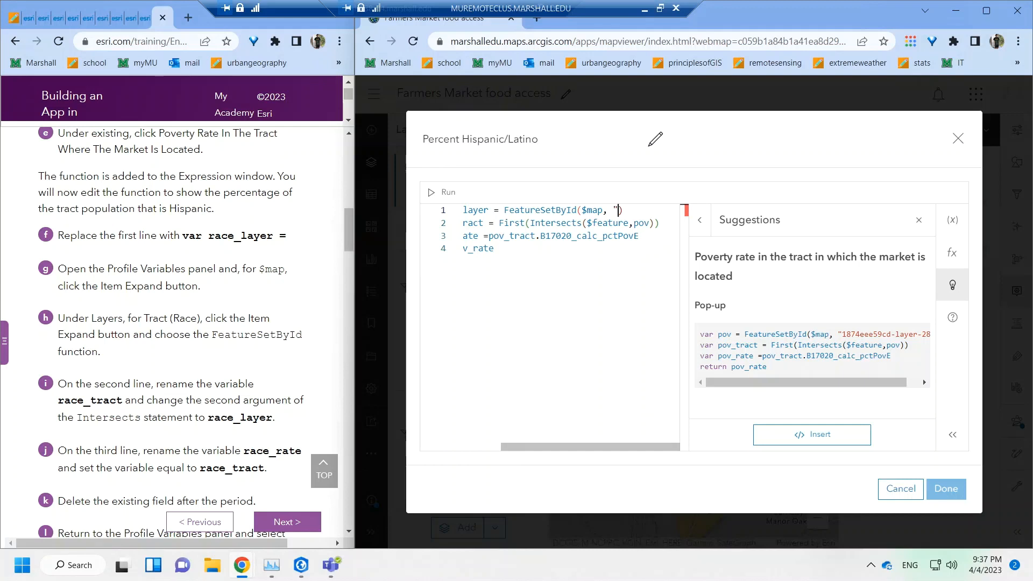
key(BackSpace)
key(BackSpace)
key(Delete)
key(BackSpace)
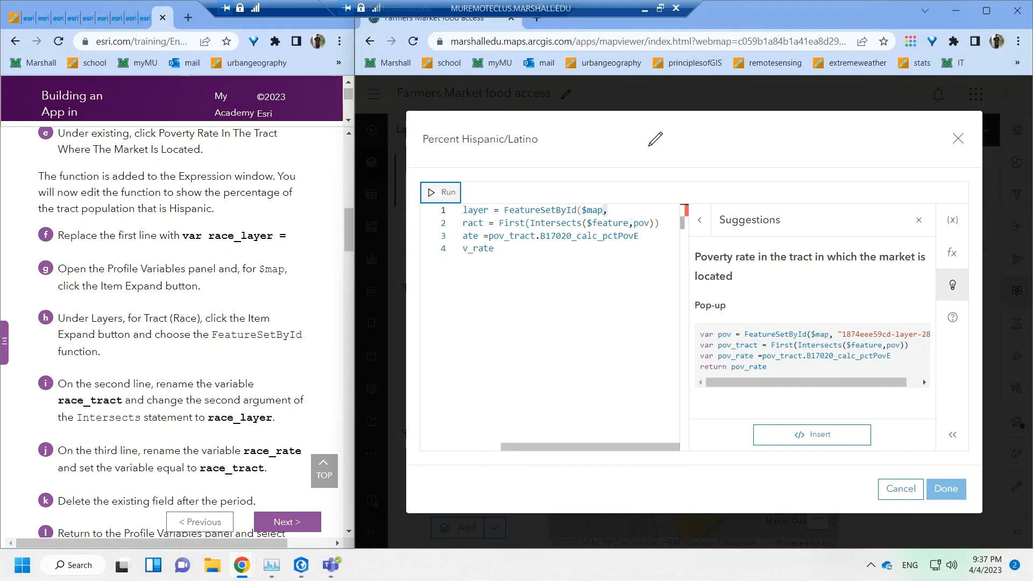
text())
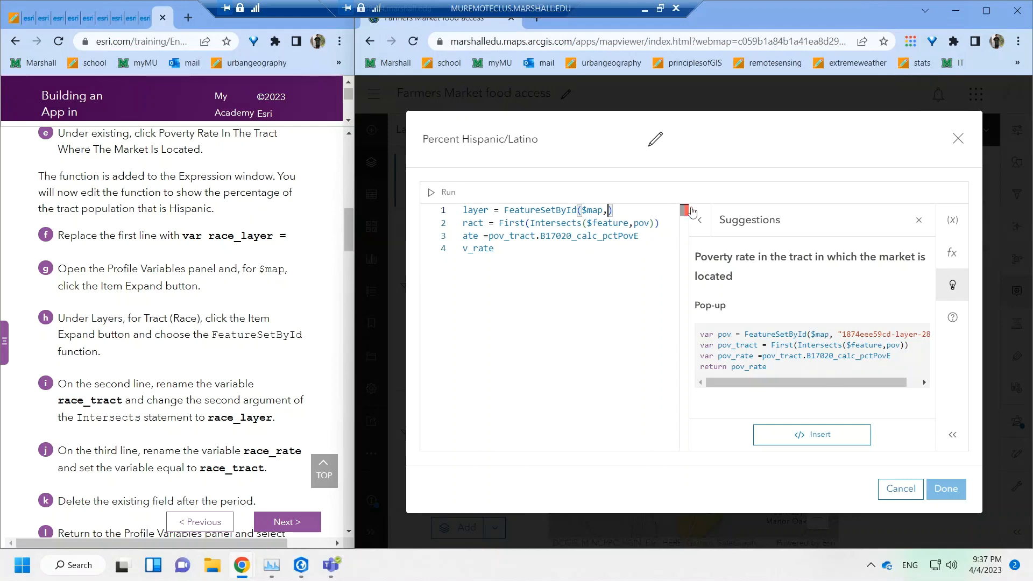
- Insert the Tract (race) layer's FeatureSetById function from the $map profile variables after the comma on the first line
click(704, 219)
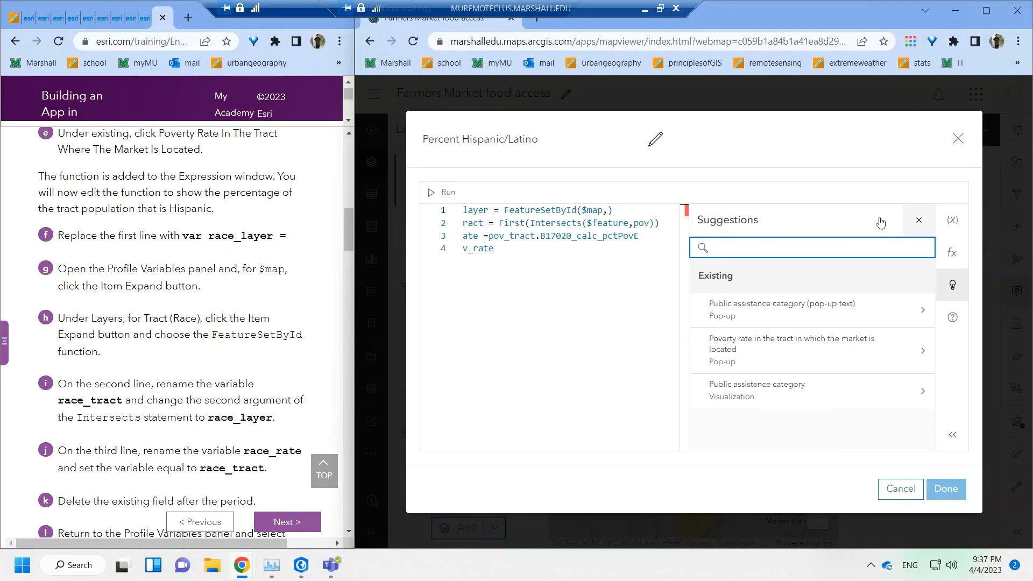
click(919, 220)
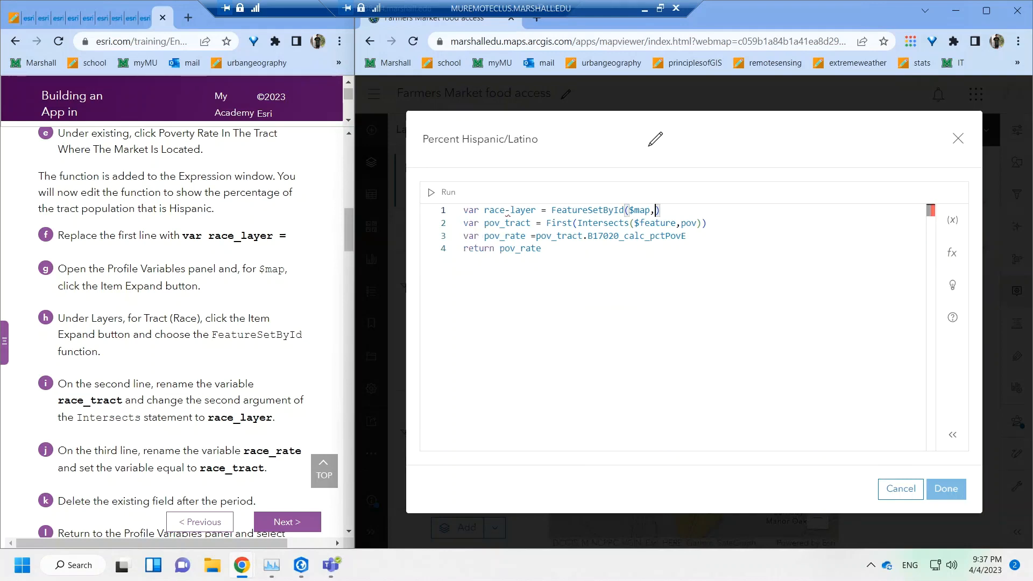
click(952, 221)
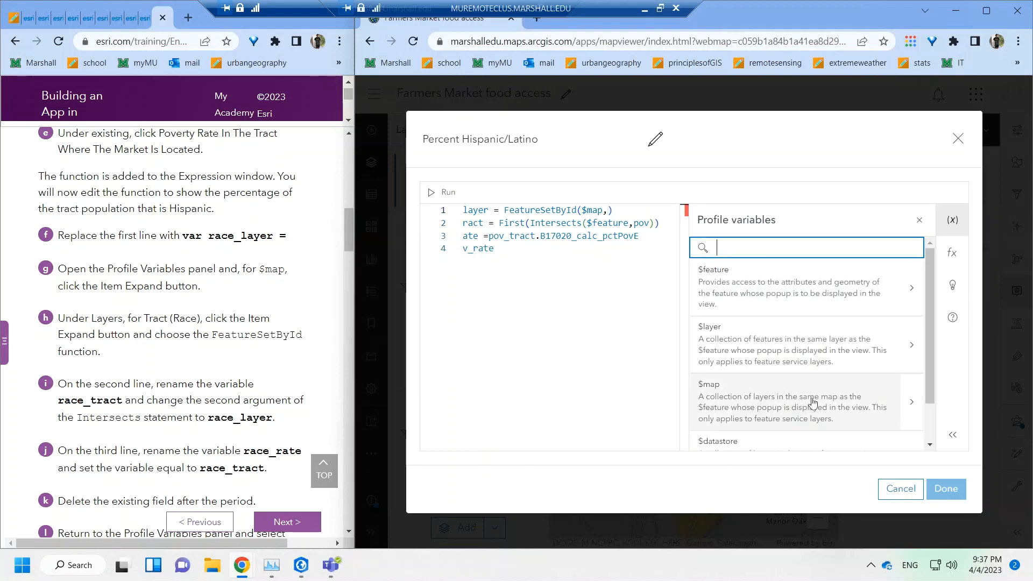
click(911, 402)
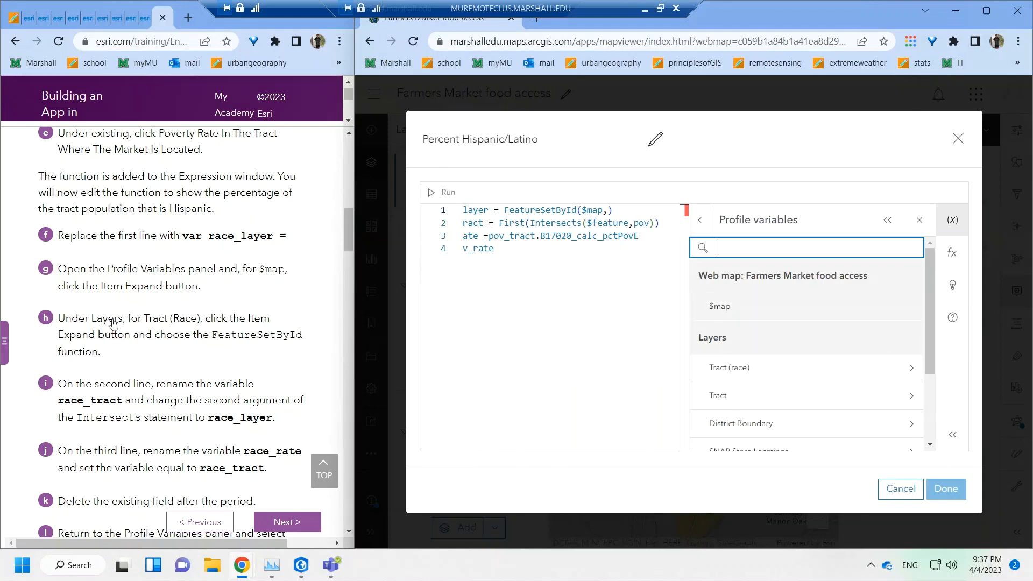
click(911, 368)
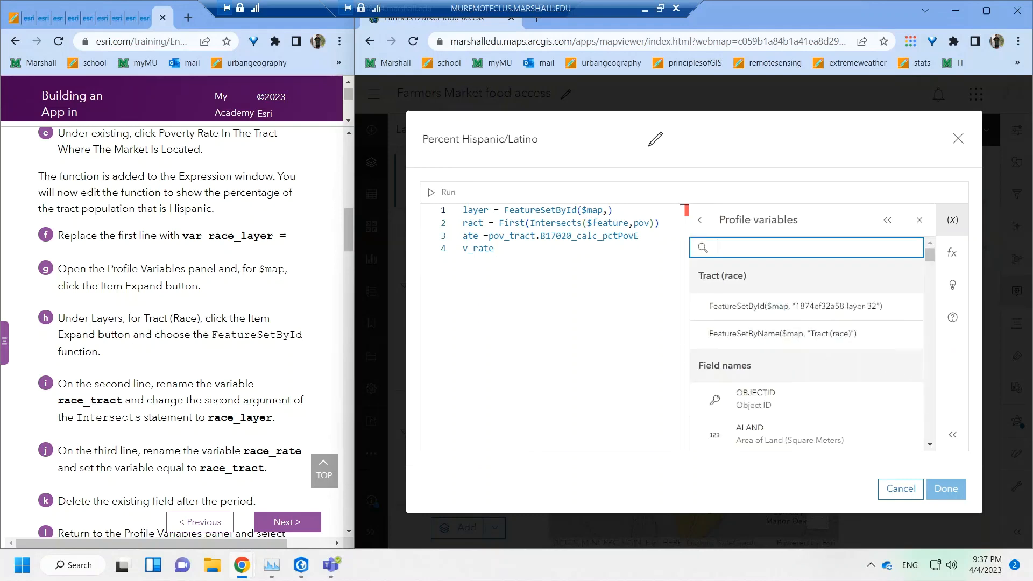
click(738, 311)
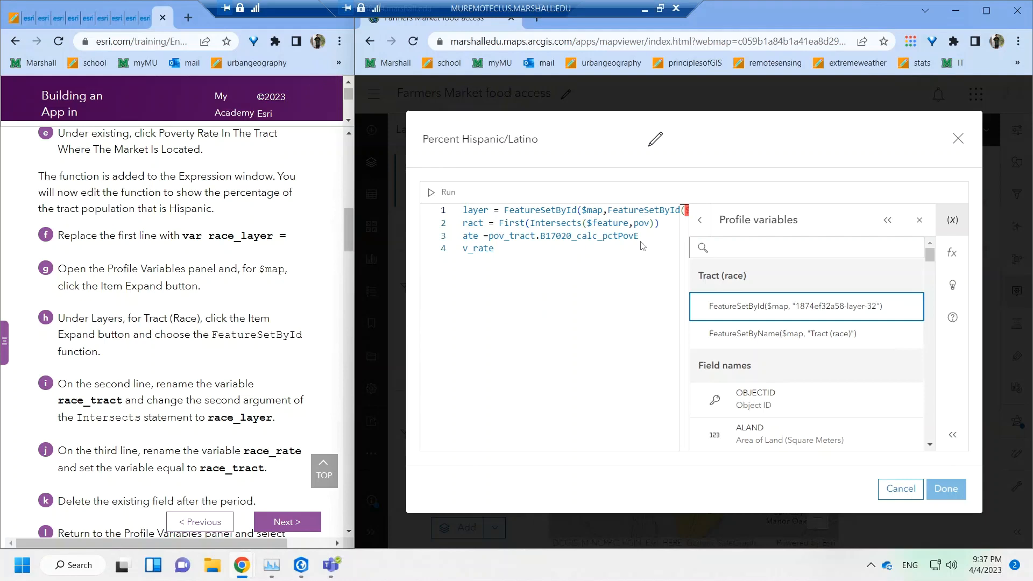
- Rename the variable on the expression's second line to race_tract, with the map's browser window maximized
click(486, 223)
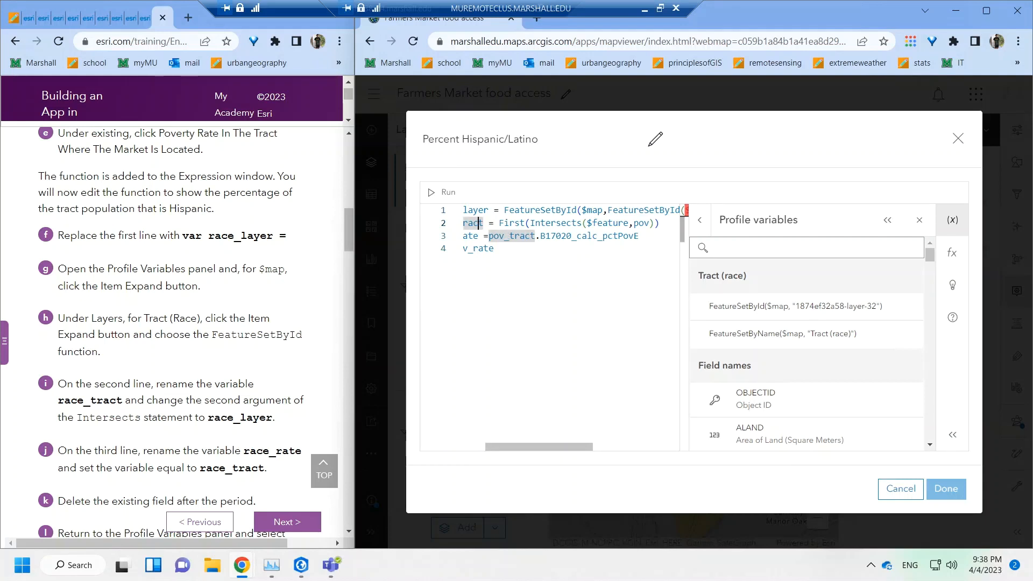
text(e)
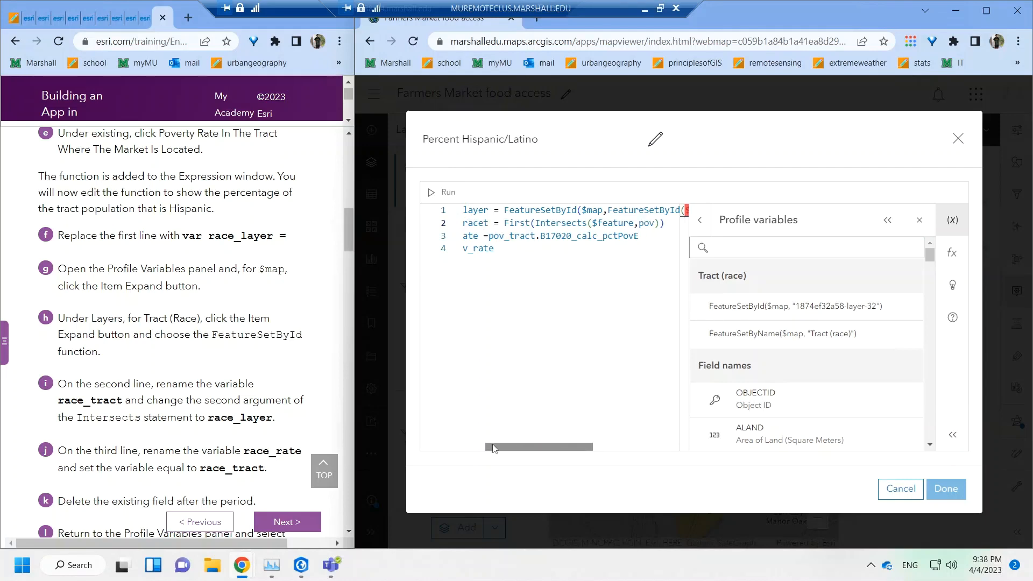
click(472, 448)
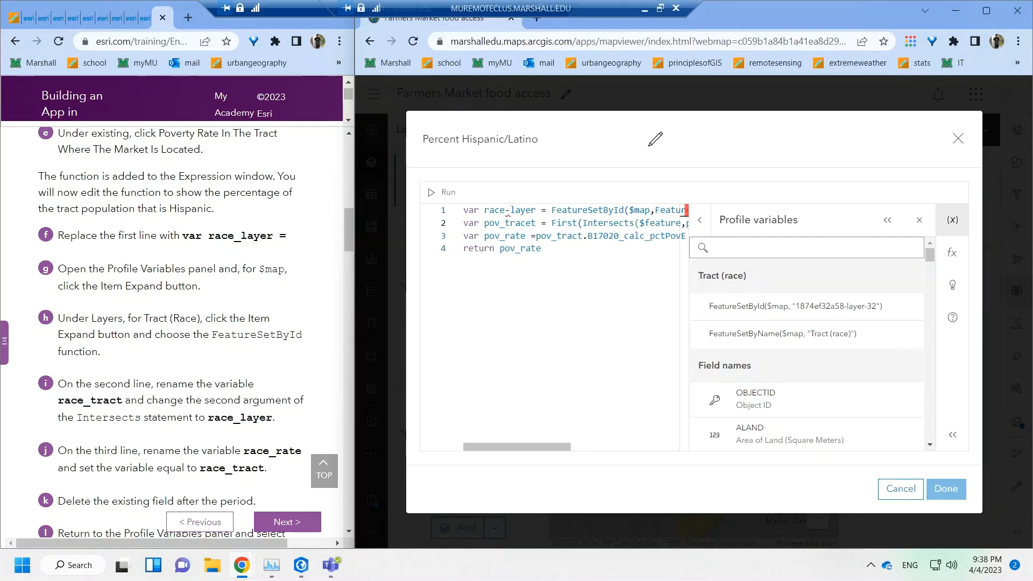
double_click(510, 223)
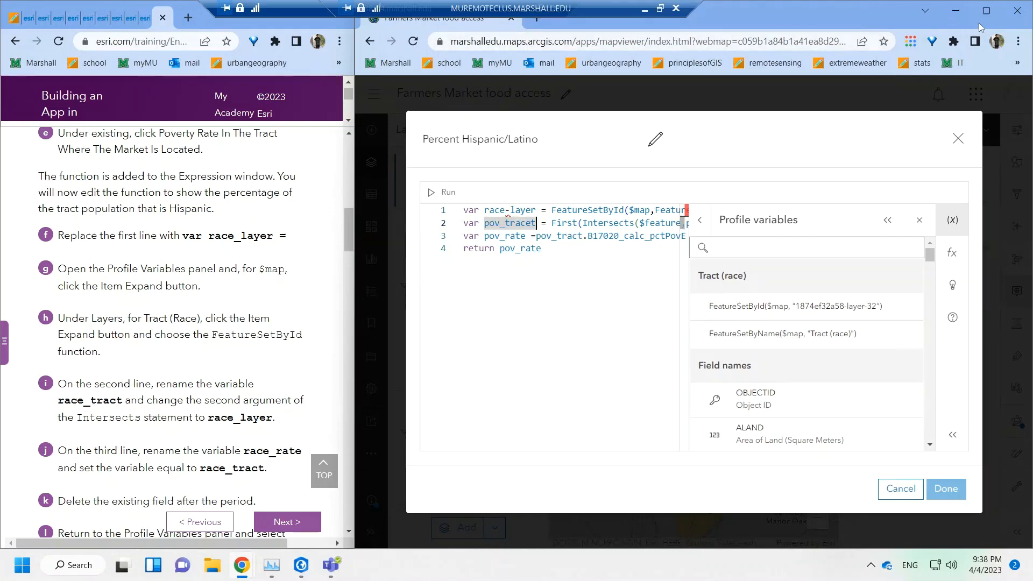
key(super+Up)
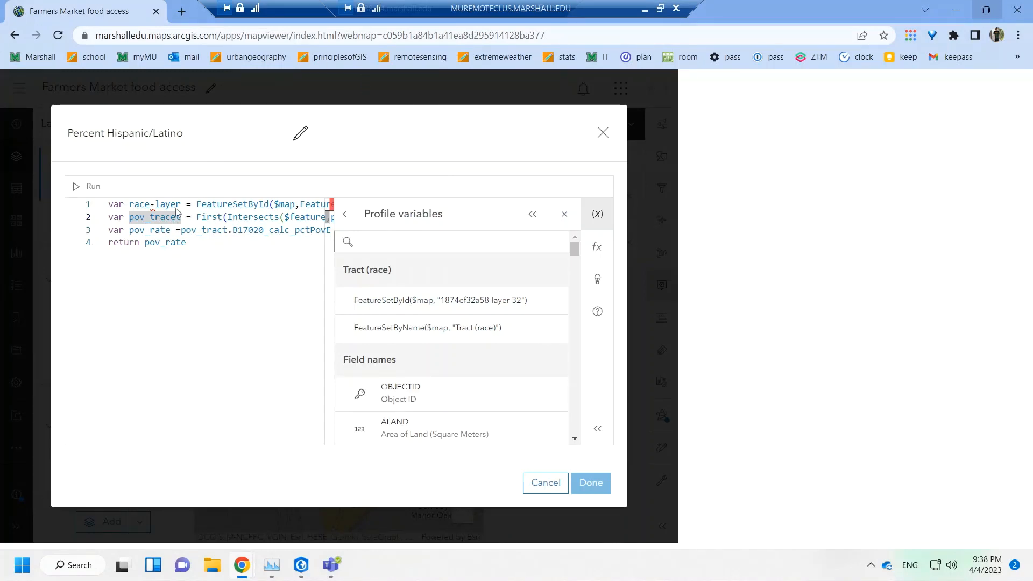
text(ra)
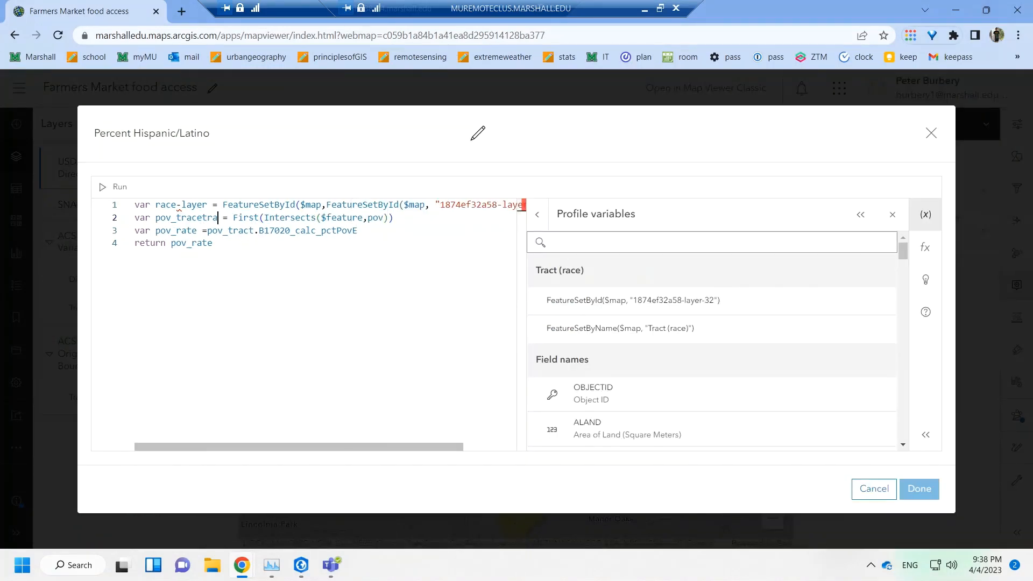
key(shift+Left)
key(shift+Left)
key(shift+Left)
key(shift+Left)
key(shift+Left)
key(shift+Left)
key(shift+Left)
key(shift+Left)
key(shift+Left)
key(shift+Left)
key(shift+Left)
key(shift+Left)
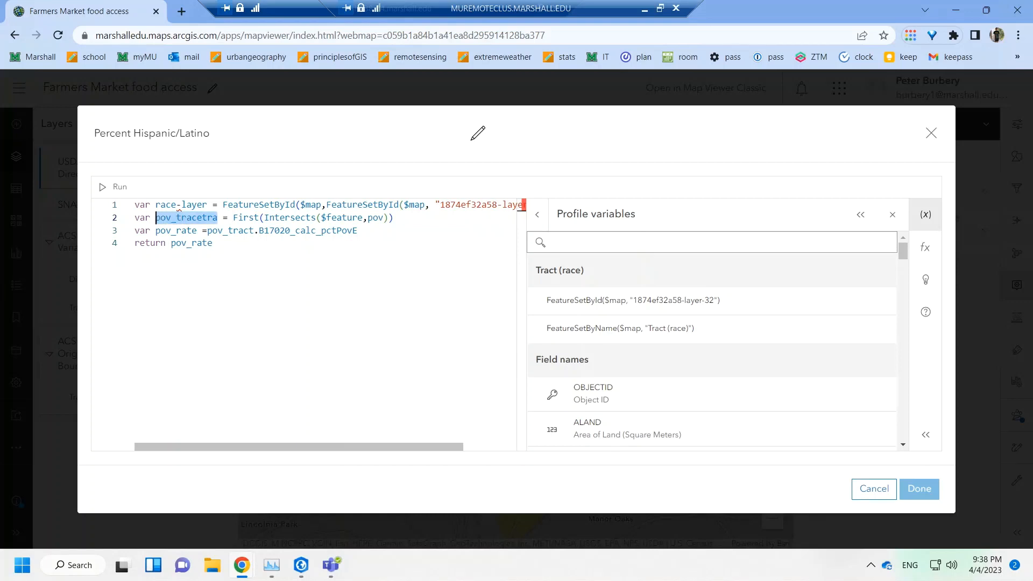
text(race)
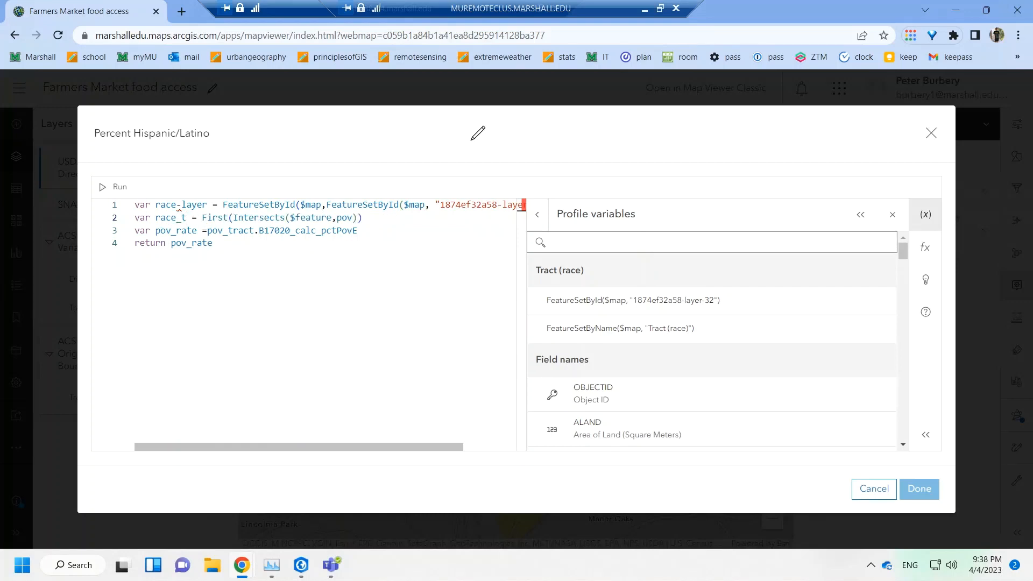
- Correct the first line's variable name to race_layer as the exercise instructions spell it, undoing the accidental deletion across the lines
mouse_move(241, 565)
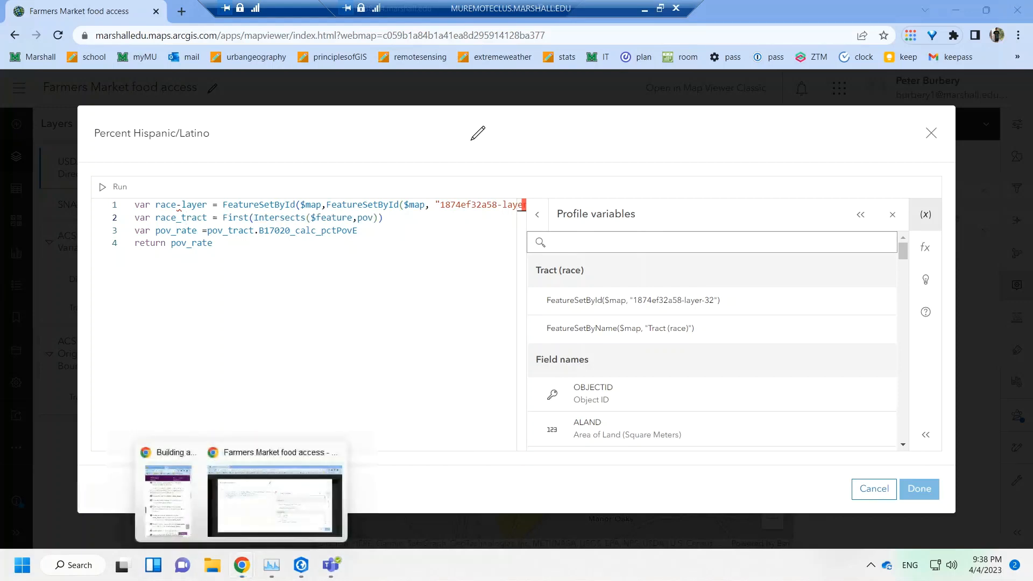
click(177, 506)
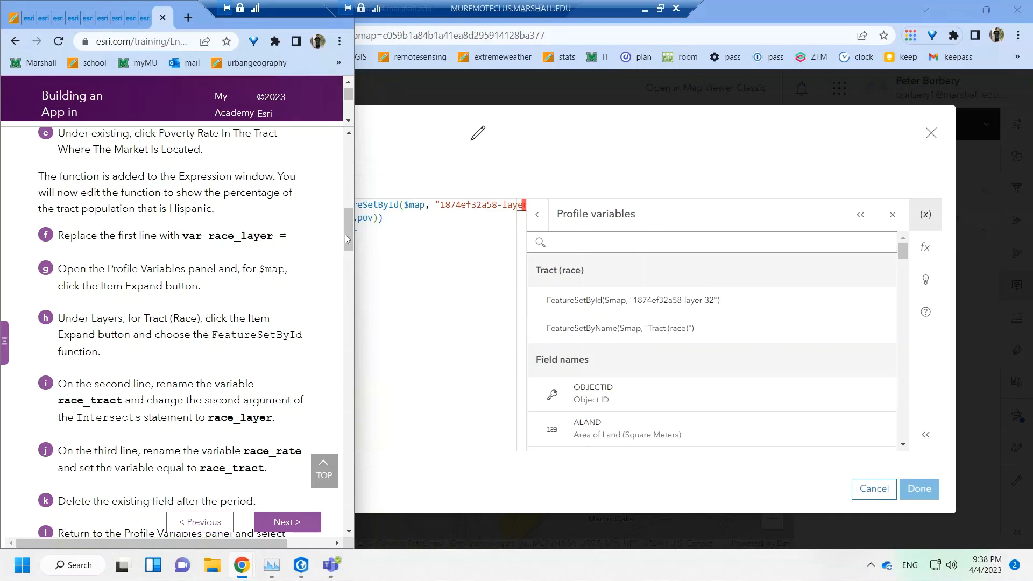
click(360, 246)
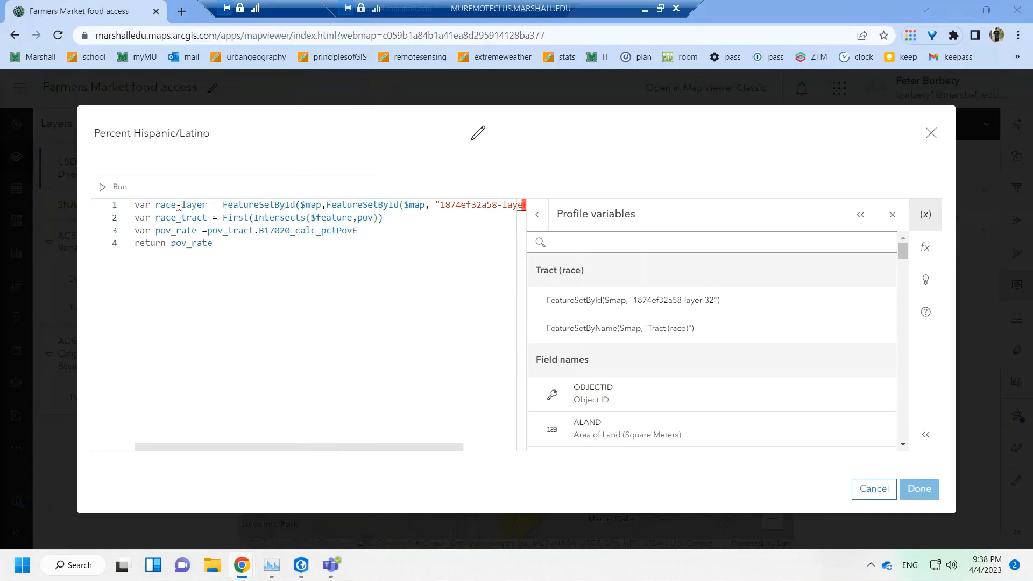
click(208, 231)
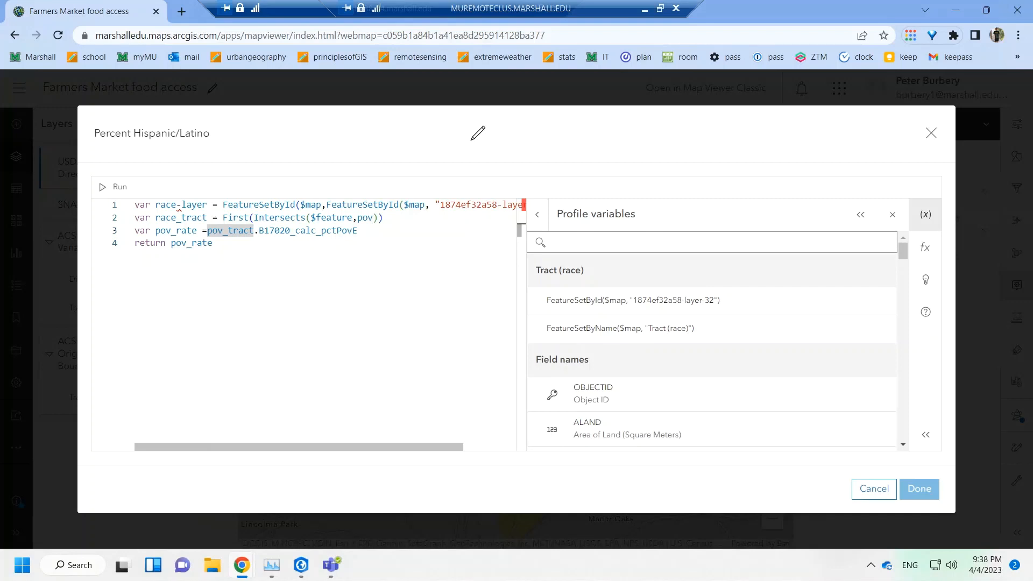
shift+click(180, 205)
key(BackSpace)
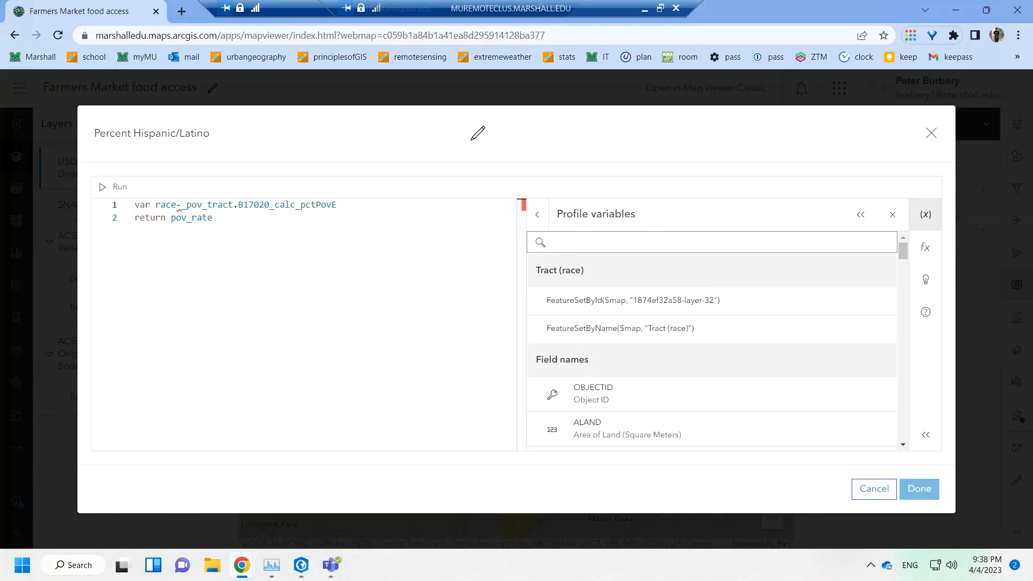
key(ctrl+z)
key(ctrl+z)
key(ctrl+z)
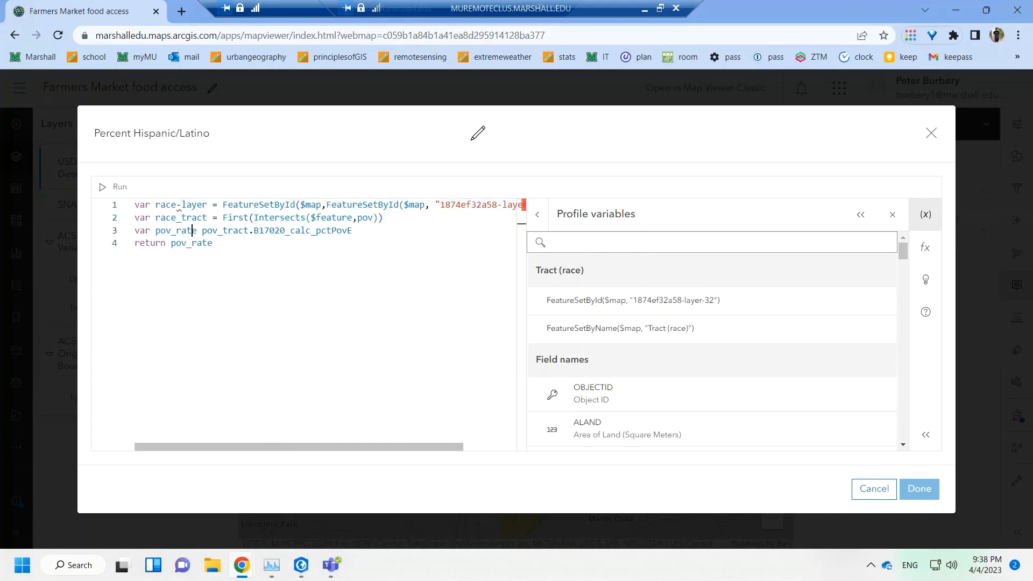
key(ctrl+z)
- Check the exercise instructions and replace the second argument of the Intersects call on the second line with race_layer
mouse_move(241, 565)
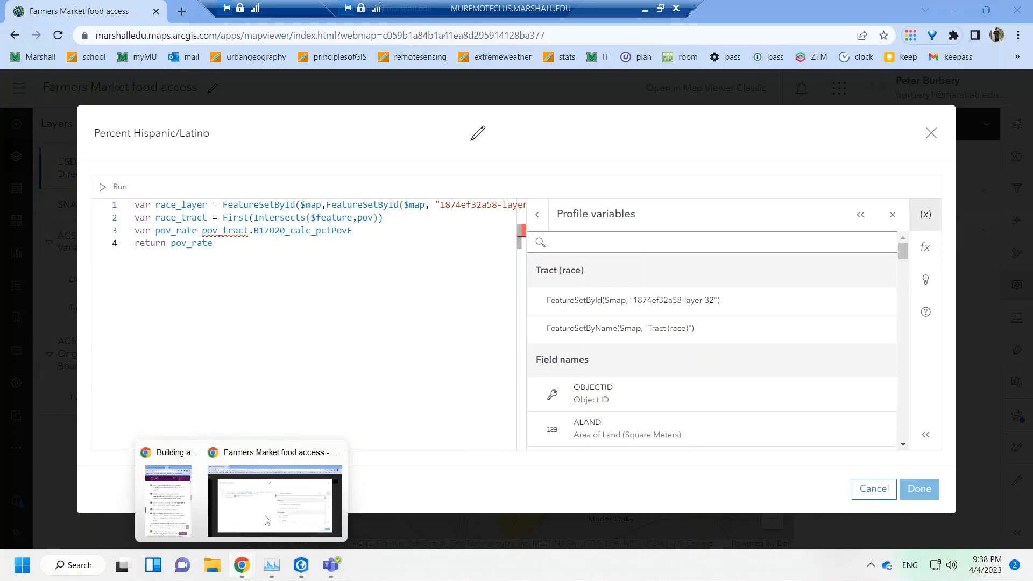
click(163, 509)
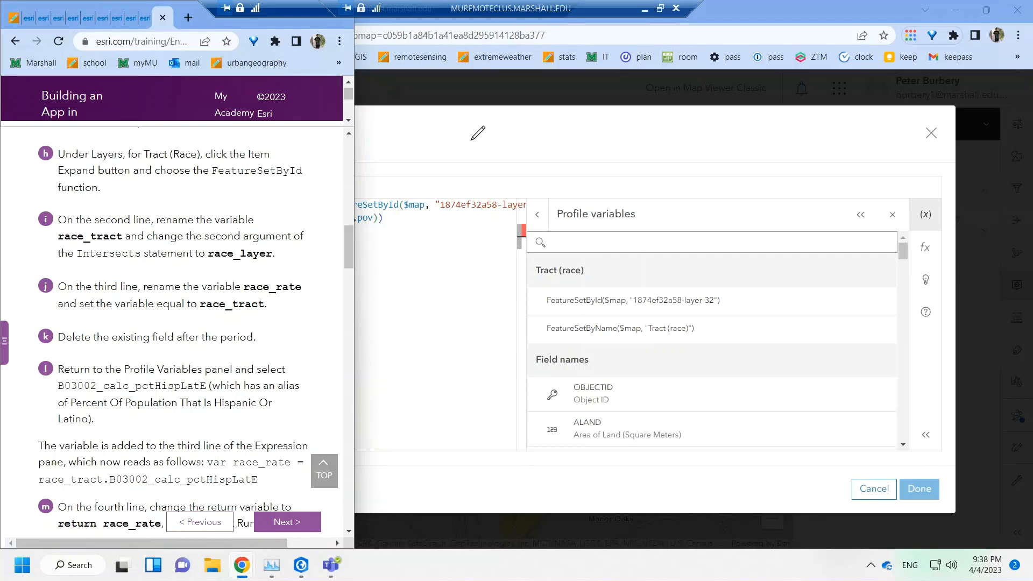
click(401, 264)
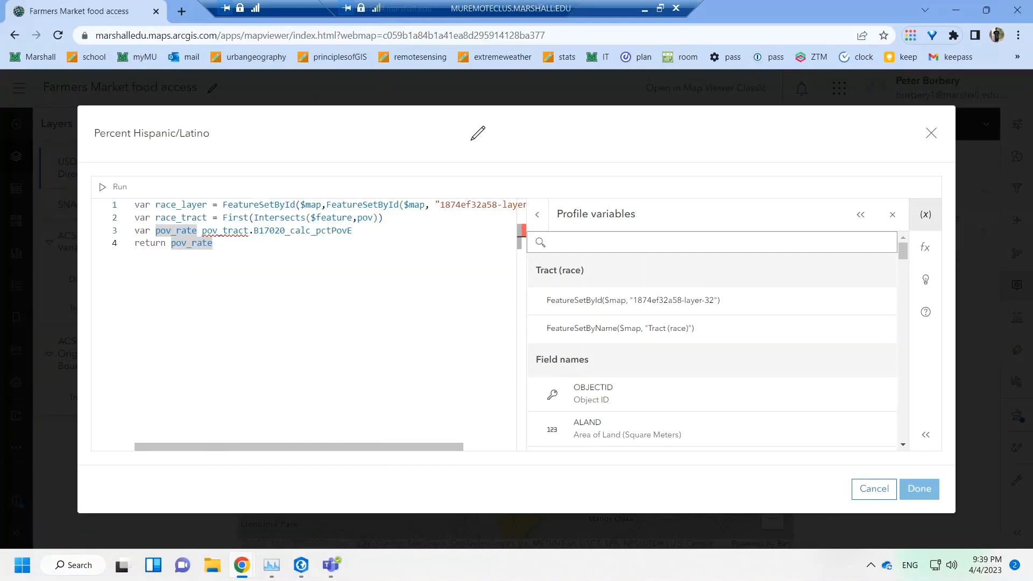
double_click(366, 217)
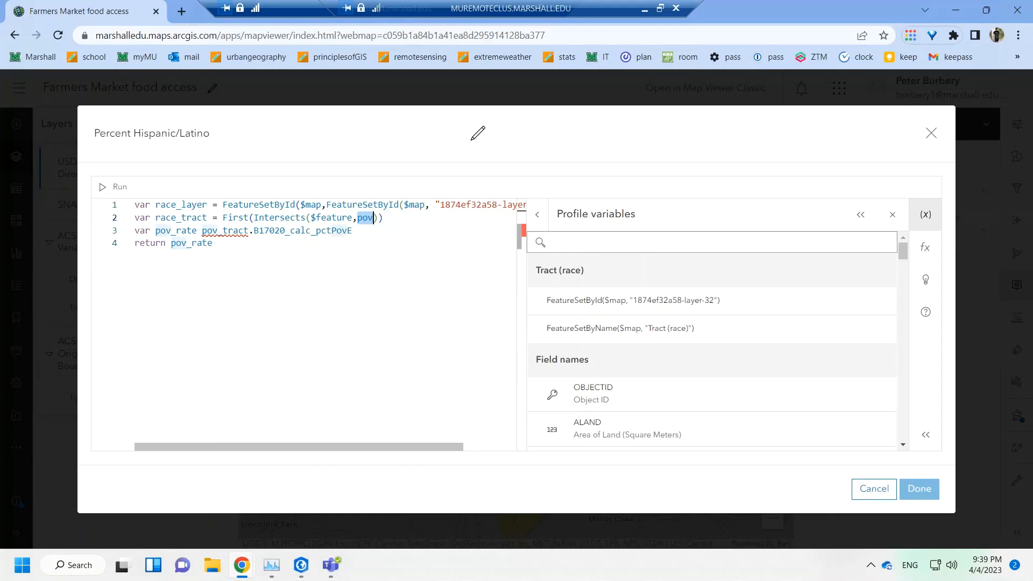
text(race)
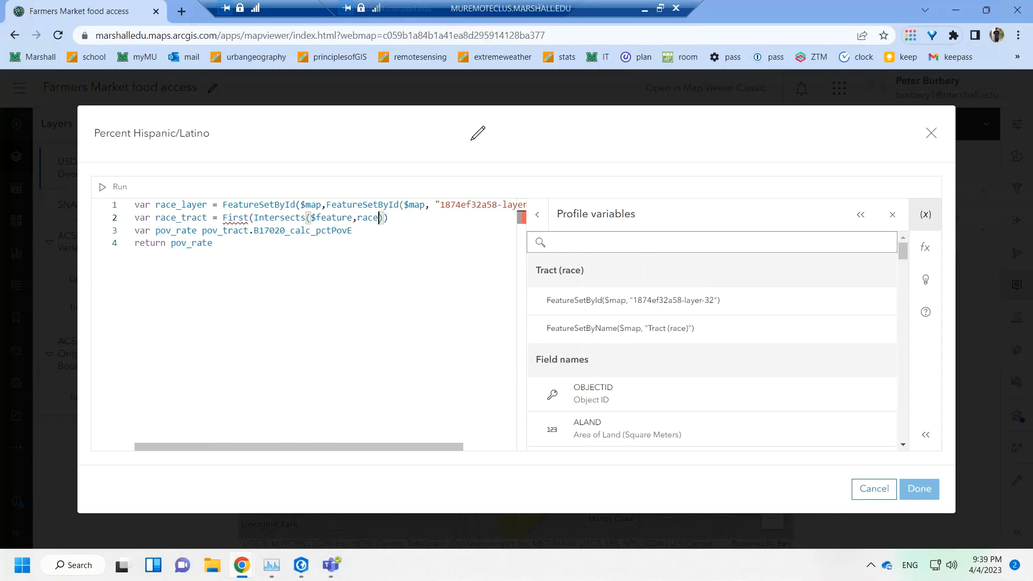
text(_)
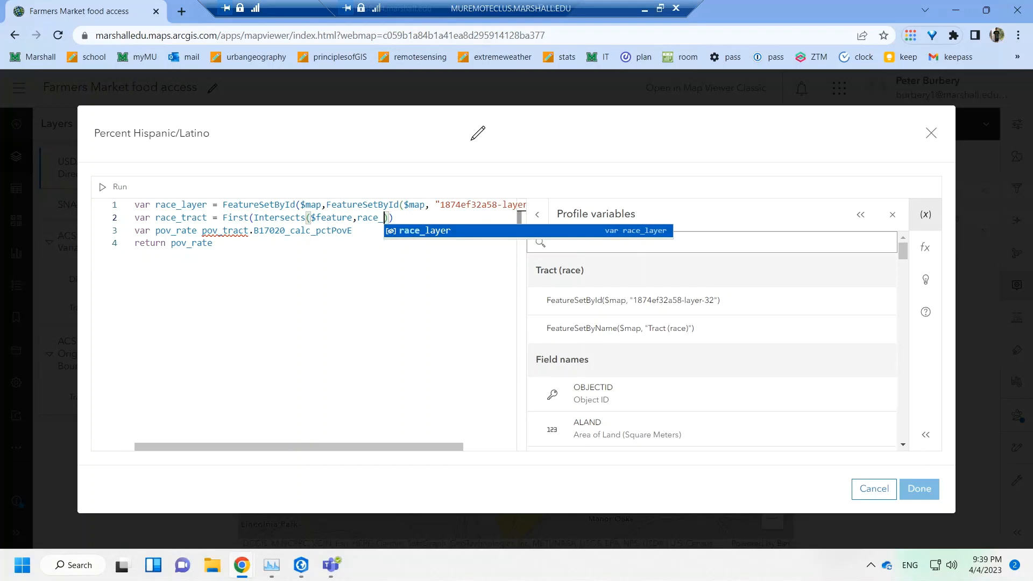
- Complete the second argument of the Intersects function on line 2 as race_layer and consult the exercise instructions
key(Return)
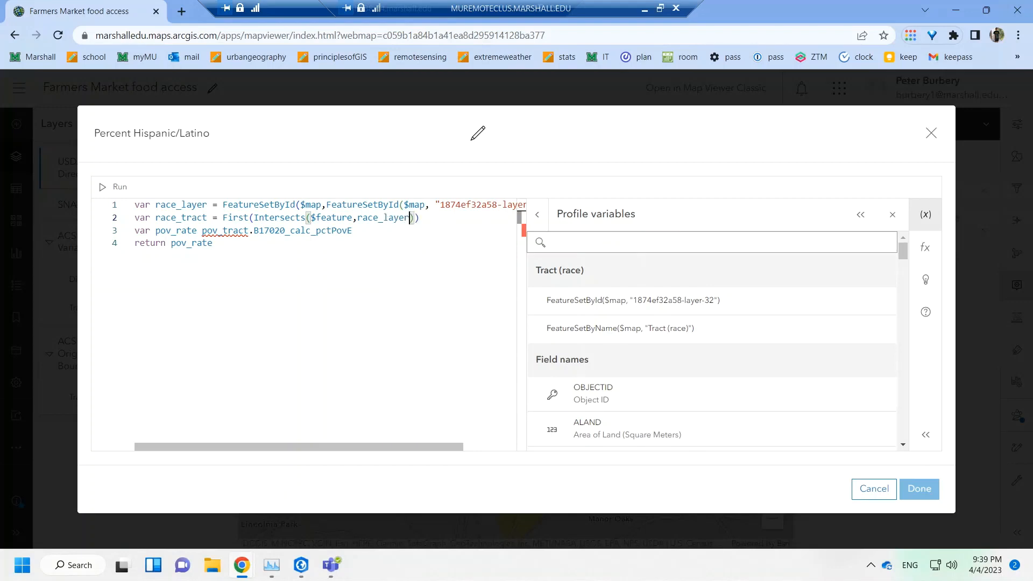
mouse_move(241, 564)
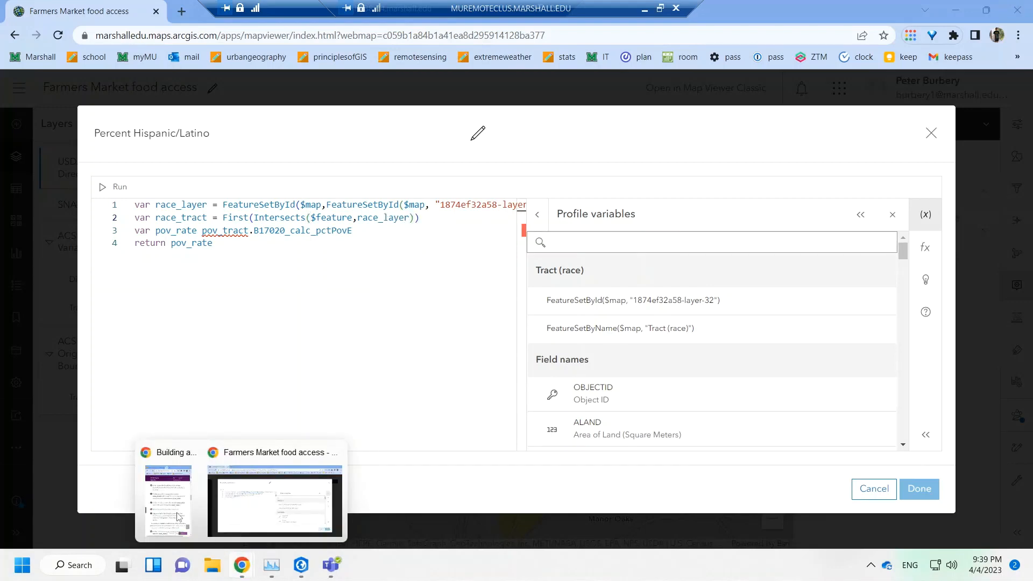
click(160, 491)
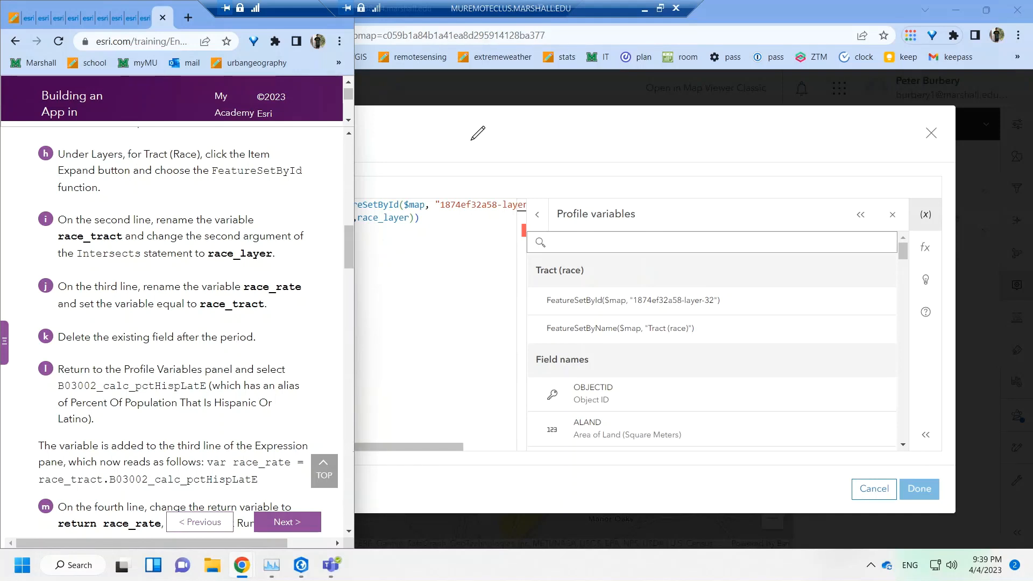
- Rename the variable declared on line 3 of the expression to race_rate
triple_click(375, 230)
click(197, 230)
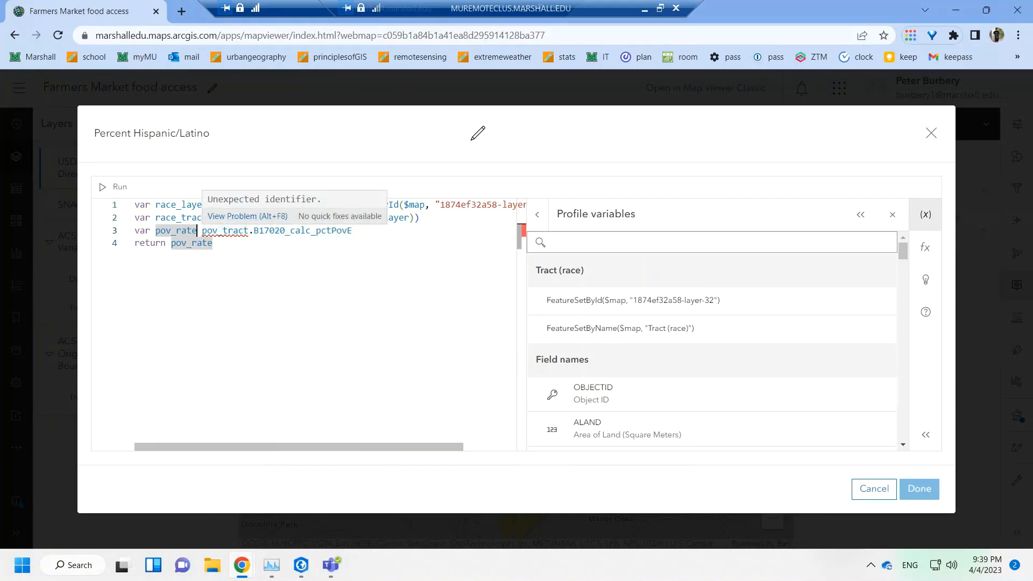
triple_click(226, 230)
click(182, 243)
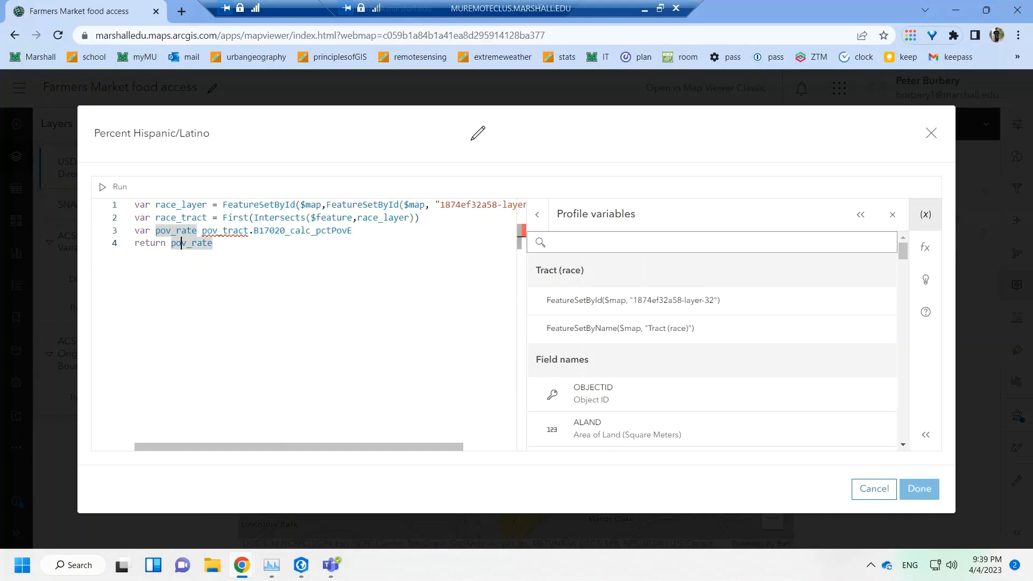
key(BackSpace)
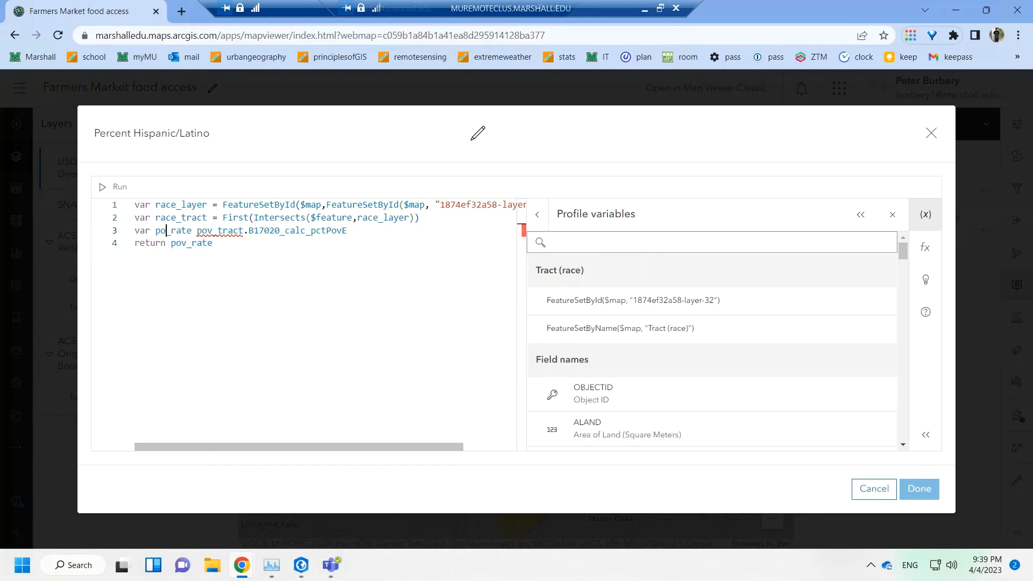
key(BackSpace)
key(BackSpace)
text(race)
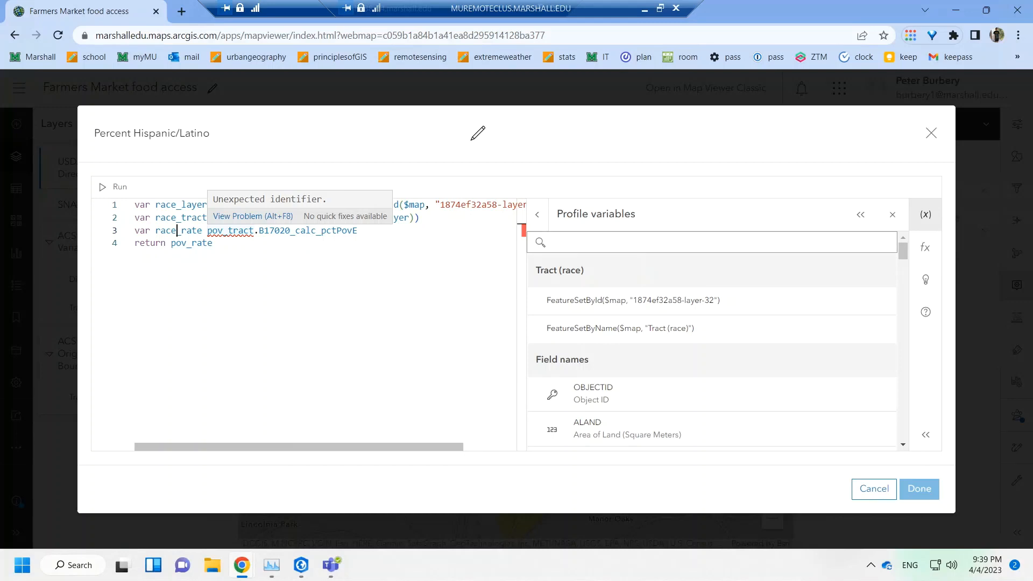
- Add the missing equals sign on line 3 and change the referenced variable to race_tract
click(208, 231)
text(=)
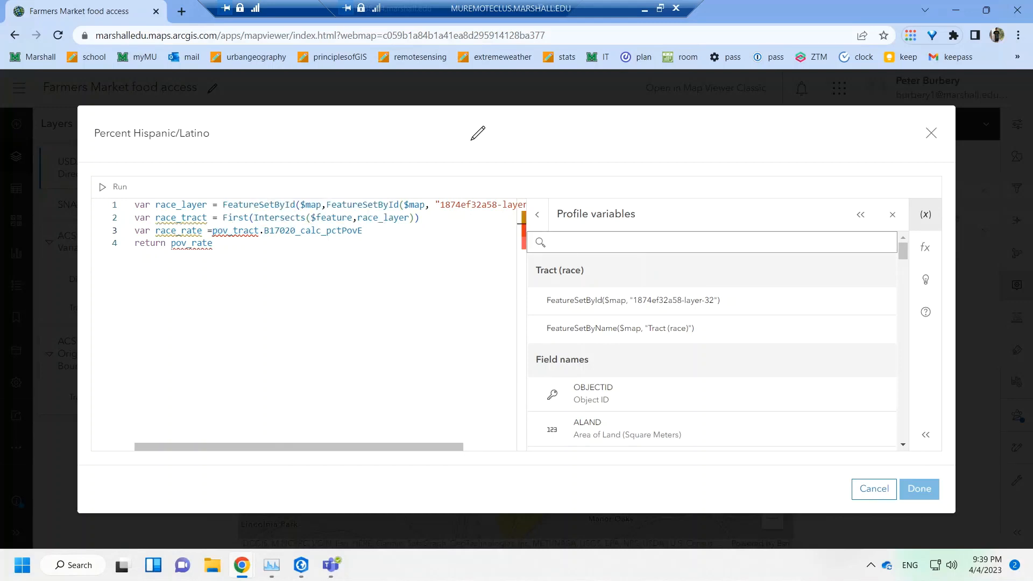
key(BackSpace)
key(BackSpace)
key(BackSpace)
text(rac)
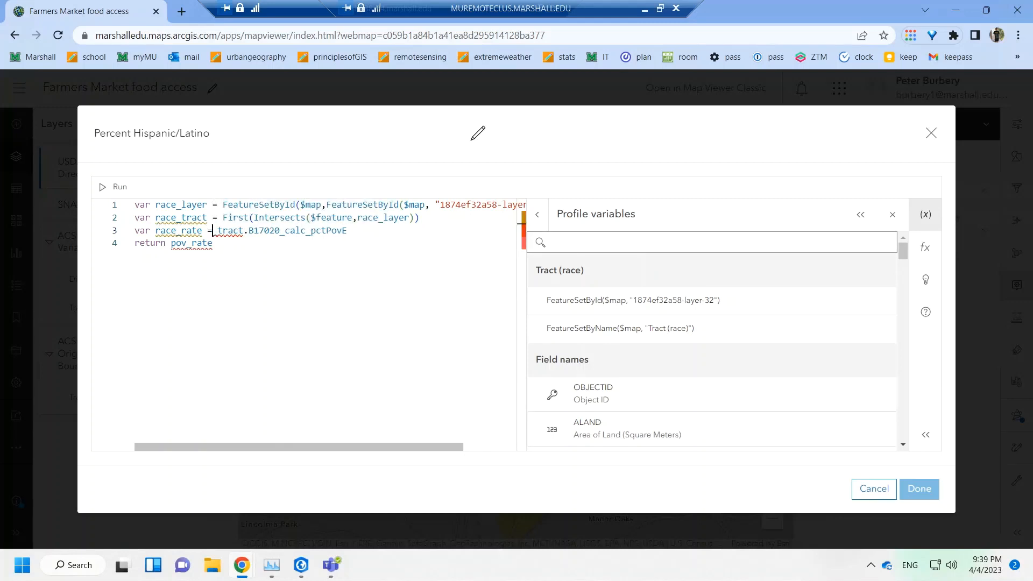
text(e)
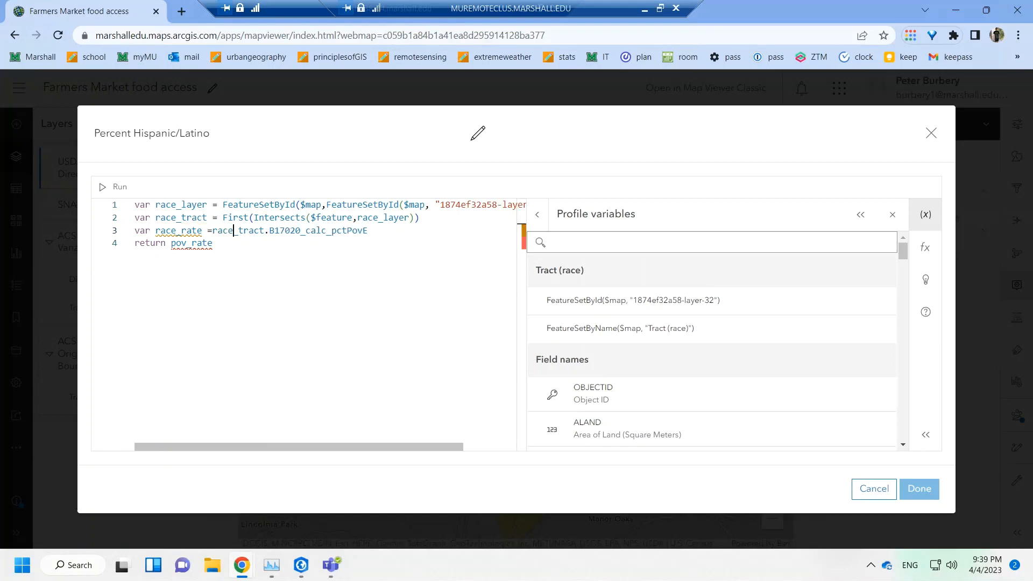
- Check the exercise instructions and delete the existing field name after the period on line 3
mouse_move(241, 565)
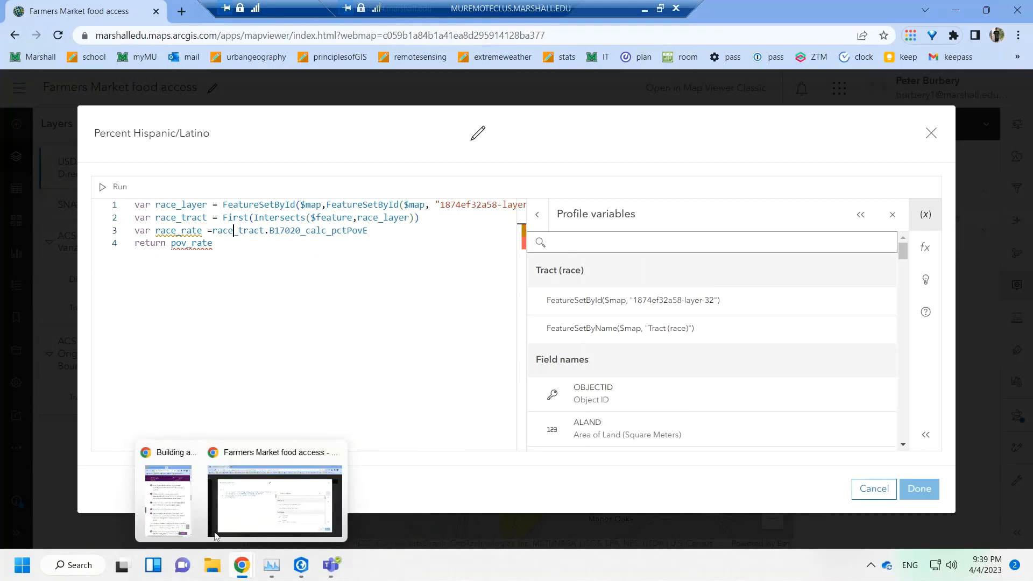
click(178, 507)
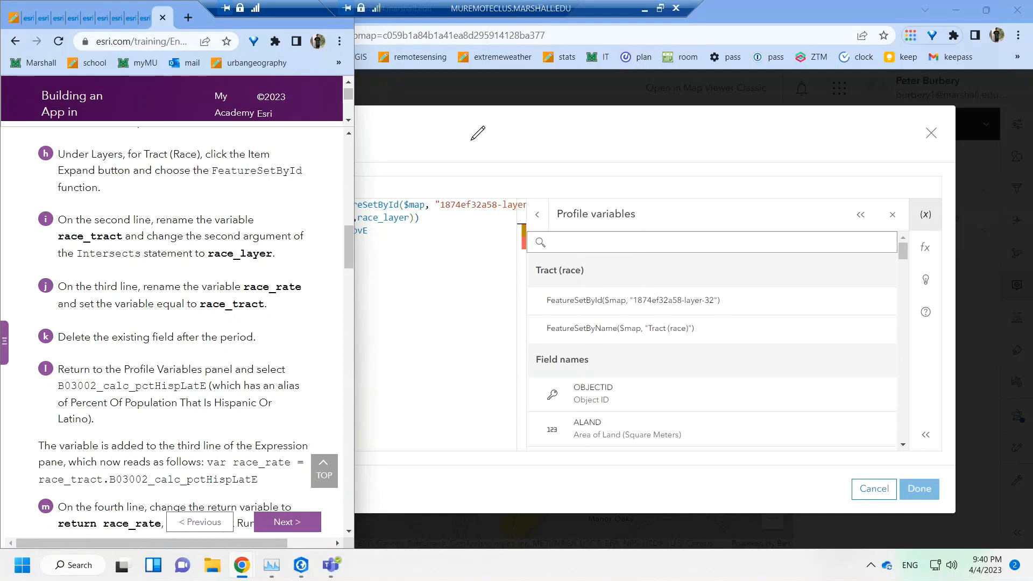
key(alt+Tab)
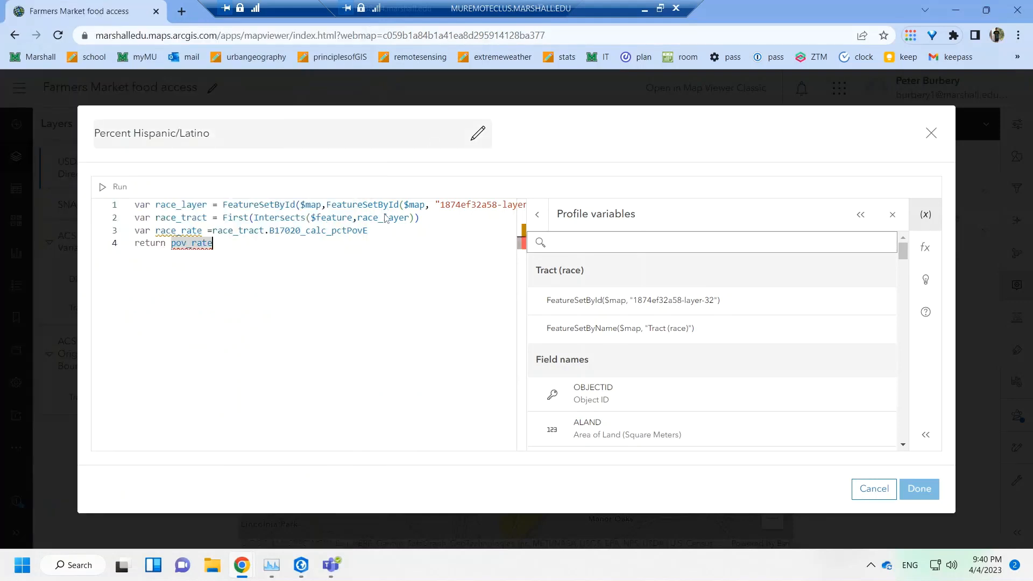
click(372, 230)
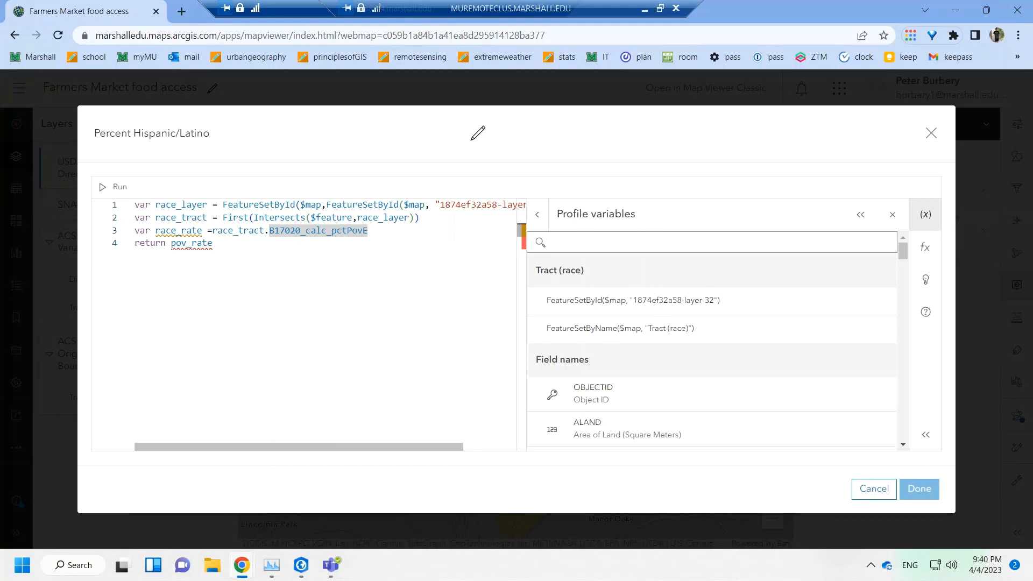
key(BackSpace)
drag(366, 231, 269, 230)
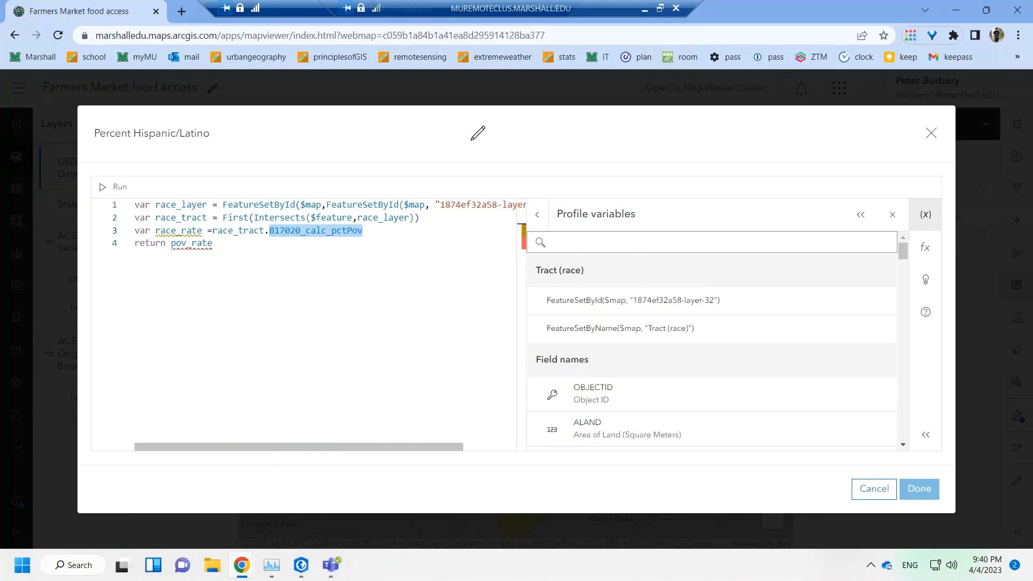
key(BackSpace)
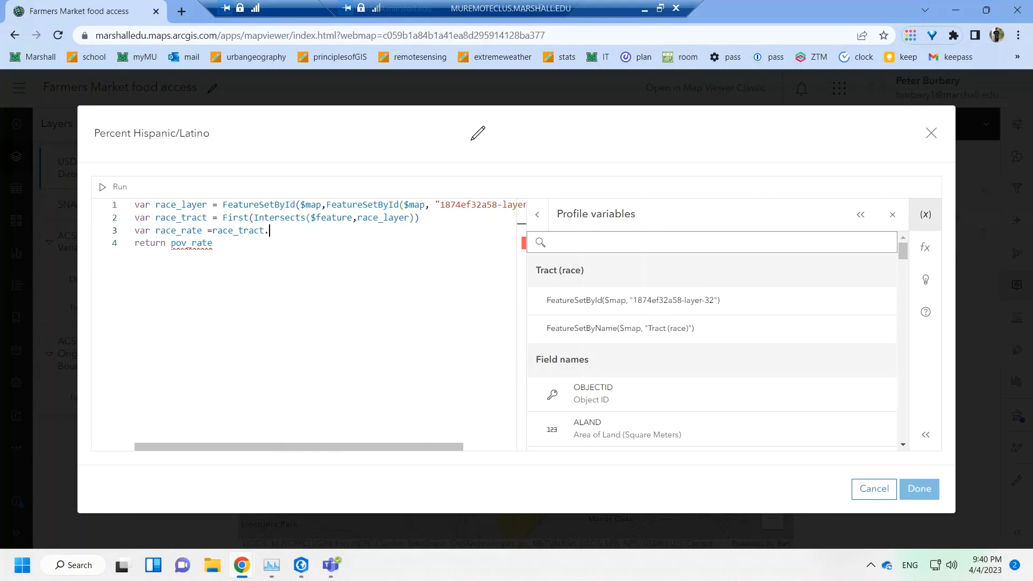
- Search the profile variables for "Percent that is Hispanic or latino"
scroll(711, 349, down, 3)
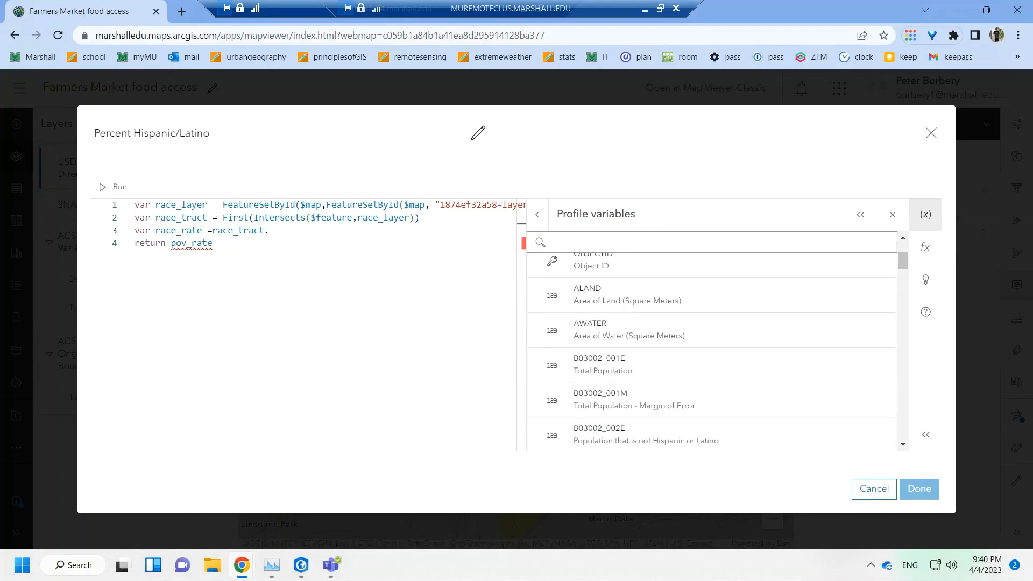
click(645, 242)
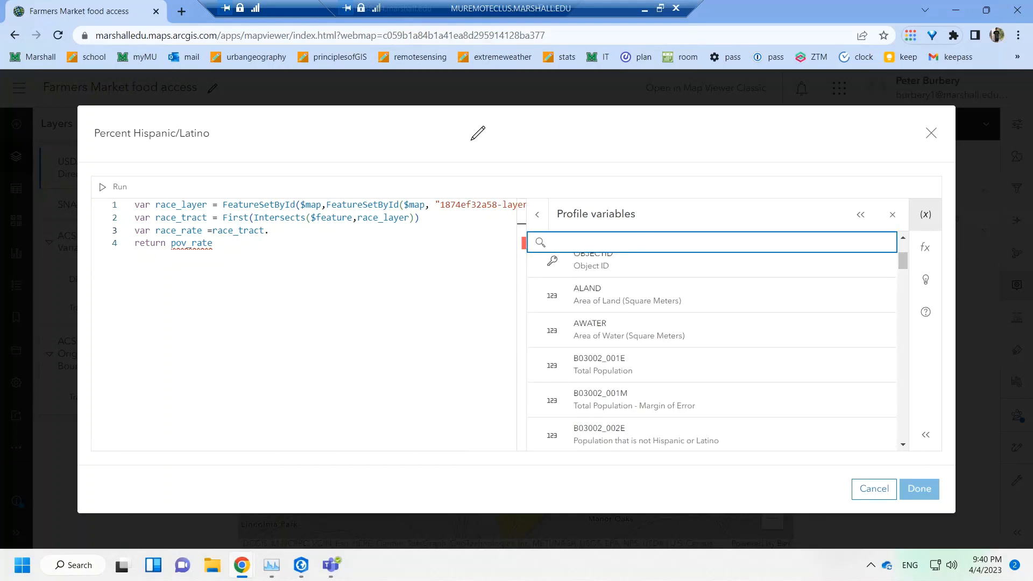
text(Perc)
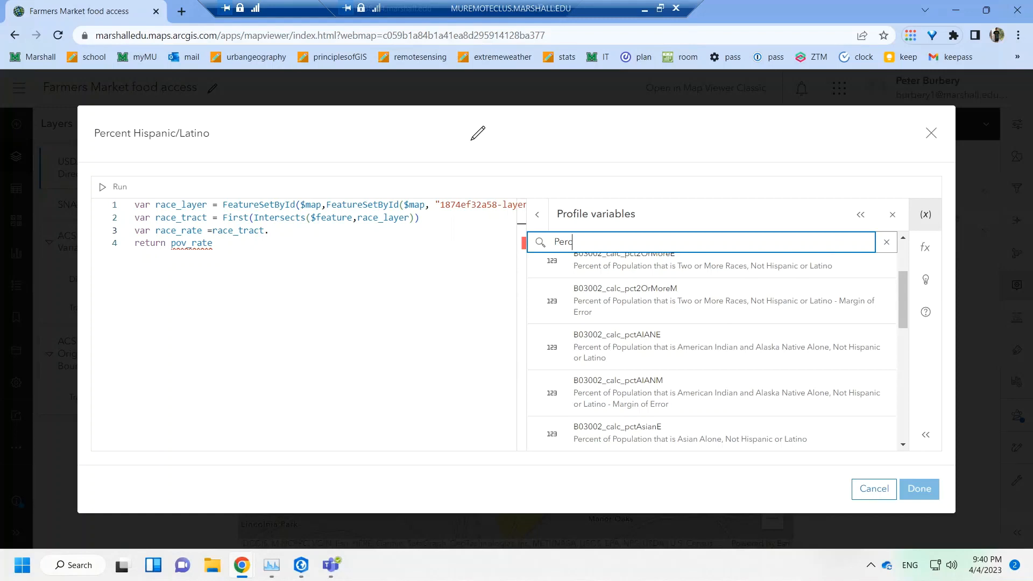
text(ent that is hispanic or)
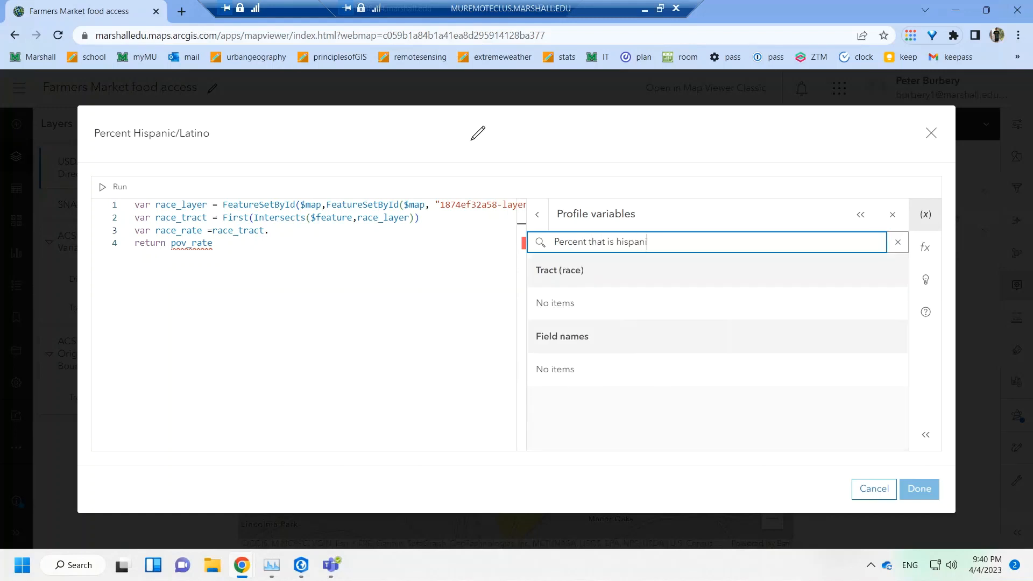
key(BackSpace)
key(BackSpace)
key(BackSpace)
key(BackSpace)
key(BackSpace)
key(BackSpace)
key(BackSpace)
key(BackSpace)
text(Hispanic or latino)
- Refine the search to "Percent of population that is Hispanic or latino" per the instructions and insert B03002_calc_pctHispLatE on line 3
mouse_move(243, 559)
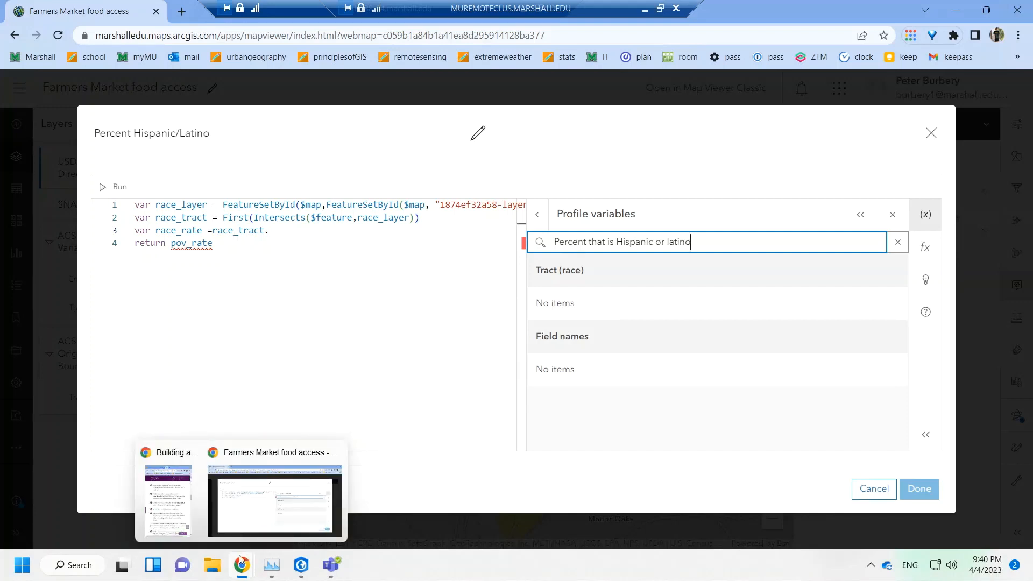
click(170, 504)
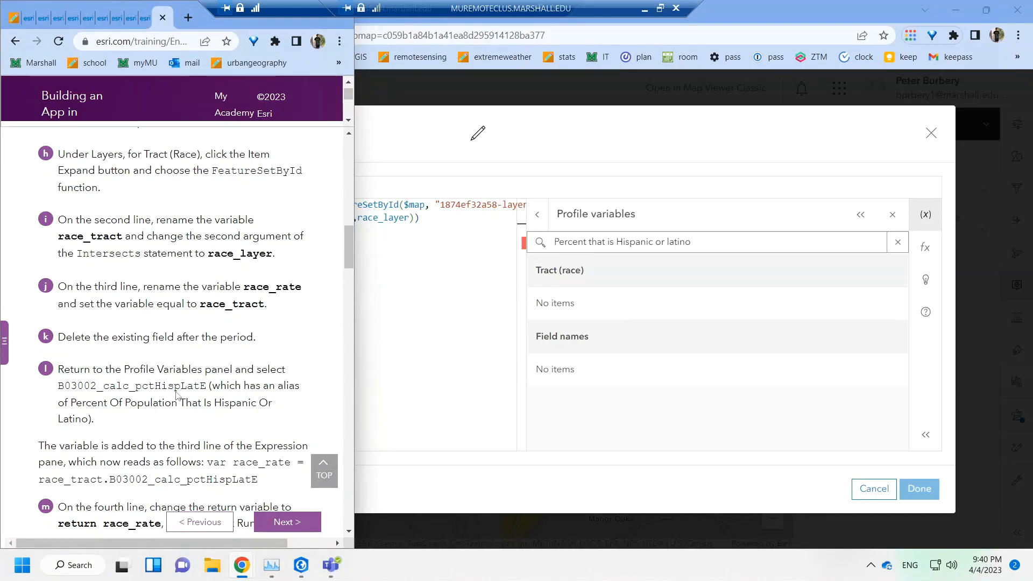
click(589, 242)
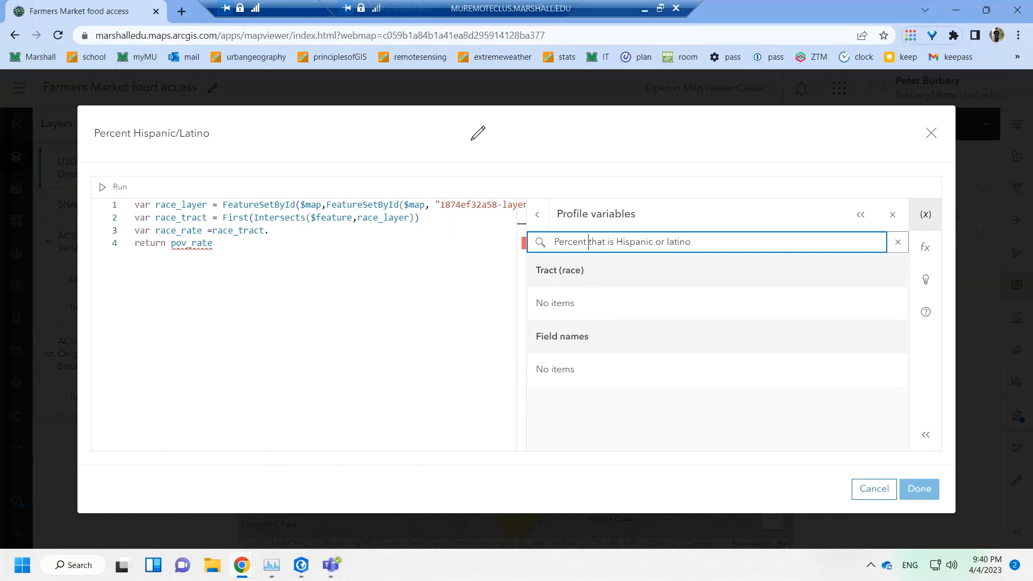
text(of population)
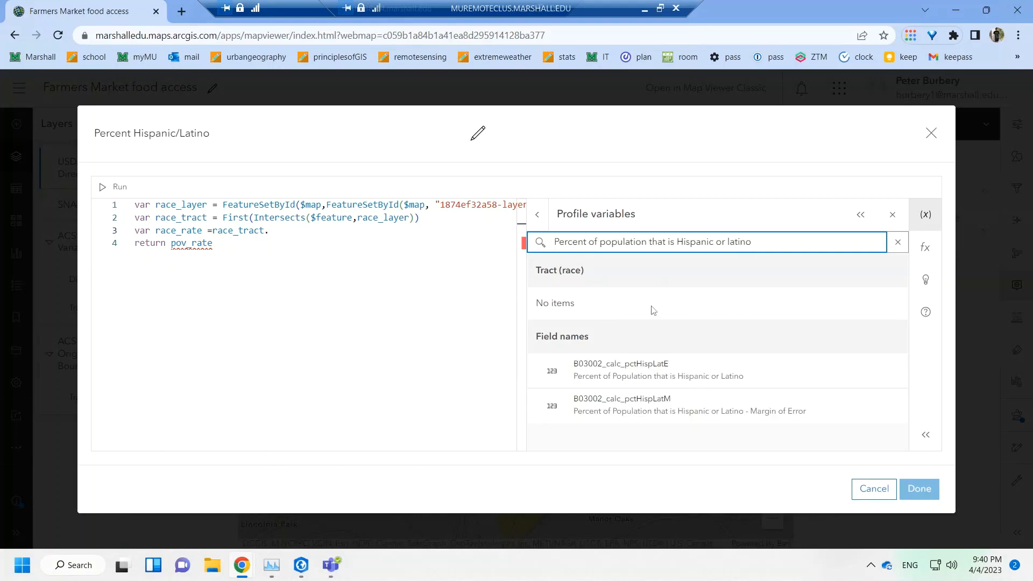
click(607, 377)
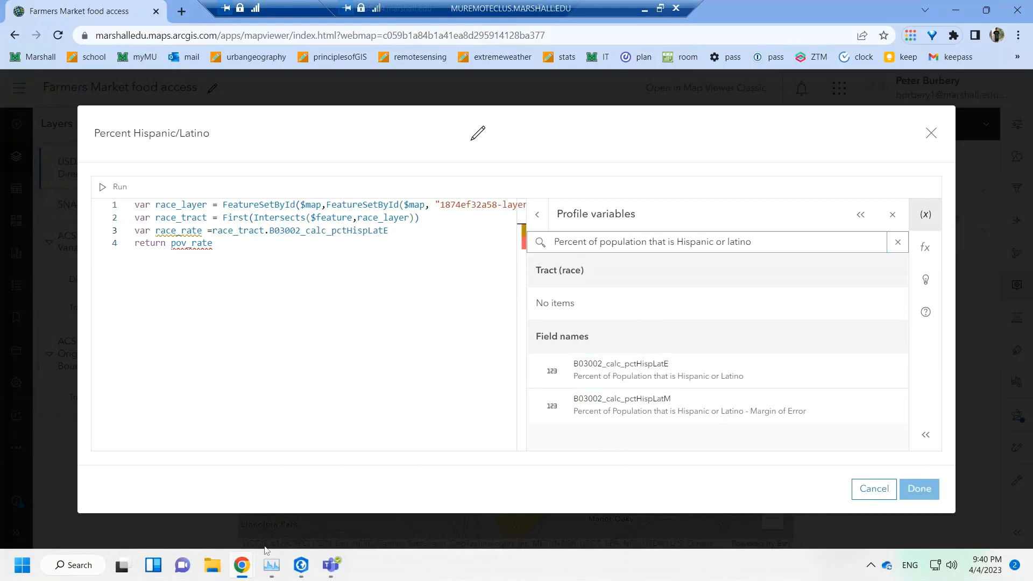
- Following the exercise instructions, replace the return variable on line 4 with race-rate and run the expression
mouse_move(241, 564)
click(171, 511)
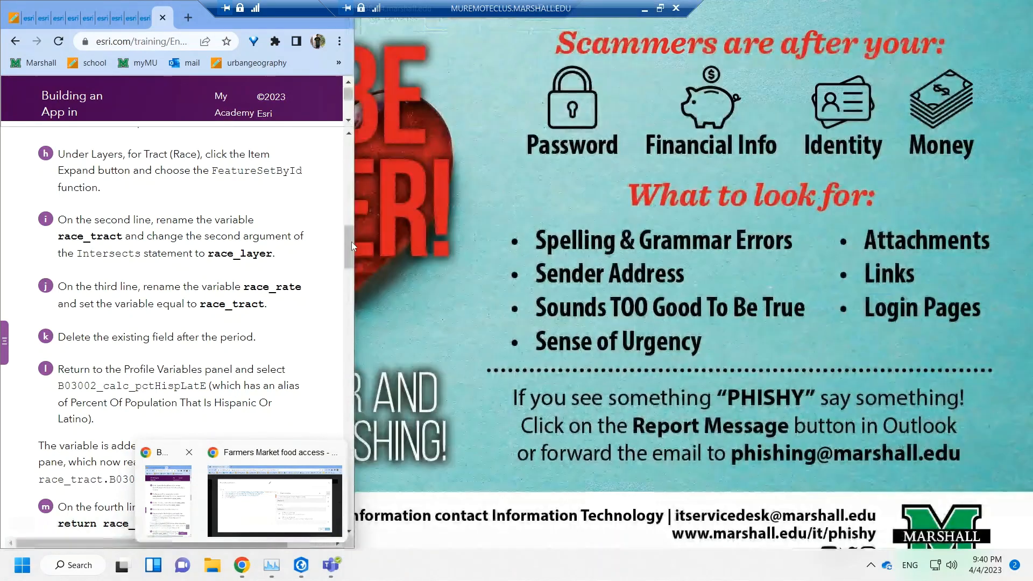
scroll(348, 241, down, 2)
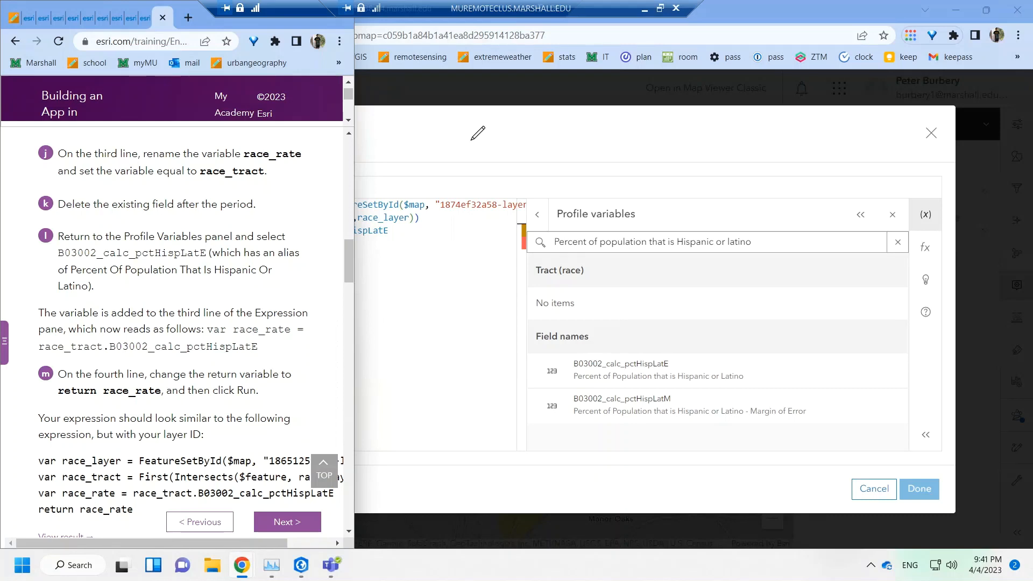
key(alt+Tab)
key(ctrl+shift+Left)
key(shift+Right)
key(shift+Right)
key(shift+Right)
key(shift+Right)
key(shift+Left)
key(shift+Left)
key(shift+Left)
key(shift+Left)
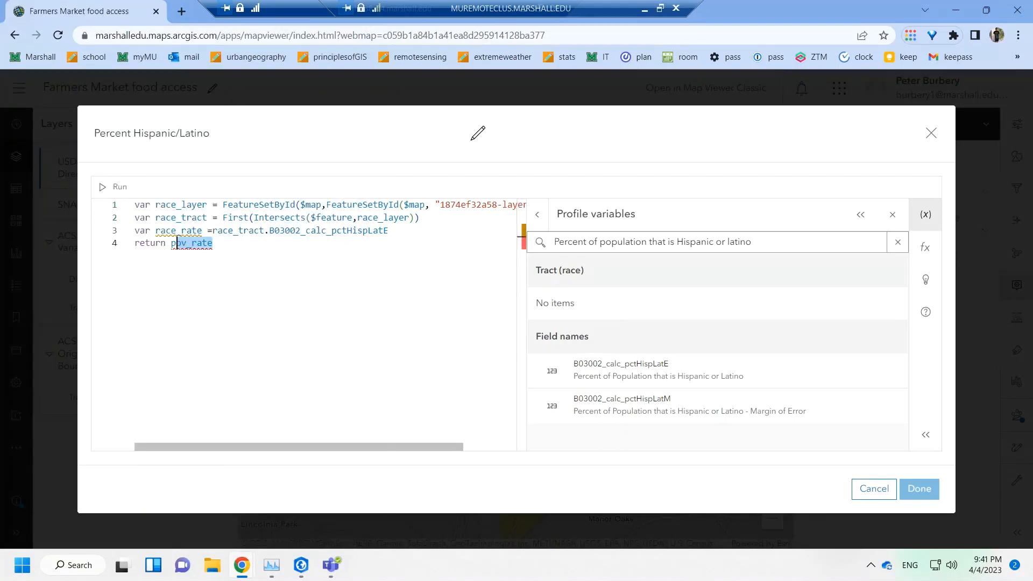
text(ra)
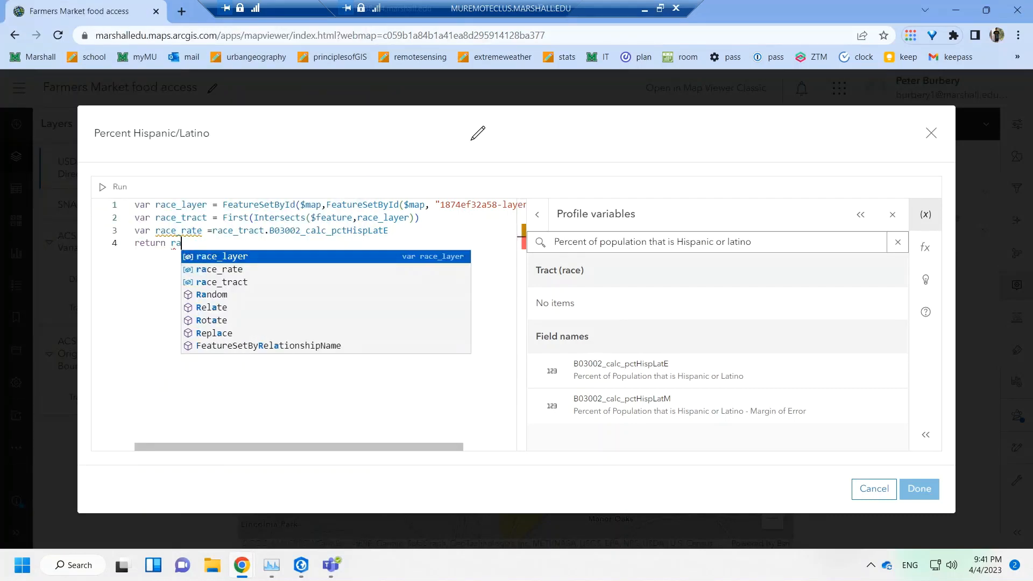
text(ce-rate)
click(112, 186)
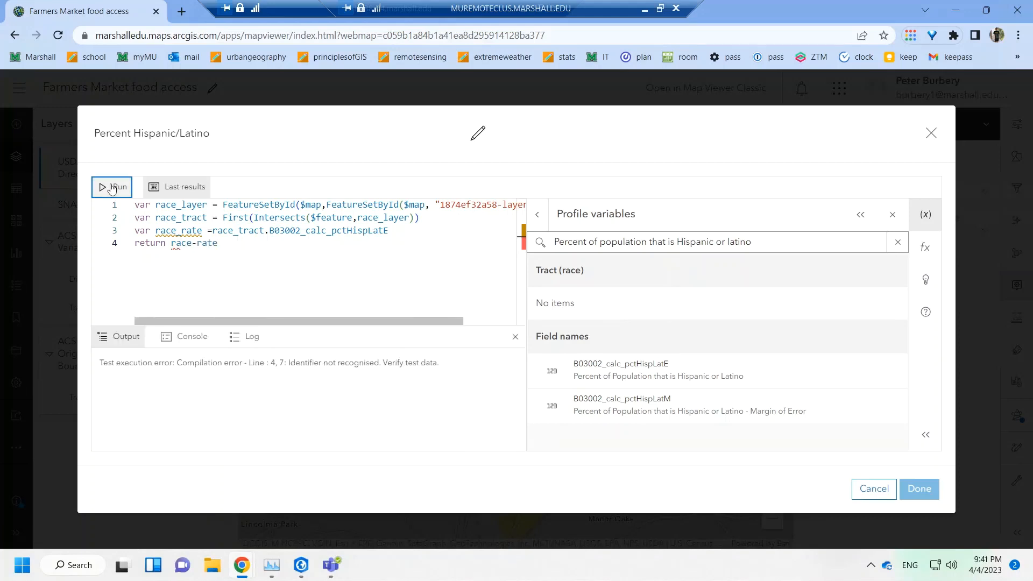
- Correct the return variable on line 4 to race_rate and run the expression again
click(196, 244)
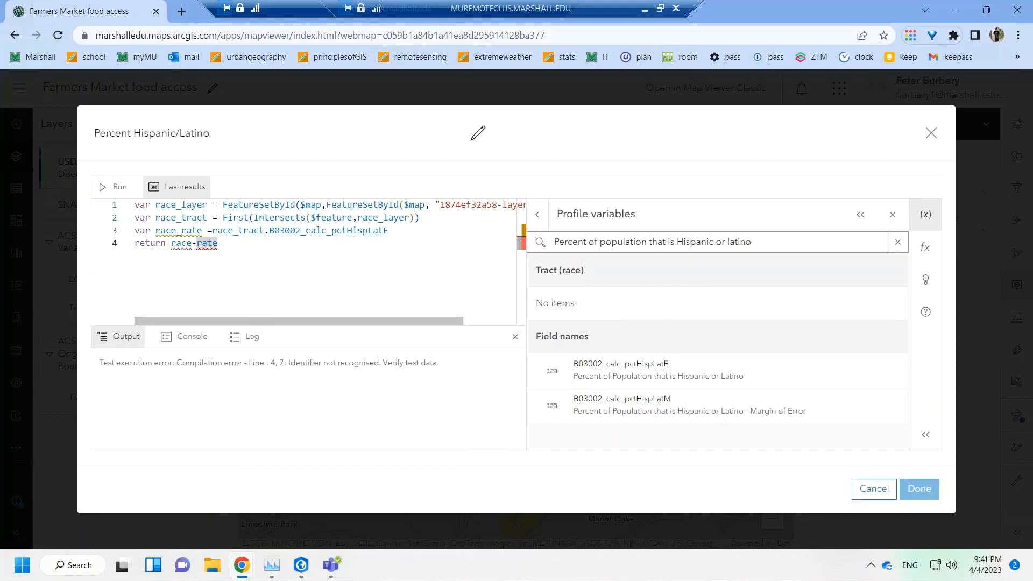
key(BackSpace)
text(_)
click(111, 187)
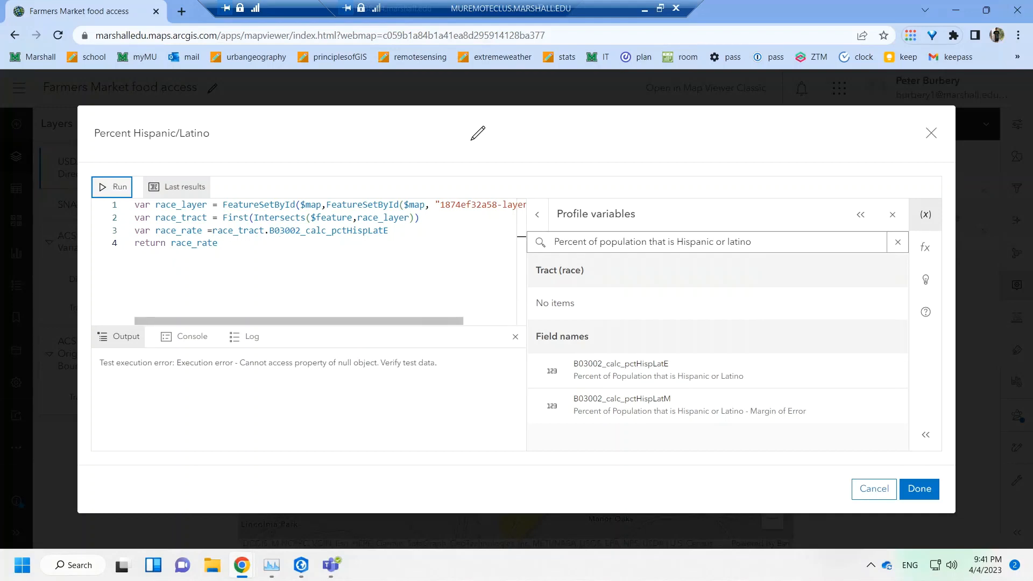
- Inspect the nested FeatureSetById call and layer ID on line 1 and rerun the unchanged expression
click(516, 218)
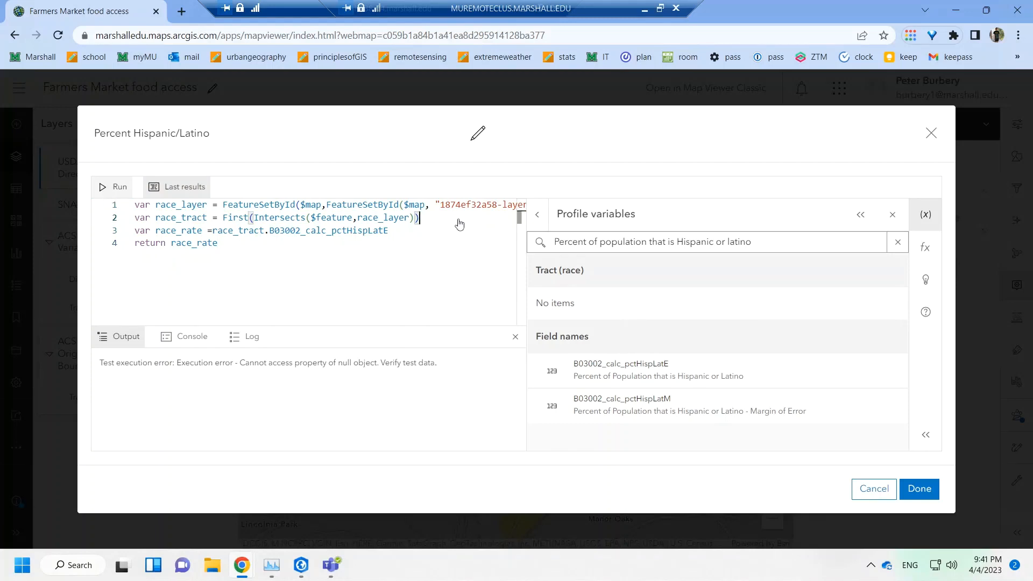
key(Down)
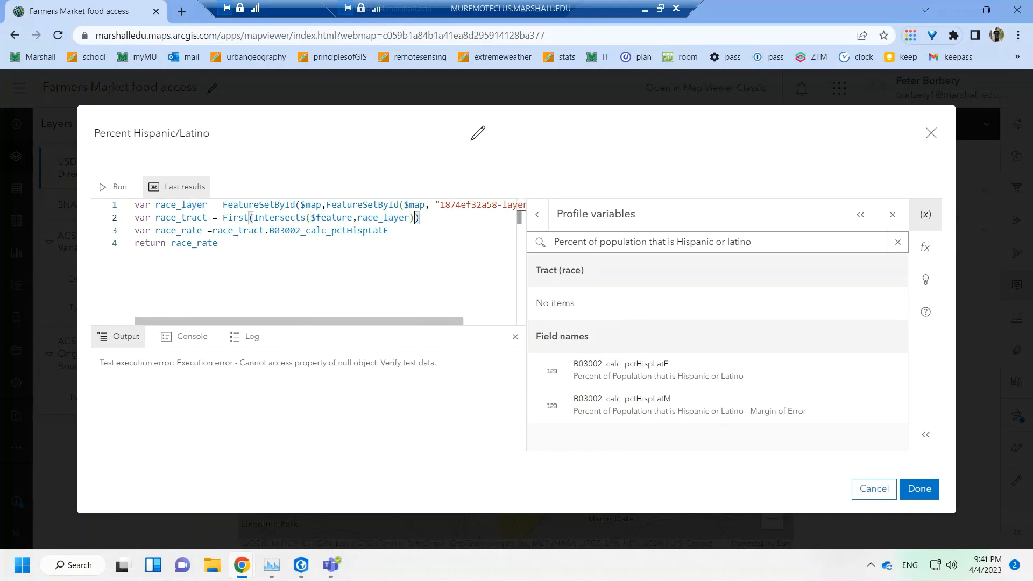
drag(412, 321, 508, 324)
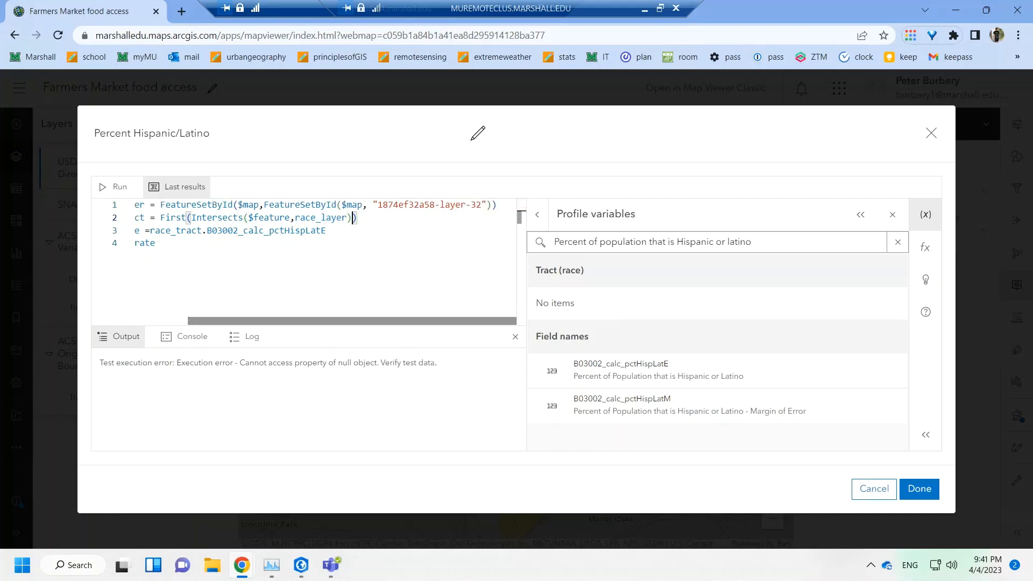
drag(377, 205, 431, 205)
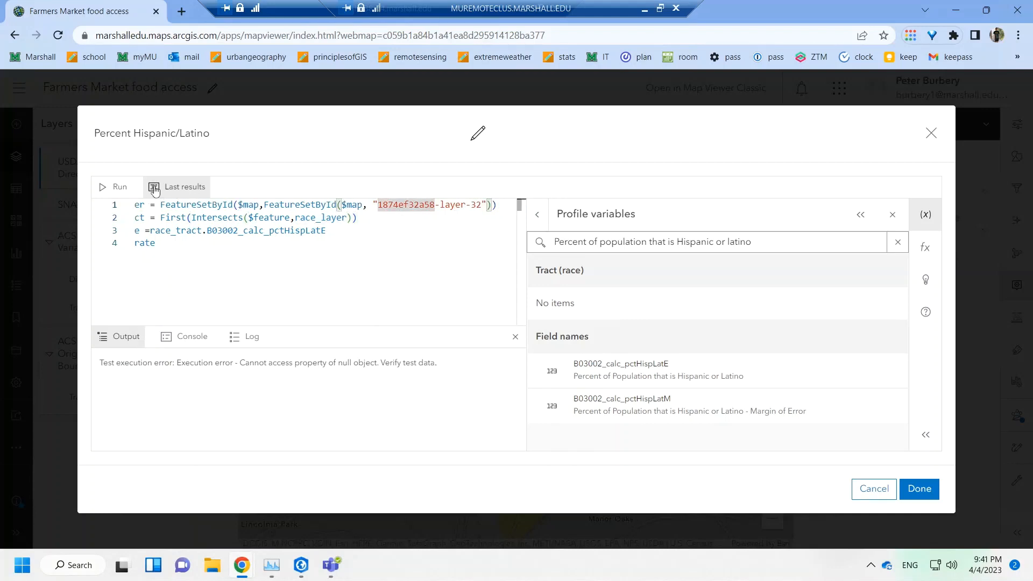
click(110, 187)
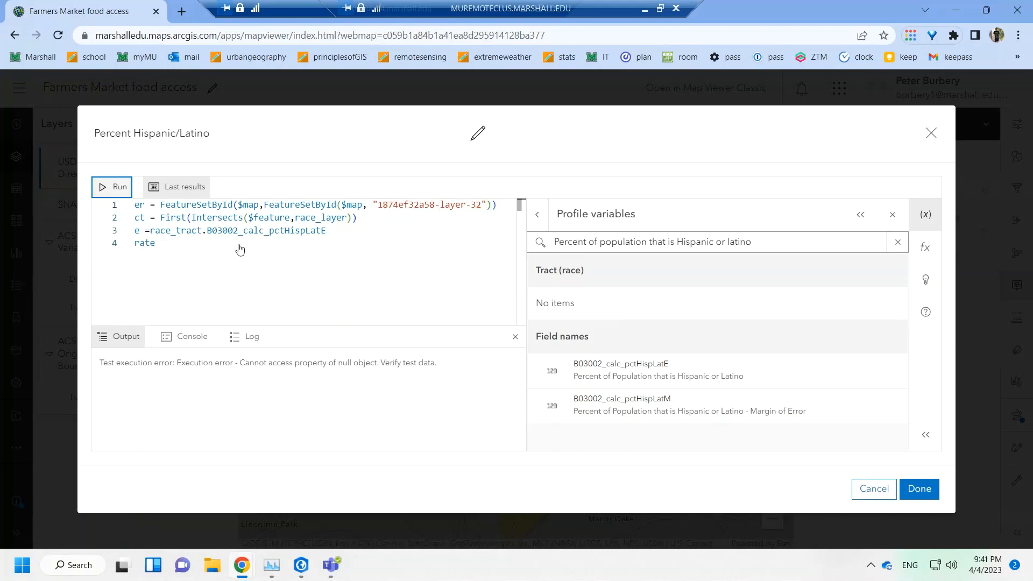
click(350, 232)
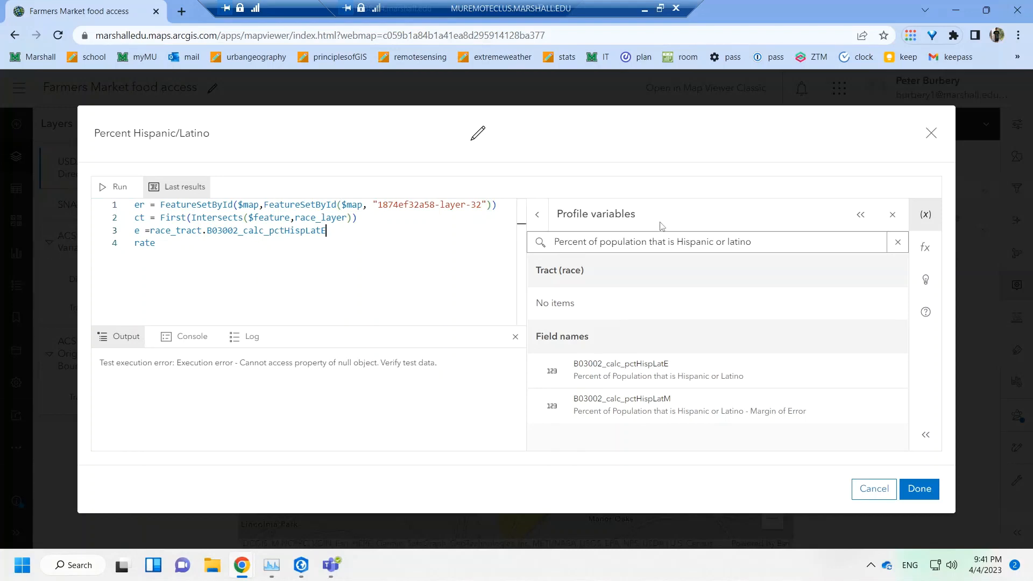
- Remove the duplicated outer FeatureSetById($map, call and its extra closing parenthesis from line 1 and run the expression
click(492, 205)
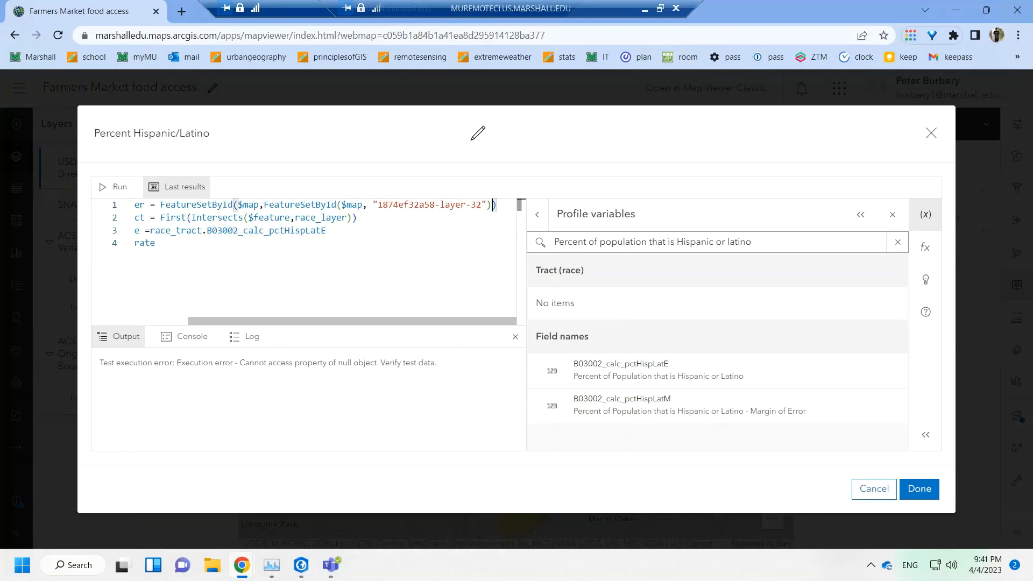
drag(493, 205, 368, 205)
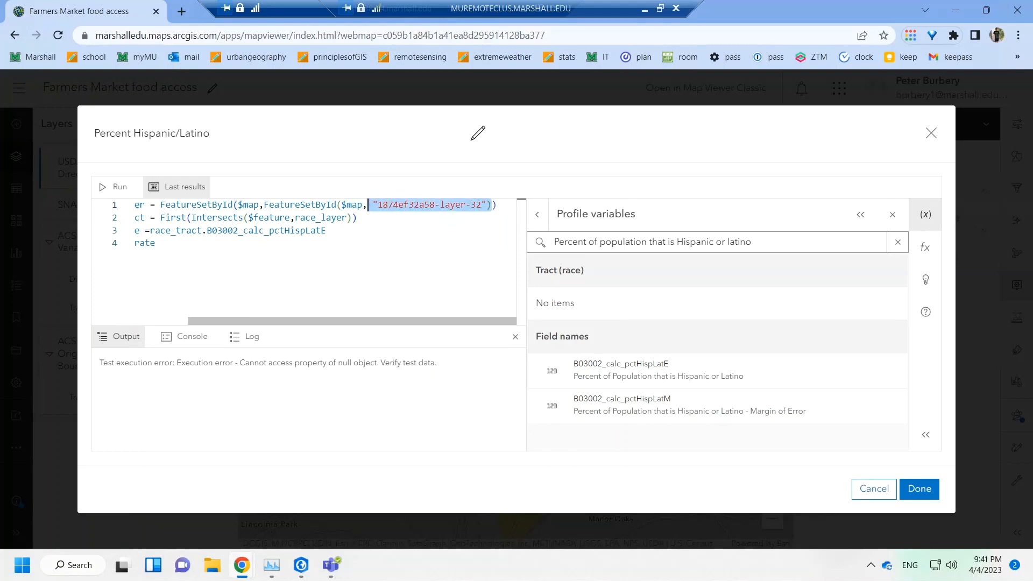
click(233, 205)
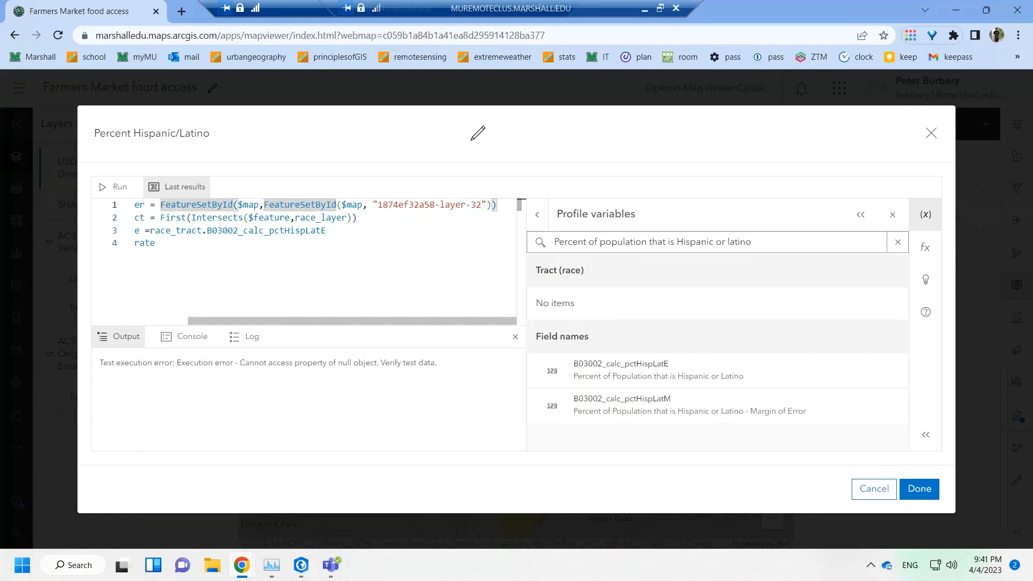
drag(264, 205, 160, 205)
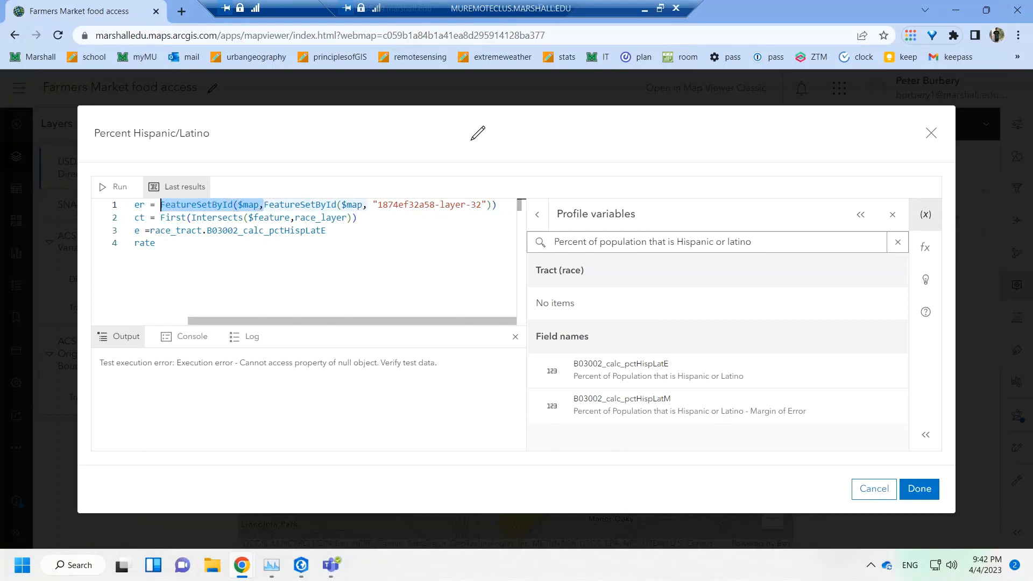
key(Delete)
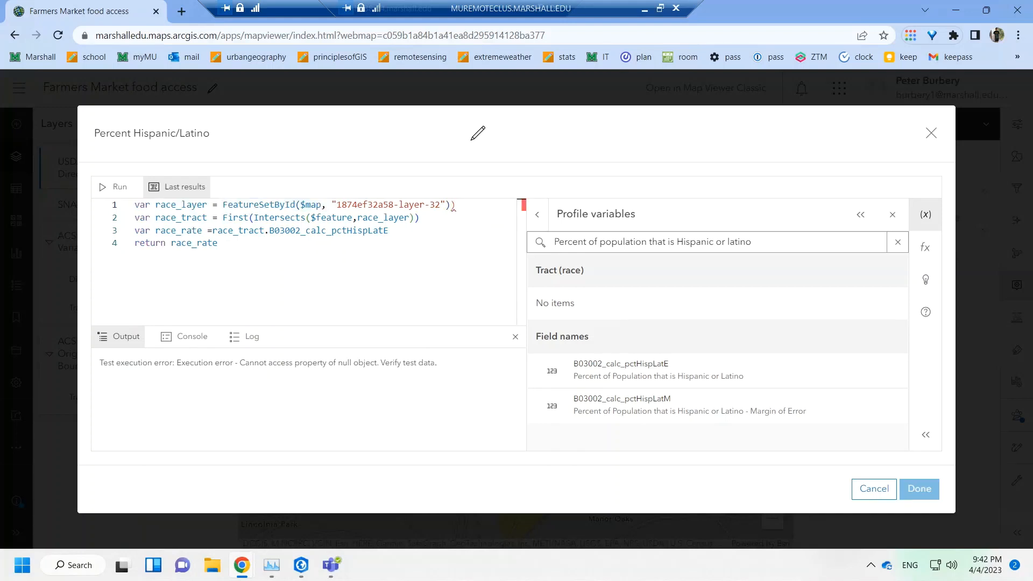
key(Delete)
key(End)
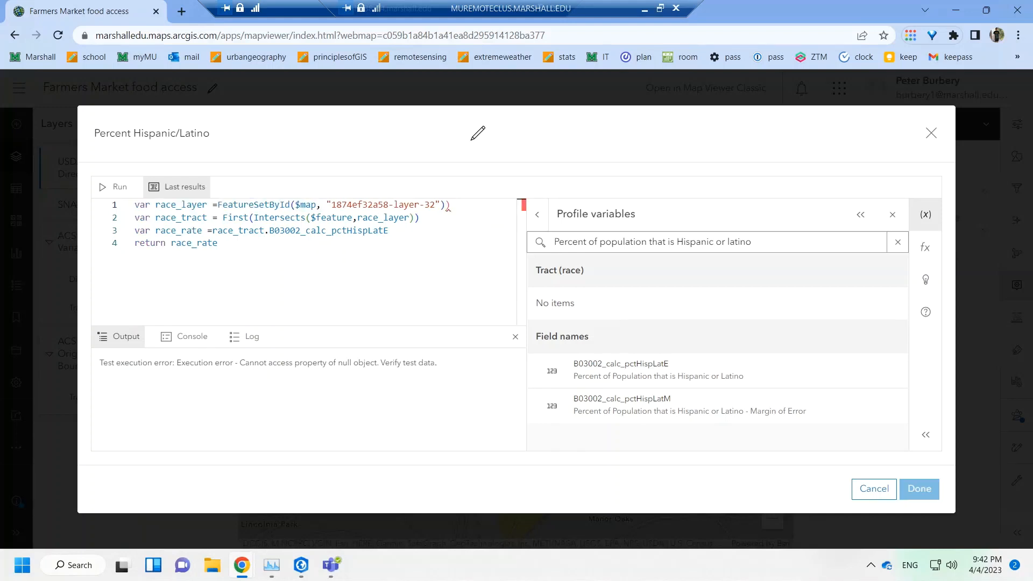
key(BackSpace)
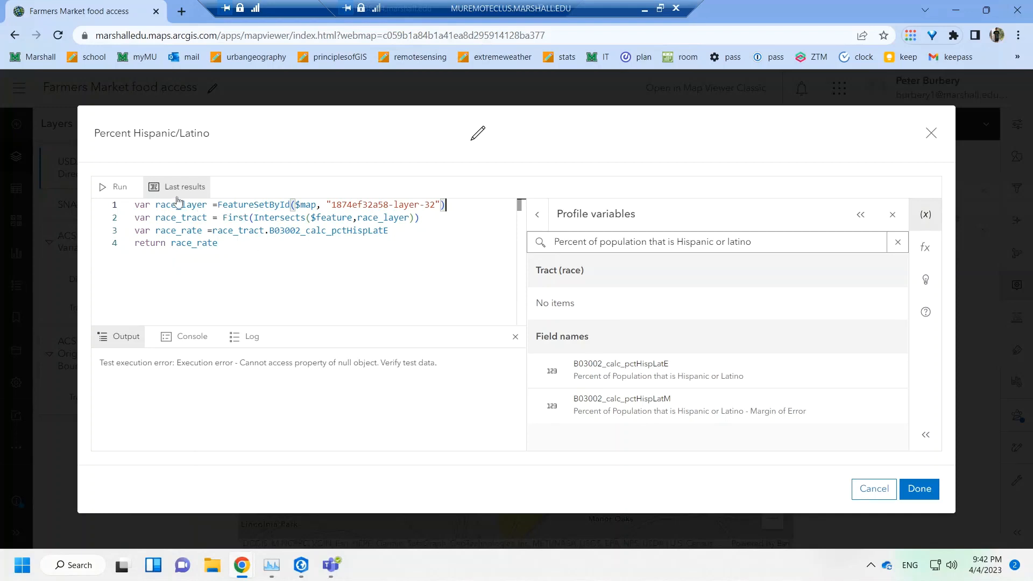
click(120, 188)
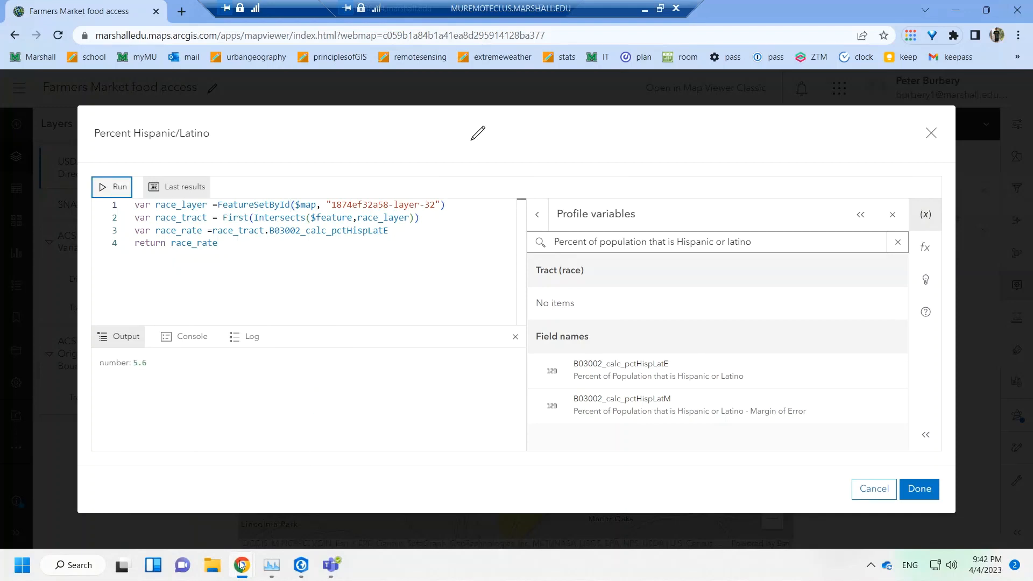
- Compare the expression with the exercise's sample code and save it to the layer's attribute expressions
mouse_move(242, 563)
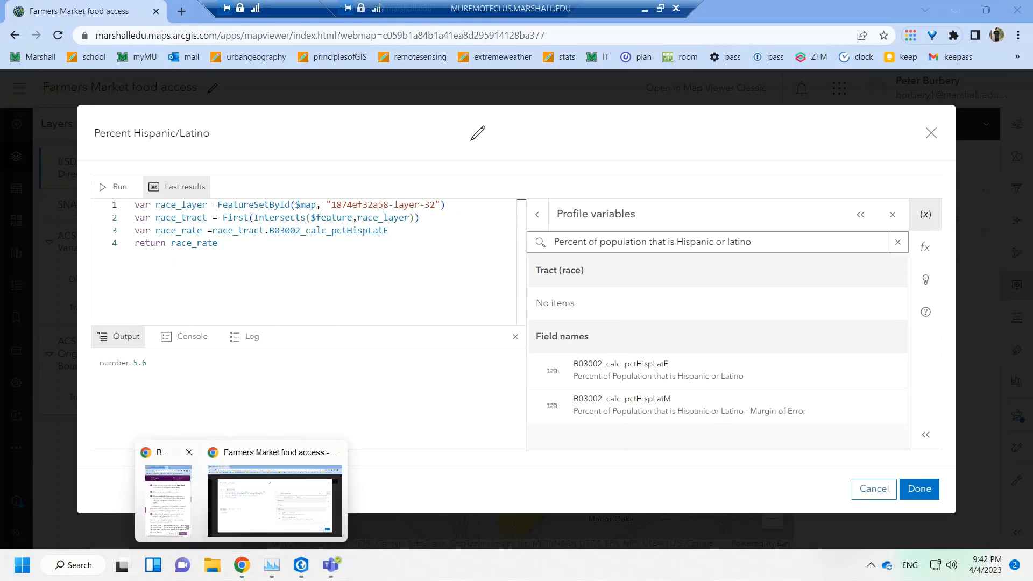
click(170, 513)
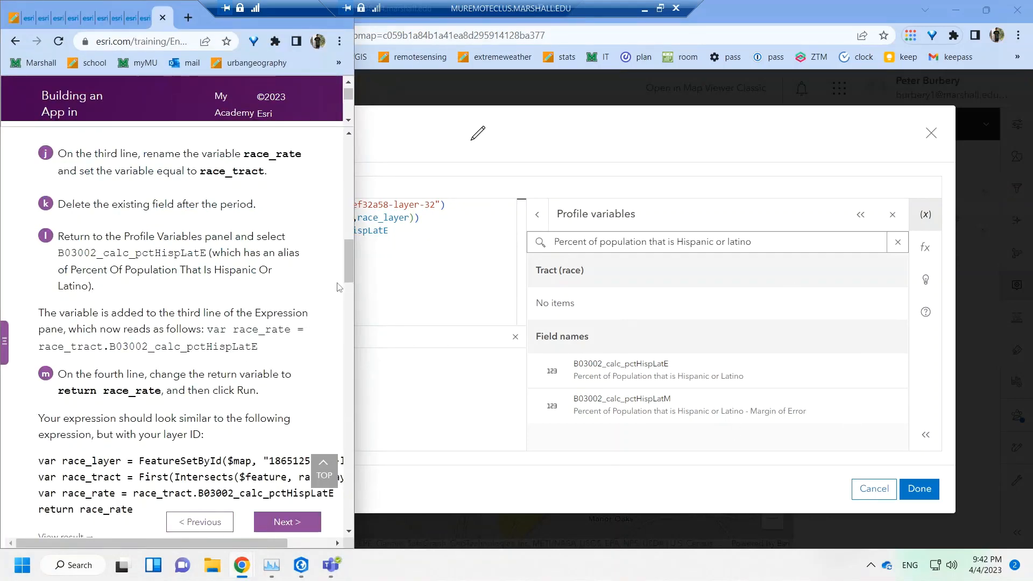
scroll(348, 277, down, 1)
drag(347, 276, 350, 299)
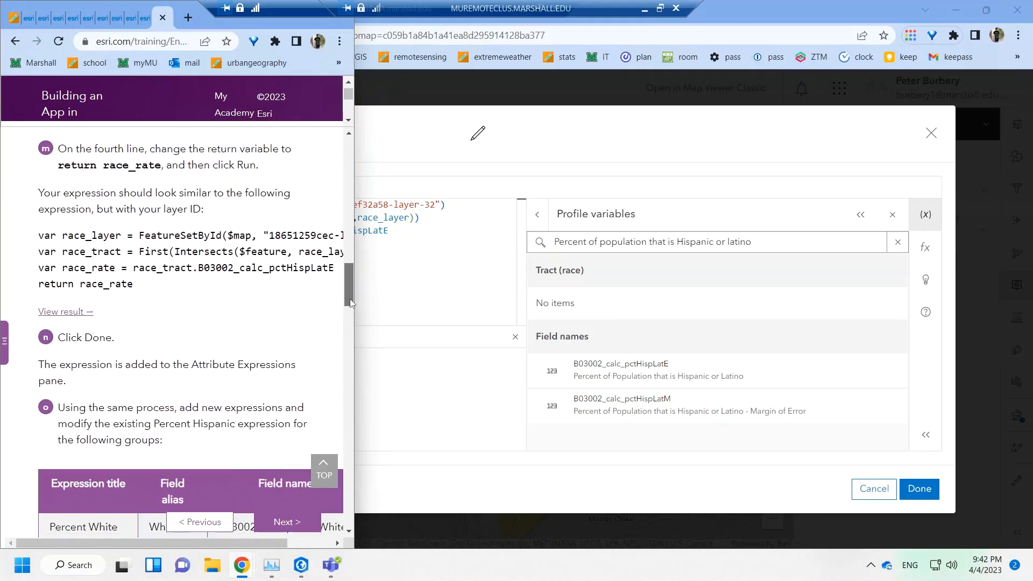
click(927, 488)
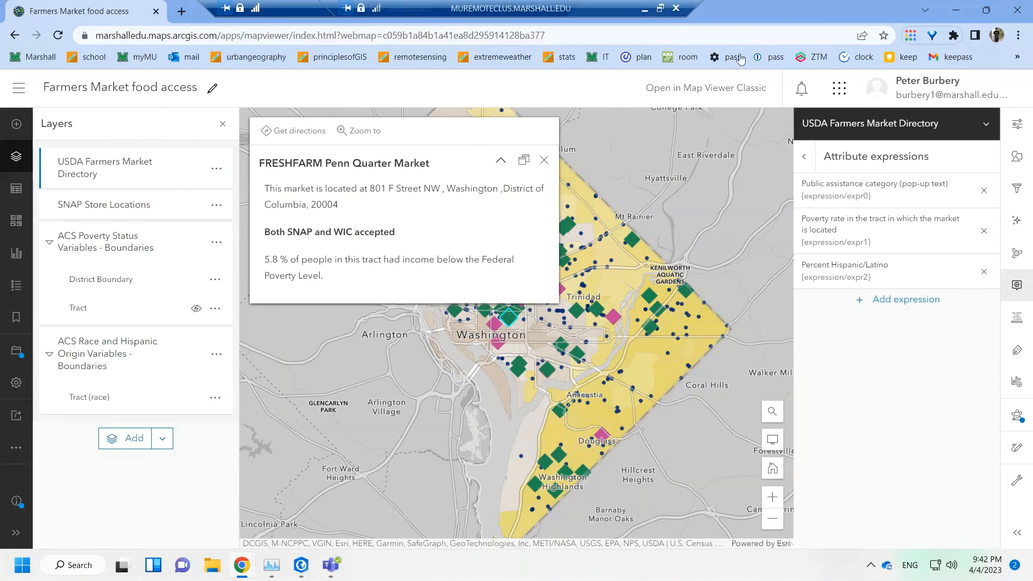
- Read the exercise's table of additional race expressions, the hint on modifying saved expressions and the following chart instructions
mouse_move(241, 565)
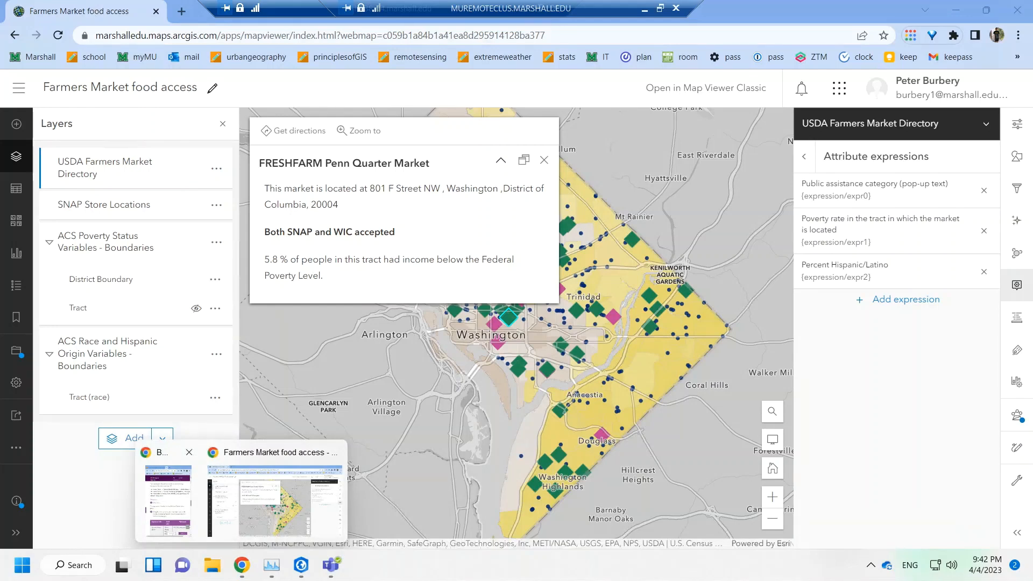
click(168, 498)
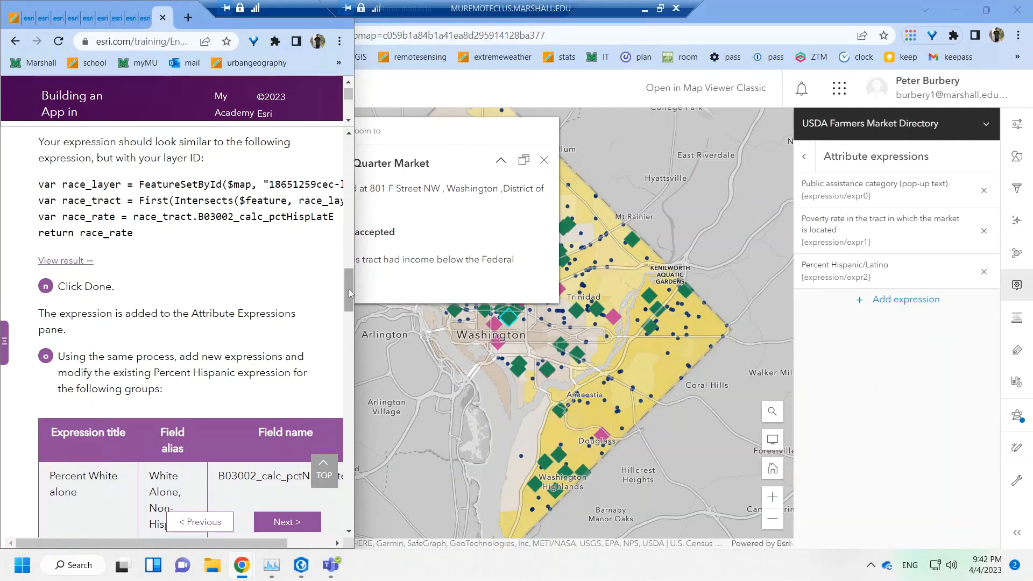
scroll(350, 299, down, 2)
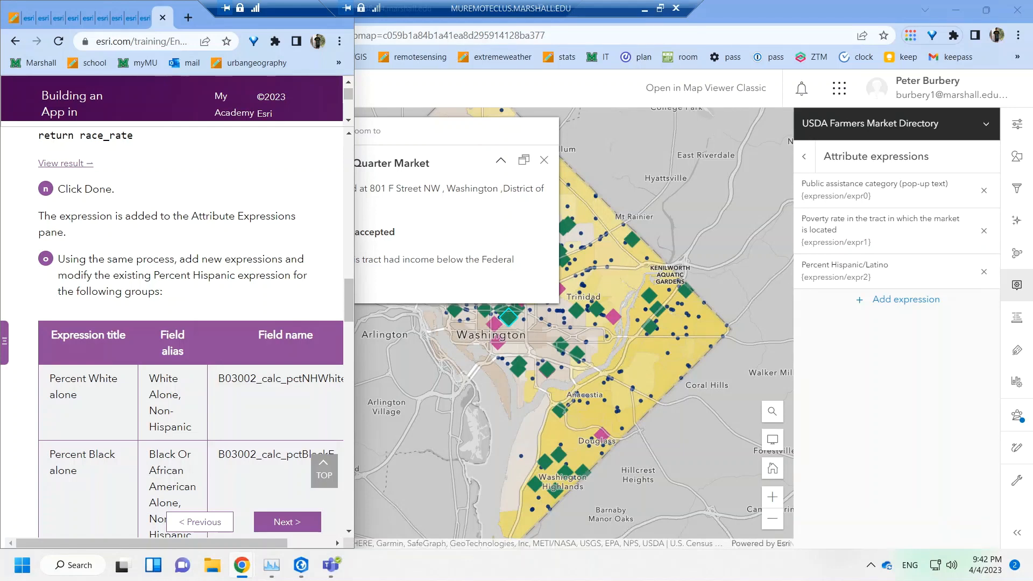
drag(64, 280, 170, 288)
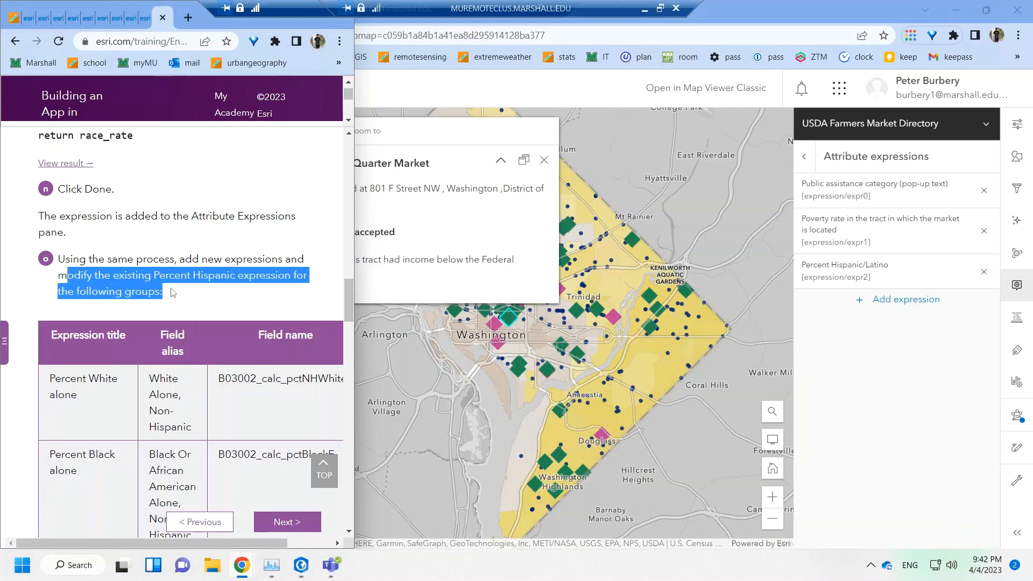
click(203, 287)
drag(349, 303, 353, 391)
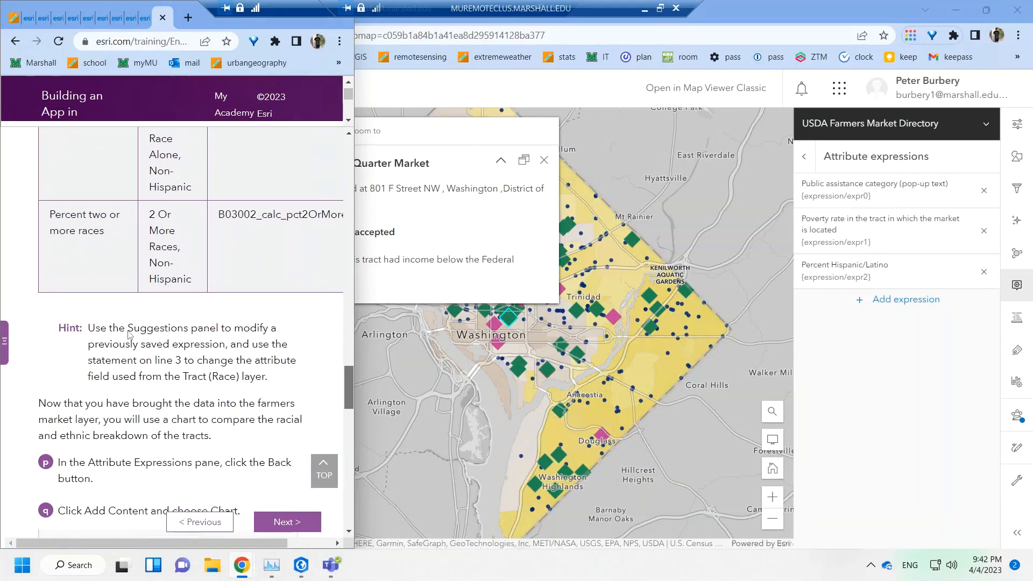
scroll(311, 323, down, 1)
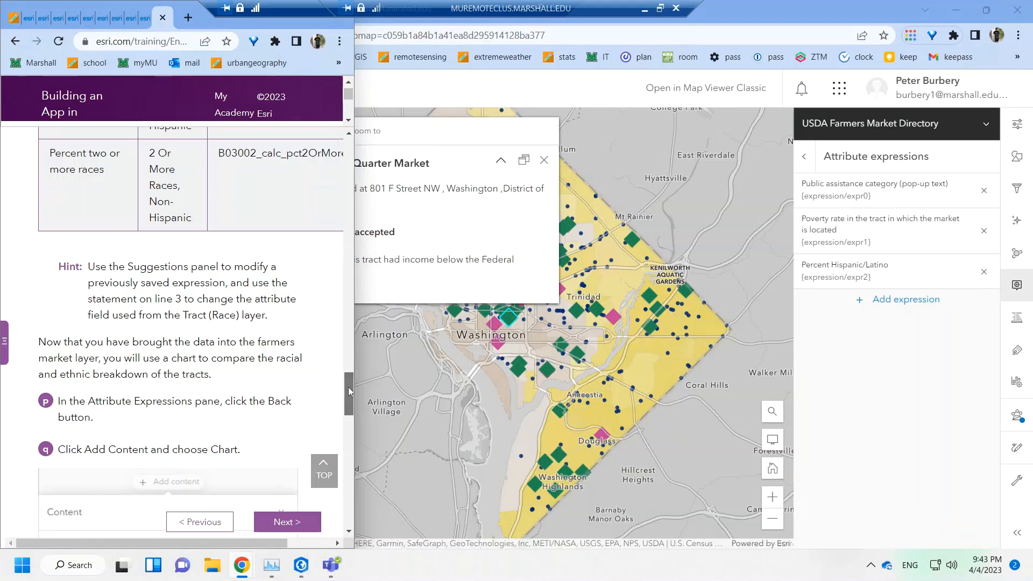
drag(351, 395, 351, 403)
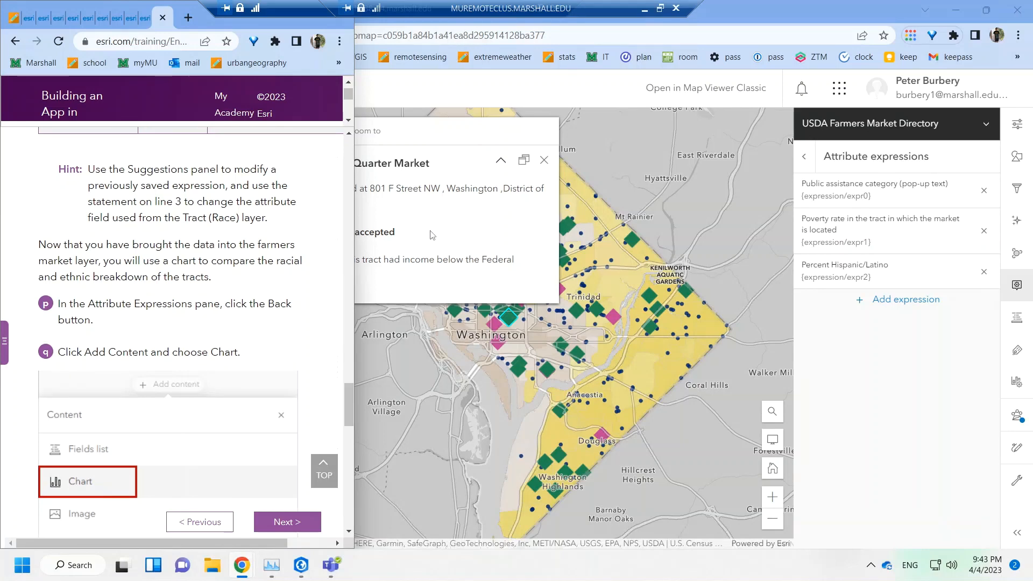
click(432, 232)
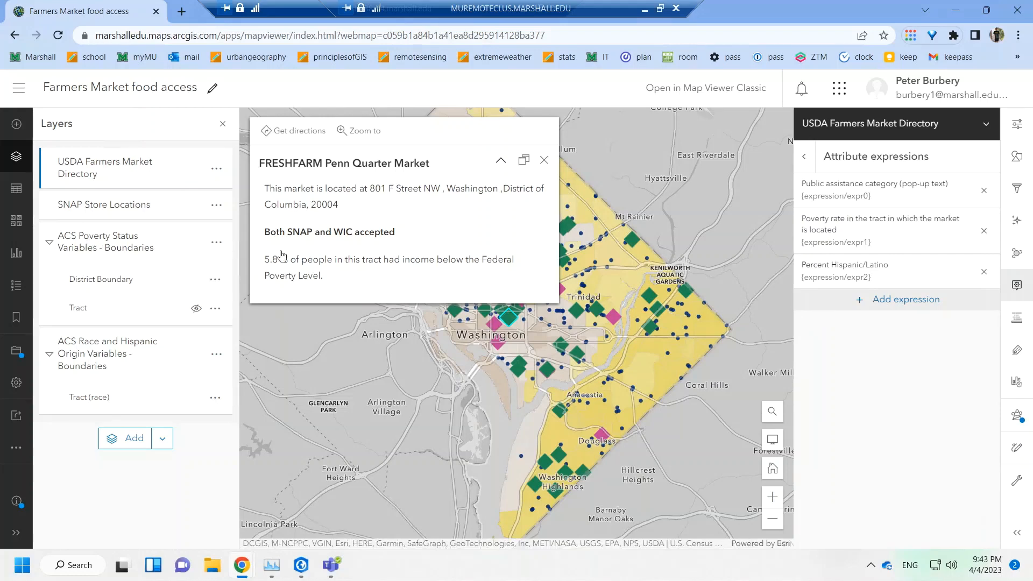
click(906, 300)
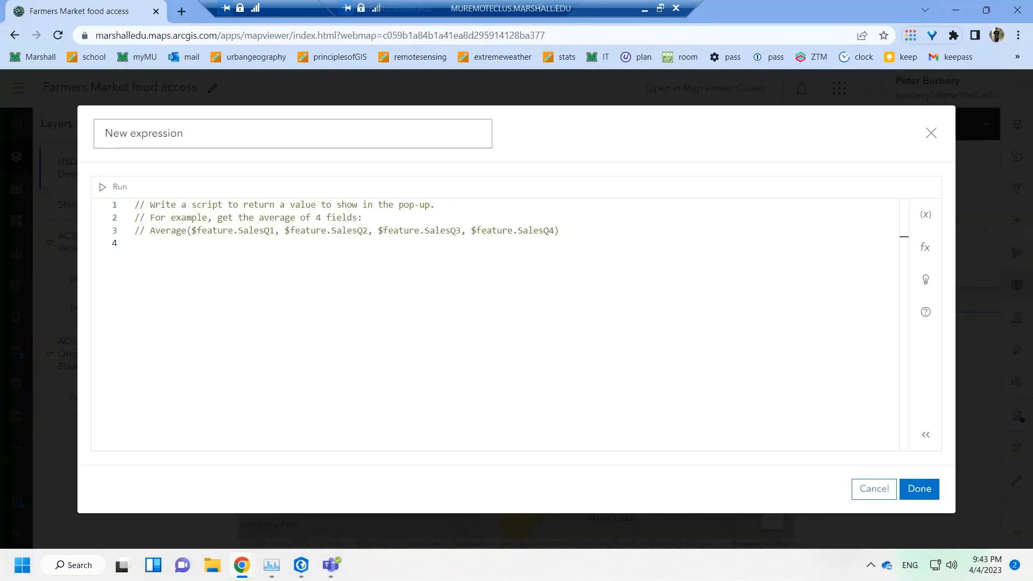
click(878, 486)
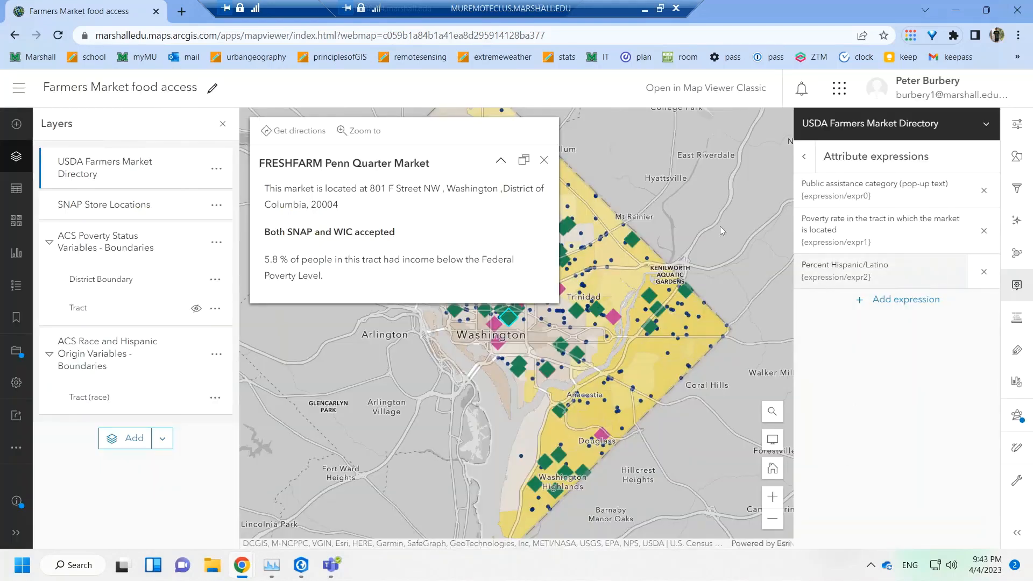
click(862, 283)
right_click(855, 278)
click(463, 286)
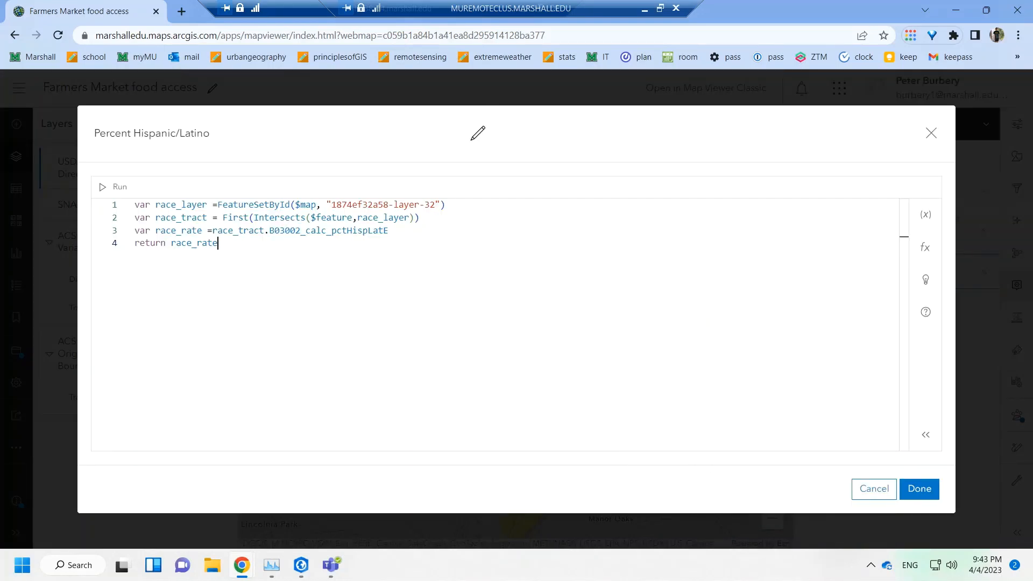
- Close the Percent Hispanic/Latino expression unchanged, start a new expression and find the Percent White alone row in the exercise's table
click(874, 489)
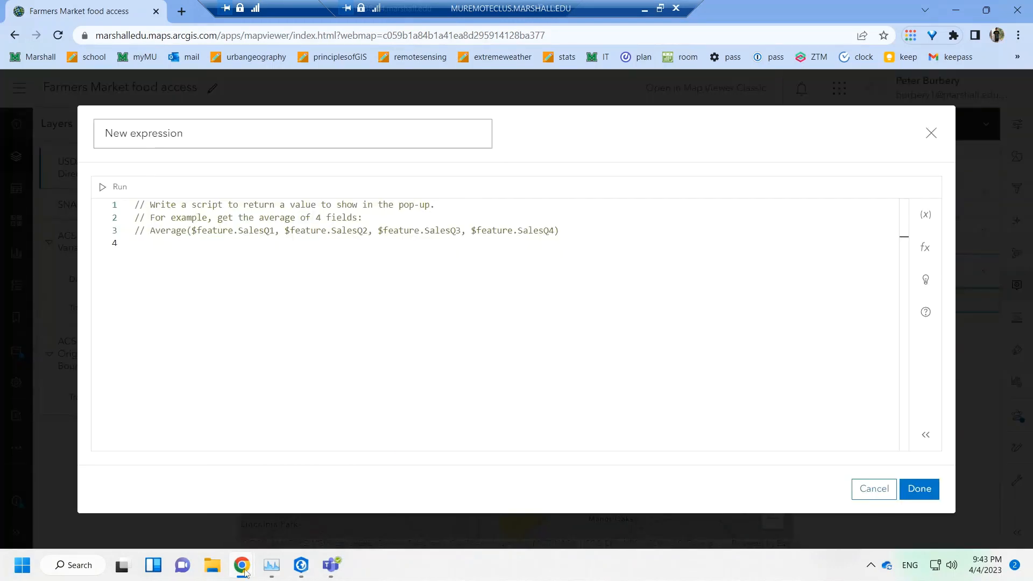
mouse_move(241, 565)
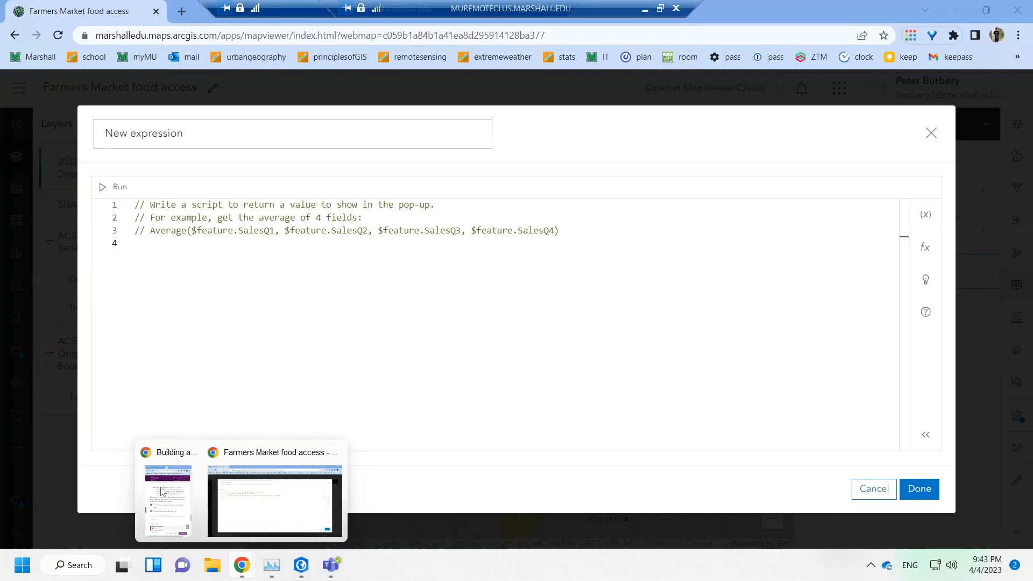
click(167, 501)
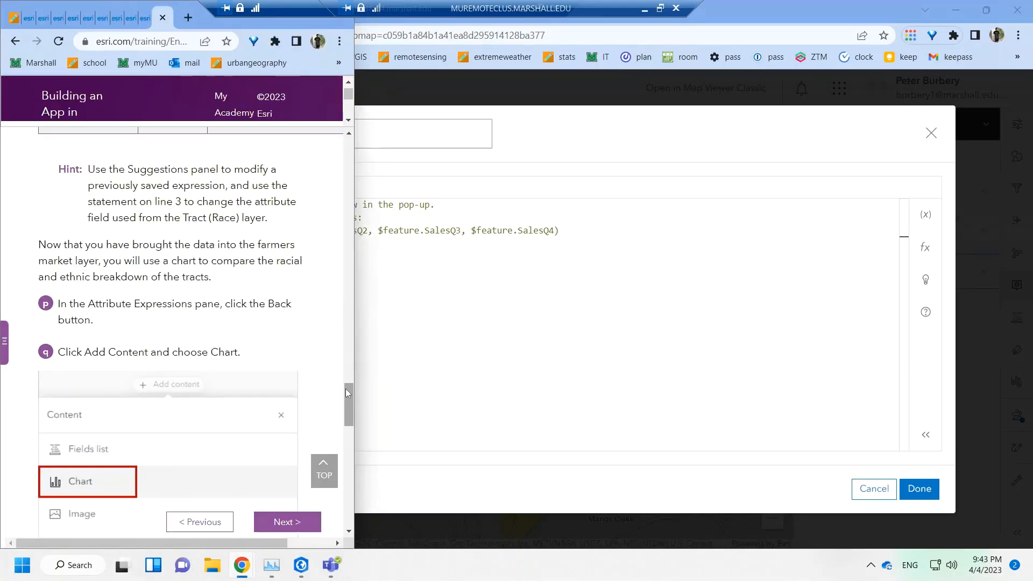
drag(345, 389, 370, 338)
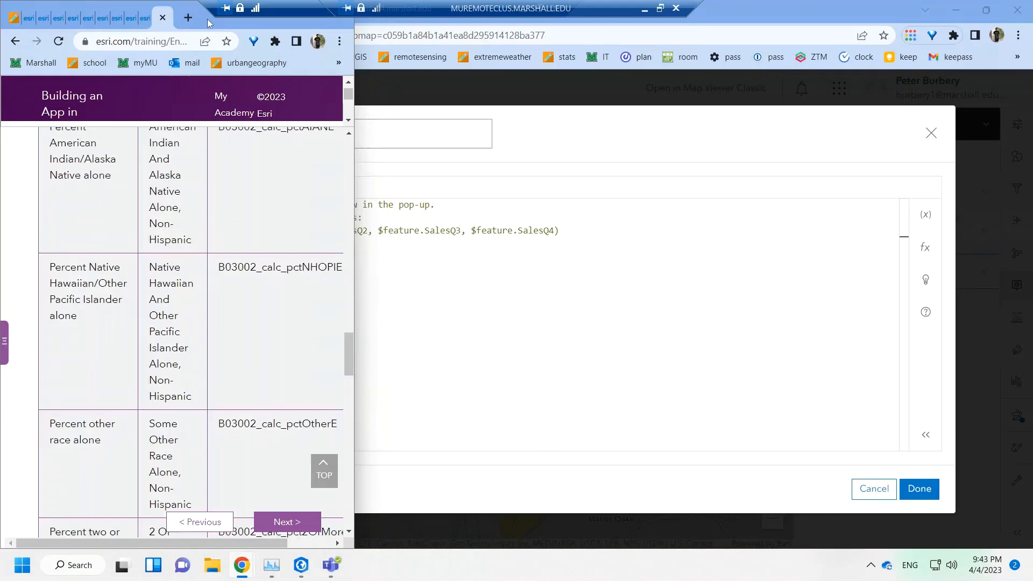
drag(209, 22, 244, 39)
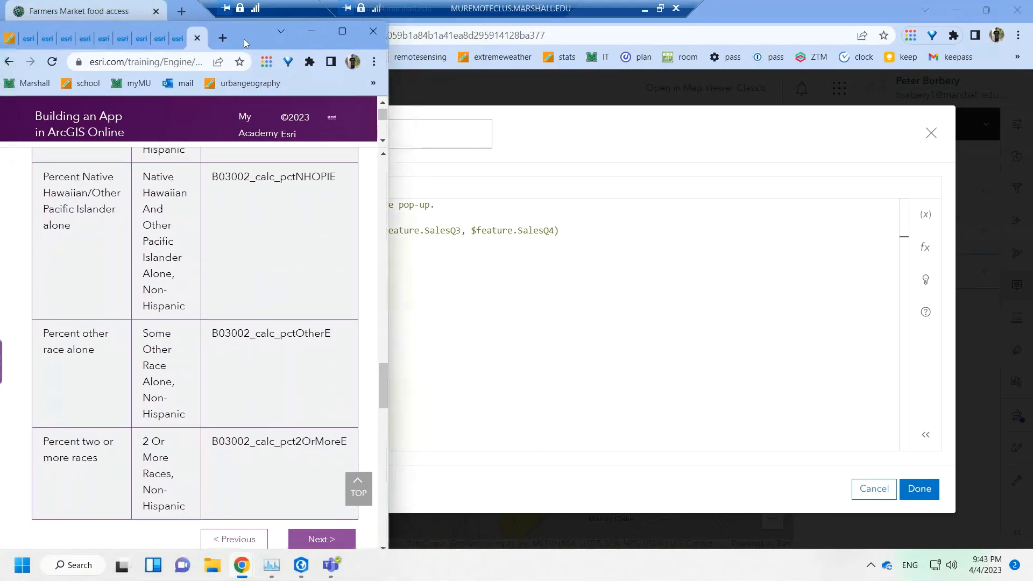
drag(384, 370, 390, 305)
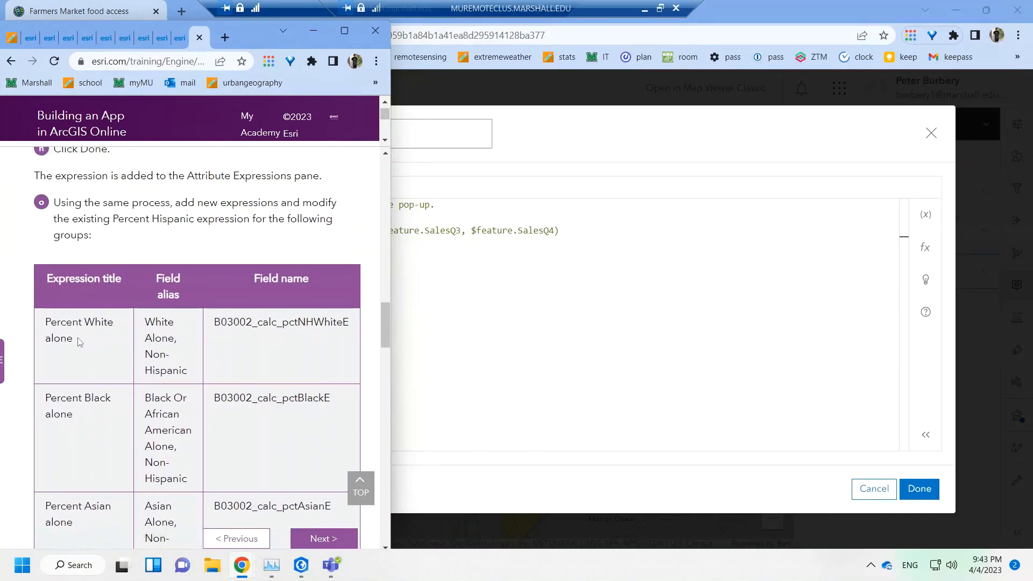
- Copy the Percent White alone title from the exercise table and use it to name the new expression
drag(80, 342, 60, 323)
drag(61, 323, 137, 377)
key(ctrl+c)
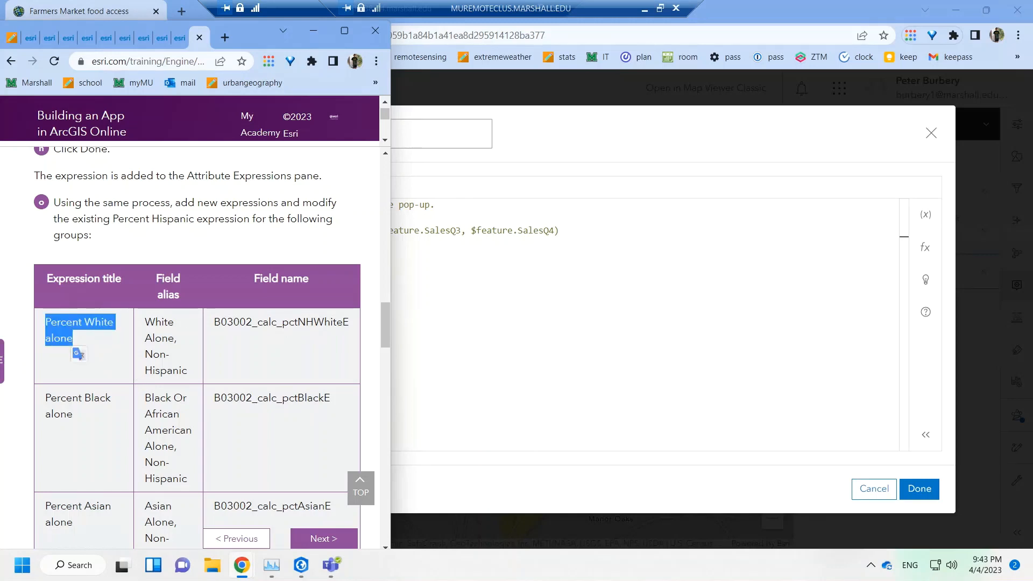
key(alt+Tab)
drag(182, 133, 104, 135)
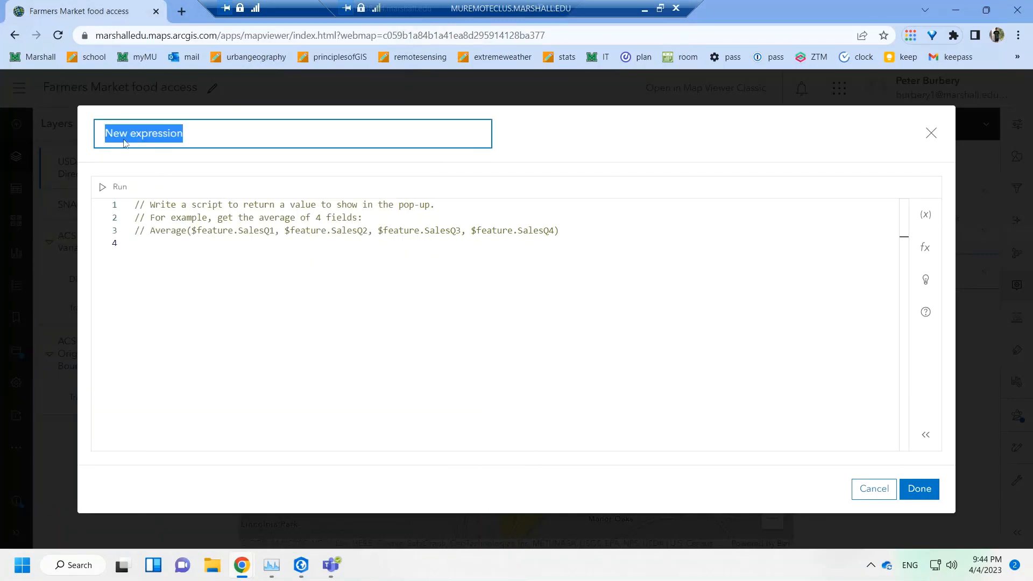
key(ctrl+v)
- Replace the placeholder script with the exercise's four-line race_layer sample code and save the Percent White alone expression
click(243, 565)
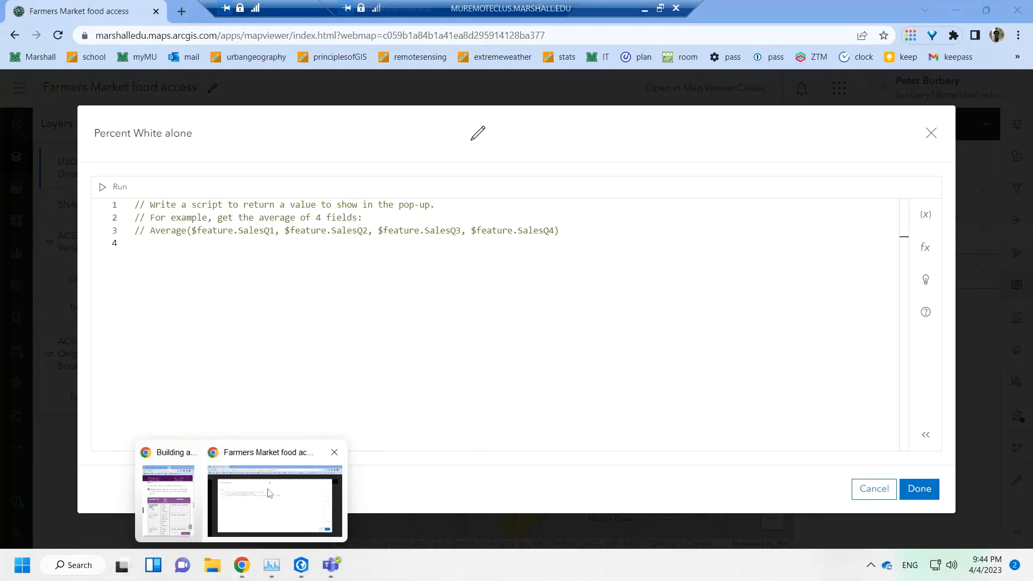
click(193, 486)
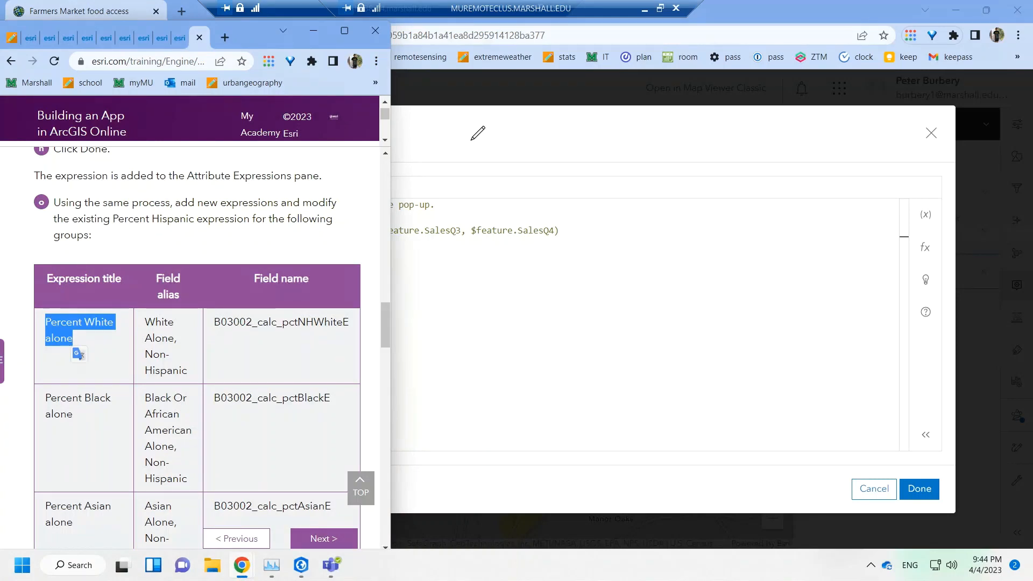
key(alt+Tab)
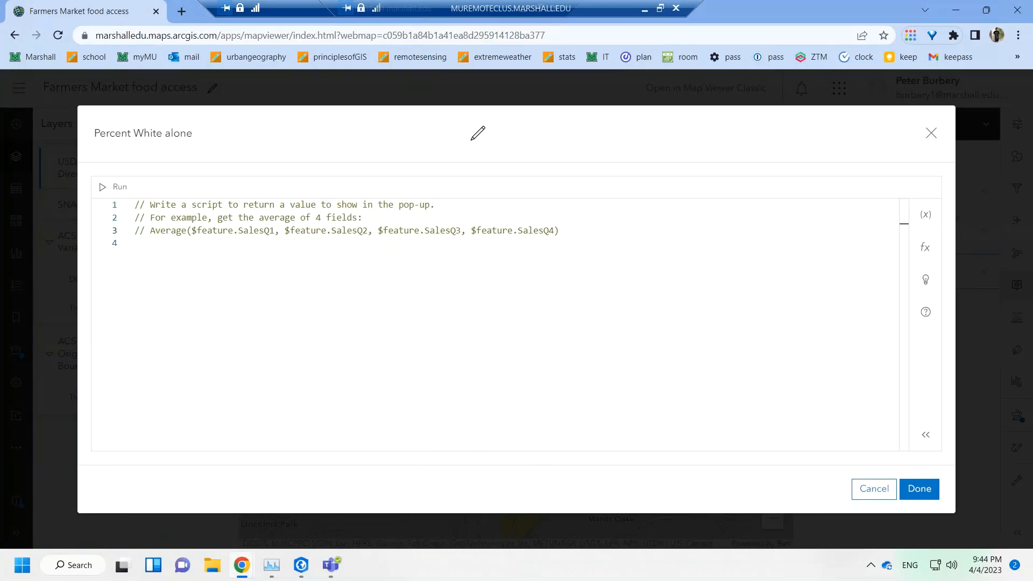
mouse_move(242, 565)
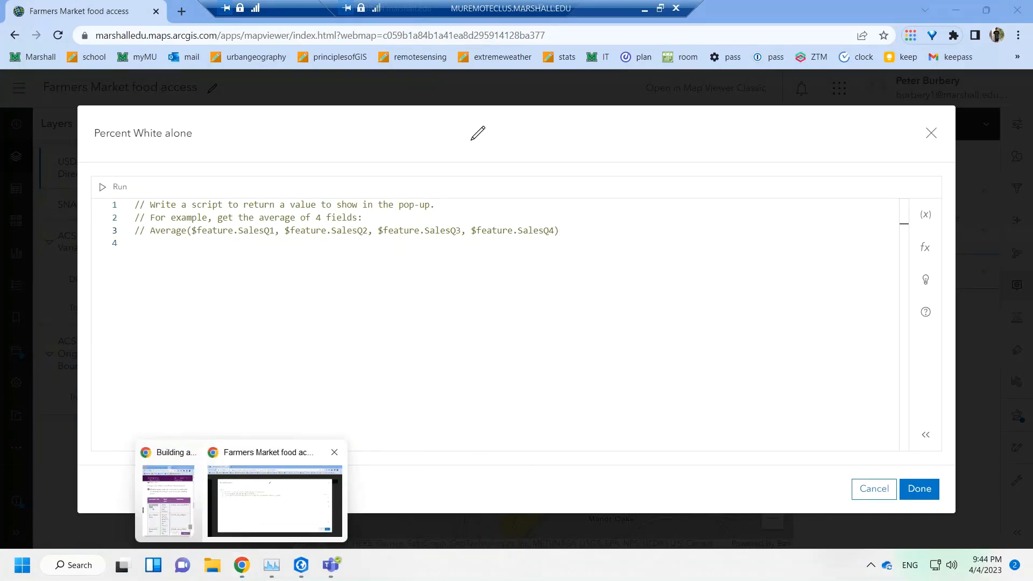
click(172, 502)
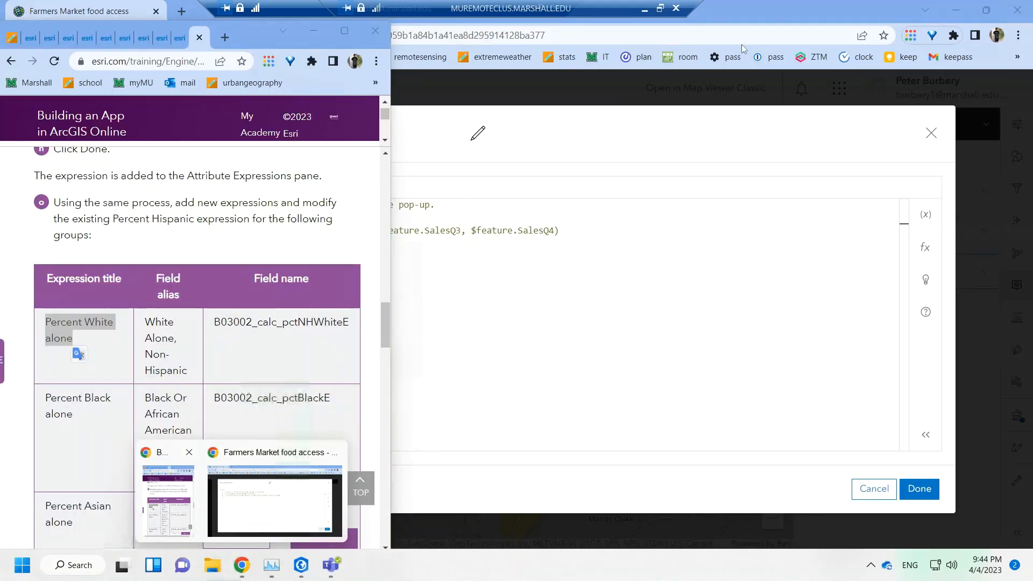
click(370, 305)
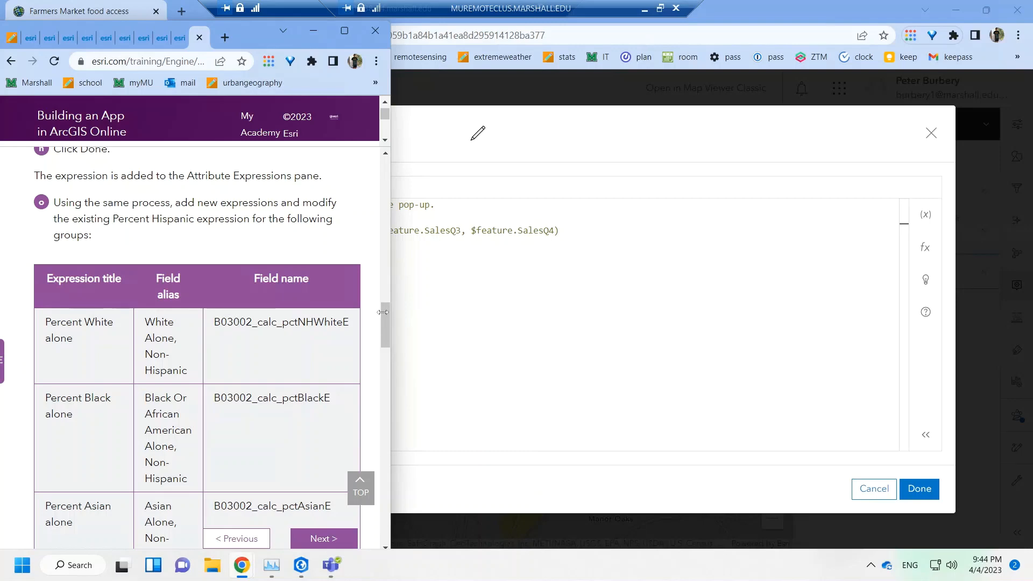
drag(382, 317, 386, 283)
scroll(385, 283, up, 1)
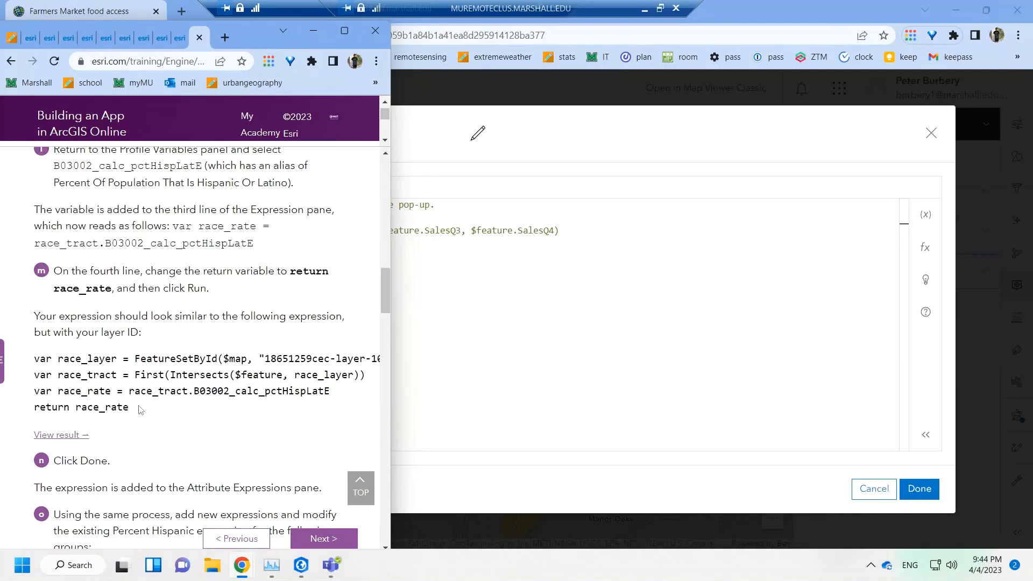
drag(139, 409, 34, 359)
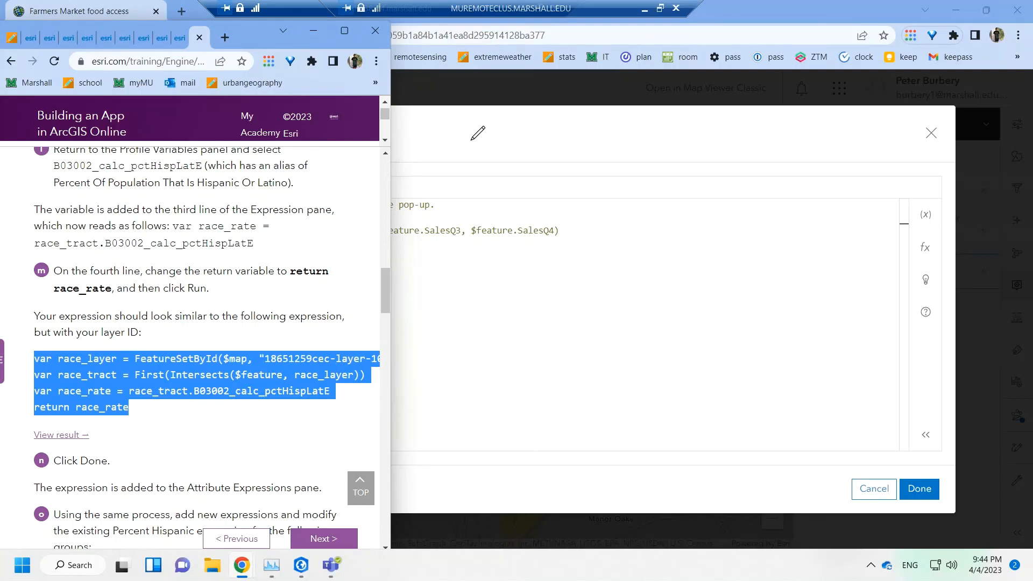
drag(559, 230, 135, 204)
text(var race_layer = FeatureSetById($map, "18651259cec-layer-10") var race_tract = First(Intersects($feature, race_layer)) var race_rate = race_tract.B03002_calc_pctHispLatE return race_rate)
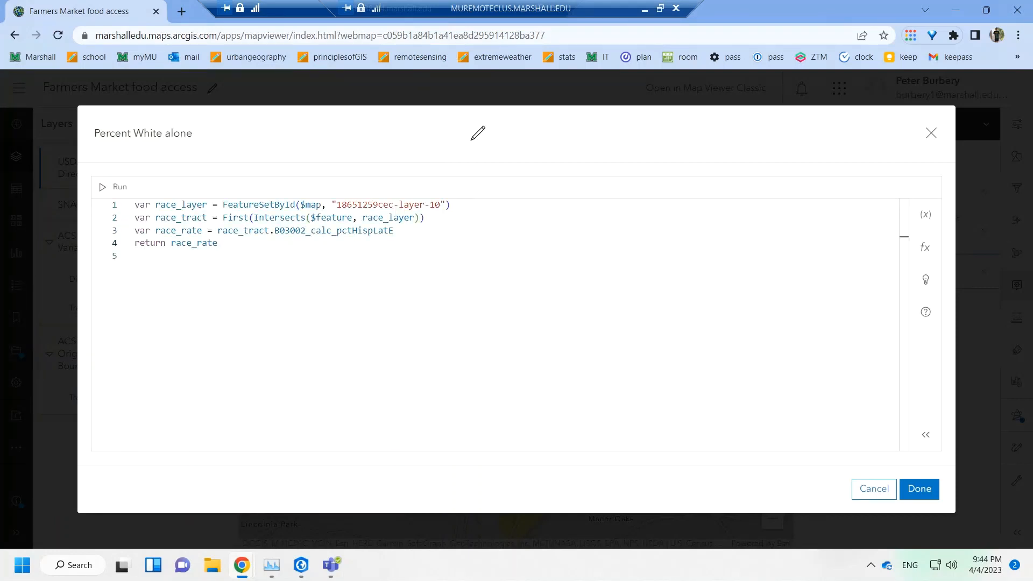
click(907, 484)
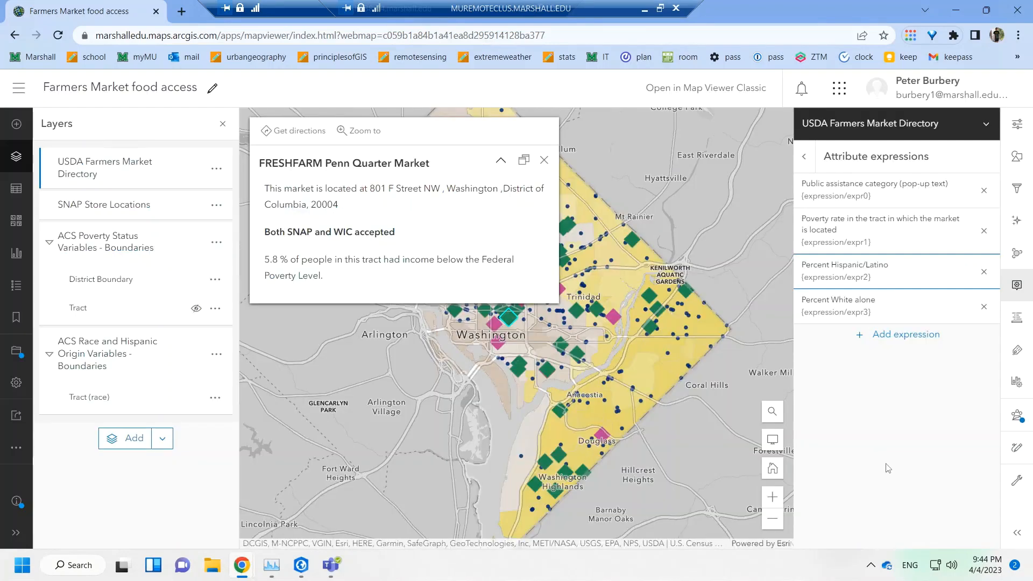
- Copy the layer ID "1874ef32a58-layer-32" from the Percent Hispanic/Latino expression and substitute it for the sample ID in Percent White alone
click(884, 273)
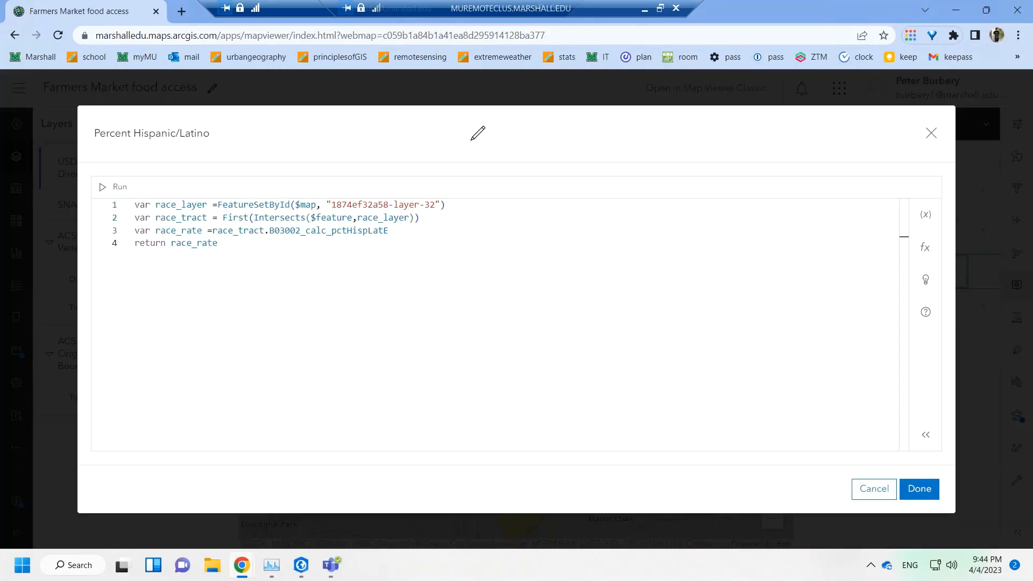
click(441, 205)
drag(321, 205, 441, 205)
key(ctrl+c)
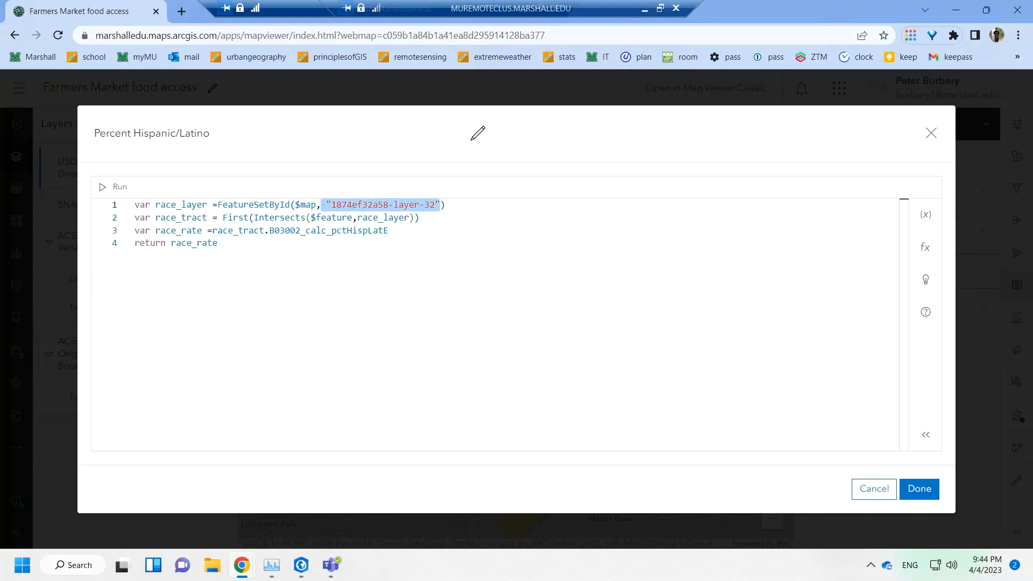
click(919, 489)
click(881, 303)
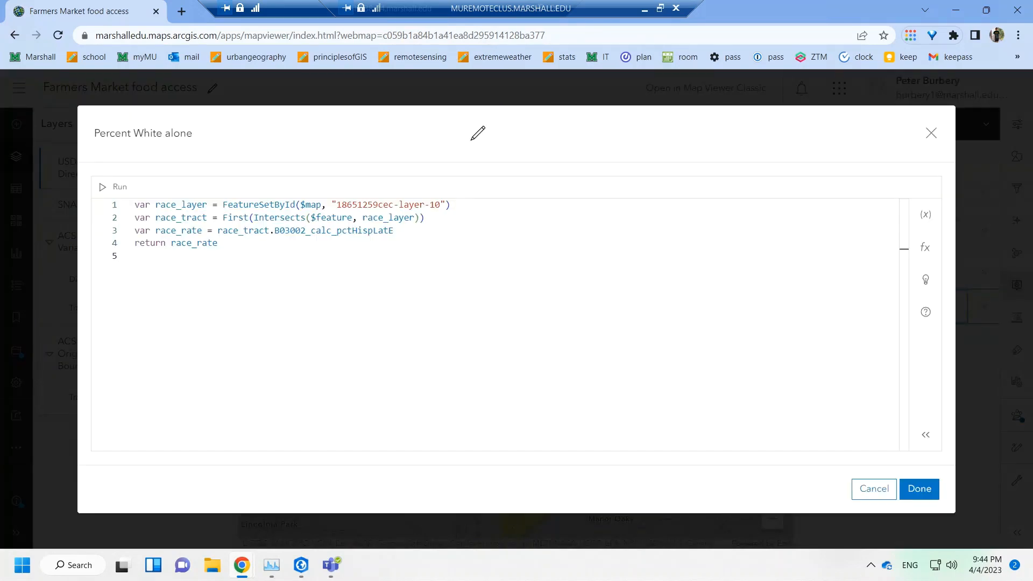
drag(445, 204, 351, 205)
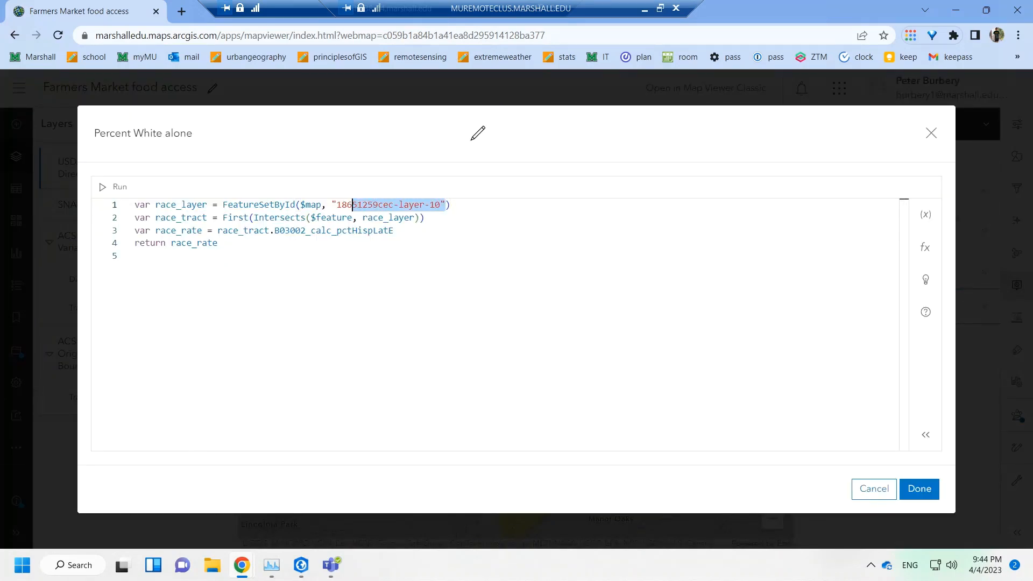
drag(352, 205, 332, 205)
key(ctrl+v)
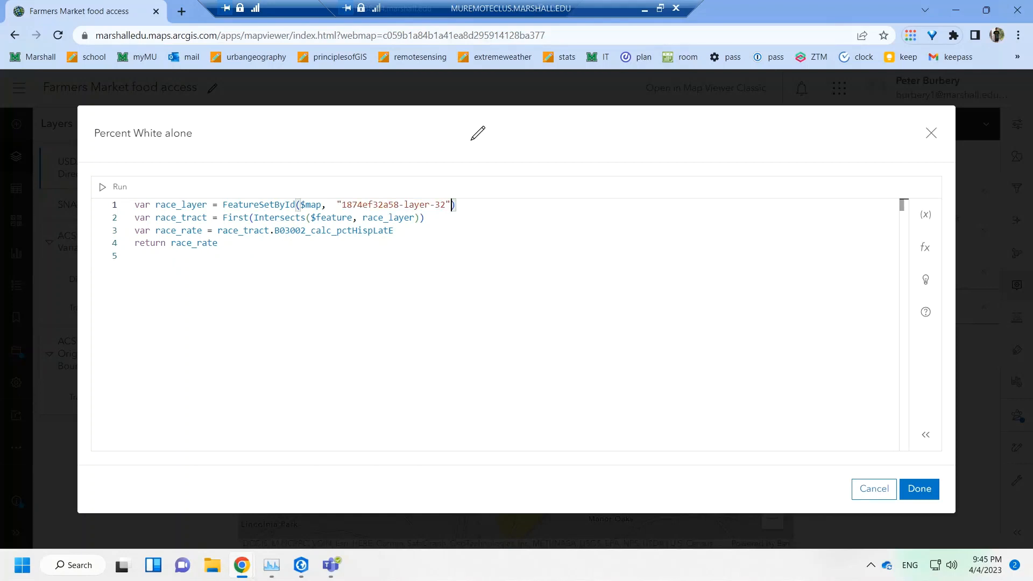
- Remove the Hispanic/Latino field name after race_tract. on line 3 and place the exercise page side by side with the map
drag(394, 231, 348, 230)
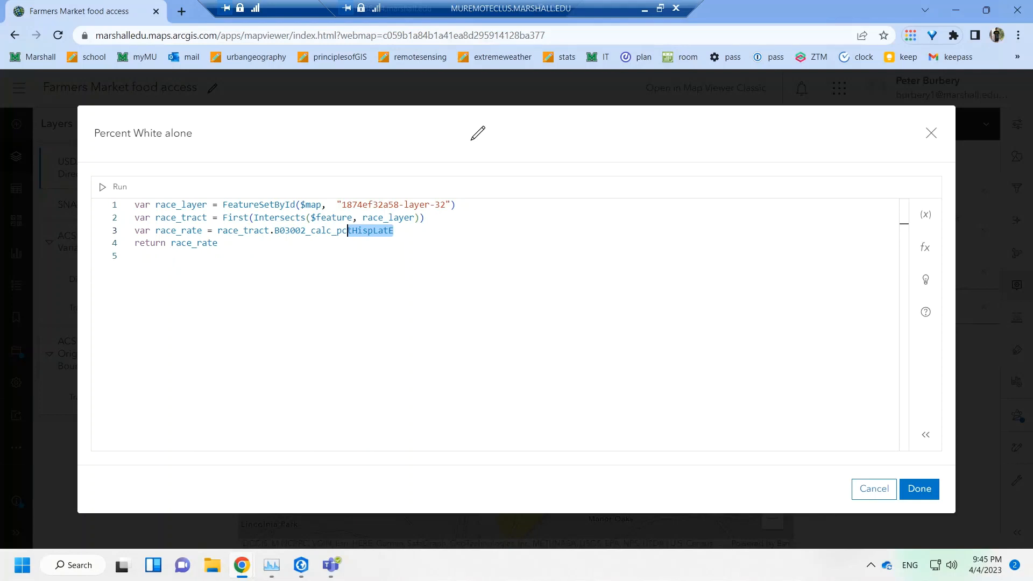
drag(348, 230, 275, 231)
key(BackSpace)
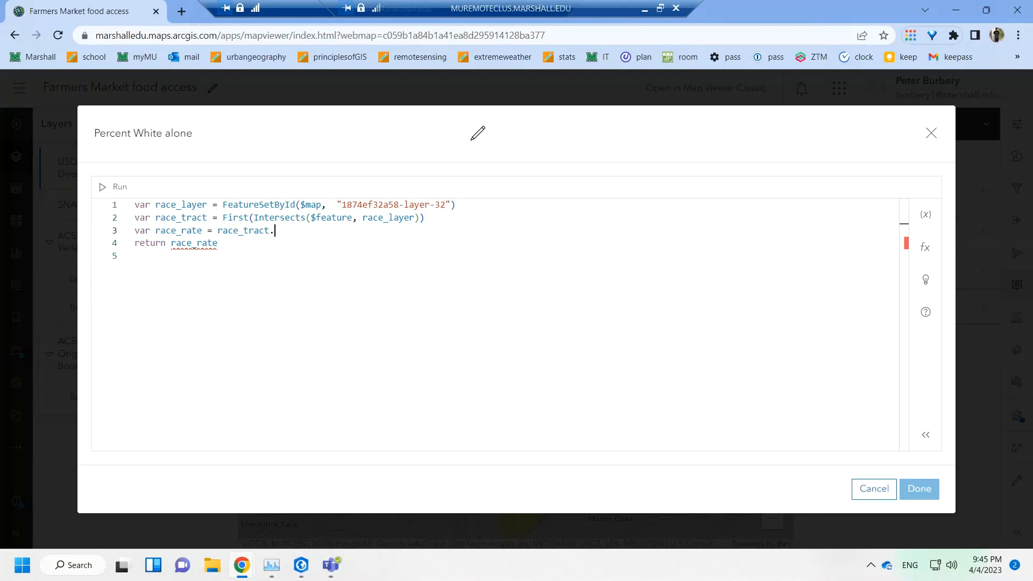
key(super+Right)
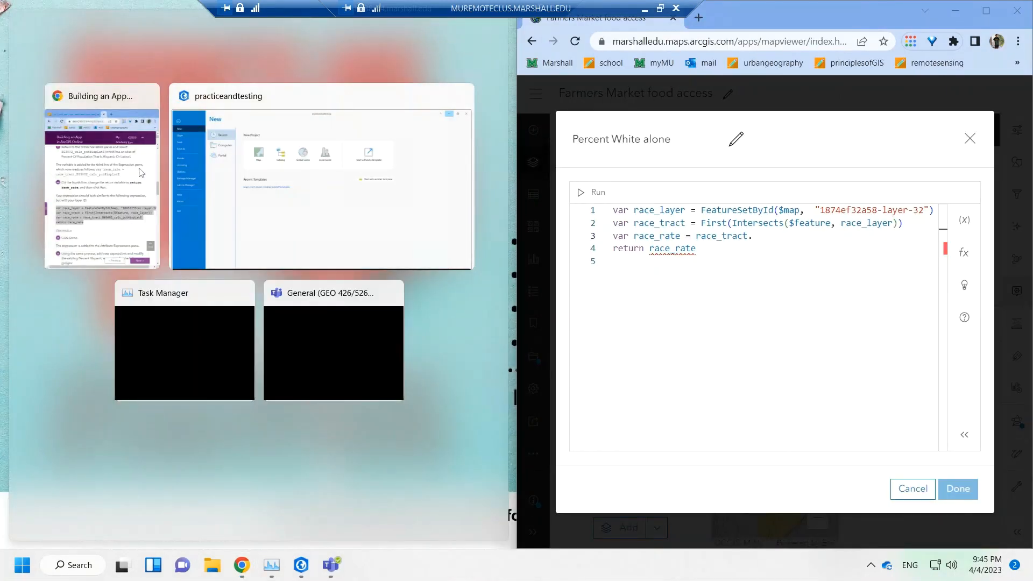
click(124, 182)
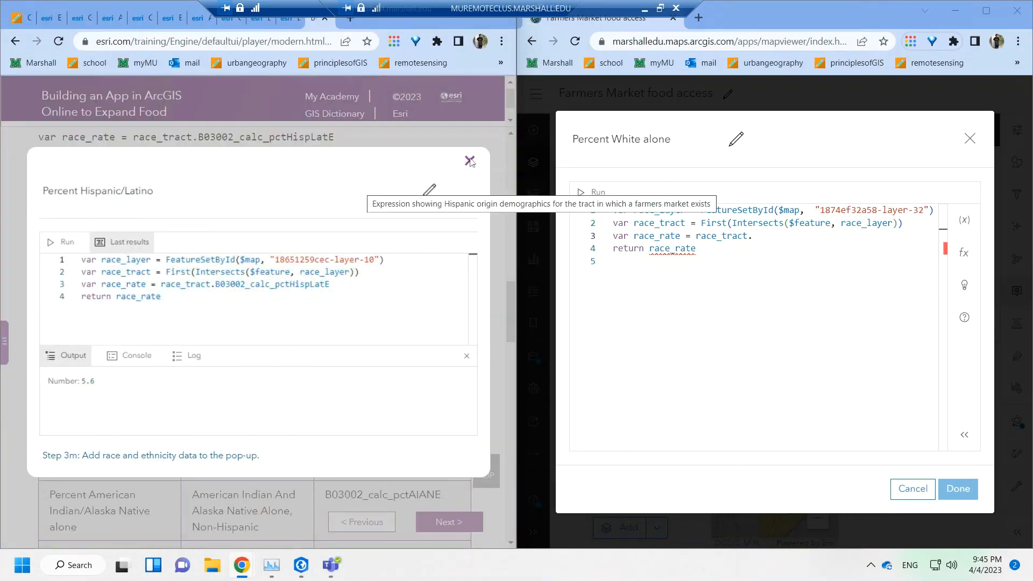
click(469, 161)
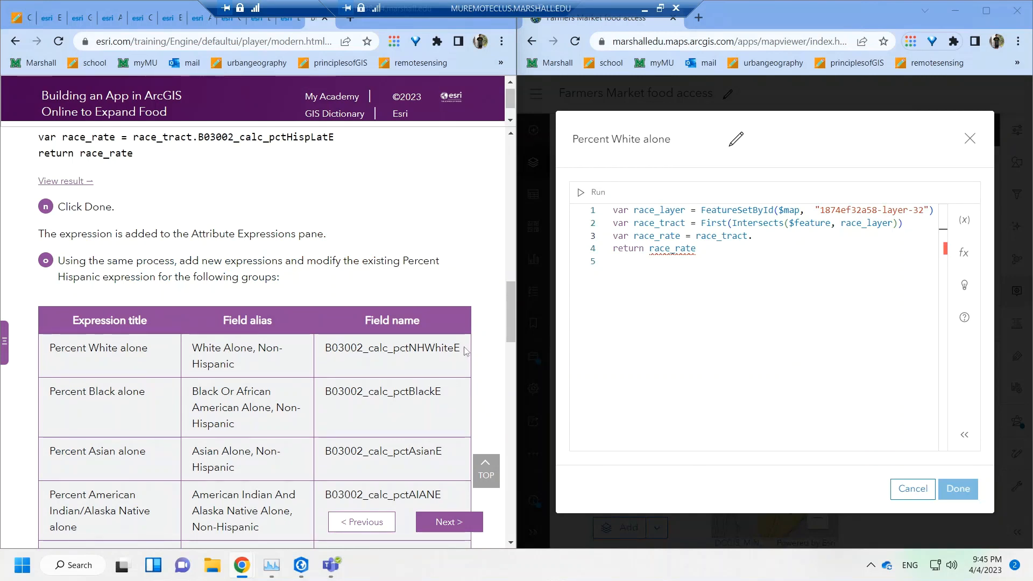
- Complete line 3 with the field B03002_calc_pctNHWhiteE from the exercise table, then run and save the Percent White alone expression
mouse_move(461, 349)
mouse_down()
mouse_move(331, 348)
mouse_move(461, 348)
mouse_up()
key(ctrl+c)
click(340, 365)
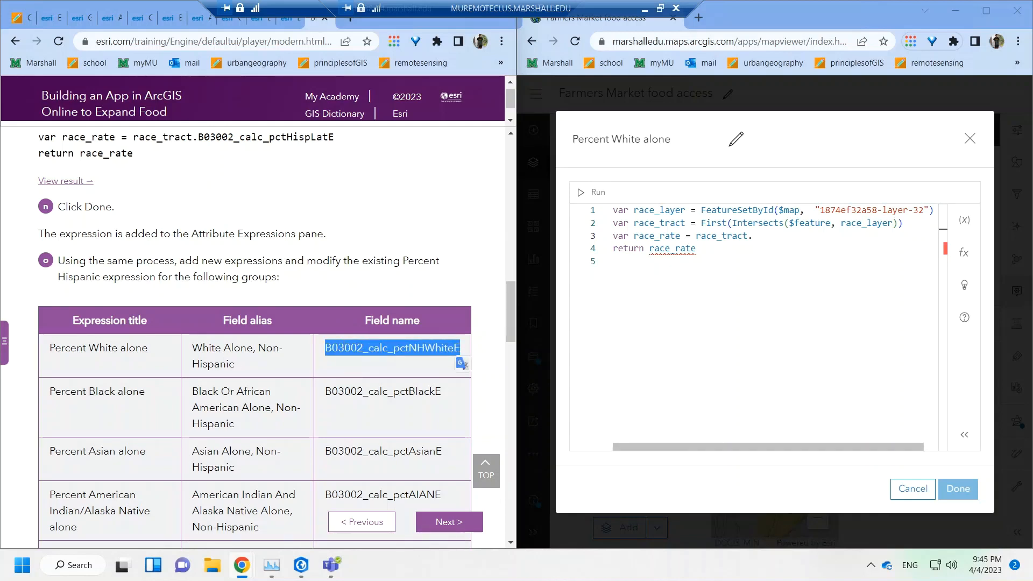
click(753, 236)
key(ctrl+v)
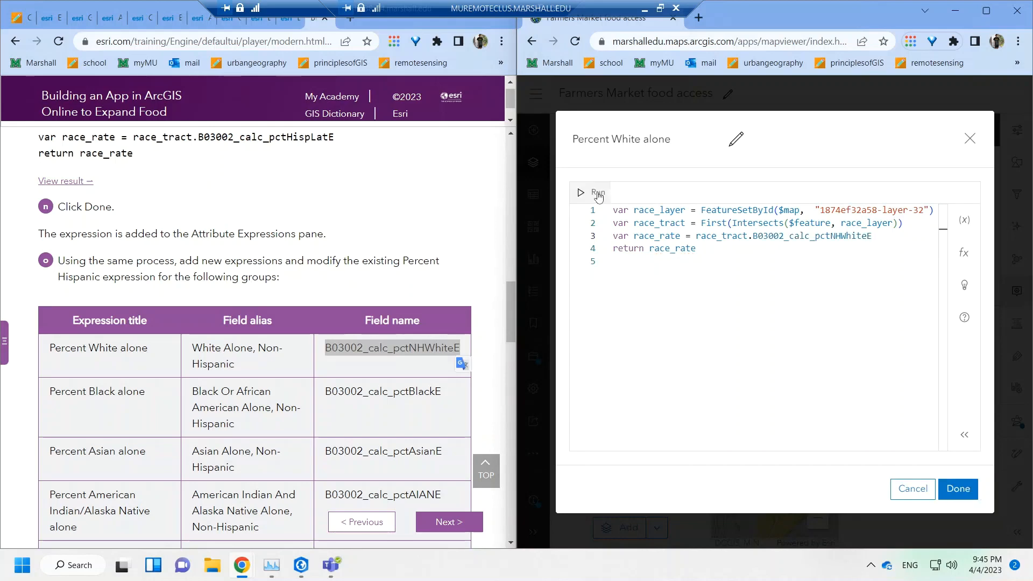
click(591, 192)
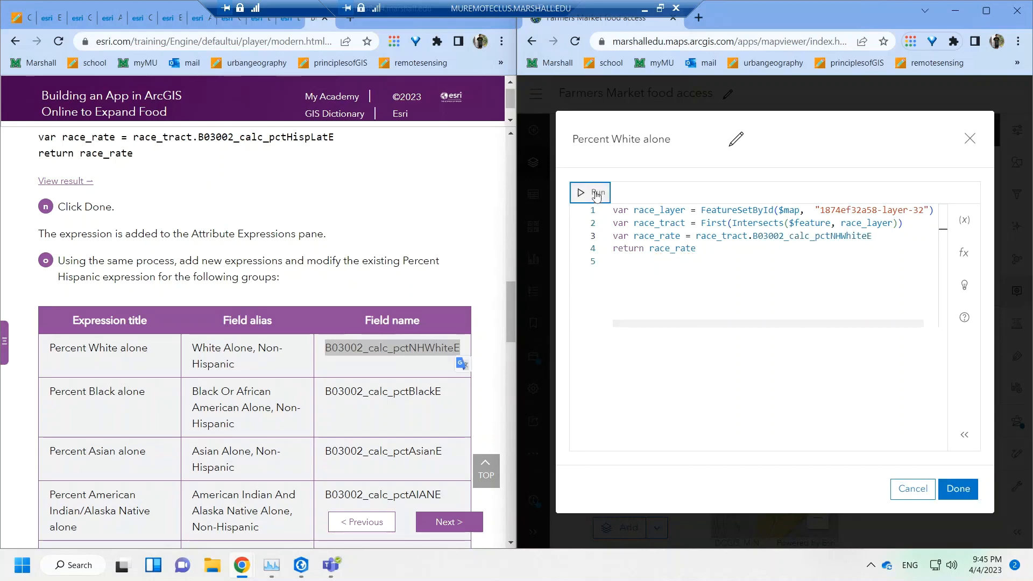
click(952, 484)
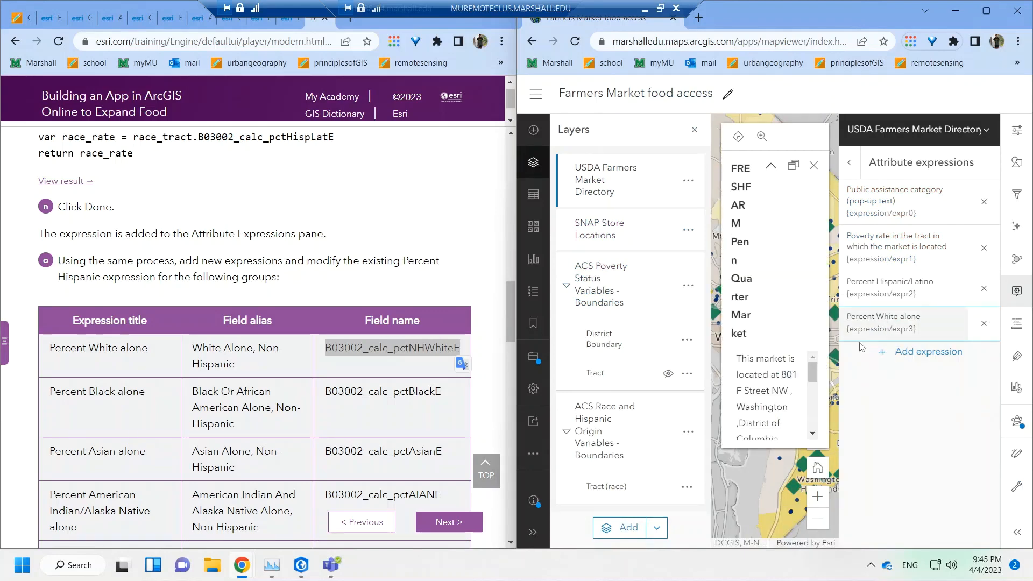
- Start another attribute expression and replace its placeholder script with the exercise's four-line race_layer sample code
click(876, 353)
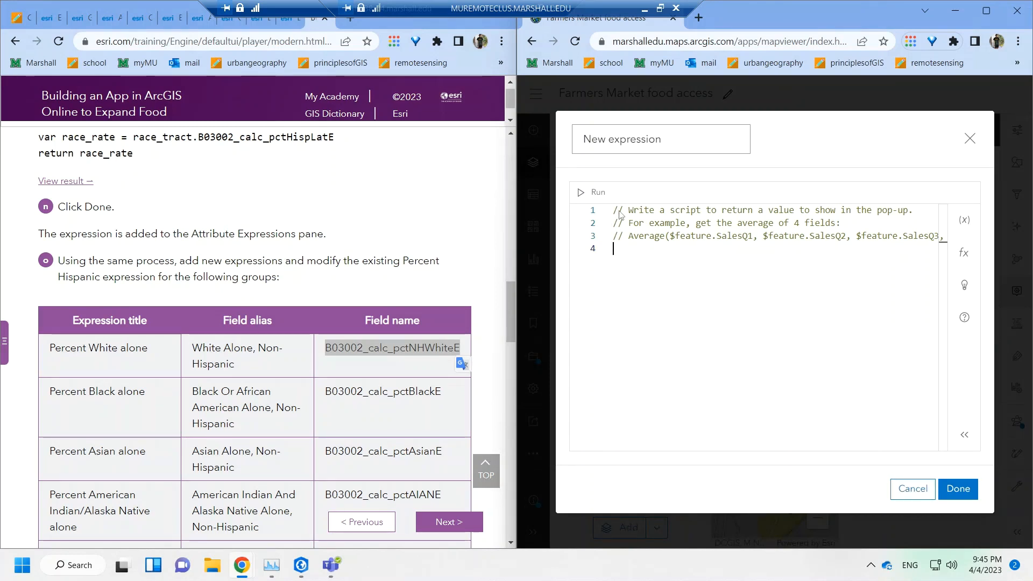
key(ctrl+a)
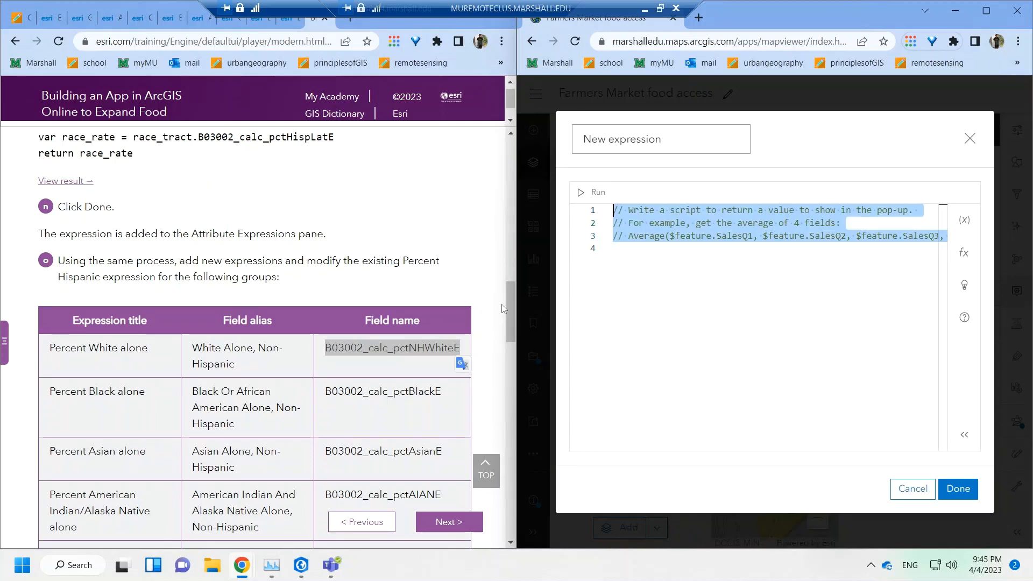
drag(507, 296, 507, 273)
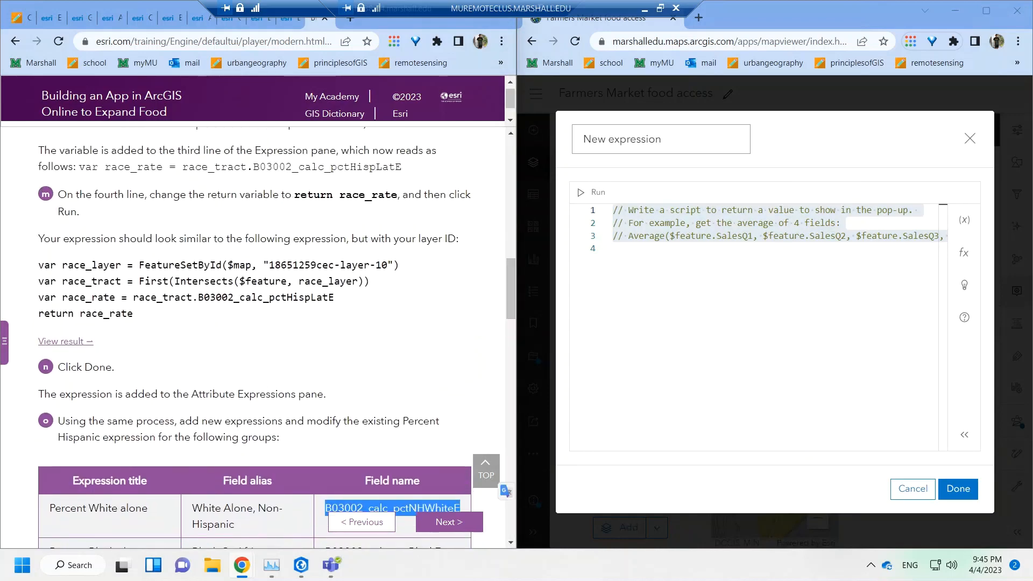
drag(135, 316, 22, 266)
key(ctrl+c)
click(637, 271)
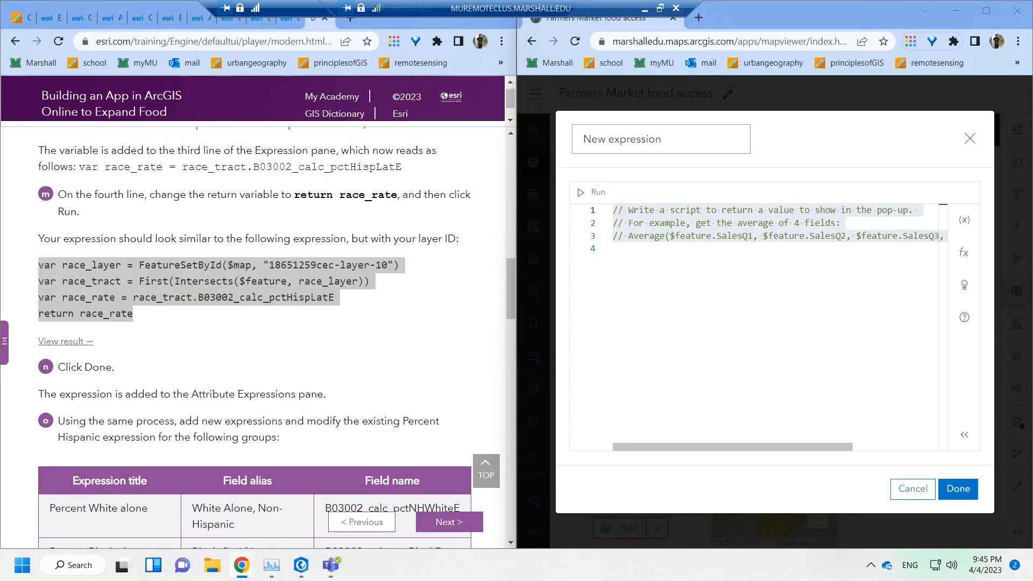
key(ctrl+a)
key(ctrl+v)
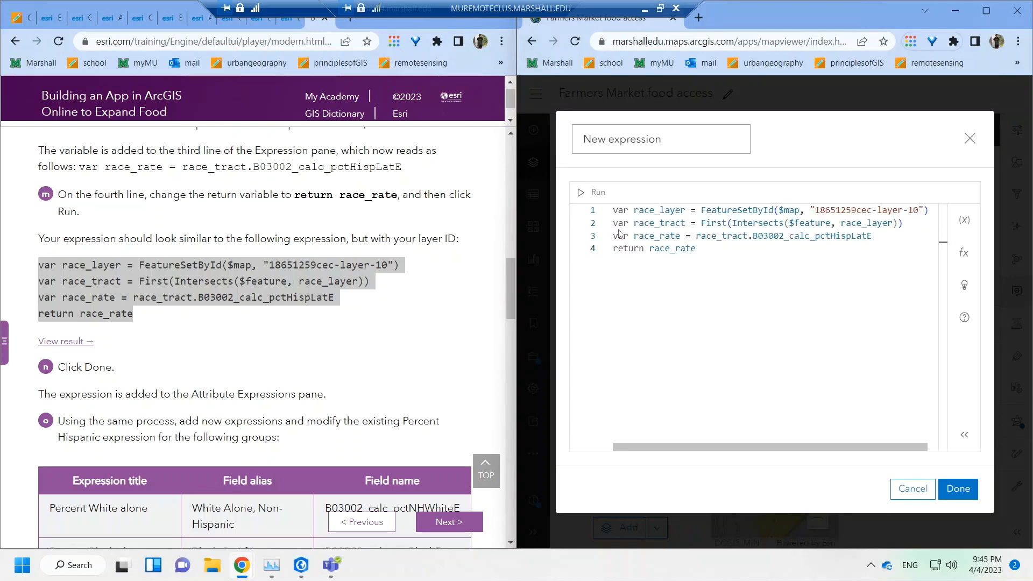
- Replace the sample layer ID on line 1 of the new expression with the previously copied "1874ef32a58-layer-32"
click(509, 286)
scroll(509, 285, down, 2)
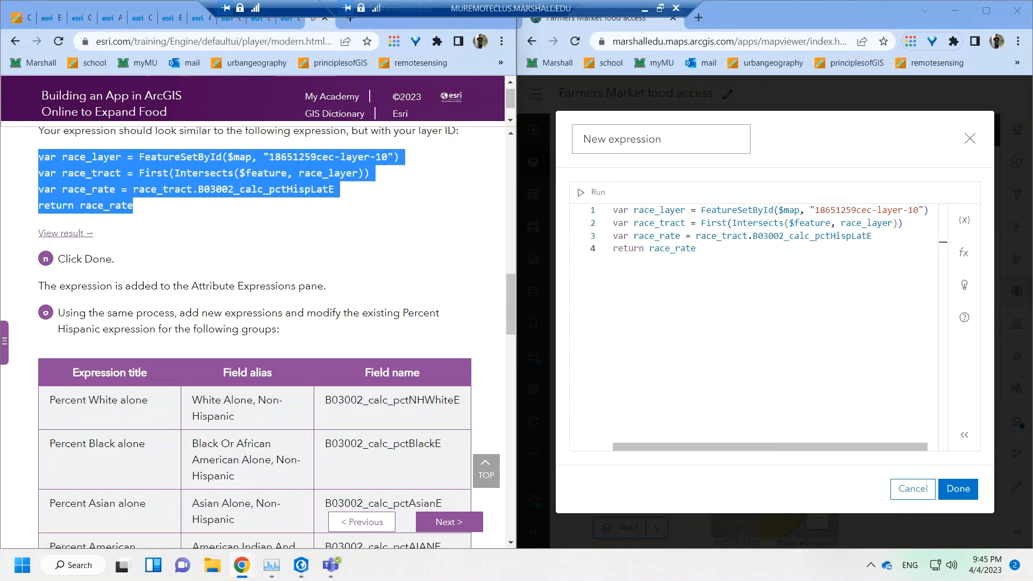
click(776, 210)
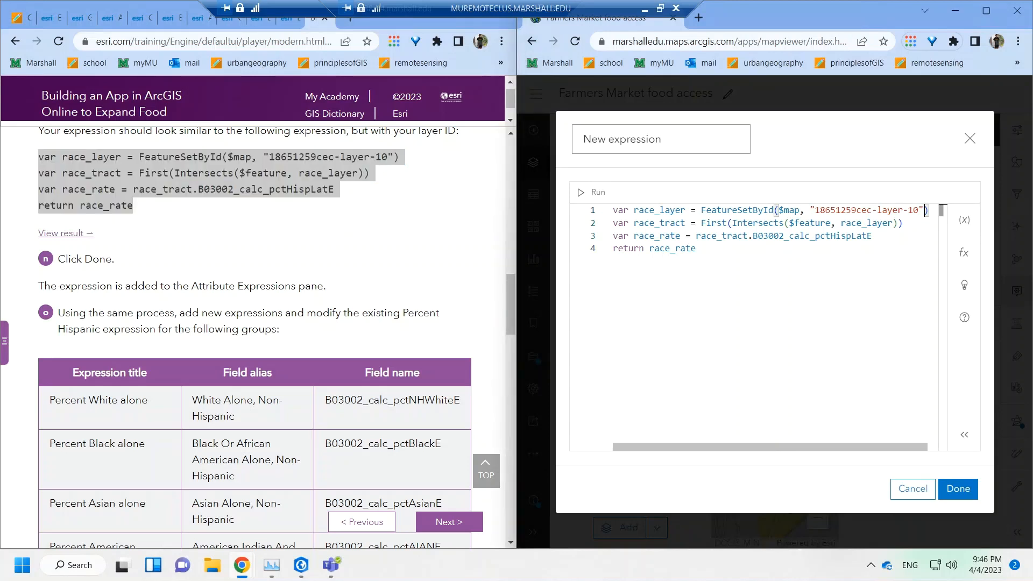
drag(925, 210, 810, 210)
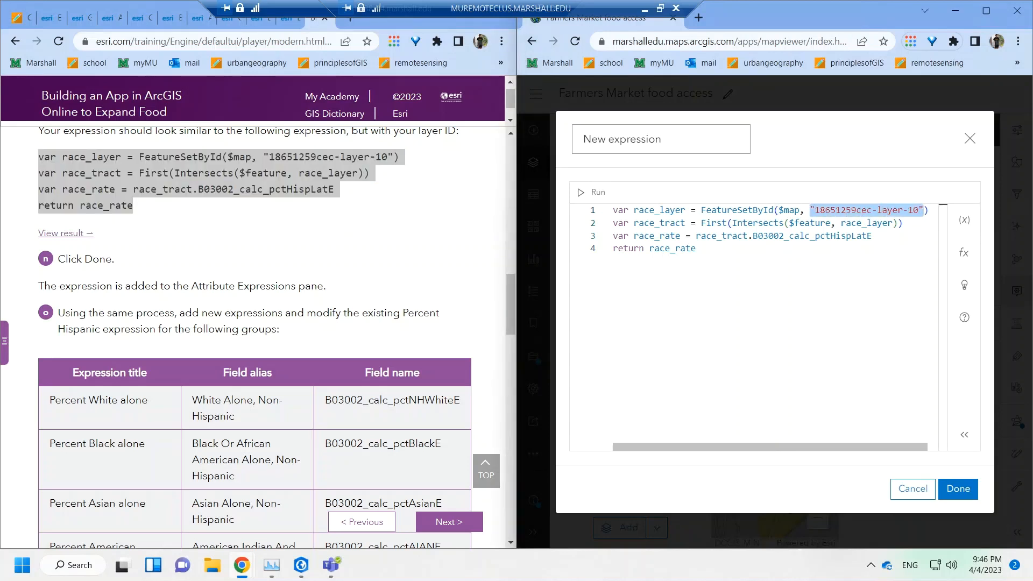
key(super+v)
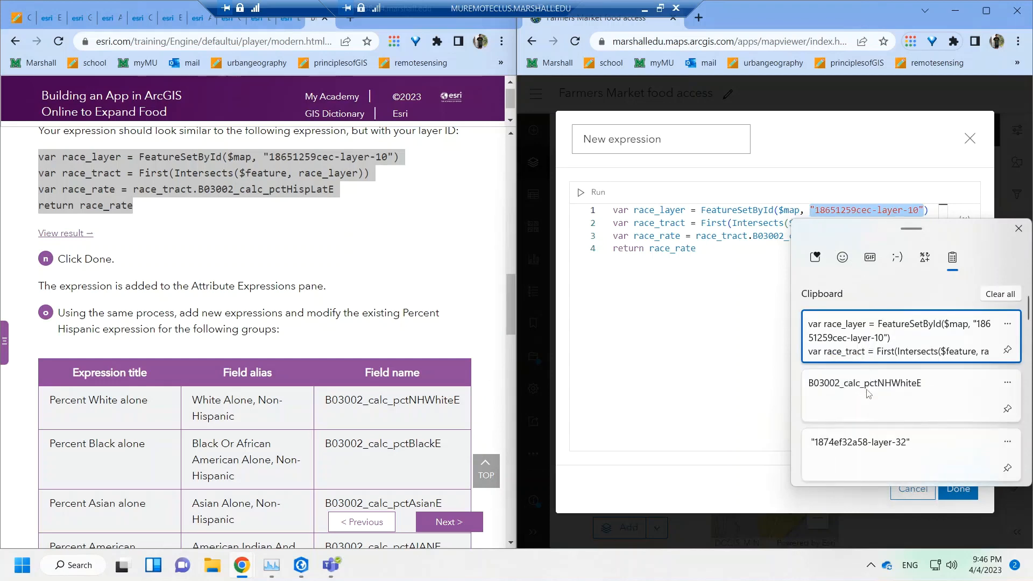
key(Down)
key(Down)
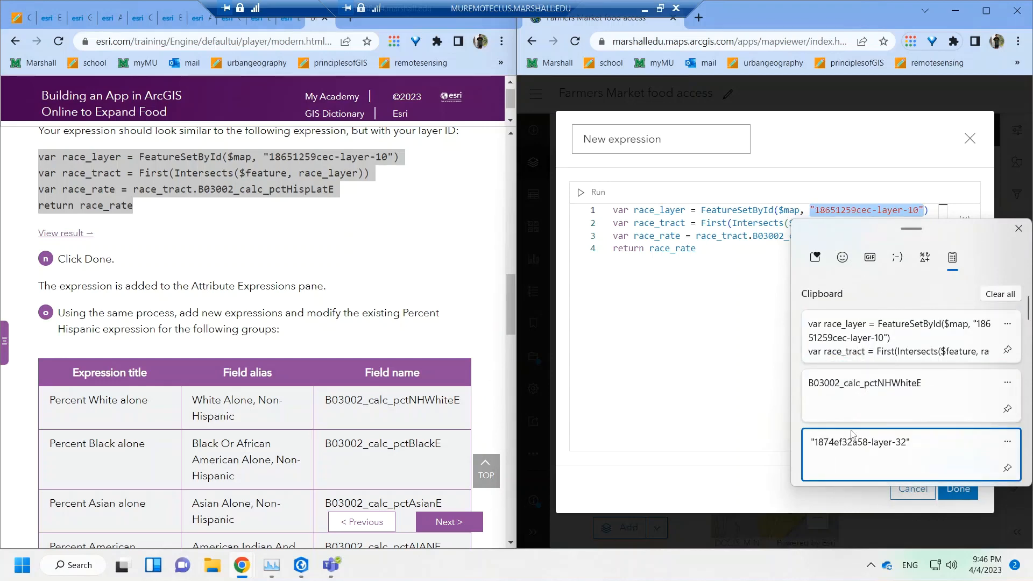
click(855, 447)
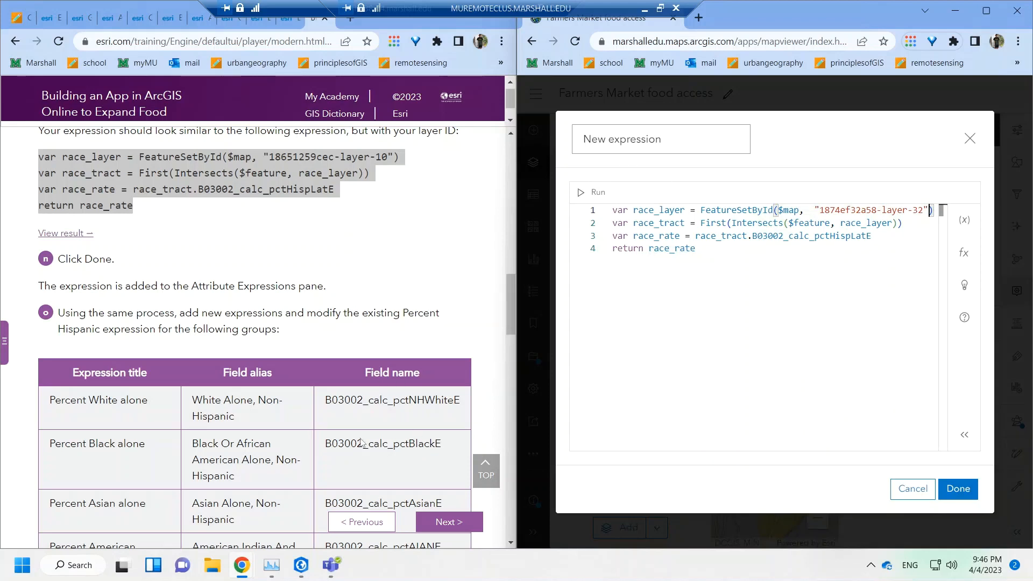
- Copy the field name B03002_calc_pctBlackE from the exercise table and substitute it for the Hispanic/Latino field on line 3
double_click(340, 444)
key(ctrl+c)
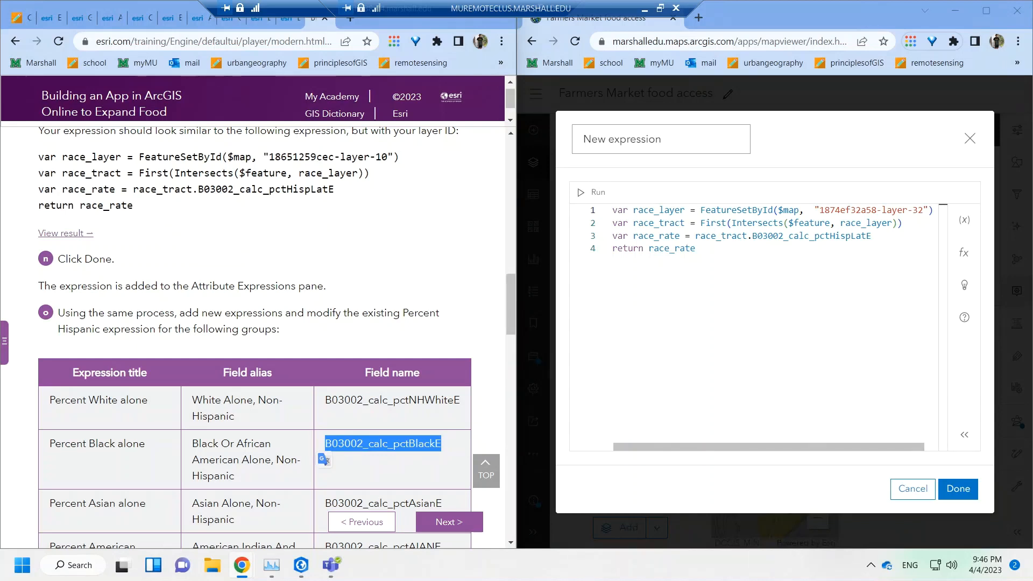
double_click(753, 235)
key(ctrl+v)
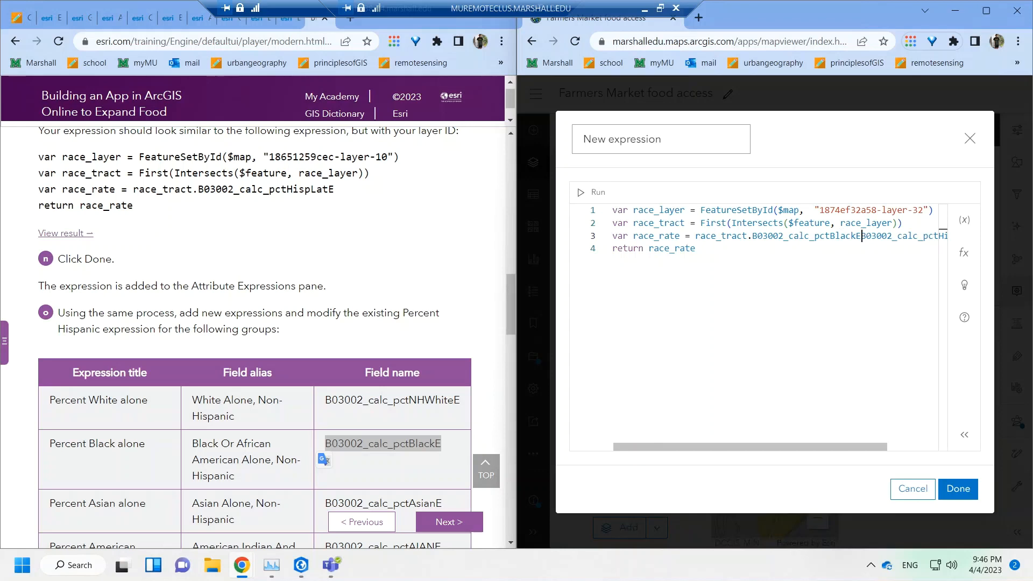
drag(752, 236, 871, 236)
key(ctrl+c)
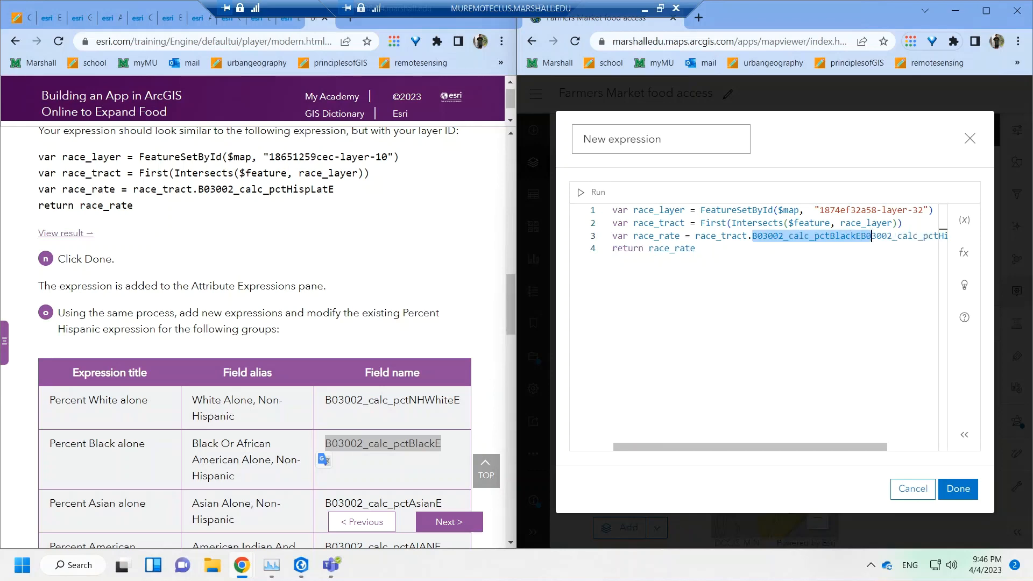
key(BackSpace)
drag(872, 236, 758, 237)
key(ctrl+v)
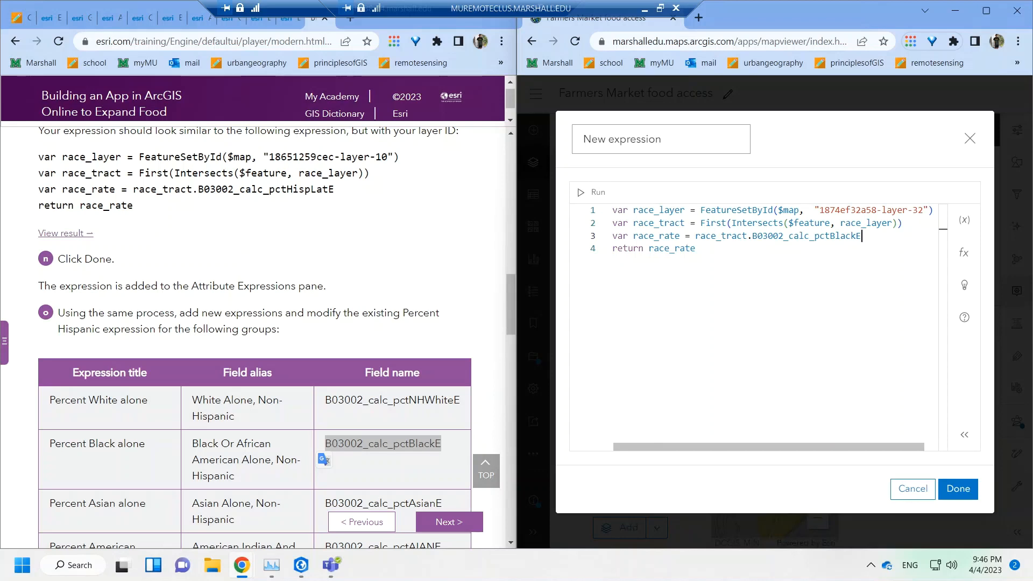
- Title the new expression "Percent Black alone" using the expression title from the exercise table
click(661, 140)
drag(145, 444, 49, 450)
click(666, 144)
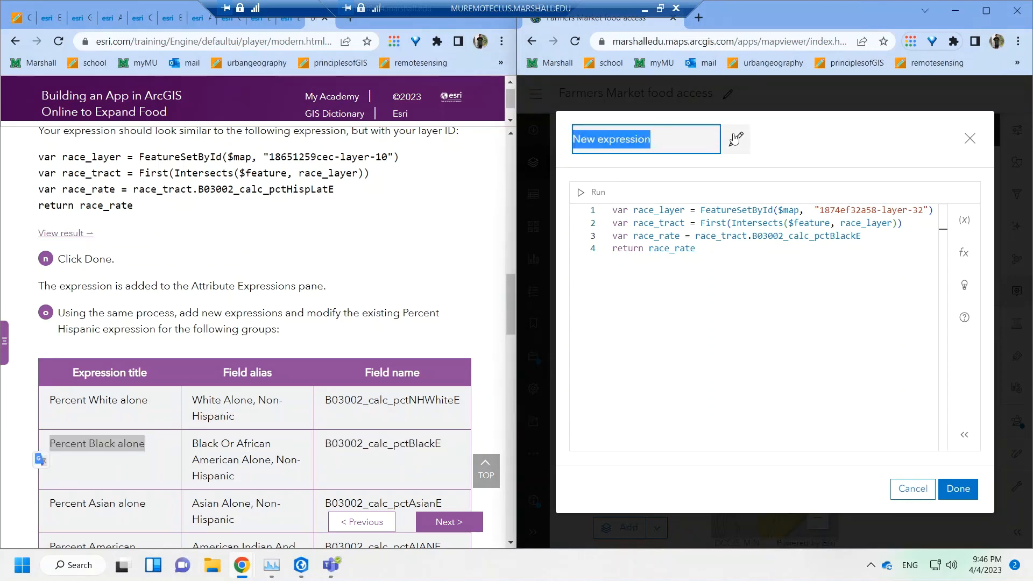
text(v)
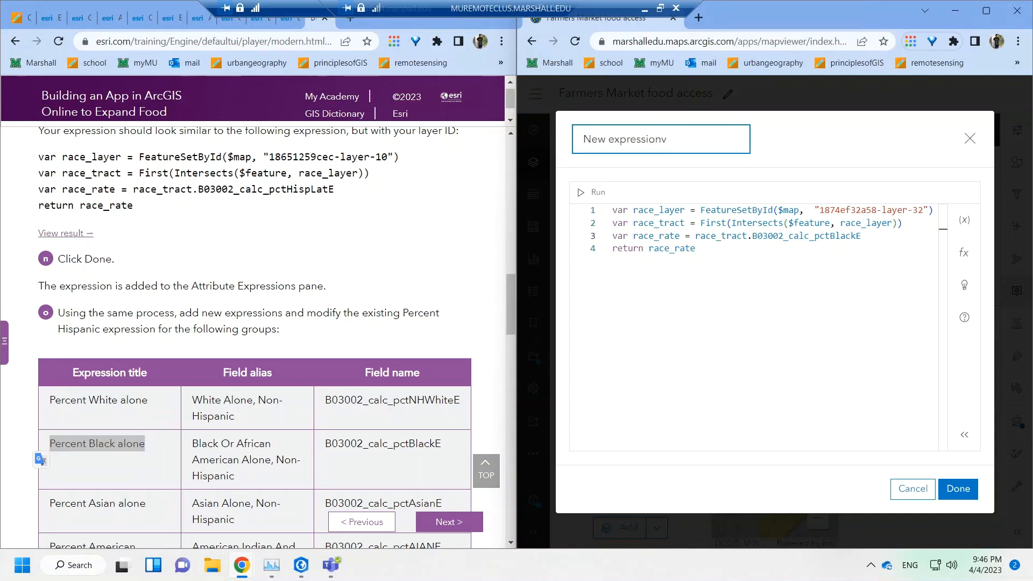
key(ctrl+a)
text(v)
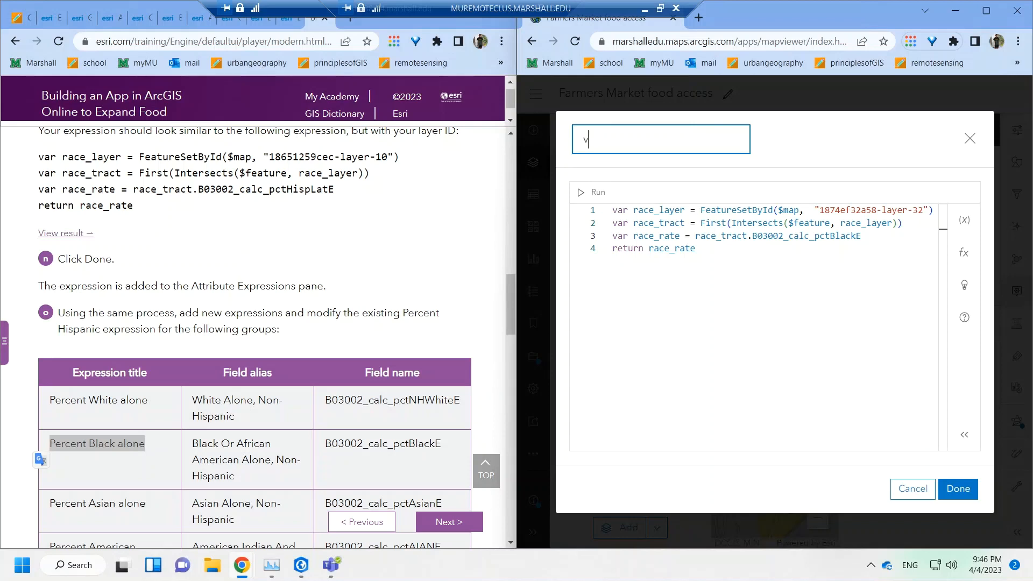
click(117, 449)
right_click(116, 448)
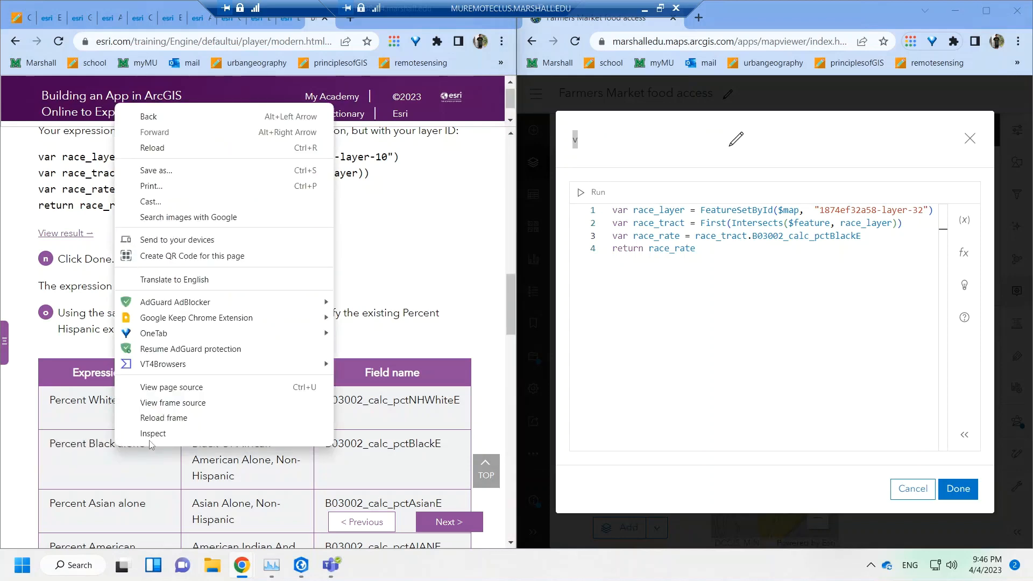
click(50, 436)
drag(49, 444, 145, 444)
click(600, 149)
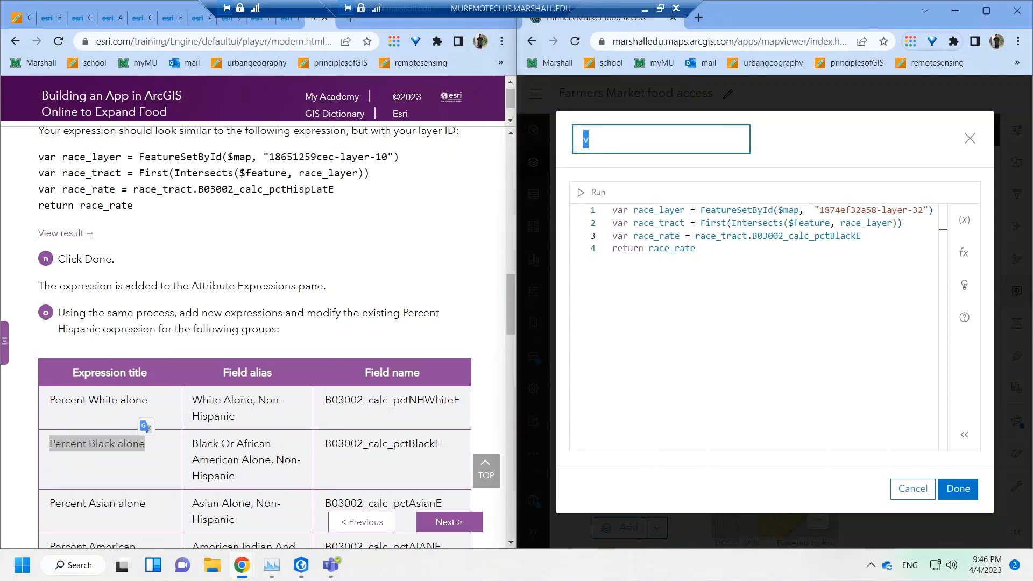
drag(617, 134, 619, 139)
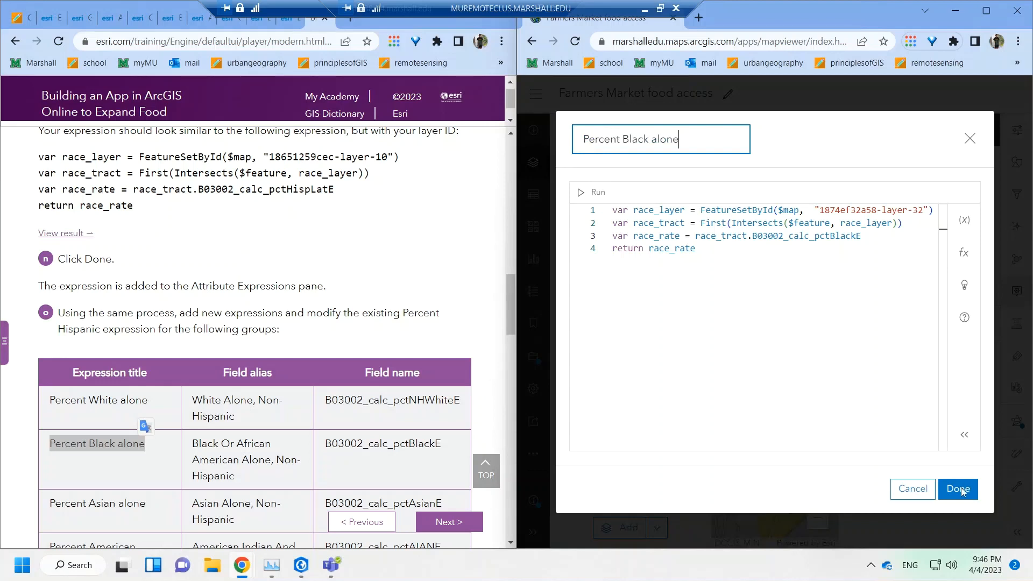
- Run the Percent Black alone expression and save it to the attribute expressions
click(584, 193)
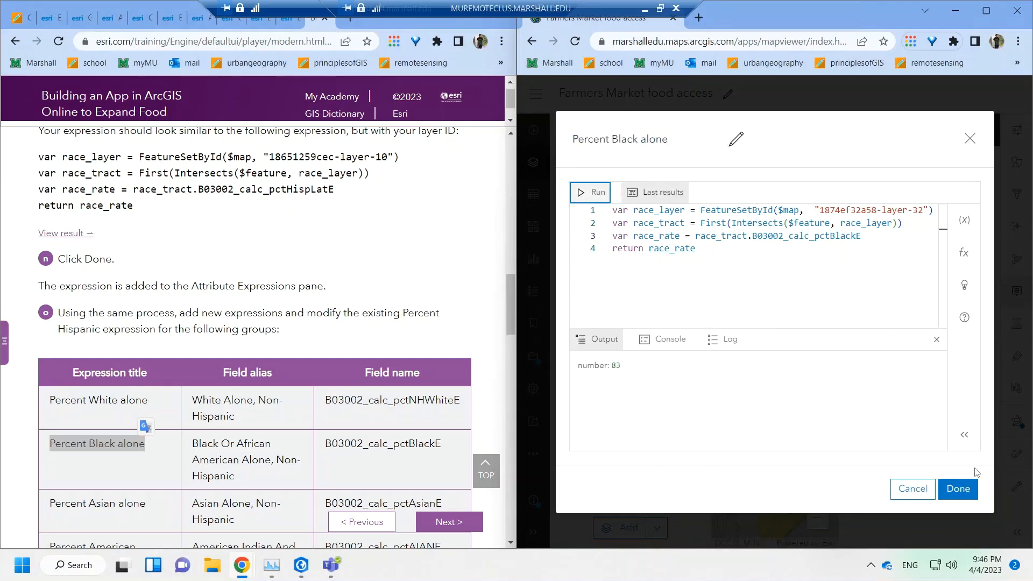
click(696, 249)
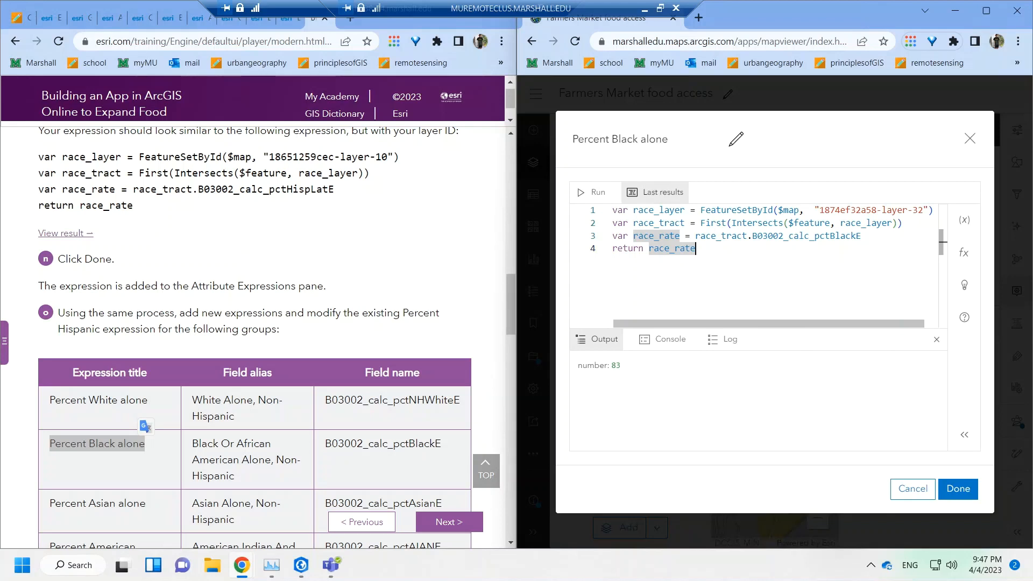
click(958, 488)
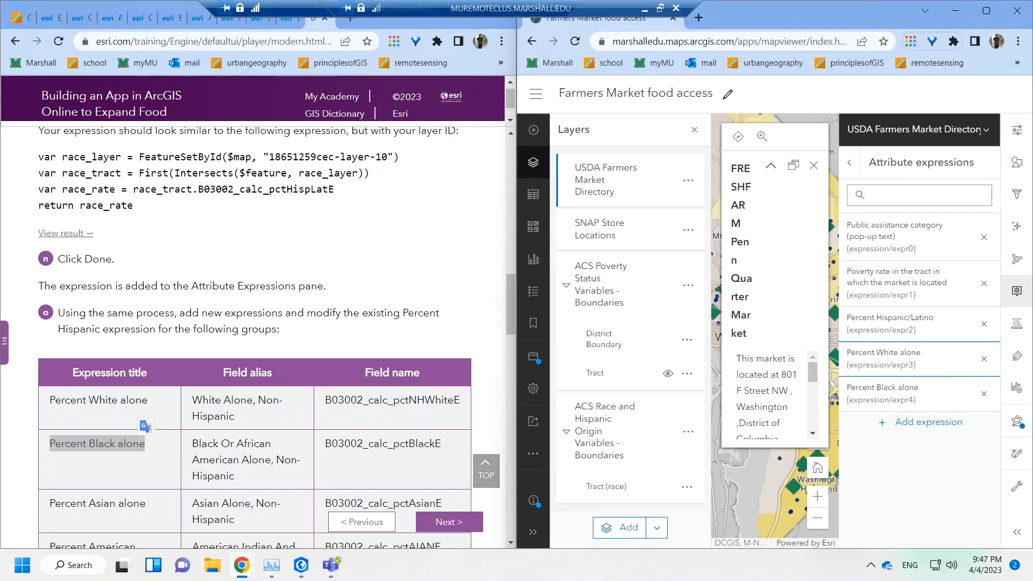
- Reopen the Percent Black alone expression, rerun it, and clear the field name after race_tract. on line 3
click(871, 401)
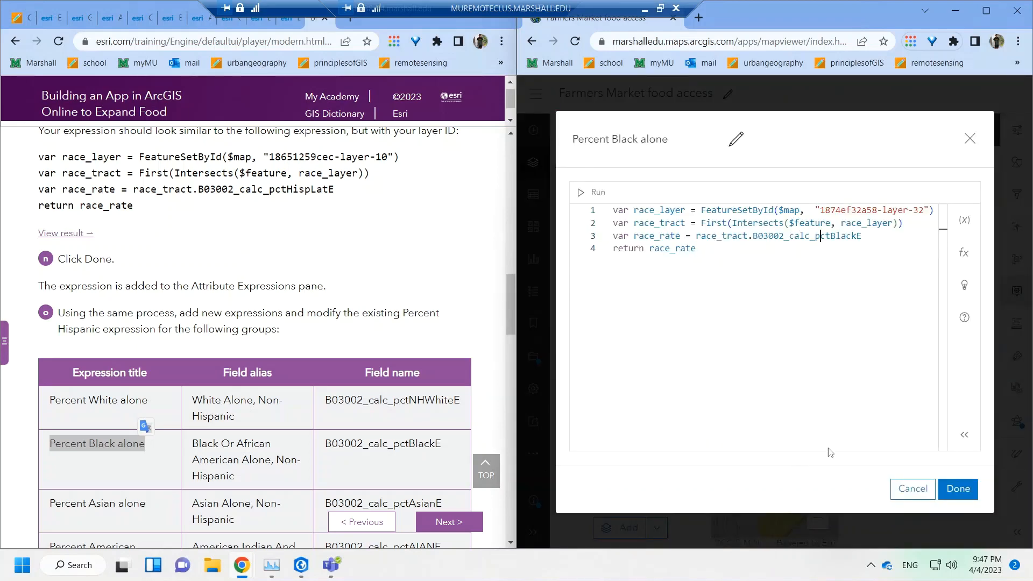
double_click(823, 236)
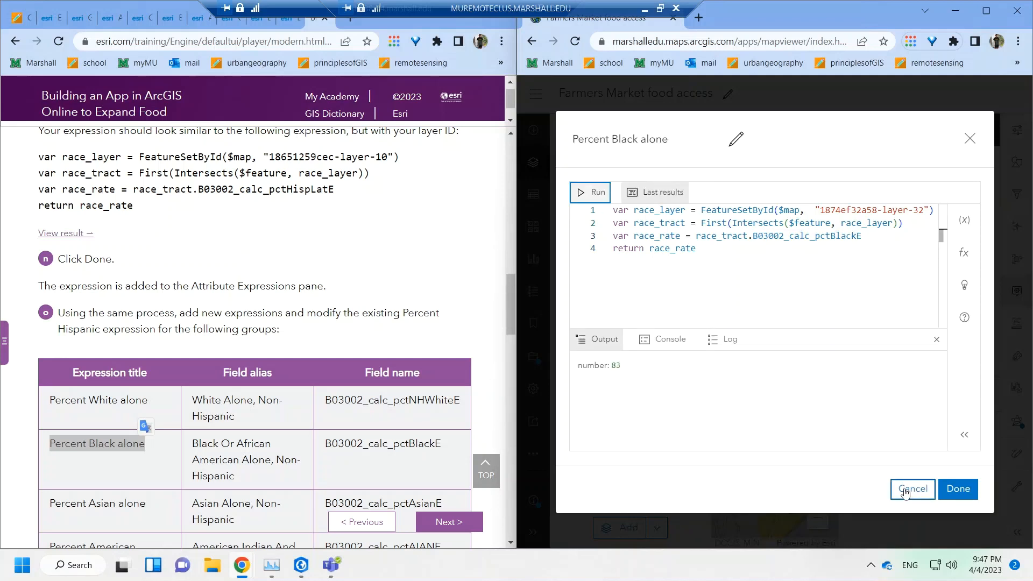
double_click(864, 237)
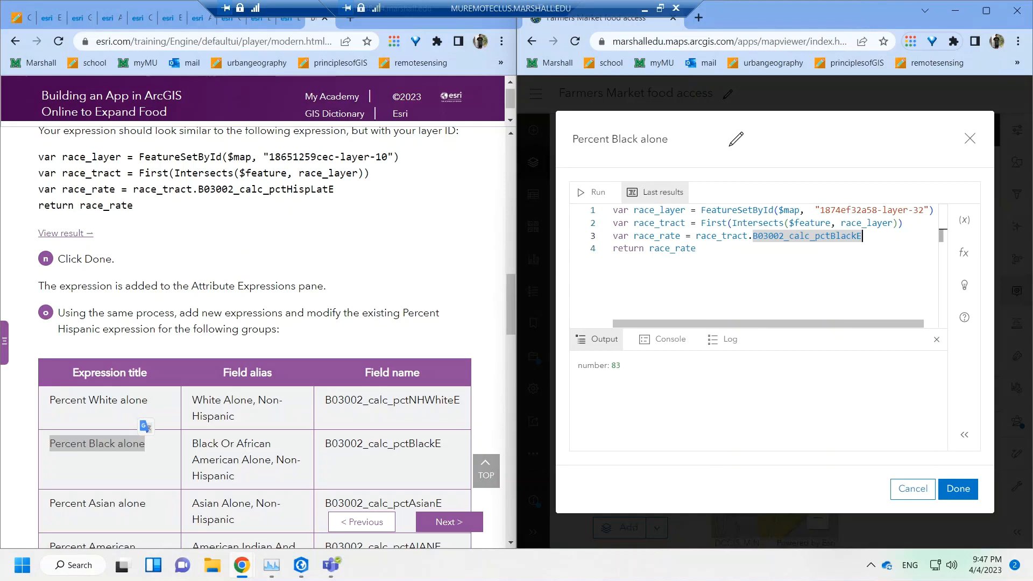
key(BackSpace)
drag(861, 236, 753, 236)
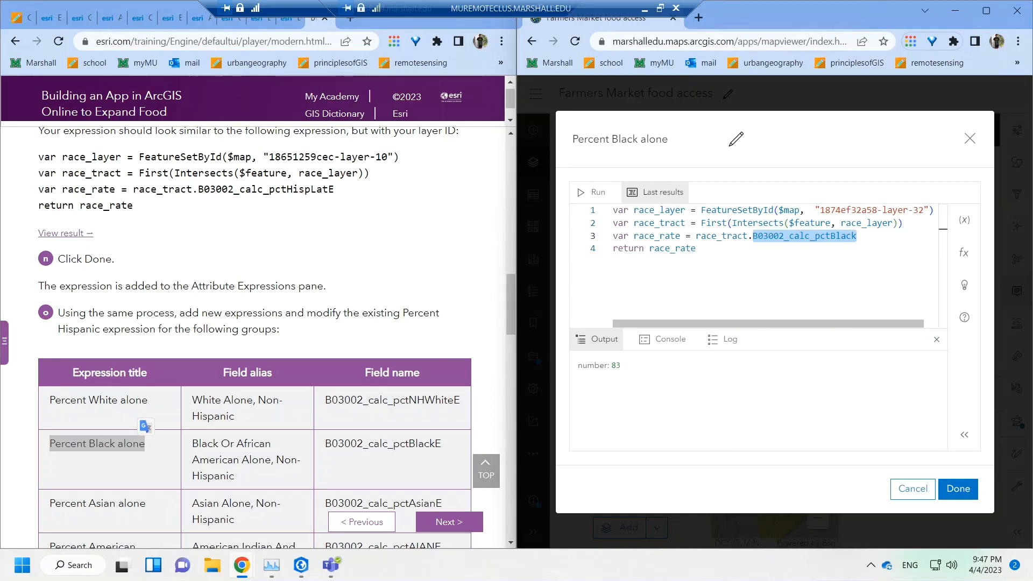
- Find "Black" among the map's Tract (race) profile variables, insert B03002_calc_pctBlackE on line 3, and save the expression
click(967, 220)
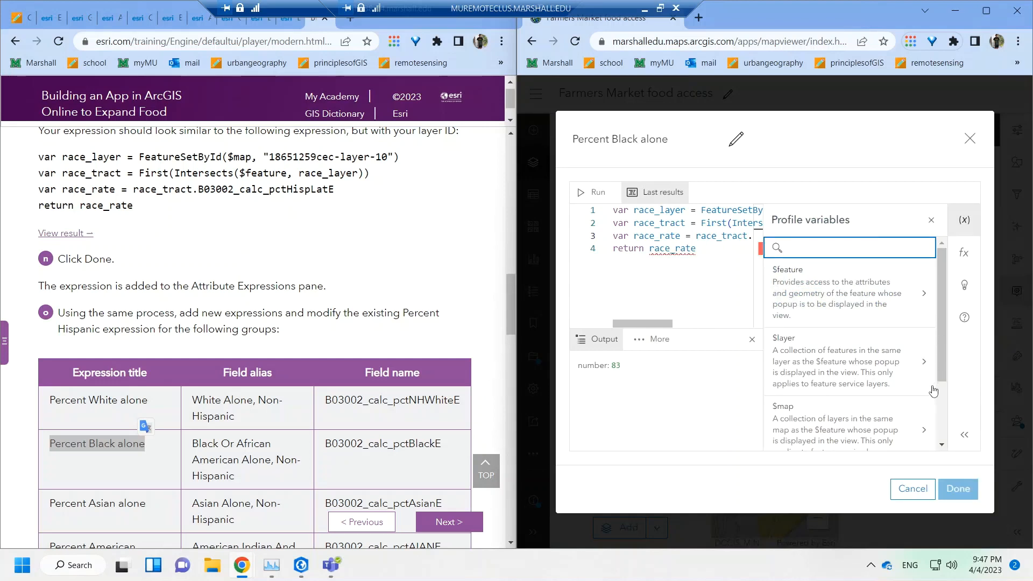
scroll(926, 403, down, 2)
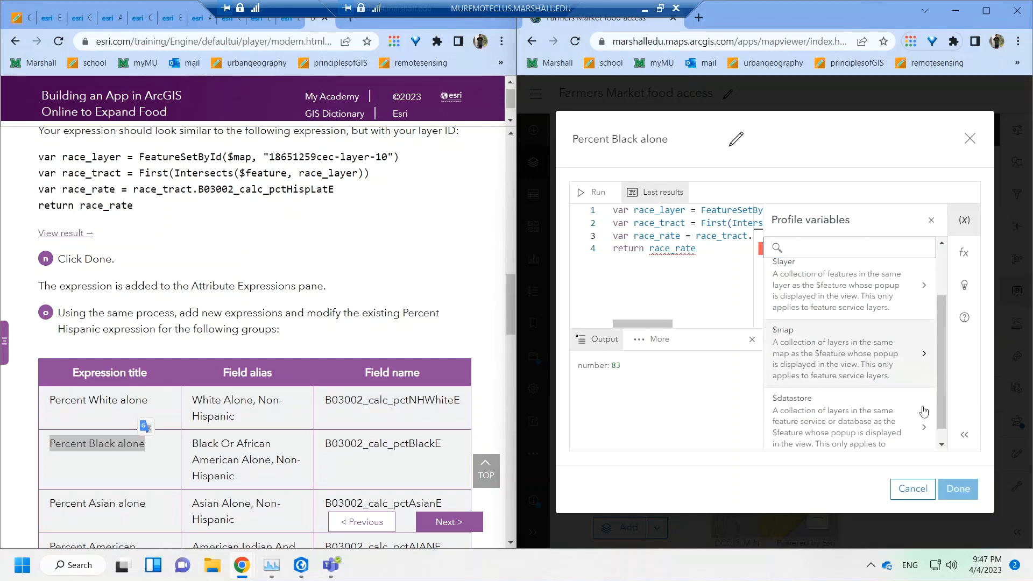
click(925, 358)
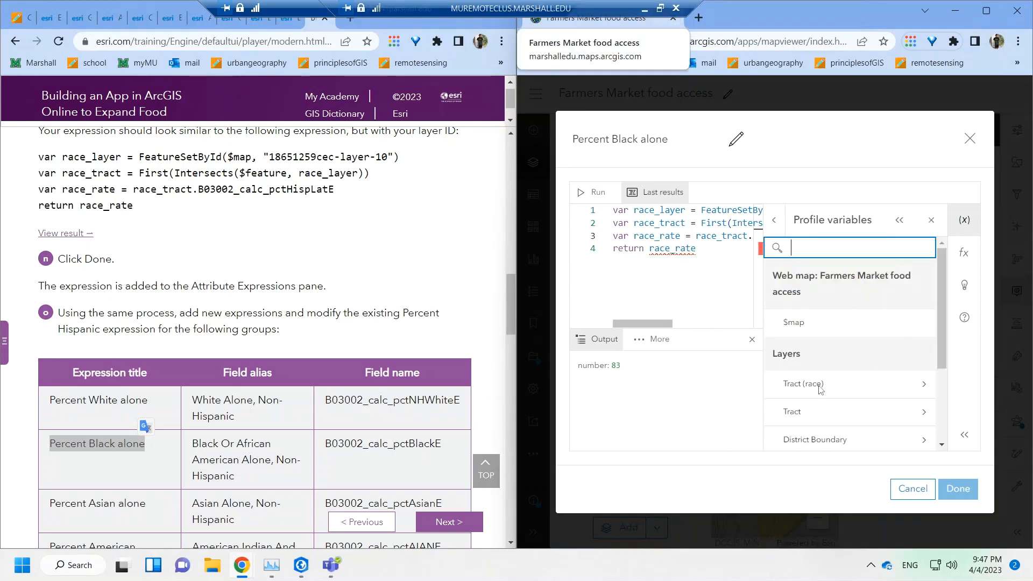
click(644, 9)
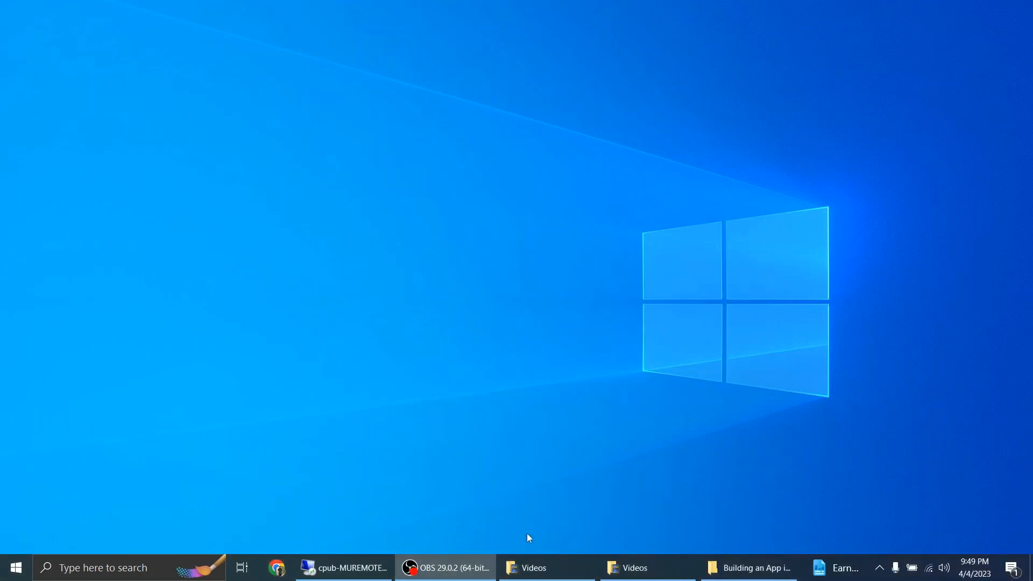
click(345, 568)
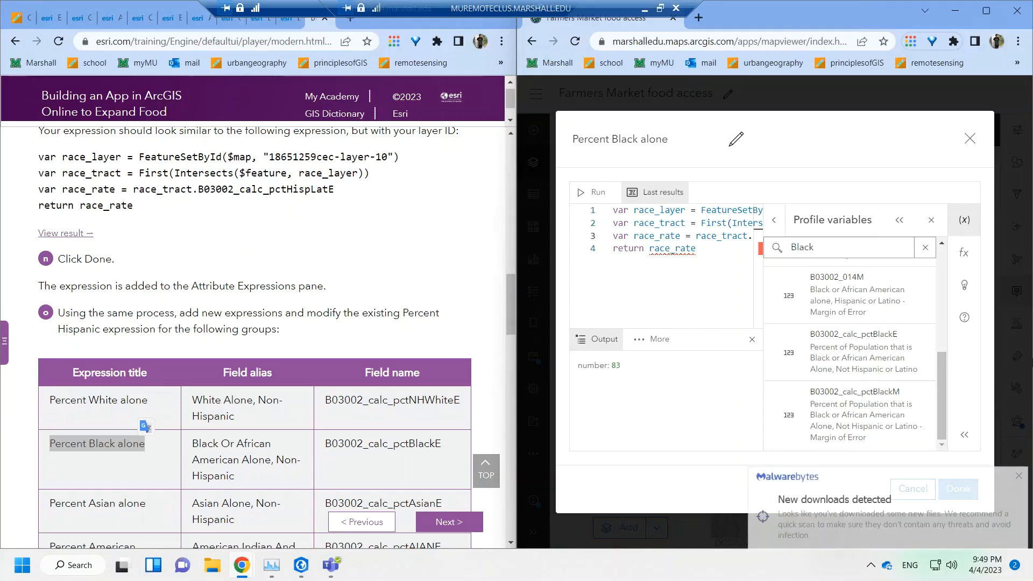
click(1019, 446)
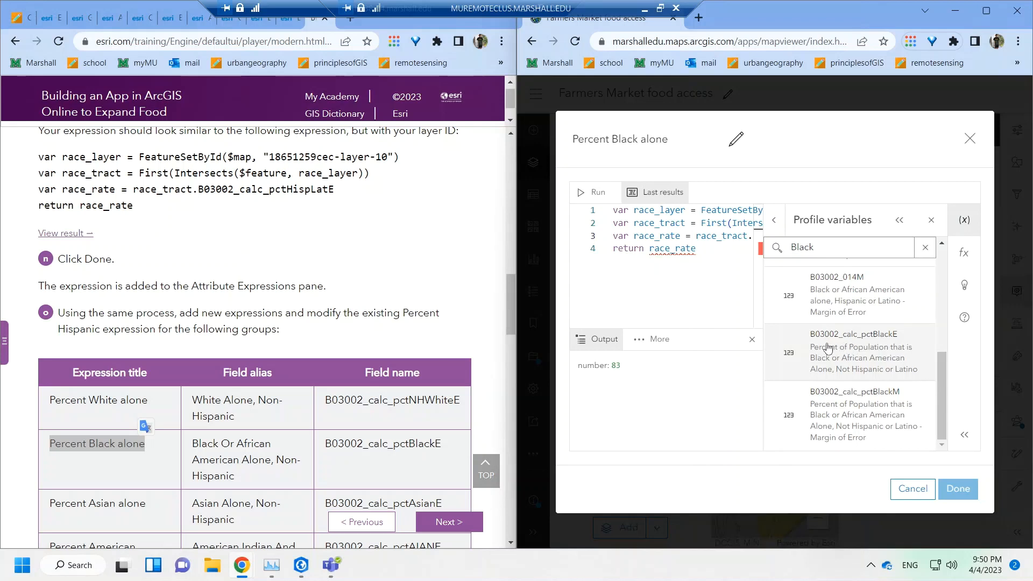
click(847, 348)
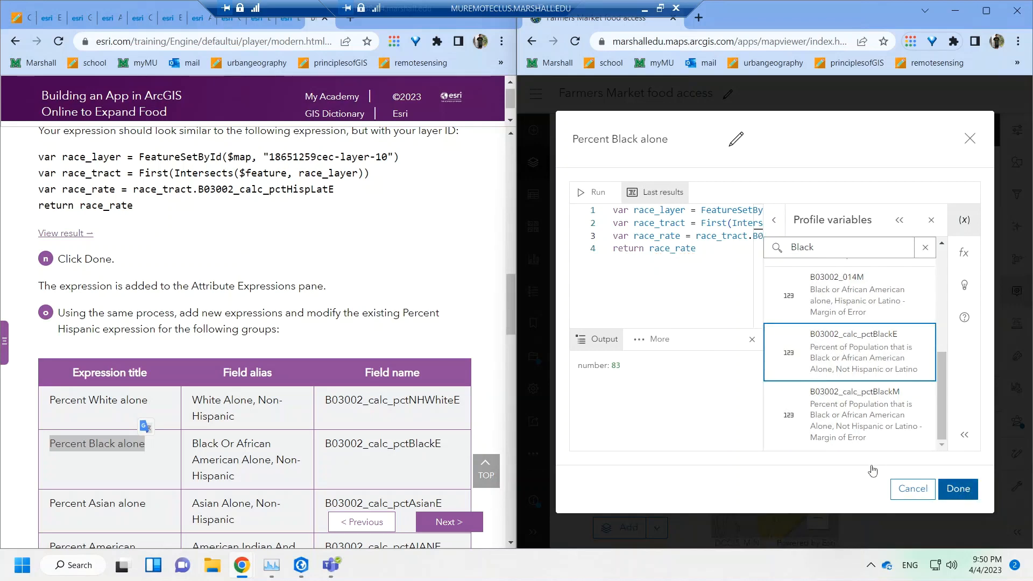
click(950, 491)
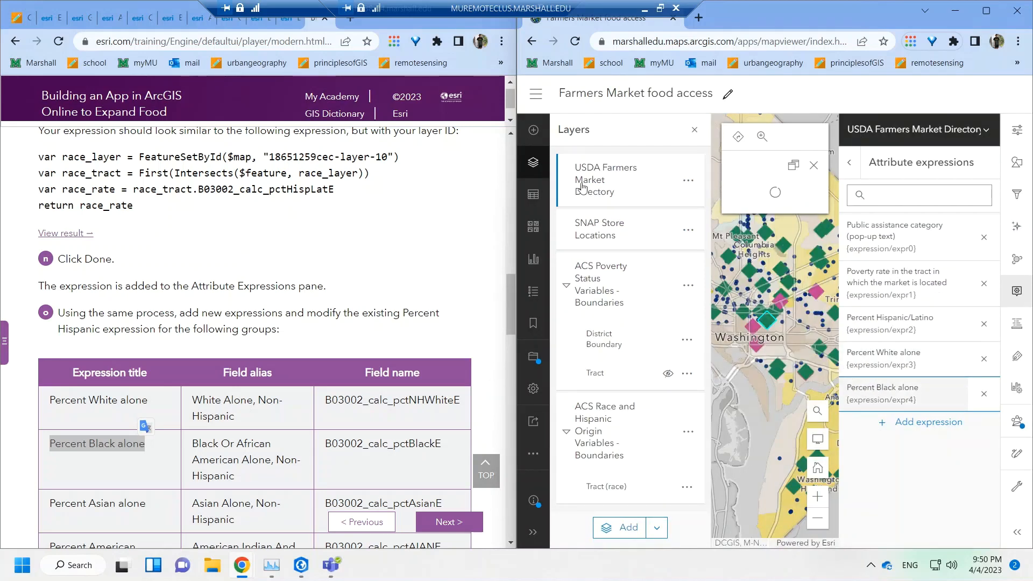
- Reopen and rerun the Percent Black alone and Percent White alone expressions to check their output
click(904, 393)
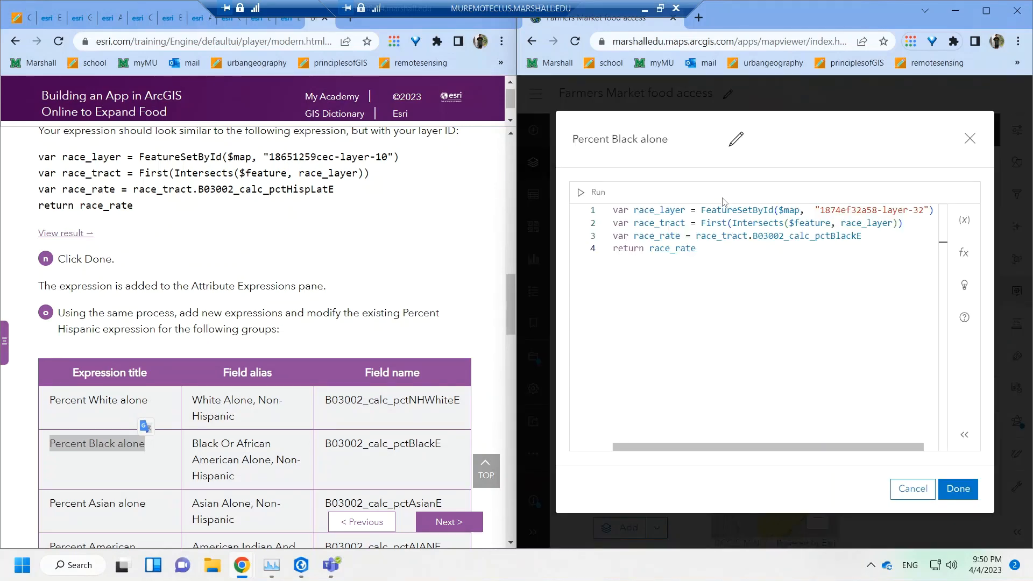
click(590, 192)
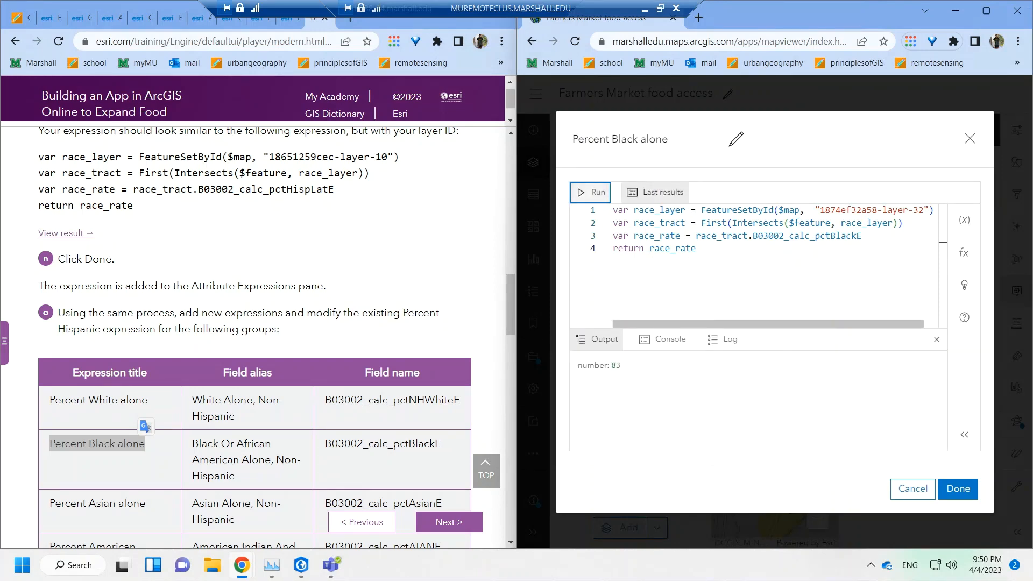
click(958, 488)
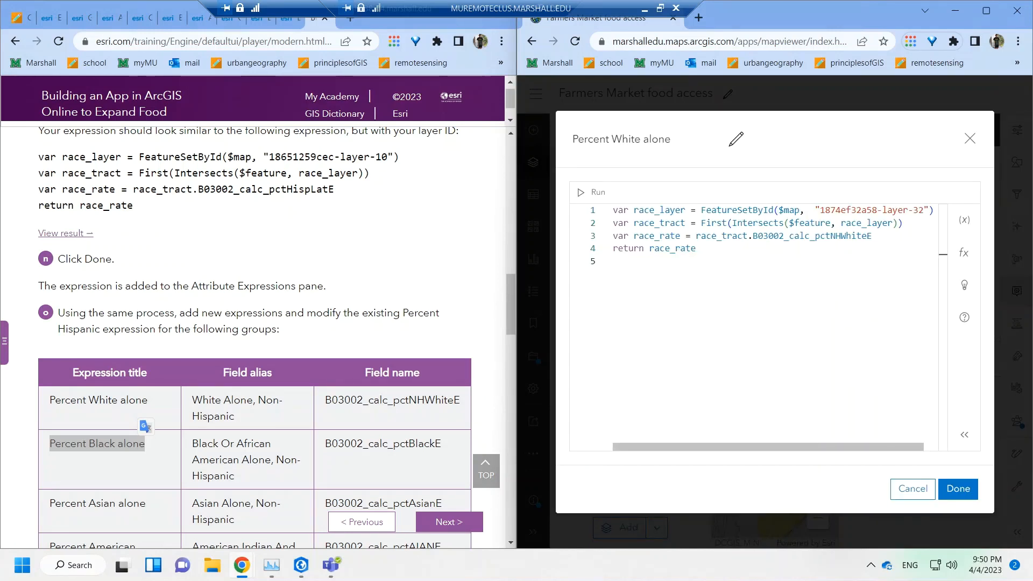
click(588, 193)
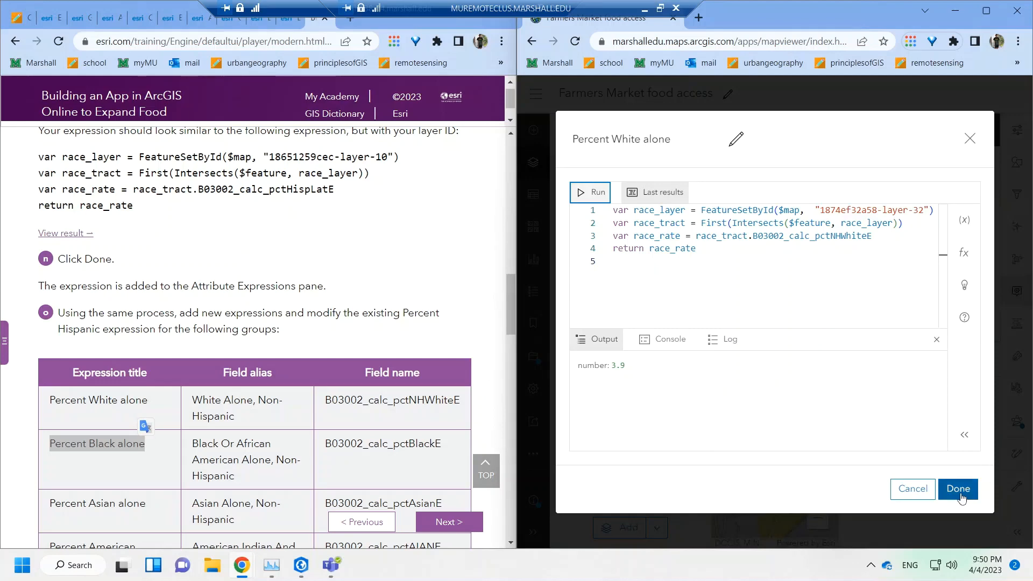
- Close the Percent White alone expression, then reopen and rerun Percent Hispanic/Latino to check its output
click(959, 490)
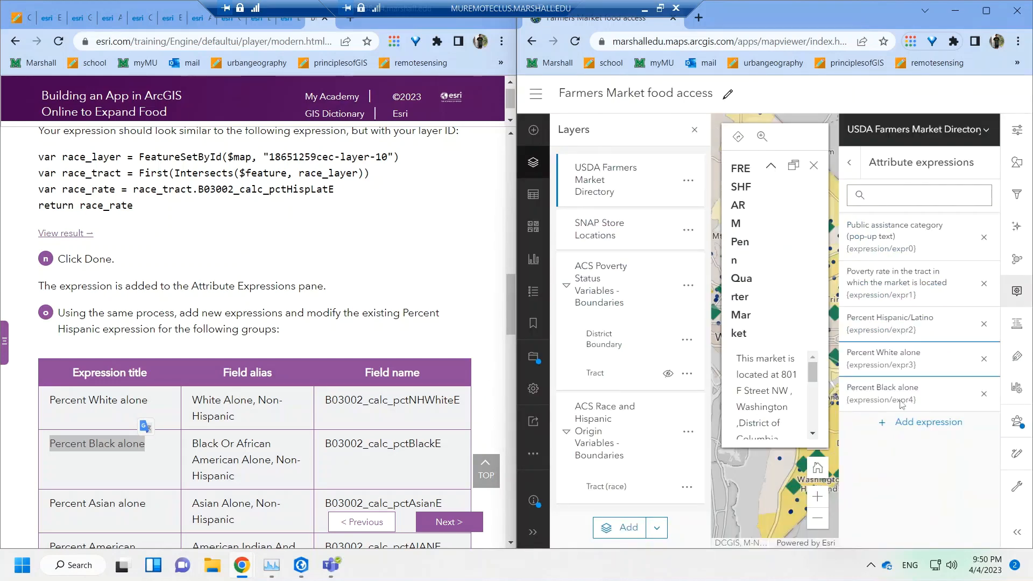
click(875, 317)
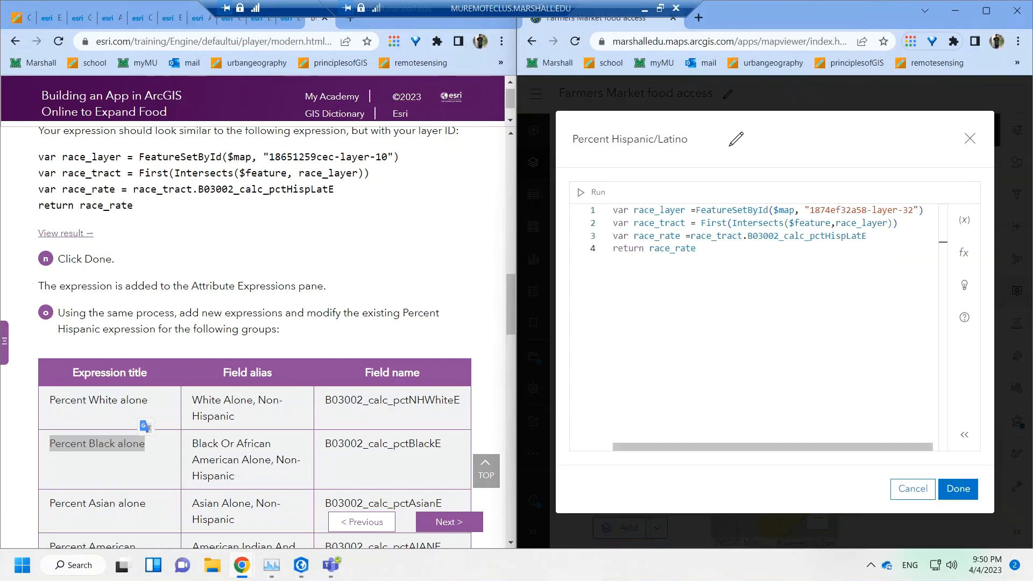
click(595, 192)
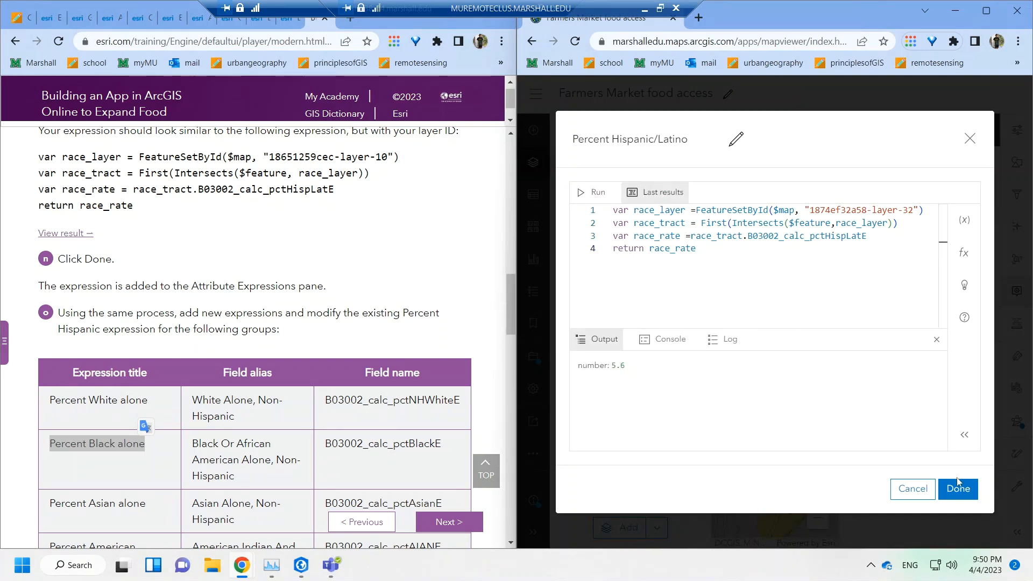
click(958, 488)
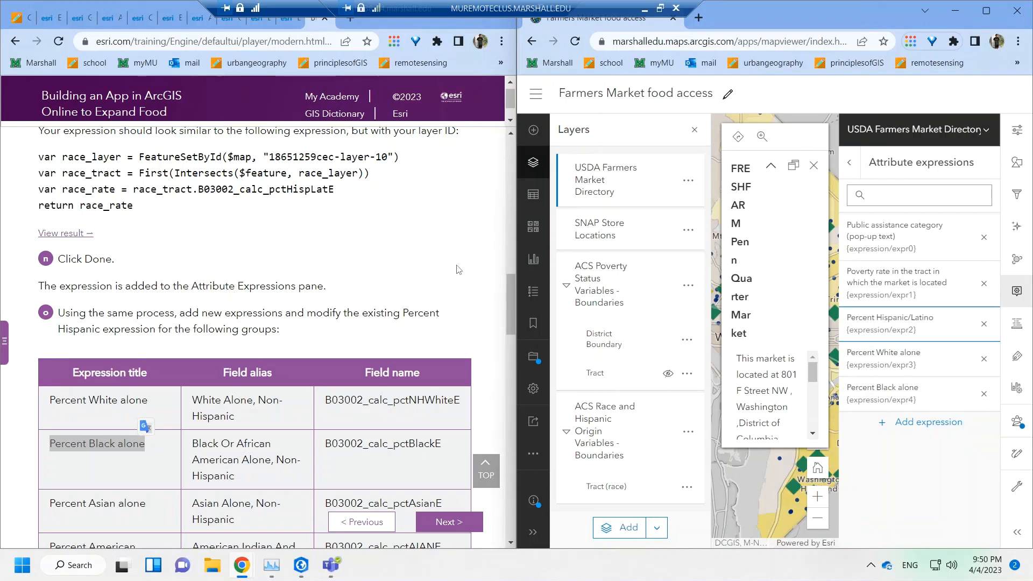
- Add a new attribute expression titled "Percent Asian alone" with the default script and save it
click(921, 422)
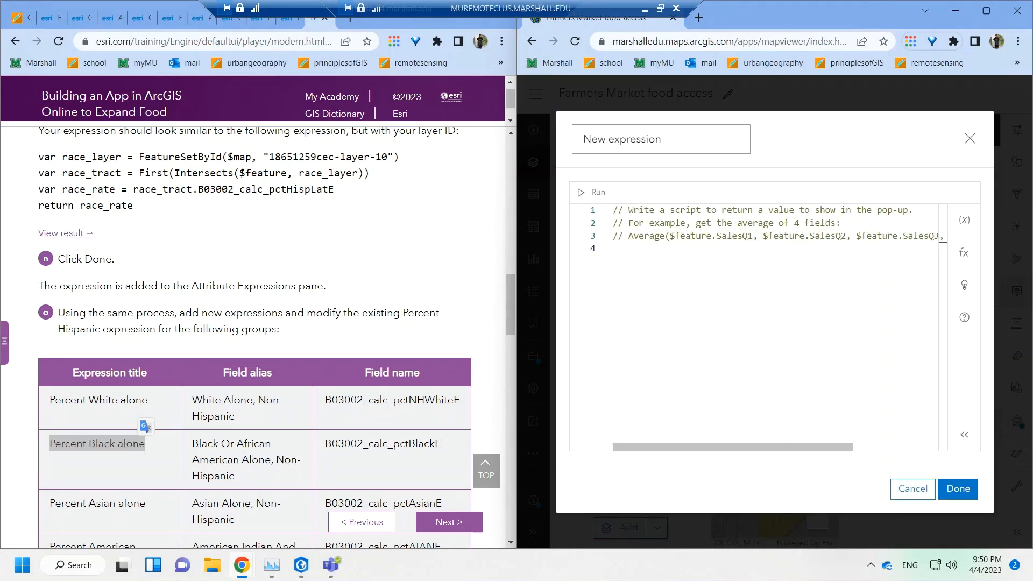
drag(511, 323, 509, 341)
drag(143, 317, 491, 218)
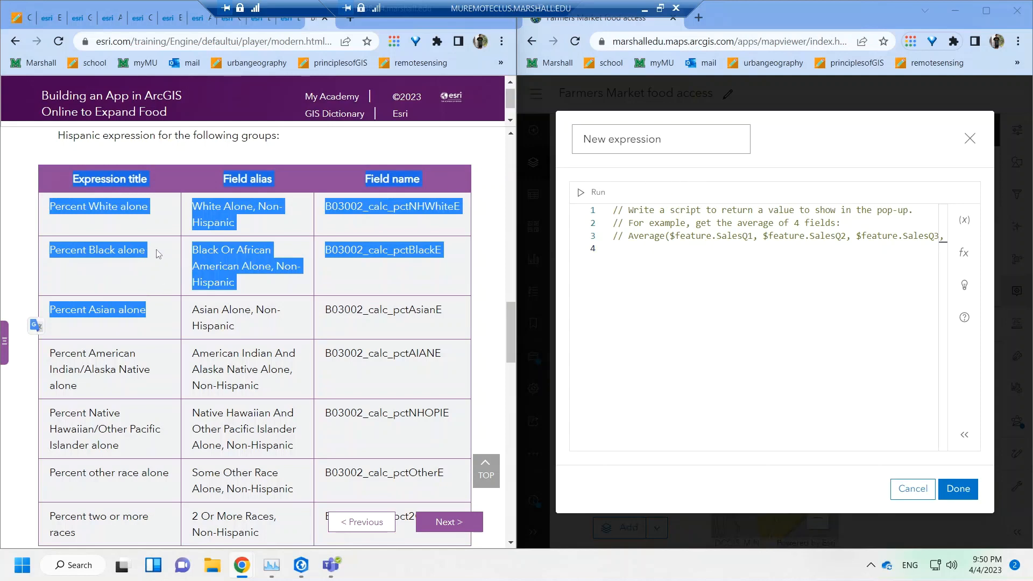
click(135, 271)
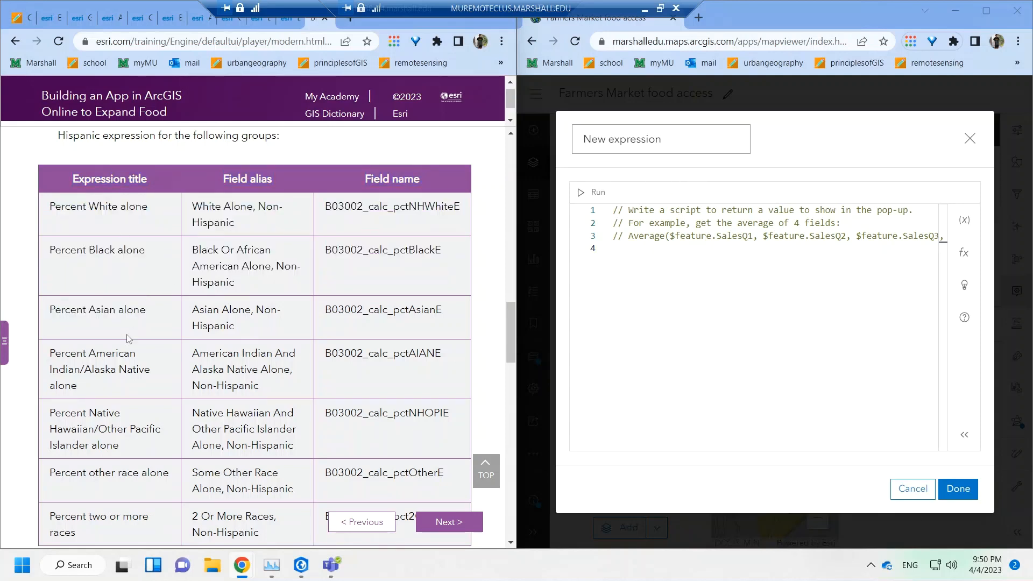
drag(146, 311, 51, 305)
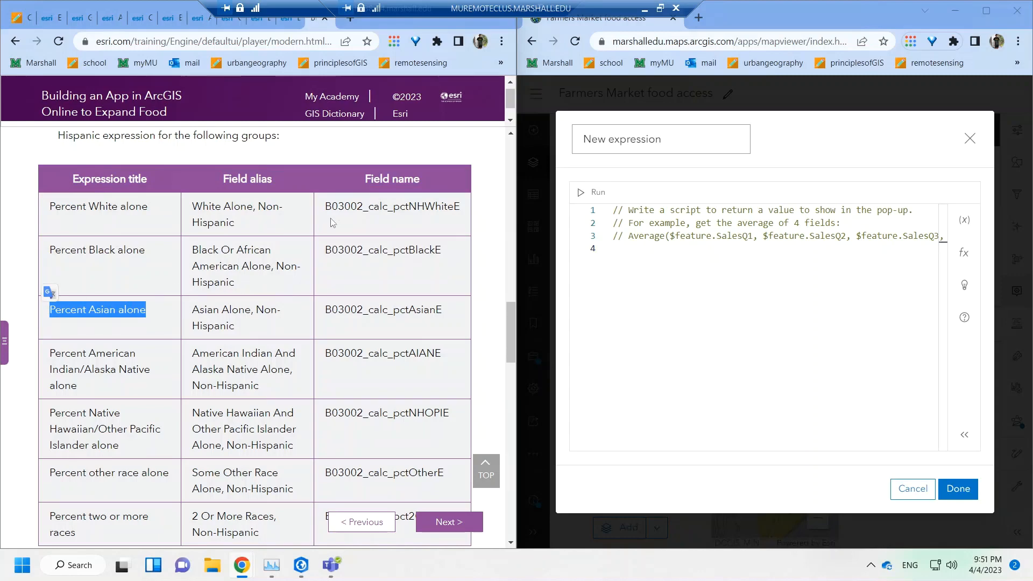
click(724, 129)
key(ctrl+a)
text(Percent Asian alone)
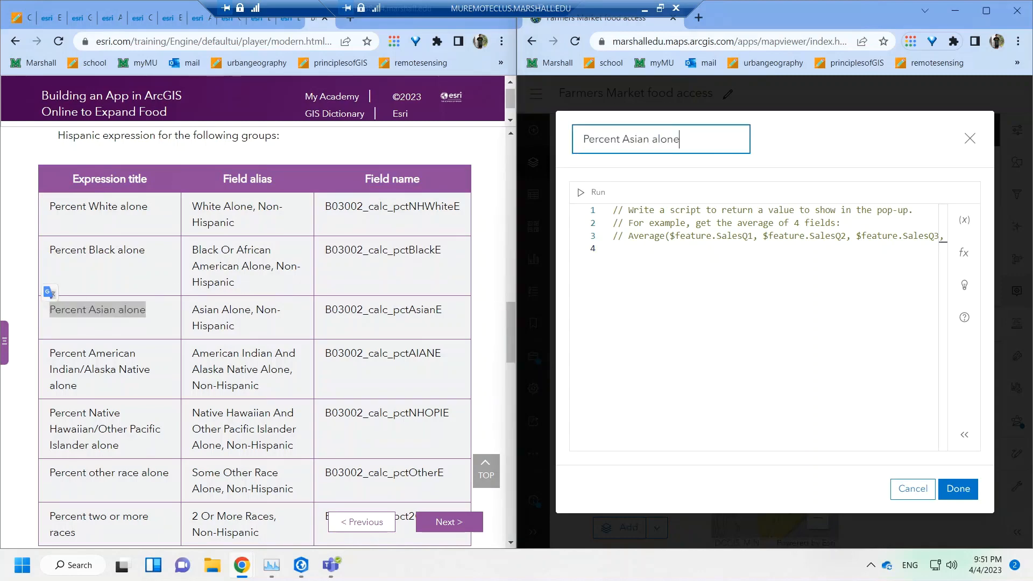
click(958, 489)
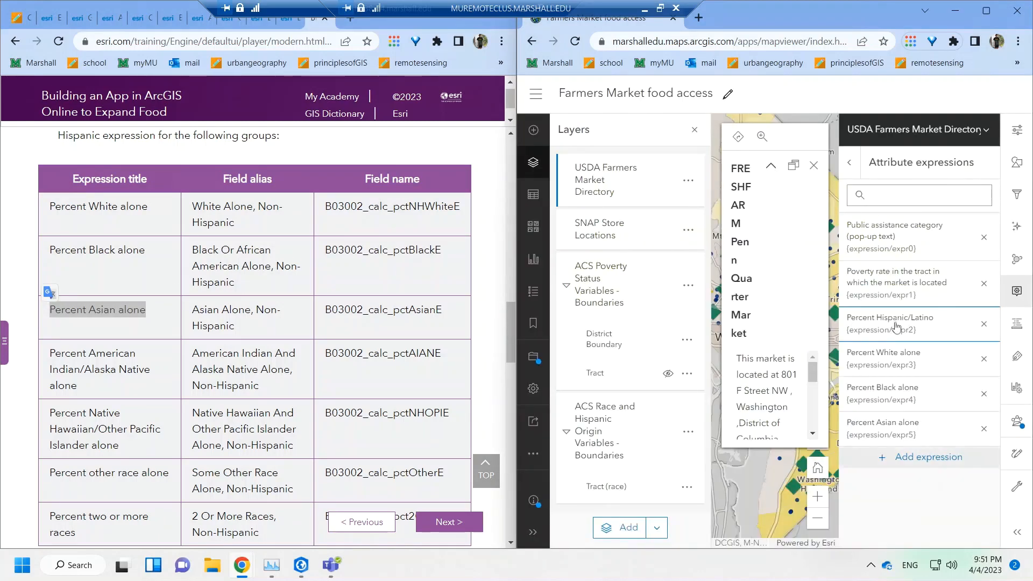
- Add another attribute expression titled "Percent American Indian/Alaska Native alone", copying the title from the instructions table, and save it
click(894, 466)
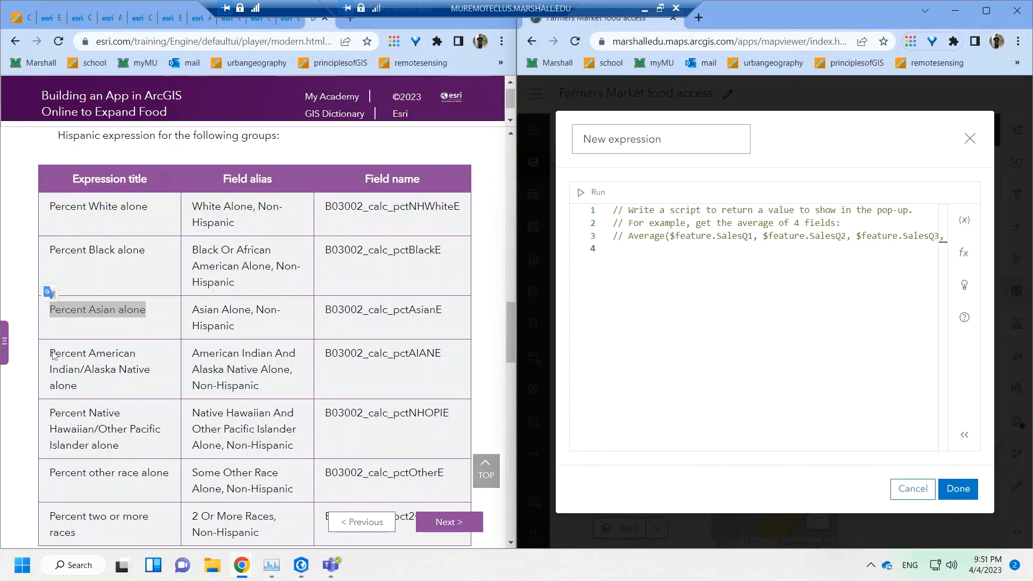
drag(50, 353, 88, 385)
key(ctrl+c)
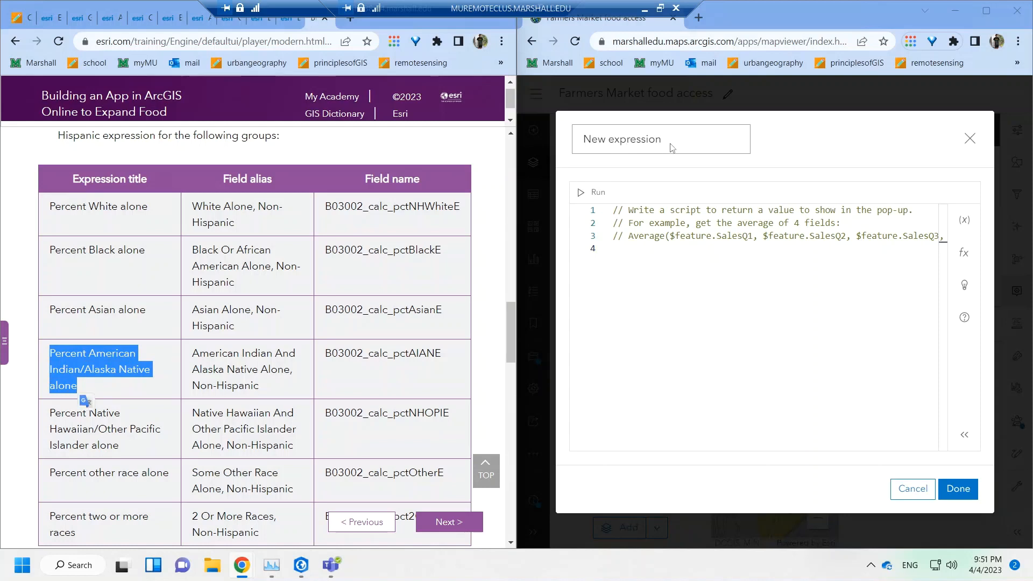
click(592, 142)
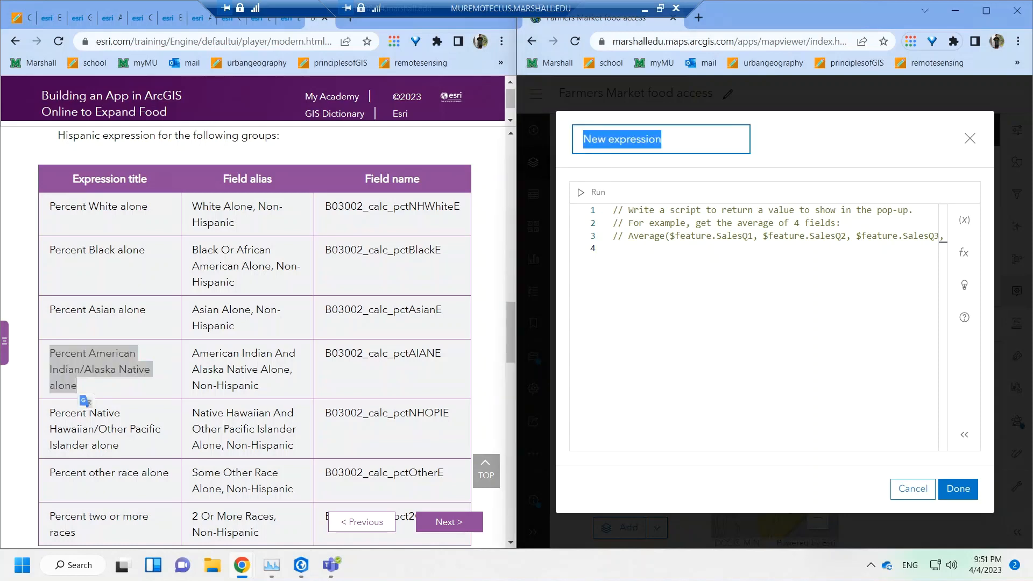
key(ctrl+v)
click(958, 489)
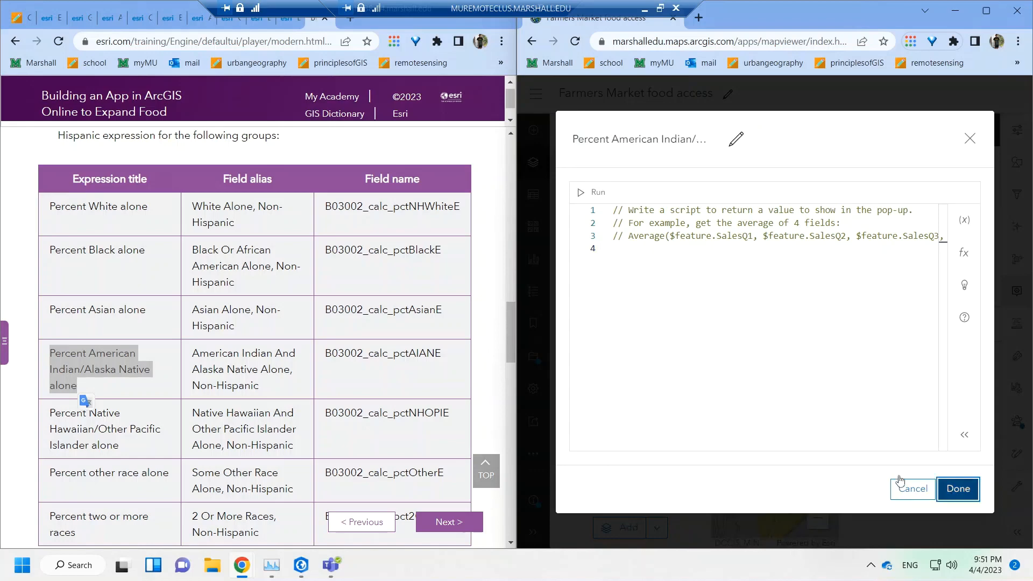
- Copy the title "Percent Native Hawaiian/Other Pacific Islander alone" from the instructions table and save a new attribute expression under it
triple_click(50, 412)
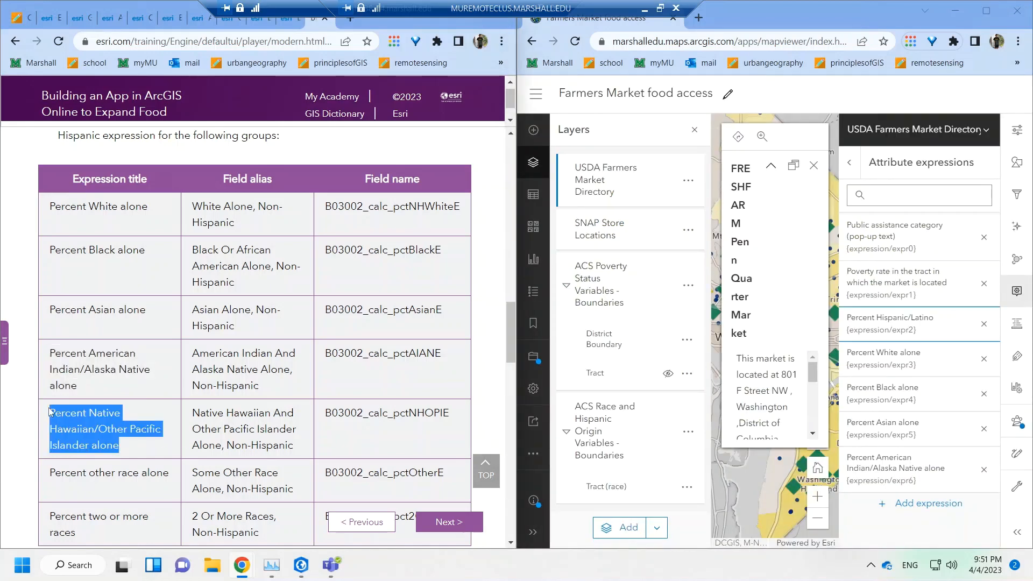
click(76, 407)
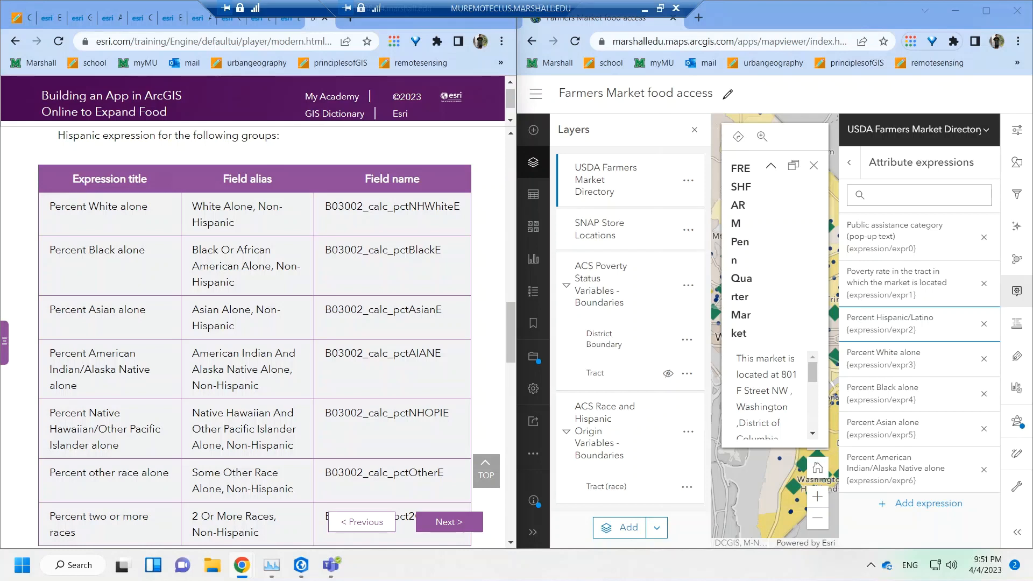
triple_click(123, 425)
key(ctrl+c)
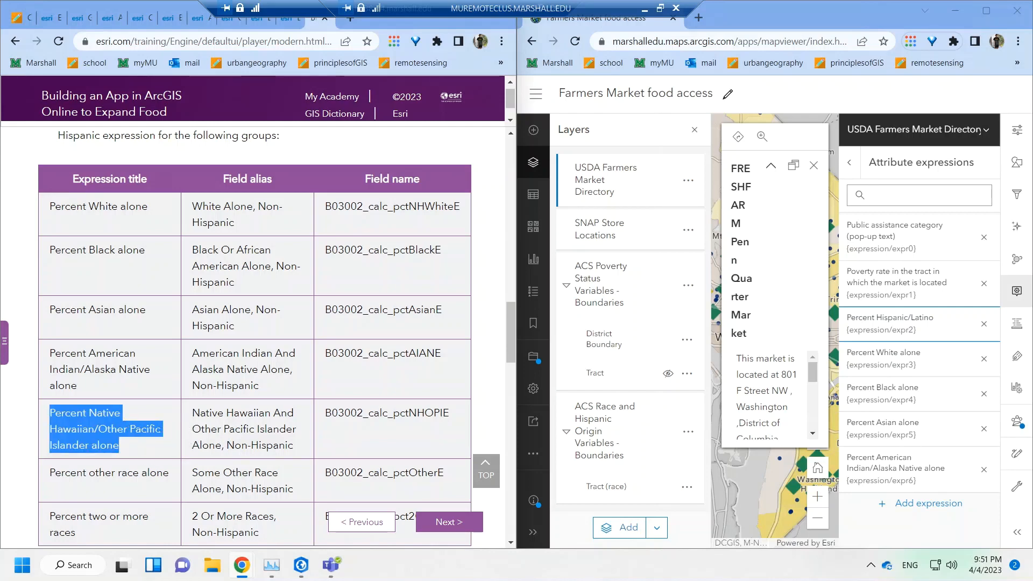
click(921, 503)
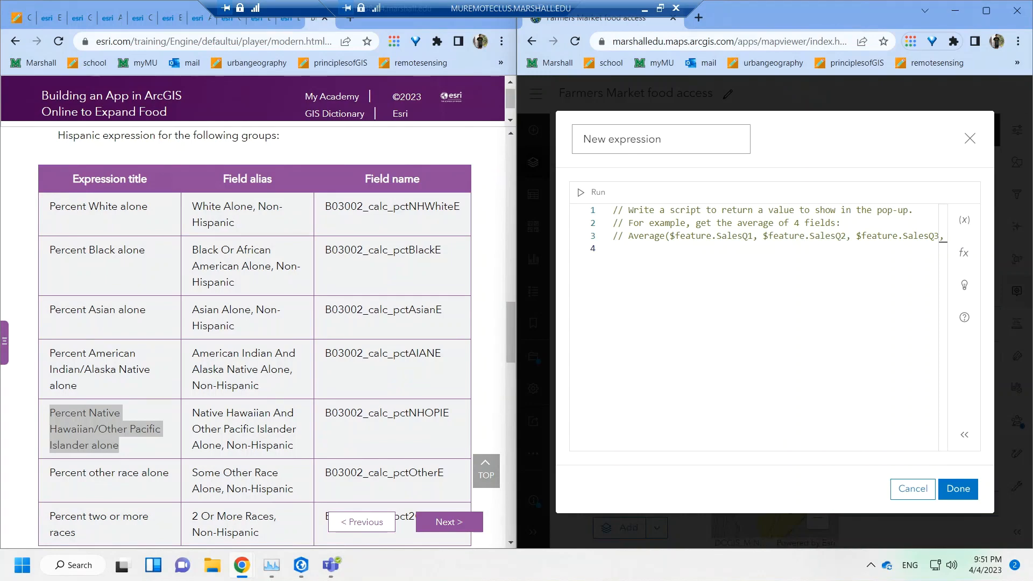
click(674, 140)
key(ctrl+a)
key(ctrl+v)
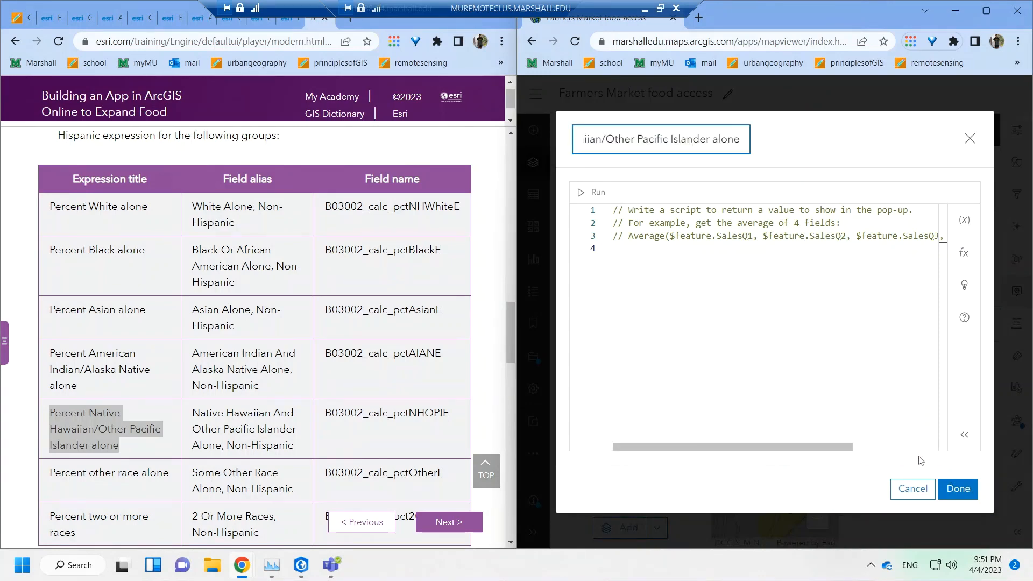
click(958, 489)
- Add a new attribute expression titled "Percent other race alone" and save it with the default script
click(506, 337)
scroll(506, 350, down, 3)
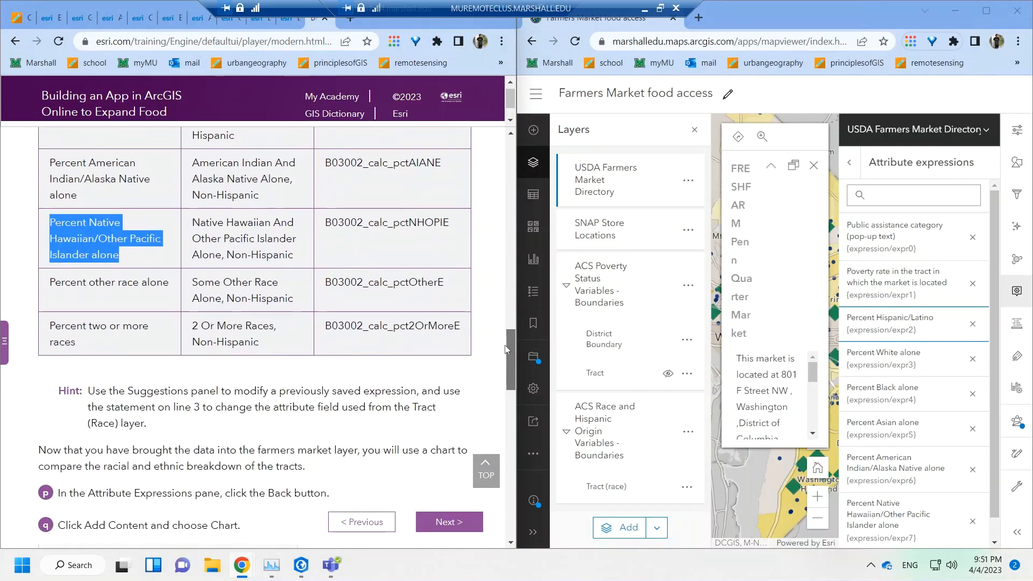
drag(175, 269, 77, 268)
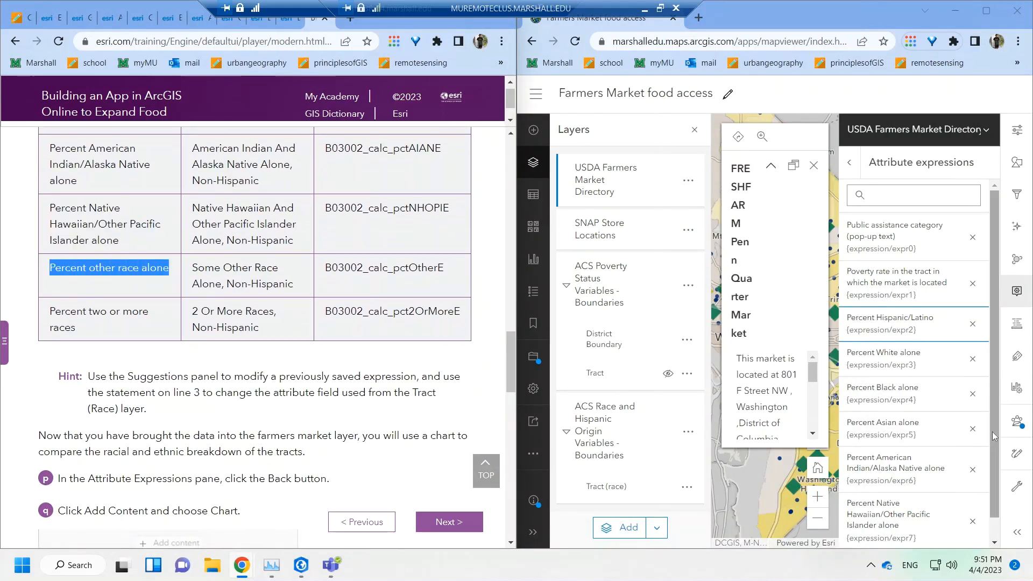
drag(994, 434, 995, 514)
click(941, 537)
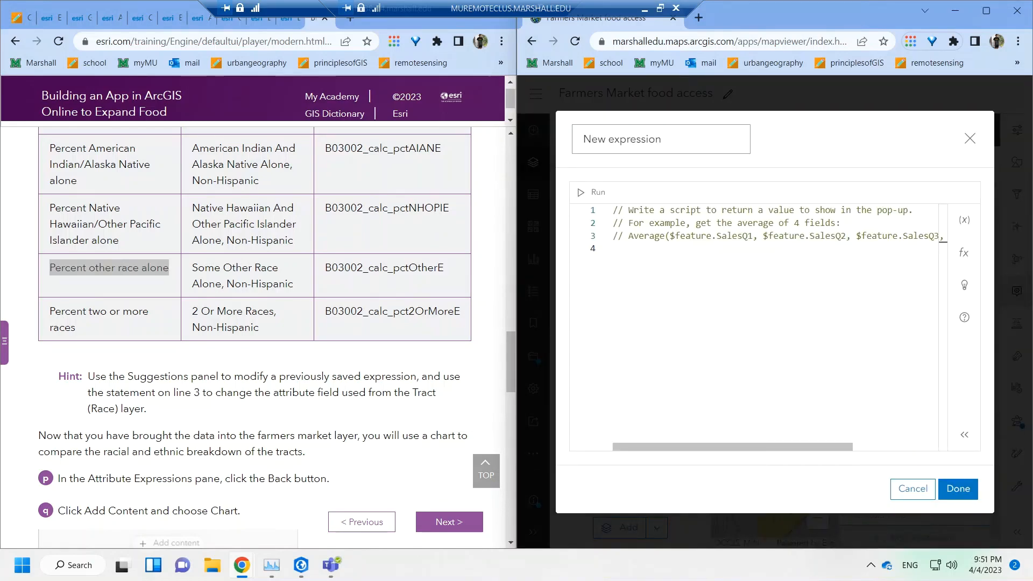
click(623, 138)
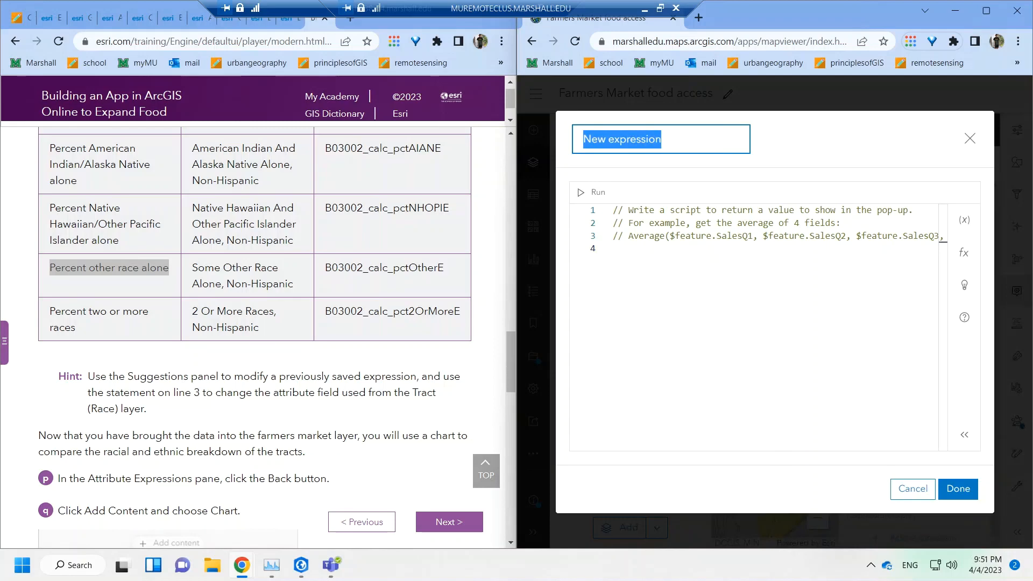
text(Percent other race alone)
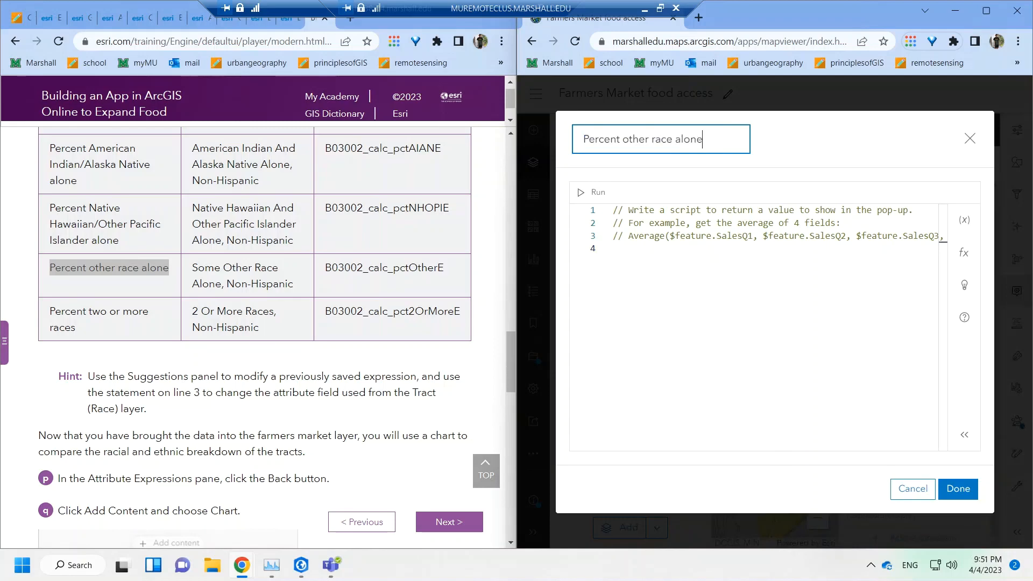
click(958, 486)
- Add the last attribute expression, titled "Percent two or more races" as in the instructions table, and save it
drag(76, 329, 47, 307)
key(ctrl+c)
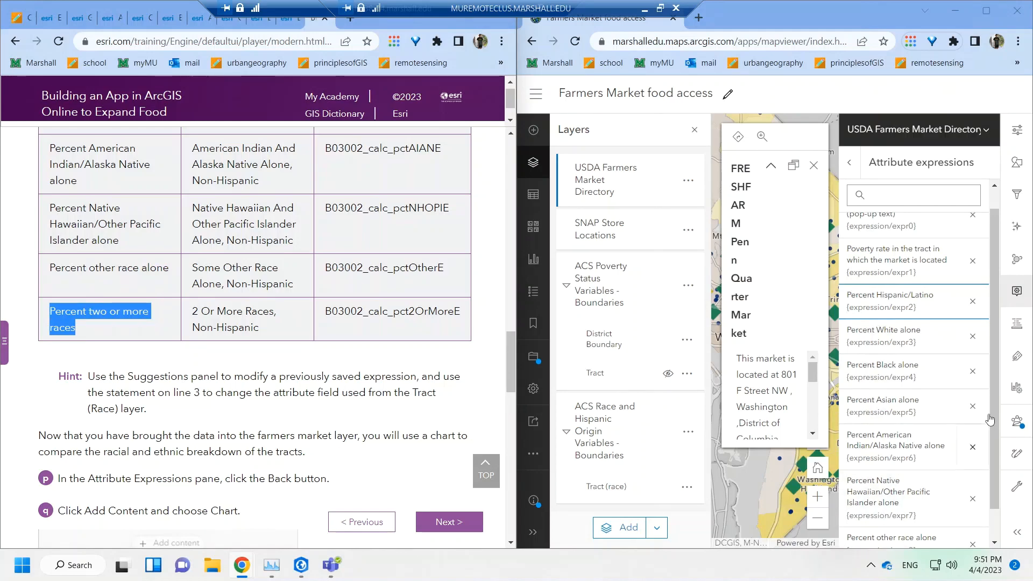
scroll(993, 425, down, 1)
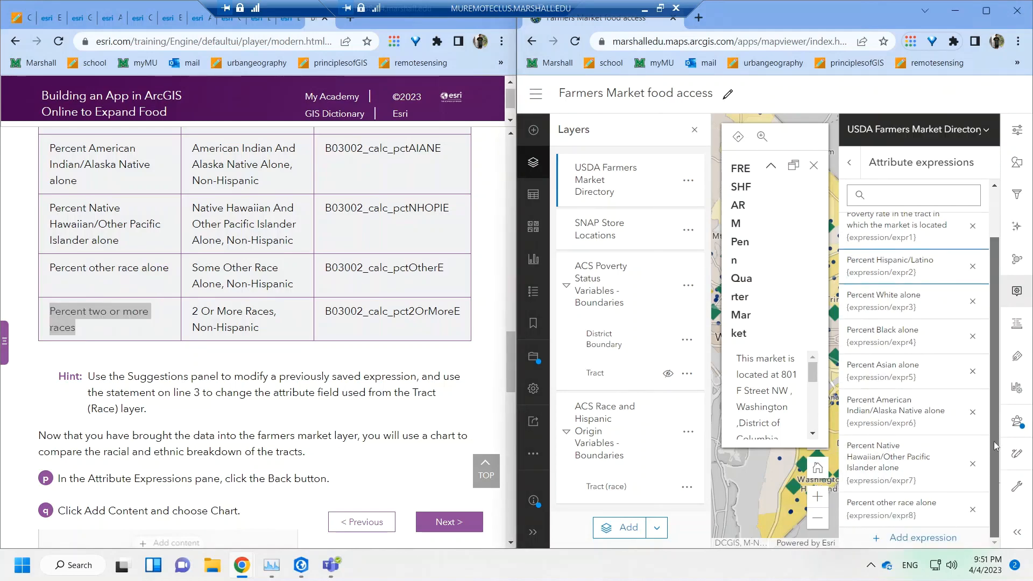
click(897, 538)
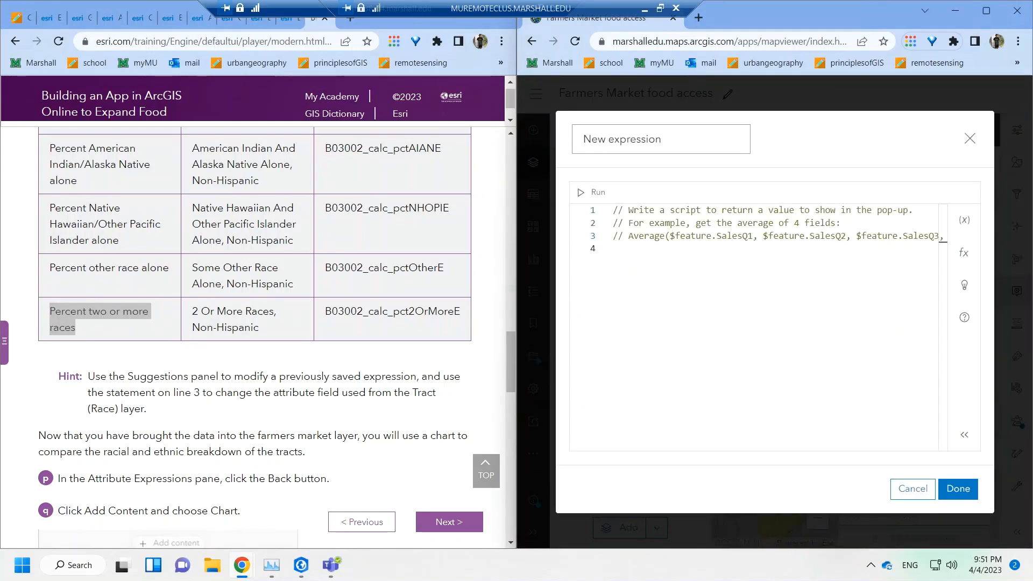
drag(662, 139, 582, 139)
key(ctrl+v)
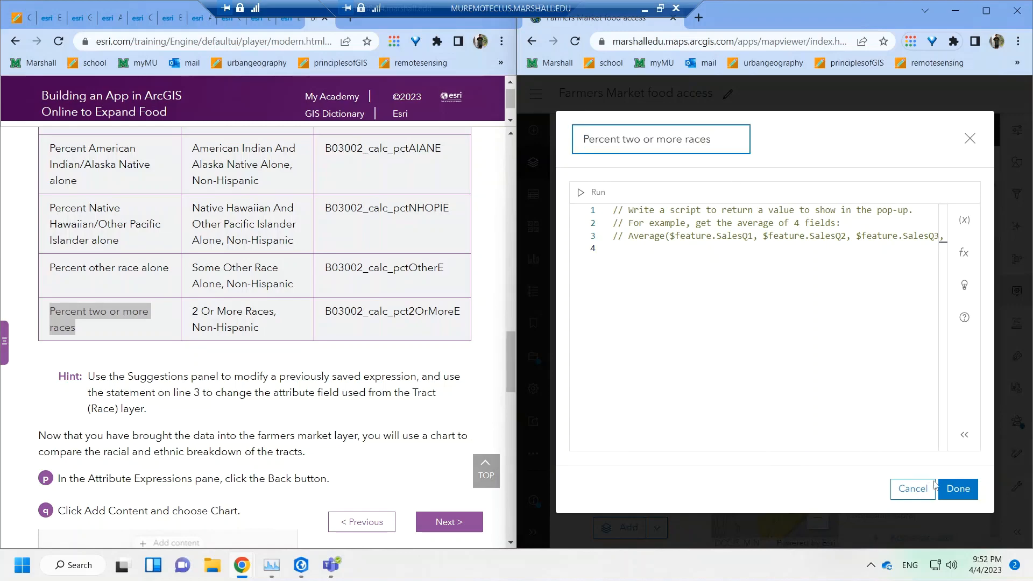
click(952, 488)
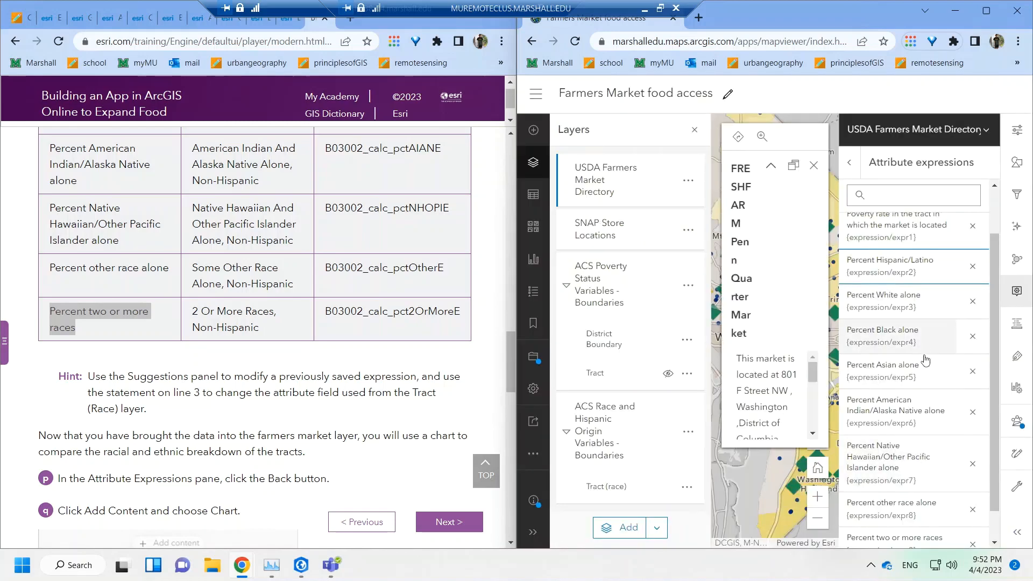
click(909, 371)
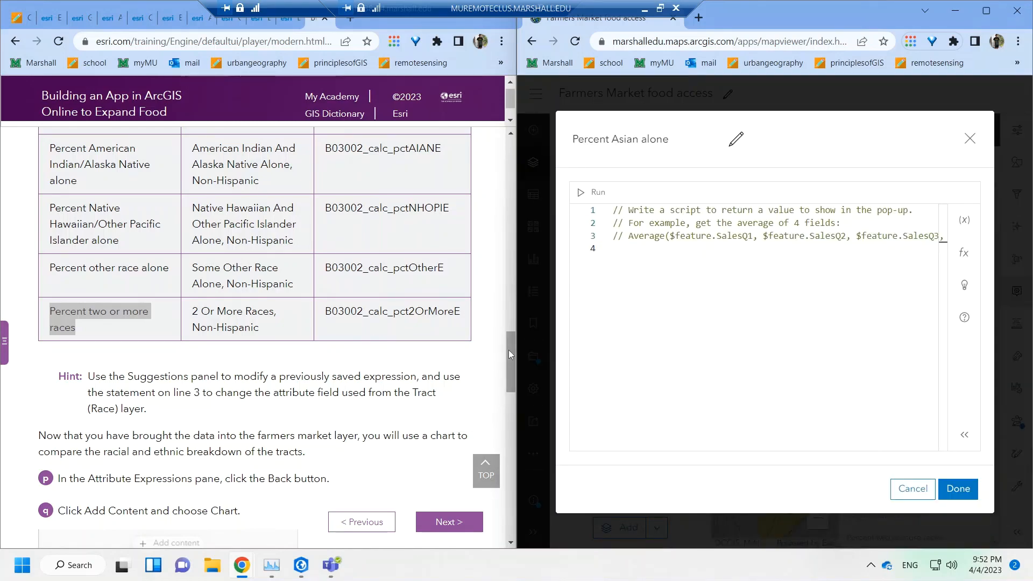
drag(508, 350, 505, 264)
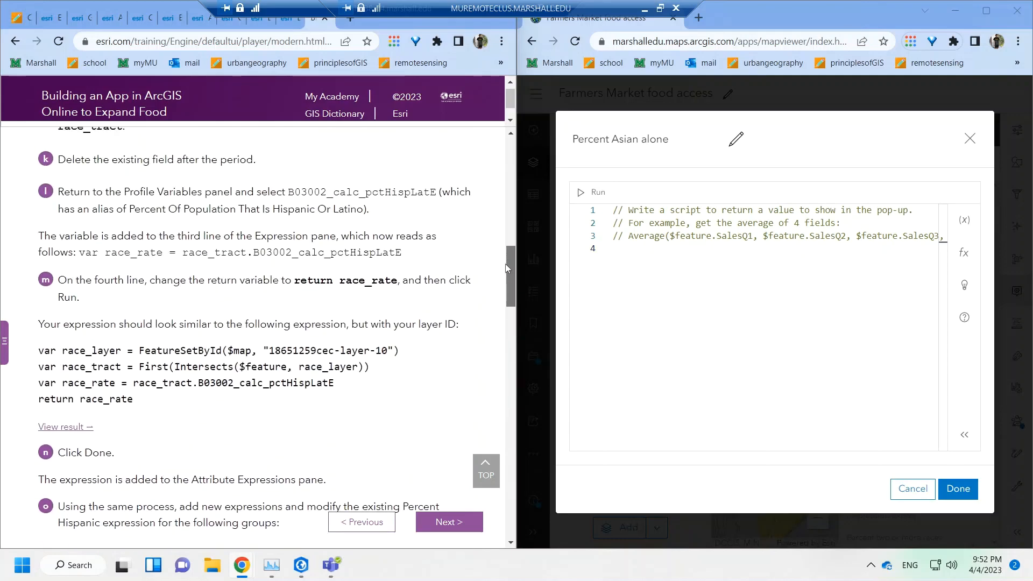
click(913, 489)
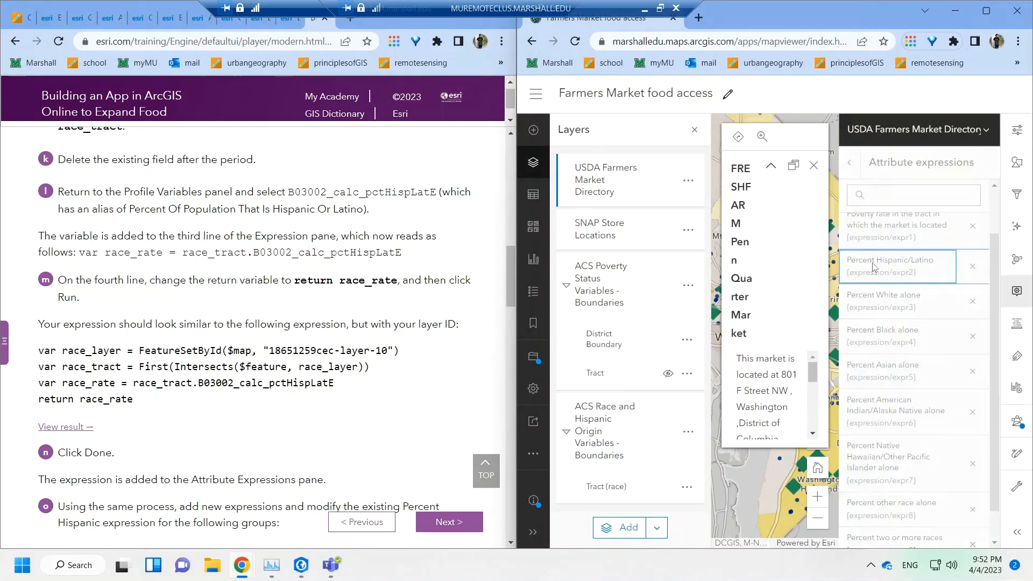
- Open the Percent Hispanic/Latino expression, copy its entire four-line script, and close the expression
click(873, 268)
key(shift+Up)
key(shift+Up)
key(shift+Up)
key(shift+Up)
key(ctrl+c)
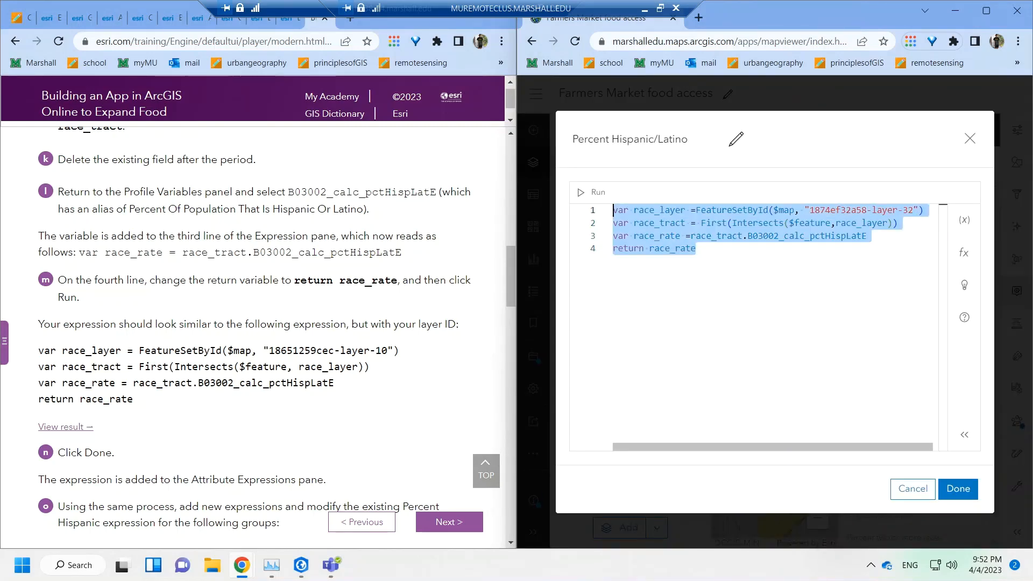
click(949, 491)
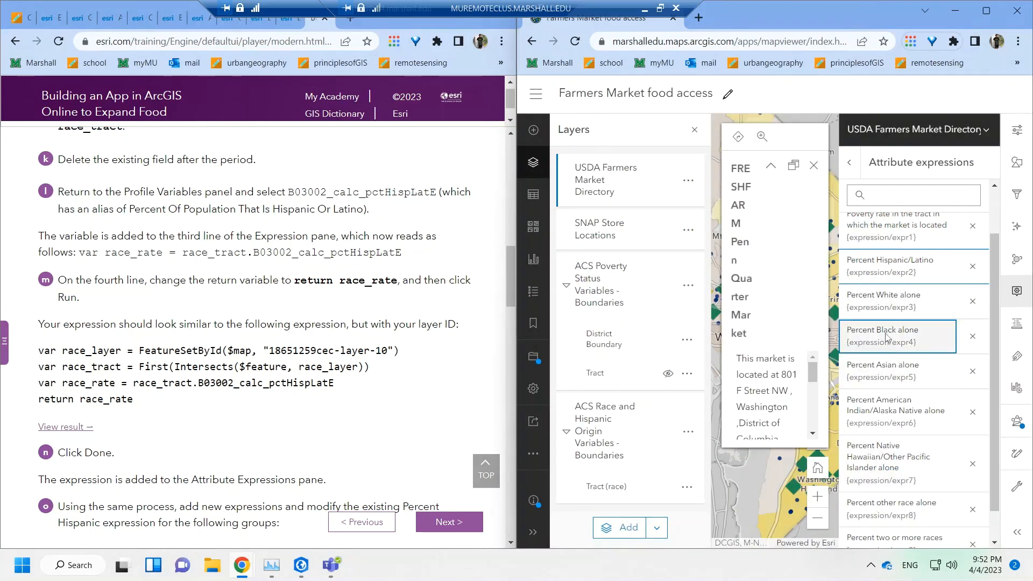
- Replace the whole Percent Black alone script with the four-line script copied from the Percent Hispanic/Latino expression
click(886, 337)
drag(721, 251, 614, 211)
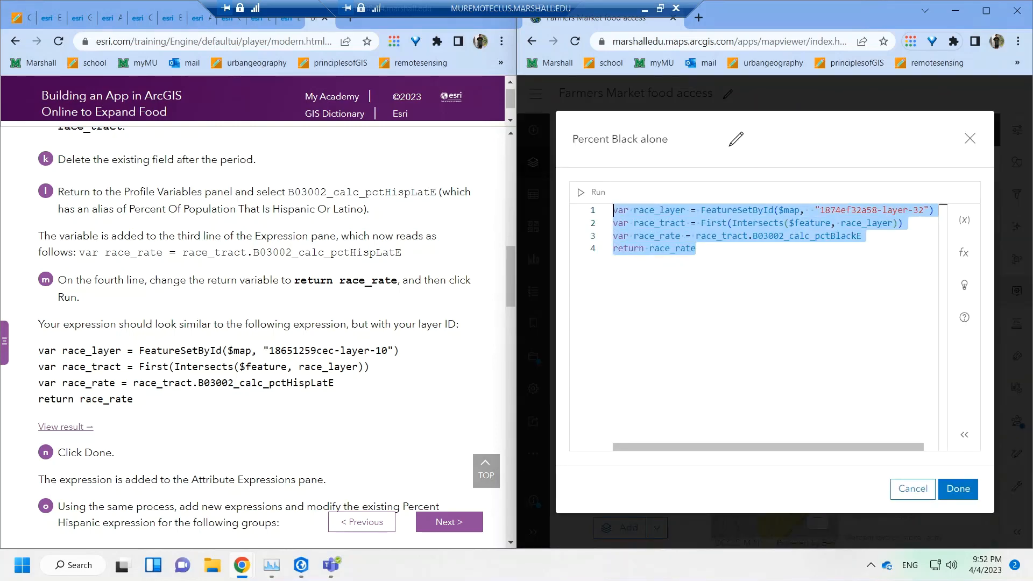
key(ctrl+v)
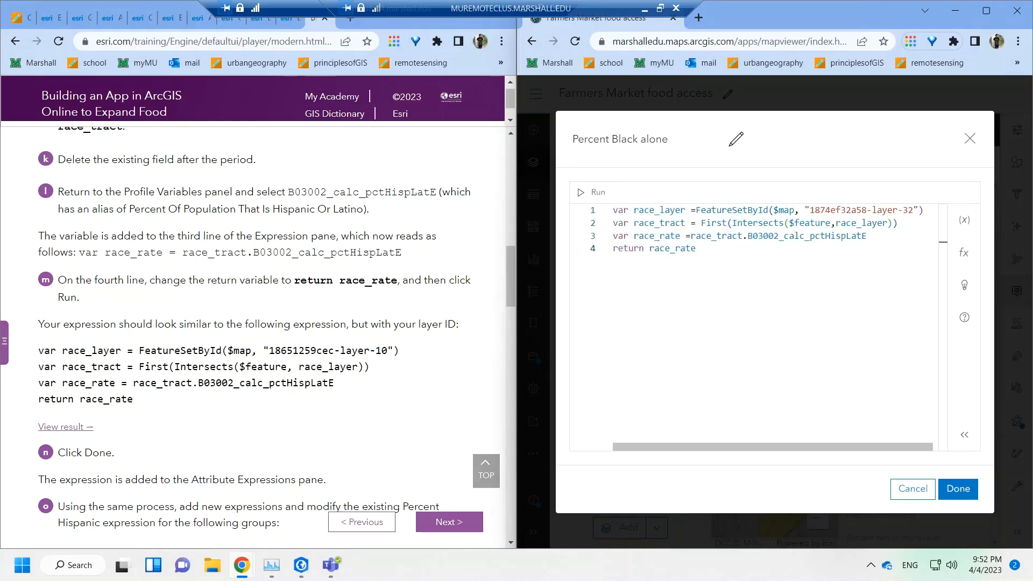
- Change the race_rate field in Percent Black alone to B03002_calc_pctBlackE from the instructions table, test the script, and save the expression
drag(508, 268, 507, 321)
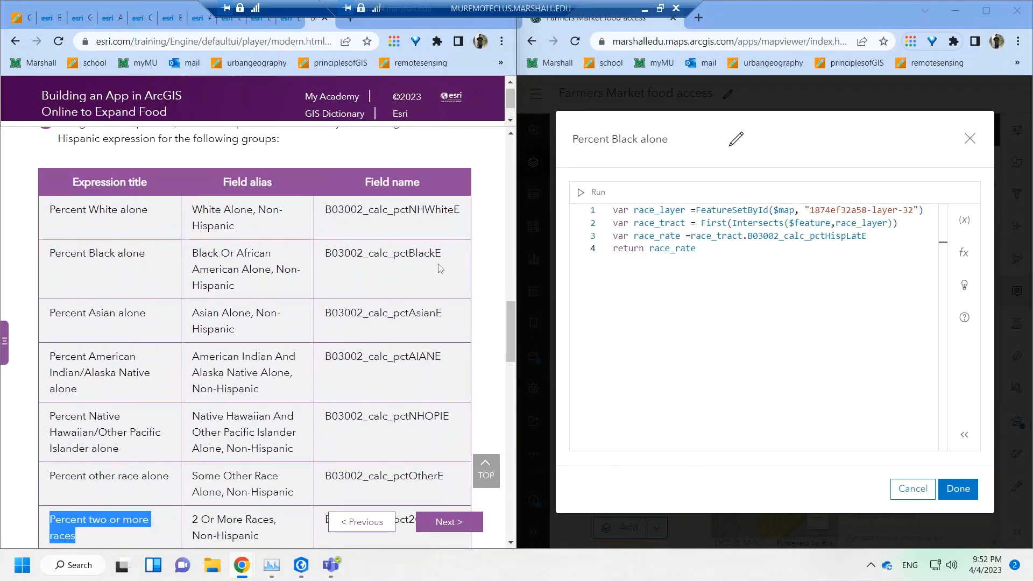
drag(447, 258, 325, 254)
key(ctrl+c)
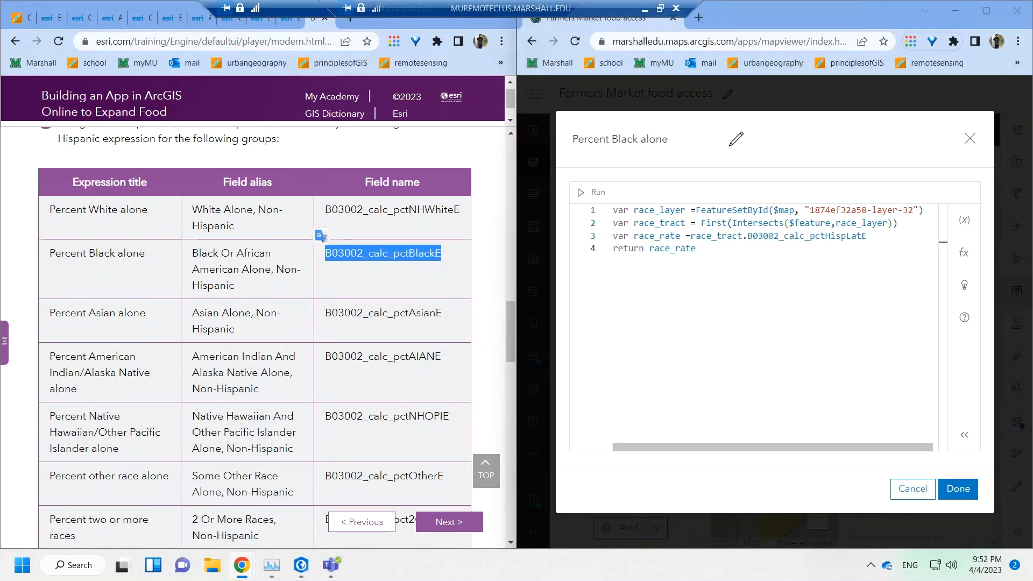
drag(867, 236, 748, 235)
key(ctrl+v)
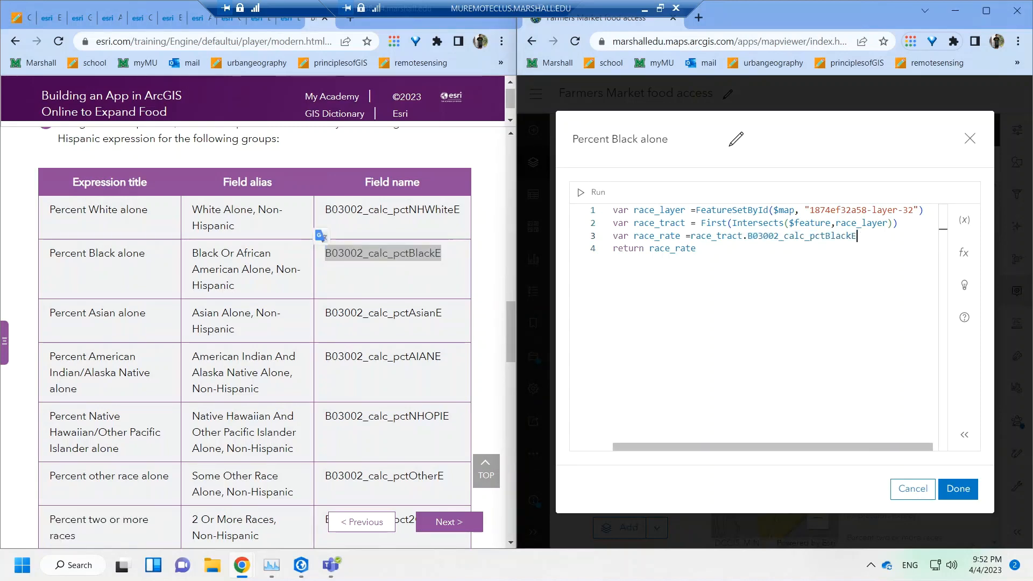
click(596, 193)
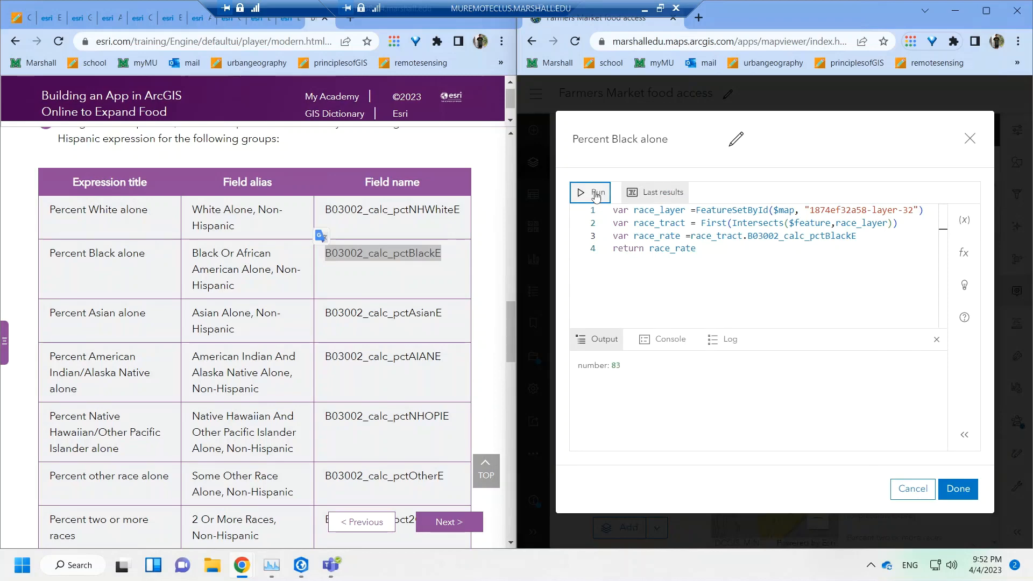
click(959, 489)
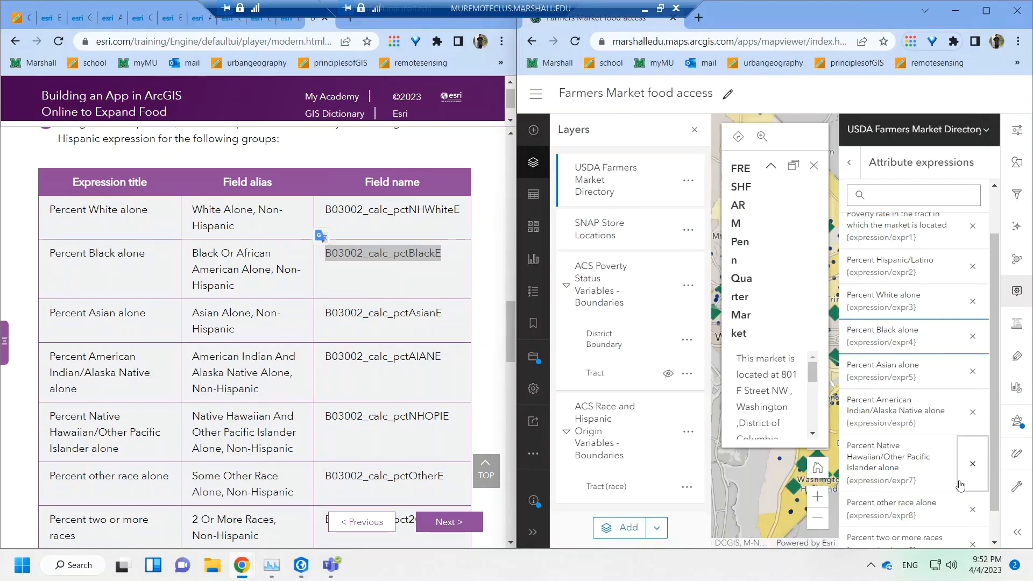
- Replace the Percent Asian alone placeholder with the four-line race script from the clipboard history, copy that script again, and save the expression
click(902, 373)
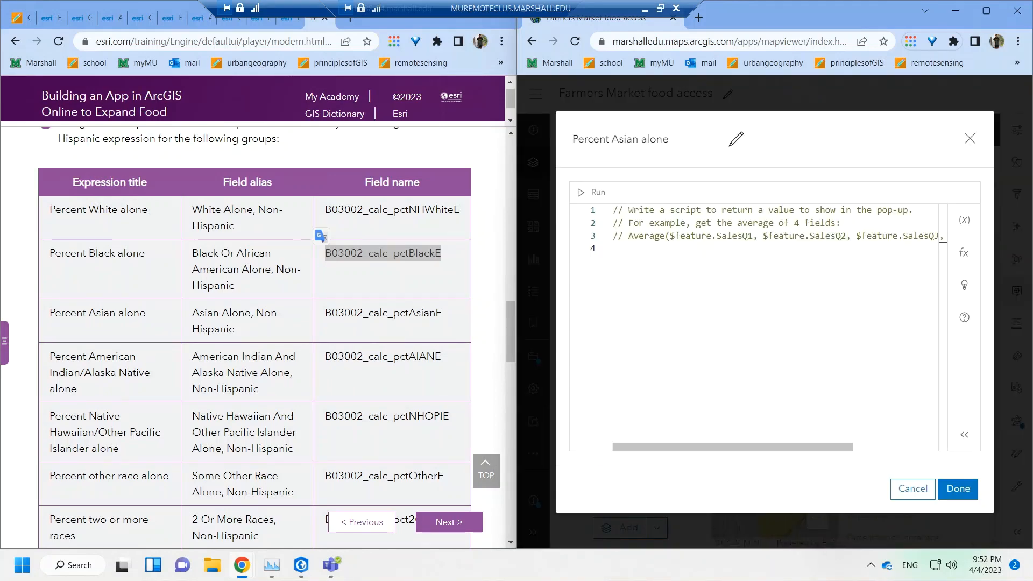
drag(710, 252, 613, 210)
key(ctrl+v)
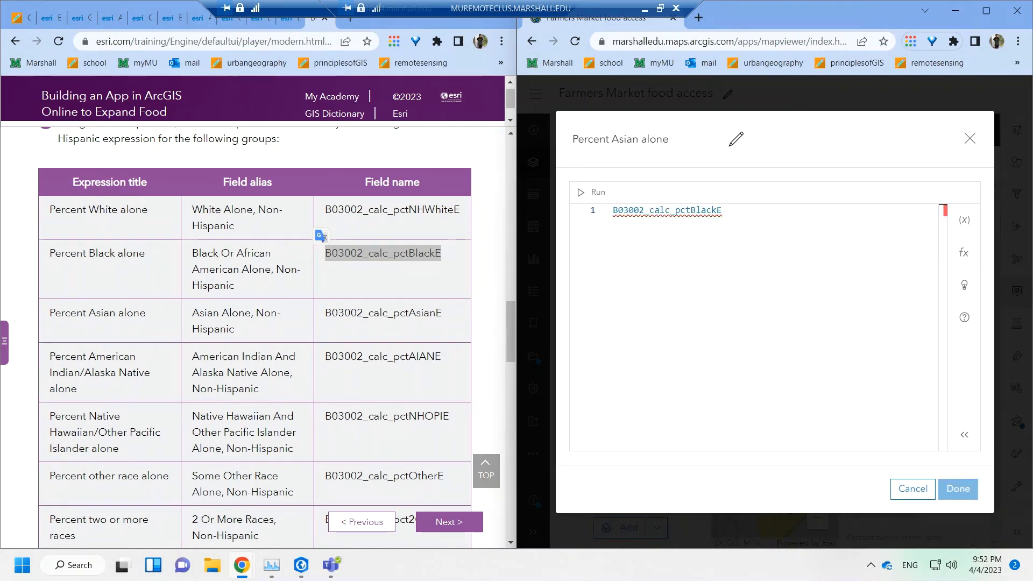
key(ctrl+z)
key(super+v)
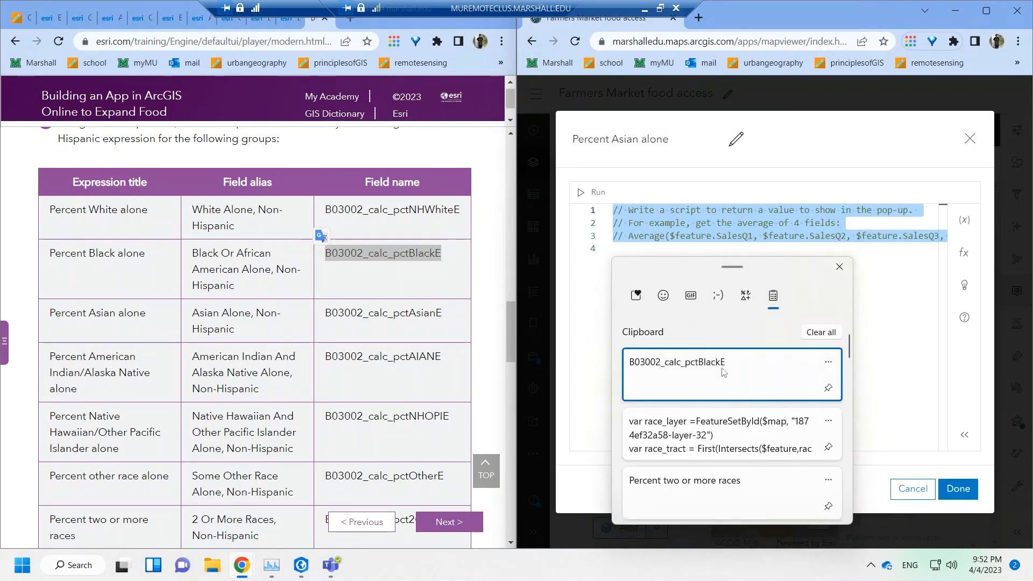
click(700, 442)
key(ctrl+a)
key(ctrl+c)
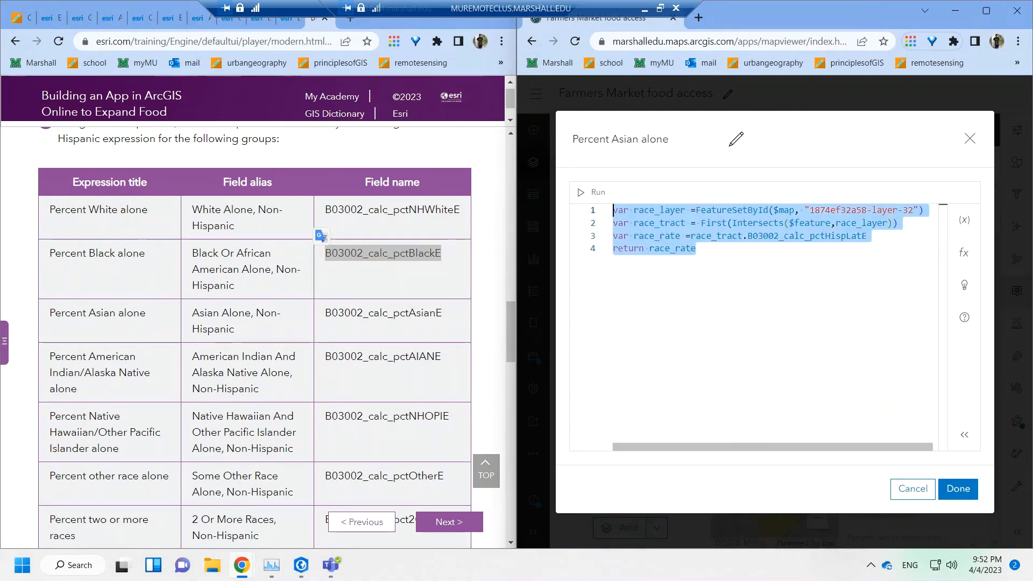
click(958, 489)
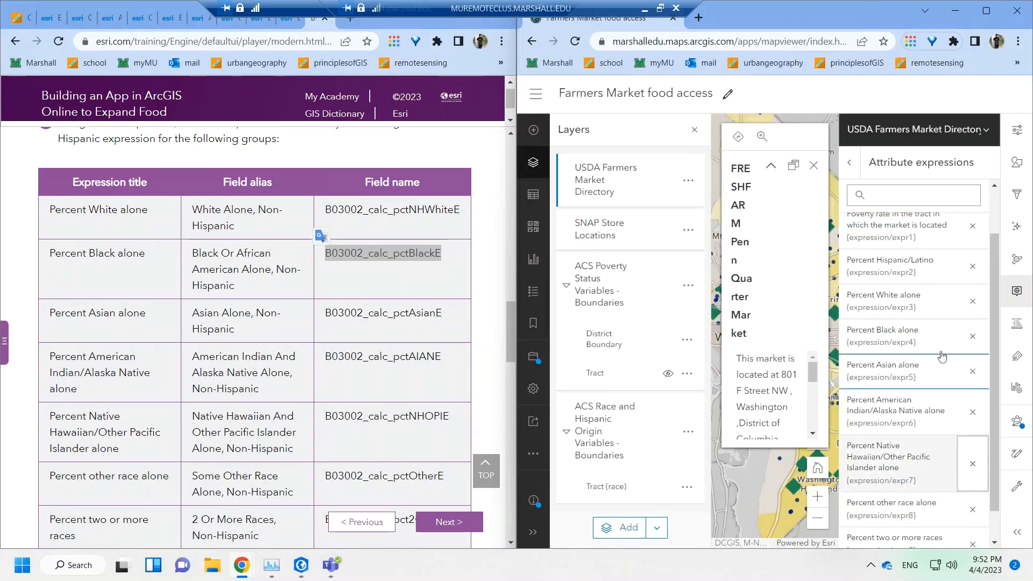
- Replace the Percent American Indian/Alaska Native alone placeholder with the copied four-line race script and save the expression
click(900, 425)
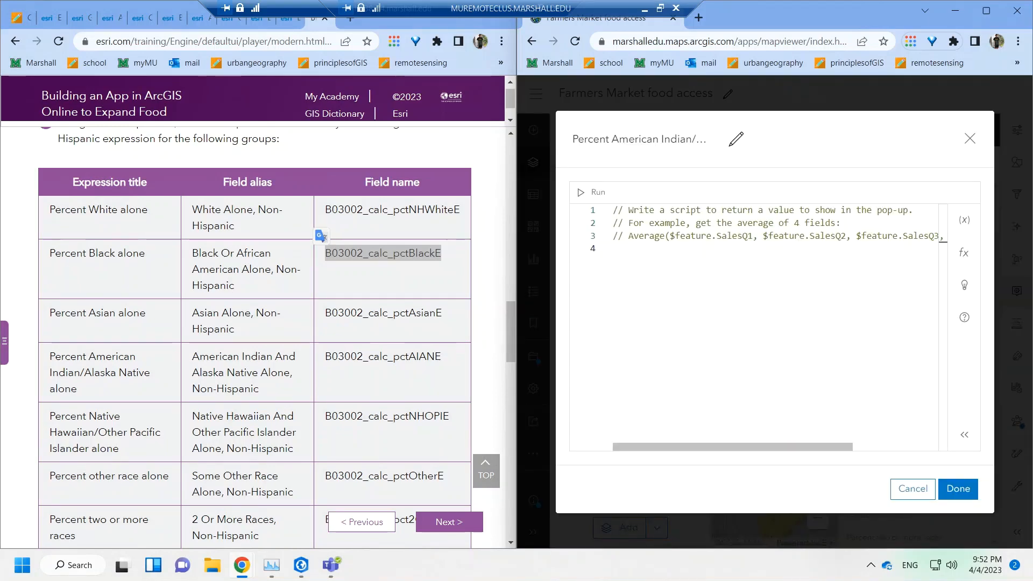
key(ctrl+a)
key(ctrl+v)
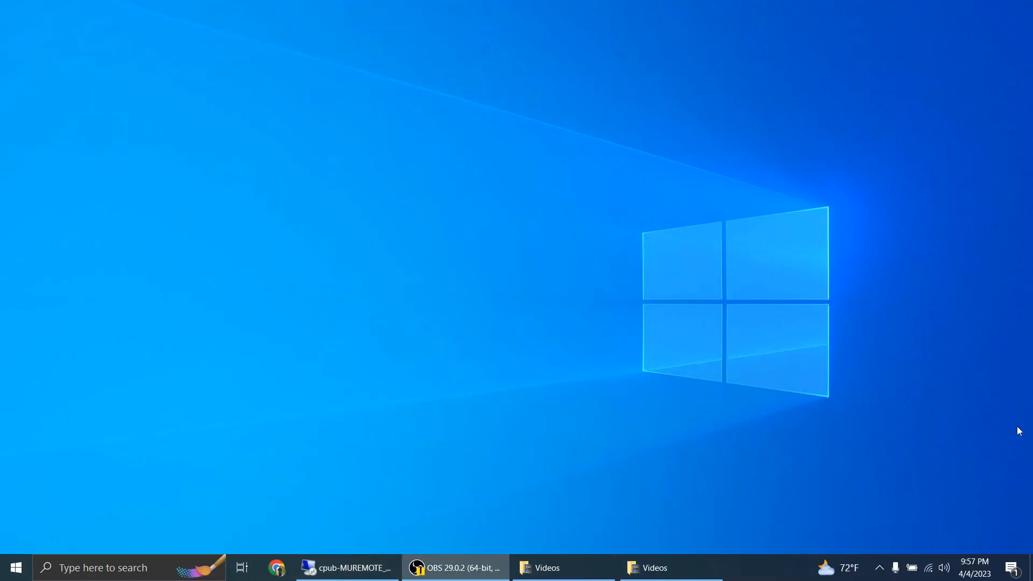
click(352, 567)
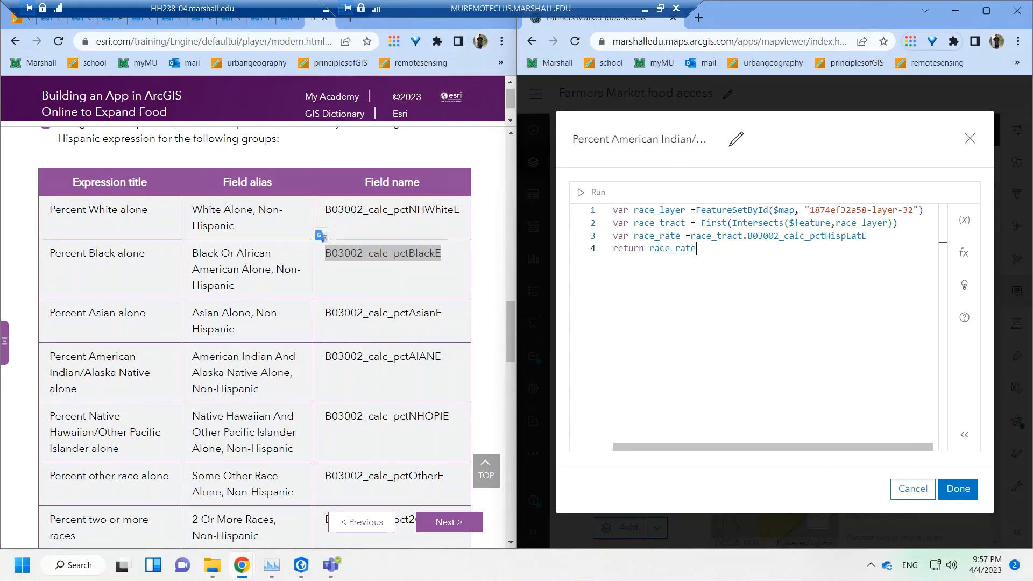
click(958, 489)
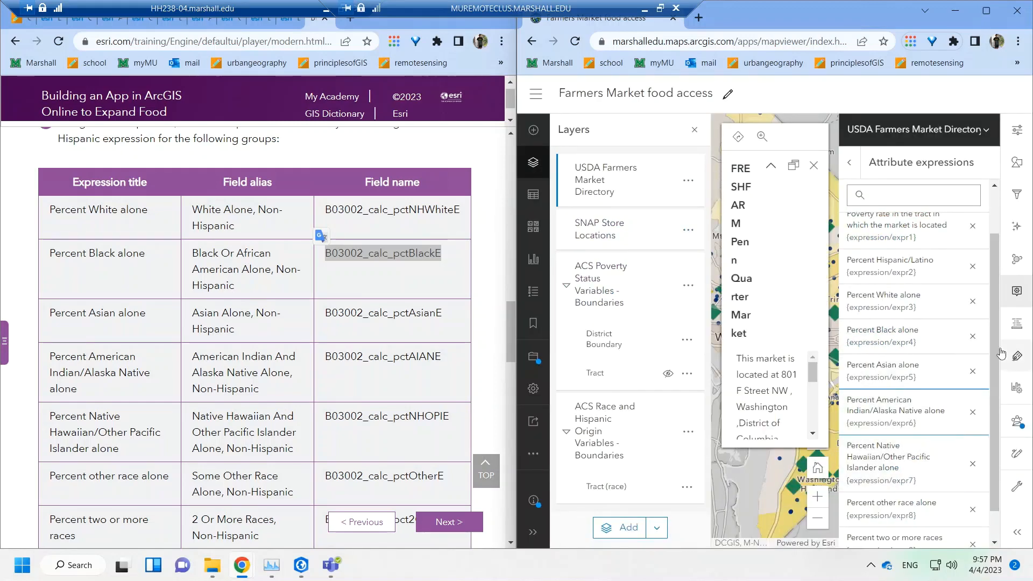
- Replace the placeholder text in Percent other race alone with the copied four-line race script and save the expression
scroll(1002, 358, down, 2)
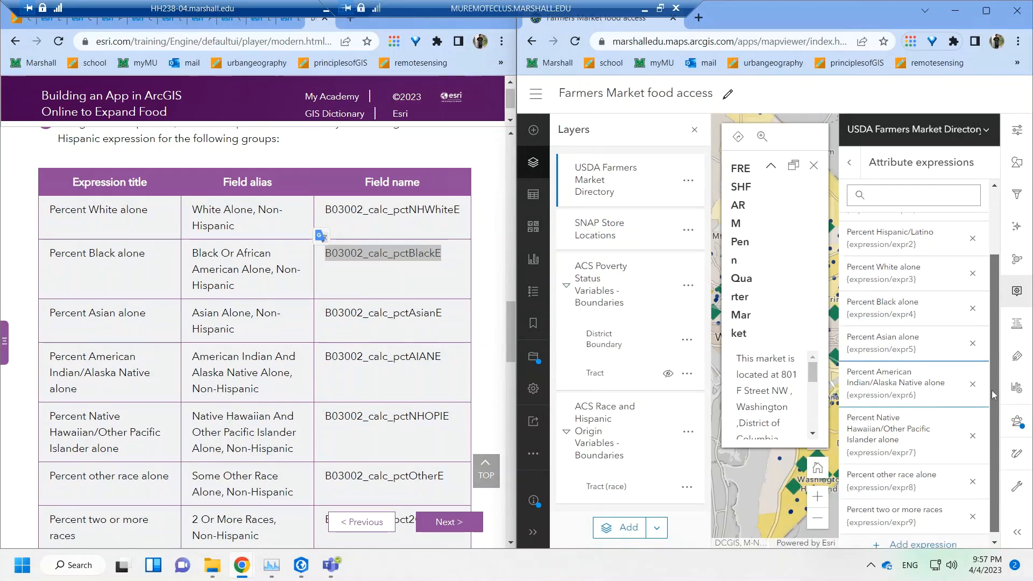
click(872, 470)
drag(944, 235, 613, 210)
key(ctrl+v)
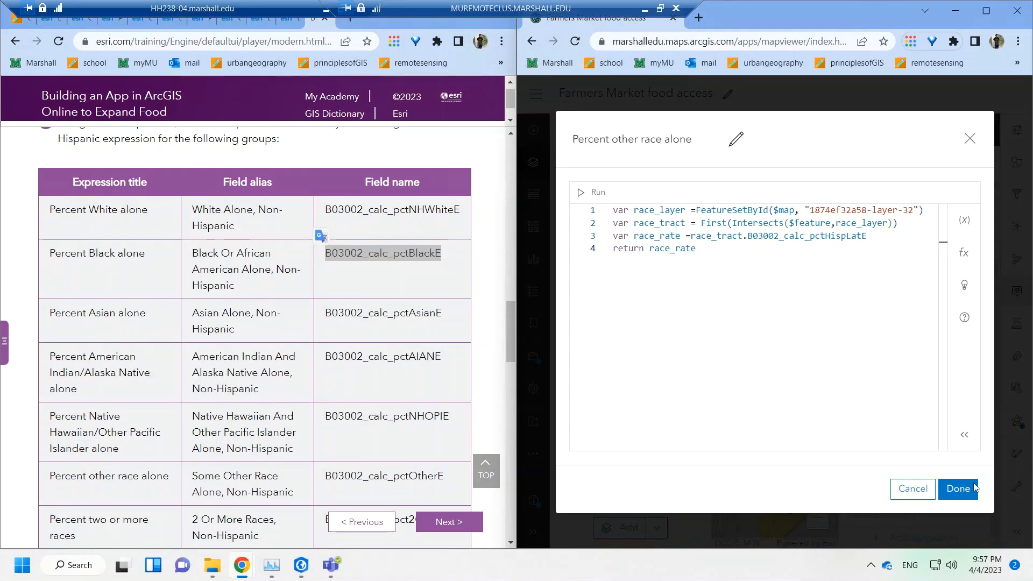
click(957, 487)
- Fill the Percent two or more races expression with the copied four-line race script in place of its placeholder, and save it
click(909, 508)
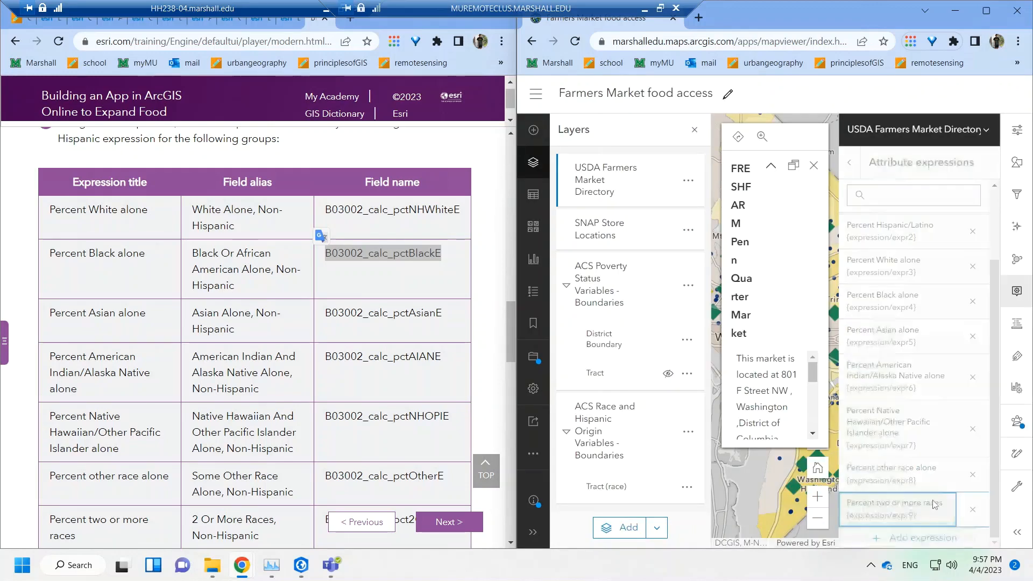
key(ctrl+a)
key(ctrl+v)
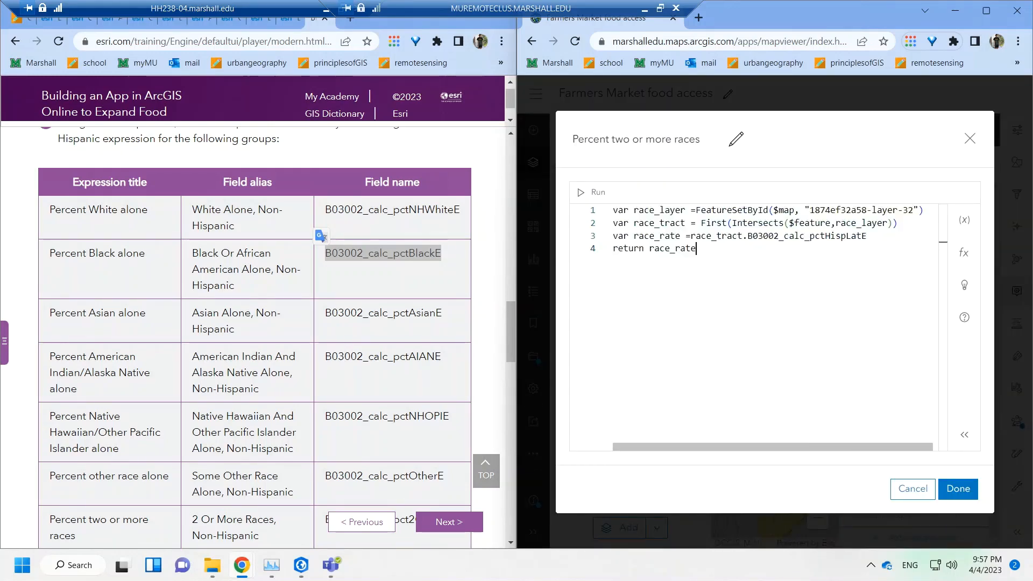
click(948, 492)
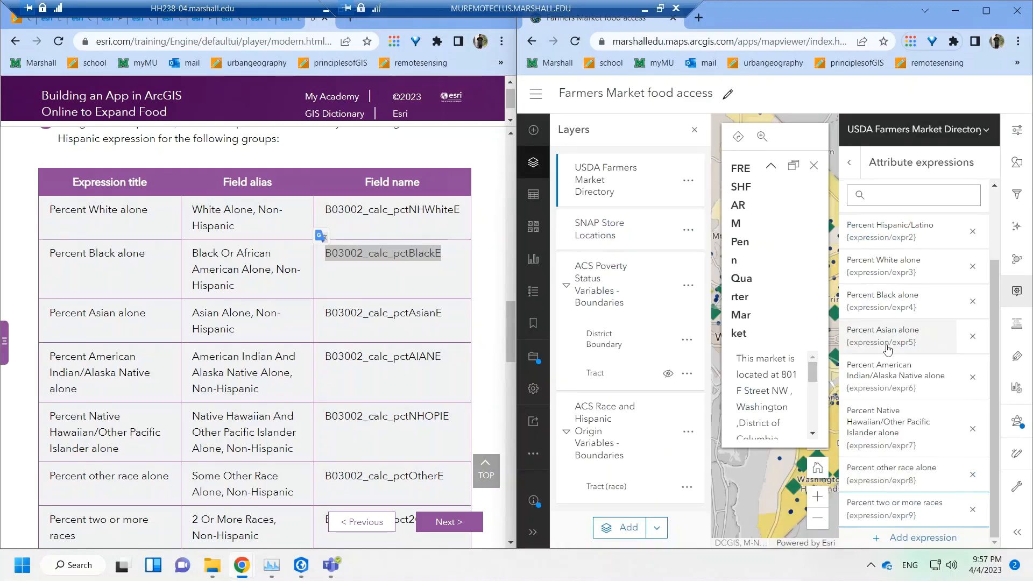
- Change the race_rate field in Percent Asian alone to B03002_calc_pctAsianE from the instructions table, test the script, and save the expression
click(888, 339)
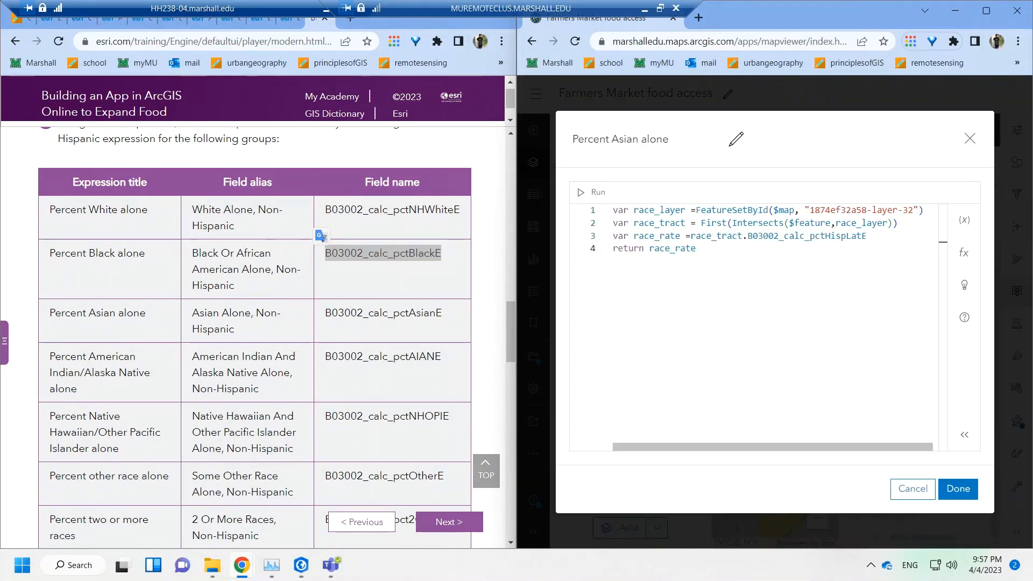
drag(445, 314, 310, 316)
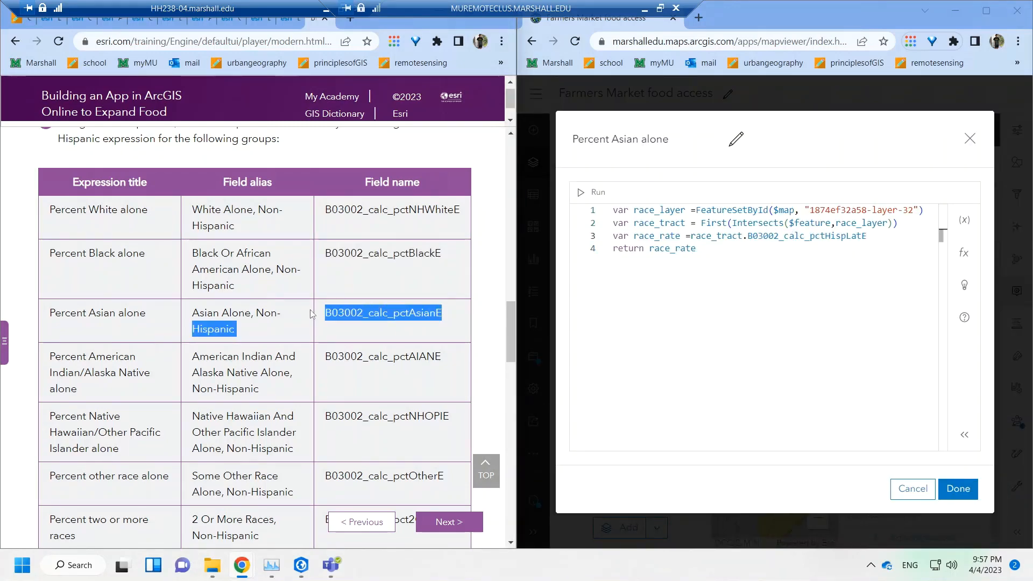
drag(462, 316, 338, 313)
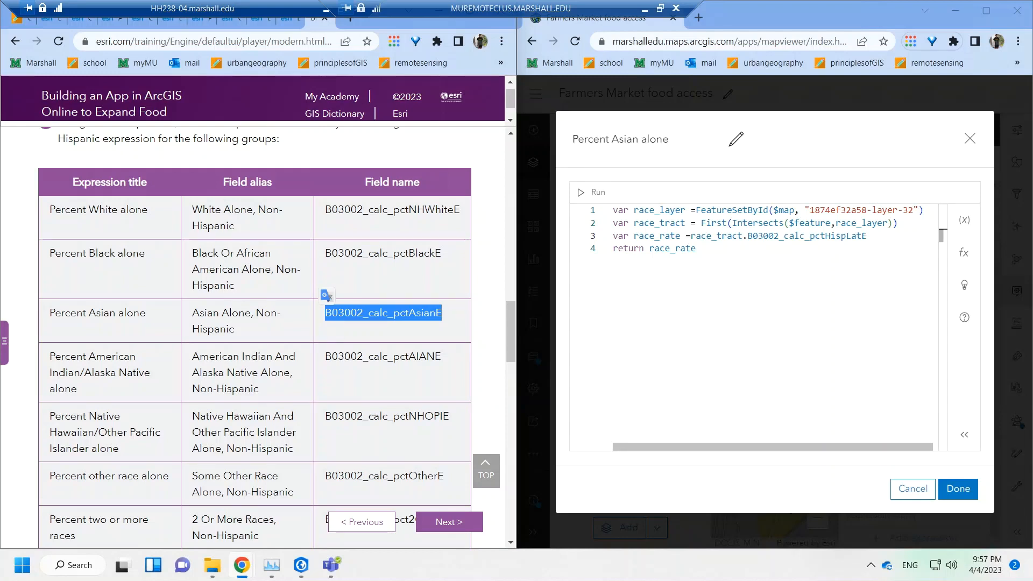
drag(866, 235, 753, 237)
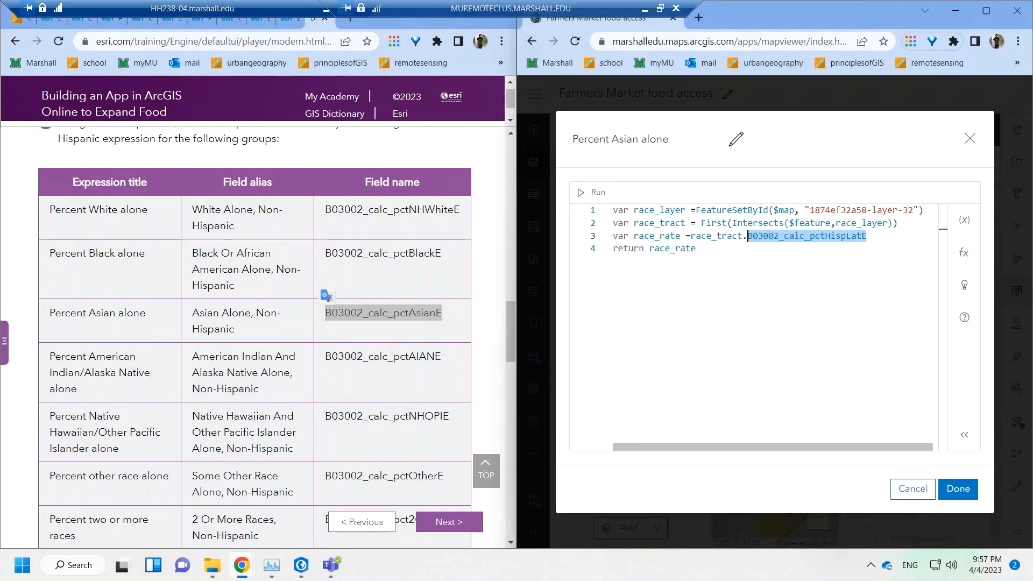
text(B03002_calc_pctAsianE)
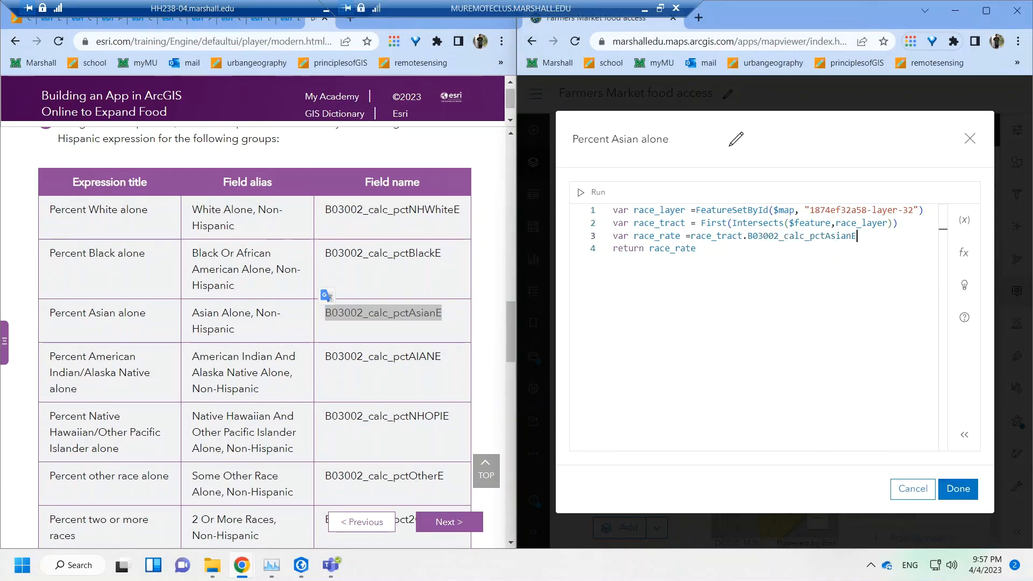
click(598, 194)
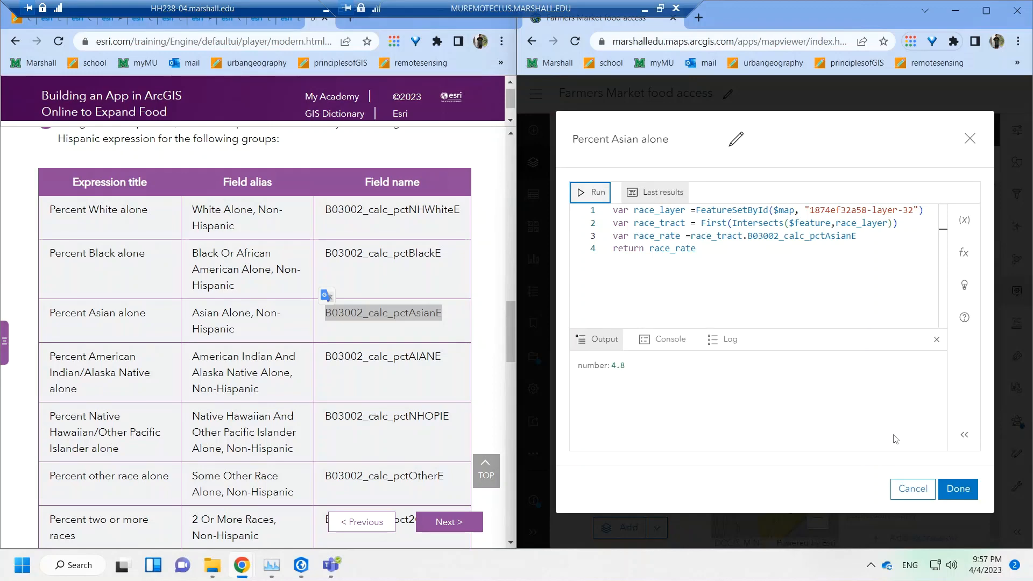
click(955, 486)
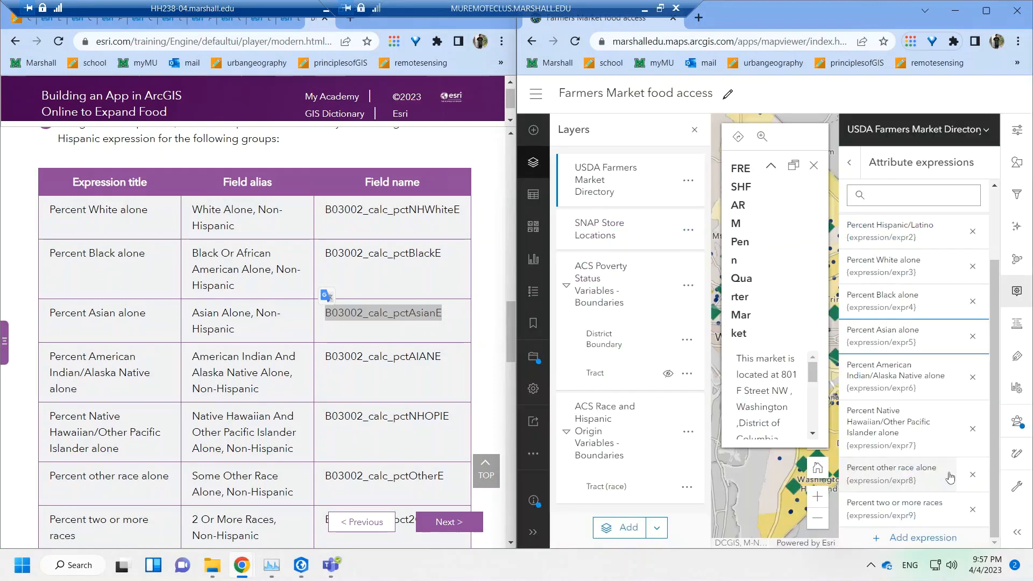
- Change the race_rate field in Percent American Indian/Alaska Native alone to B03002_calc_pctAIANE, test the script, and save the expression
click(898, 375)
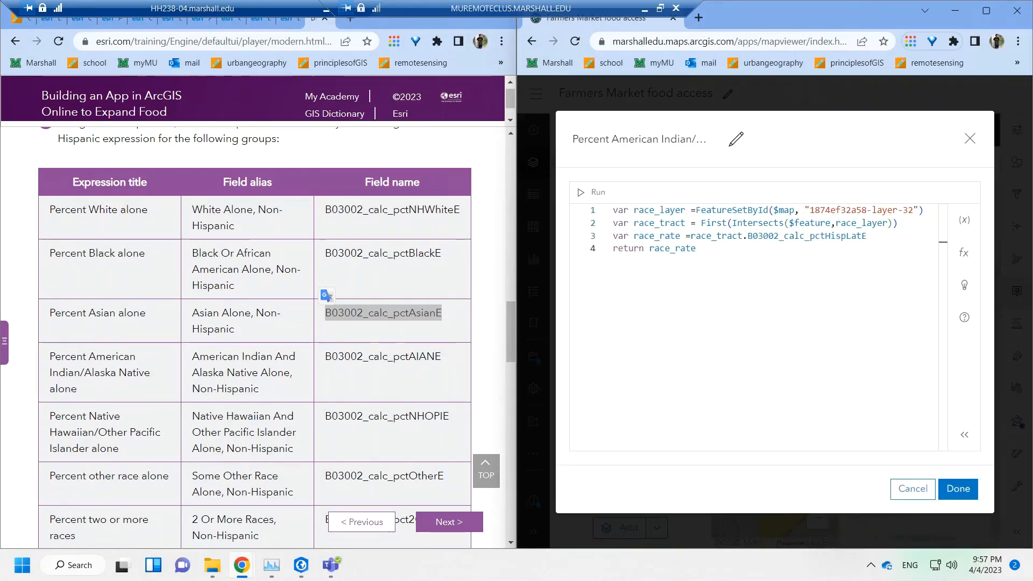
drag(416, 356, 441, 359)
key(ctrl+c)
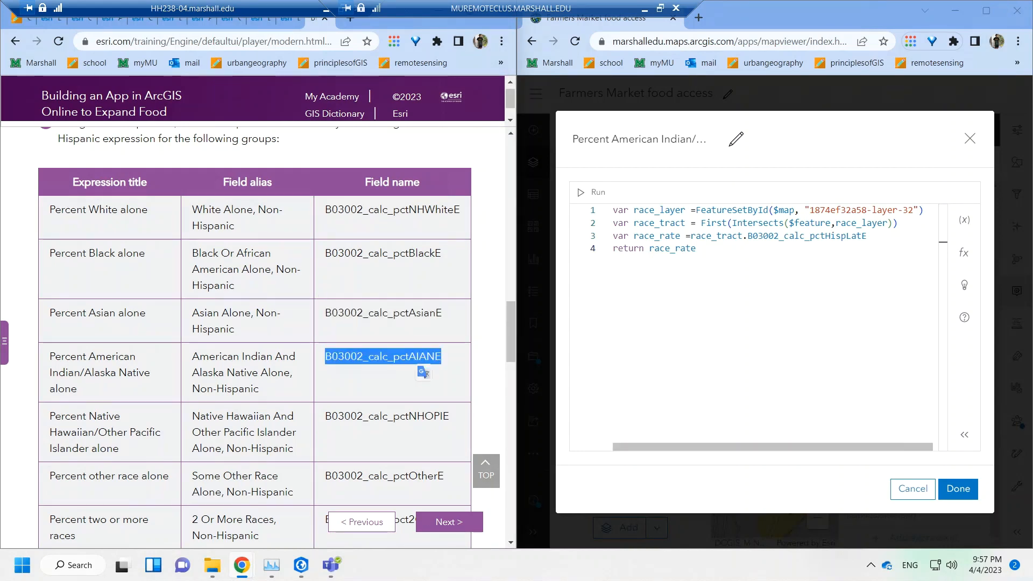
drag(867, 235, 747, 236)
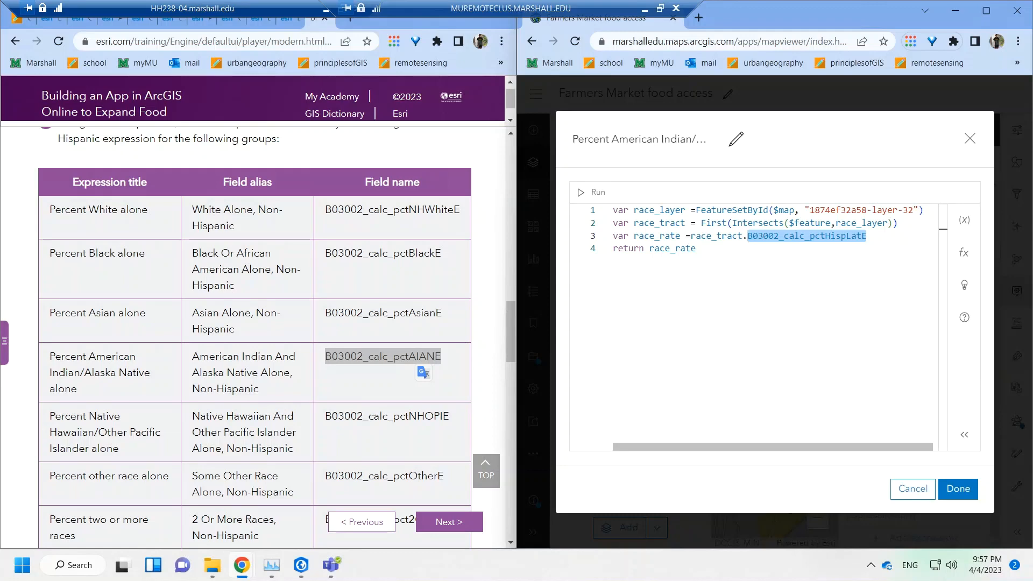
key(ctrl+v)
click(605, 194)
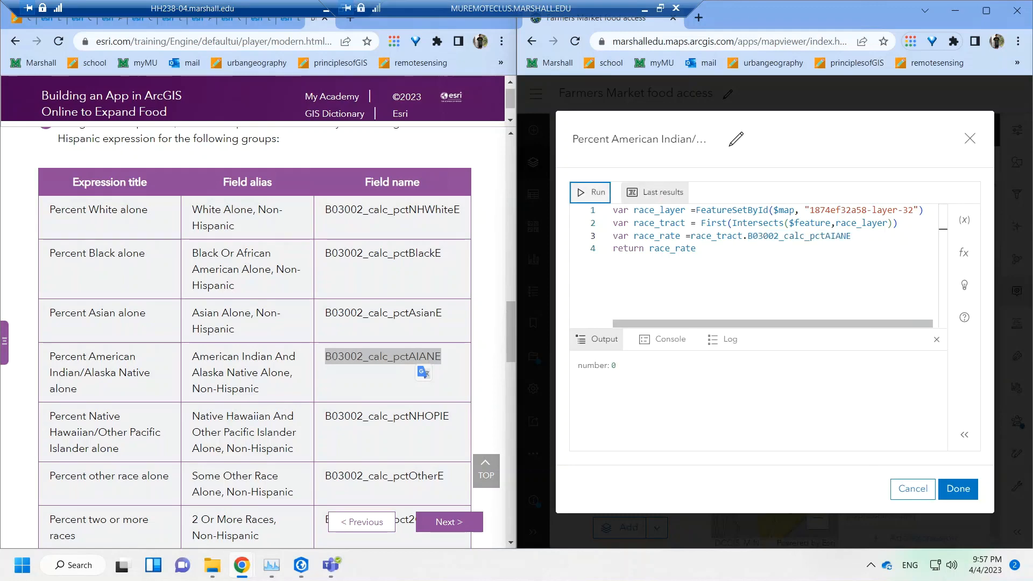
click(956, 491)
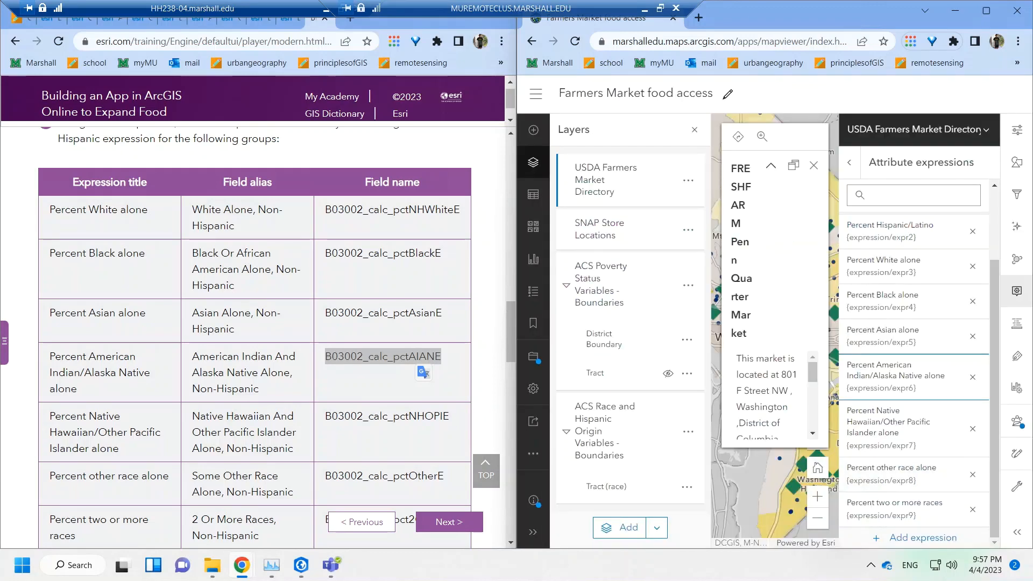
- Copy the field name B03002_calc_pctNHOPIE from the instructions and replace the Percent Native Hawaiian/Other Pacific Islander alone placeholder with the copied four-line race script
drag(451, 417, 323, 417)
key(super+c)
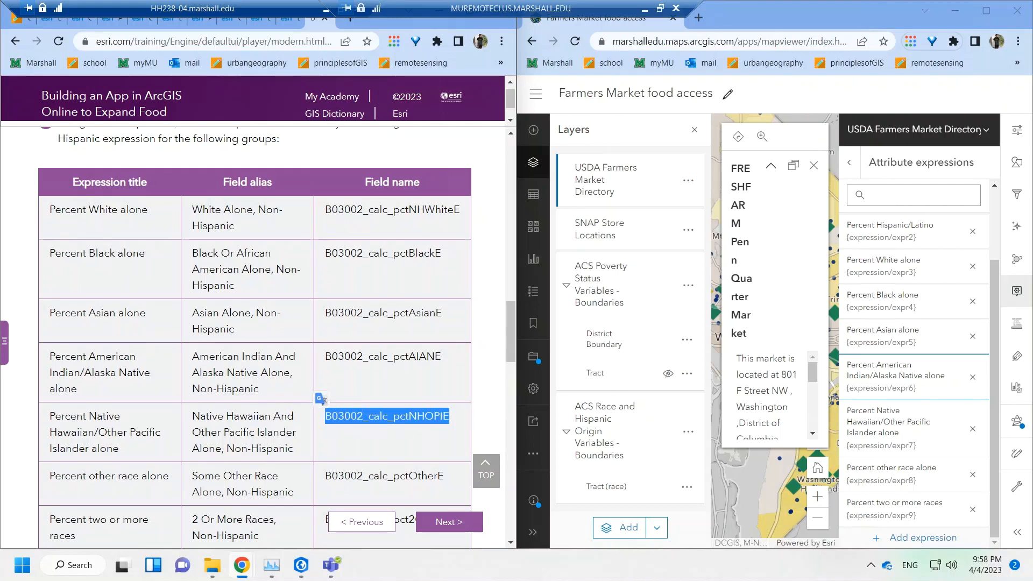
click(891, 434)
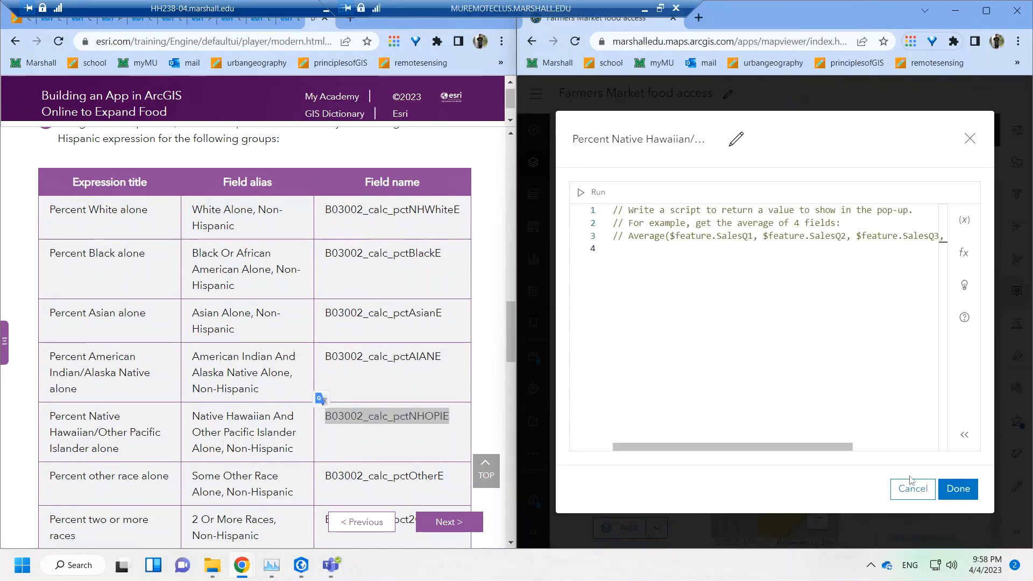
key(ctrl+a)
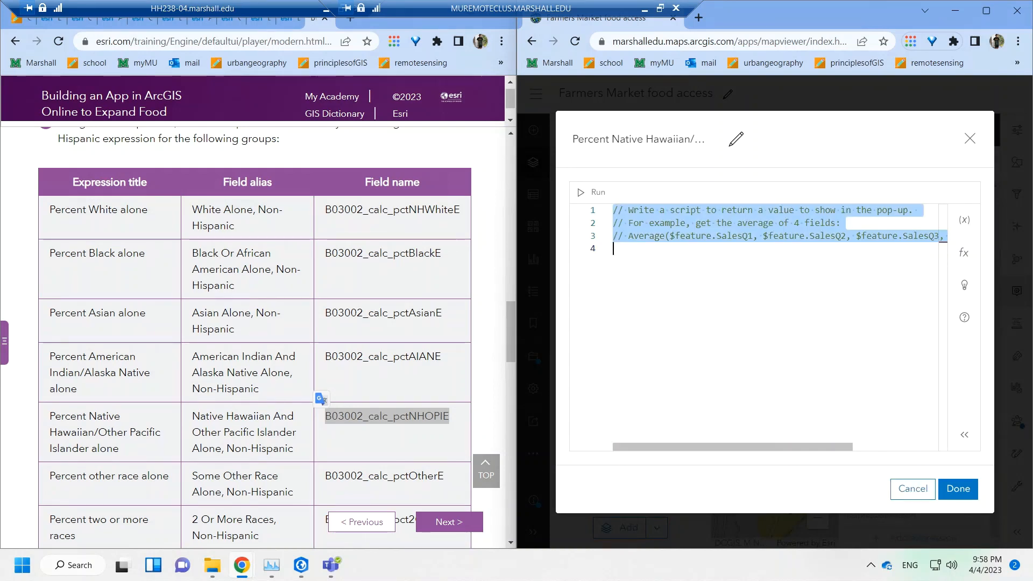
key(super+v)
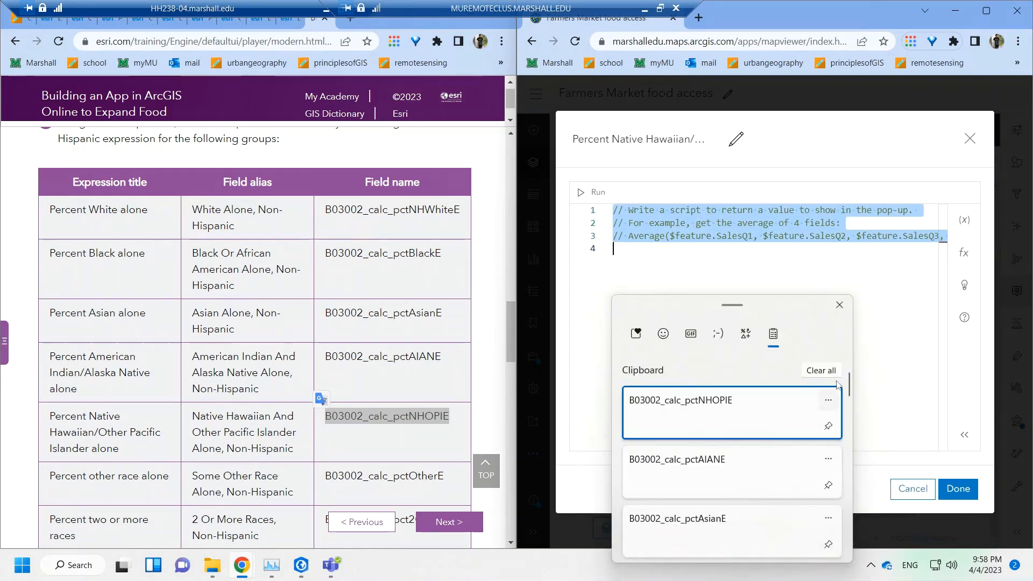
scroll(848, 385, down, 5)
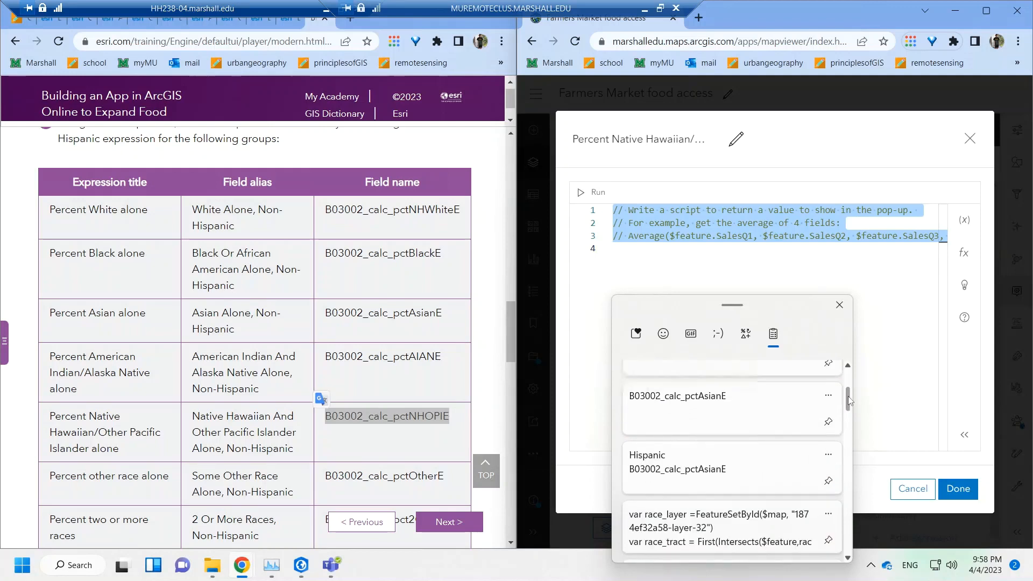
click(732, 508)
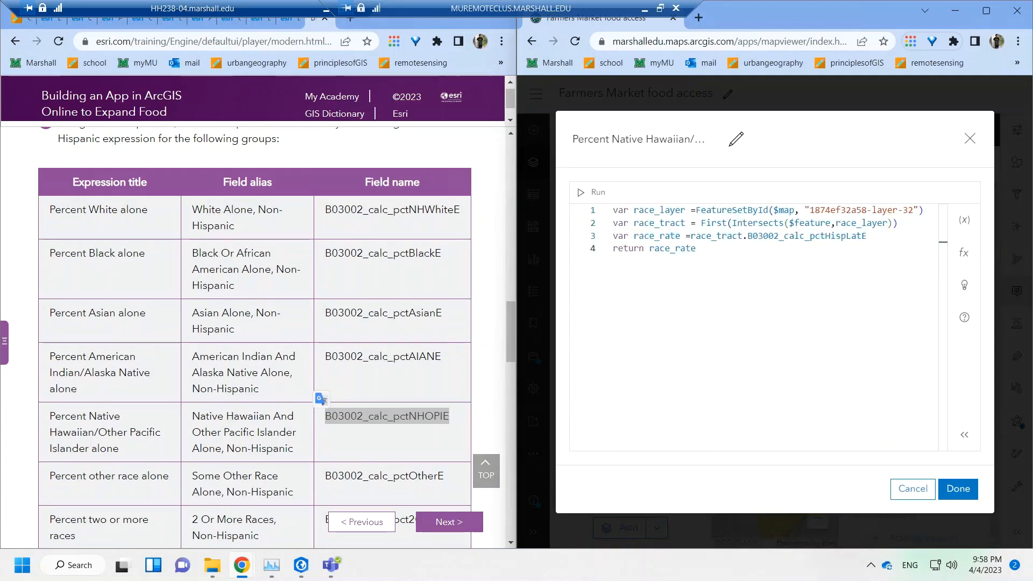
- Change the race_rate field in the Native Hawaiian/Other Pacific Islander script to B03002_calc_pctNHOPIE, test the script, and save the expression
drag(867, 236, 747, 236)
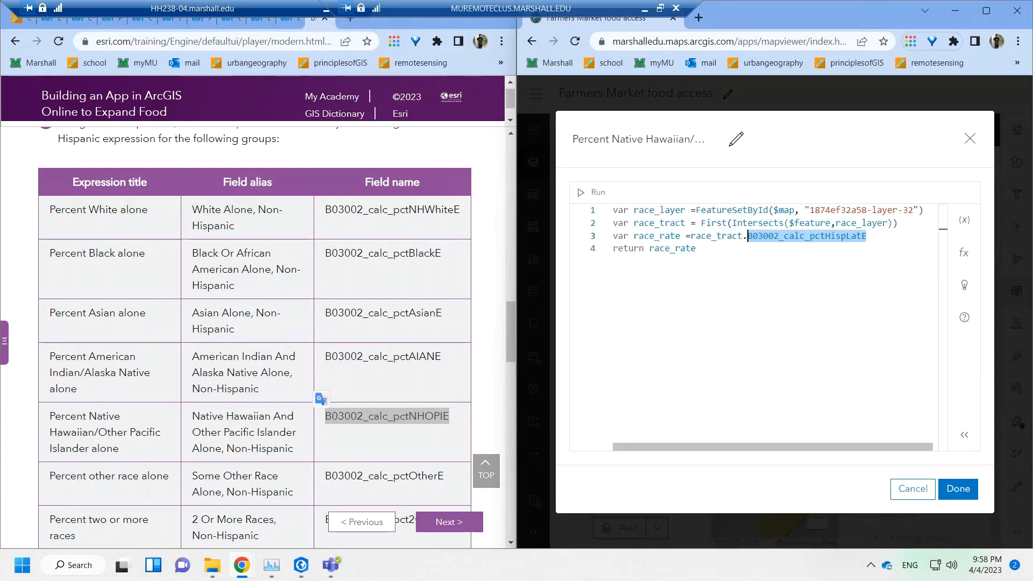
key(super+v)
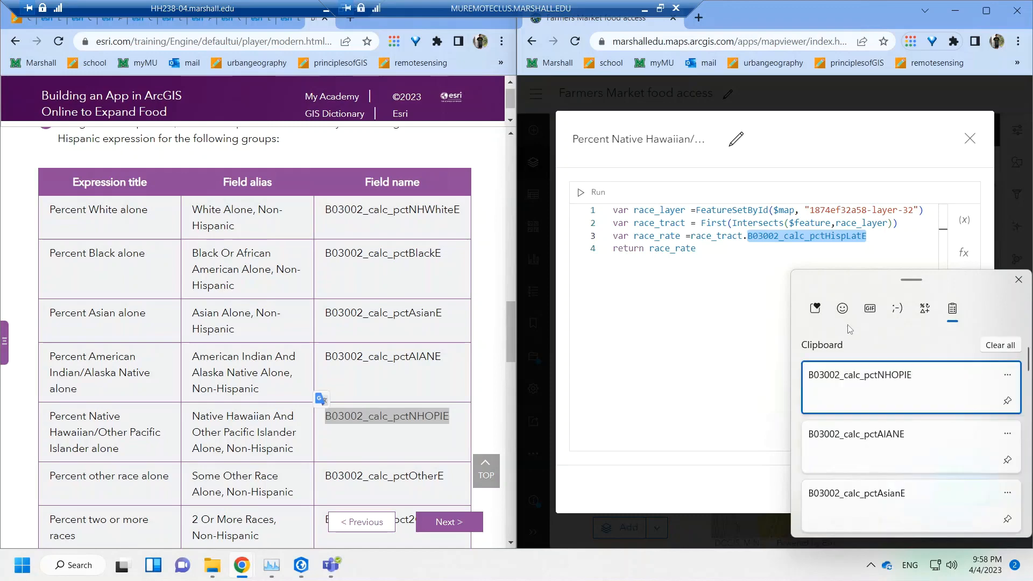
click(867, 390)
click(599, 193)
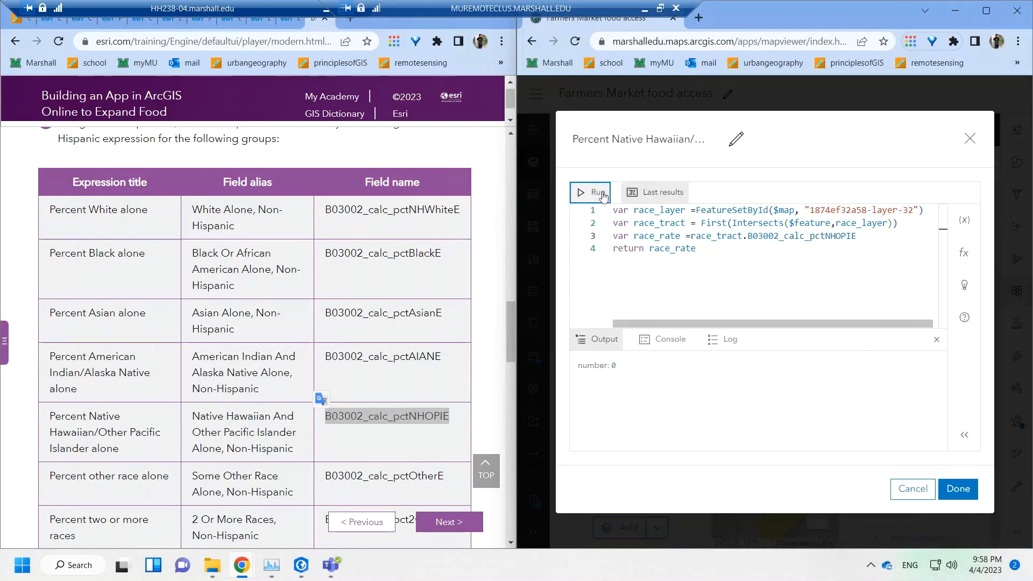
click(958, 488)
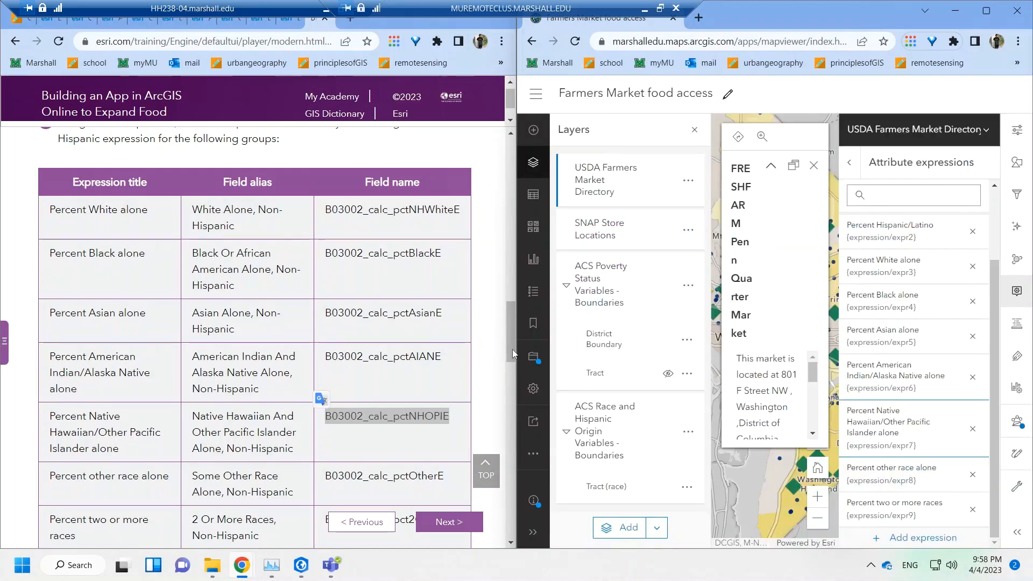
- Change the race_rate field in Percent other race alone to B03002_calc_pctOtherE from the instructions table, test the script, and save the expression
drag(510, 330, 332, 357)
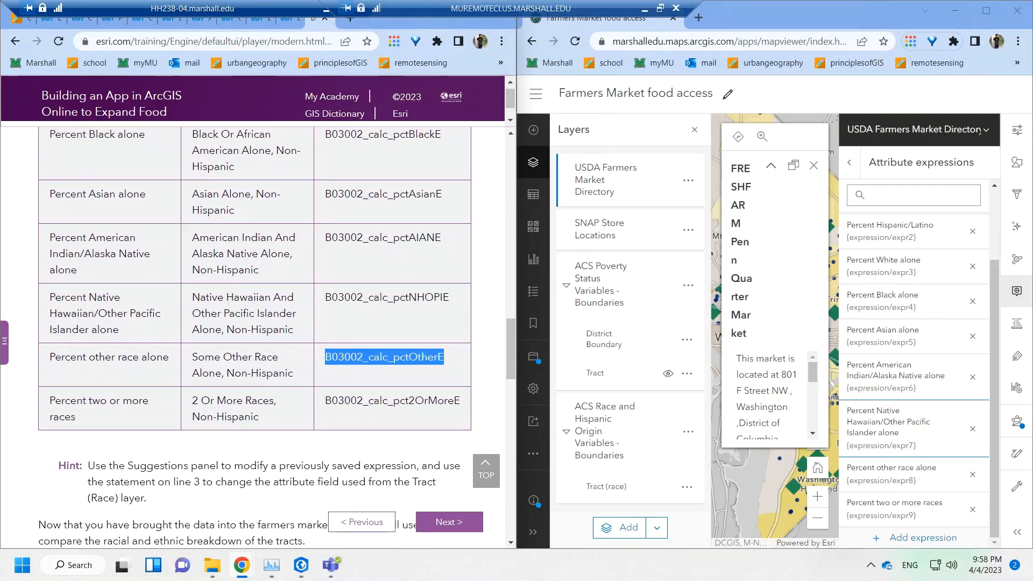
click(886, 476)
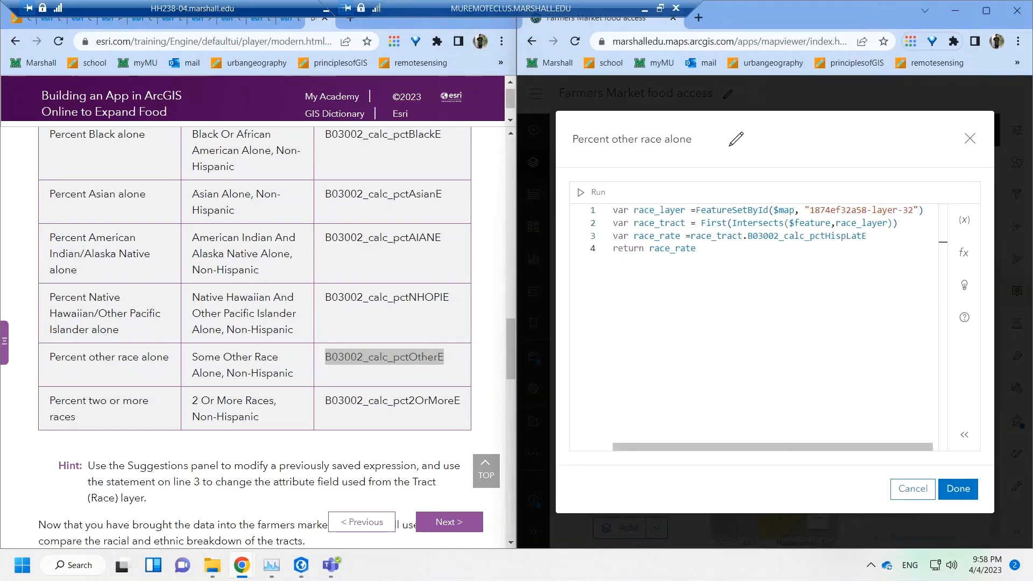
drag(867, 236, 747, 236)
text(B03002_calc_pctOtherE)
click(592, 192)
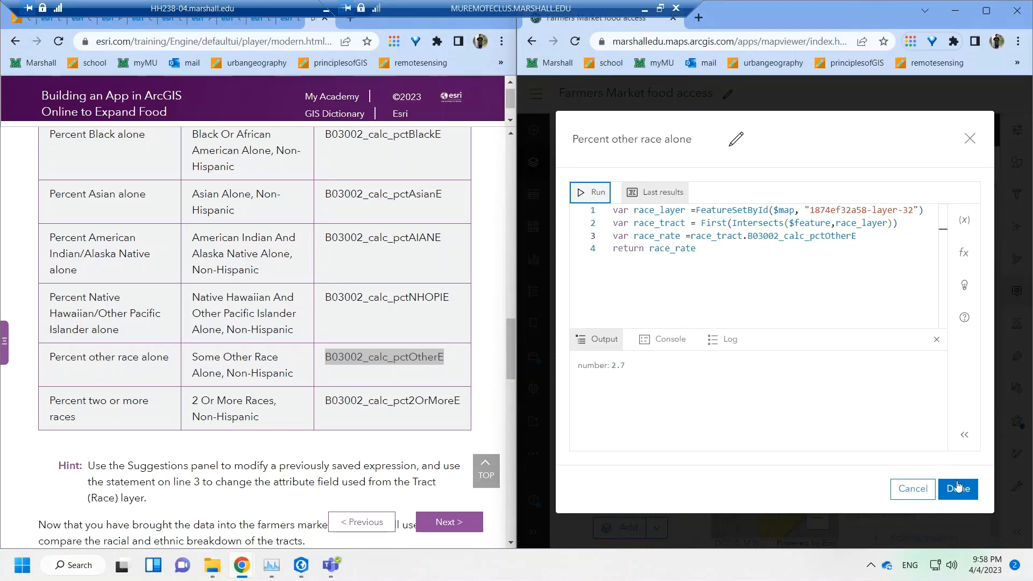
click(957, 487)
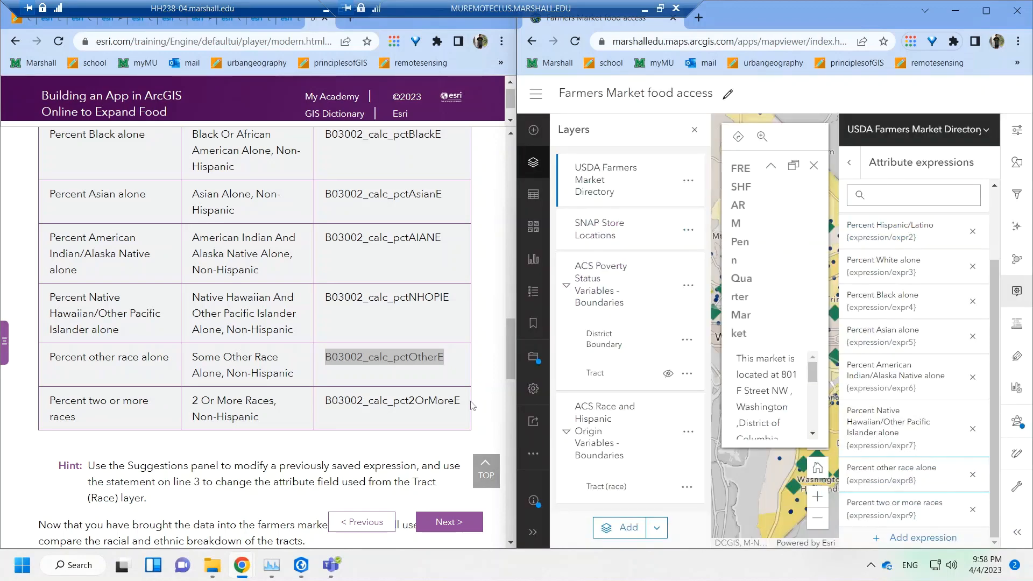
- Change the race_rate field in Percent two or more races to B03002_calc_pct2OrMoreE from the instructions table, test the script, and save the expression
drag(471, 406, 425, 402)
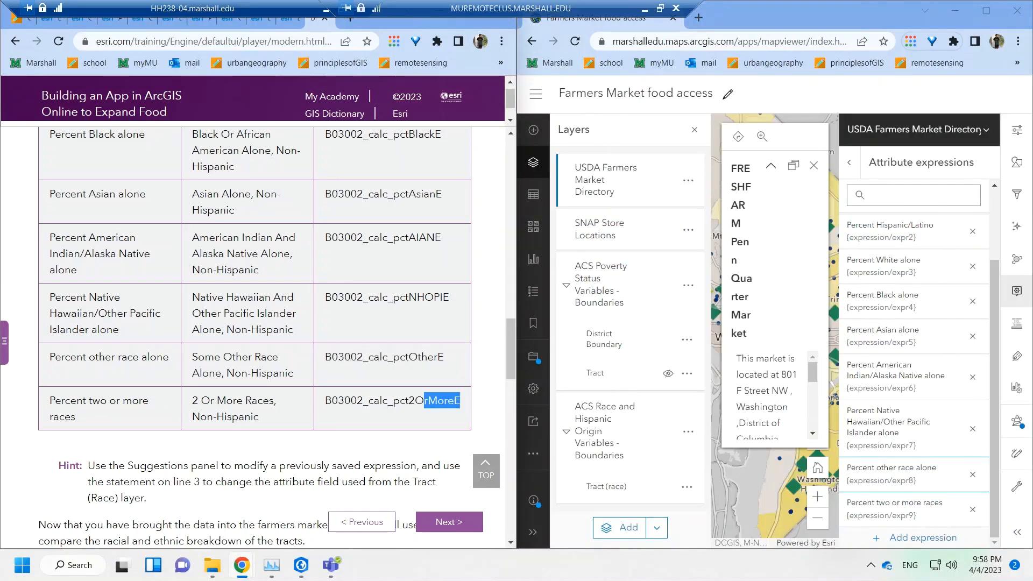
click(426, 403)
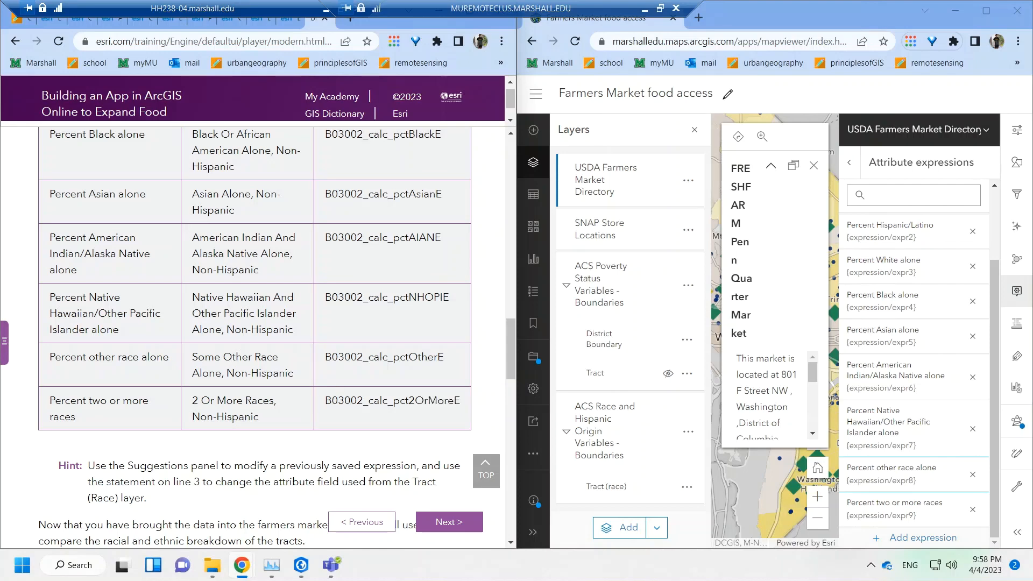
drag(325, 401, 453, 402)
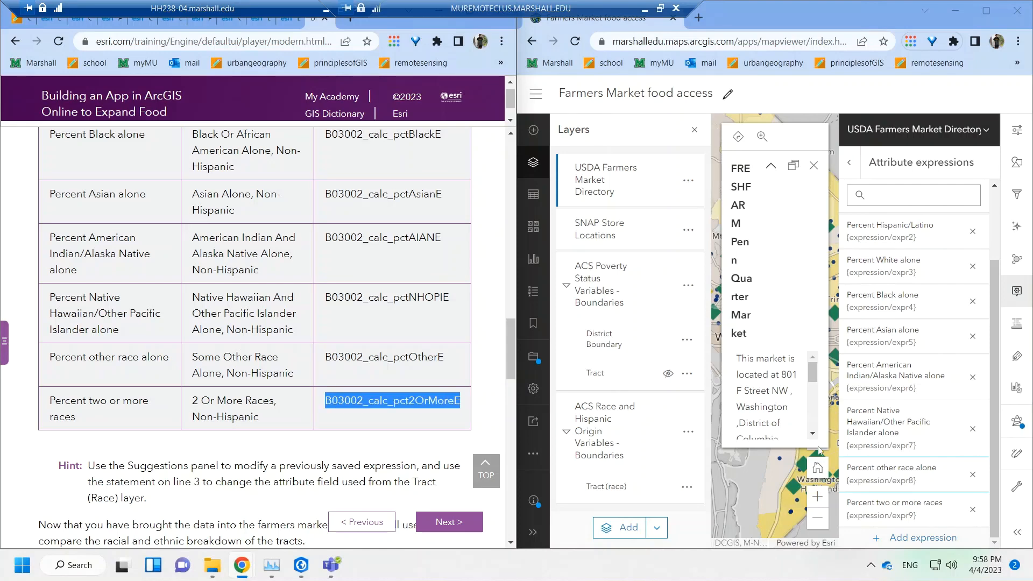
click(873, 502)
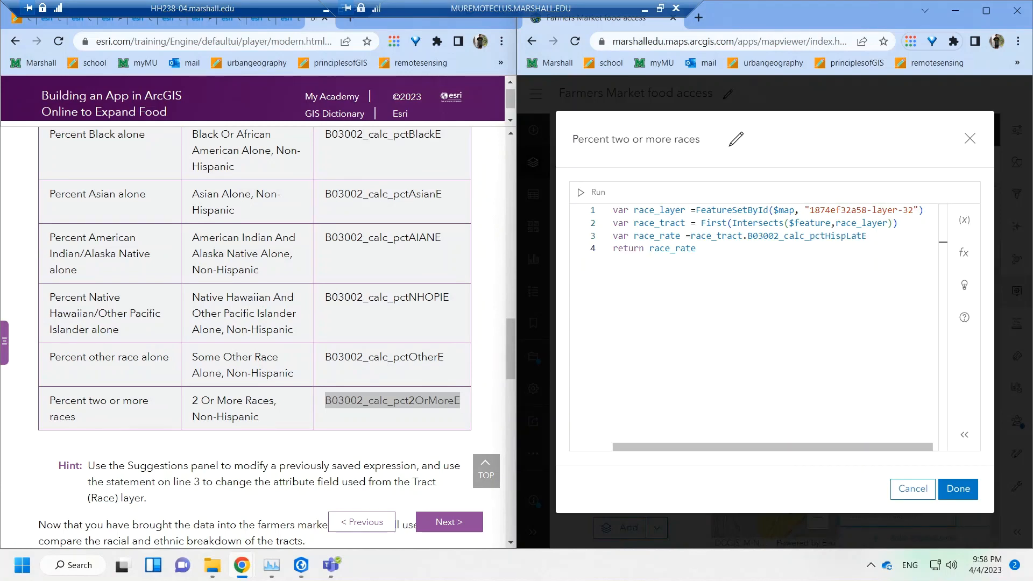
drag(867, 236, 748, 235)
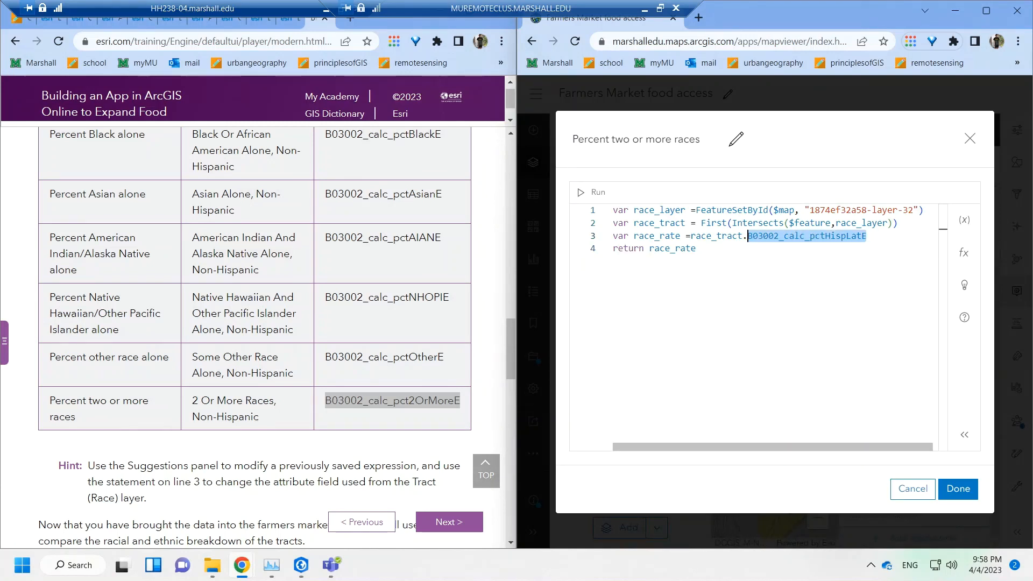
text(B03002_calc_pct2OrMoreE)
click(592, 192)
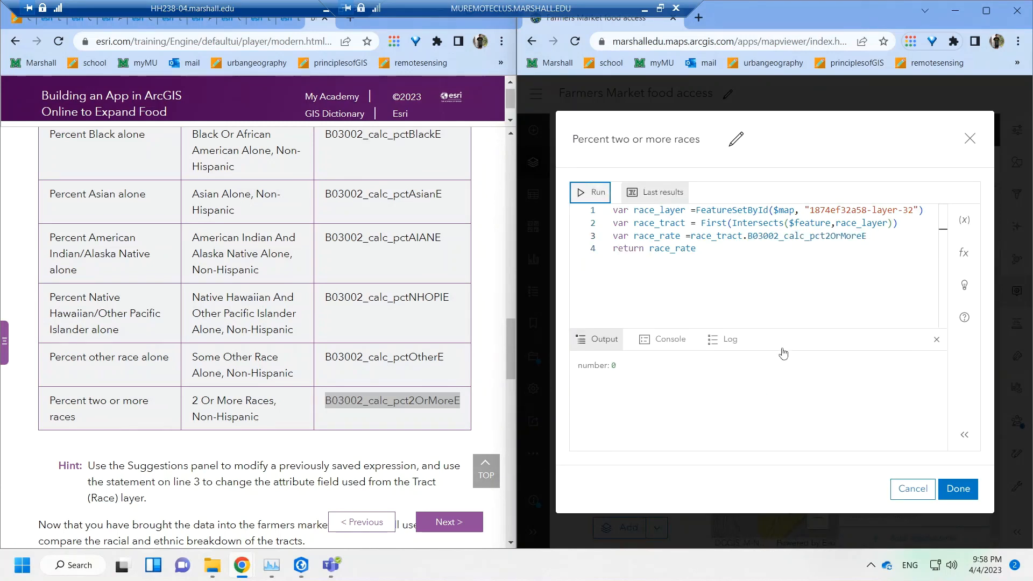
click(969, 490)
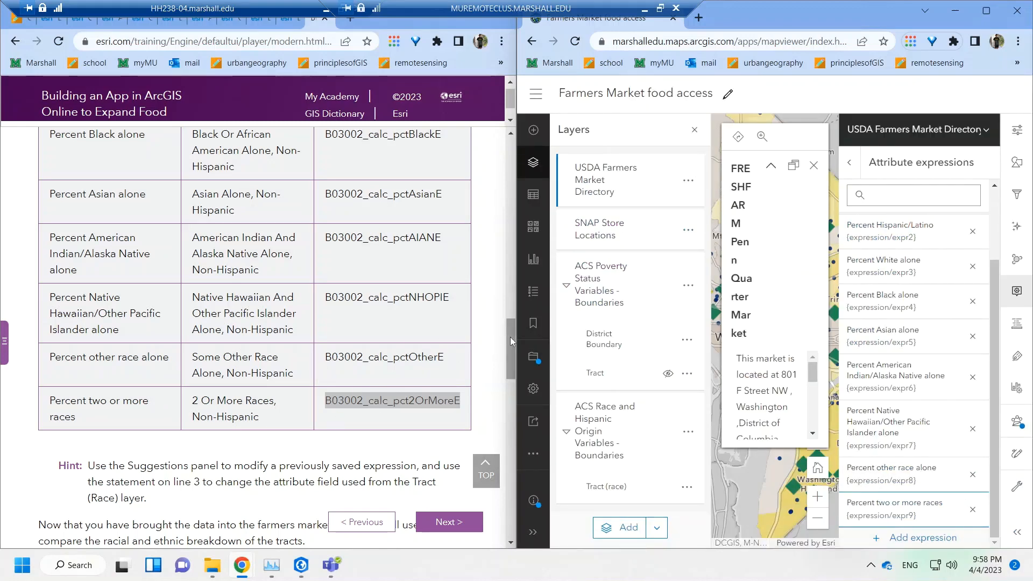
- Leave the attribute expressions and add a bar chart as new content to the USDA Farmers Market Directory pop-up, following the instructions
drag(511, 341, 513, 354)
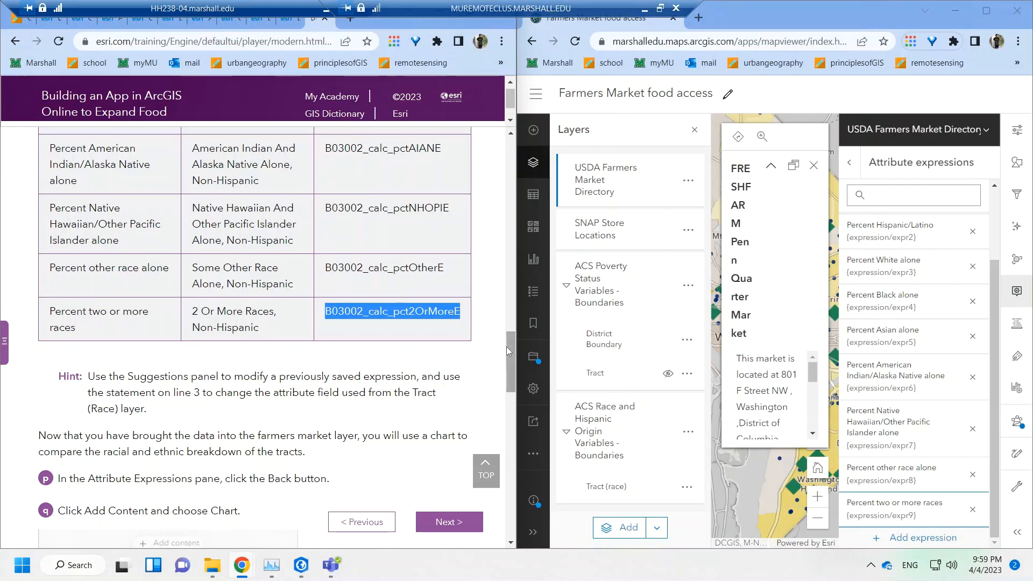
scroll(509, 353, down, 2)
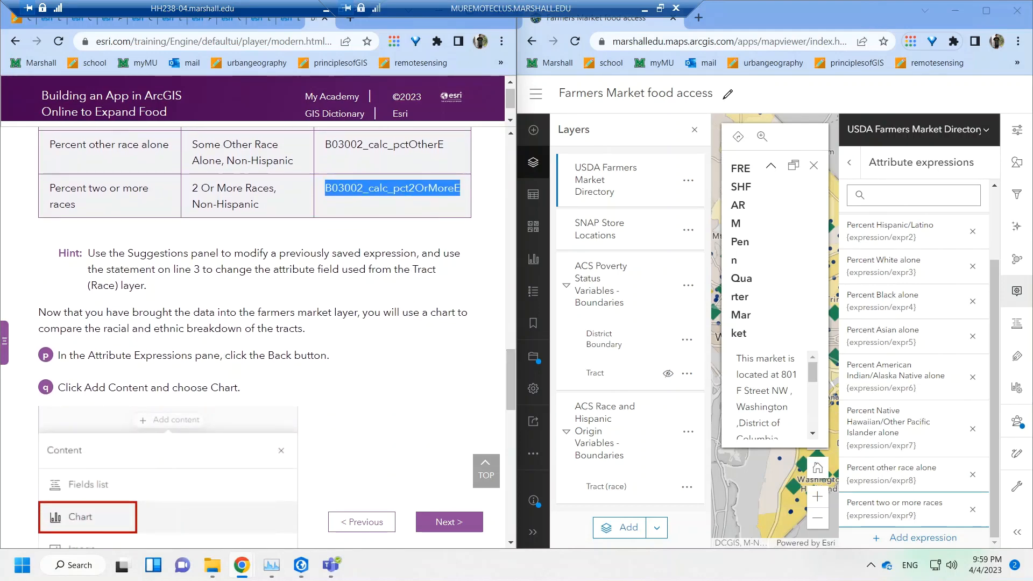
click(849, 162)
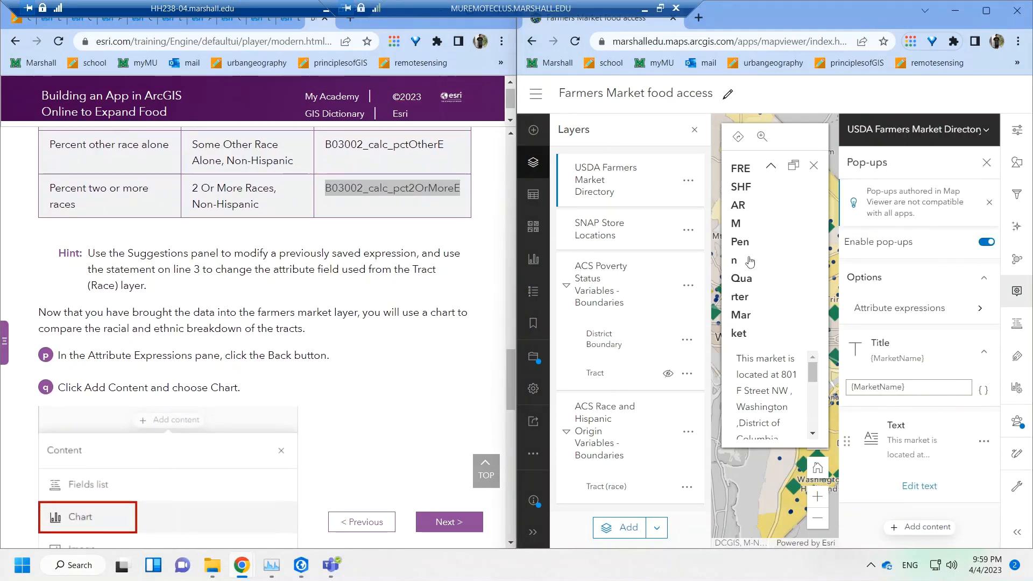
click(921, 527)
click(890, 401)
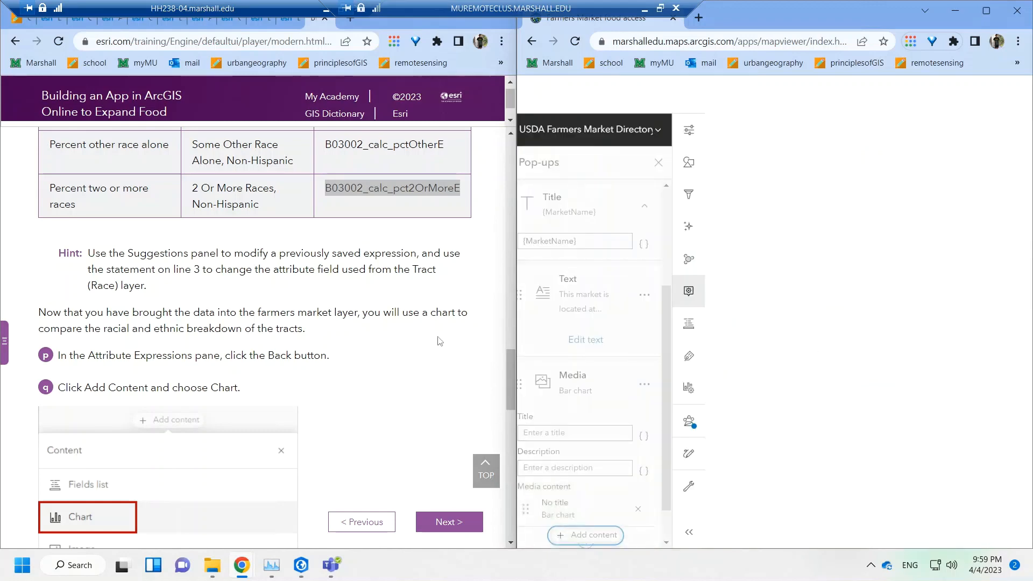
- Read on to the chart field instructions and move the map's browser window so the whole Configure chart pane fits beside them
drag(511, 380, 511, 431)
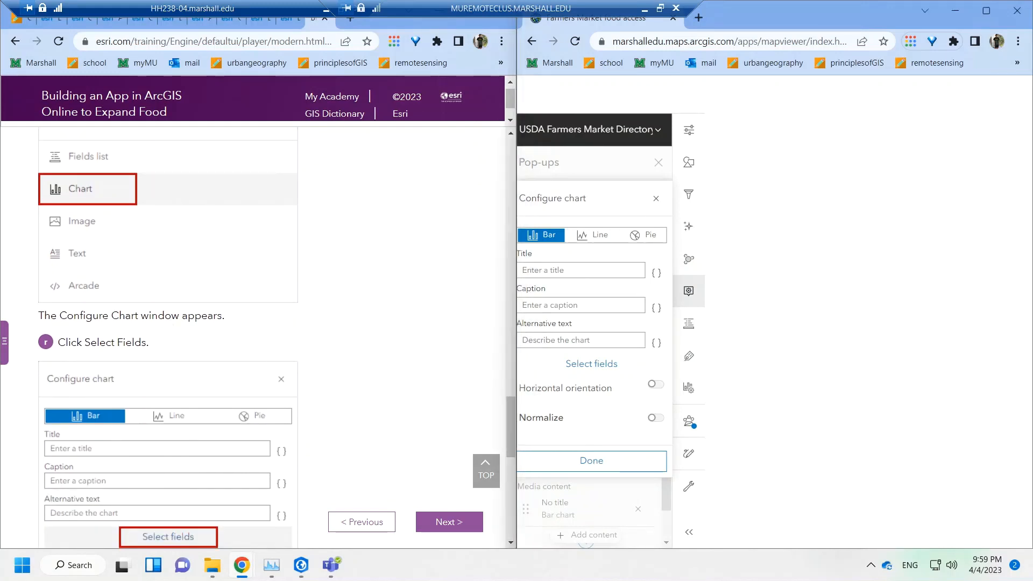
mouse_move(564, 199)
mouse_down()
mouse_move(585, 200)
mouse_move(568, 211)
mouse_up()
drag(830, 22, 915, 21)
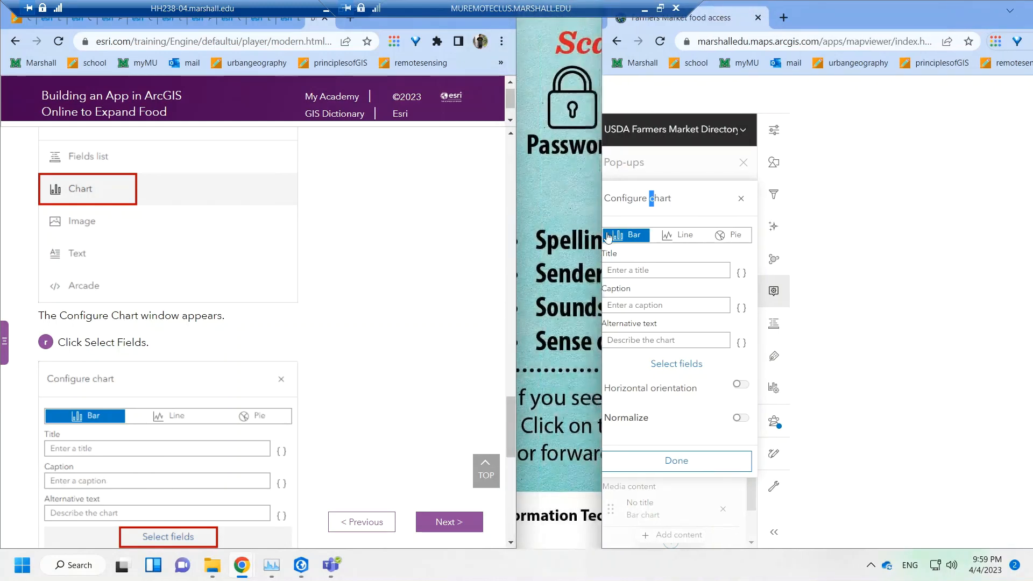
drag(598, 196, 566, 223)
click(549, 201)
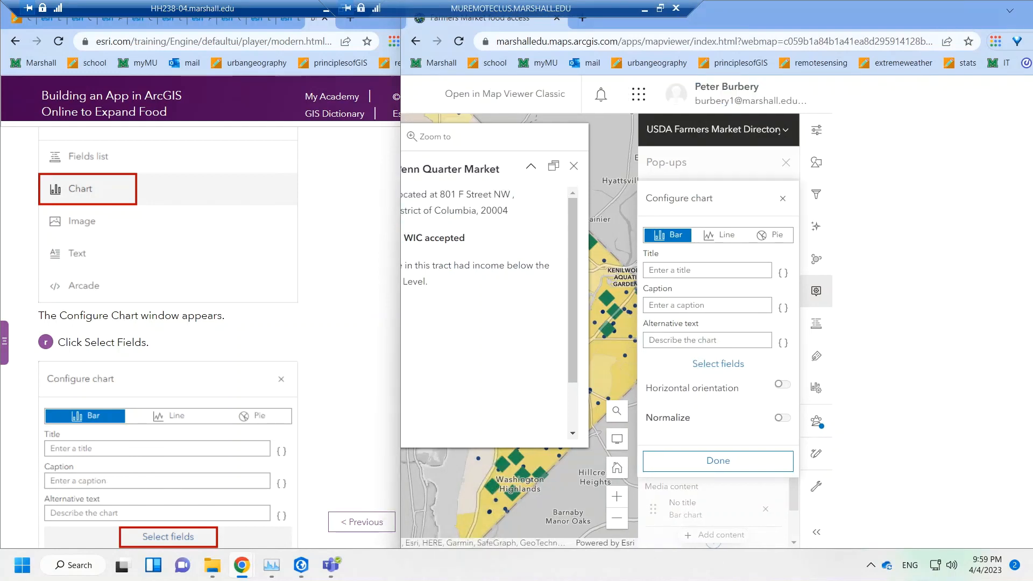
- Select chart fields following the instructions: Percent Hispanic/Latino, White alone, Black alone, Asian alone, and American Indian/Alaska Native alone
click(720, 363)
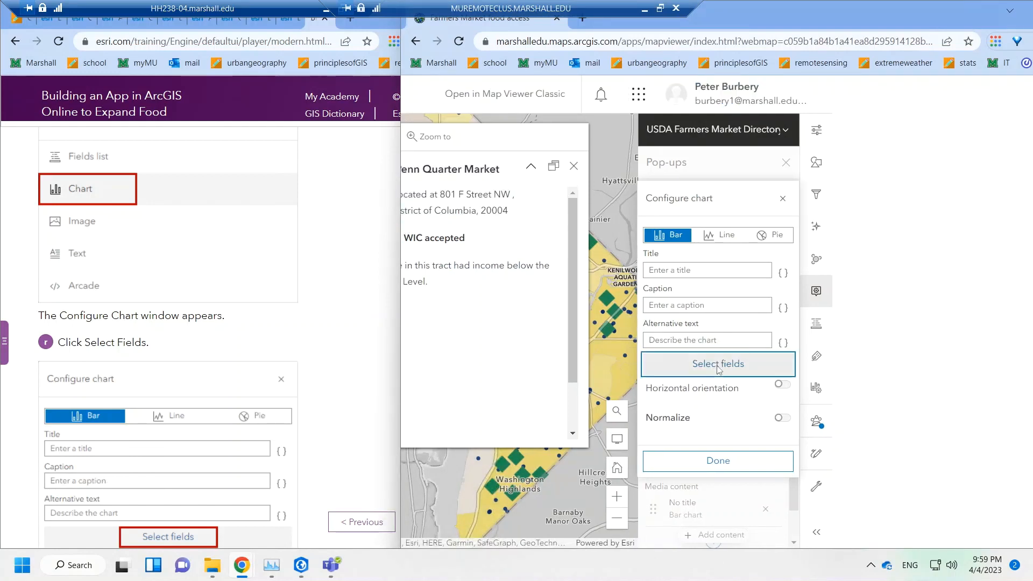
click(260, 338)
drag(510, 418, 509, 473)
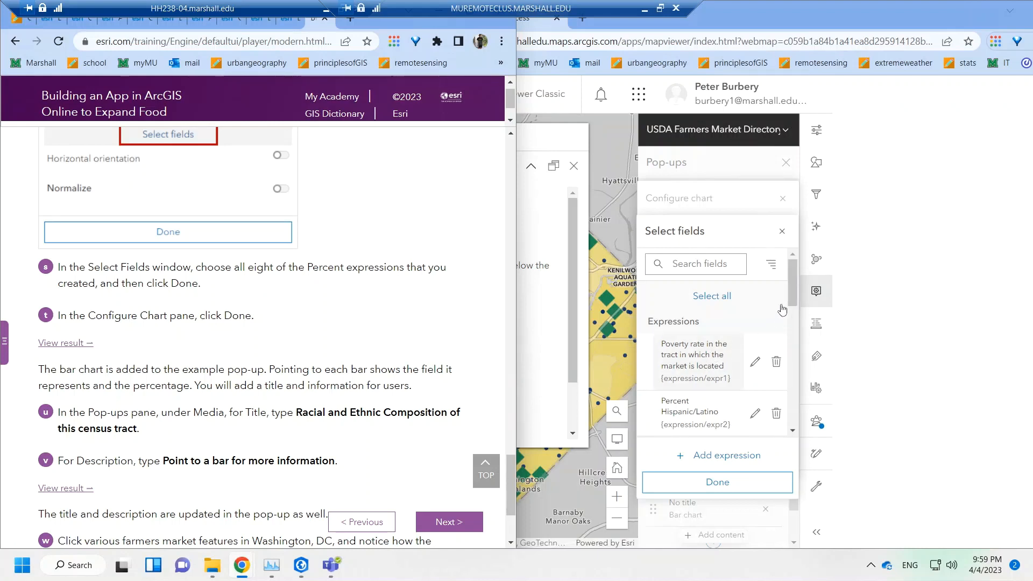
drag(793, 288, 793, 299)
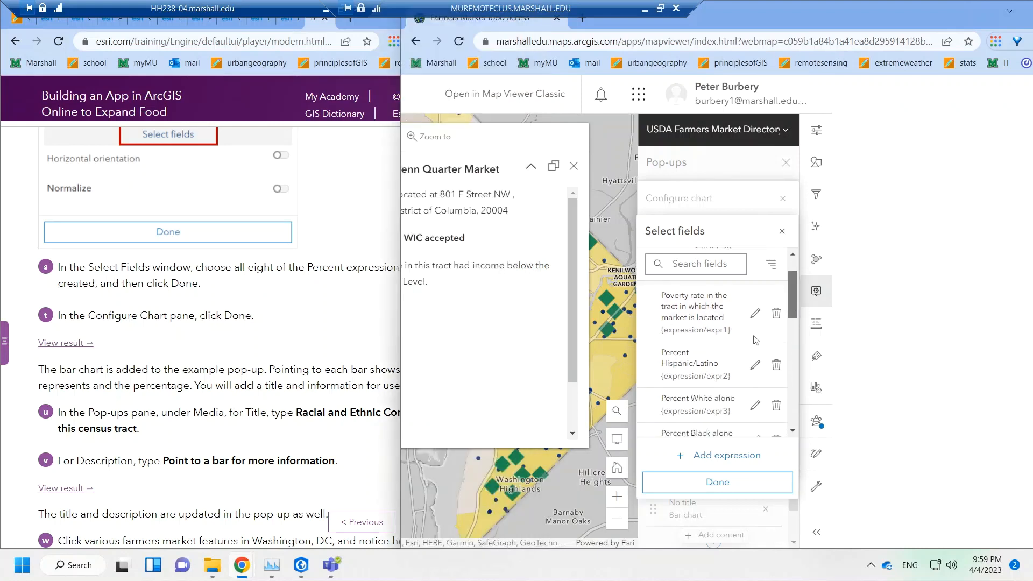
click(702, 367)
click(692, 406)
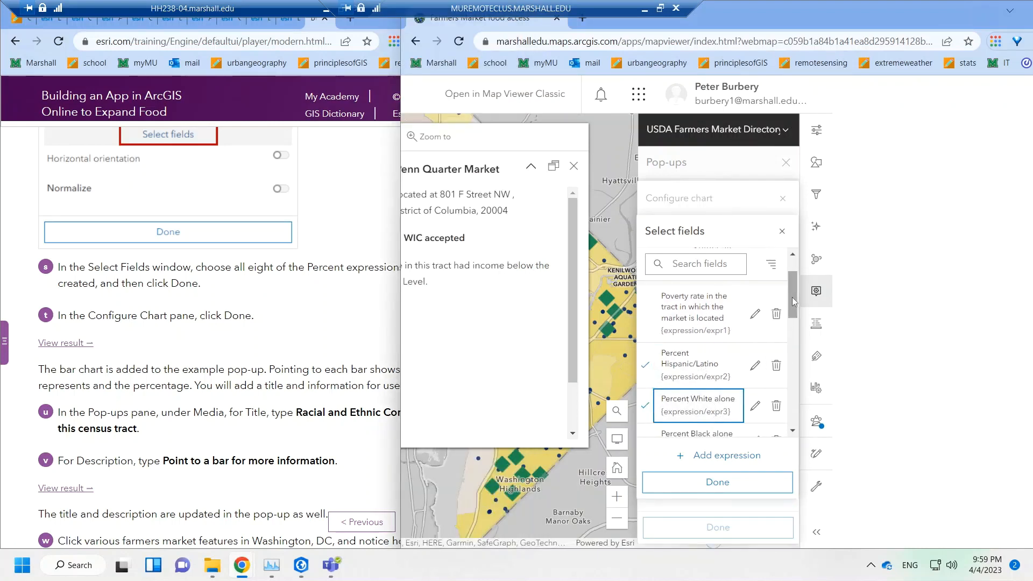
drag(794, 322, 795, 331)
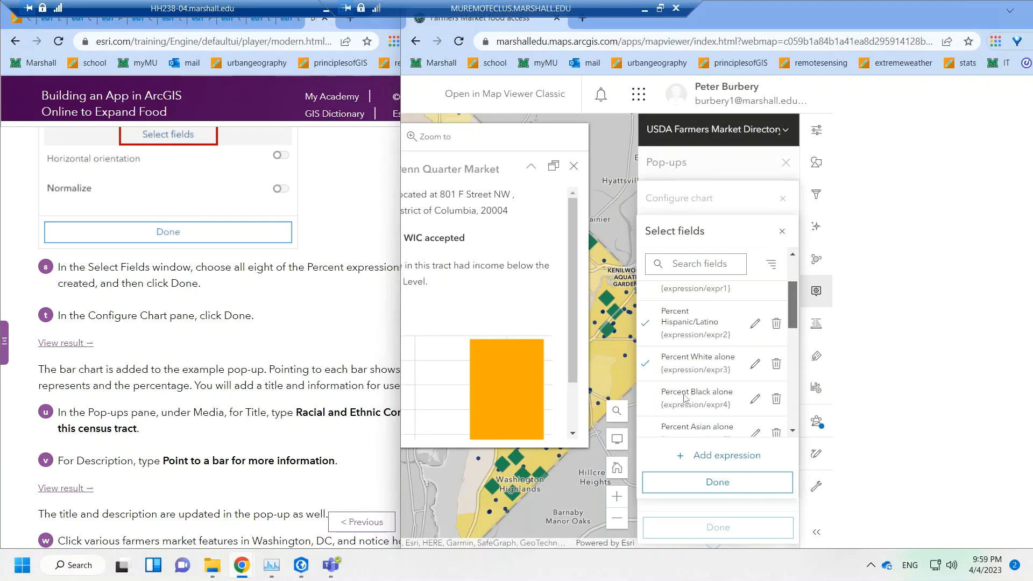
scroll(795, 302, down, 1)
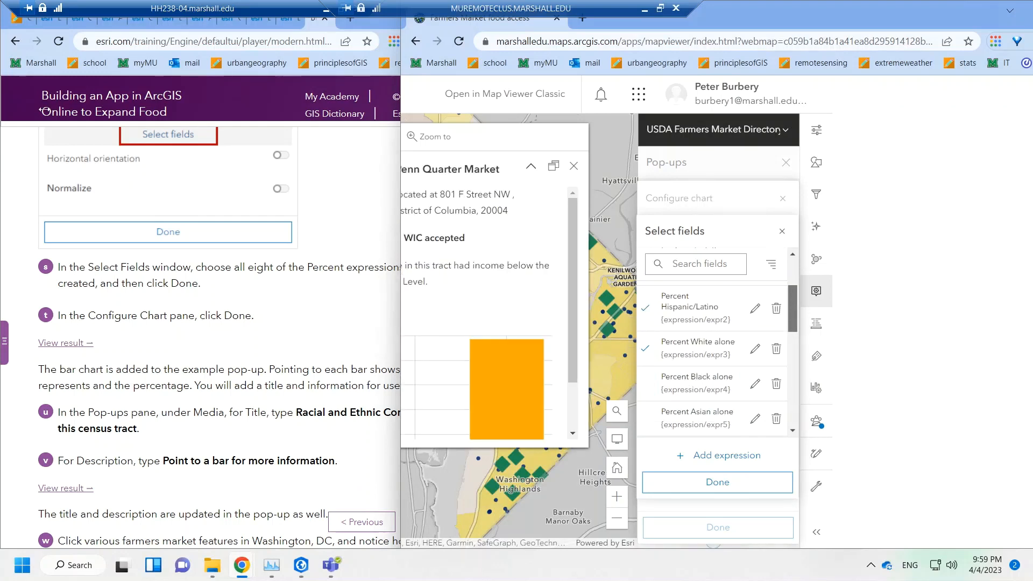
click(680, 362)
click(686, 396)
click(686, 425)
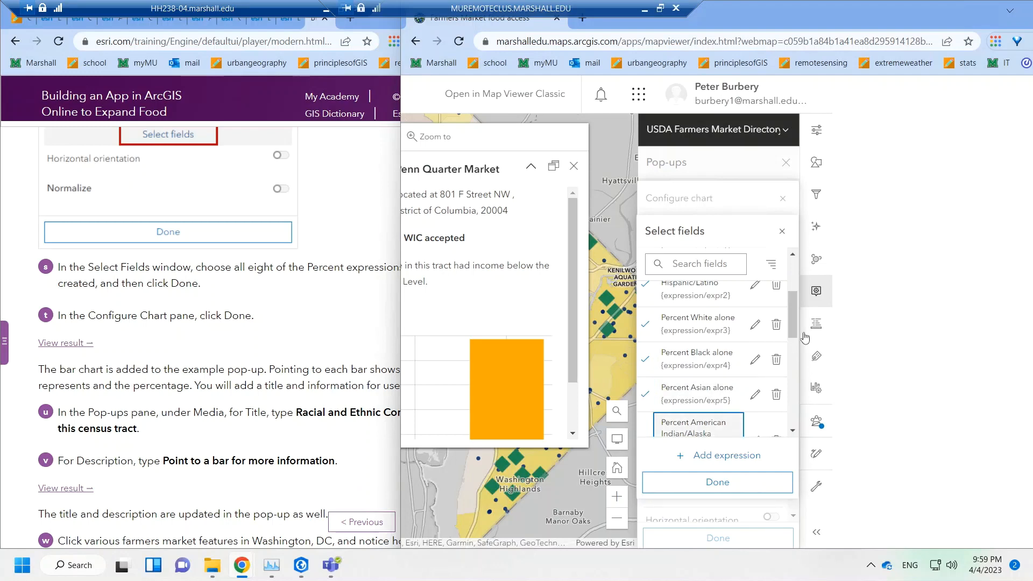
- Add Percent Native Hawaiian/Other Pacific Islander alone, other race alone and two or more races to the chart fields, and finish configuring the chart
scroll(795, 346, down, 1)
scroll(689, 376, down, 1)
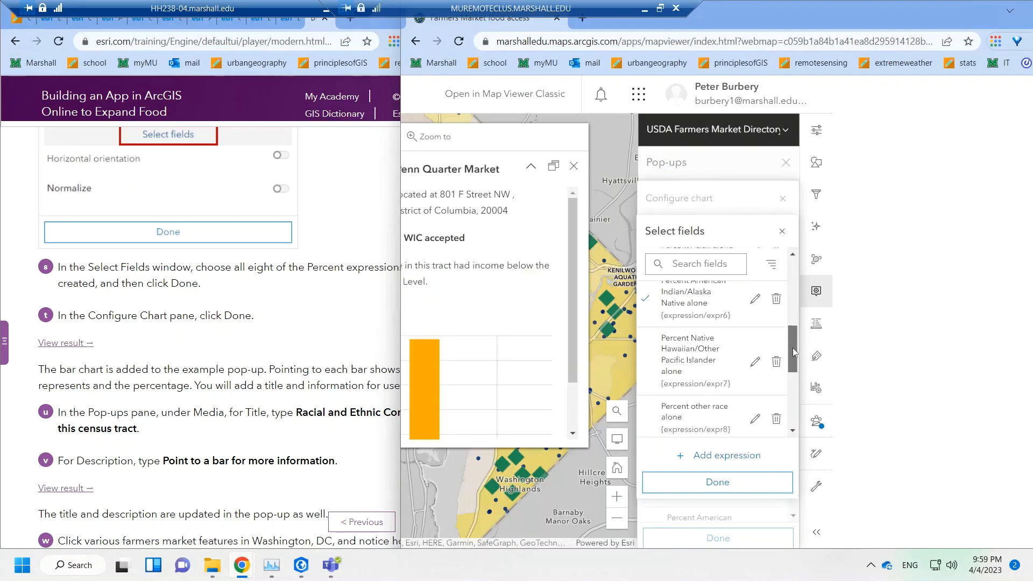
click(686, 336)
click(684, 394)
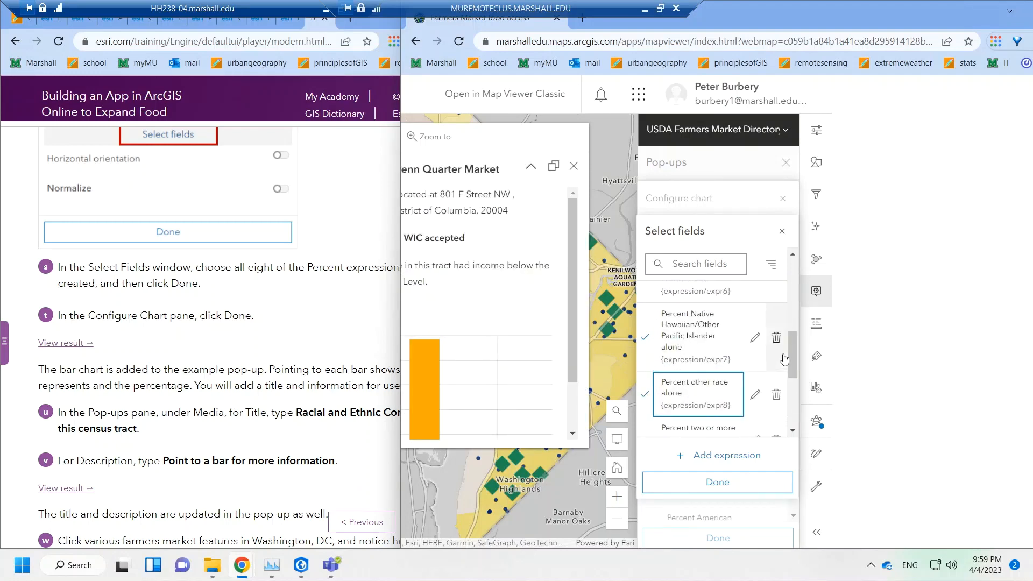
drag(792, 350, 792, 378)
click(683, 309)
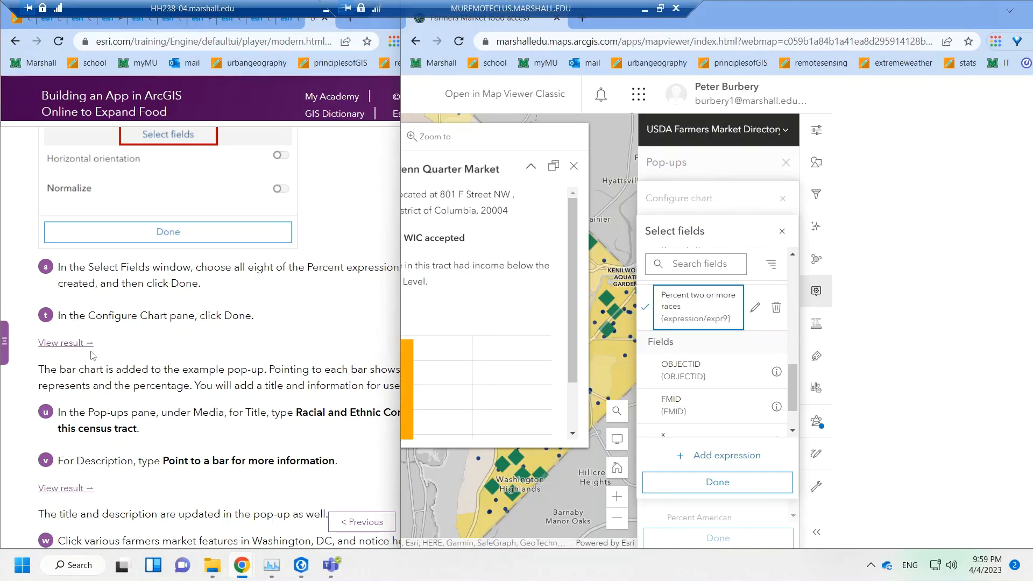
click(125, 359)
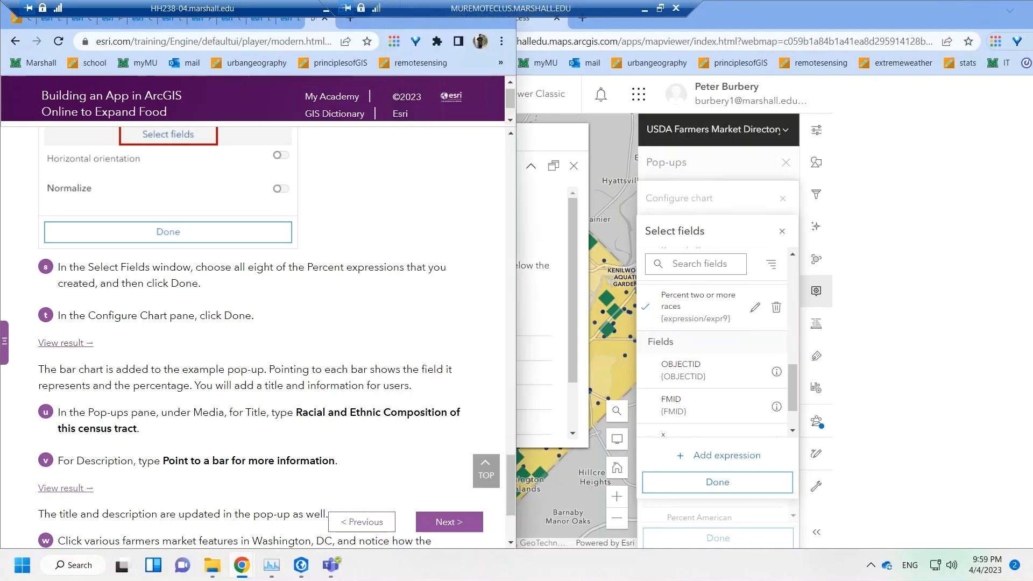
click(741, 487)
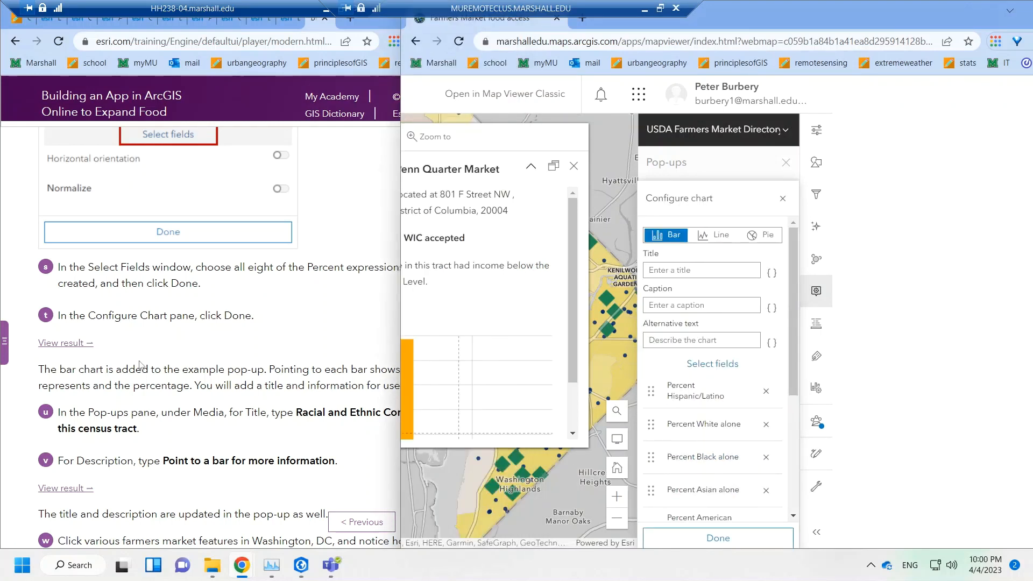
click(766, 538)
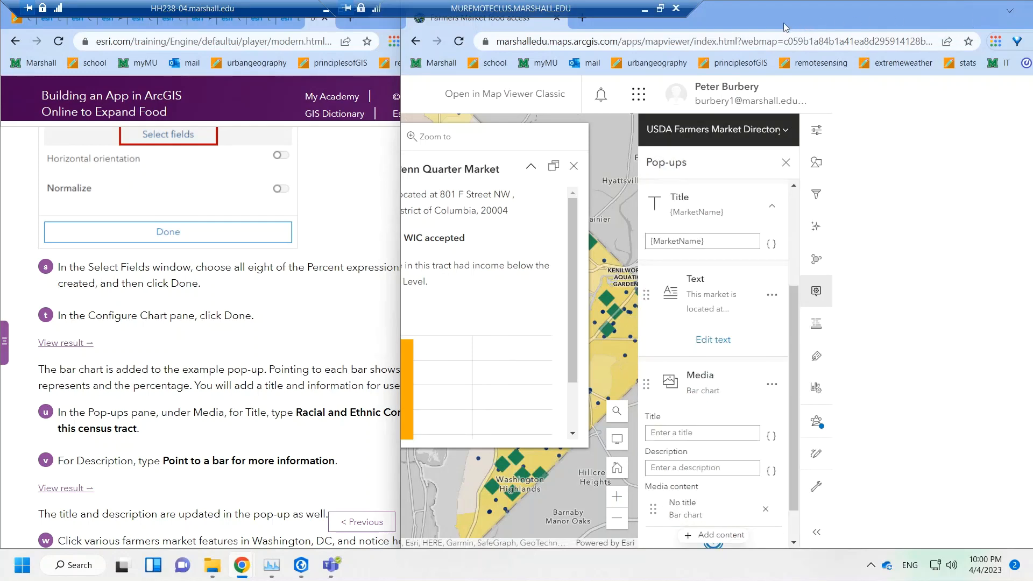
- Maximize the map's browser window, examine the bar chart in the FRESHFARM Penn Quarter Market pop-up, and close the pop-up
drag(973, 21, 846, 20)
drag(930, 16, 865, 16)
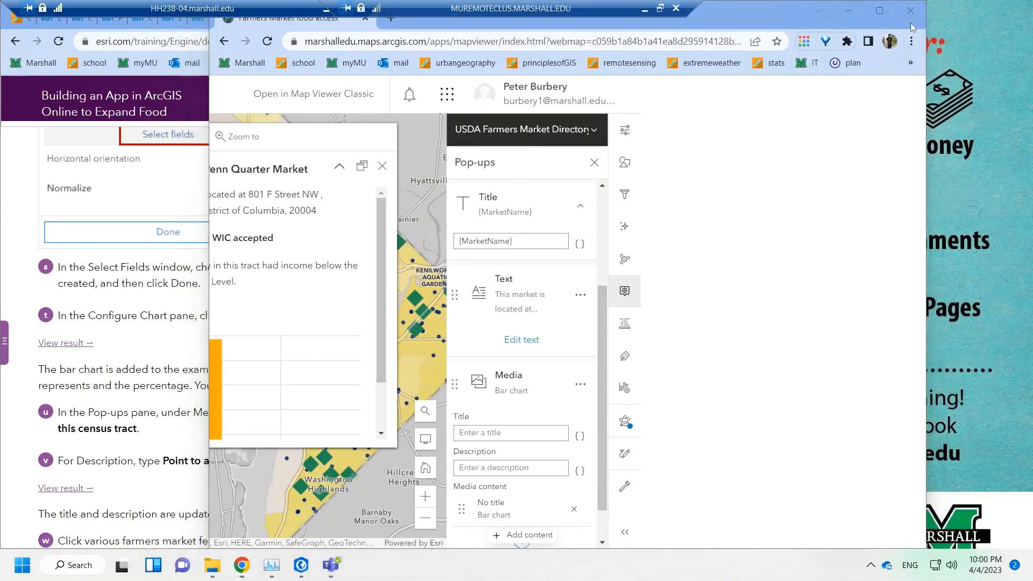
click(862, 14)
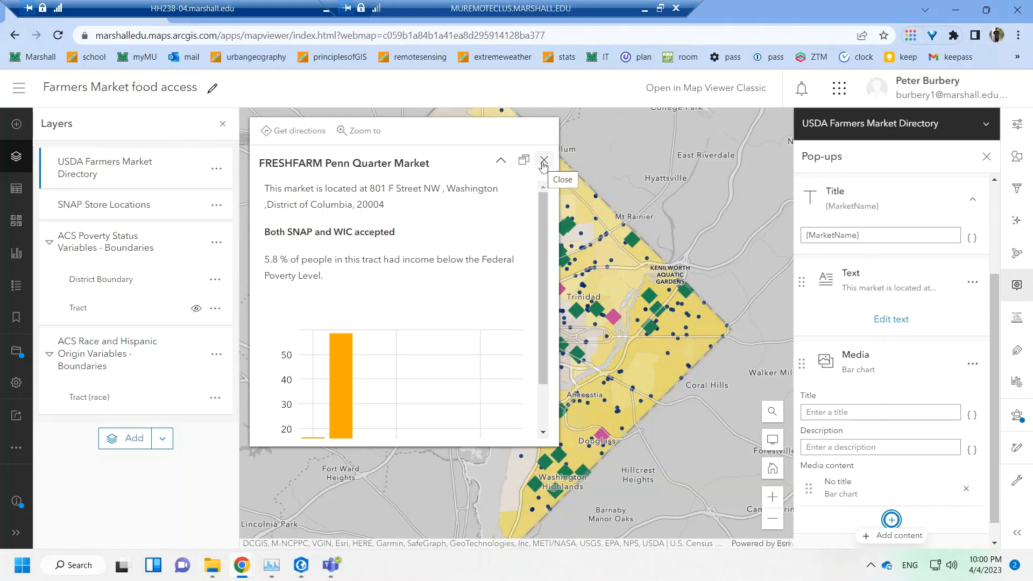
drag(543, 256, 544, 299)
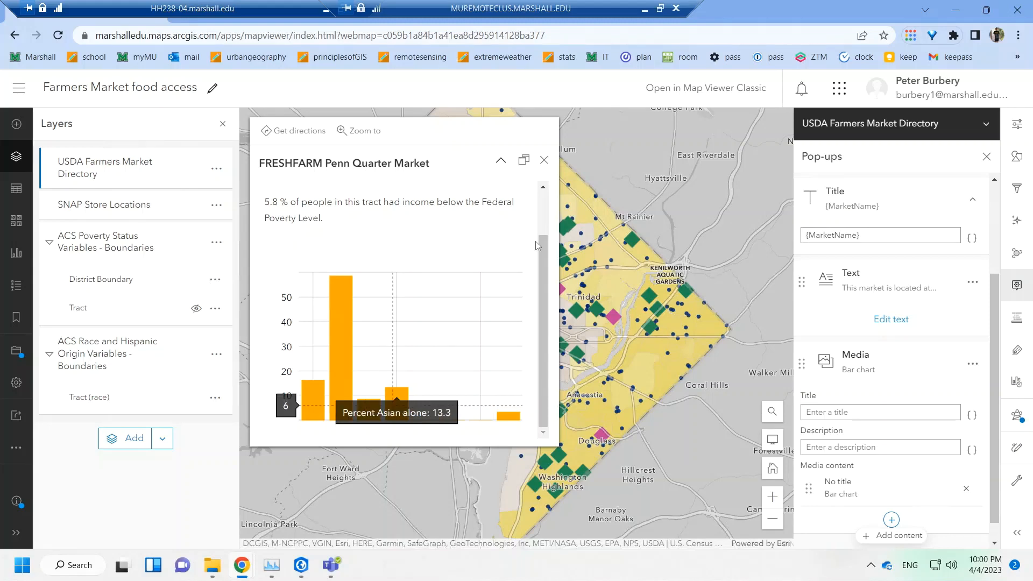
click(545, 159)
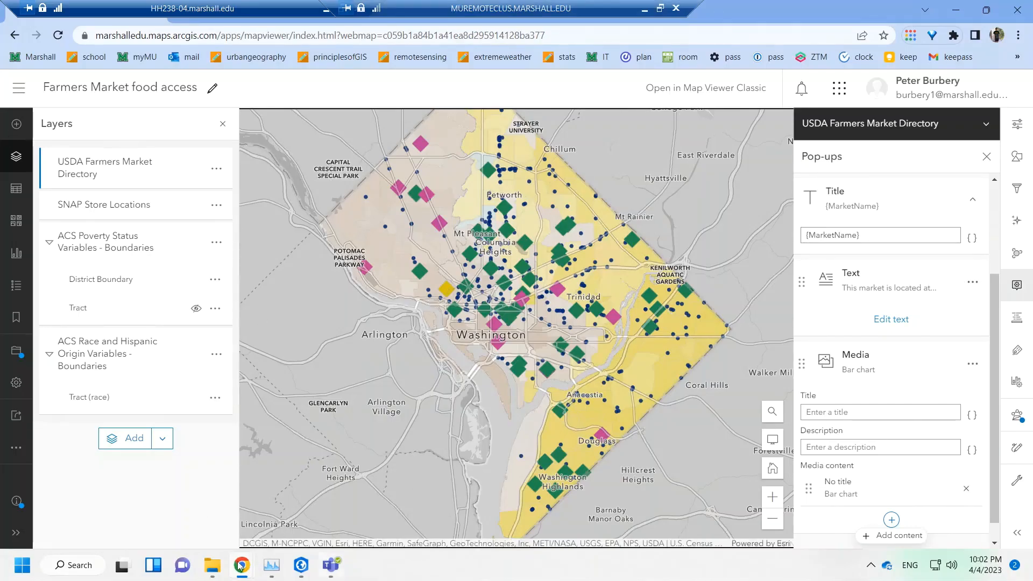
- Copy "Racial and Ethnic Composition of this census tract" from the instructions and enter it as the title of the pop-up's Media content
mouse_move(239, 565)
click(159, 516)
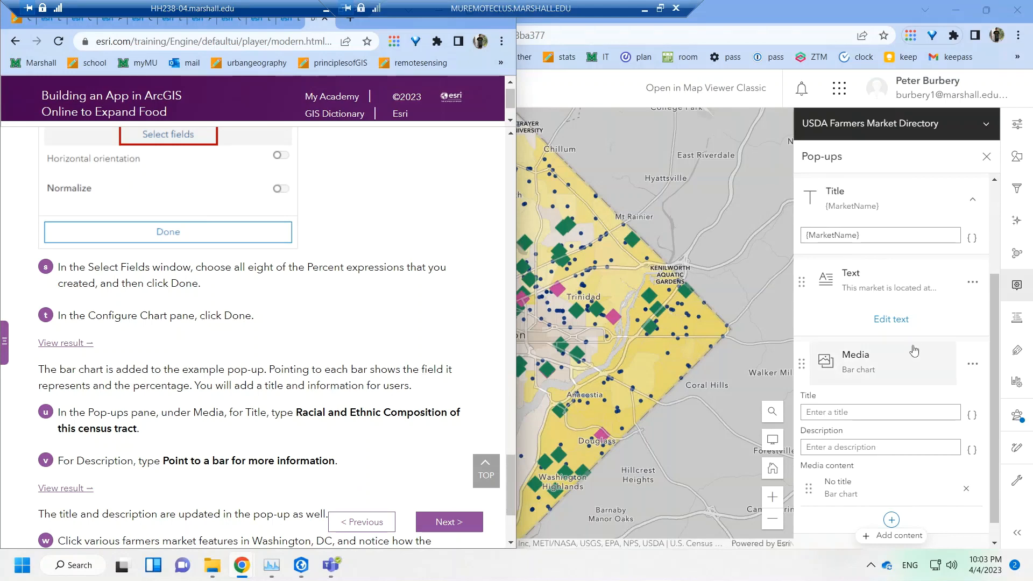
click(994, 319)
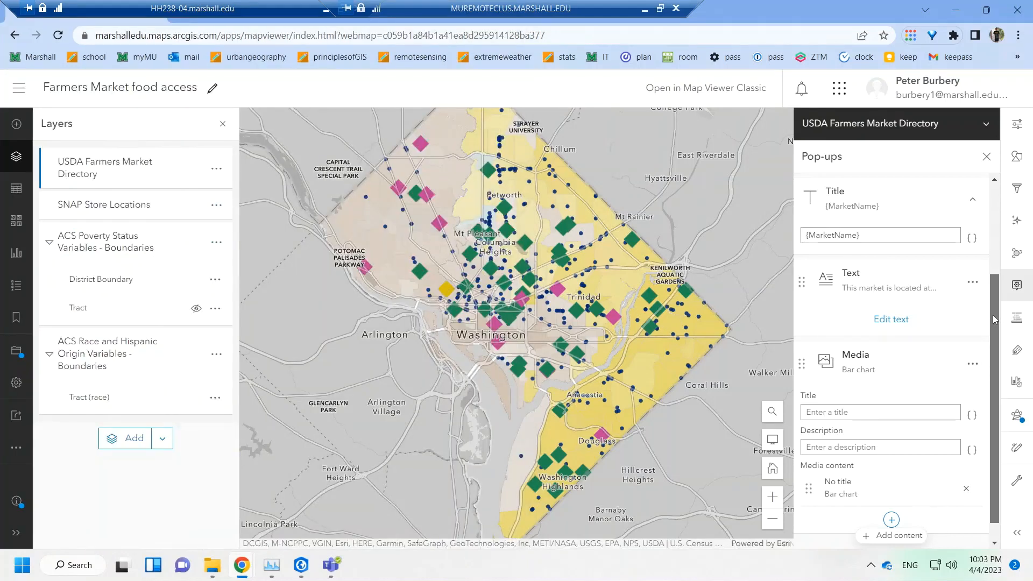
drag(995, 319, 995, 328)
click(242, 565)
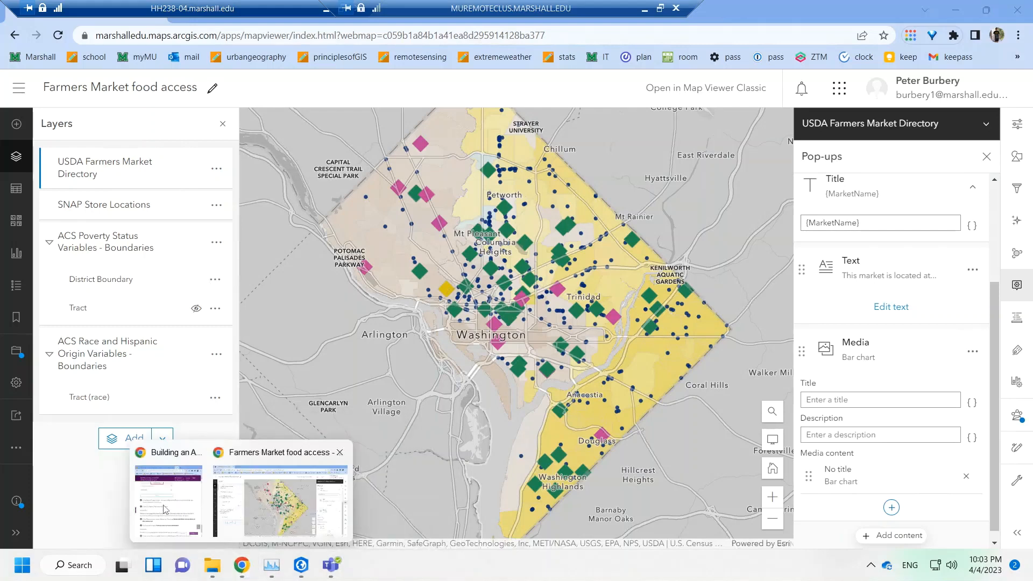
click(165, 509)
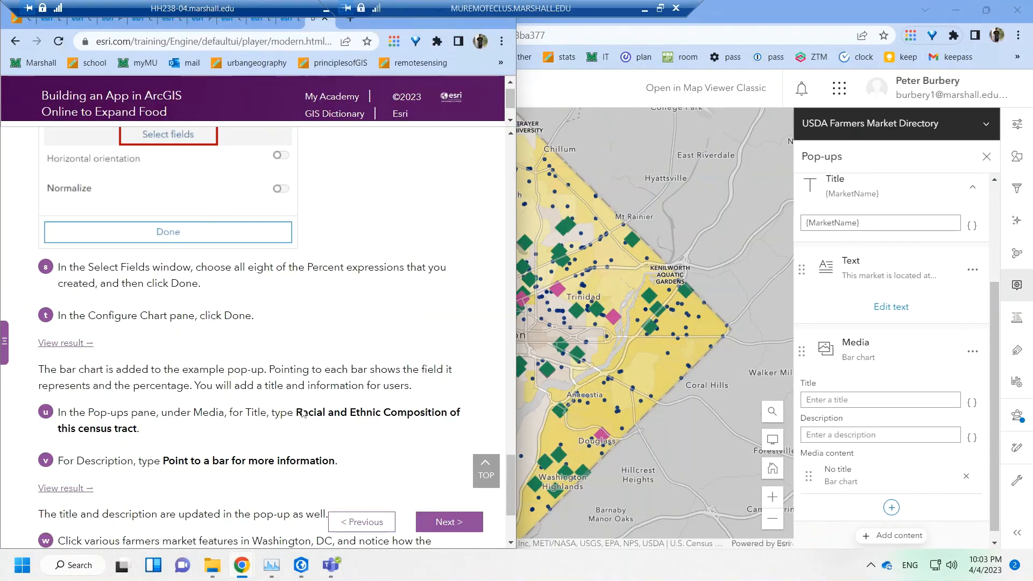
drag(300, 414, 425, 427)
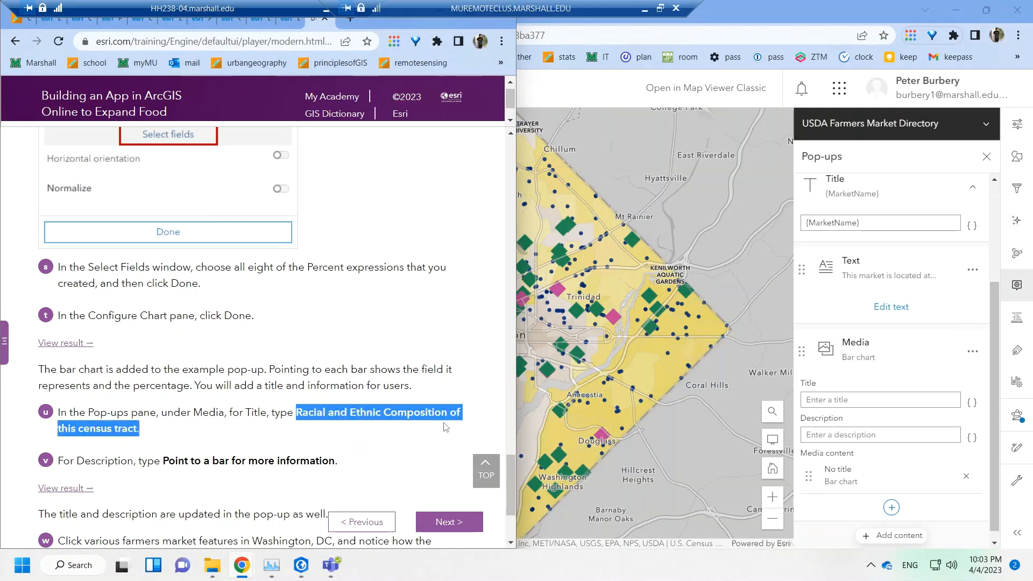
drag(171, 435, 138, 429)
key(ctrl+c)
key(alt+Tab)
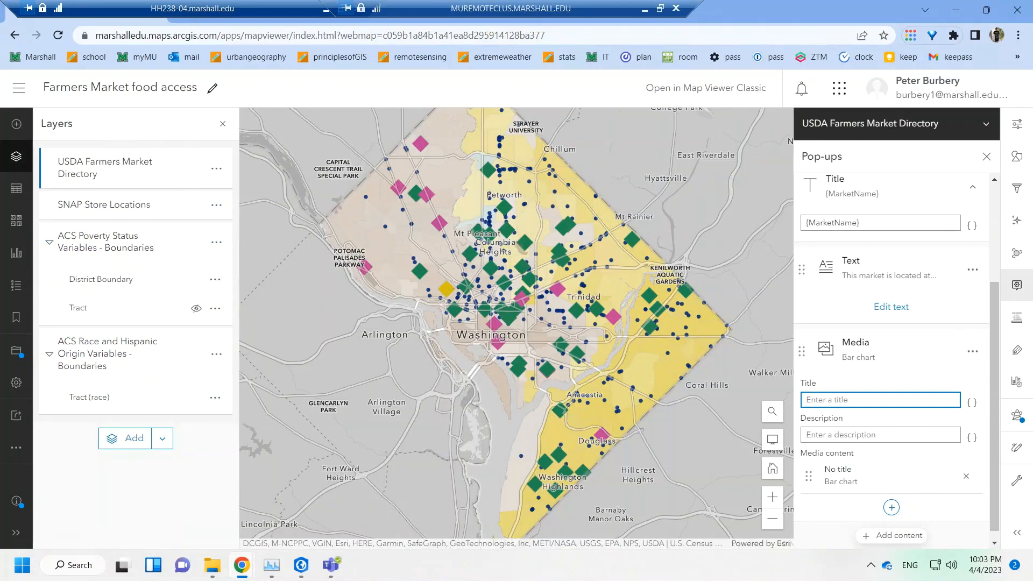
key(ctrl+v)
- Copy "Point to a bar for more information." from the instructions and enter it as the Media description
mouse_move(235, 565)
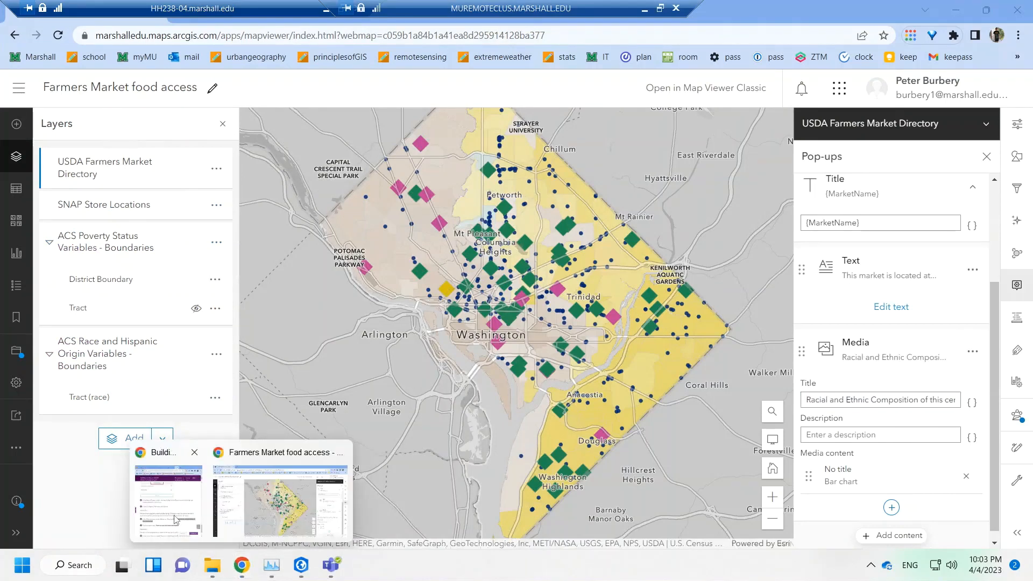
click(161, 468)
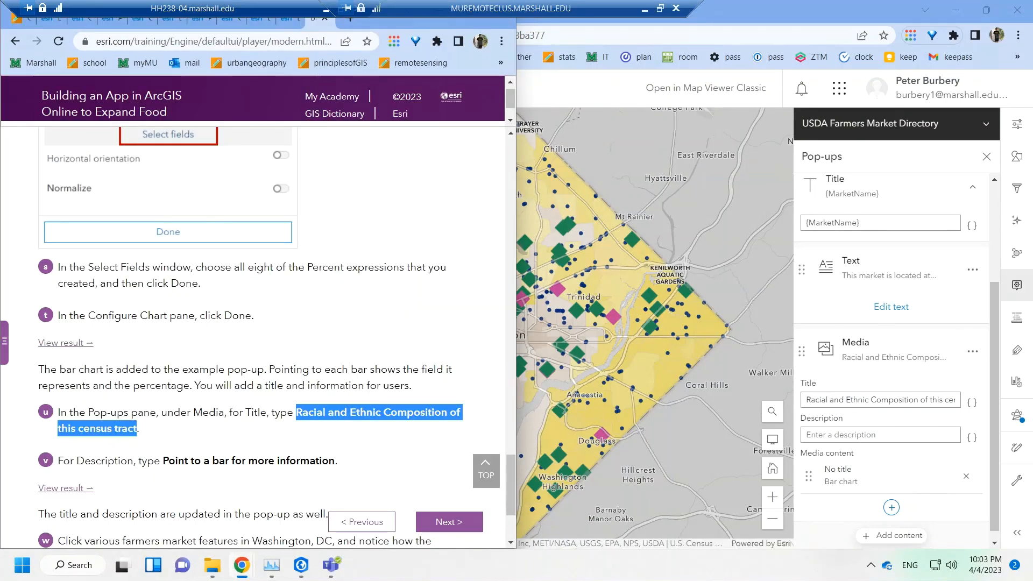
drag(163, 461, 340, 469)
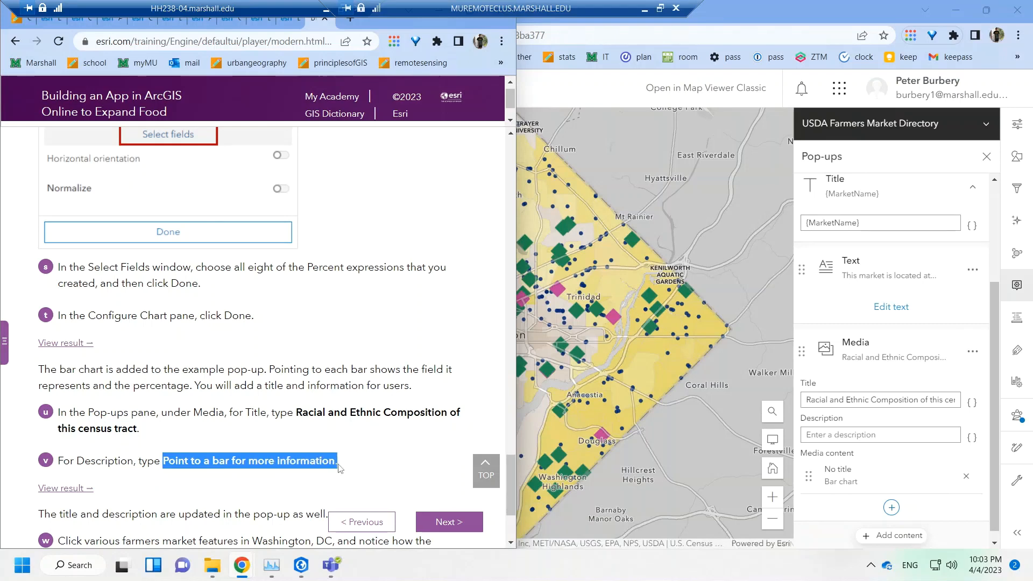
click(819, 433)
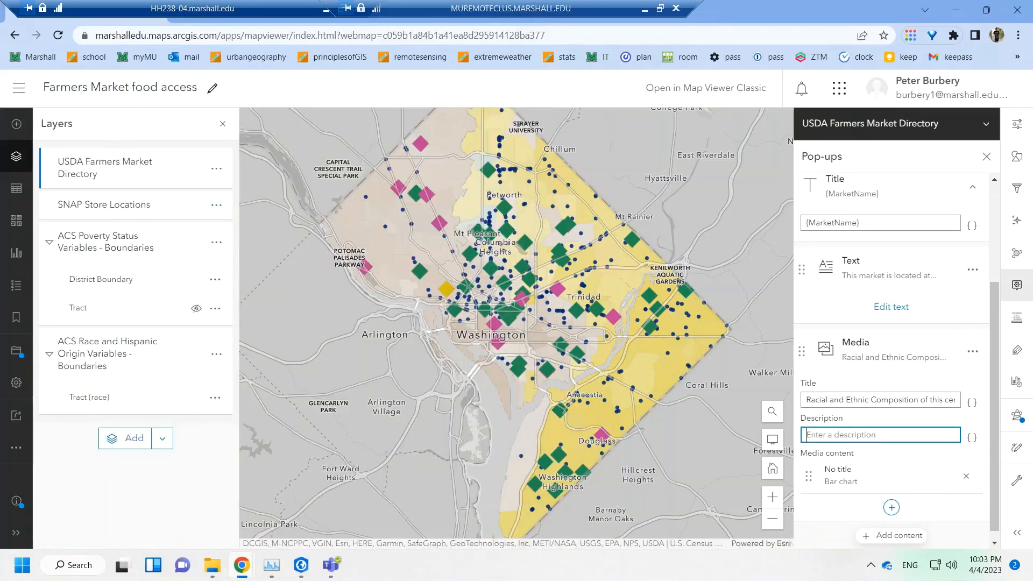
key(ctrl+v)
- Read the remaining instructions about checking various farmers markets and saving the map, and return to the map
mouse_move(242, 564)
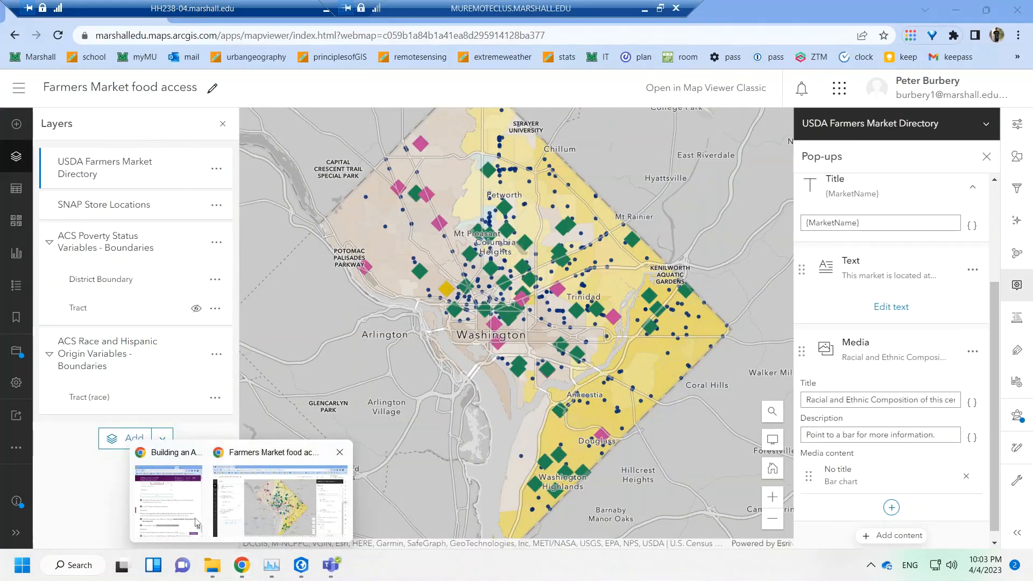
click(164, 495)
click(329, 444)
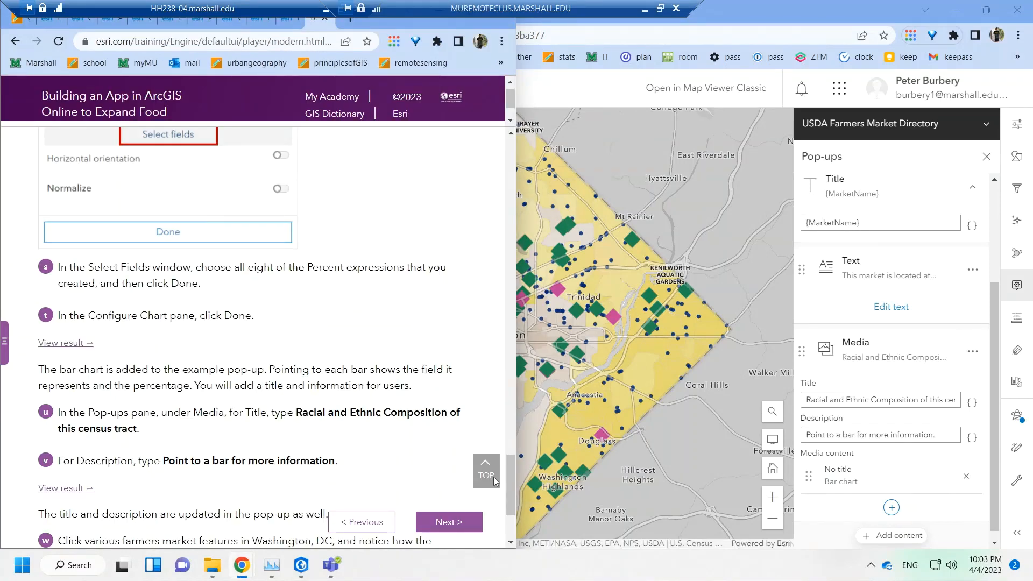
drag(511, 467, 511, 491)
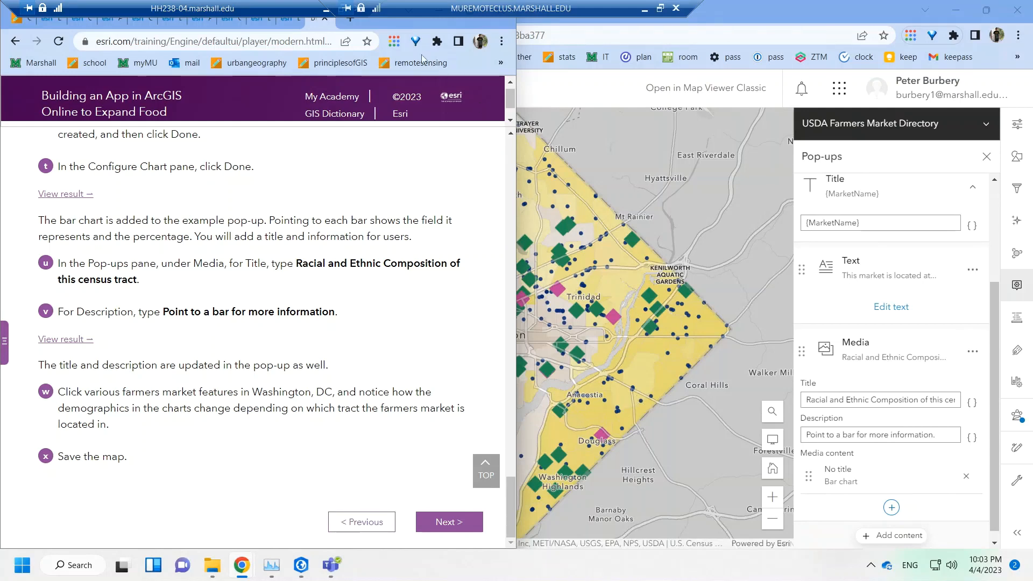
click(832, 15)
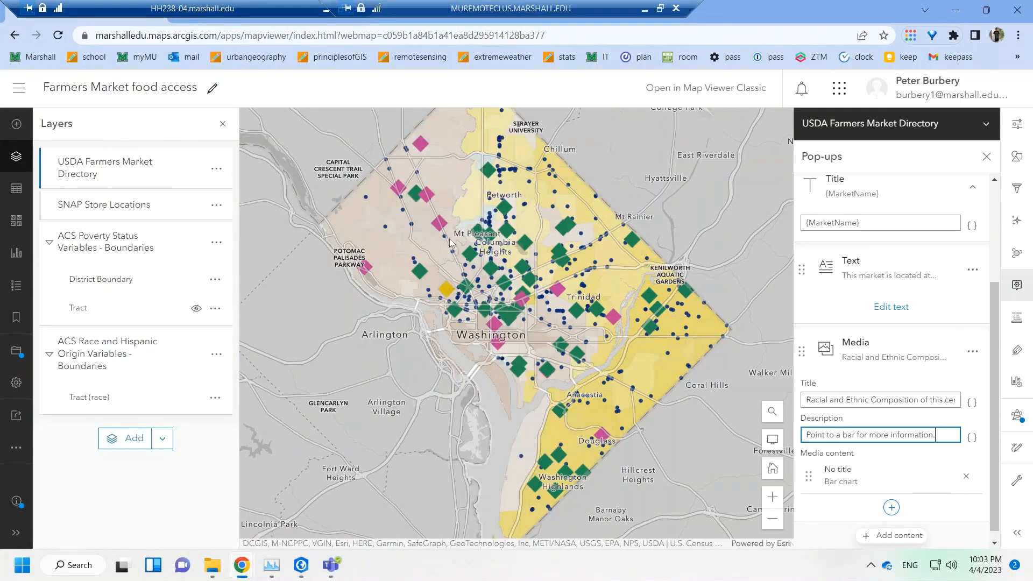
- Examine the farmers markets around Trinidad and northeast Washington on the map
click(412, 230)
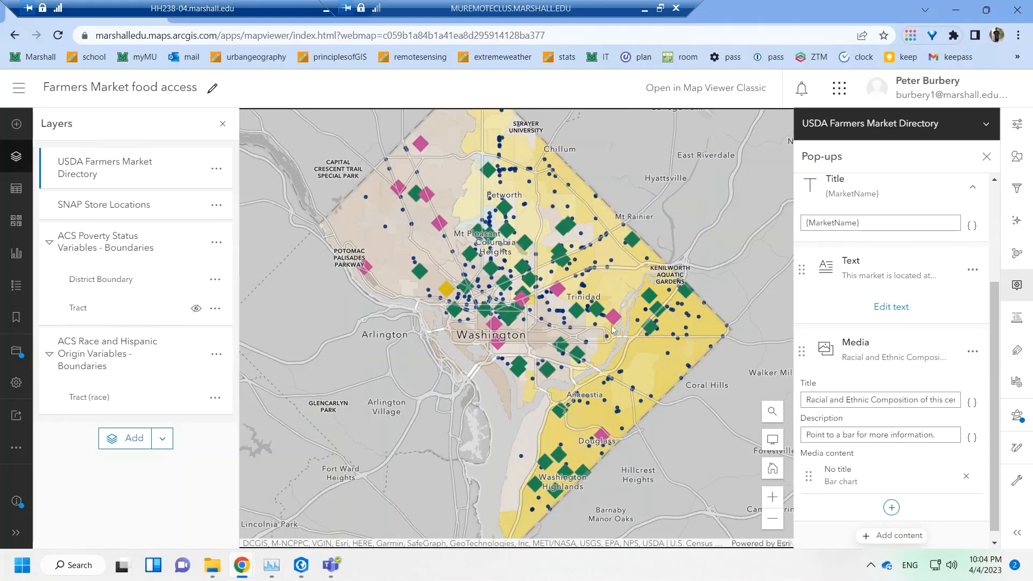
scroll(566, 401, up, 3)
drag(532, 369, 494, 300)
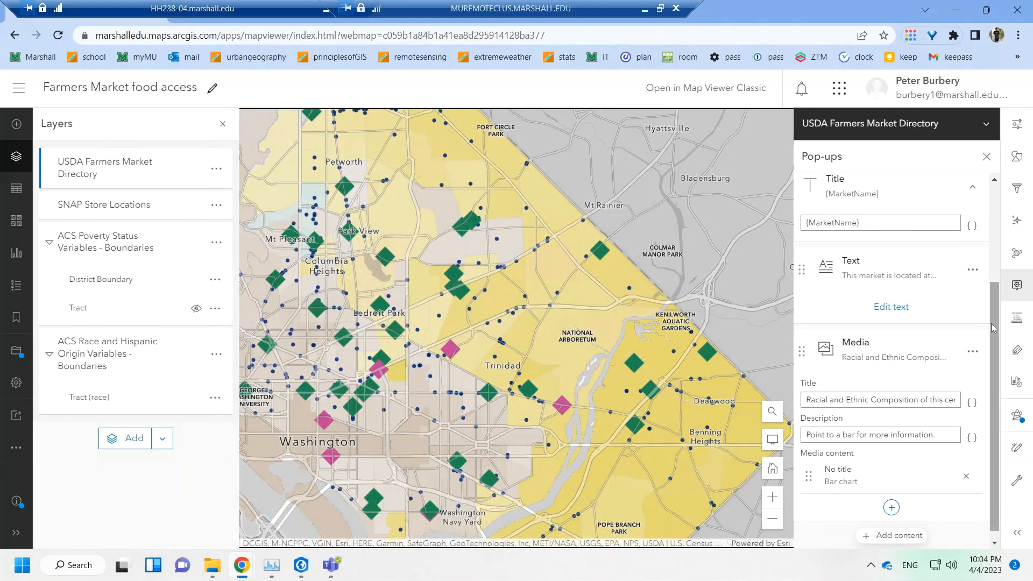
click(837, 435)
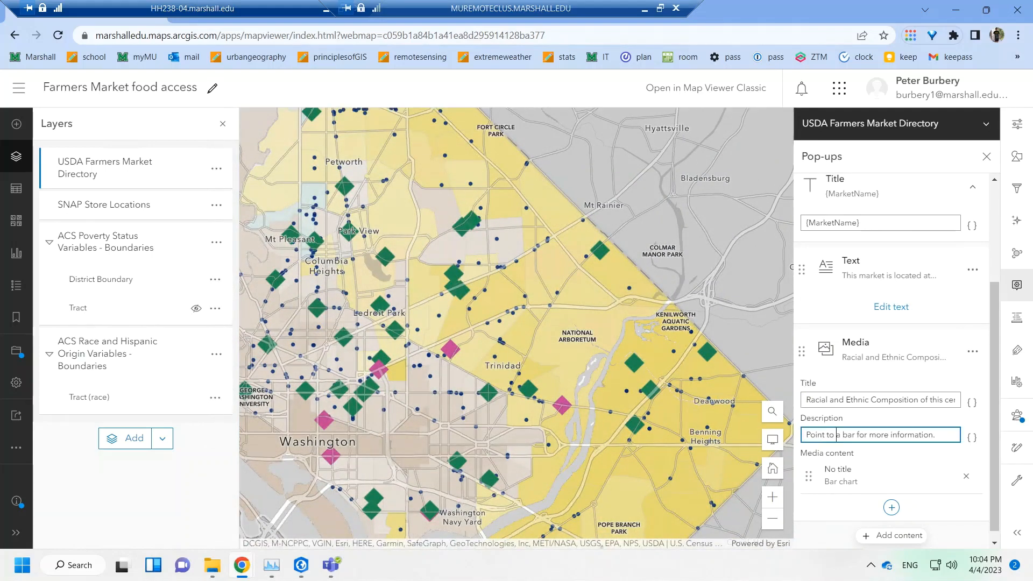
click(495, 359)
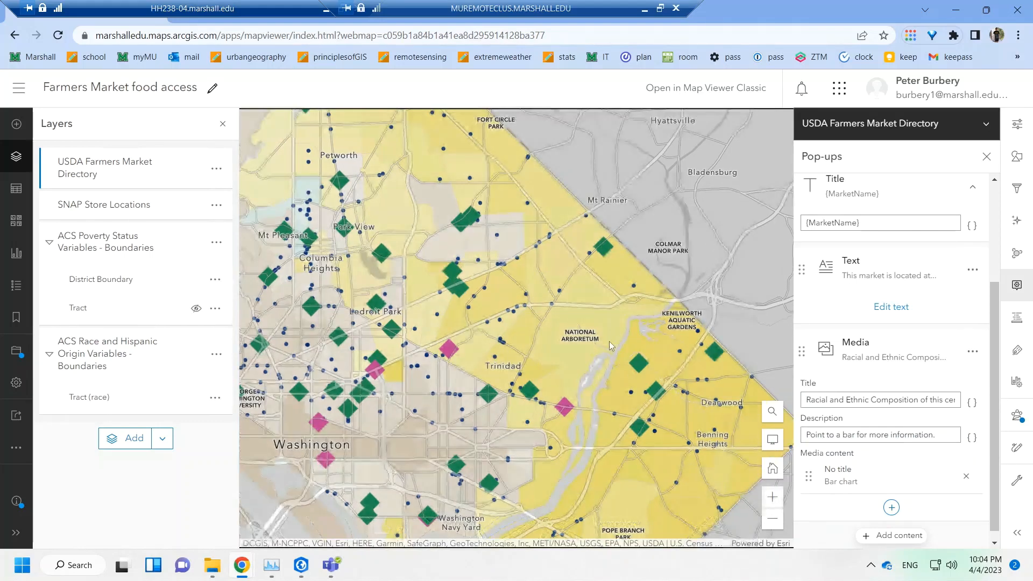
scroll(497, 357, up, 1)
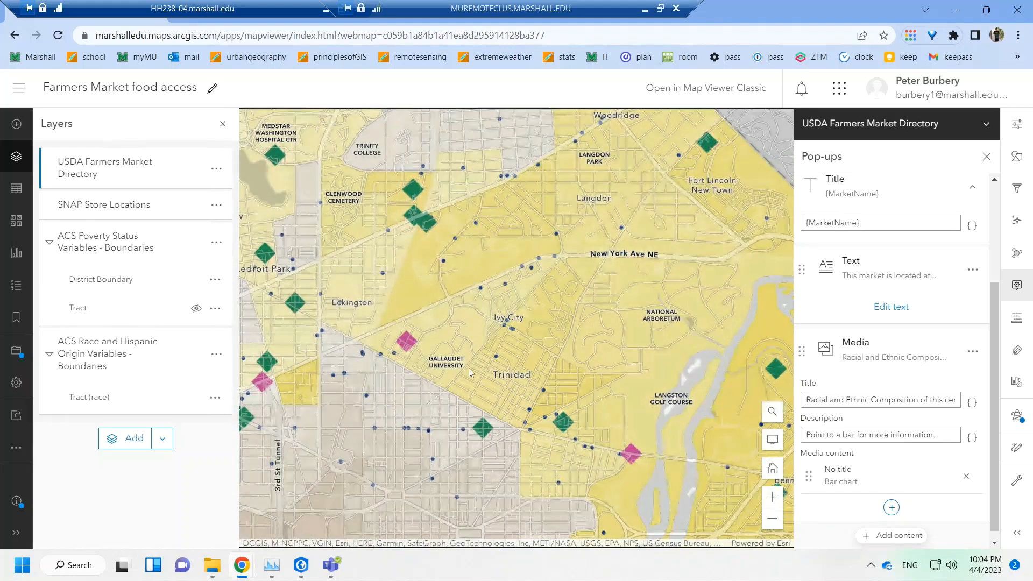
scroll(479, 350, up, 2)
scroll(498, 287, up, 1)
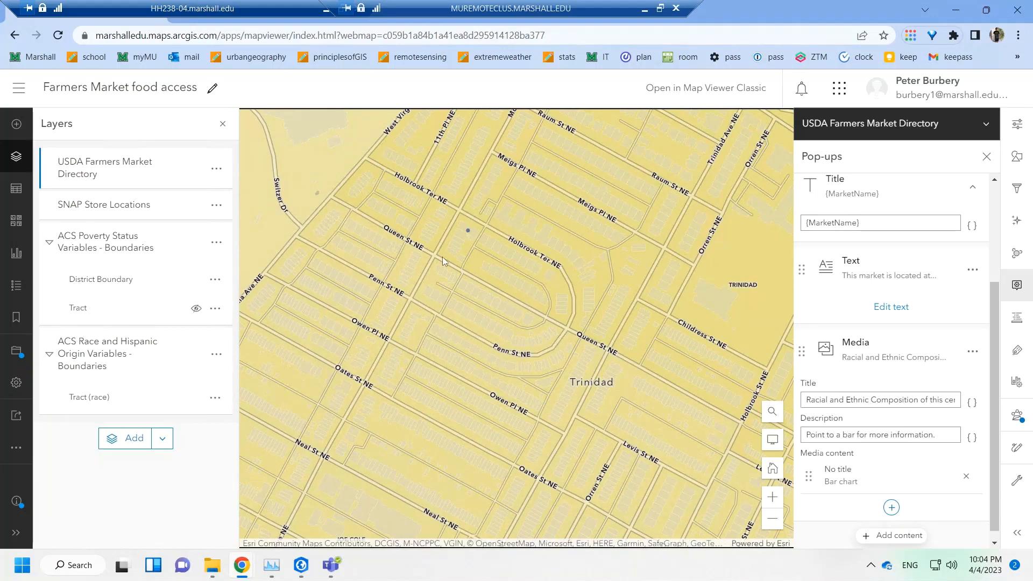
scroll(524, 343, down, 3)
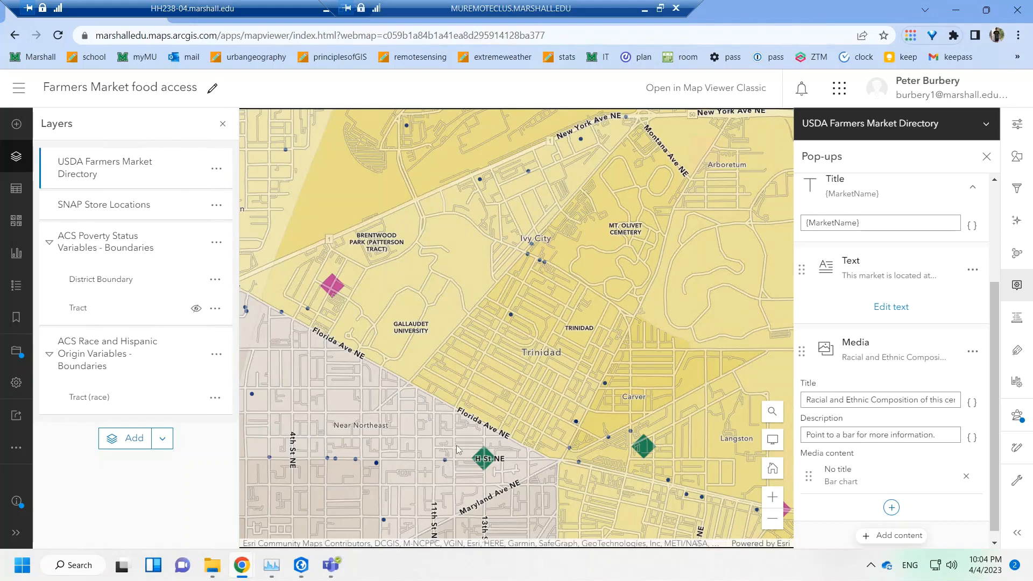
scroll(462, 440, down, 2)
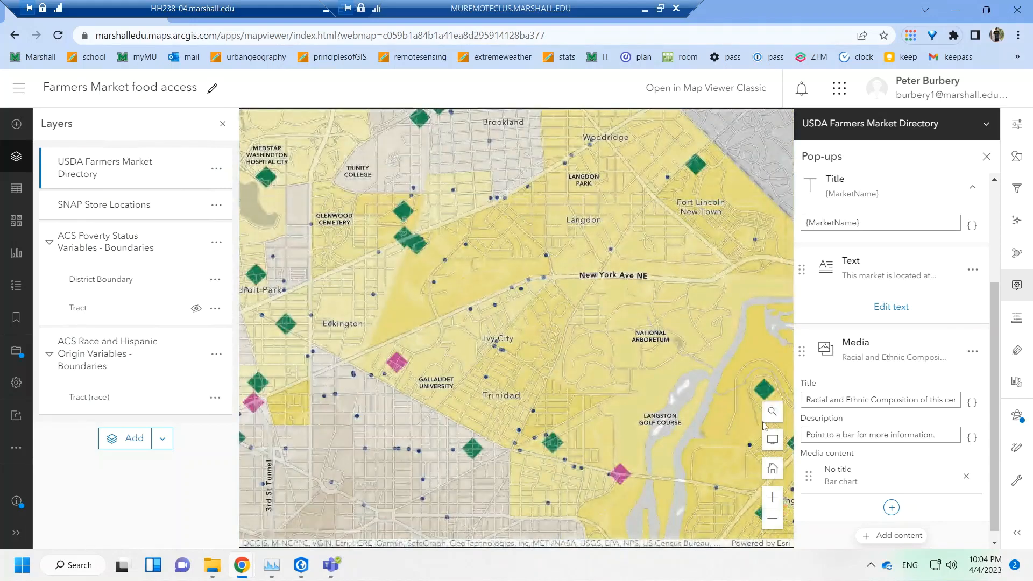
scroll(464, 439, down, 2)
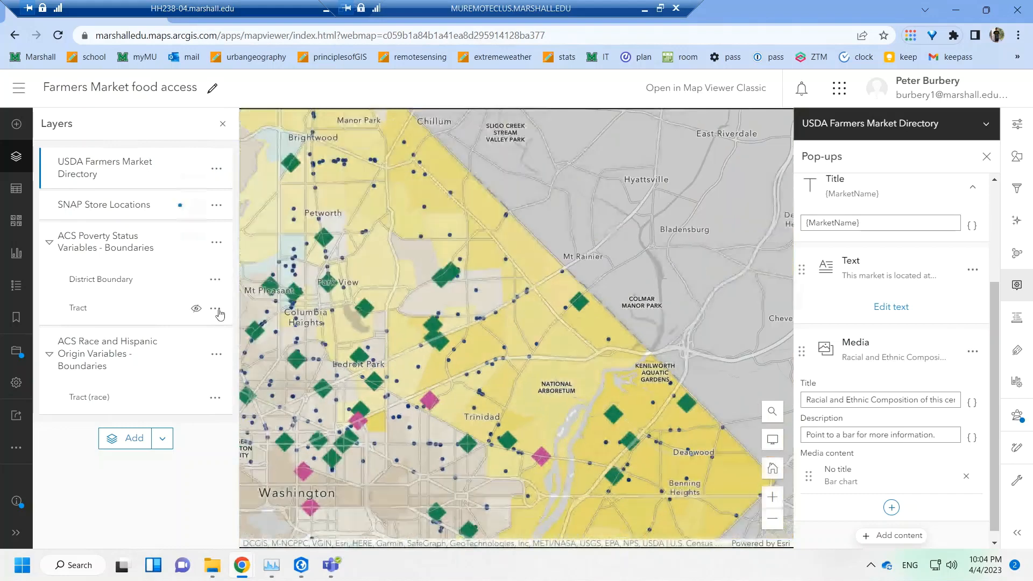
- Save the map, check the closing instructions of the exercise step, and return to the map
click(17, 350)
click(73, 352)
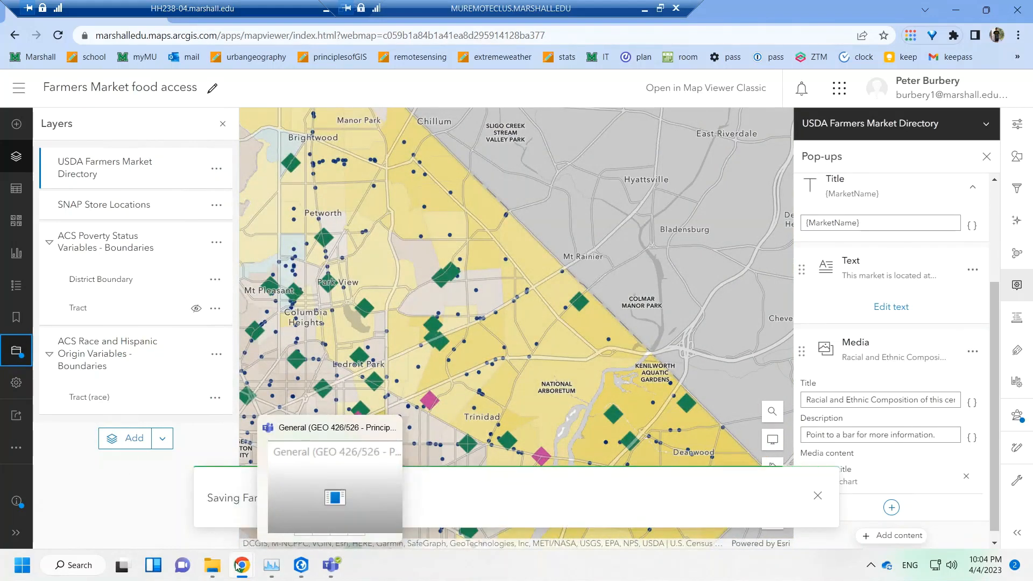
click(241, 565)
click(173, 524)
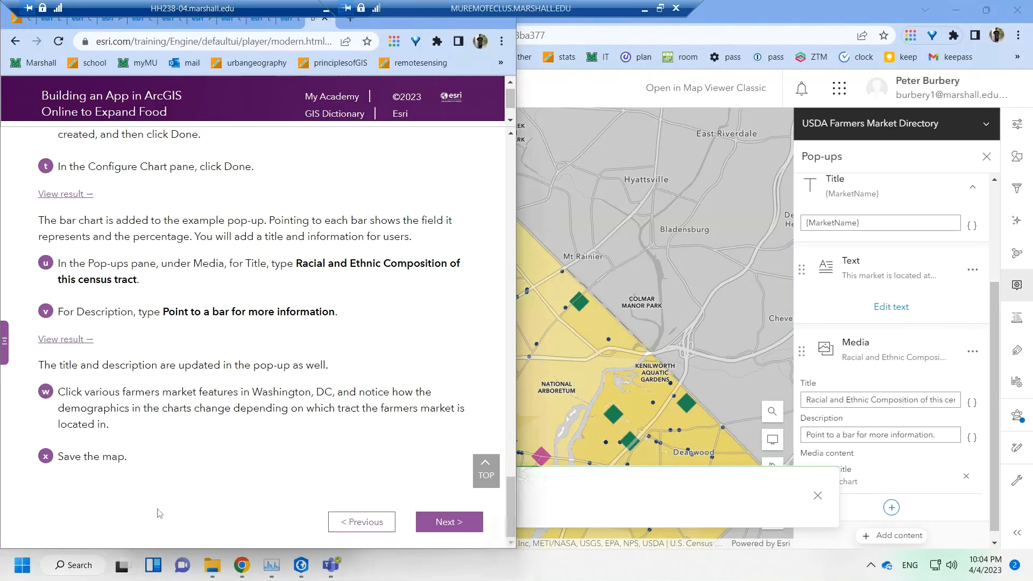
click(587, 334)
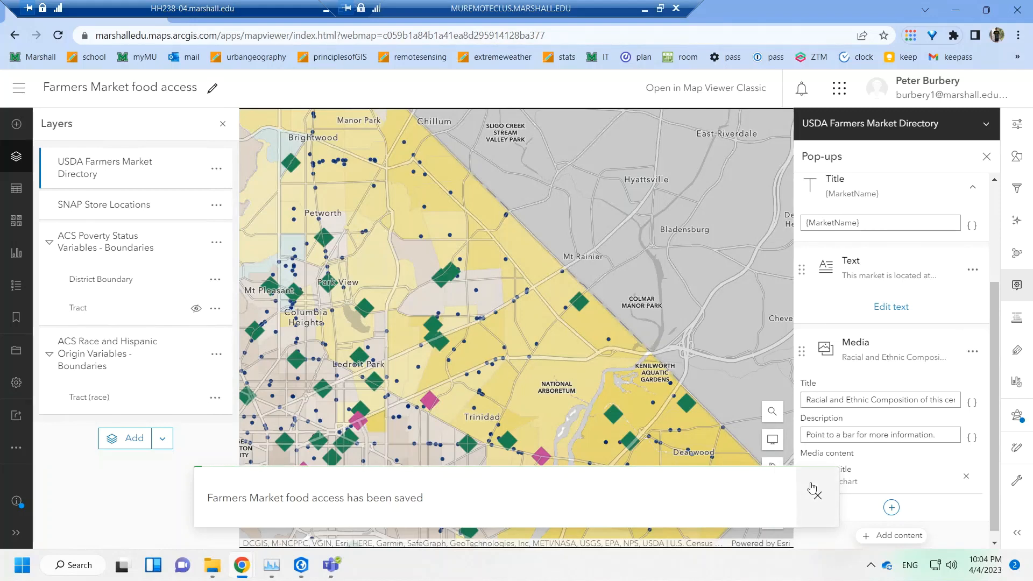
- Reload the map page, reopen the USDA Farmers Market Directory pop-up settings, and expand the Media content
click(59, 36)
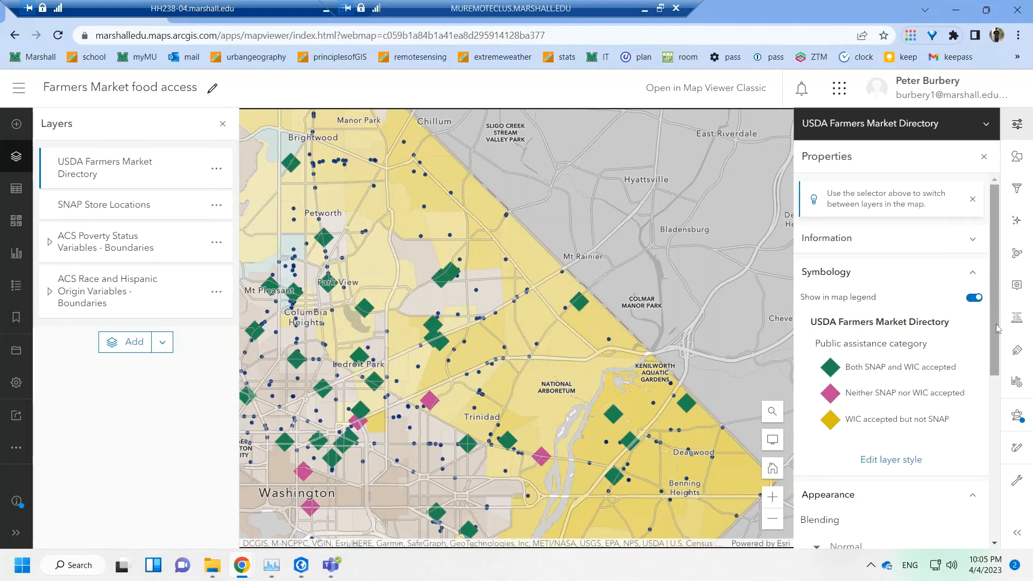
drag(995, 286, 983, 482)
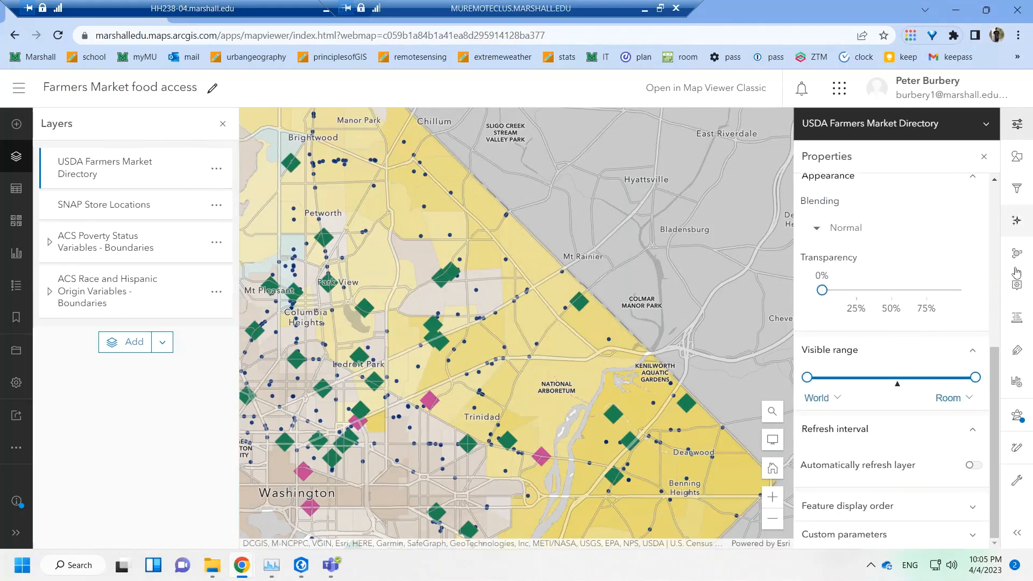
click(1016, 285)
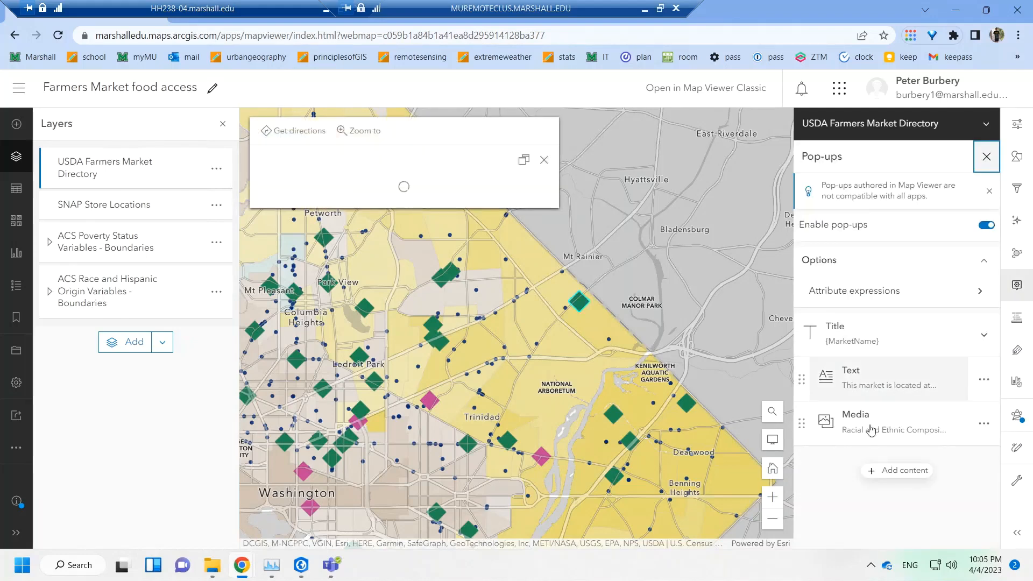
click(869, 431)
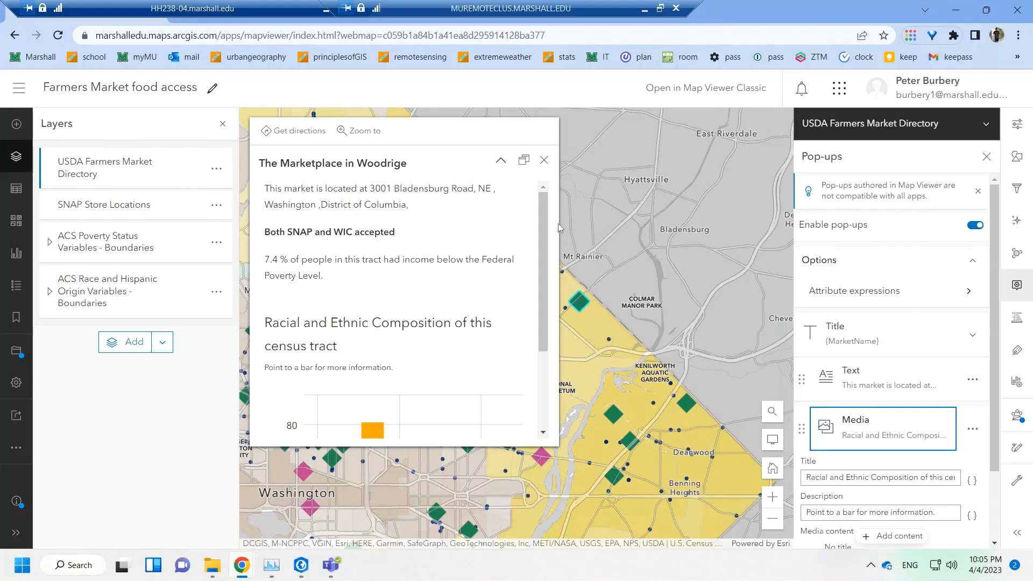
- Examine the racial and ethnic composition bars in The Marketplace in Woodrige pop-up, and close the pop-up
drag(542, 243, 540, 334)
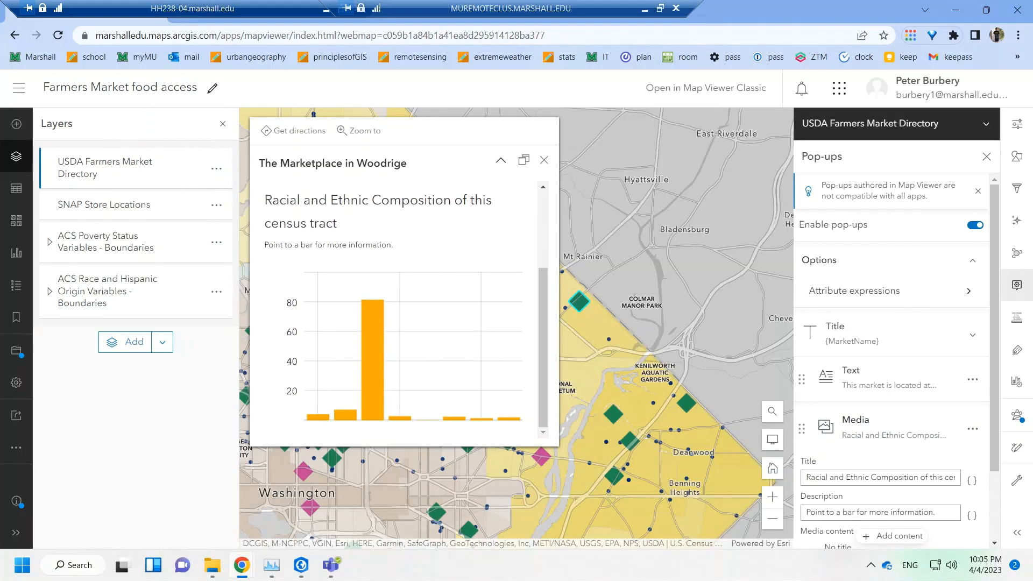
mouse_move(383, 333)
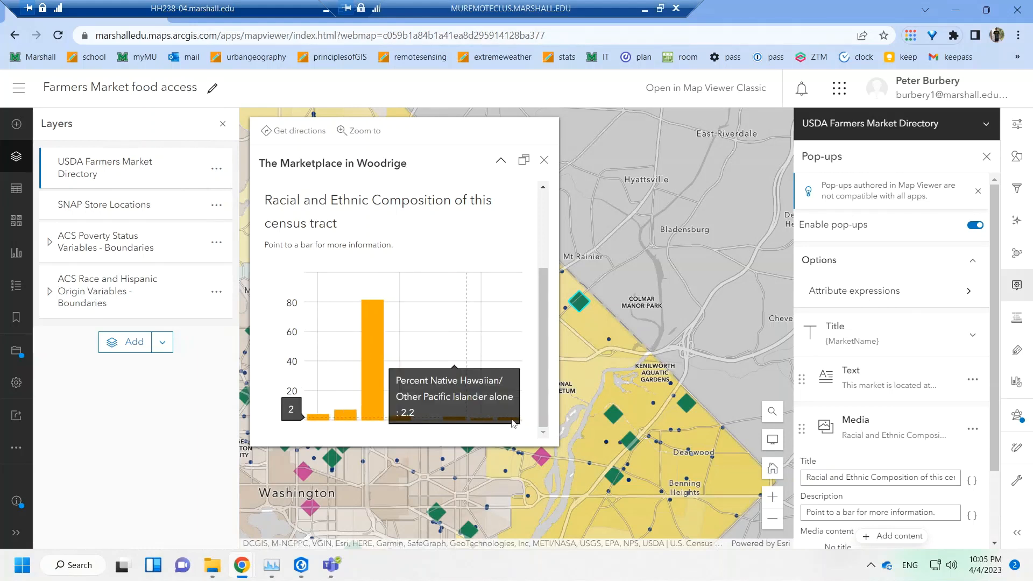
mouse_move(518, 424)
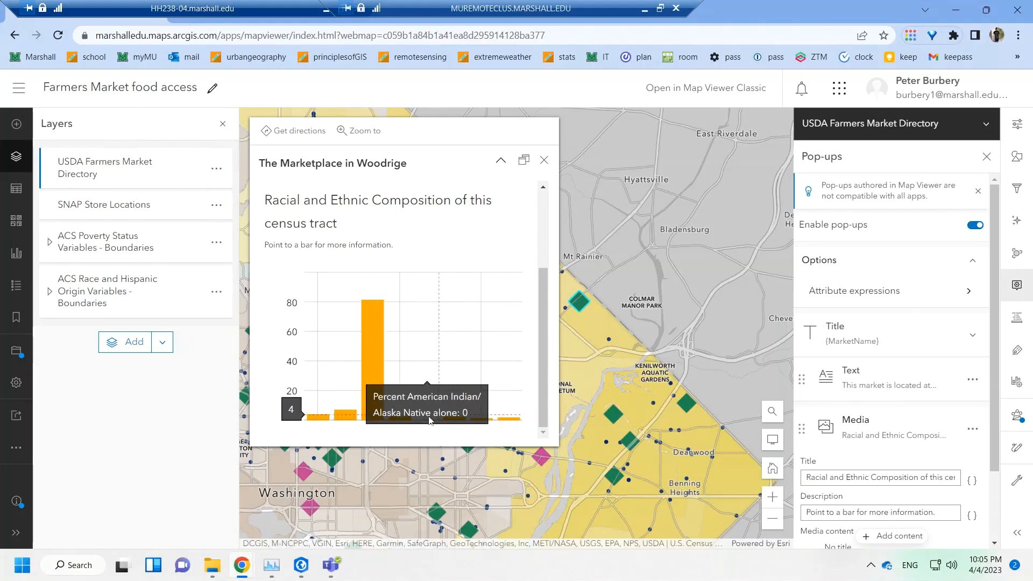
click(544, 161)
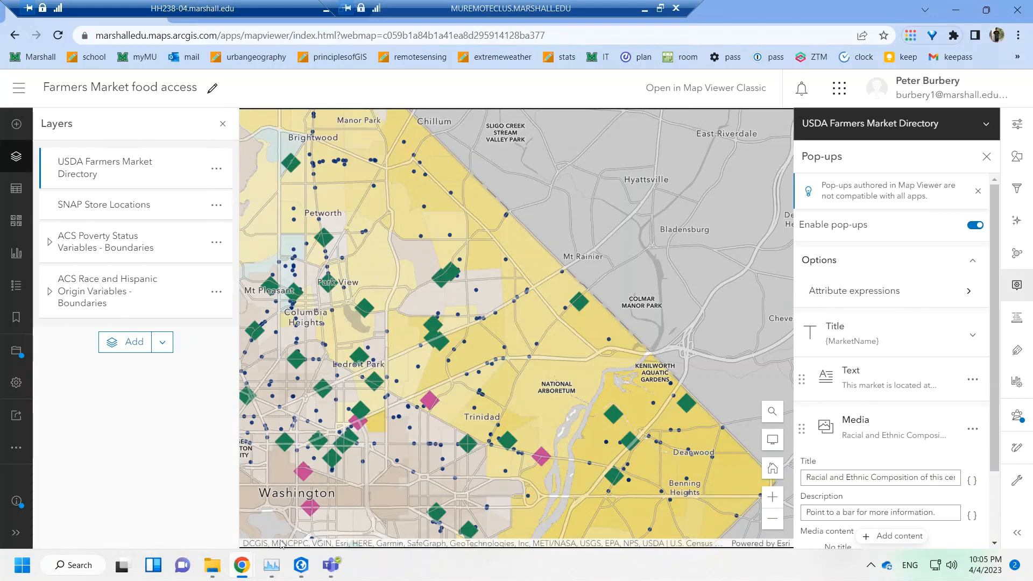
- Return to the course instructions, advance to Step 4, Add name and count of stores near markets, and show the course outline
mouse_move(241, 565)
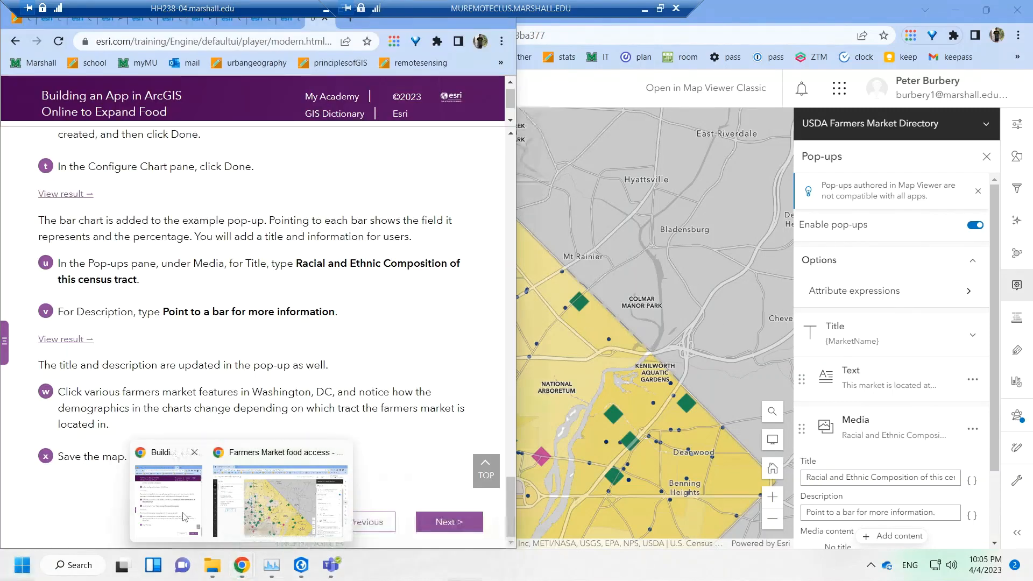
click(184, 518)
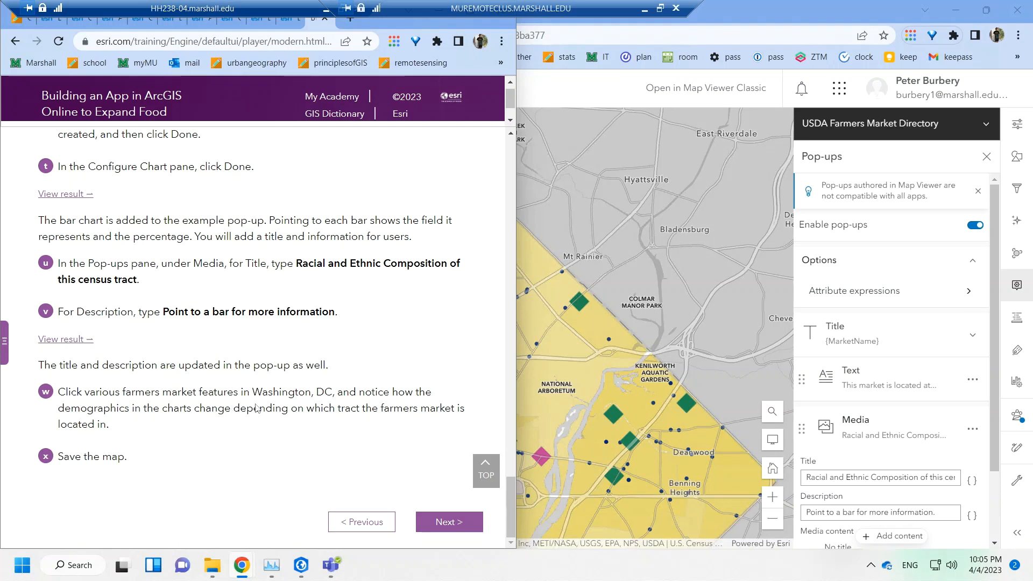
drag(231, 407, 321, 408)
click(320, 406)
click(461, 523)
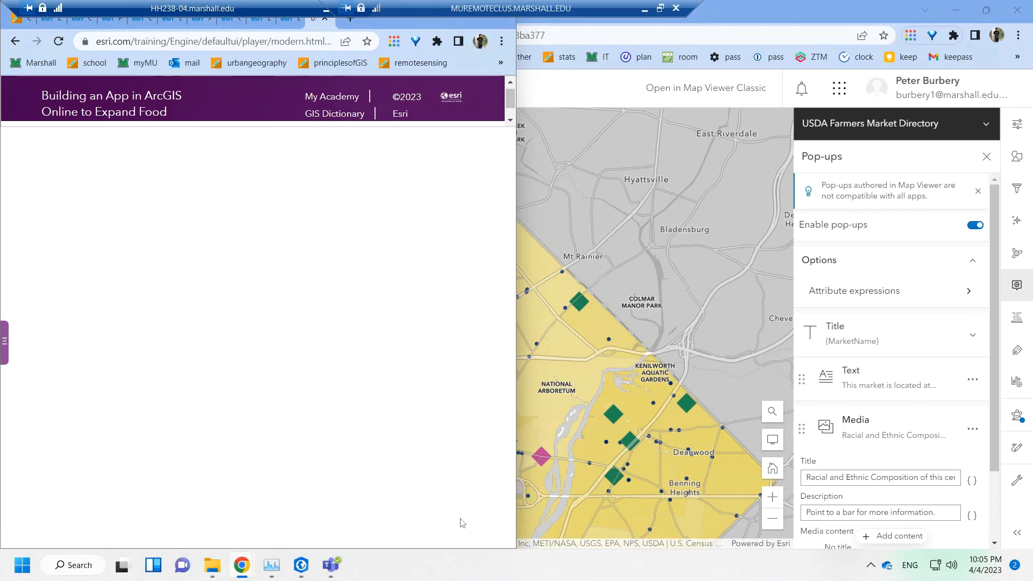
click(4, 342)
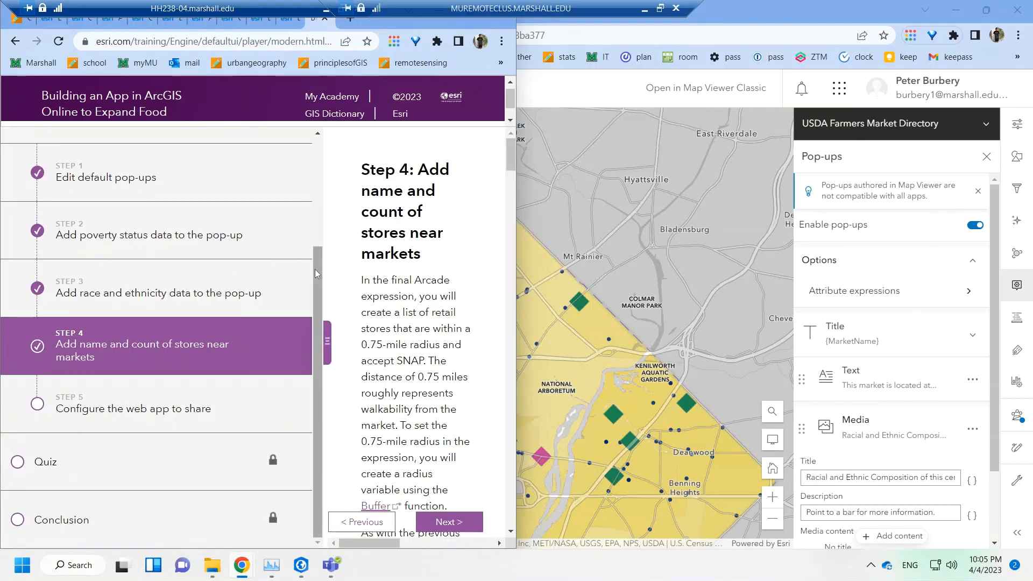
drag(315, 269, 324, 198)
scroll(324, 198, down, 2)
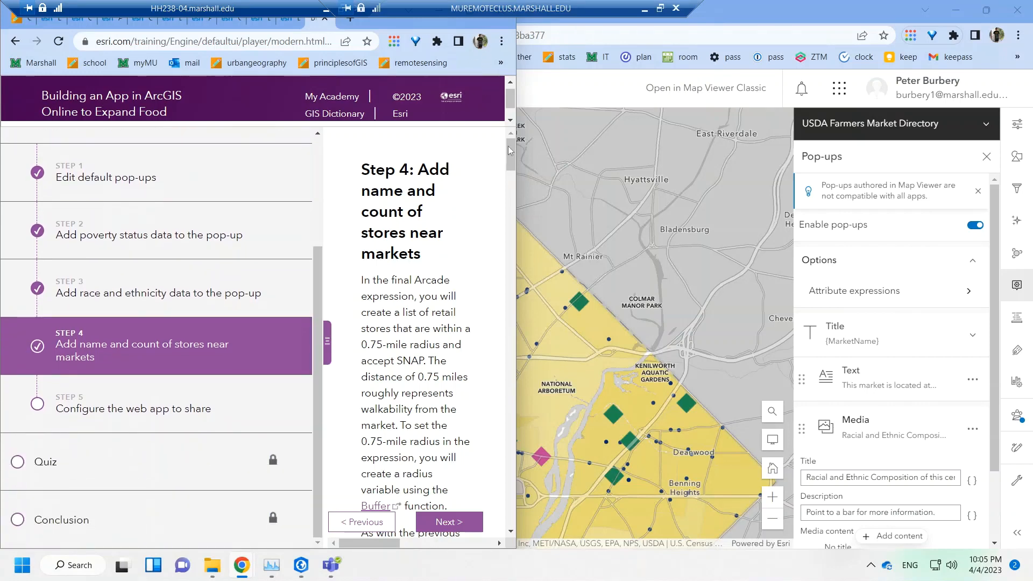
- Read the Step 4 introduction on the Buffer, Count and For functions and the directions for adding the expression
drag(511, 154, 520, 129)
drag(514, 156, 514, 166)
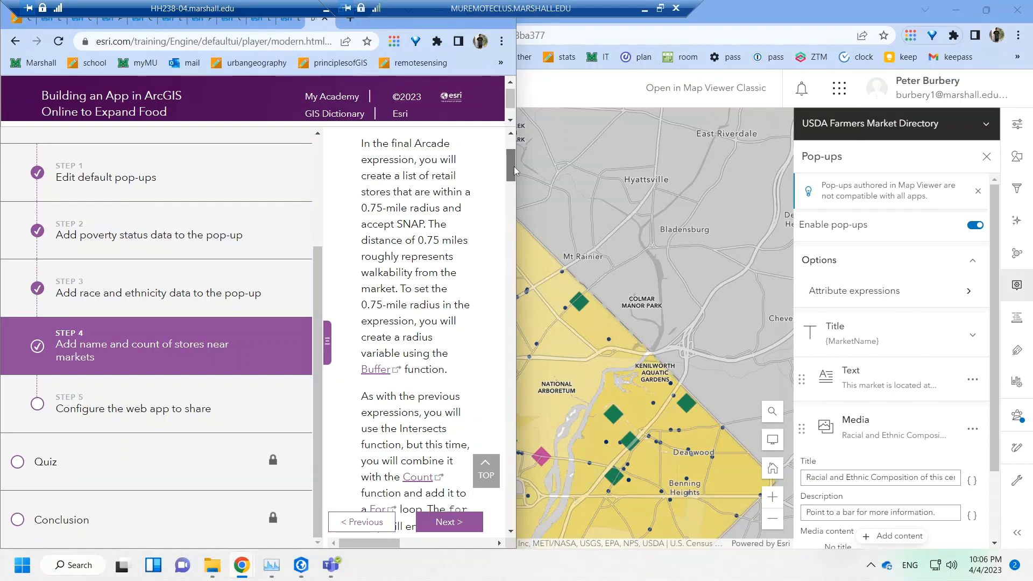
drag(515, 166, 514, 178)
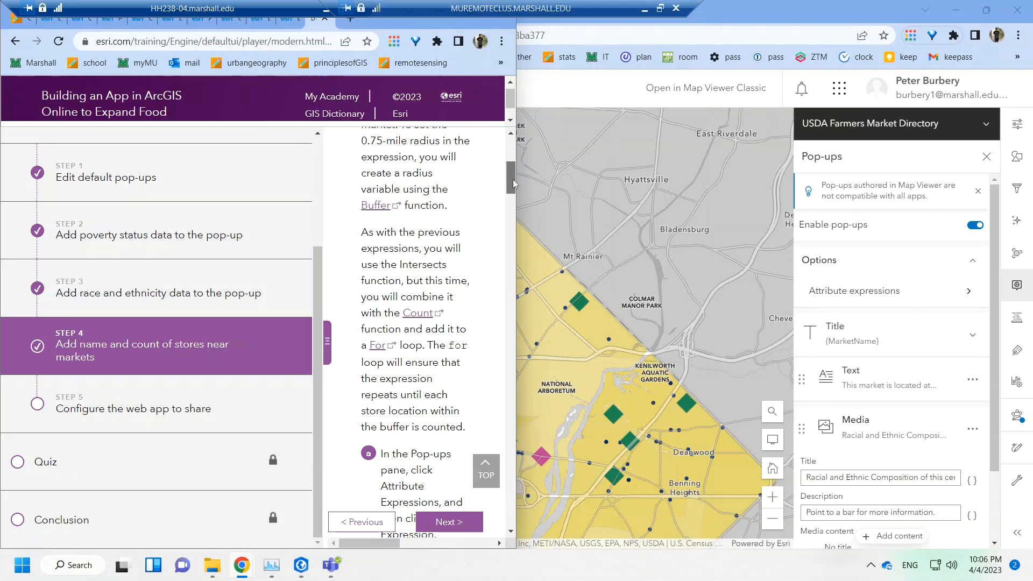
drag(513, 179, 513, 185)
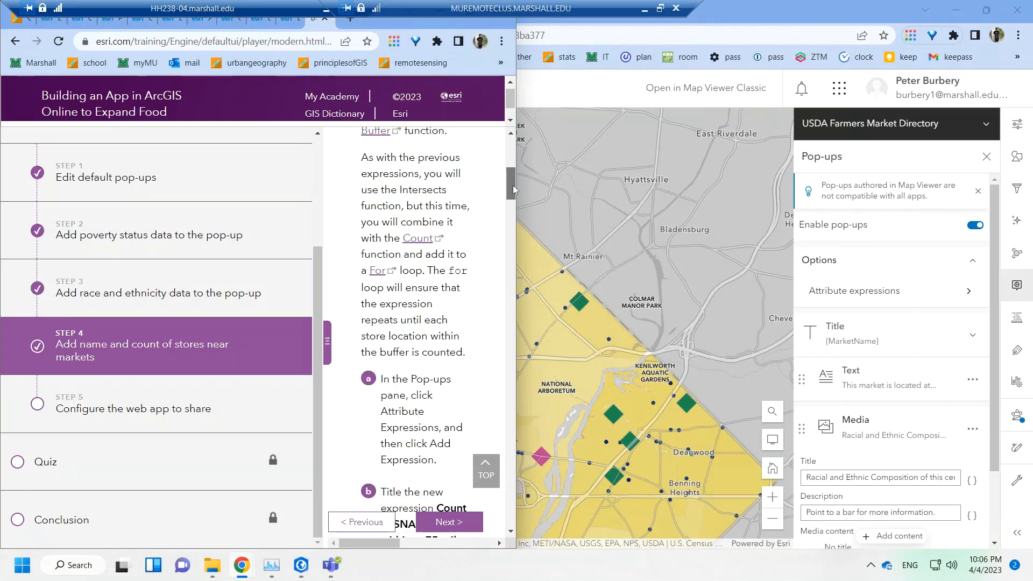
drag(512, 185, 512, 191)
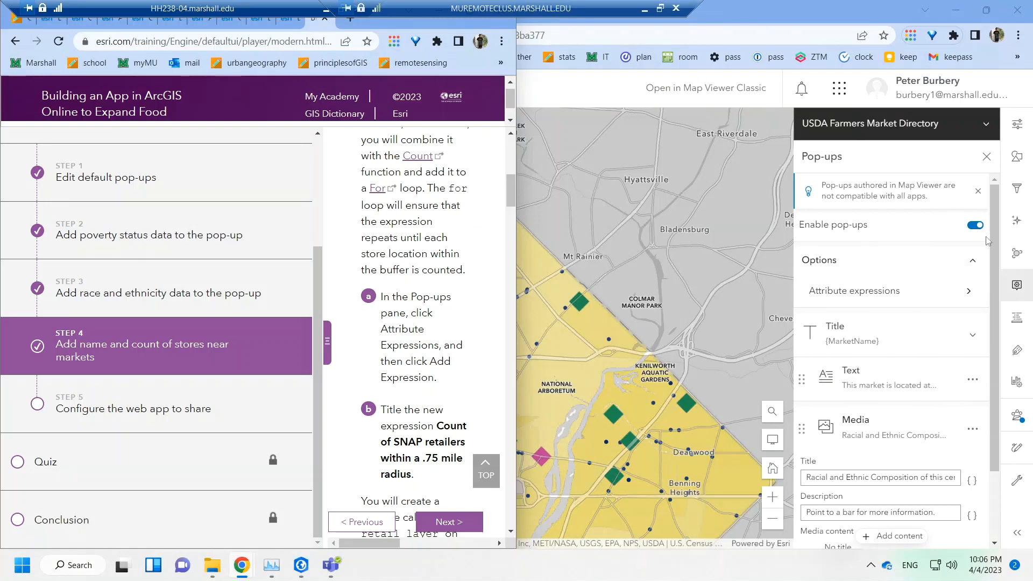
- Add a new attribute expression to the USDA Farmers Market Directory pop-up
drag(996, 228, 966, 382)
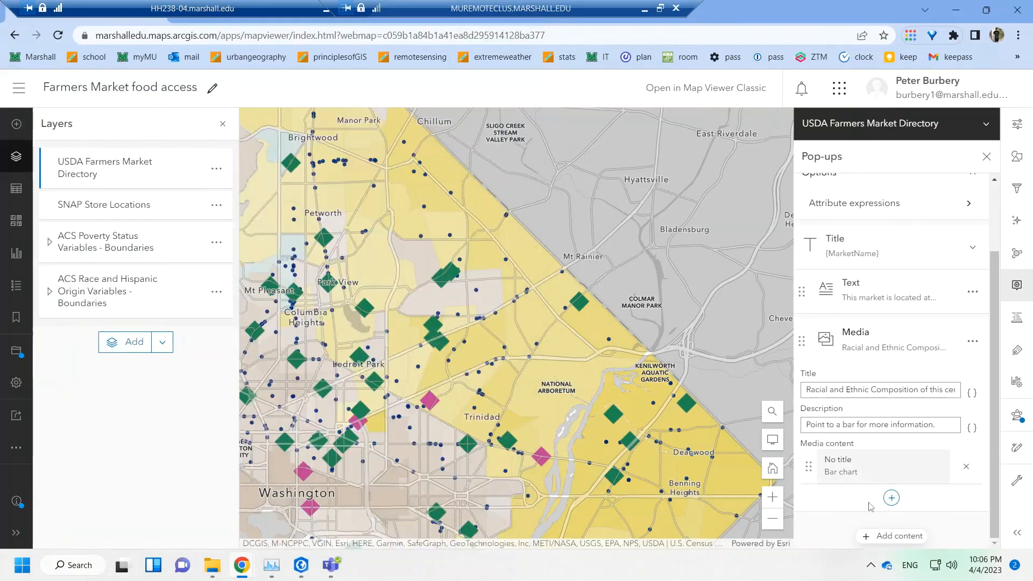
click(843, 213)
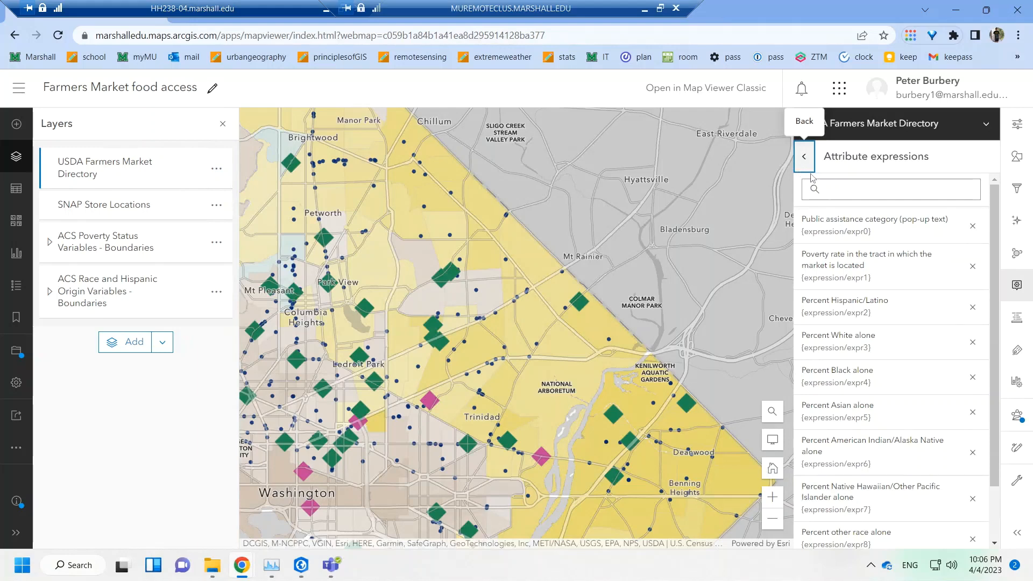
scroll(871, 366, down, 2)
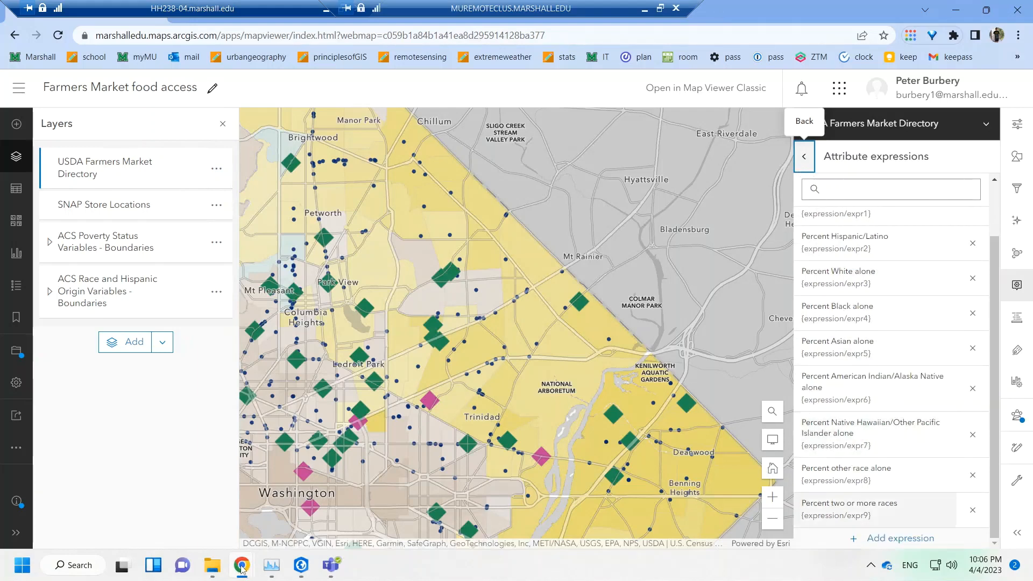
click(893, 538)
- Switch to the course instructions and reopen Step 4 at the direction for titling the new expression
click(235, 558)
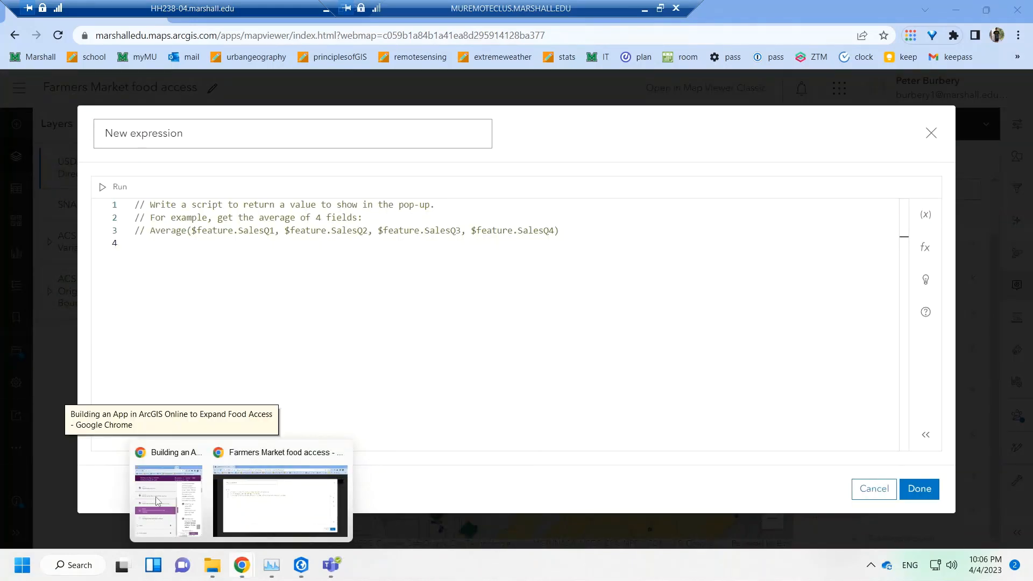
click(179, 503)
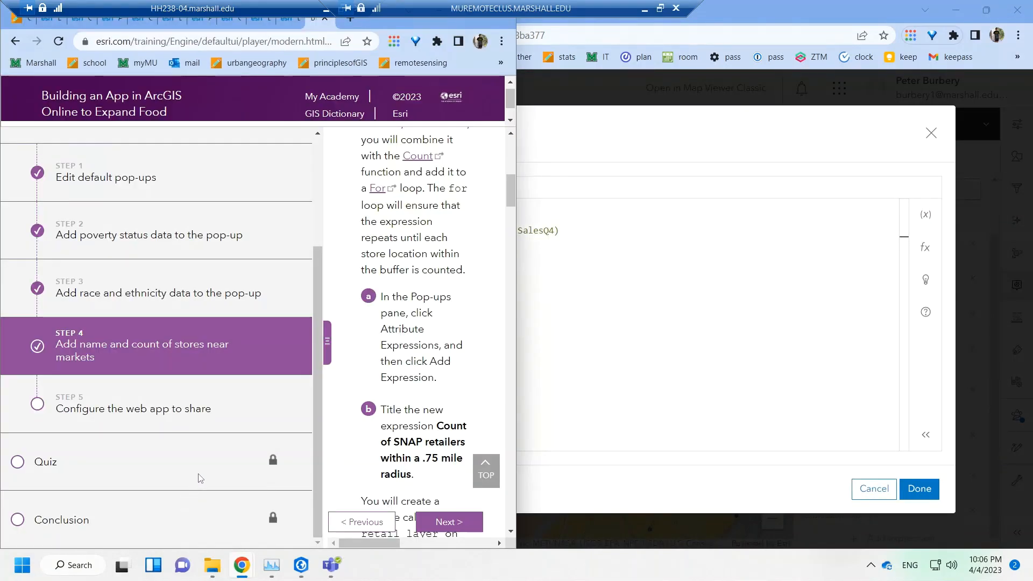
click(200, 478)
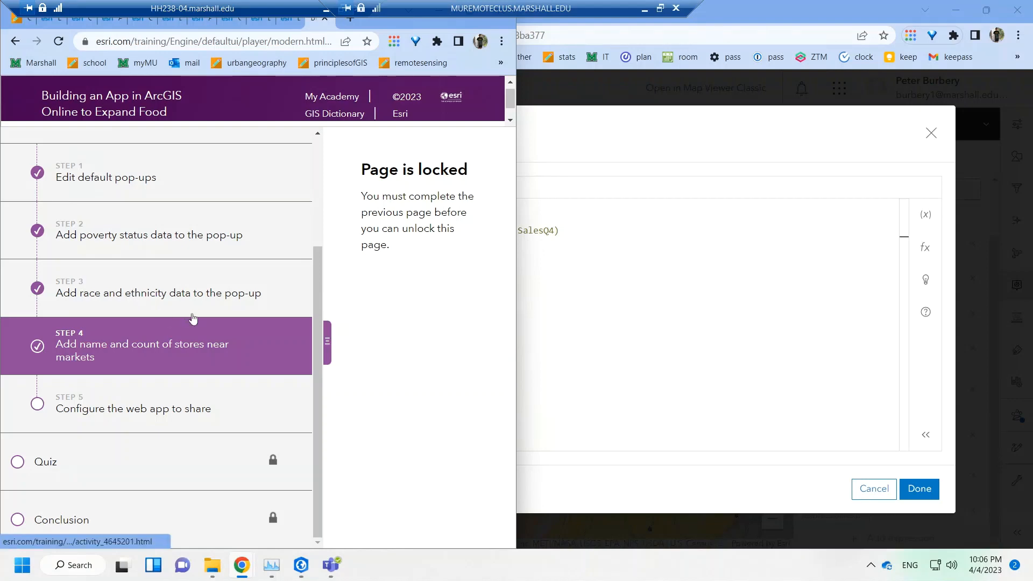
click(173, 345)
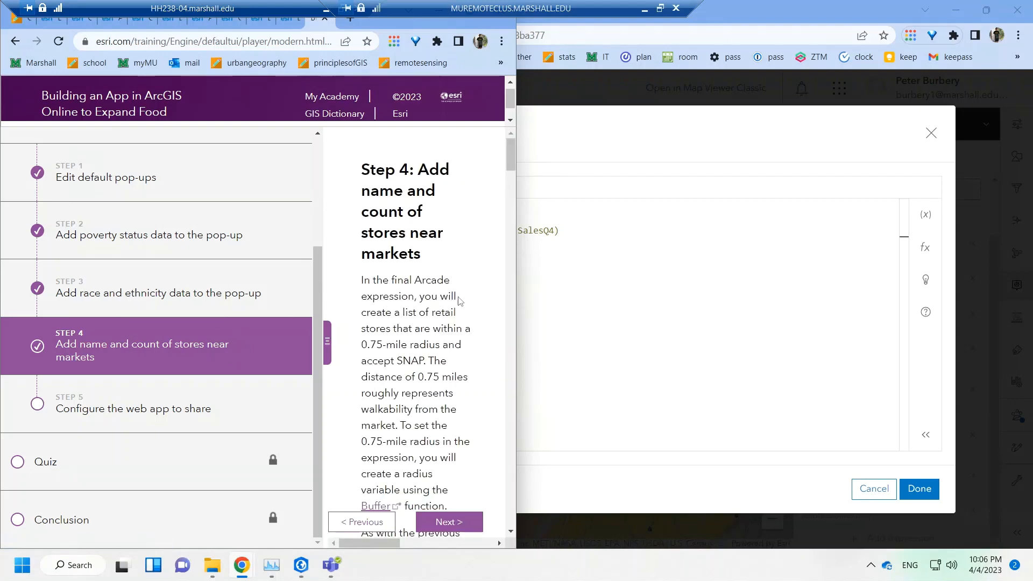
drag(509, 150, 511, 198)
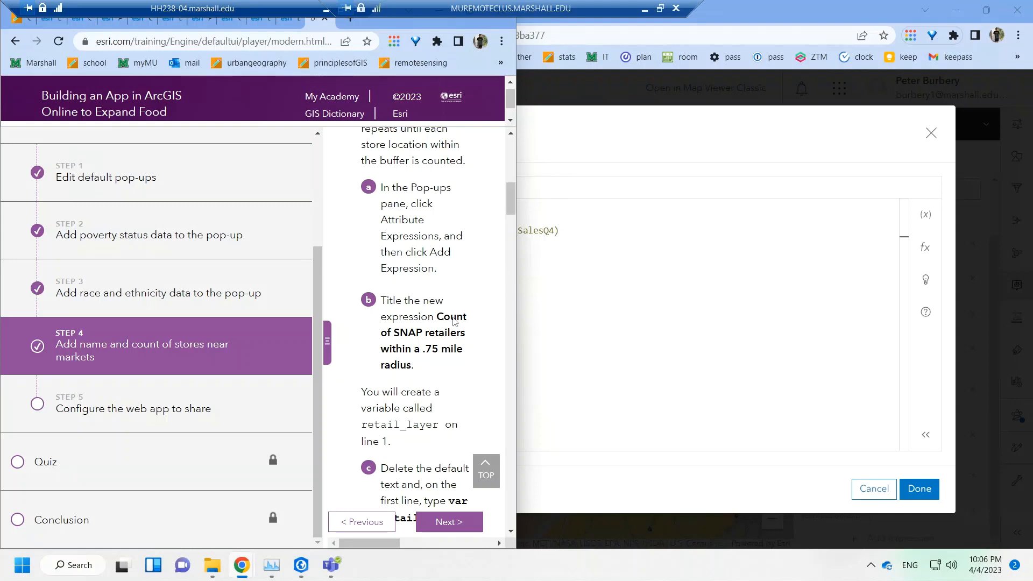
- Copy the title from the instructions and name the new expression "Count of SNAP retailers within a 0.75 mile radius."
drag(441, 318, 434, 375)
key(ctrl+c)
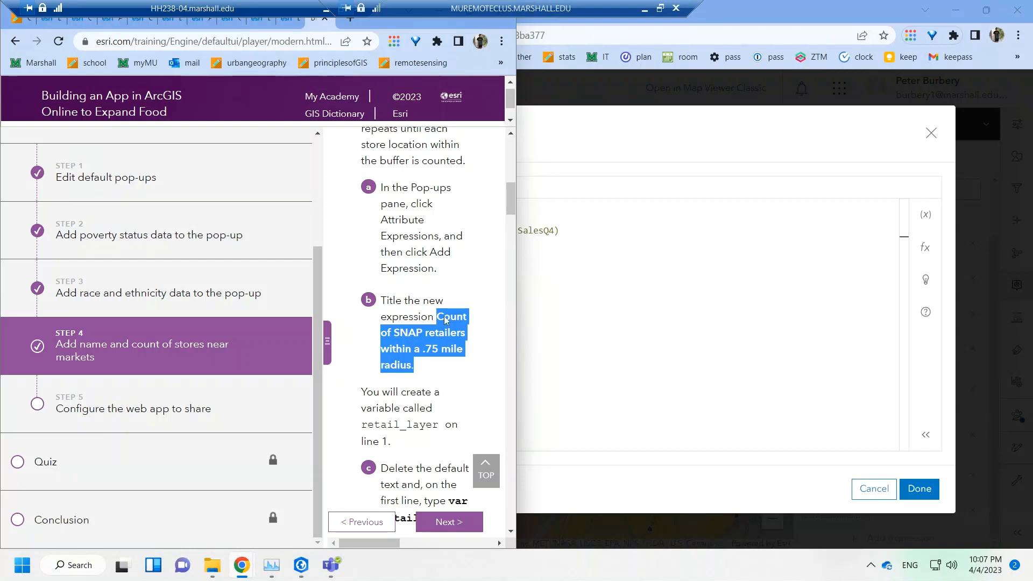
key(alt+Tab)
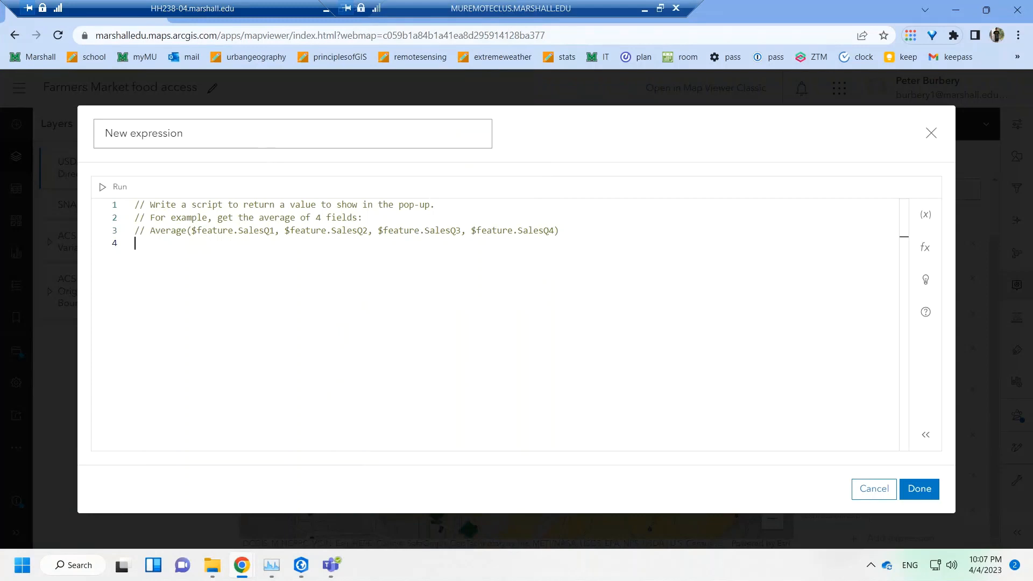
drag(207, 135, 7, 122)
key(ctrl+v)
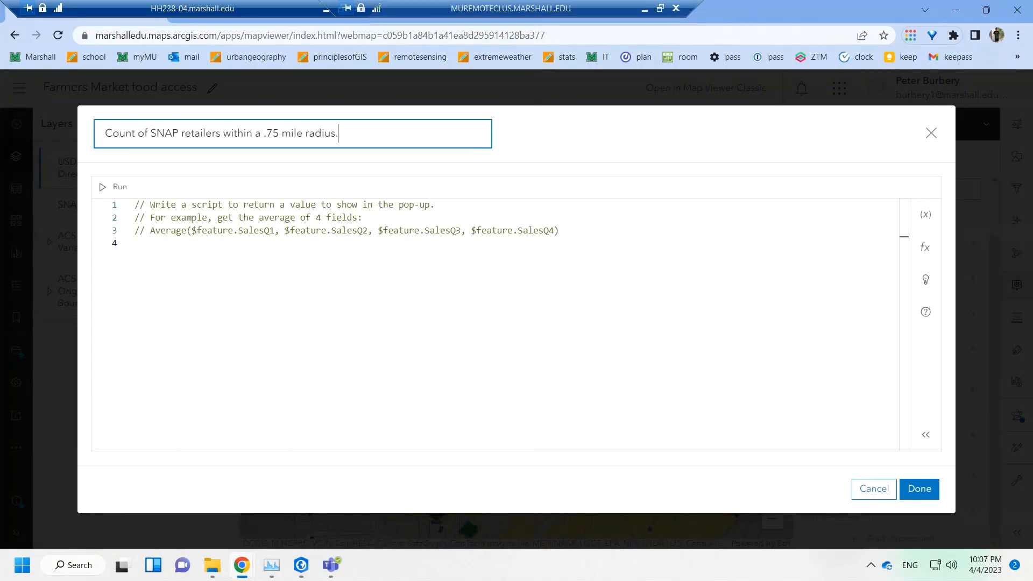
text(0)
- Copy "var retail_layer =" from the course instructions and replace the expression's default script text with it
mouse_move(240, 564)
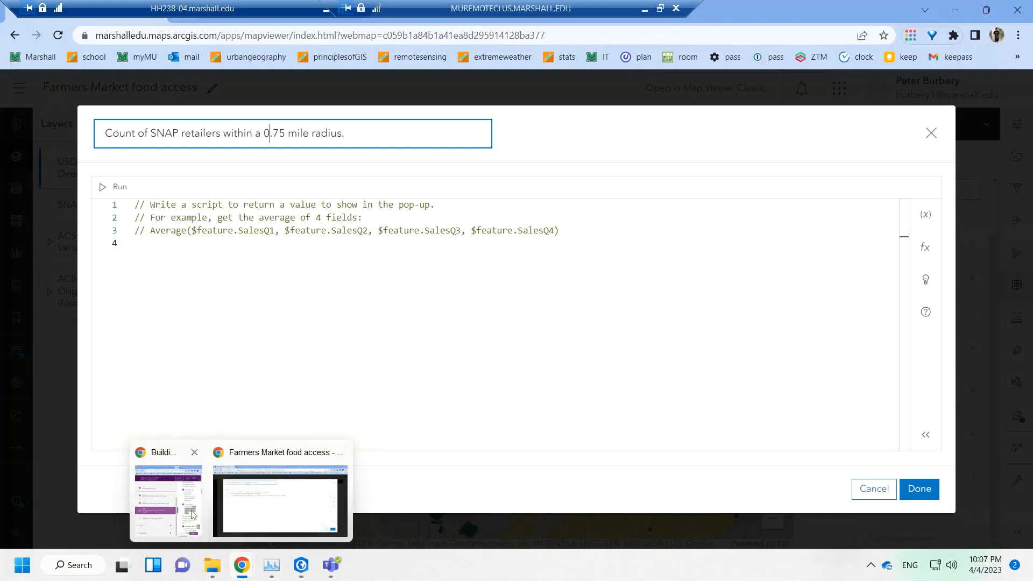
click(193, 515)
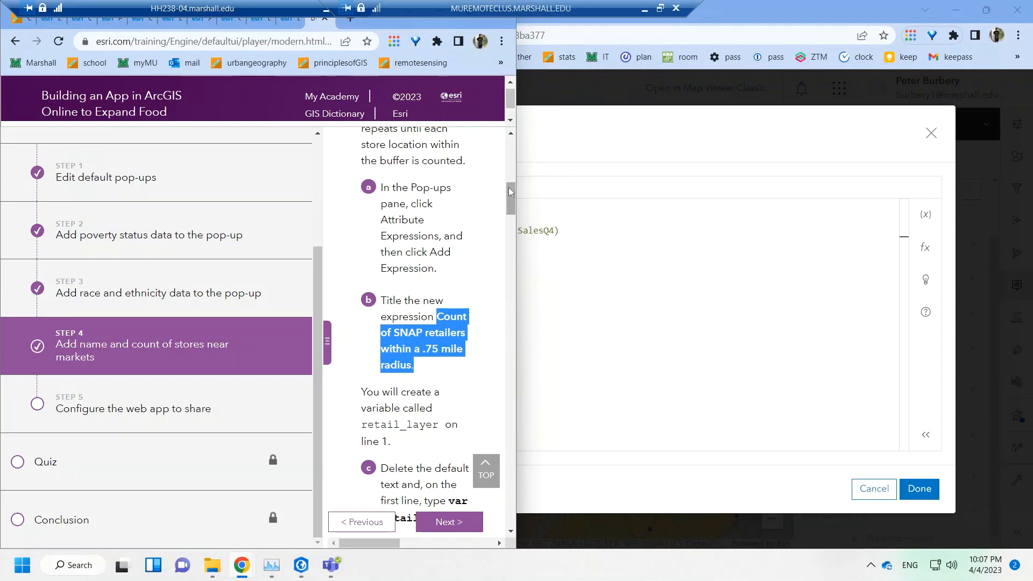
drag(510, 188, 512, 202)
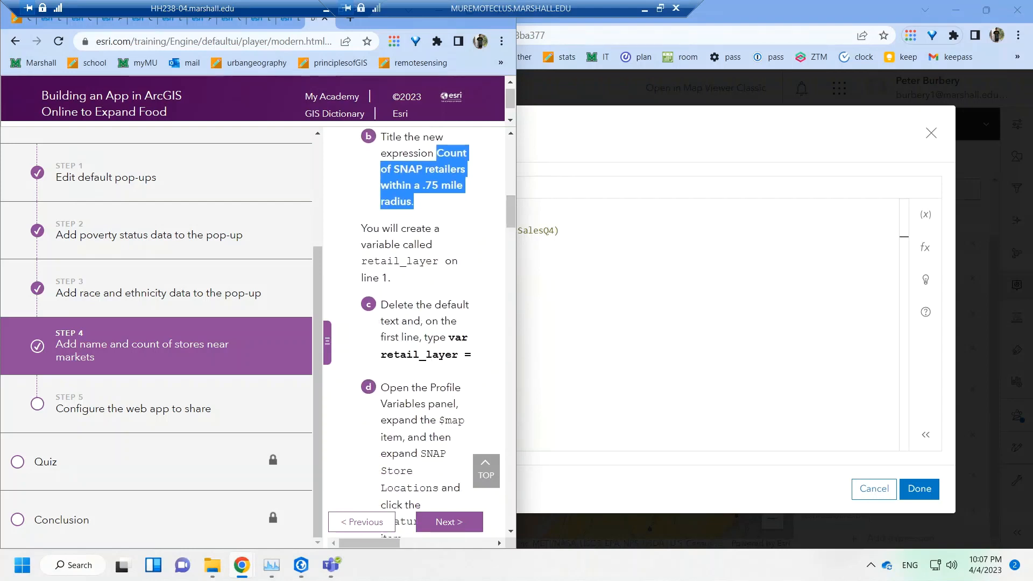
drag(448, 338, 472, 356)
key(ctrl+c)
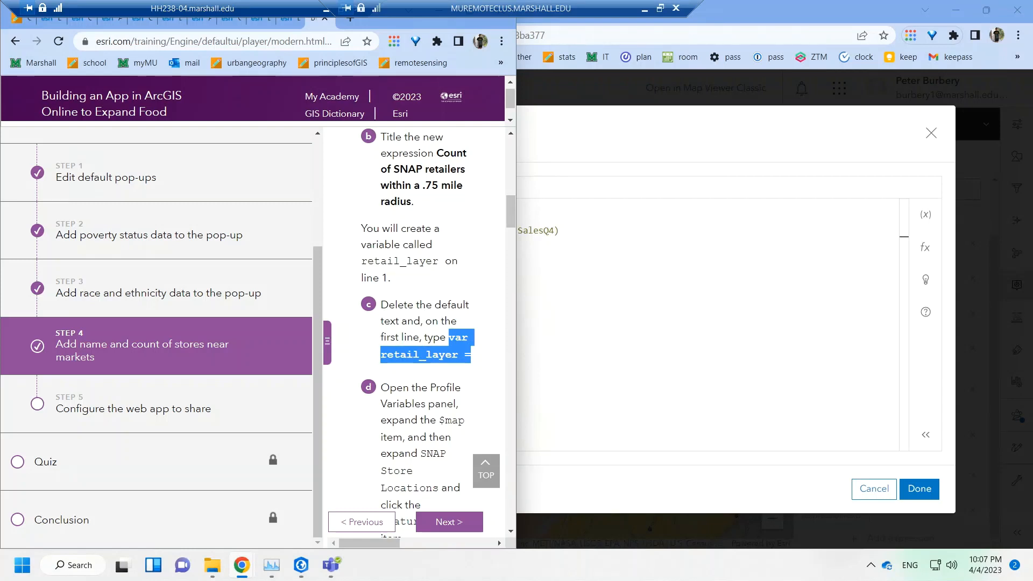
click(572, 144)
key(ctrl+a)
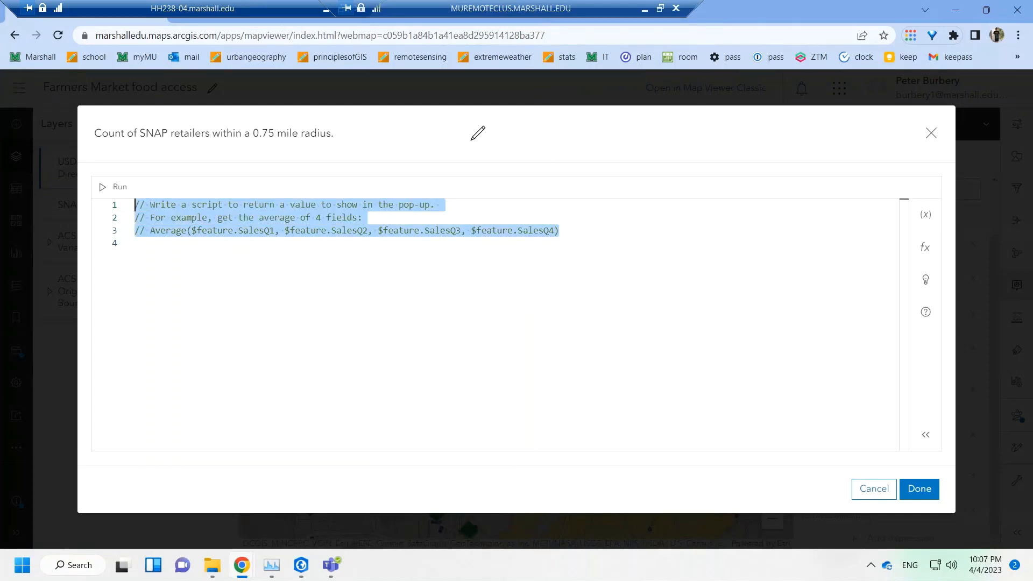
key(ctrl+v)
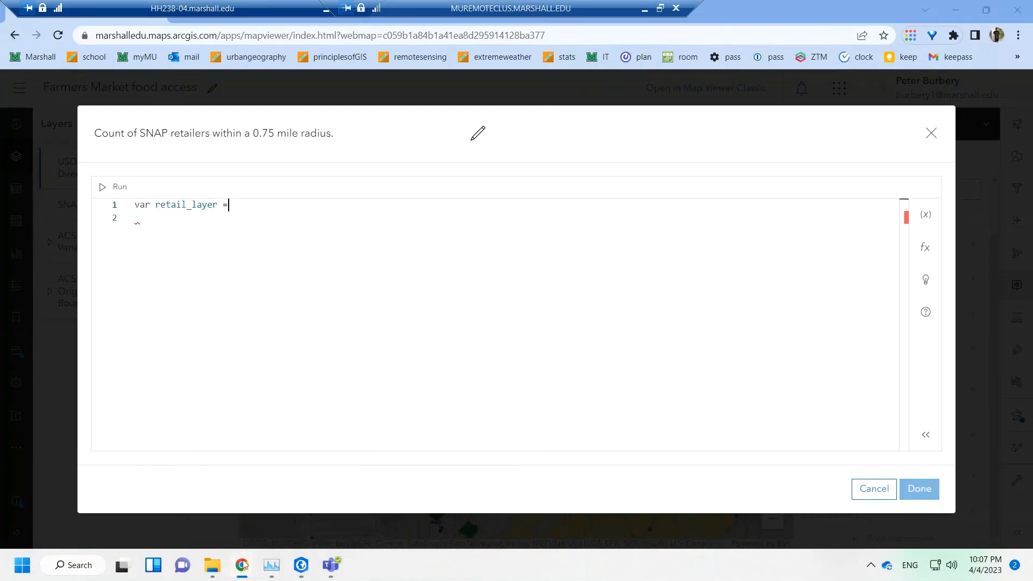
- Check the next course direction, insert the $map profile variable after "retail_layer =" and expand the $map item's layers
mouse_move(253, 564)
click(188, 506)
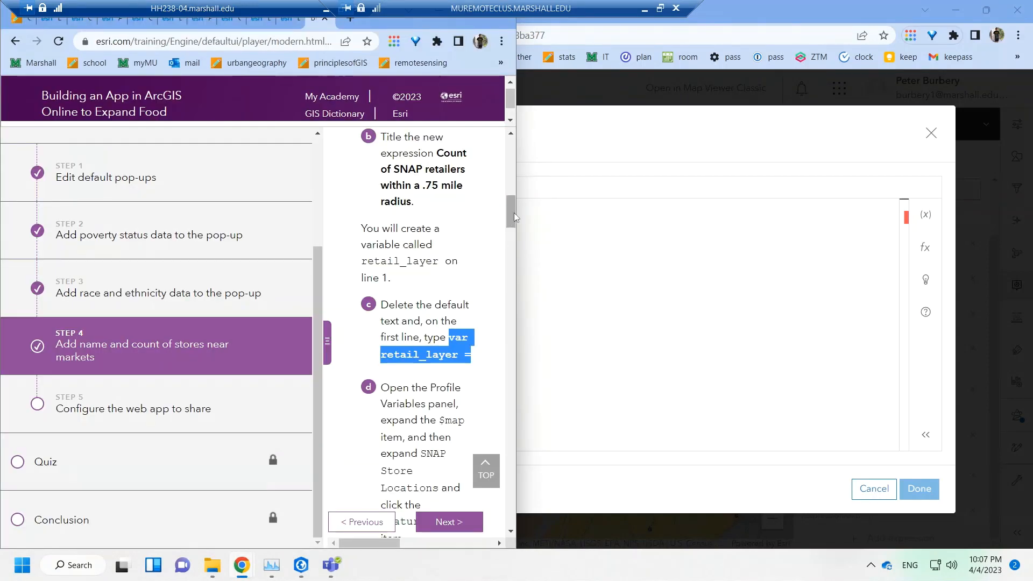
drag(511, 214, 512, 224)
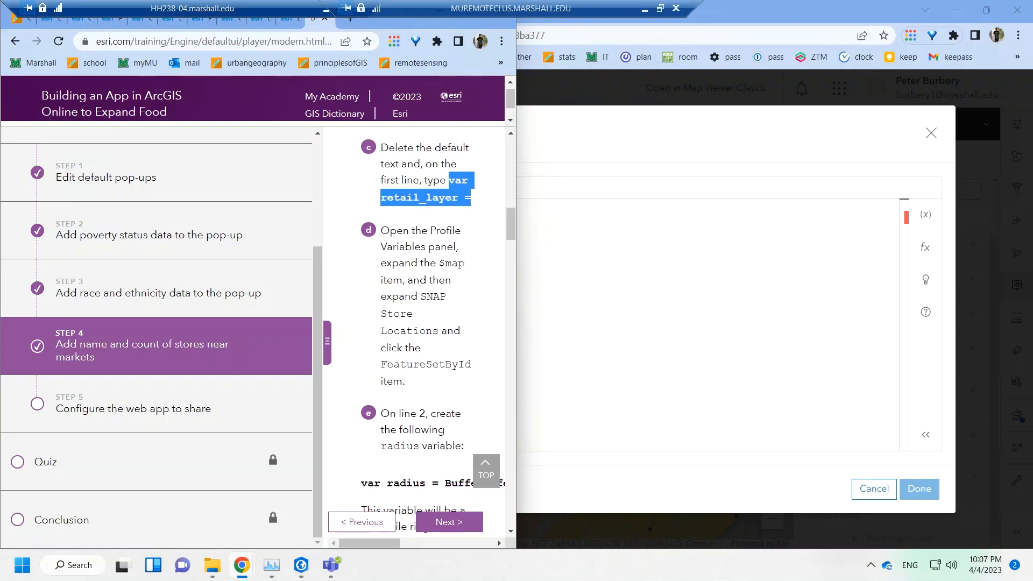
click(545, 244)
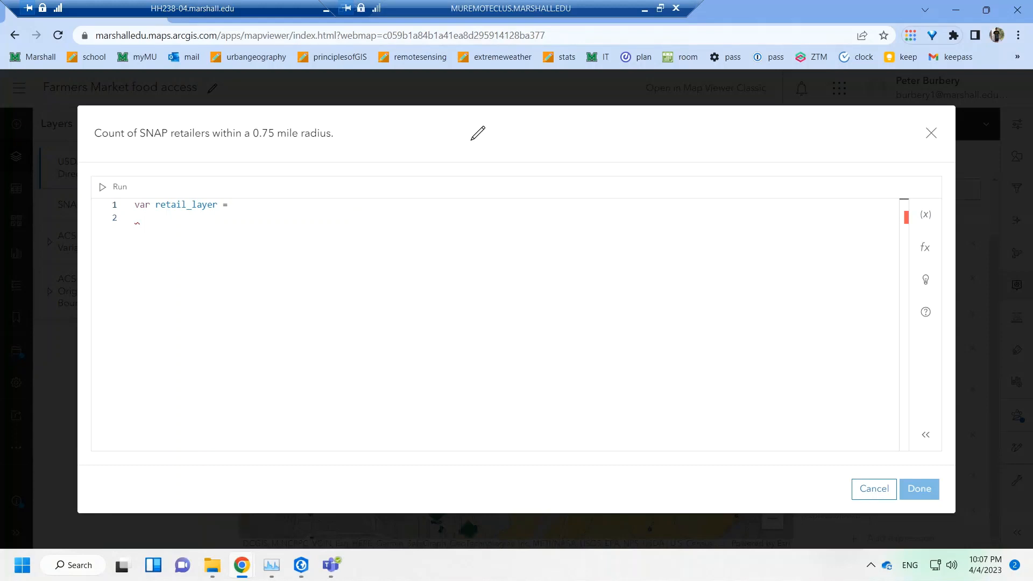
click(925, 215)
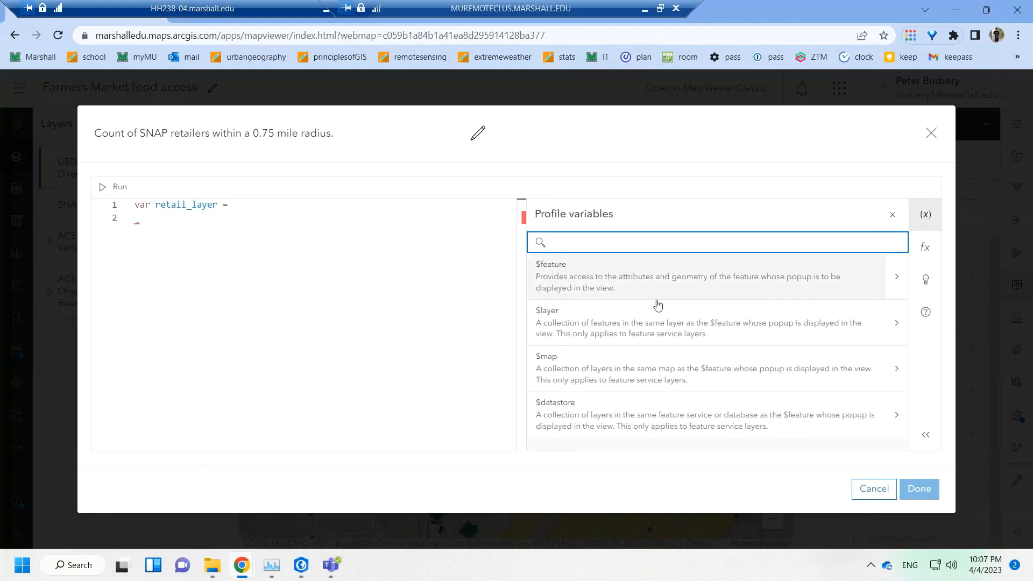
click(745, 370)
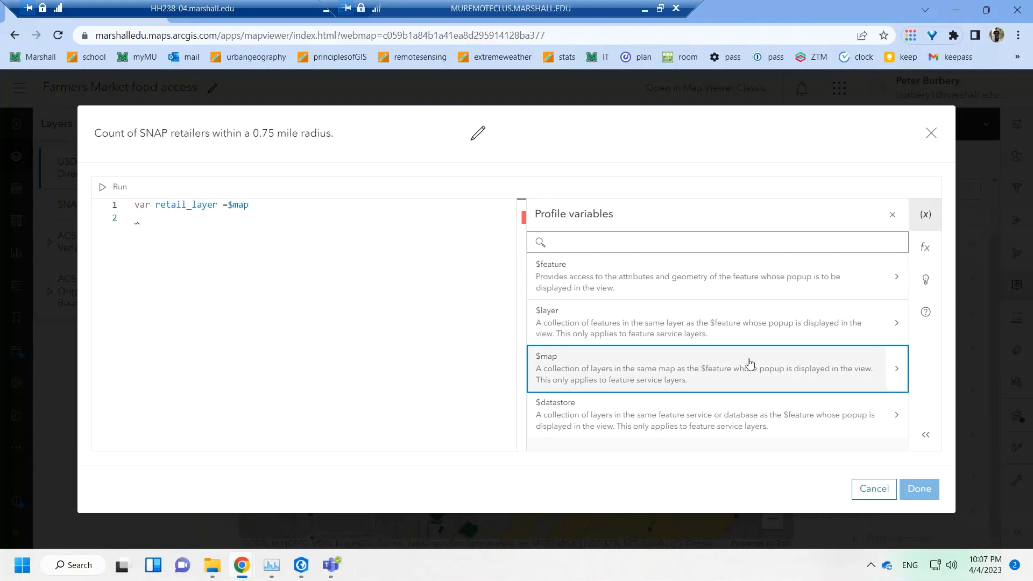
click(895, 369)
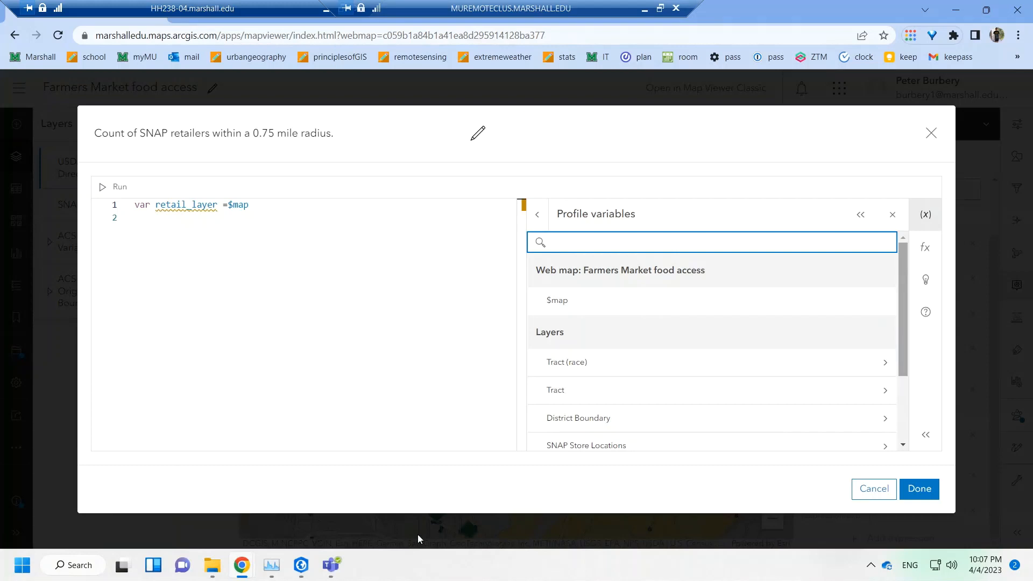
- Expand SNAP Store Locations in the profile variables and insert its FeatureSetById($map, "1874edad072-layer-22") item on line 1
mouse_move(249, 570)
click(172, 484)
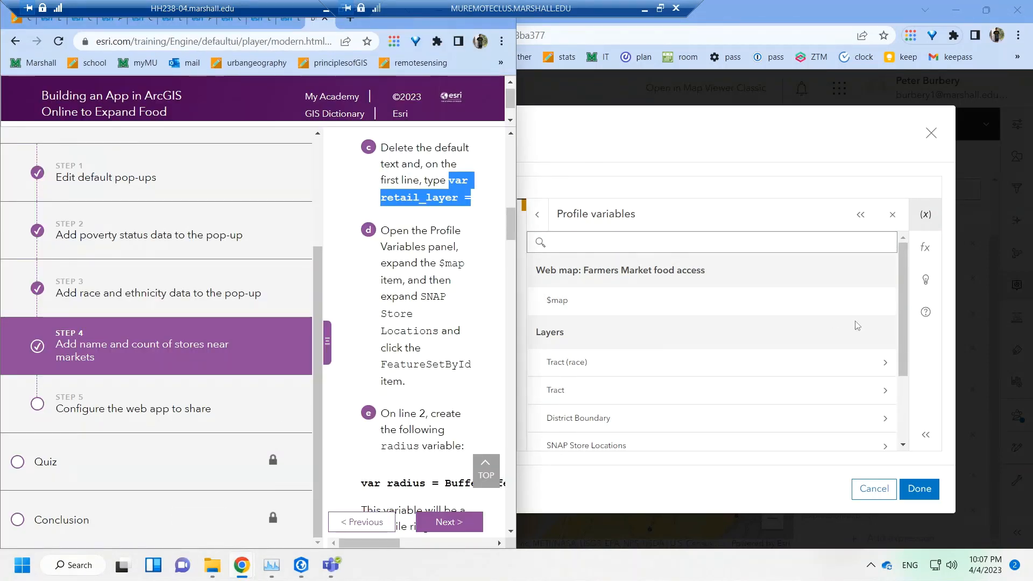
click(884, 450)
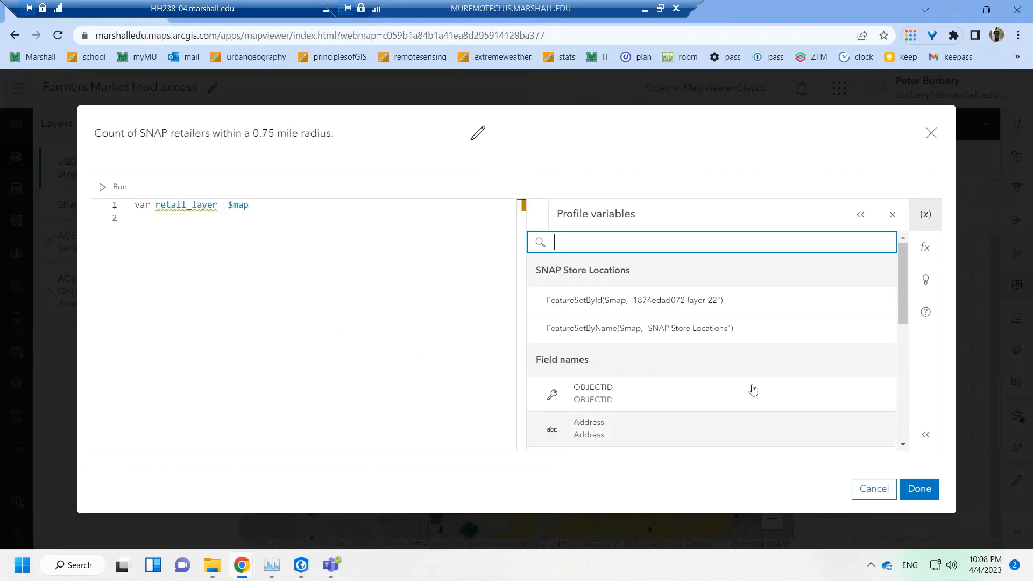
click(581, 305)
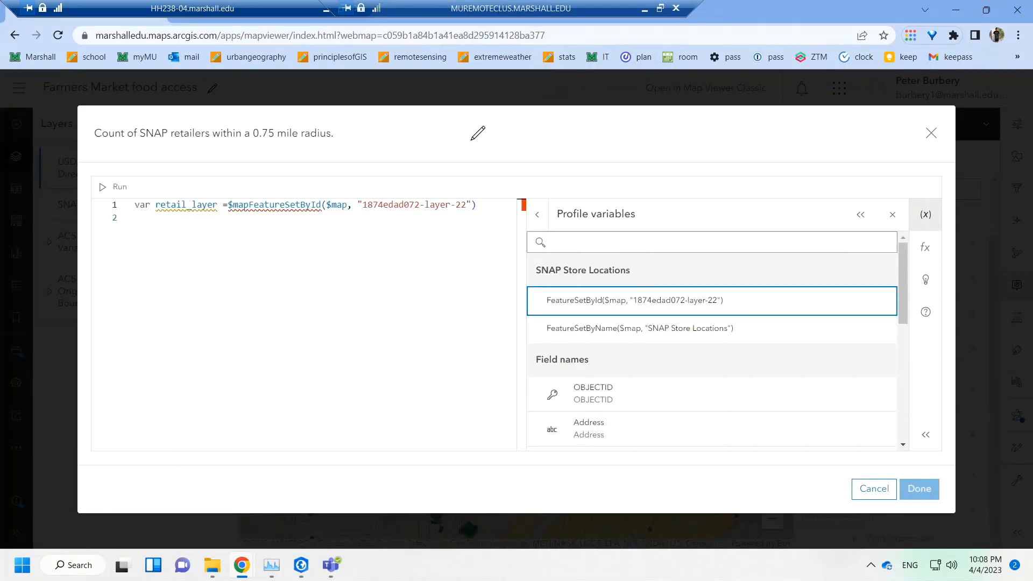
- Delete the extra $map directly in front of FeatureSetById on line 1 of the script
click(249, 205)
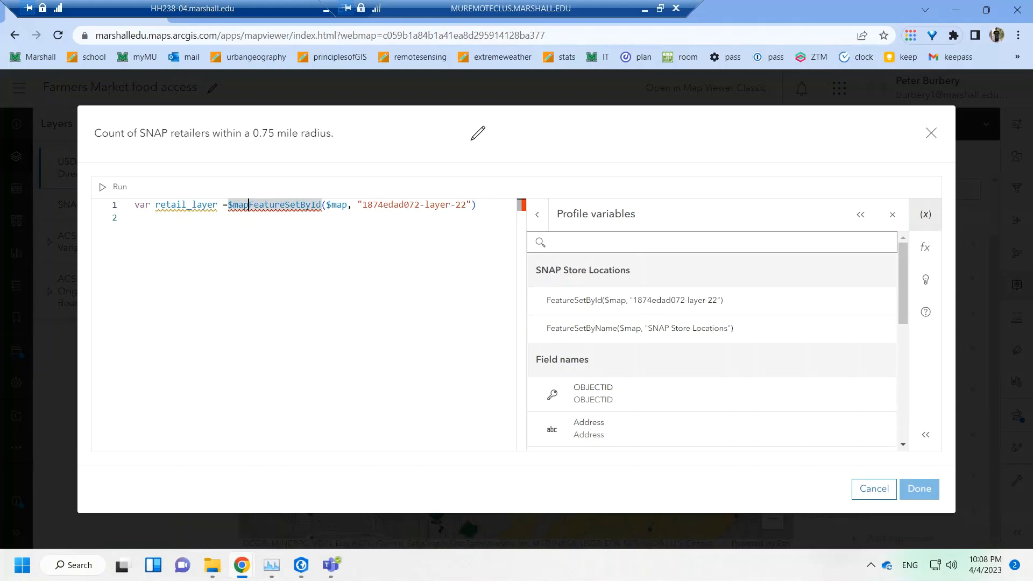
key(BackSpace)
key(BackSpace)
key(BackSpace)
key(BackSpace)
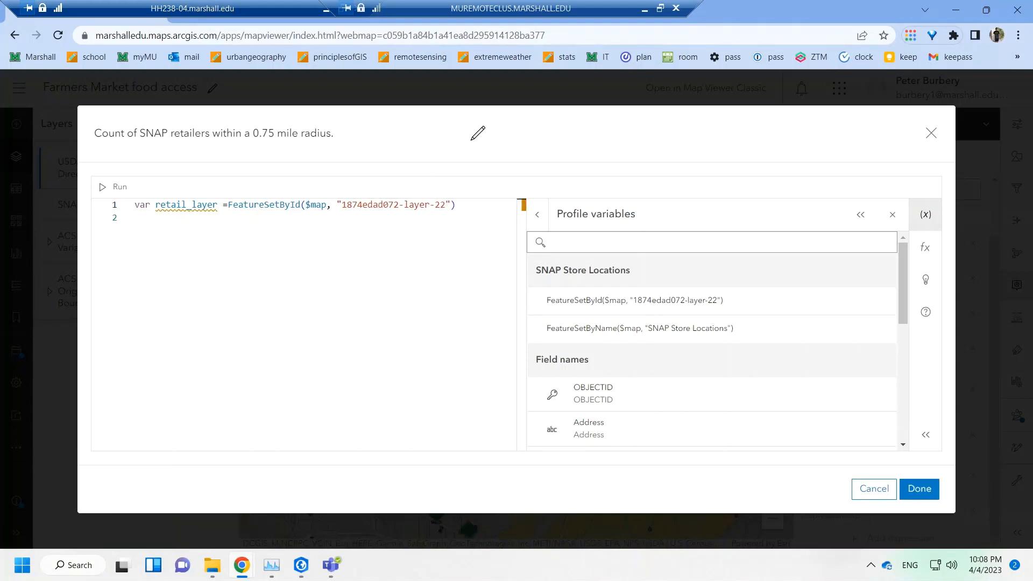
- Return to the course instructions and find the direction for creating the radius variable on line 2
mouse_move(245, 563)
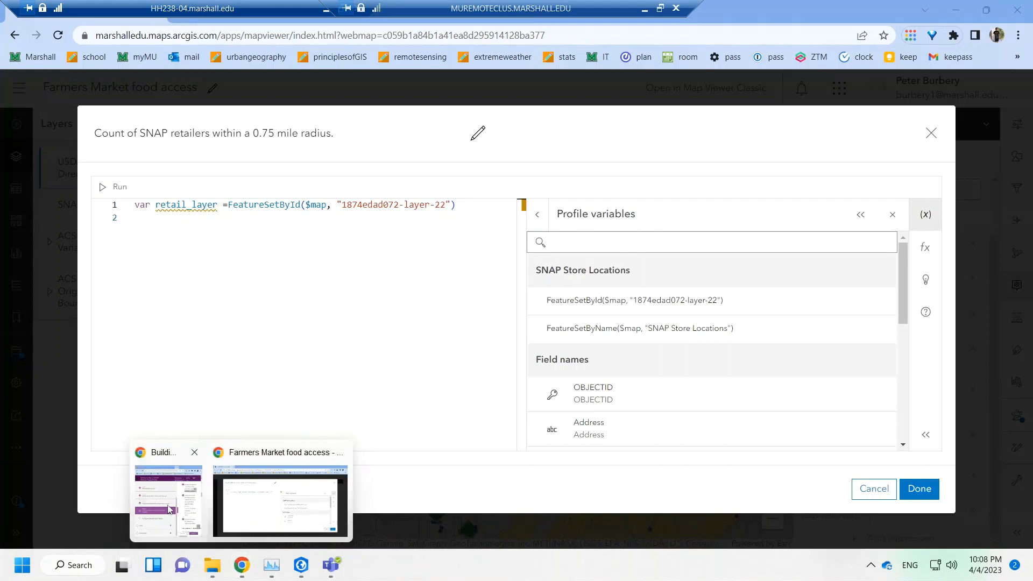
click(167, 503)
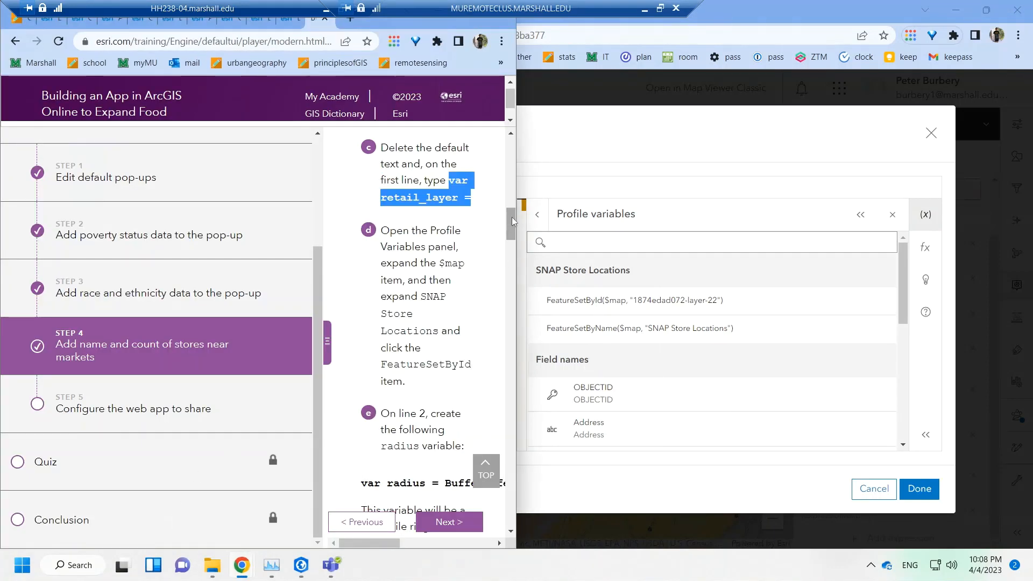
scroll(512, 218, down, 3)
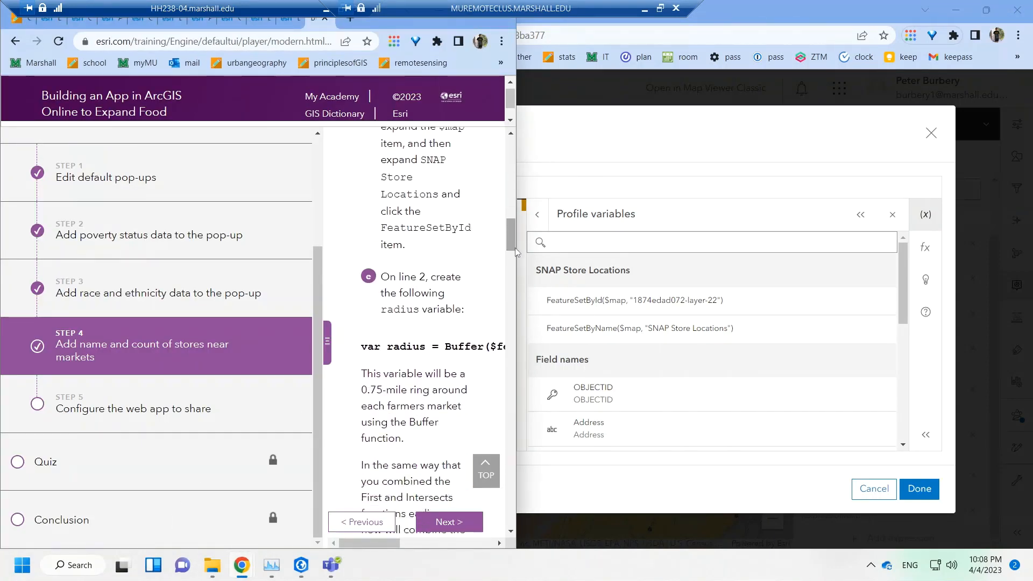
- Highlight the radius variable code in the Esri lesson and place the Map Viewer expression editor window beside the lesson
drag(515, 247, 574, 247)
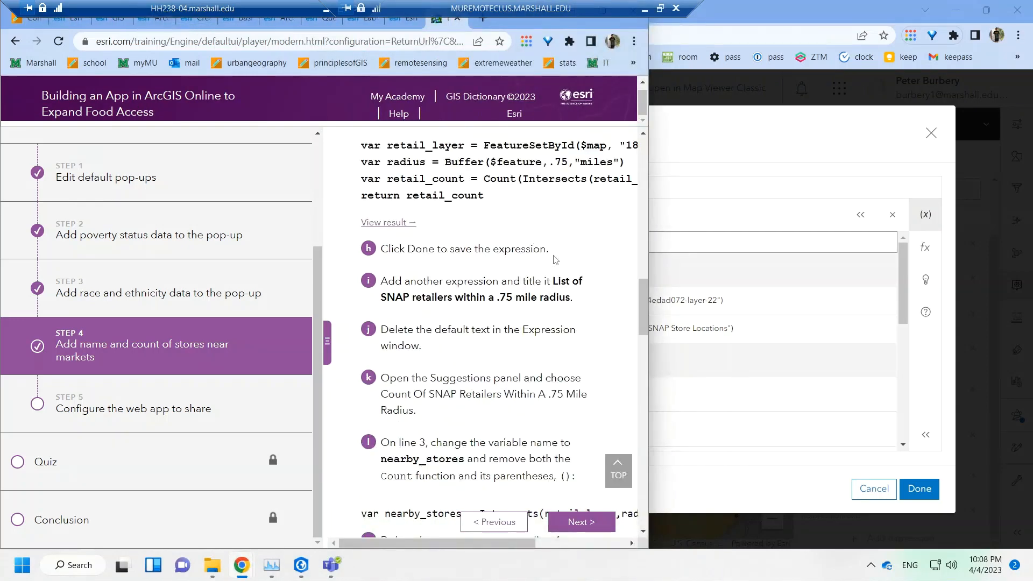
drag(643, 311, 643, 243)
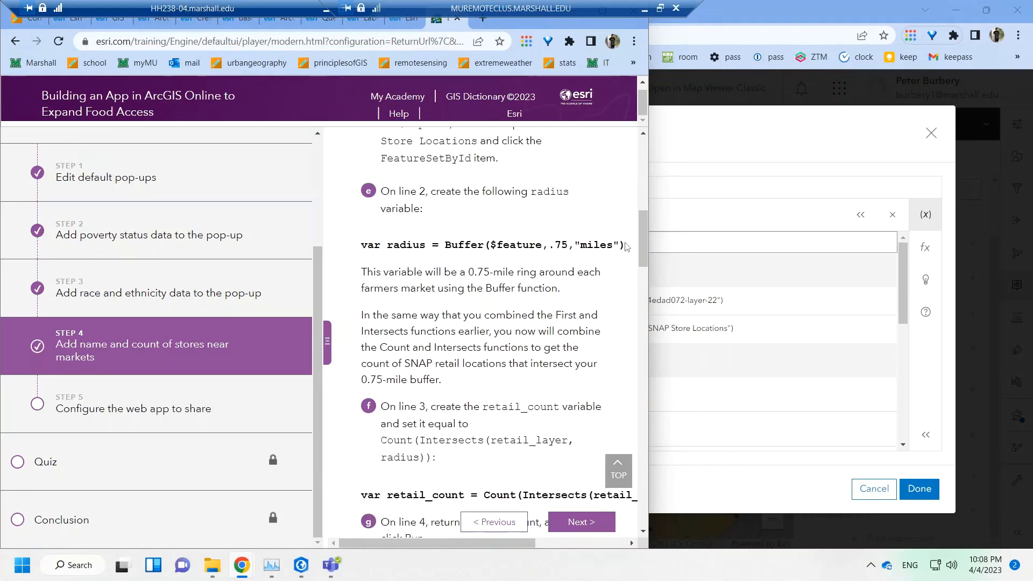
drag(630, 247, 346, 253)
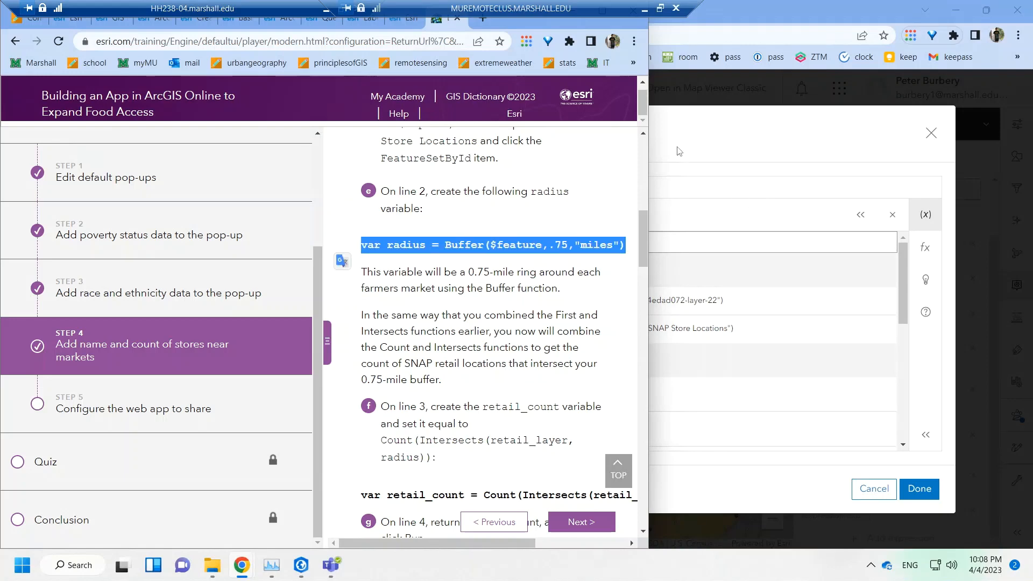
click(674, 145)
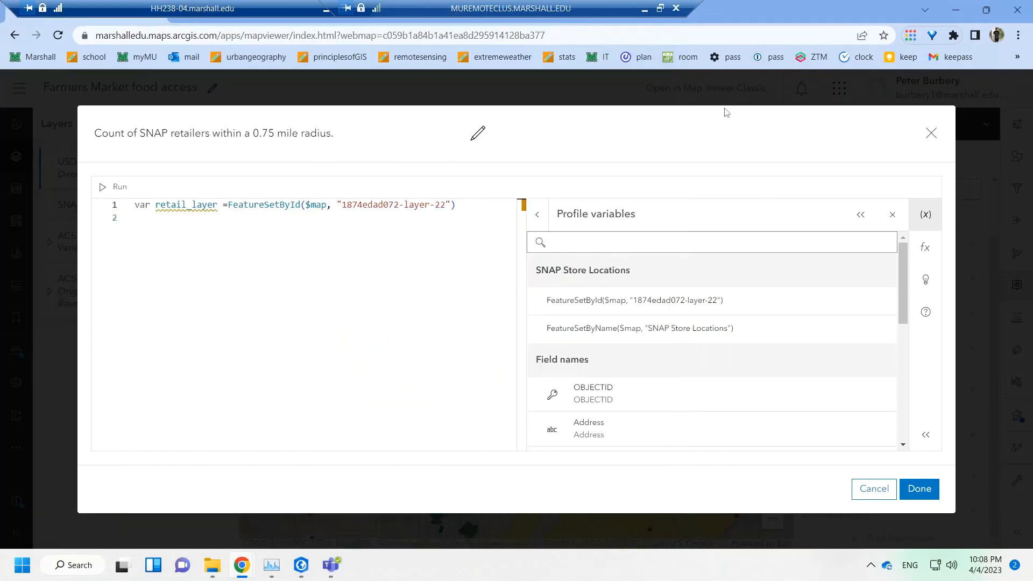
key(super+Right)
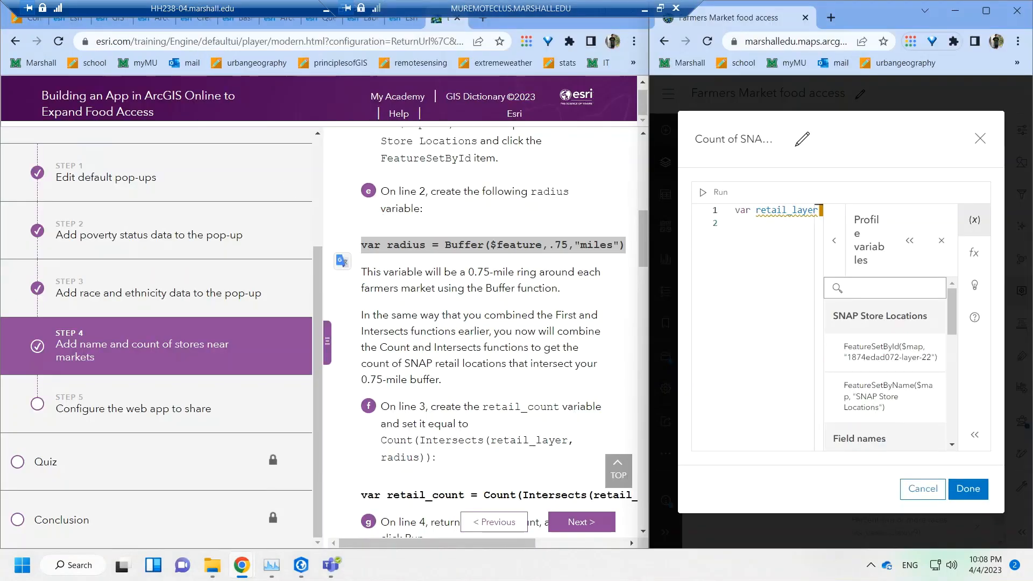
- Below the retail_layer line, add the radius variable as var radius = Buffer($feature, 0.75, "miles")
click(736, 223)
text(var radius =)
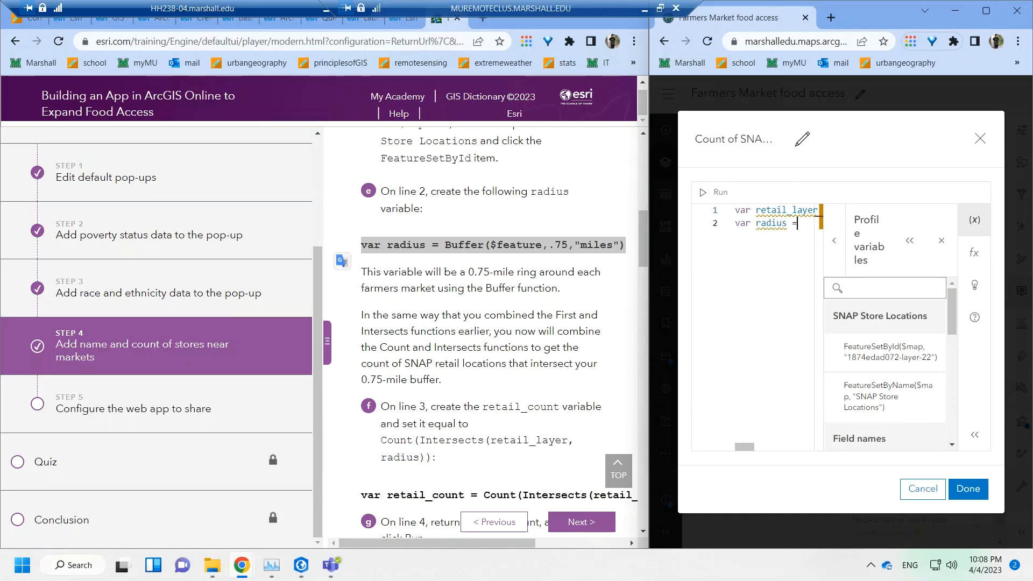
key(Return)
text(Buffer)
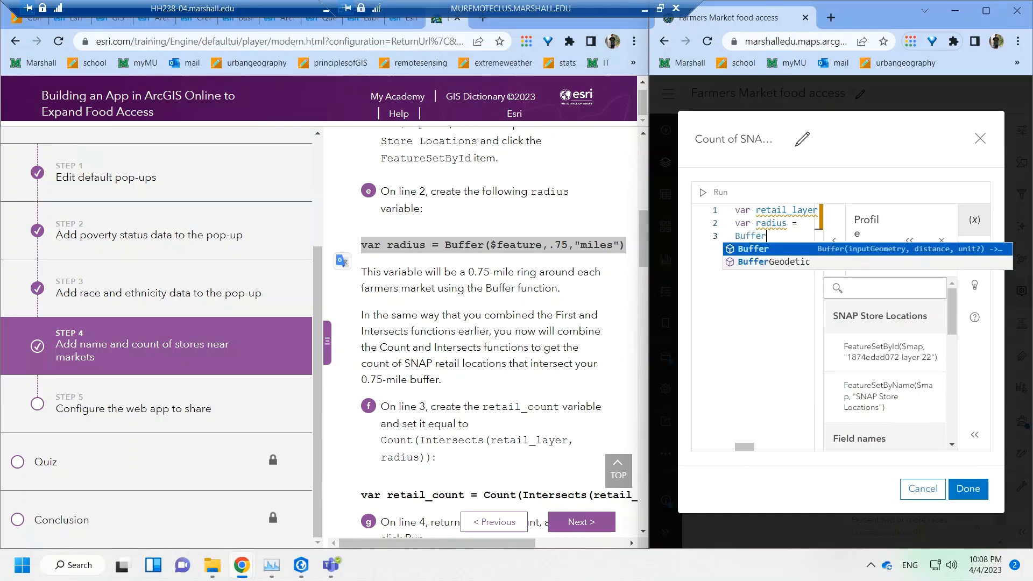
text(()$feature,)
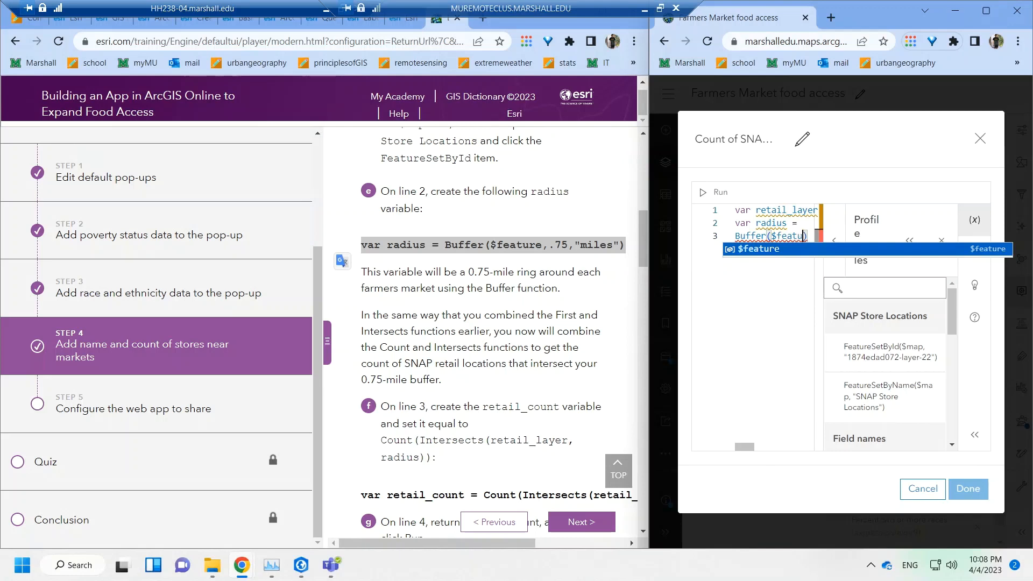
key(Return)
text(0.7)
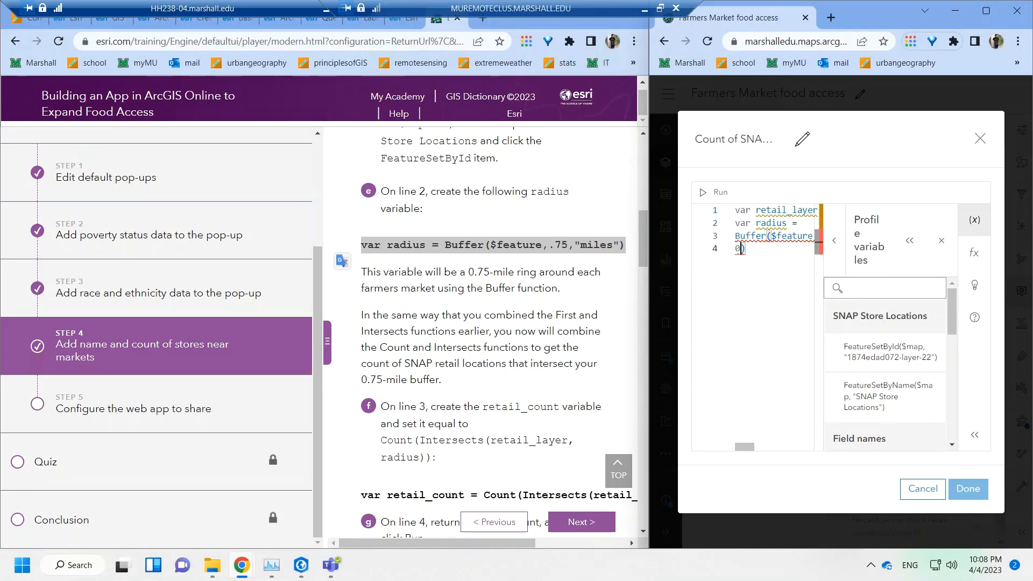
text(5, )
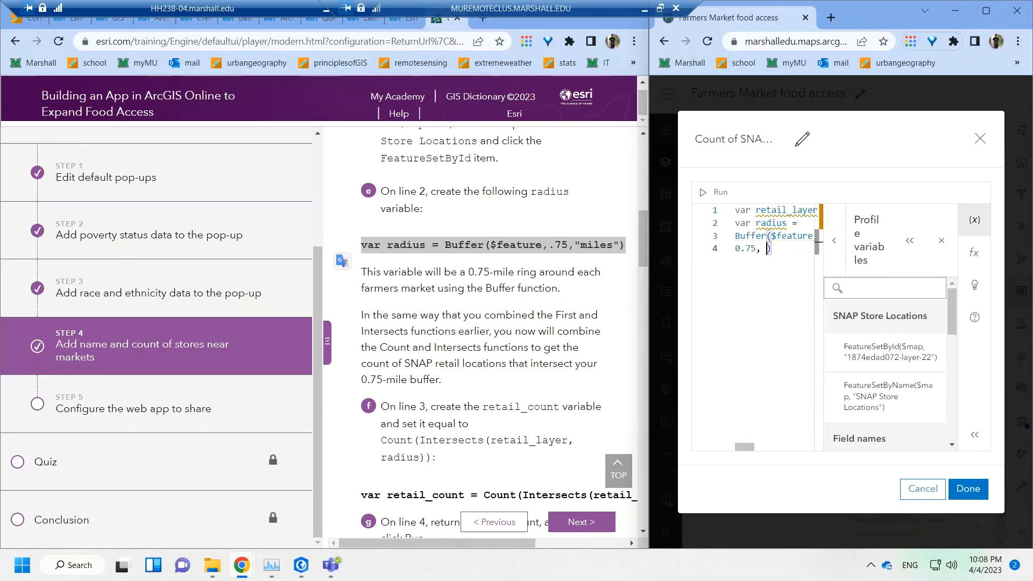
text("miles")
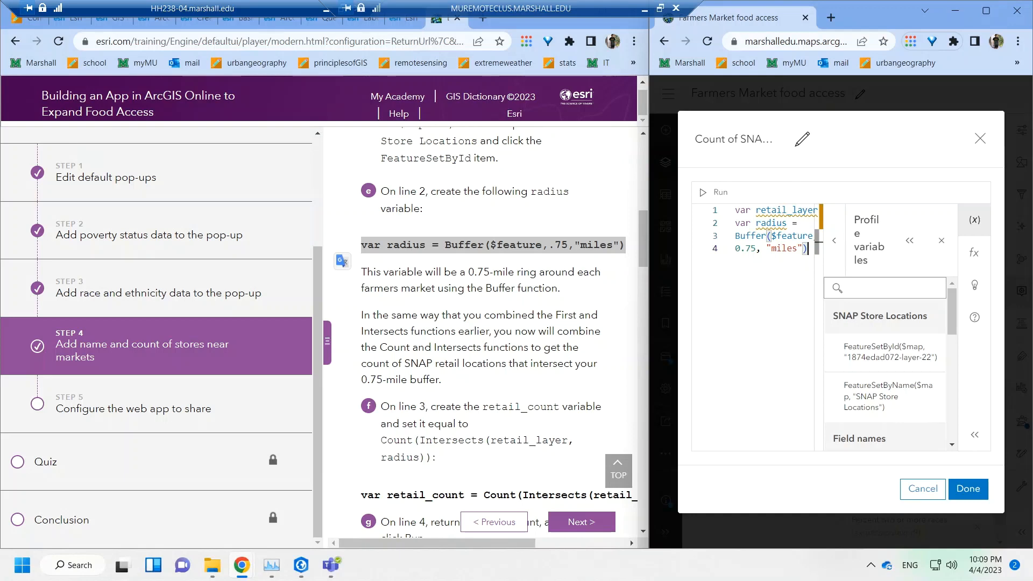
- Begin the retail_count assignment below the radius code, using Count and Intersects with retail_layer as the first argument
scroll(485, 323, down, 1)
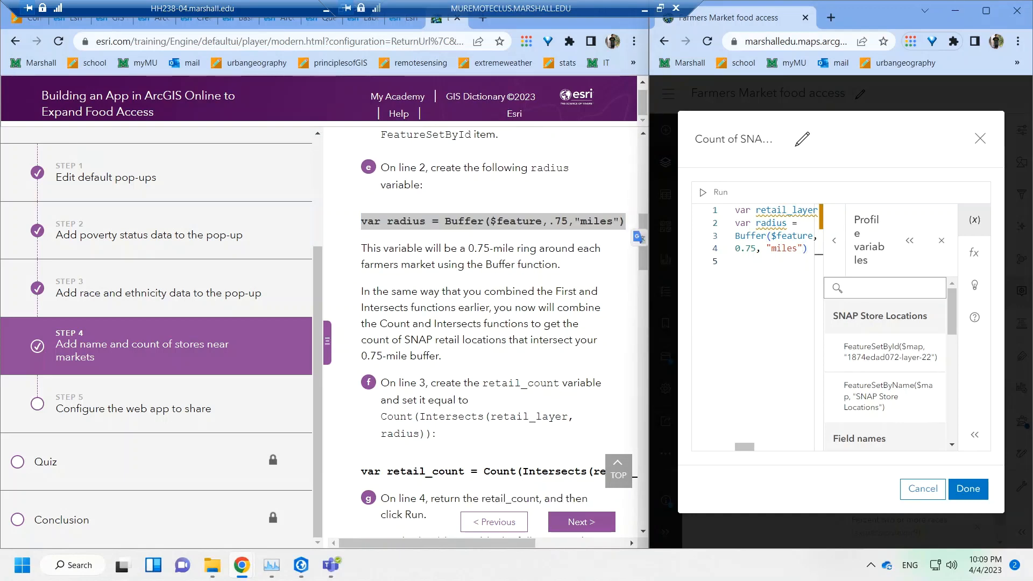
key(Return)
text(retail)
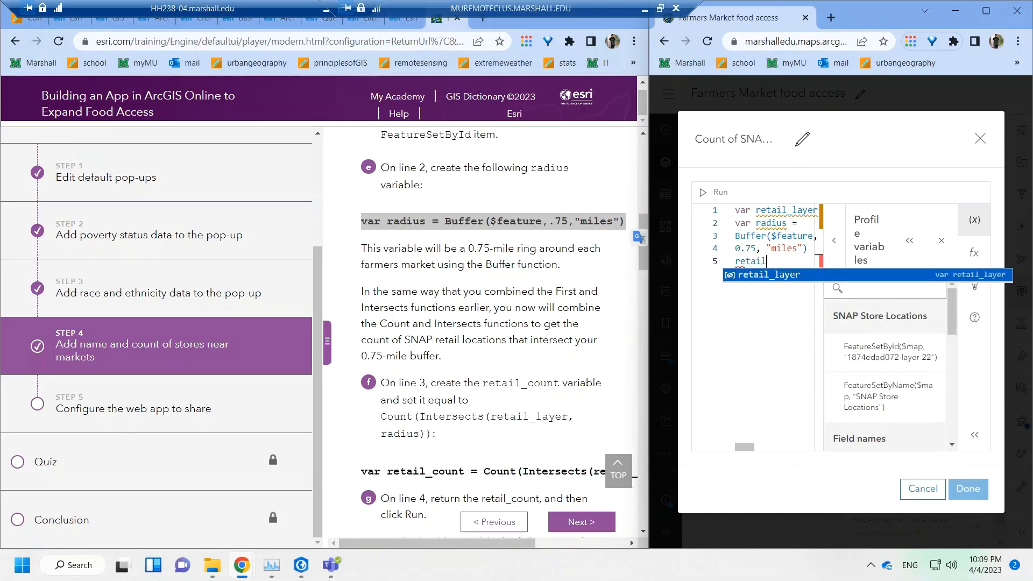
text(_count=)
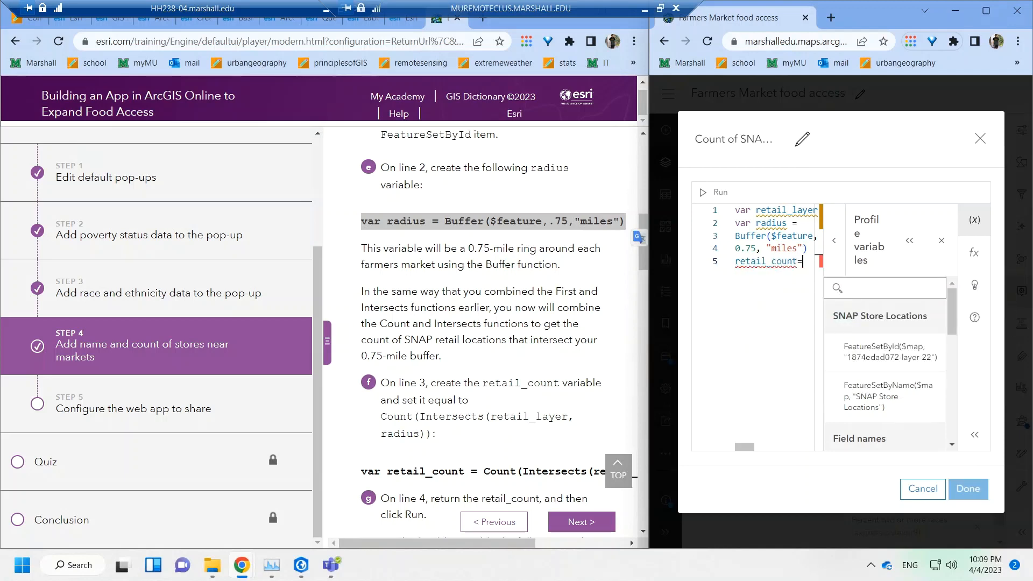
text(Count(In)
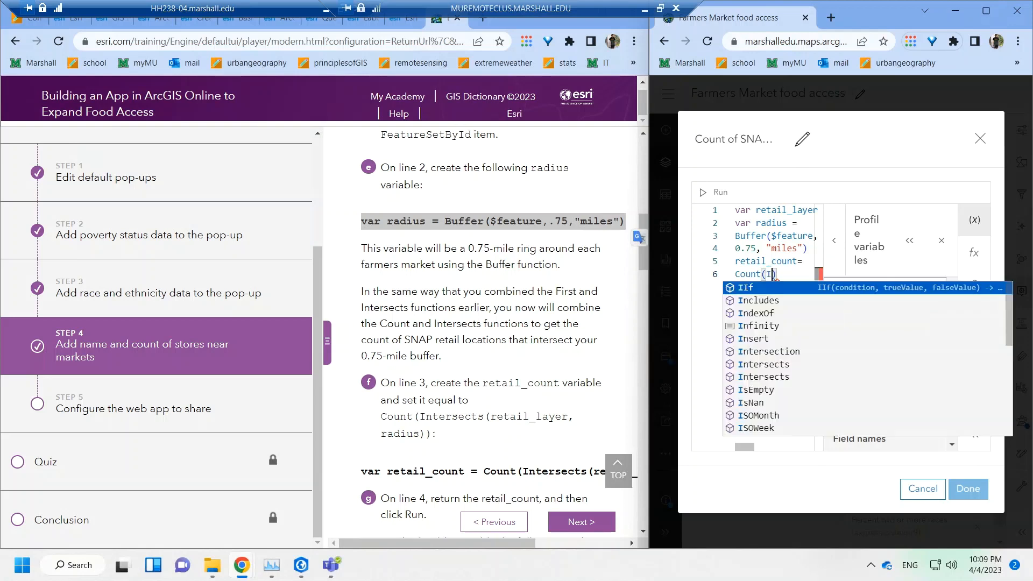
text(tersect)
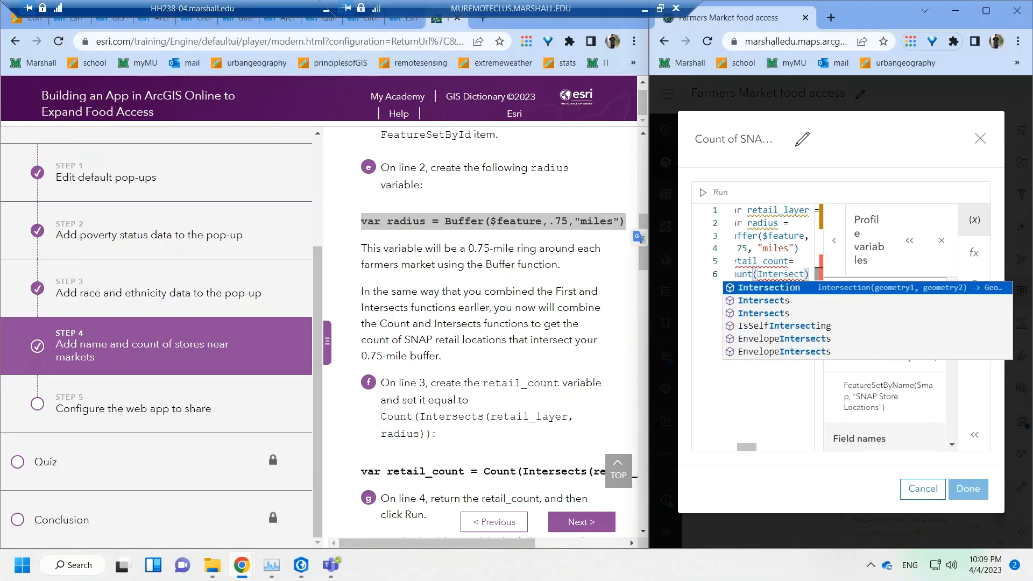
text(s(retail_layer)
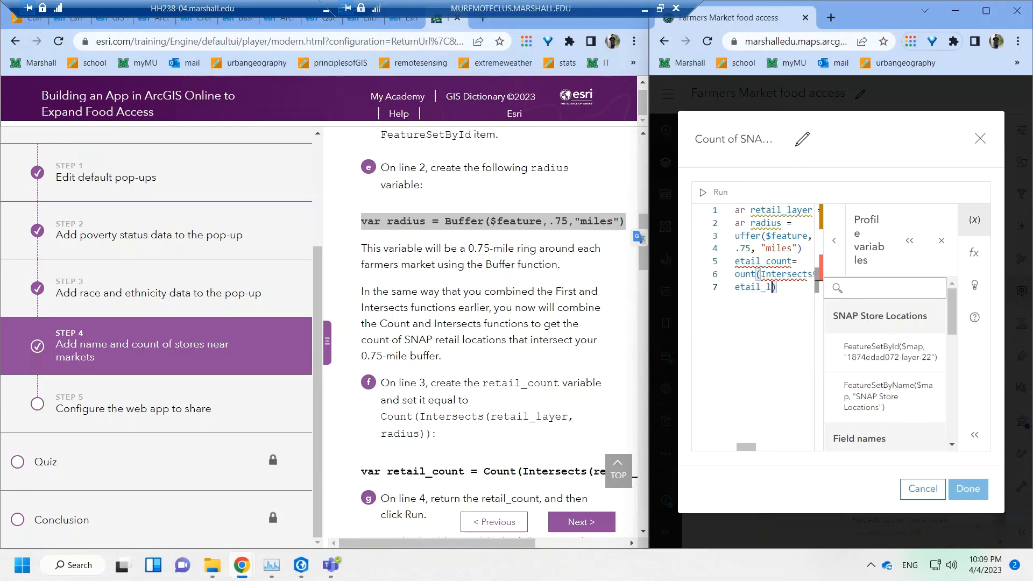
text(,)
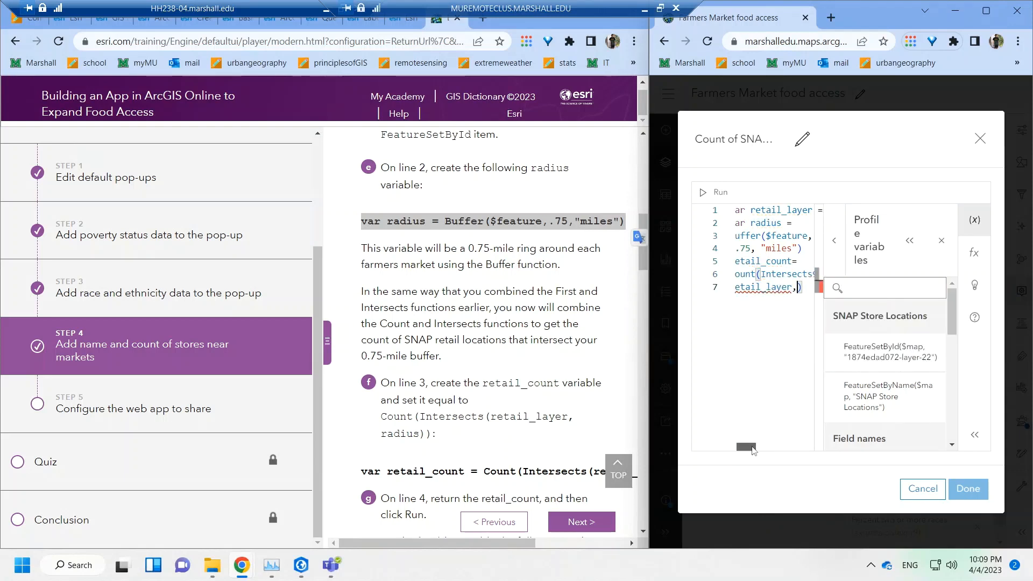
- Replace the stray 9 after Intersects with a pair of parentheses
drag(748, 447, 757, 447)
click(779, 274)
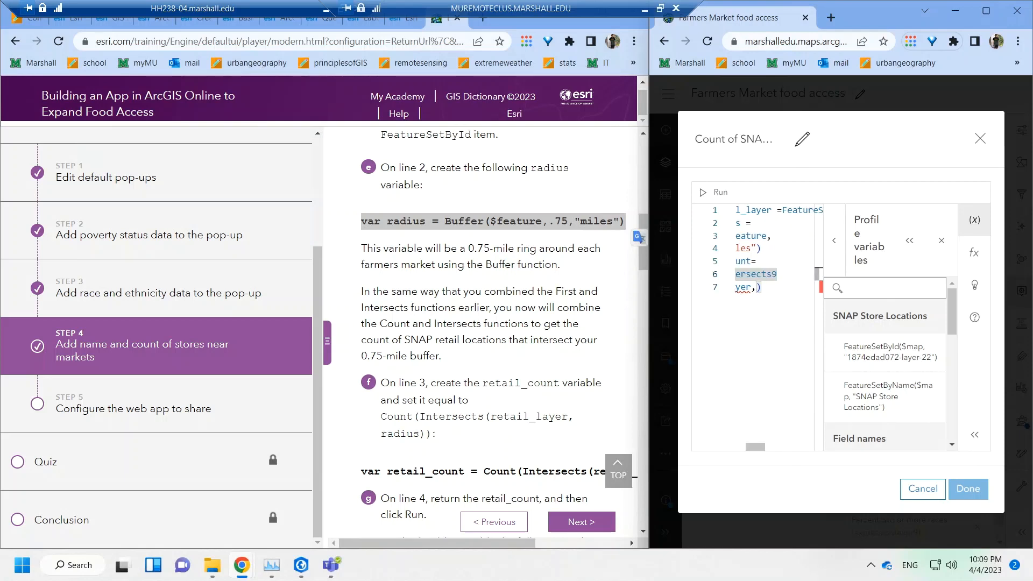
key(BackSpace)
text(()
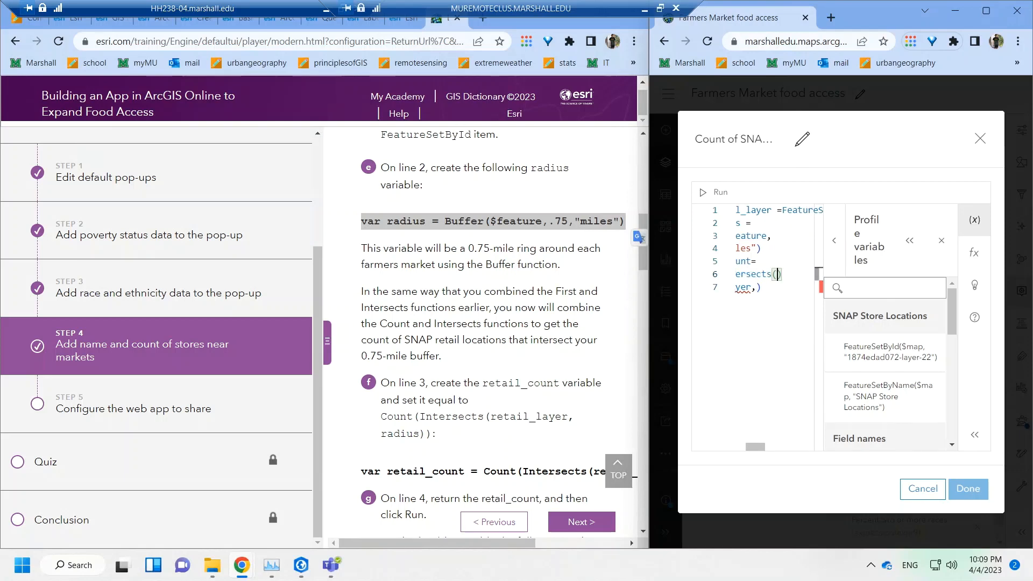
- Delete the misplaced retail_layer argument and its comma from line 7 of the expression
click(758, 287)
key(BackSpace)
key(BackSpace)
key(BackSpace)
key(BackSpace)
key(BackSpace)
key(BackSpace)
key(BackSpace)
key(BackSpace)
key(BackSpace)
key(BackSpace)
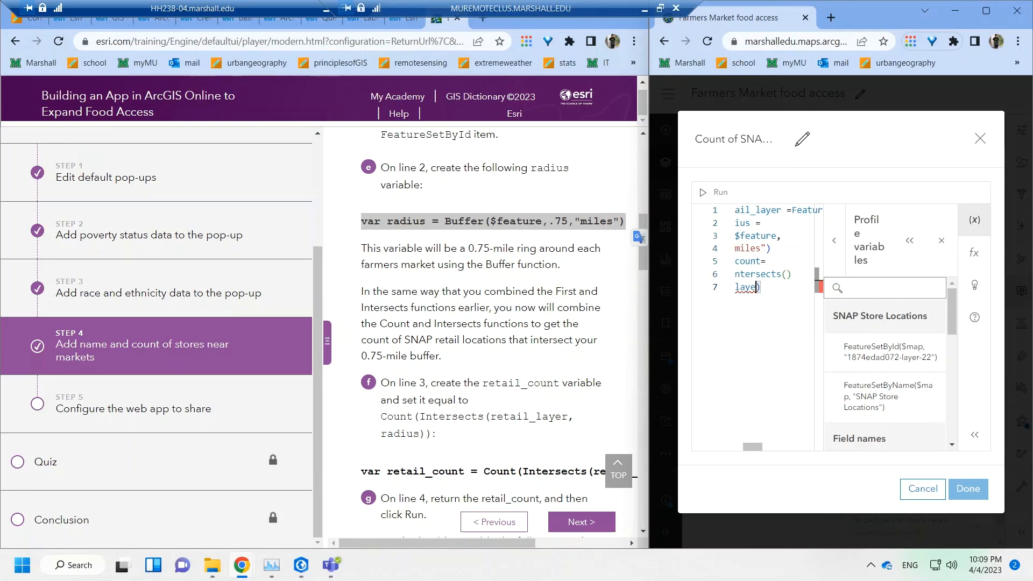
key(BackSpace)
key(BackSpace)
key(BackSpace)
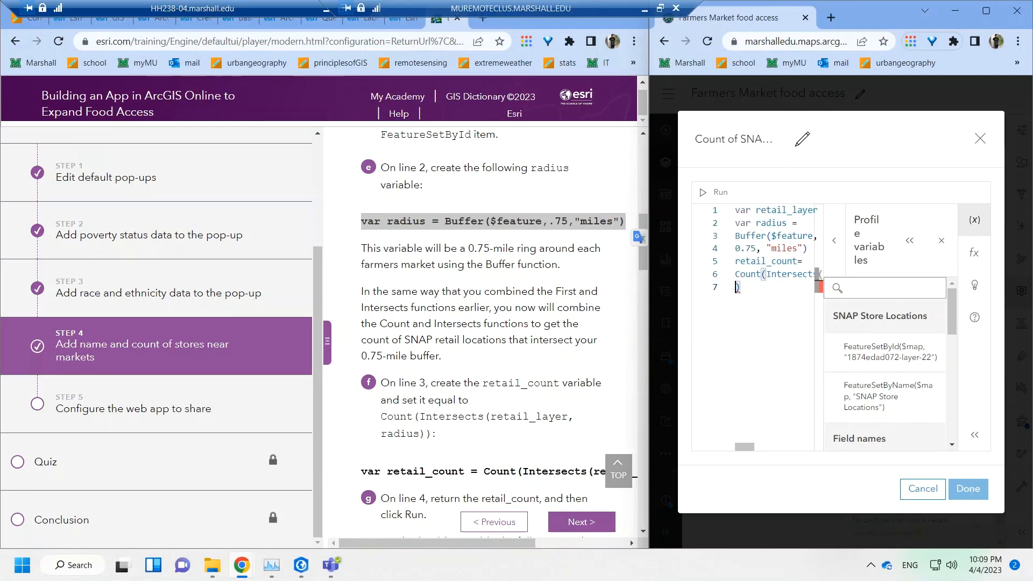
key(BackSpace)
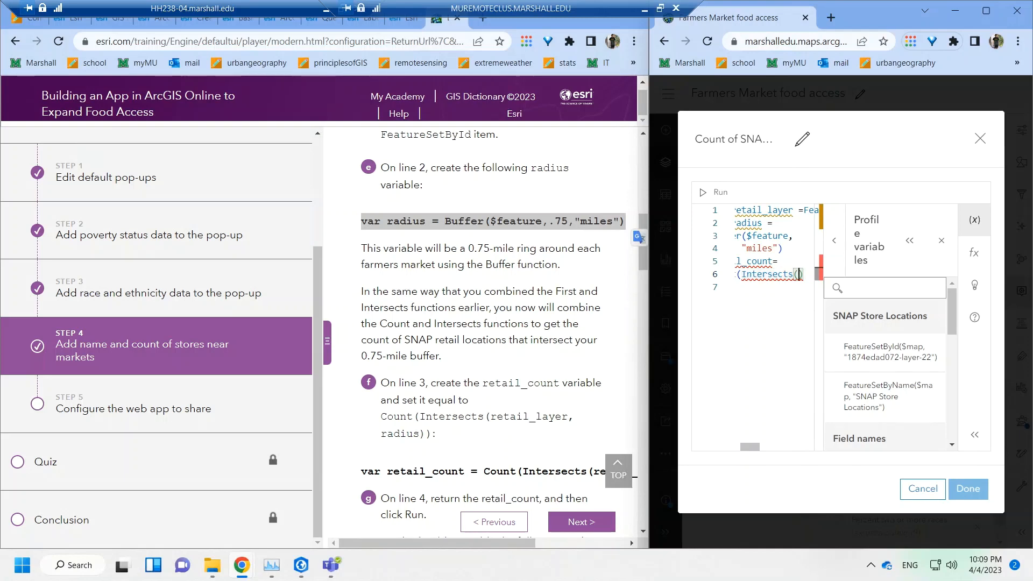
- Enter retail_layer,radius as the arguments inside the Intersects parentheses
text(retail)
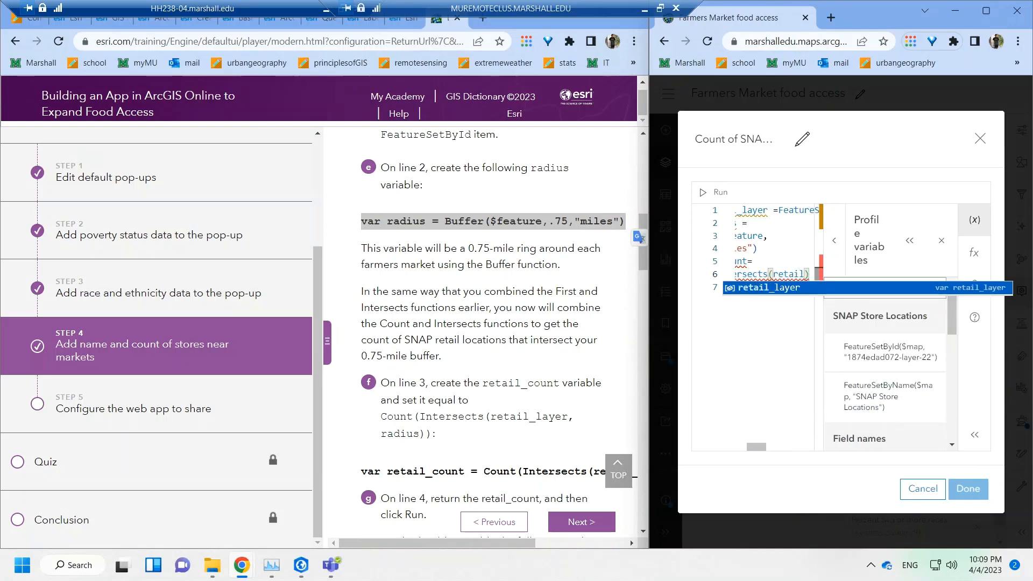
text(_layer)
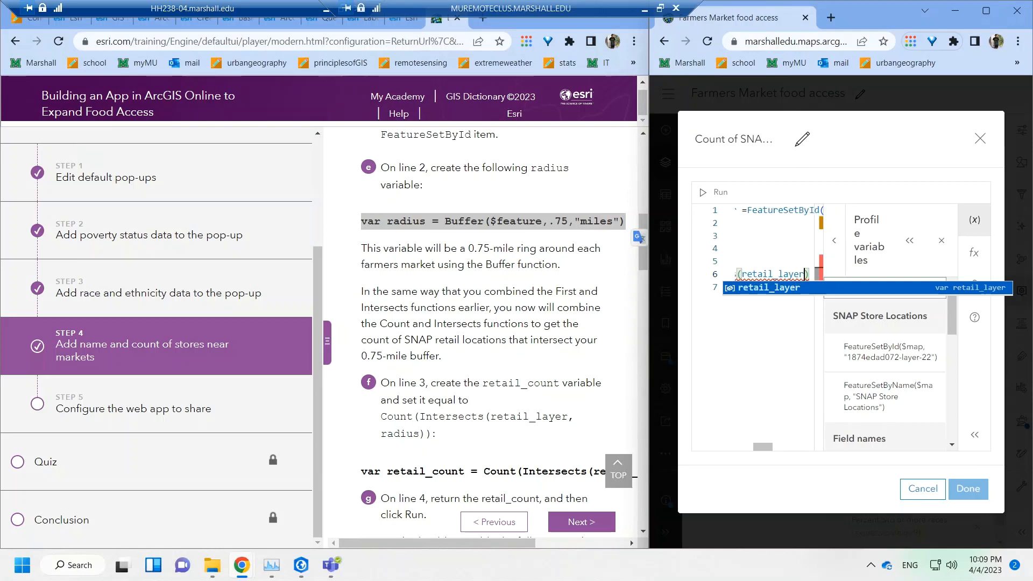
text(,radius)
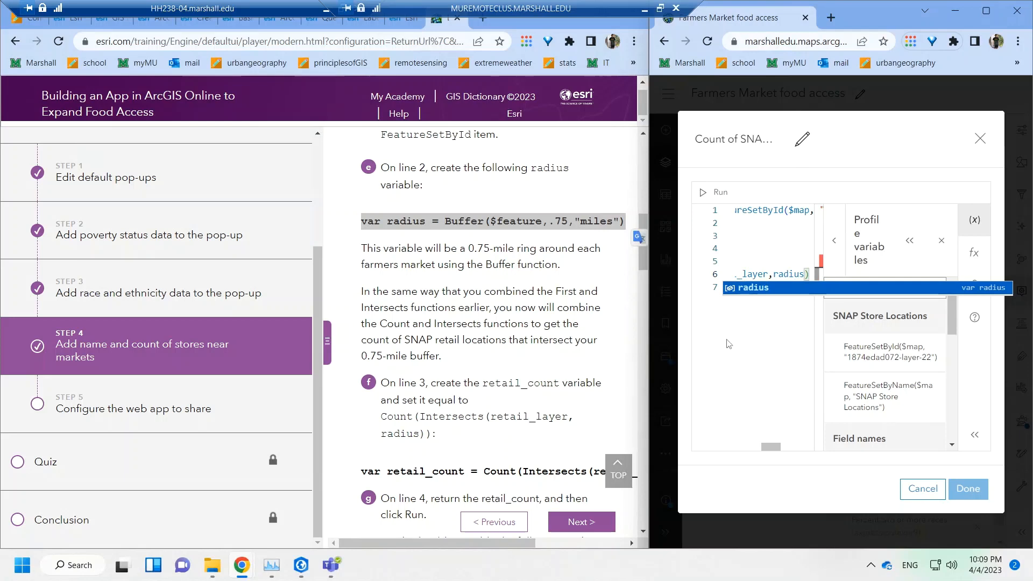
click(739, 340)
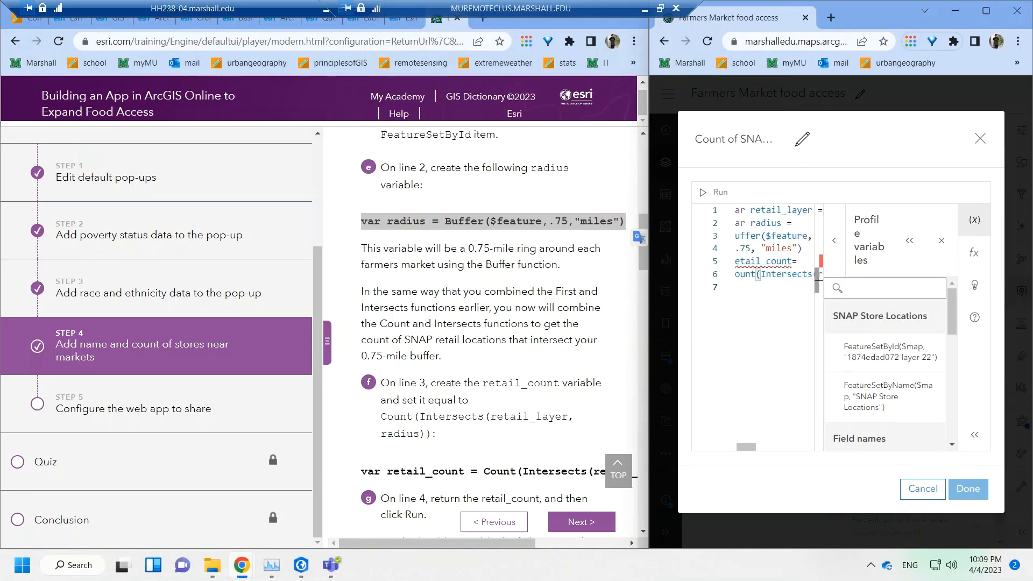
scroll(709, 340, right, 2)
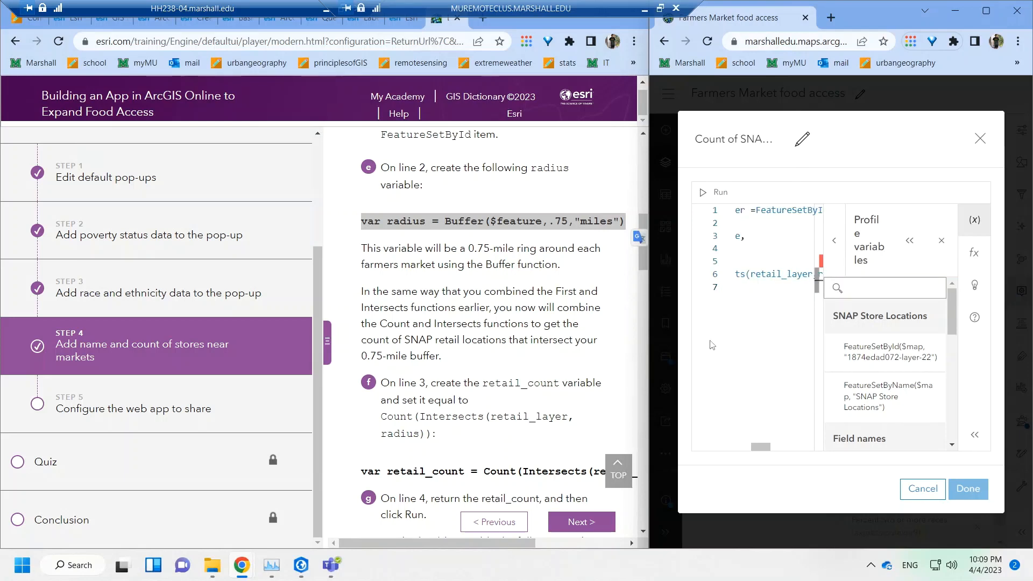
drag(762, 446, 772, 445)
- Resize the two side-by-side windows to give the expression editor more width, and collapse the lesson's step outline
drag(647, 264, 44, 220)
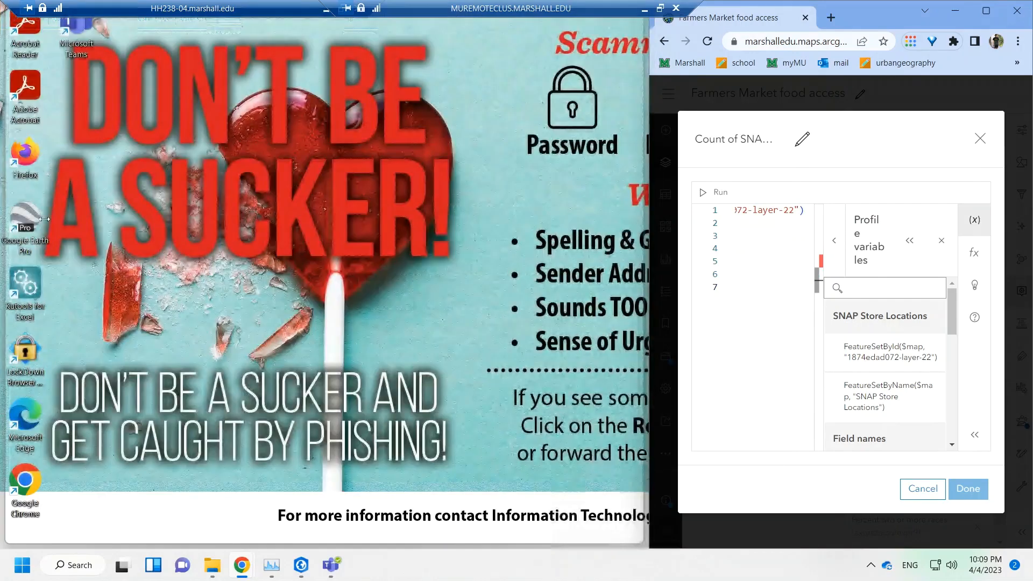
drag(316, 478, 1, 386)
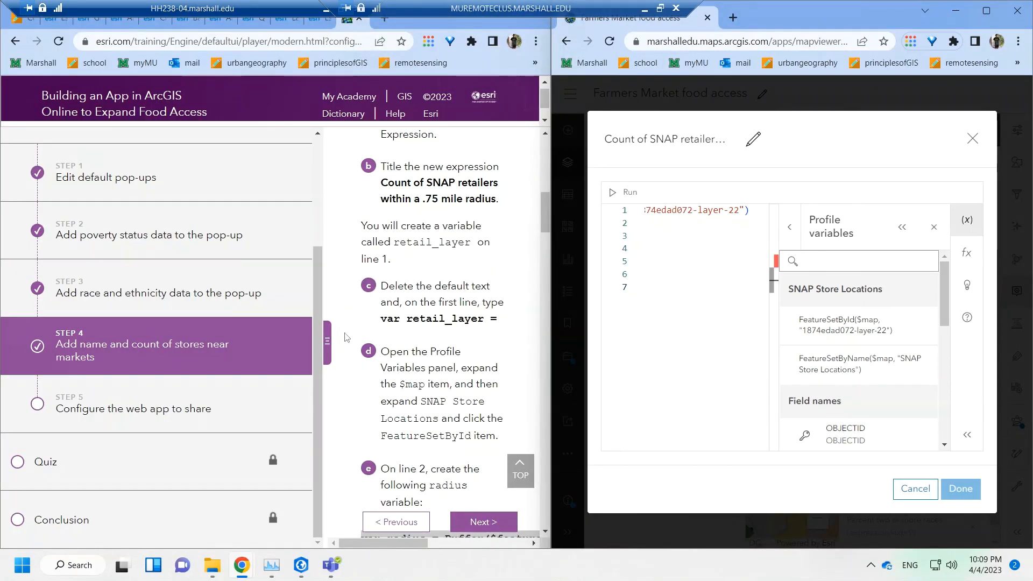
click(329, 344)
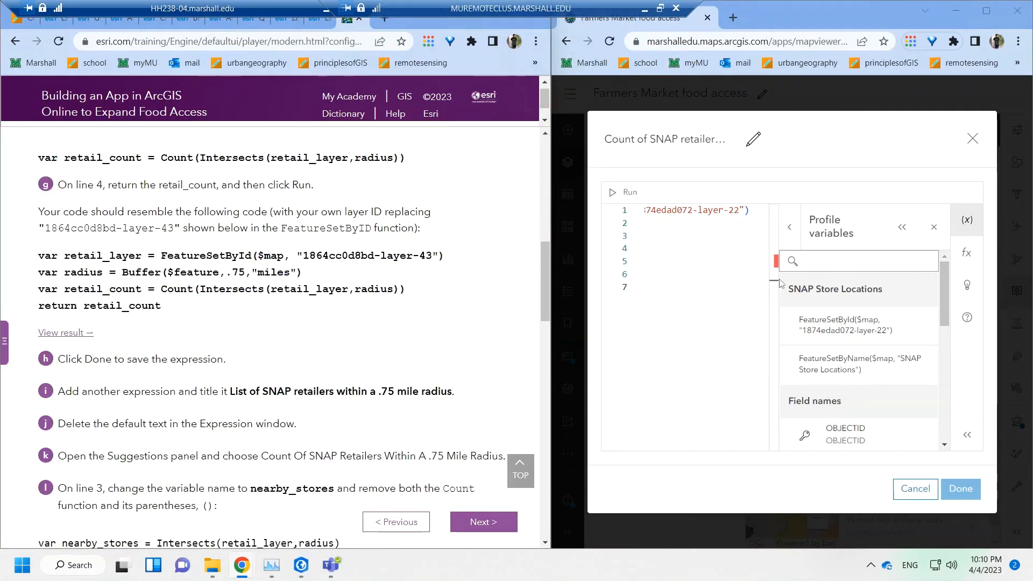
- Close the Profile variables list and join the closing parenthesis on line 7 to the end of the Count line
click(710, 235)
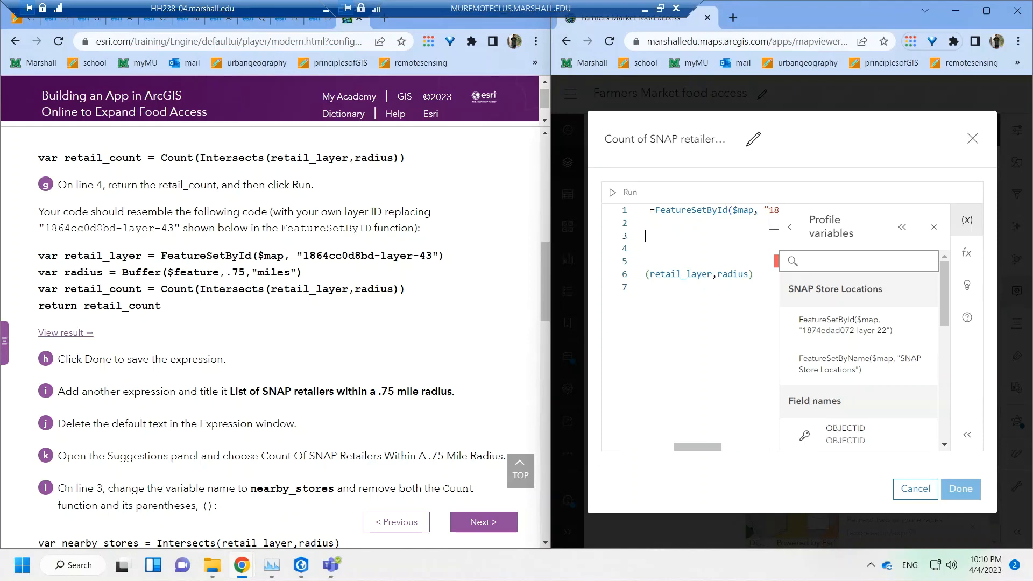
click(934, 227)
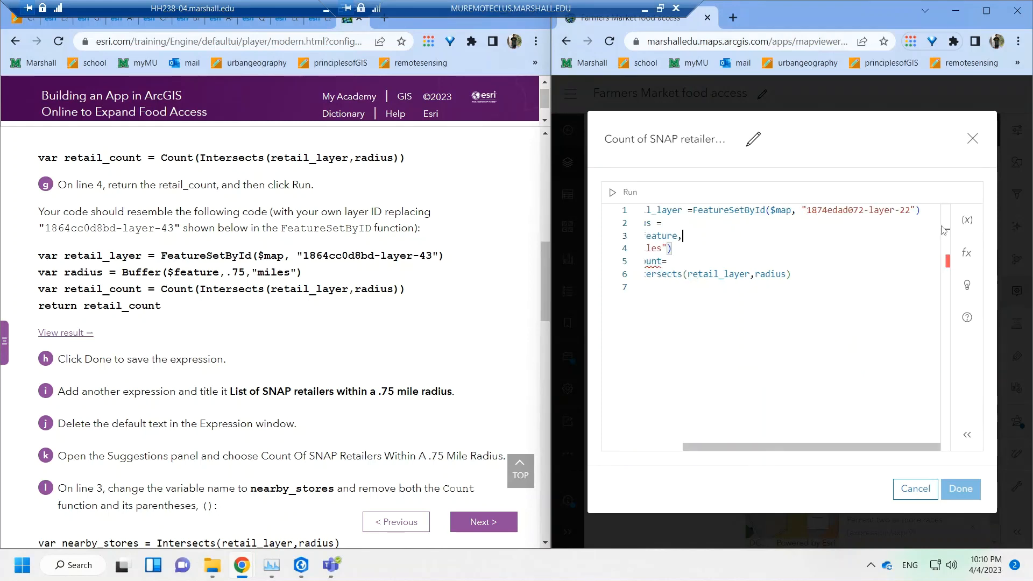
drag(722, 447, 684, 448)
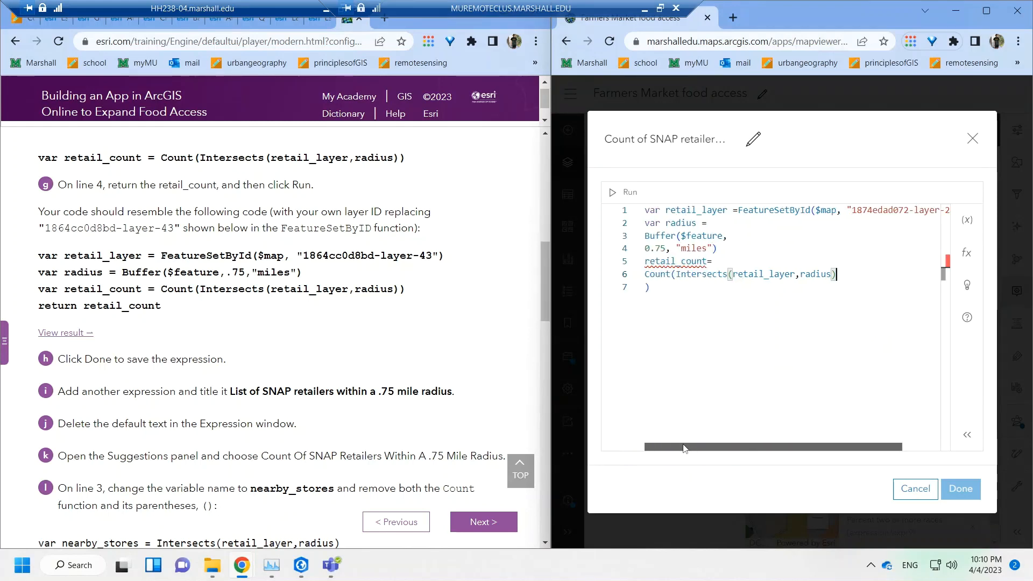
key(Delete)
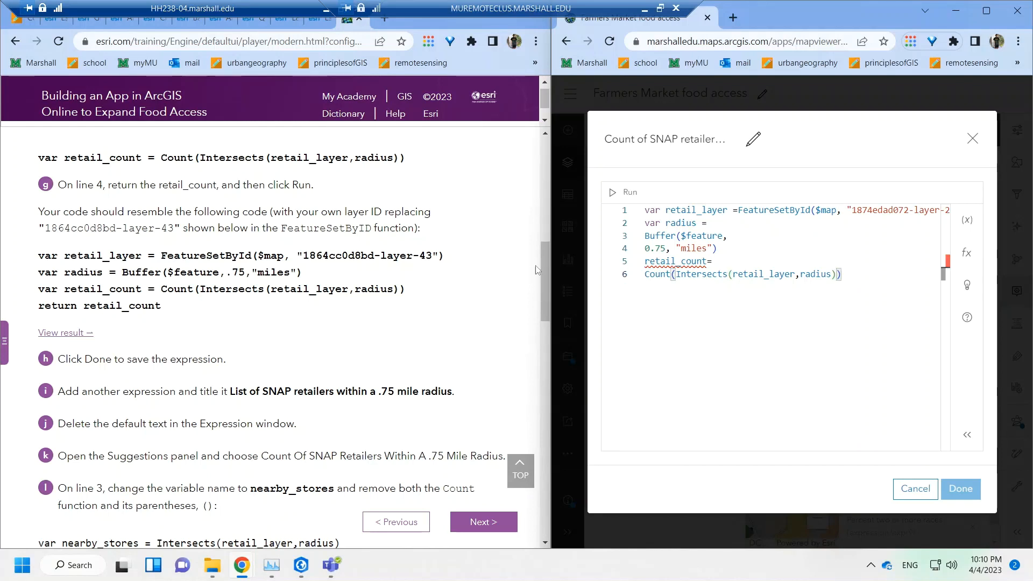
- Add a final line reading return retail_count below the Count statement in the expression
drag(546, 264, 546, 259)
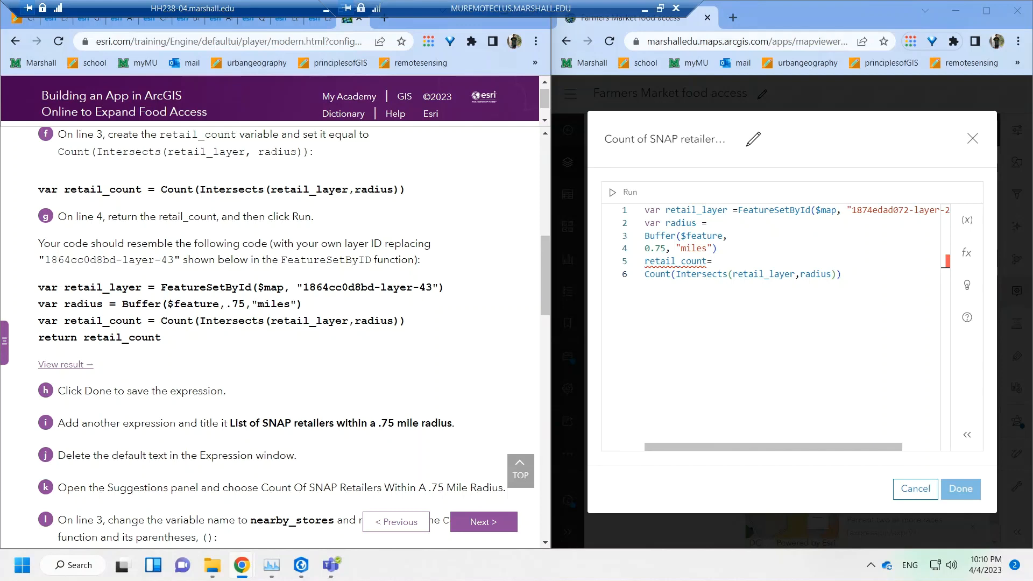
click(842, 274)
key(Return)
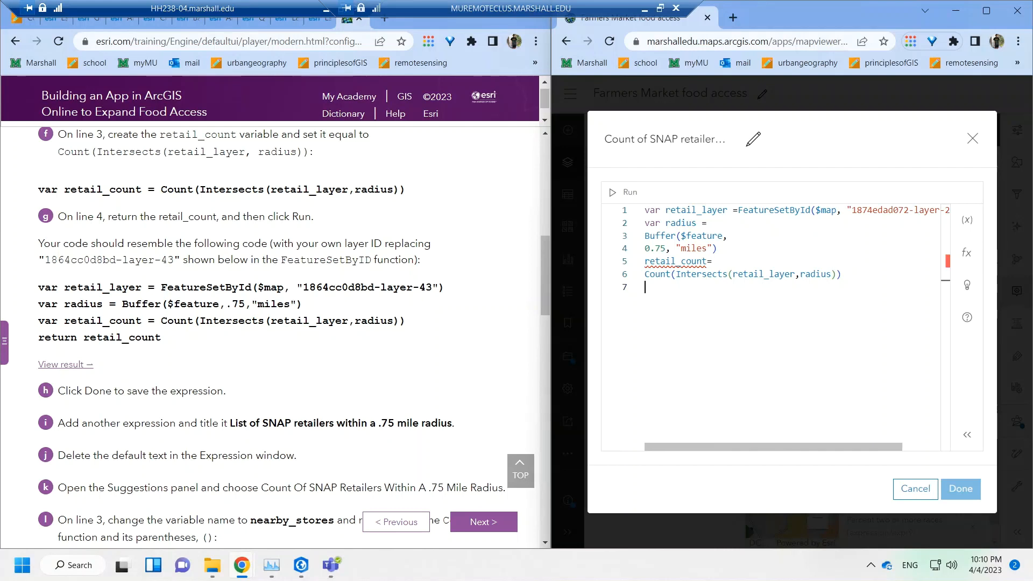
text(return r)
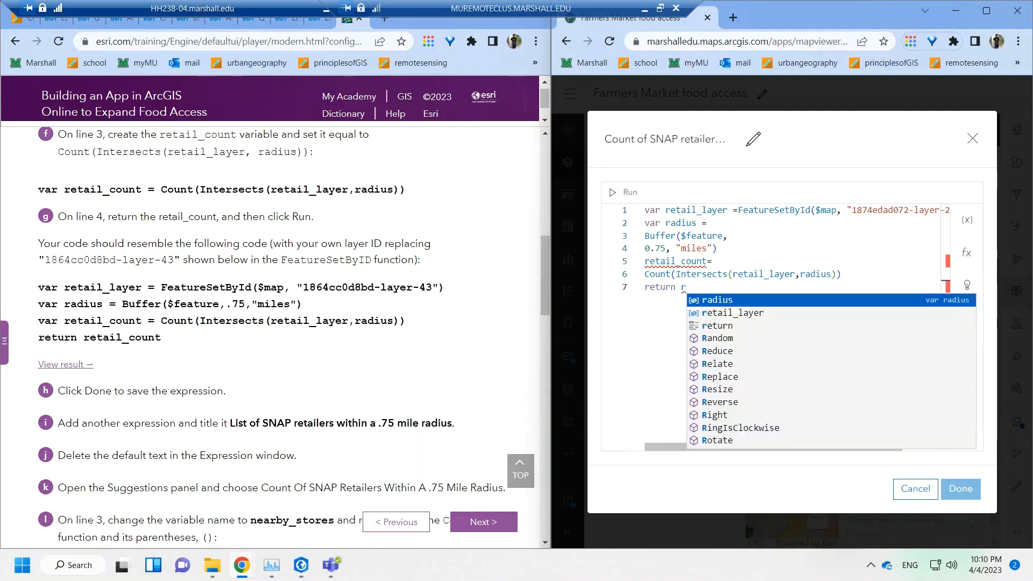
text(etail)
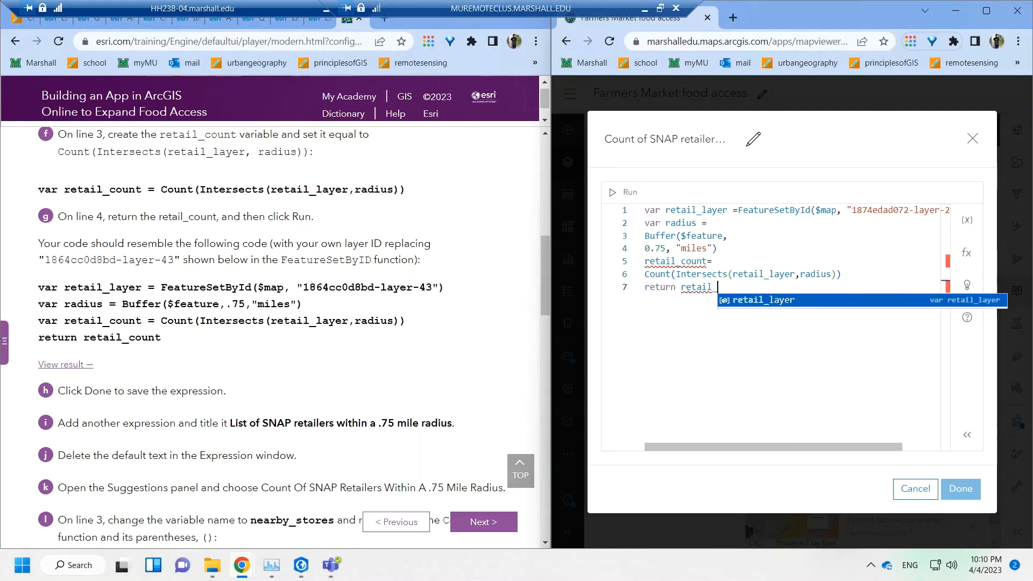
text(_count)
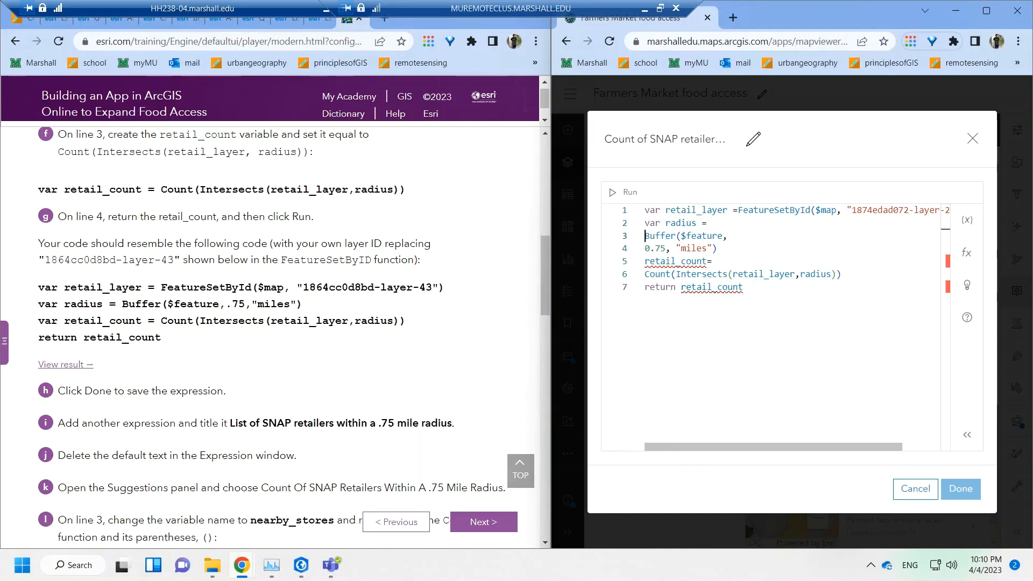
- Join the split radius and retail_count statements so each occupies a single line, and run the expression
double_click(647, 236)
key(BackSpace)
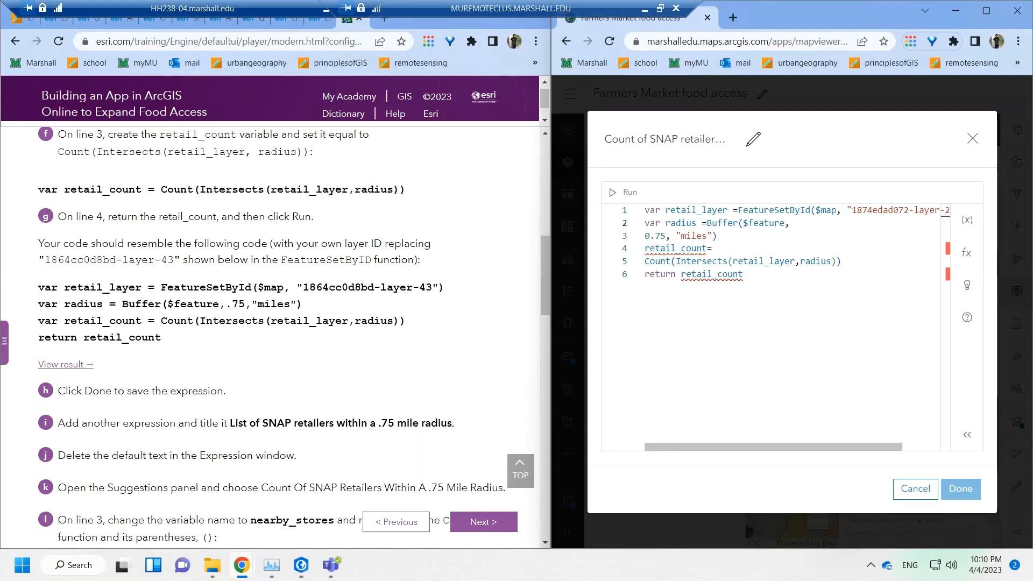
click(645, 237)
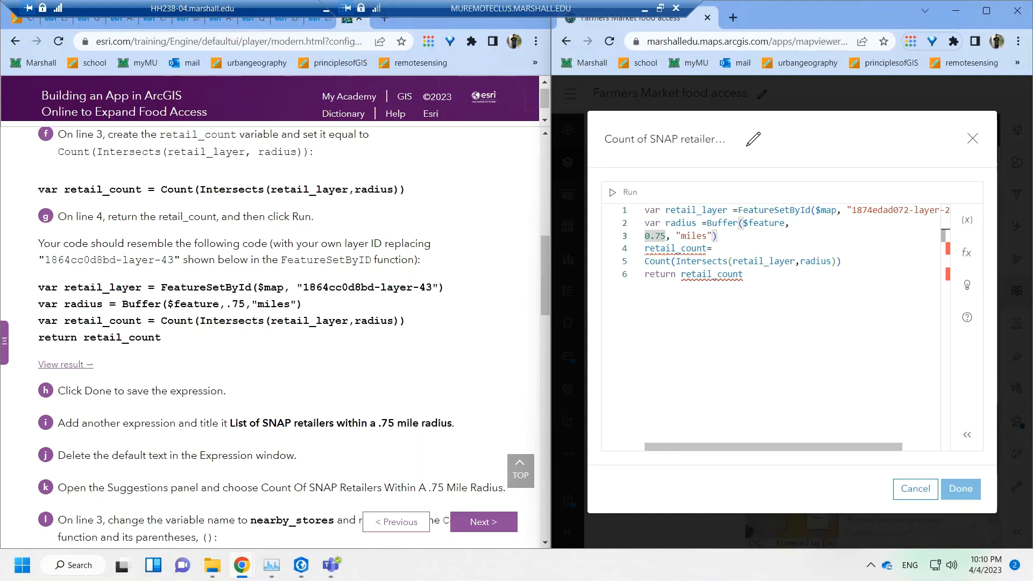
key(BackSpace)
click(646, 248)
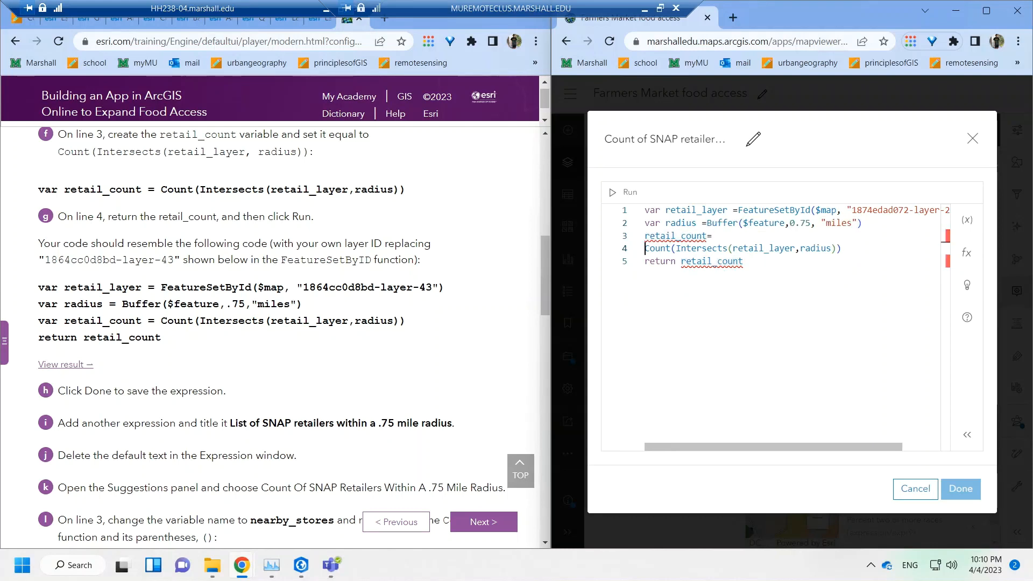
key(BackSpace)
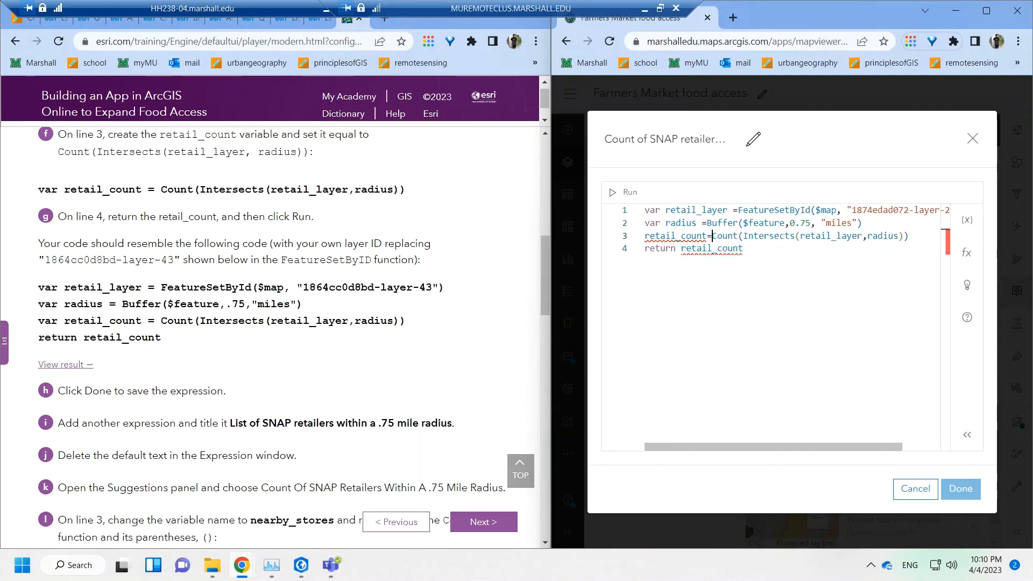
click(626, 193)
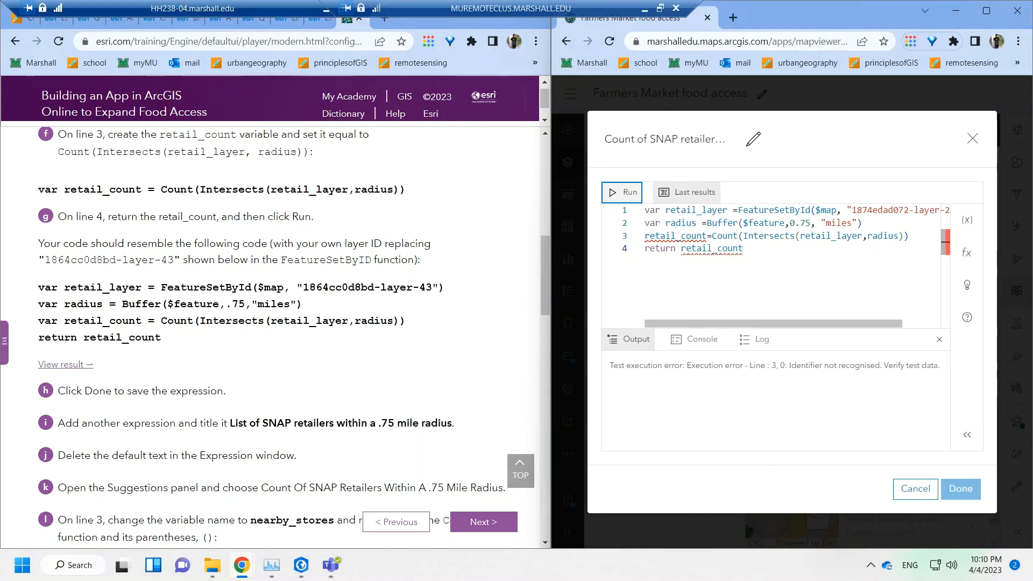
- Put a space on each side of the equals sign in the retail_count line
click(703, 236)
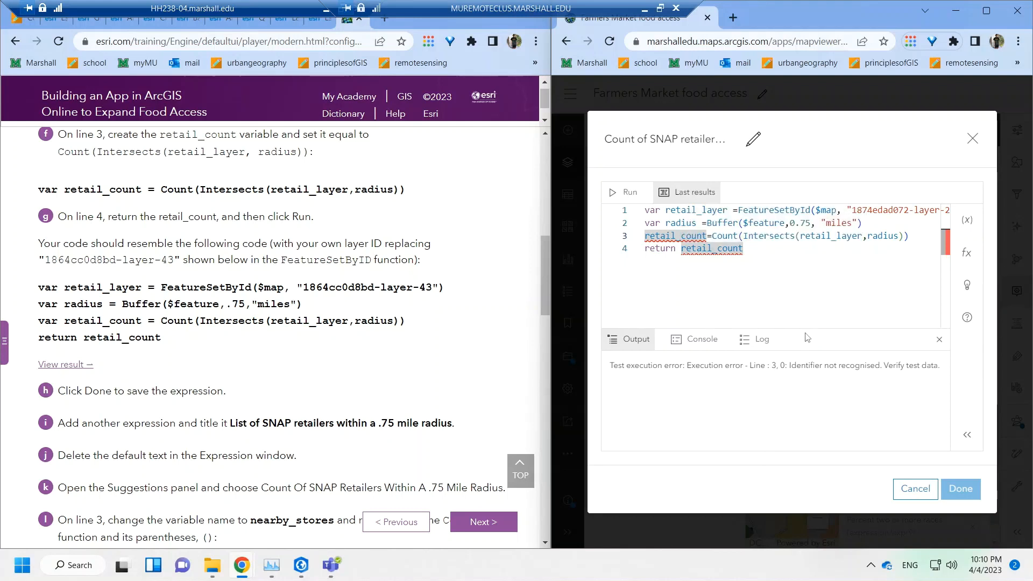
mouse_move(761, 325)
mouse_down()
mouse_move(777, 326)
mouse_move(761, 329)
mouse_up()
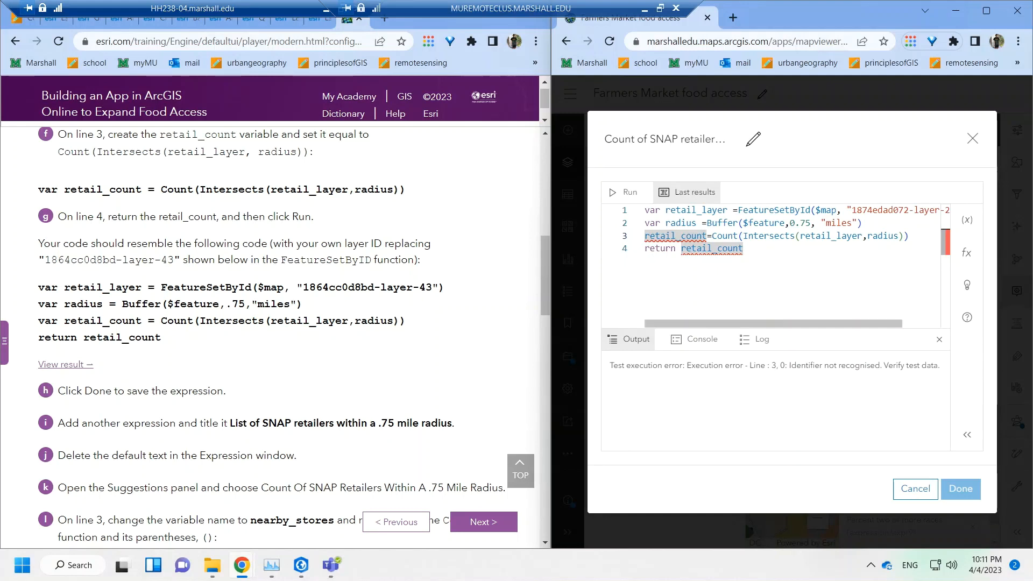
click(712, 236)
click(707, 235)
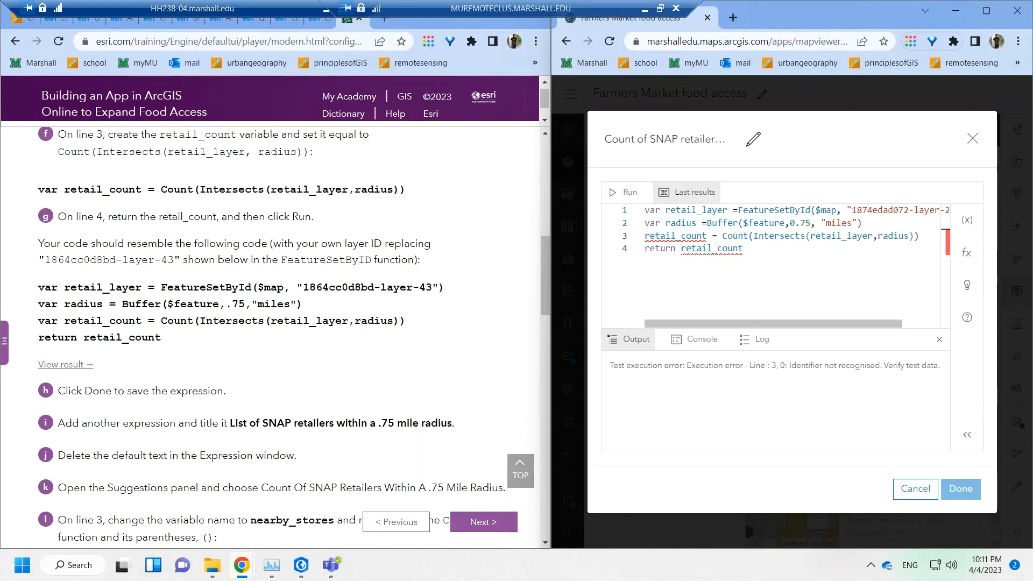
- Check the line endings against the lesson code, add a space before Buffer on line 2, and rerun the expression
drag(797, 324, 887, 324)
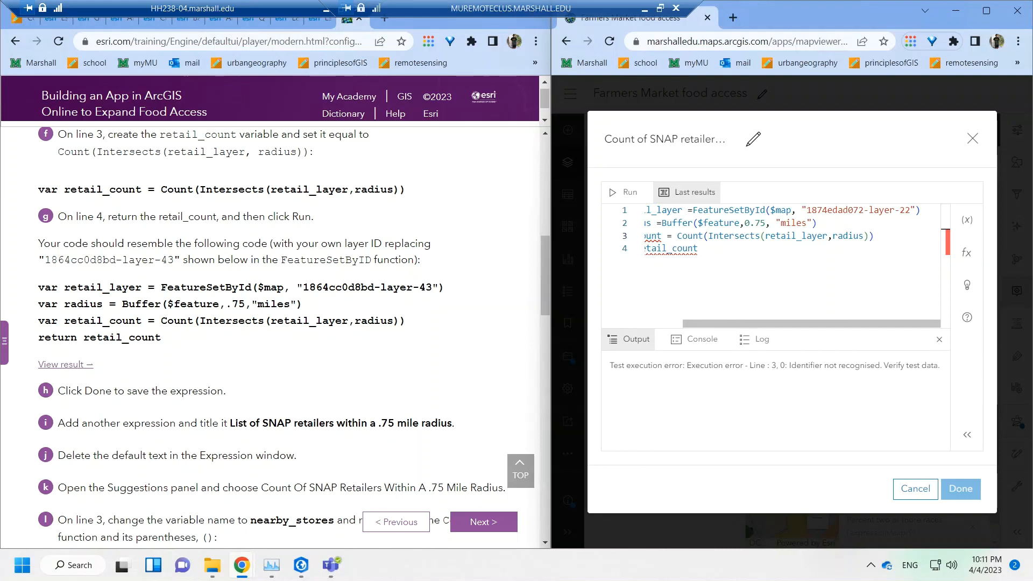
click(918, 210)
click(874, 236)
click(698, 249)
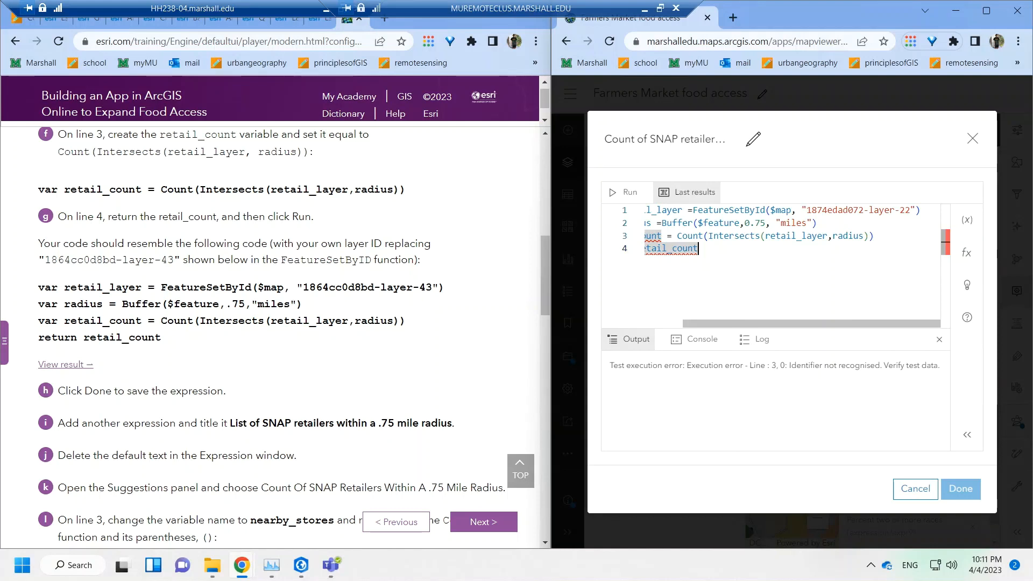
click(817, 223)
click(662, 223)
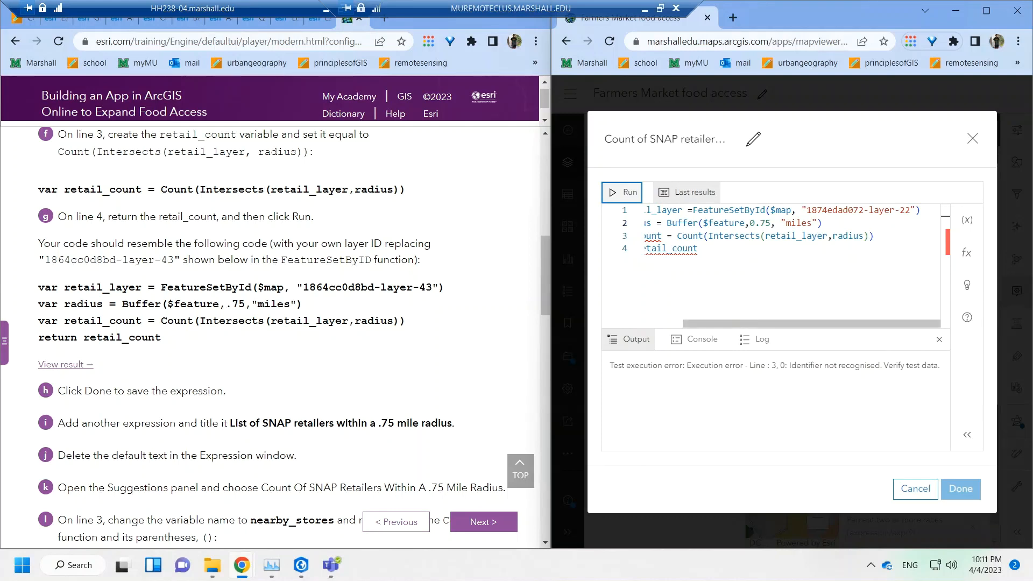
- Add a space before FeatureSetById on line 1 and test the expression again
click(692, 211)
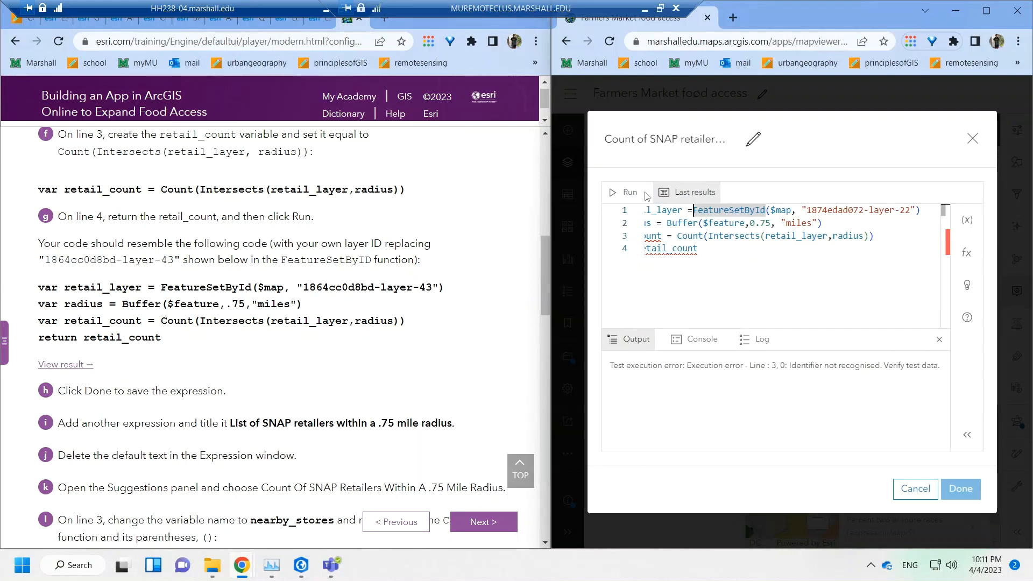
click(627, 196)
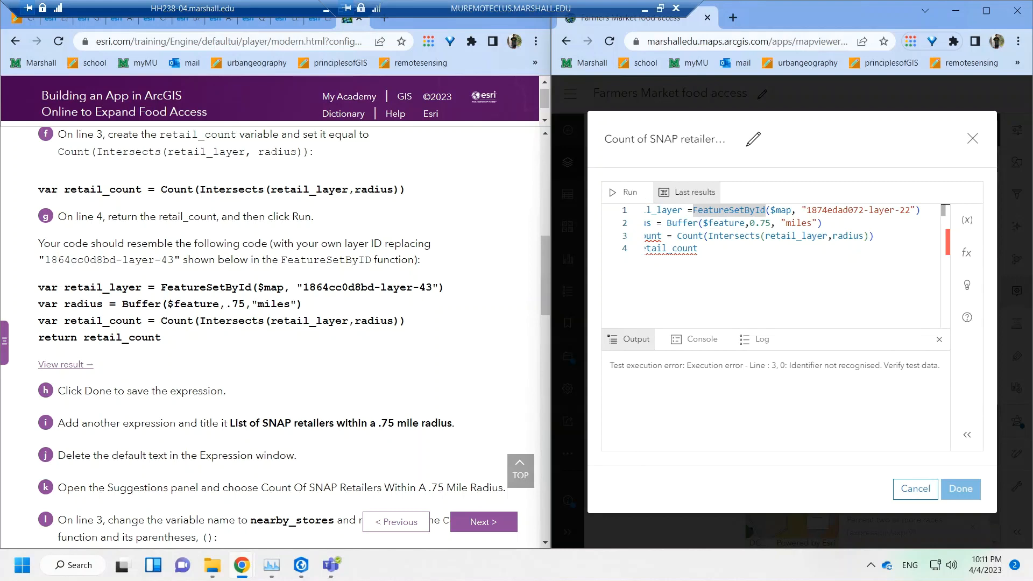
click(693, 211)
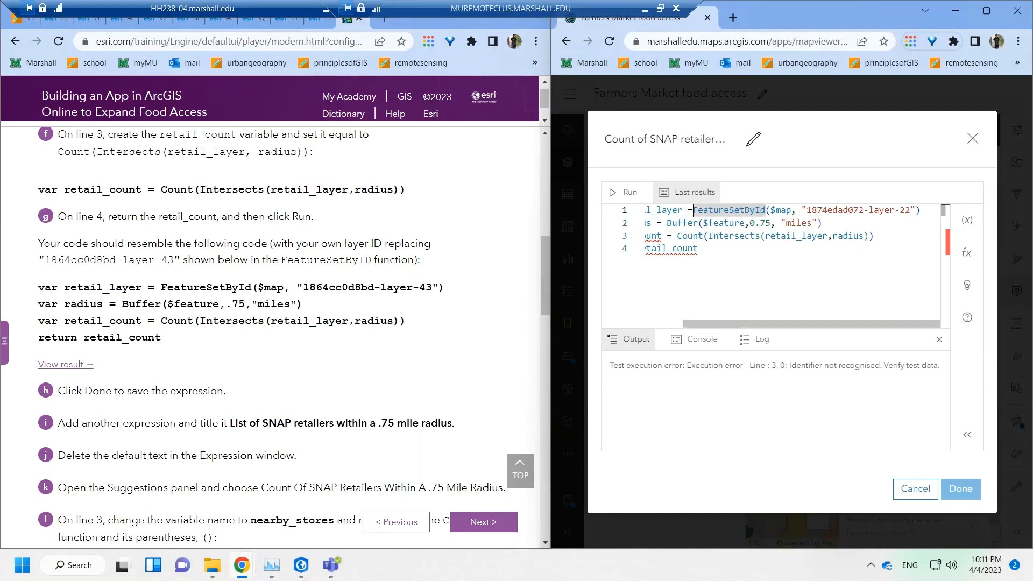
click(638, 198)
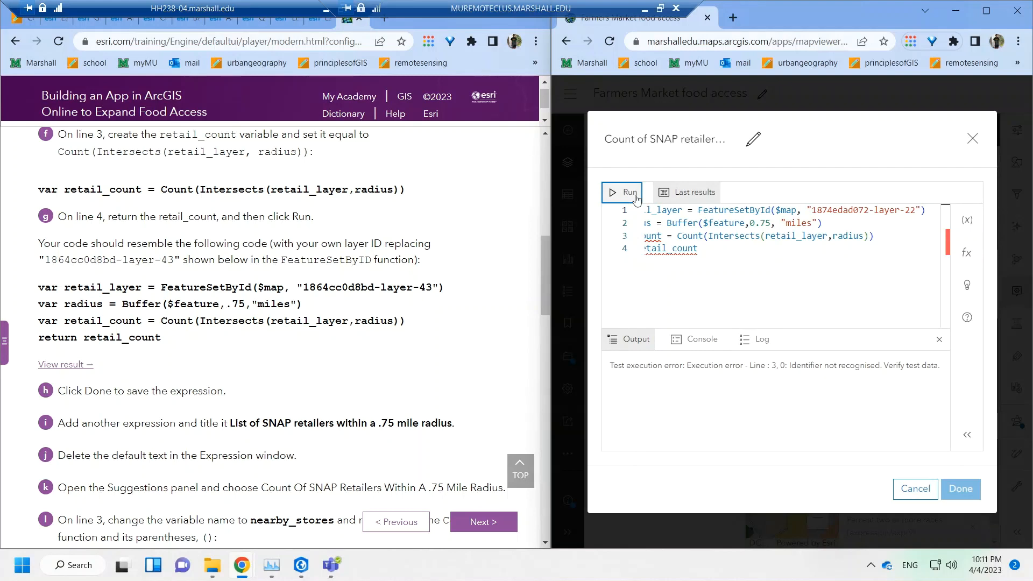
- Declare retail_count as a variable by adding var in front of it in the Count statement
drag(698, 249, 644, 236)
click(676, 236)
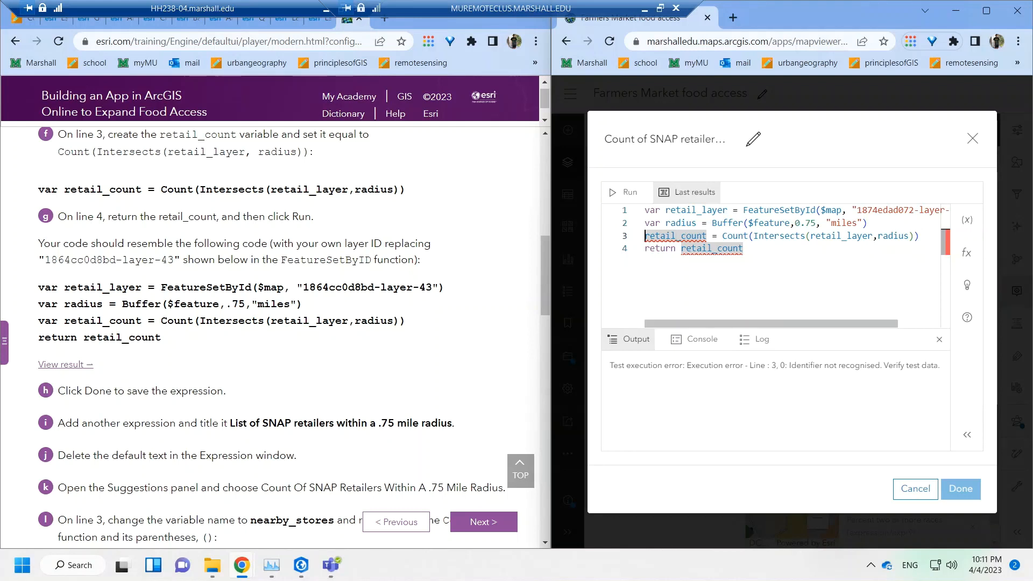
click(645, 236)
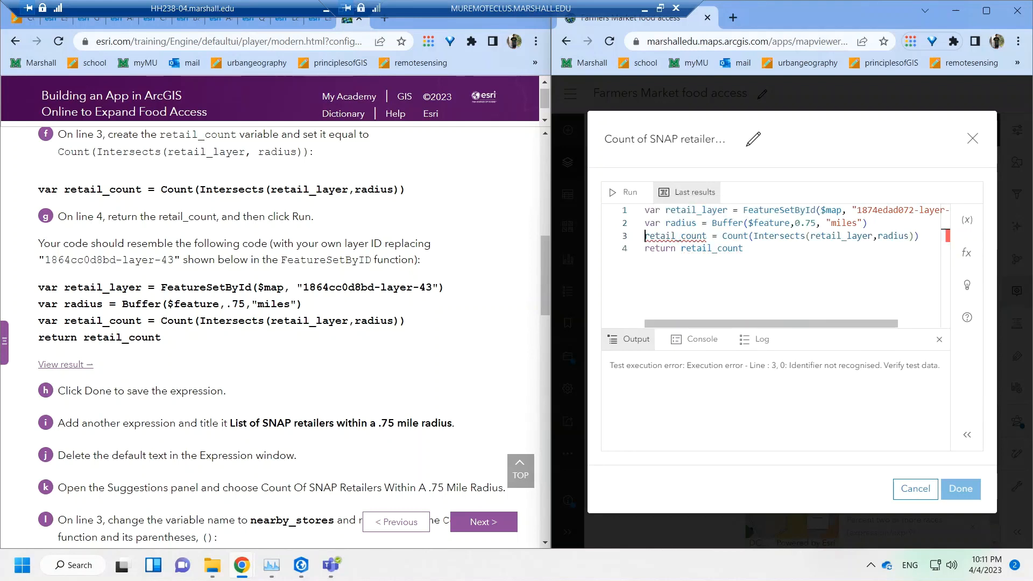
key(Return)
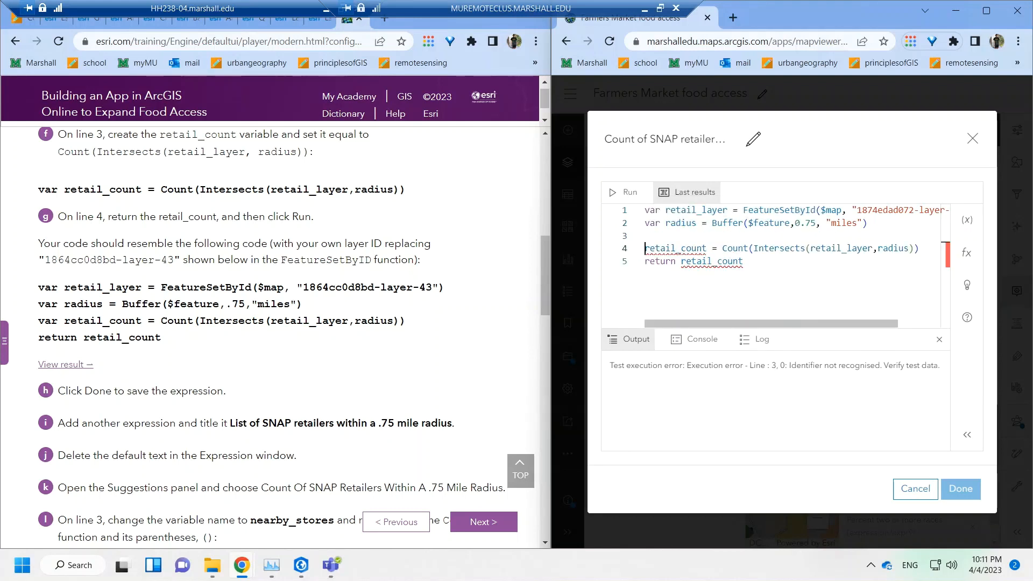
click(682, 248)
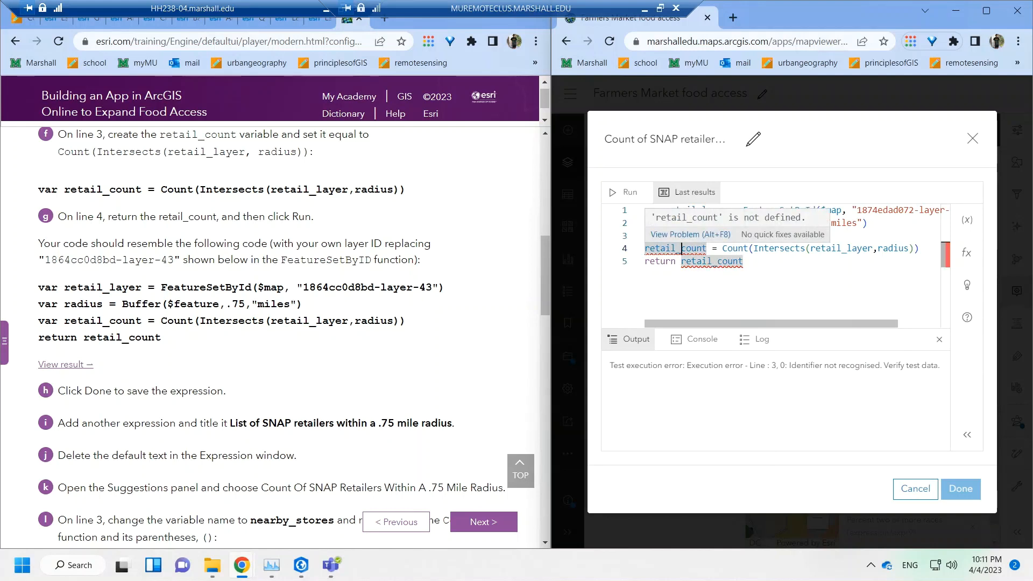
click(645, 249)
text(var)
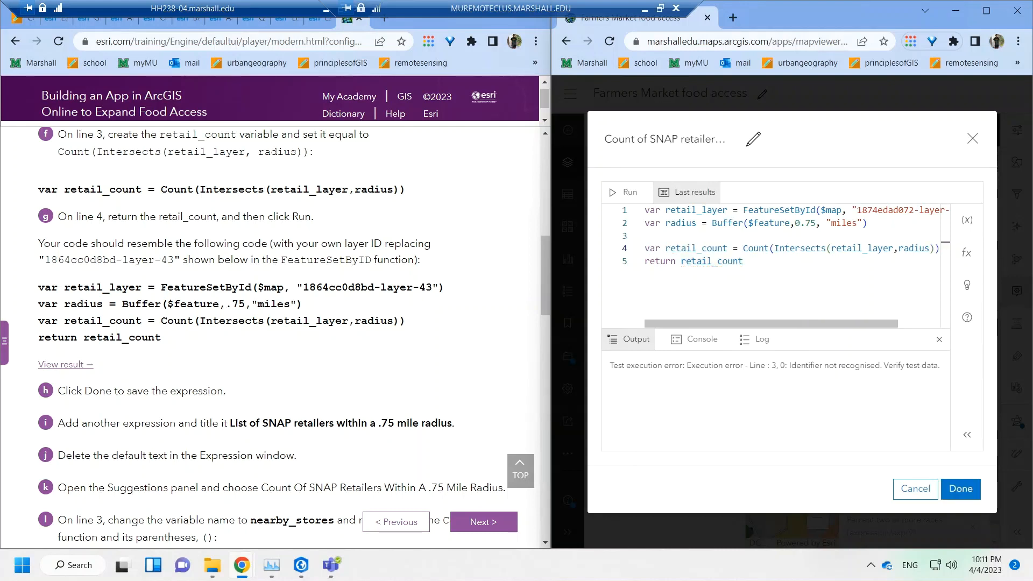
- Remove the empty line above the retail_count declaration, and run and save the expression
click(645, 236)
key(BackSpace)
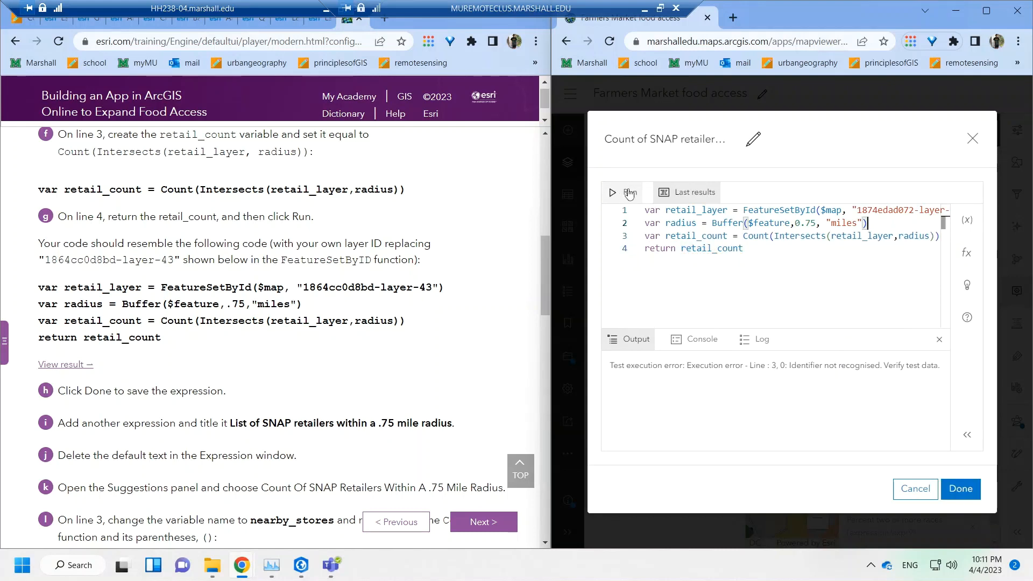
click(624, 193)
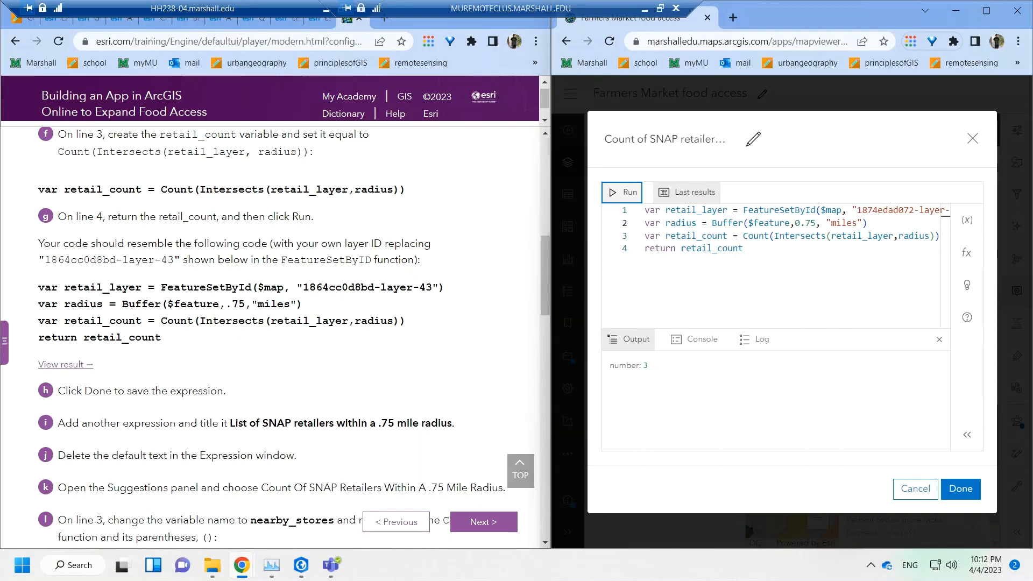
click(961, 488)
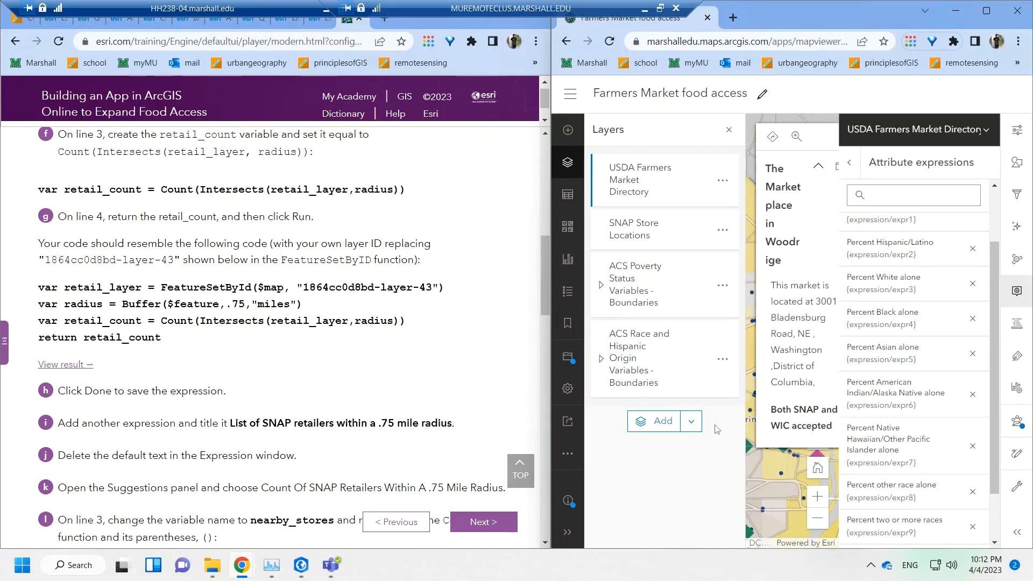
- Add another attribute expression titled "List of SNAP retailers within a .75 mile radius", copying the title from the lesson
scroll(920, 462, down, 1)
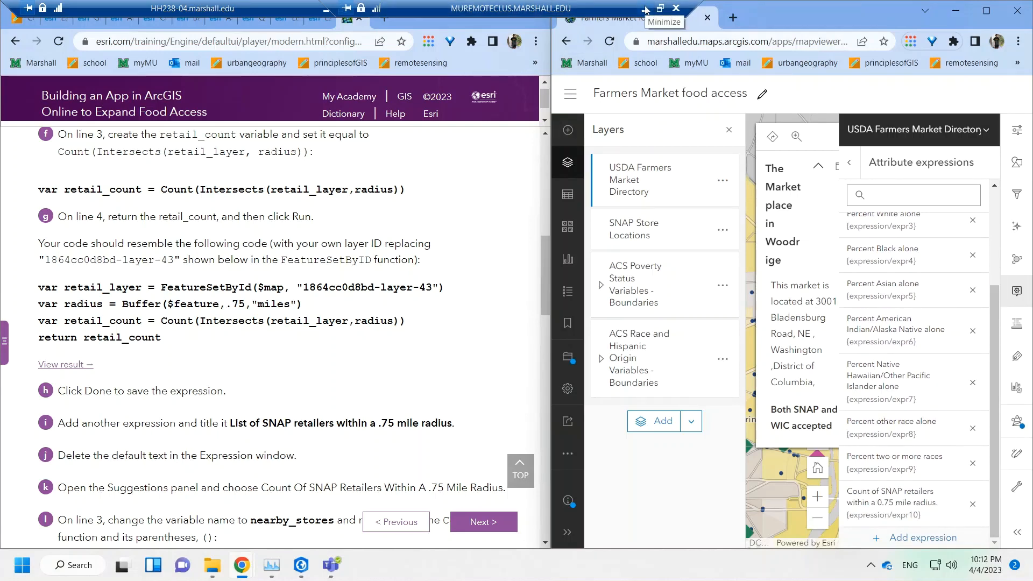
click(915, 538)
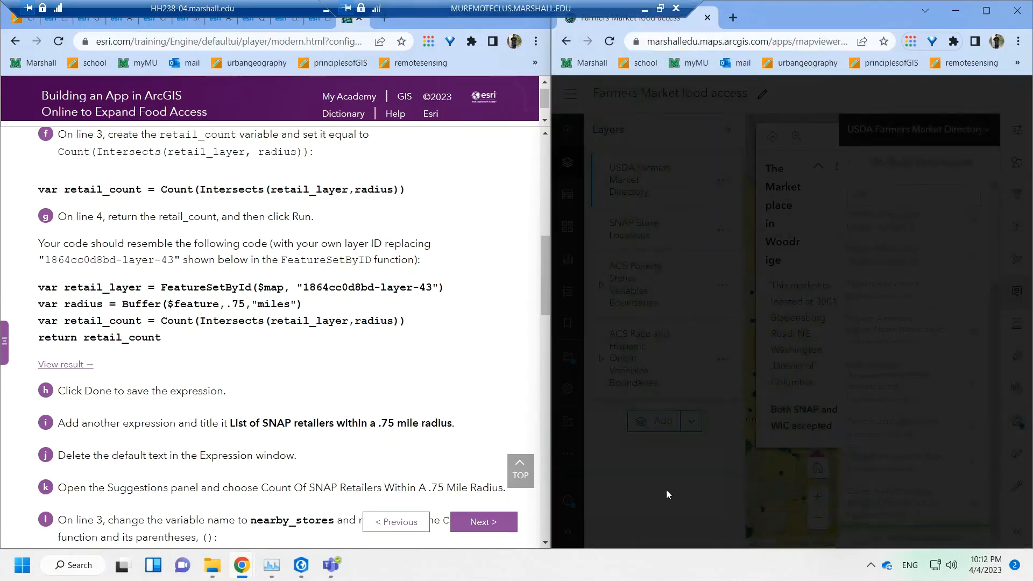
drag(701, 141, 600, 143)
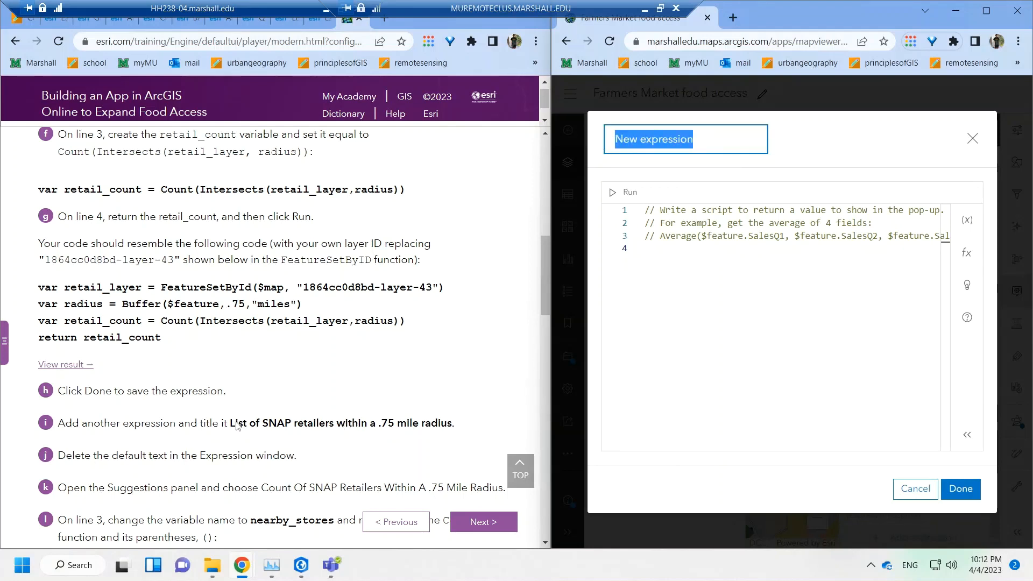
drag(343, 424, 452, 424)
key(ctrl+c)
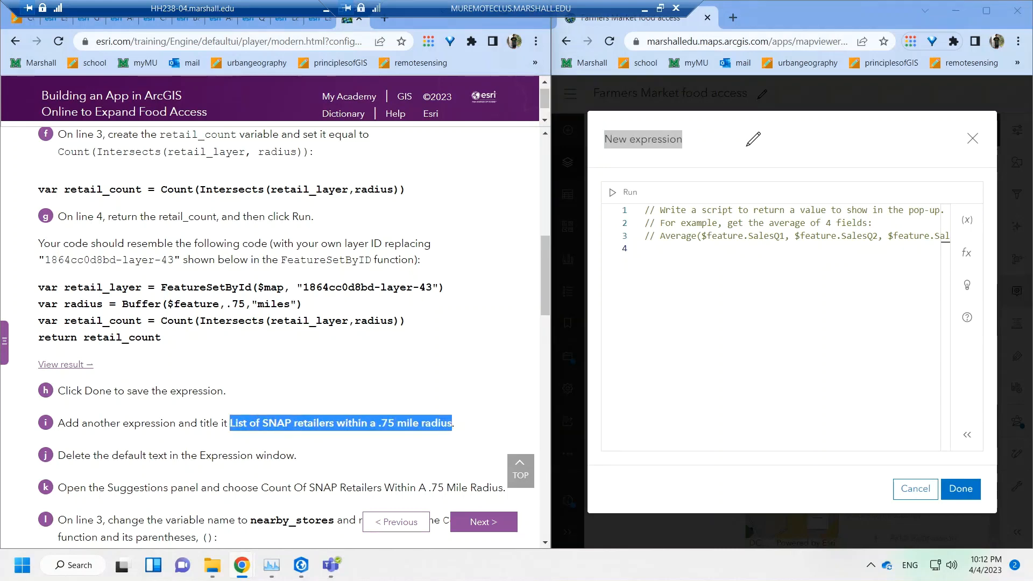
click(677, 149)
key(ctrl+a)
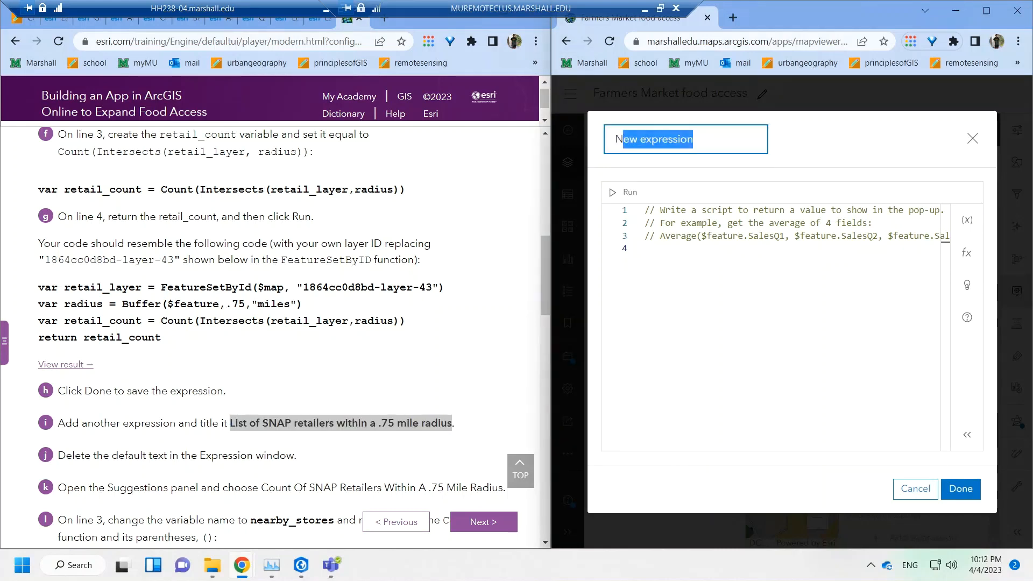
key(ctrl+v)
- Delete the default comment text from the new SNAP retailer list expression
click(686, 277)
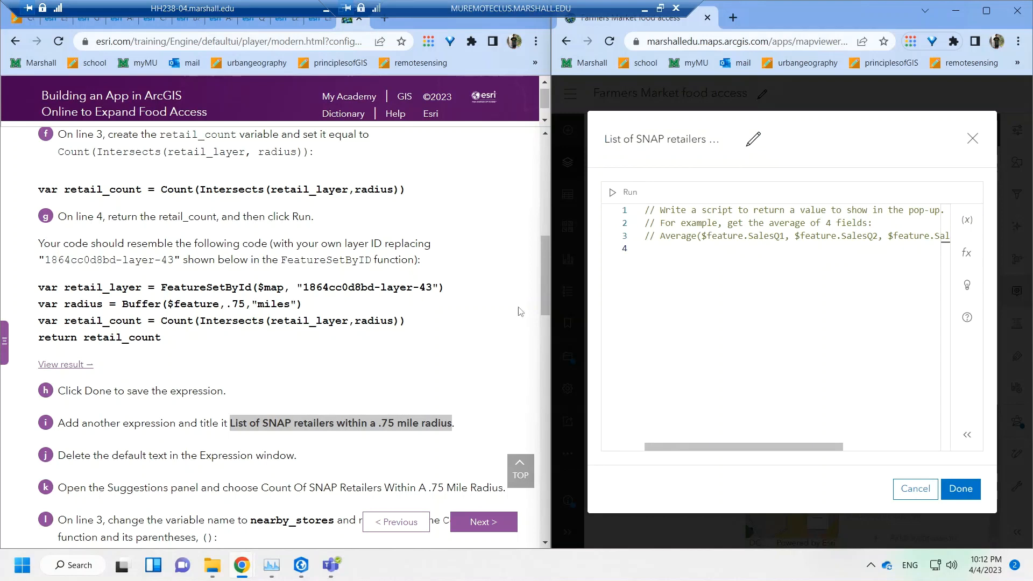
key(shift+Up)
key(shift+Up)
key(shift+Up)
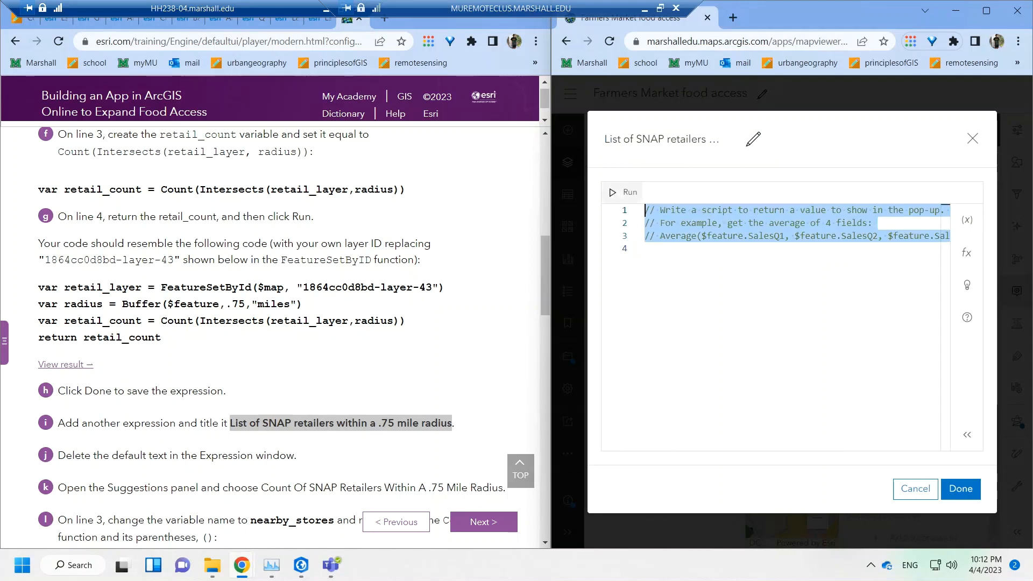
key(Delete)
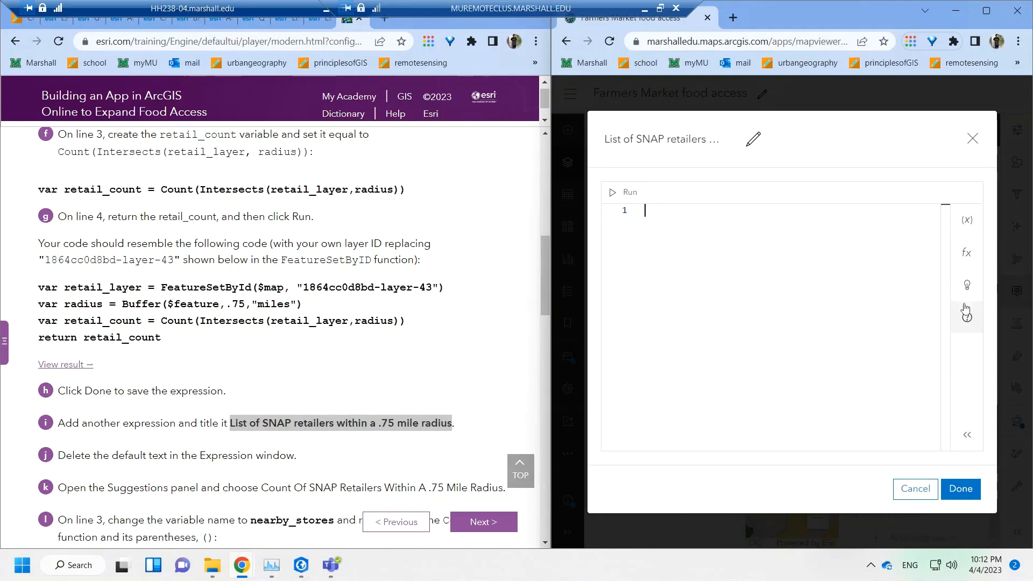
- Insert the existing "Count of SNAP retailers within a 0.75 mile radius." expression from the suggestions into the empty script
click(966, 285)
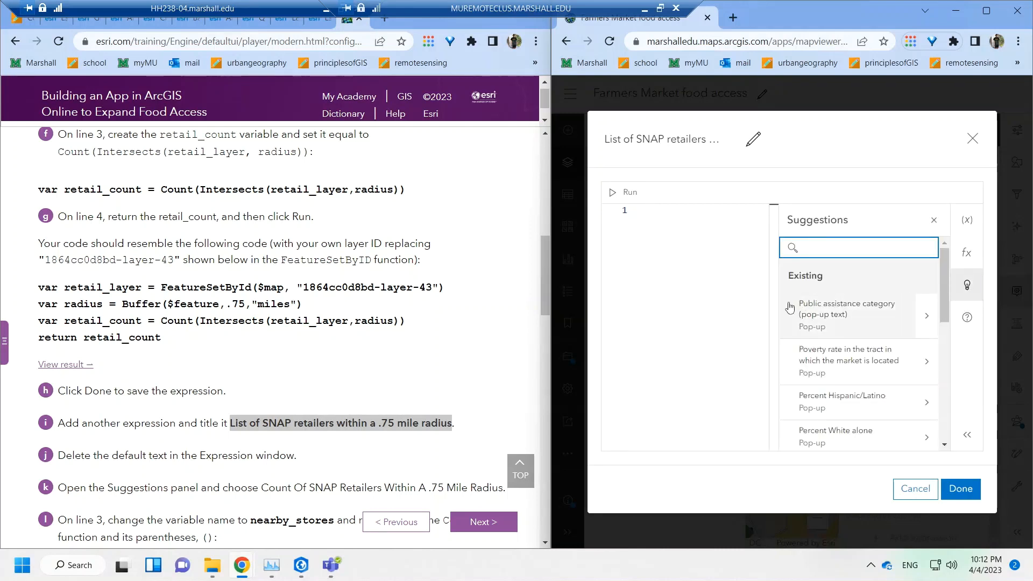
drag(945, 306, 943, 405)
click(848, 384)
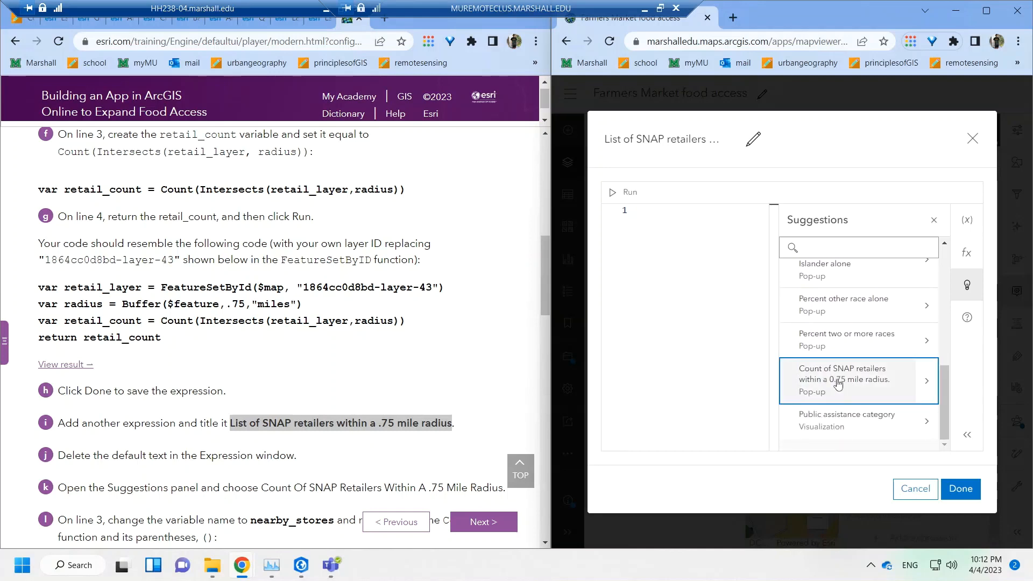
- Rename the variable declared on line 3 to nearby_stores
click(656, 249)
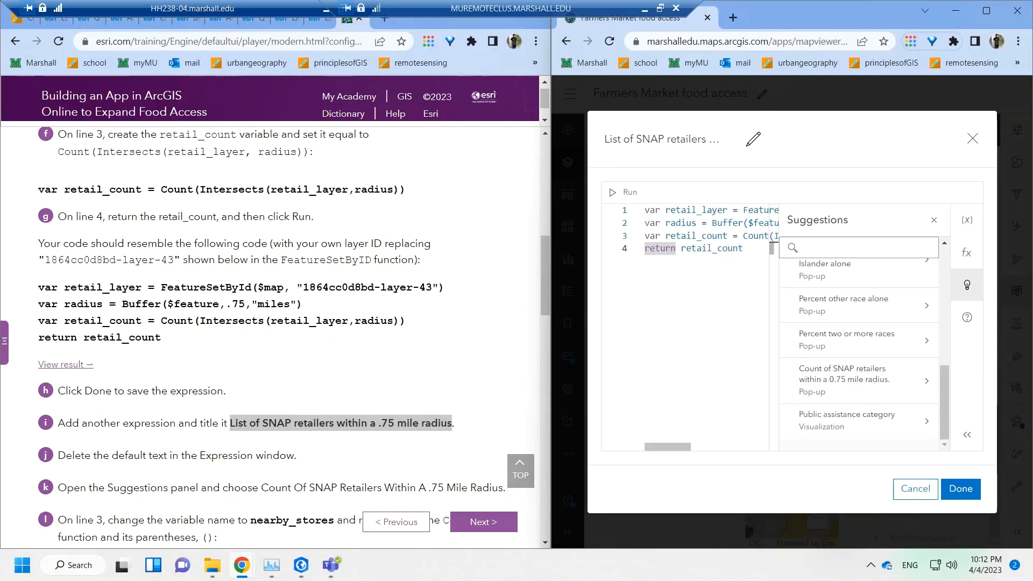
drag(727, 236, 666, 236)
text(nearby_s)
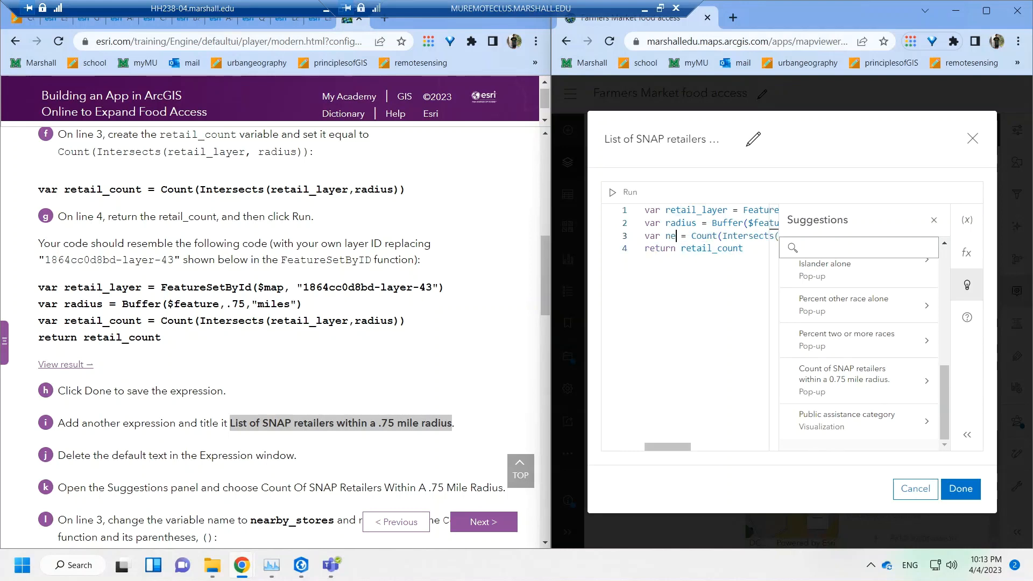
text(tores)
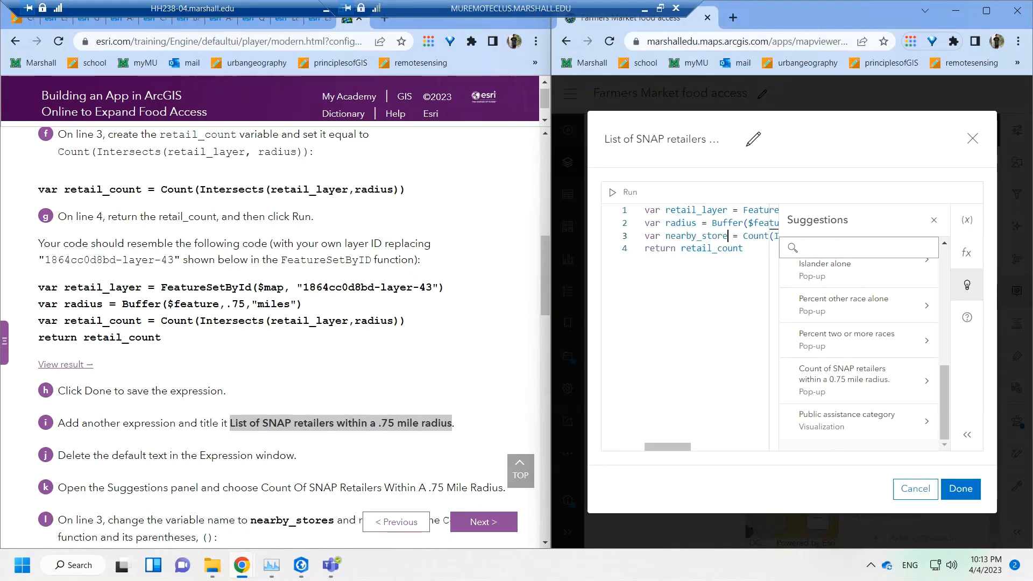
- Remove the Count function and its parentheses from line 3, leaving Intersects(retail_layer,radius)
drag(544, 254, 542, 268)
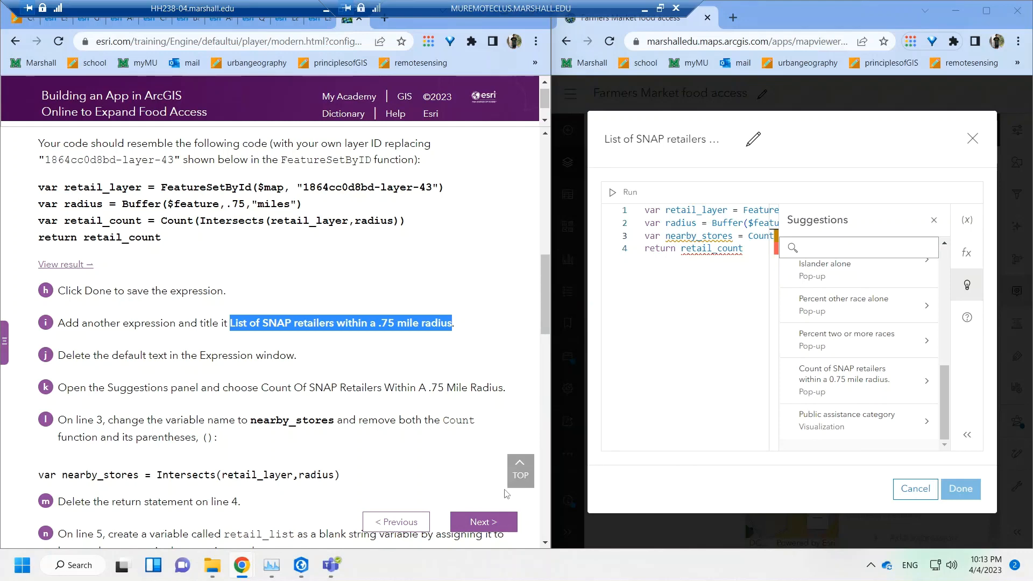
drag(557, 346, 477, 339)
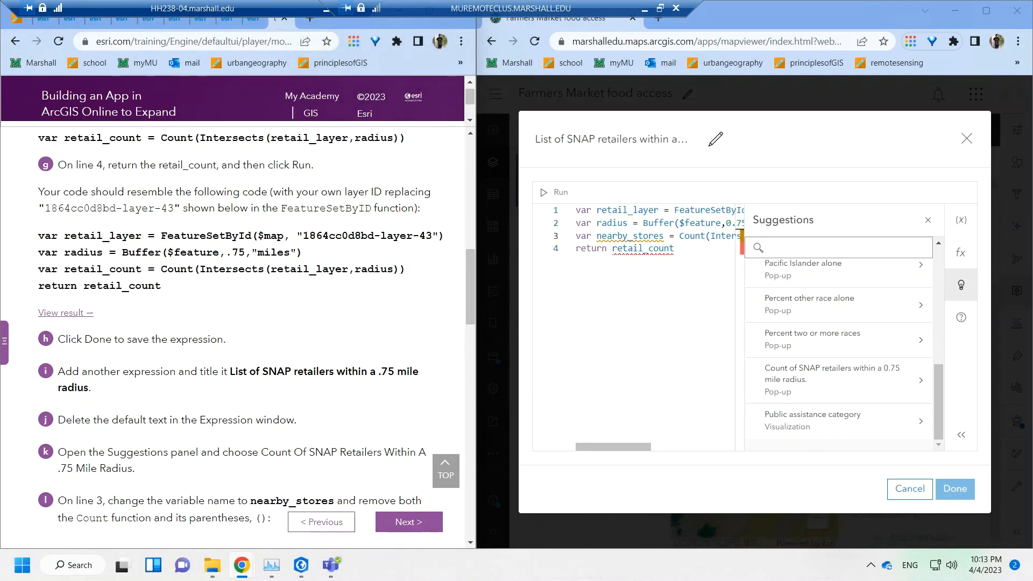
click(928, 221)
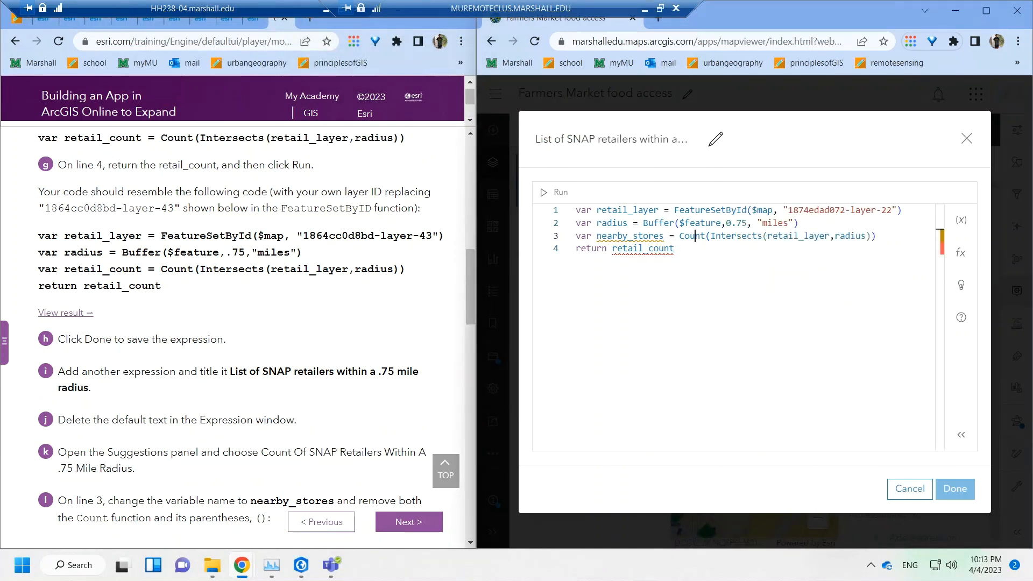
drag(710, 235, 679, 235)
key(BackSpace)
click(842, 236)
key(BackSpace)
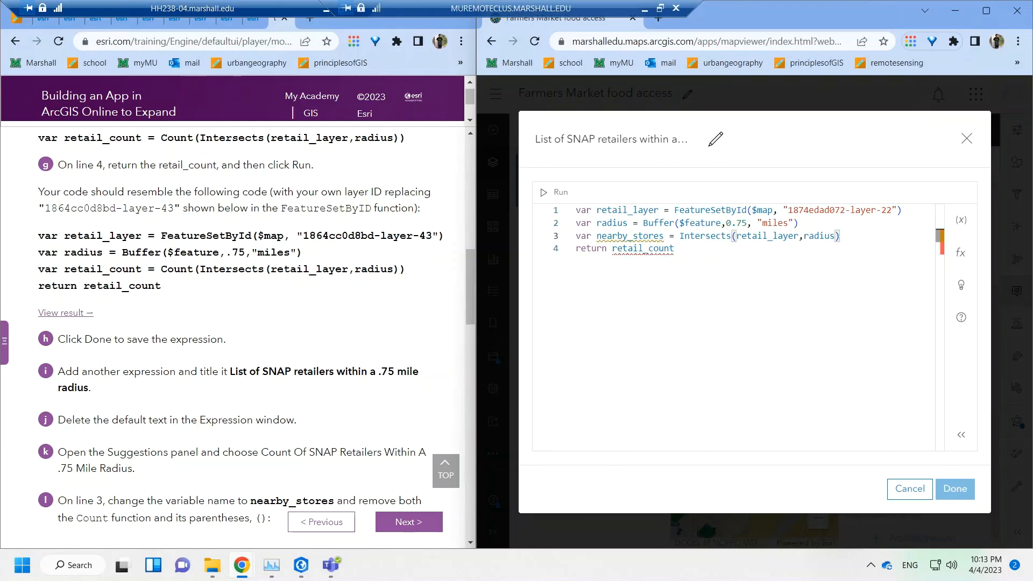
- Replace the return statement on line 4 with var retail_list = '' to declare an empty string variable
drag(470, 297, 471, 346)
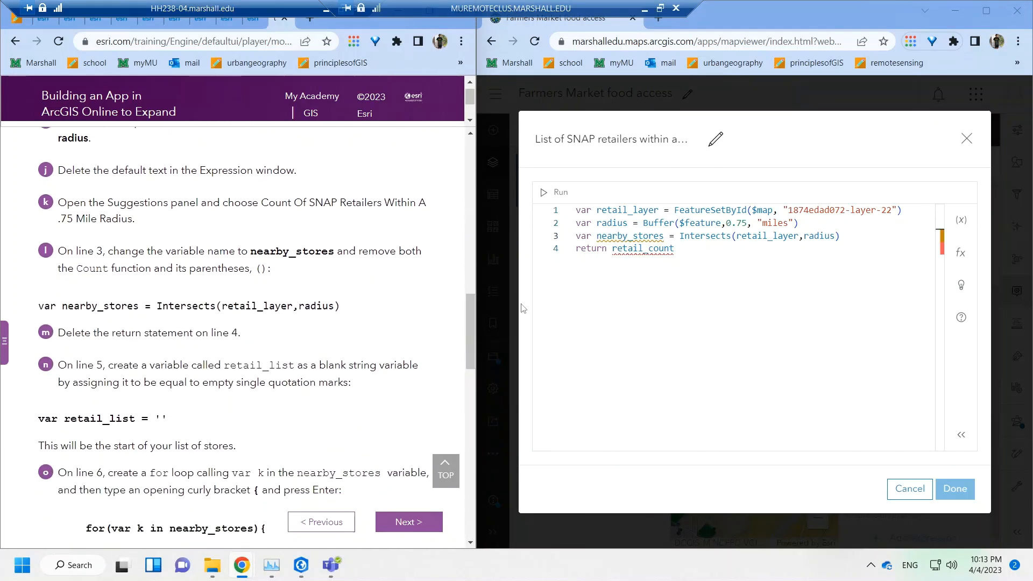
drag(675, 249, 576, 249)
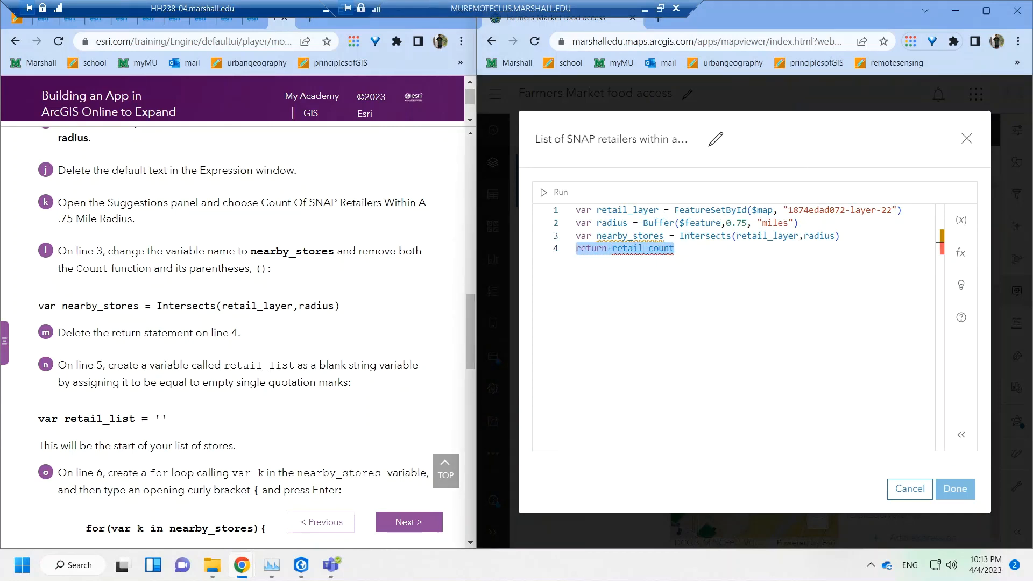
key(BackSpace)
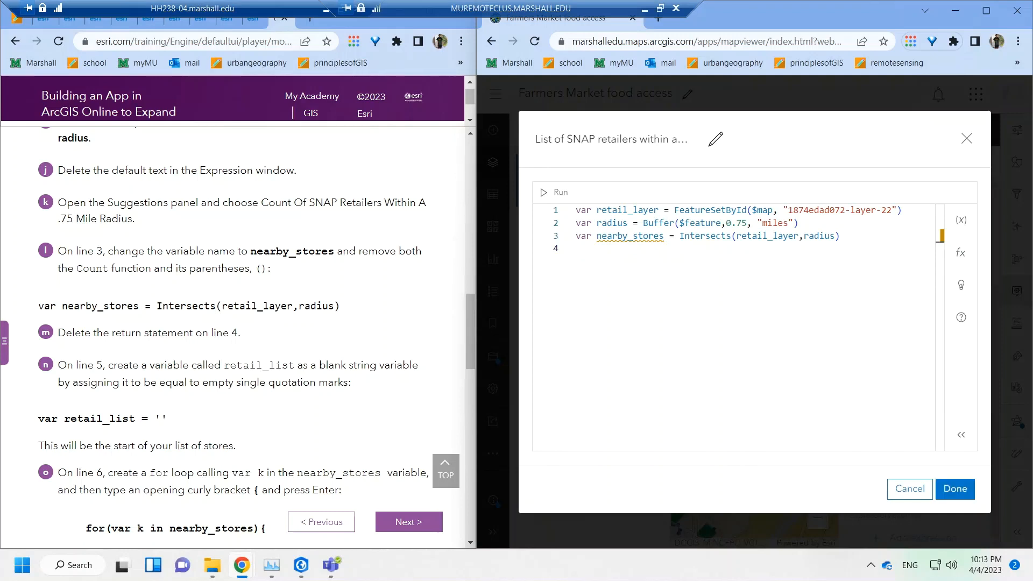
text(var retail_li)
text(st = ')
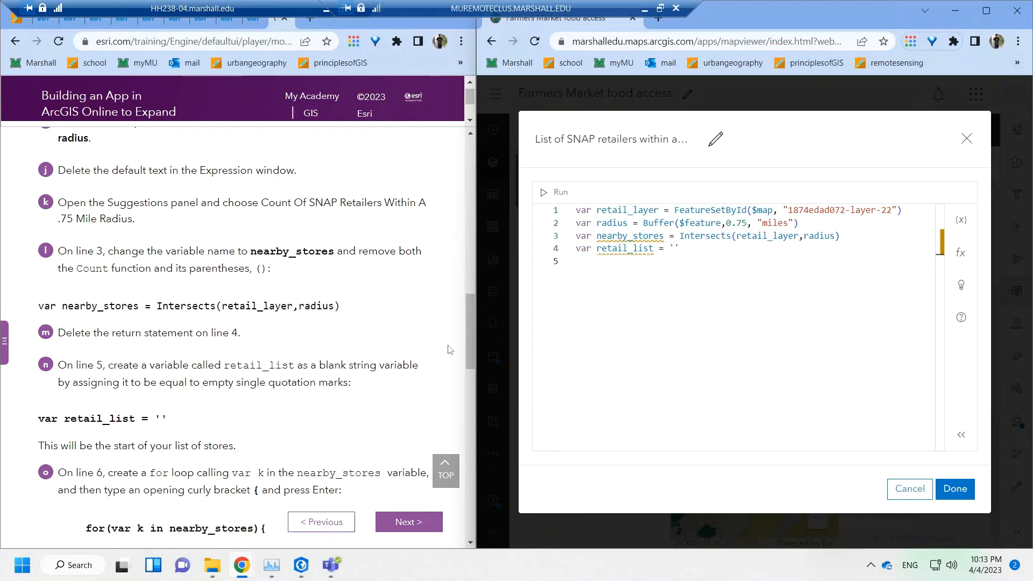
- Add the loop for(var k in nearby_stores){ } on line 5, with an empty line between its curly brackets
scroll(471, 330, down, 3)
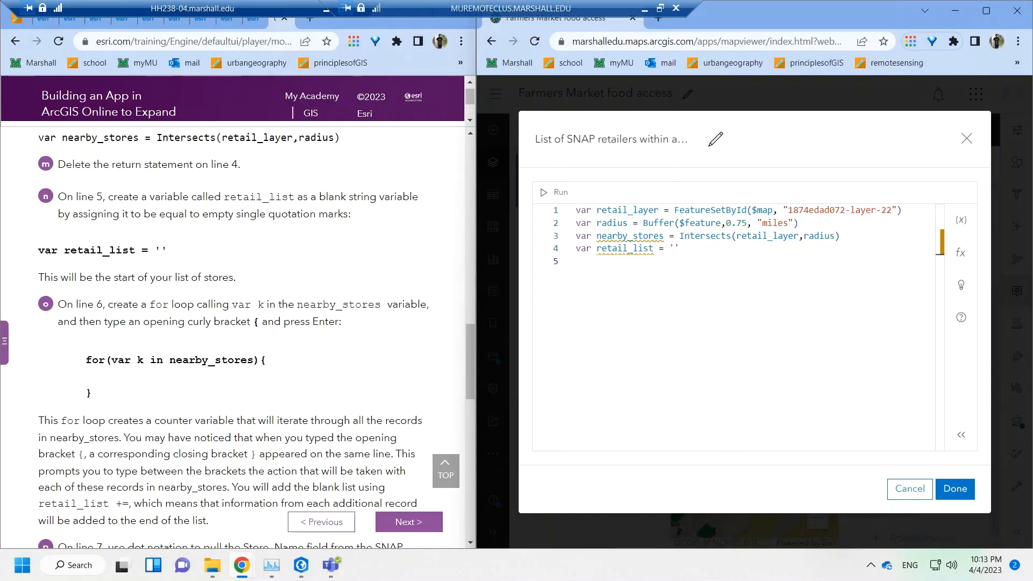
text(for(var k)
text( in nearby_)
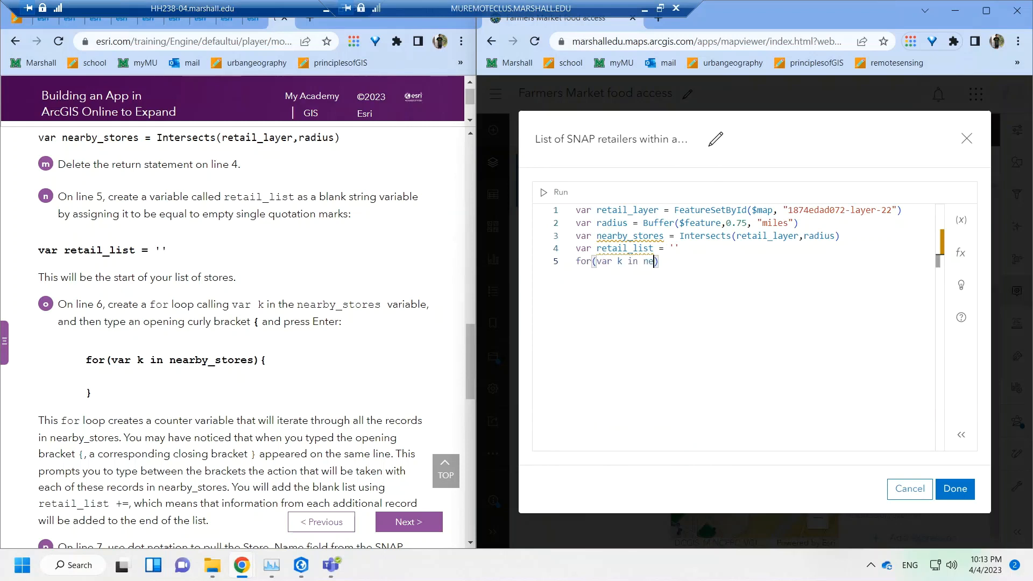
text(stores){)
key(Return)
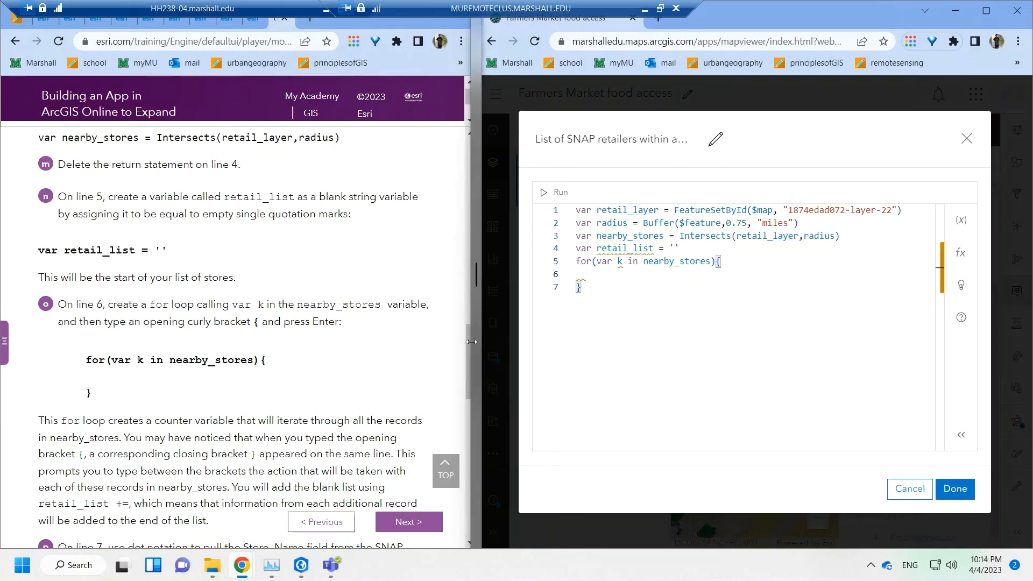
- Inside the for loop, append each store name on its own line with retail_list+=k.Store_name +TextFormatting.NewLine
scroll(472, 366, down, 2)
scroll(472, 366, down, 1)
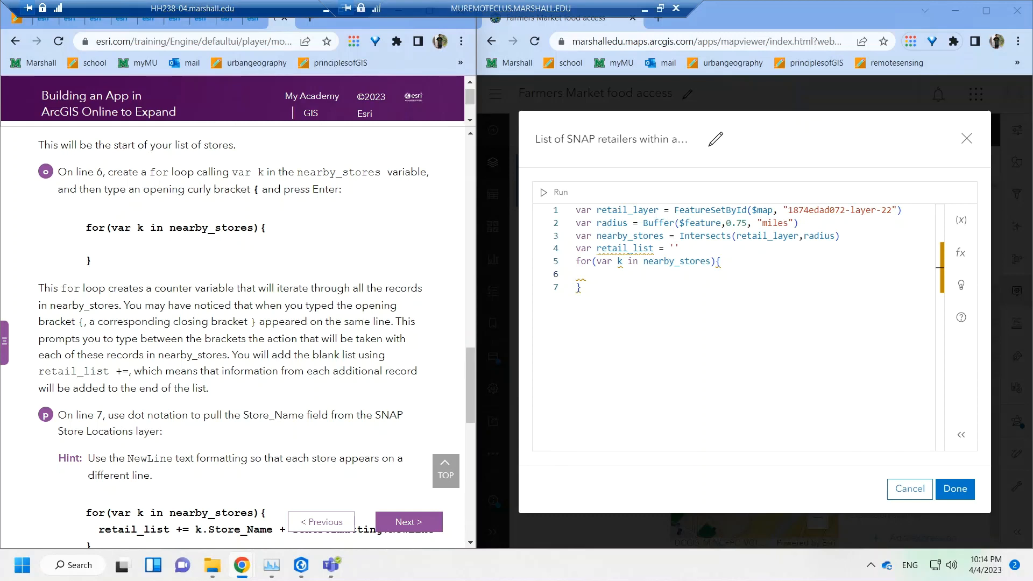
text(reta)
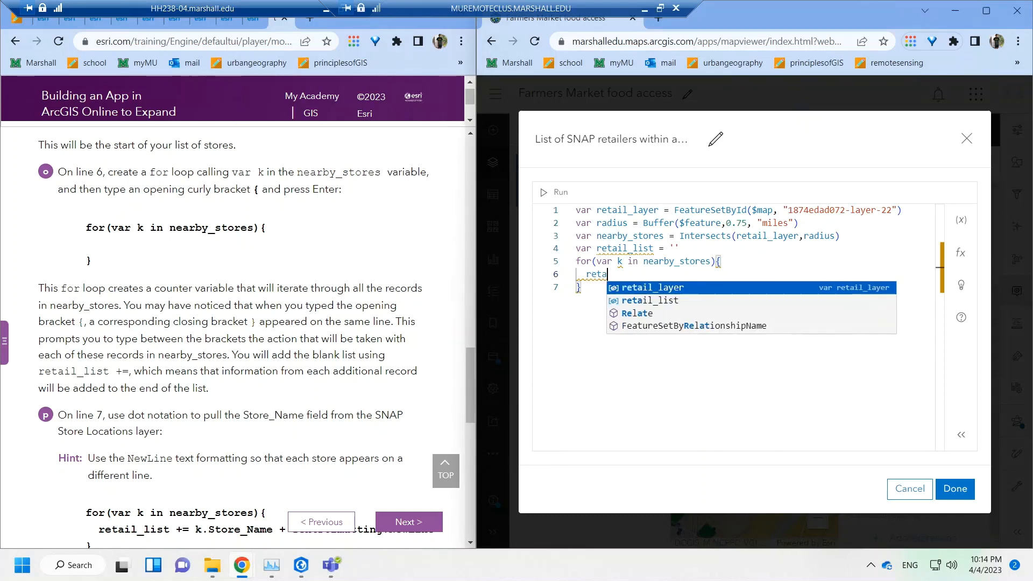
text(il_list+=)
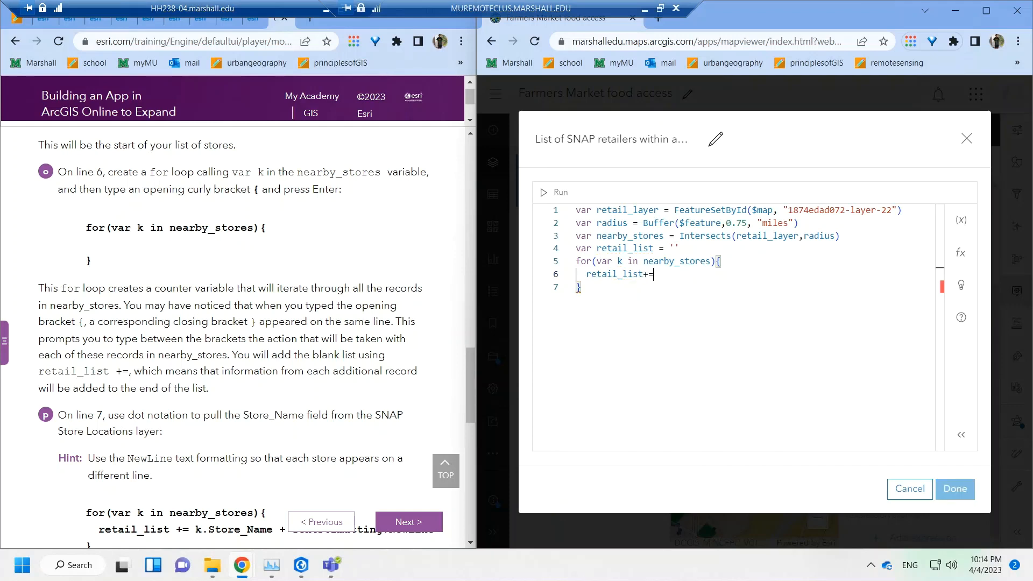
drag(472, 367, 472, 367)
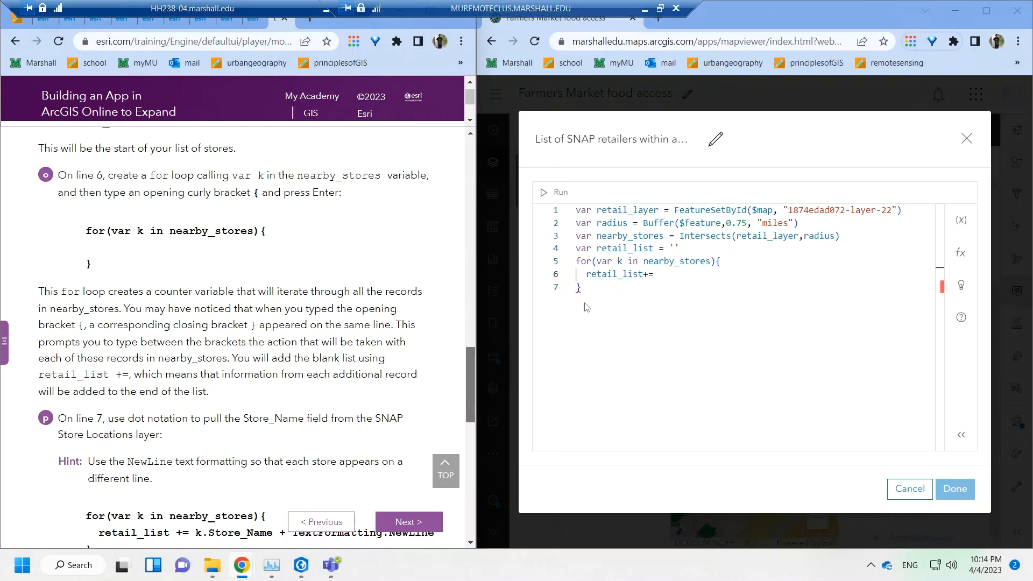
scroll(236, 333, down, 1)
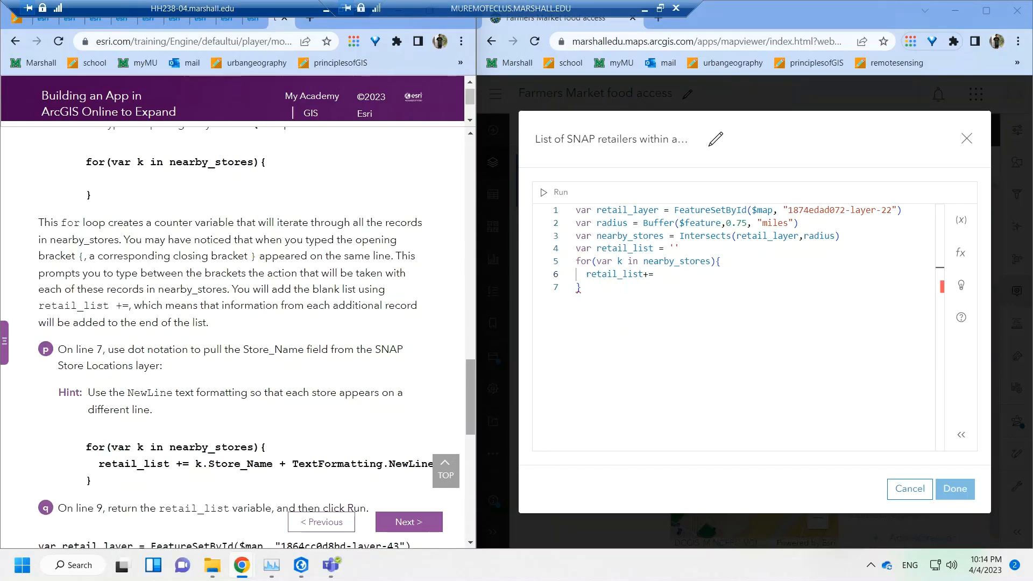
click(662, 274)
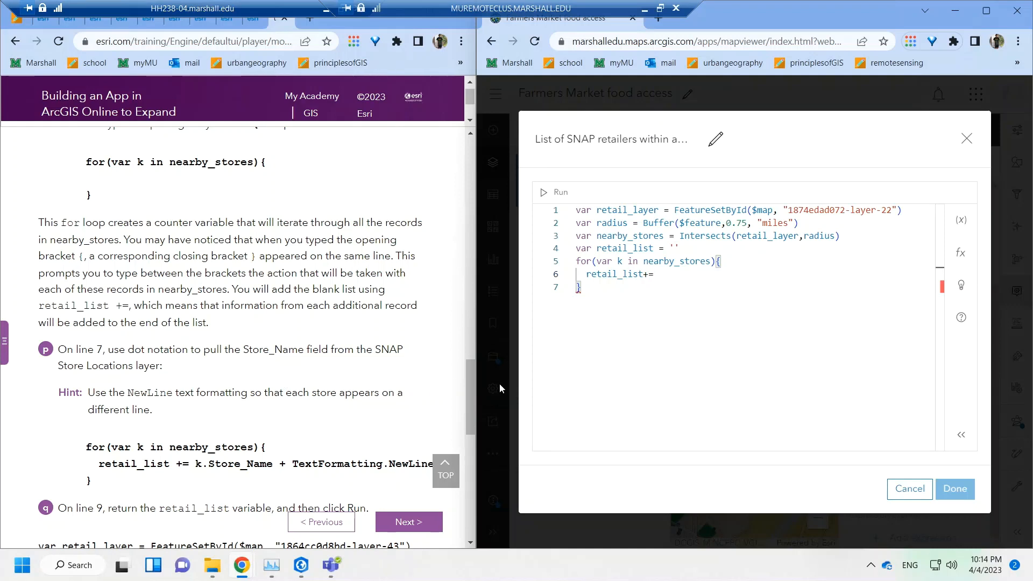
text(k.Store_name +Tex)
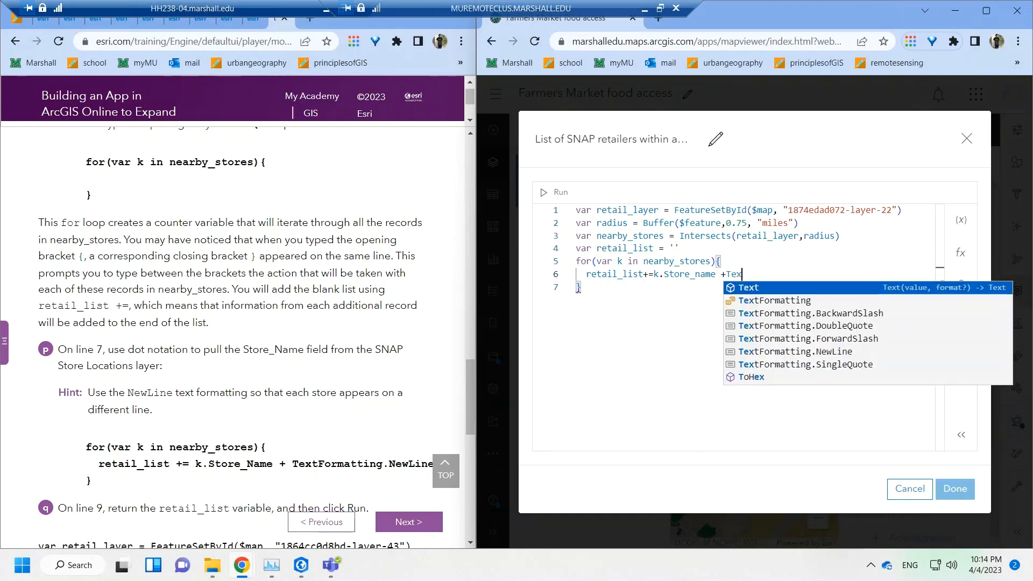
text(tFormatting.N)
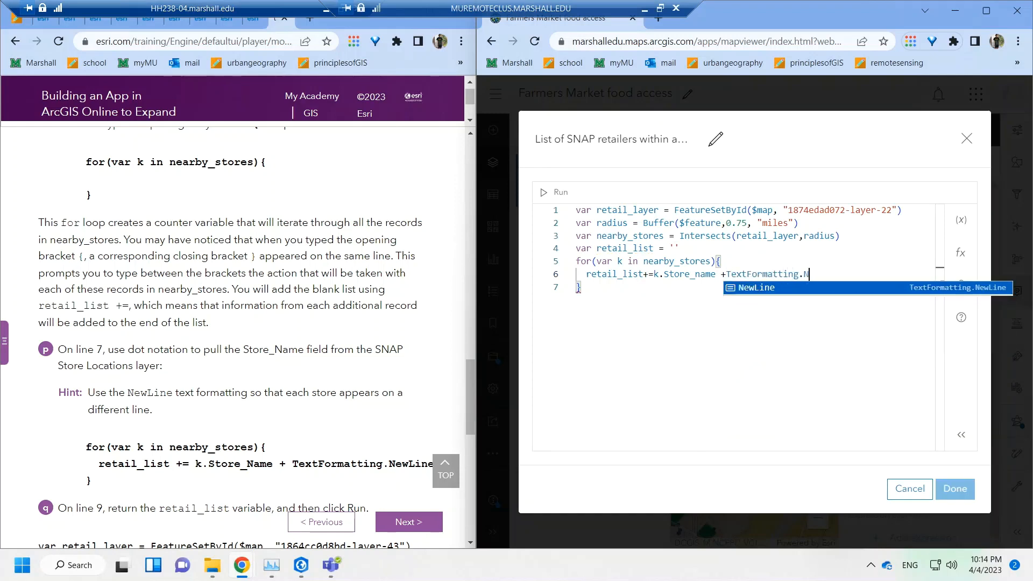
text(ewLine)
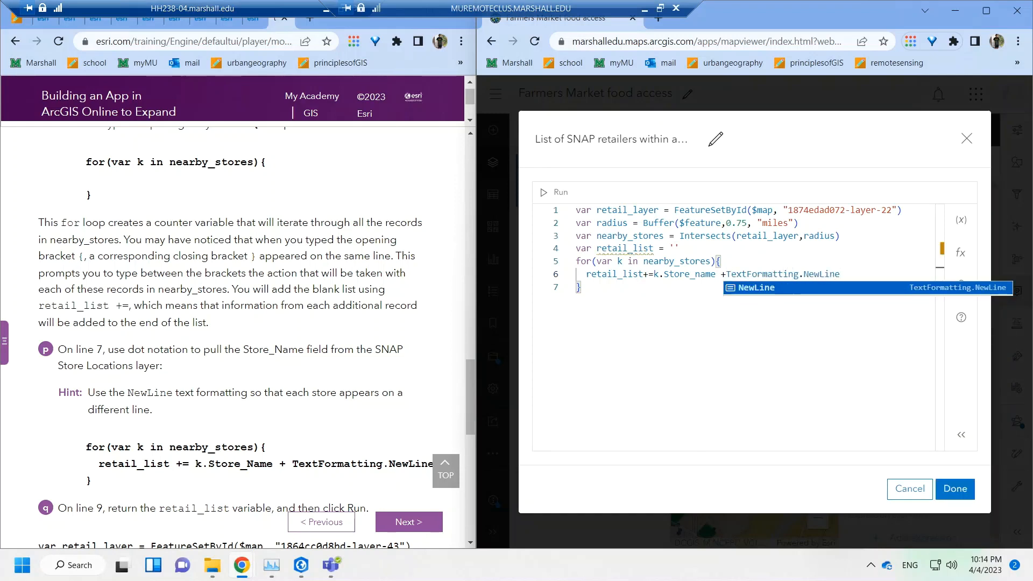
- Add return retail_list on a new line 8 after the loop's closing bracket
click(581, 288)
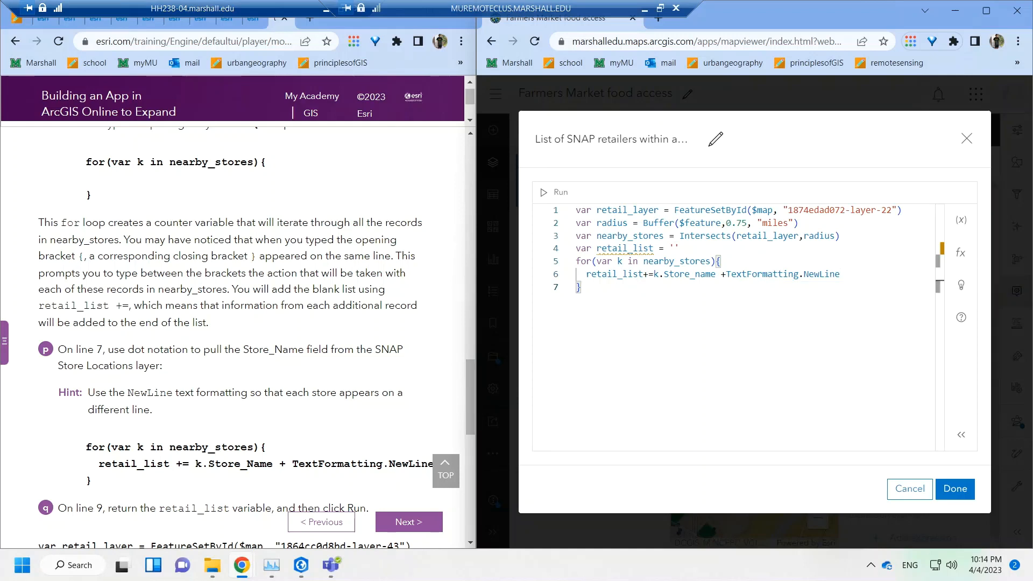
key(Return)
text(return)
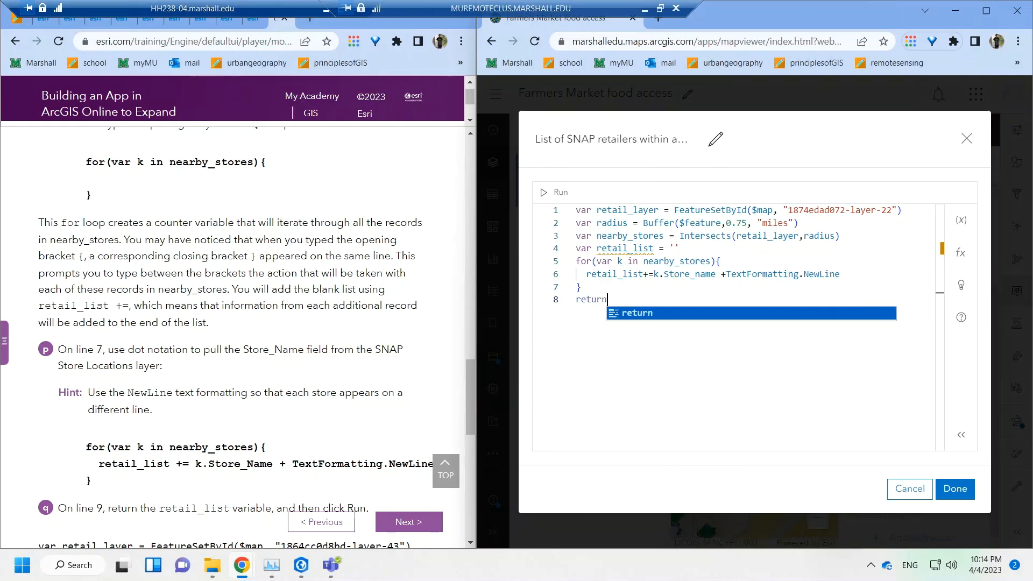
text( retail)
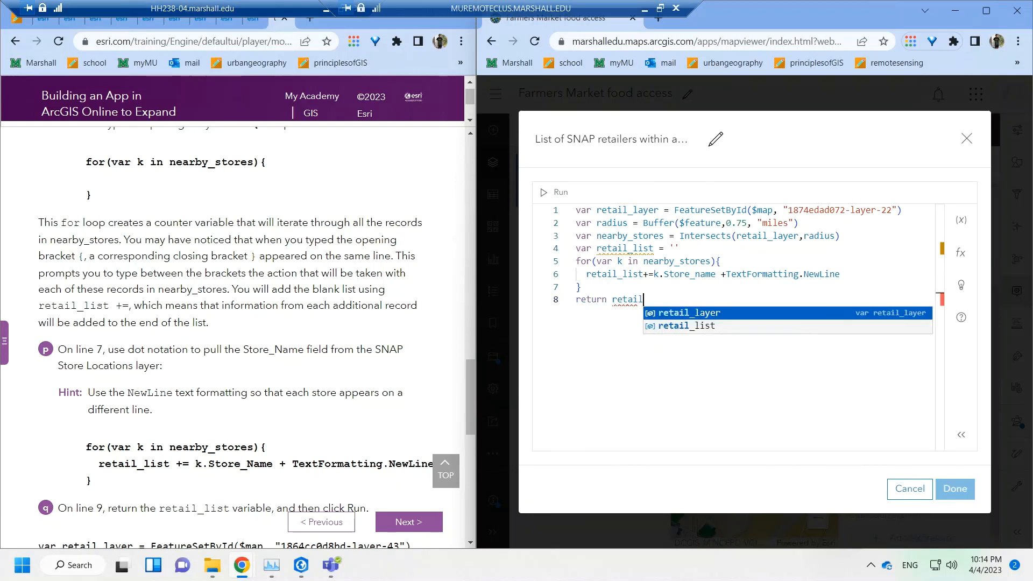
text(_list)
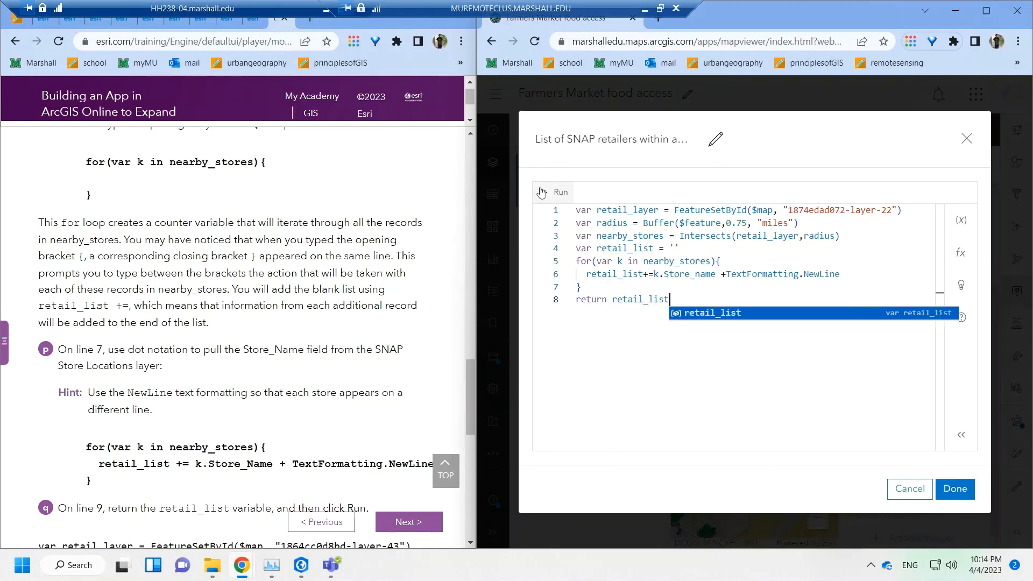
- Run the SNAP retailer list expression and save it after comparing it with the lesson's code
click(542, 192)
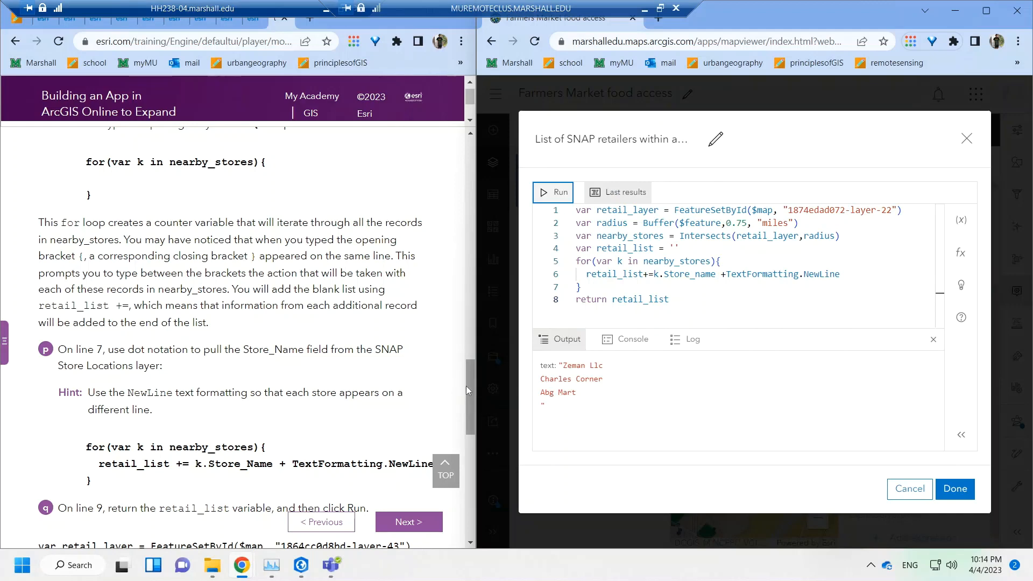
drag(469, 379, 468, 440)
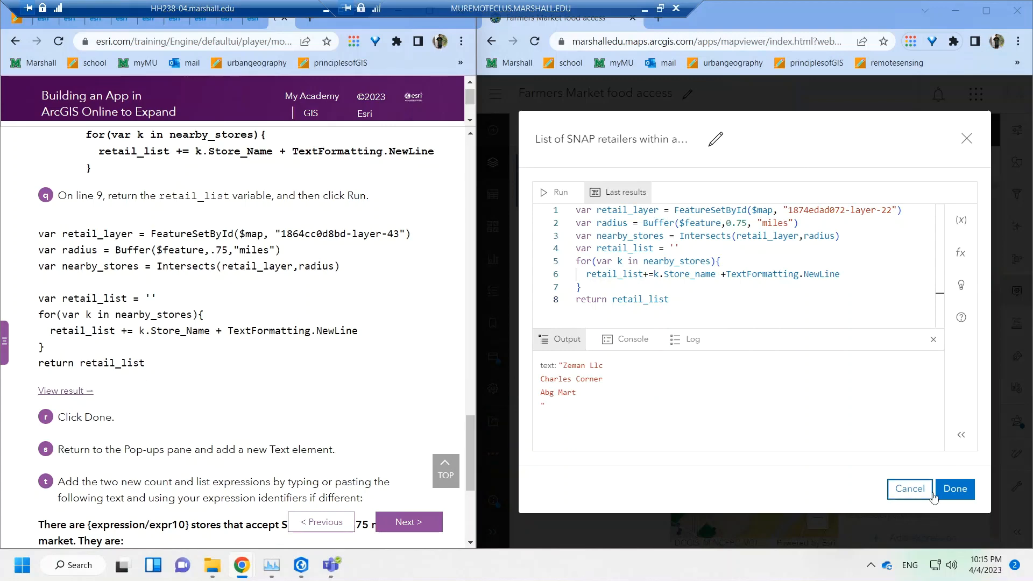
click(954, 488)
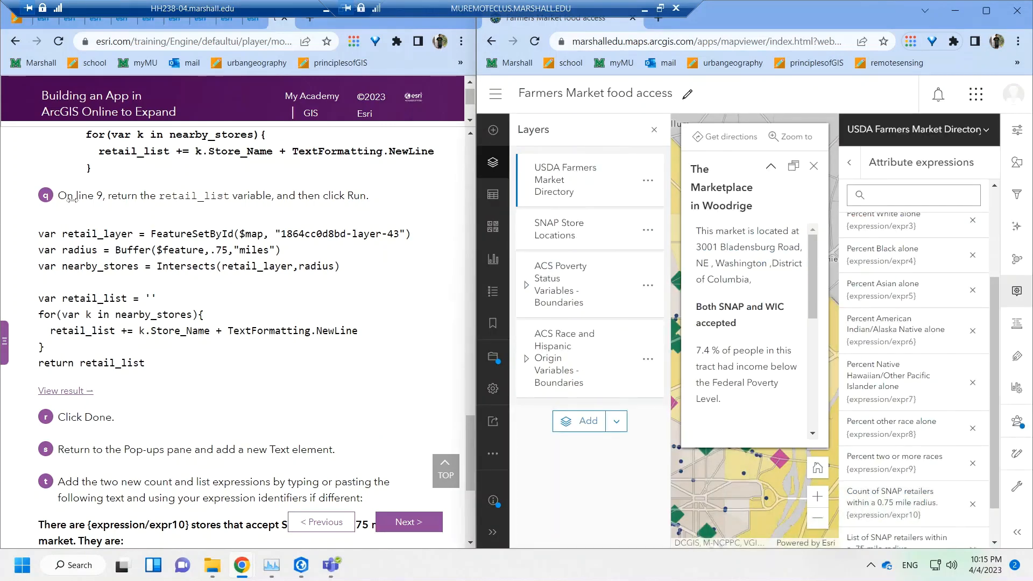
- Return to the farmers market layer's pop-up settings and add a new Text content element
click(849, 163)
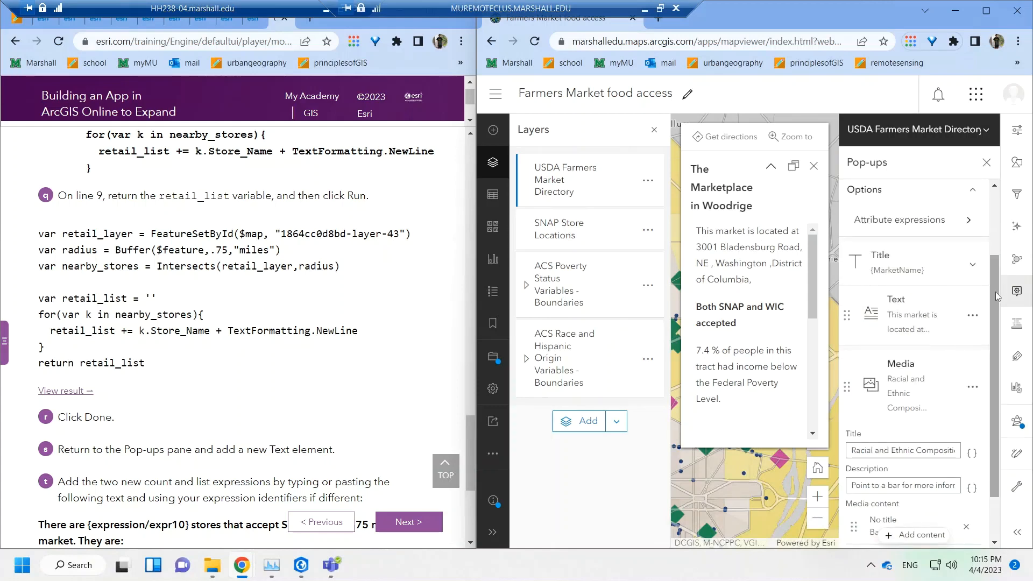
scroll(989, 300, down, 1)
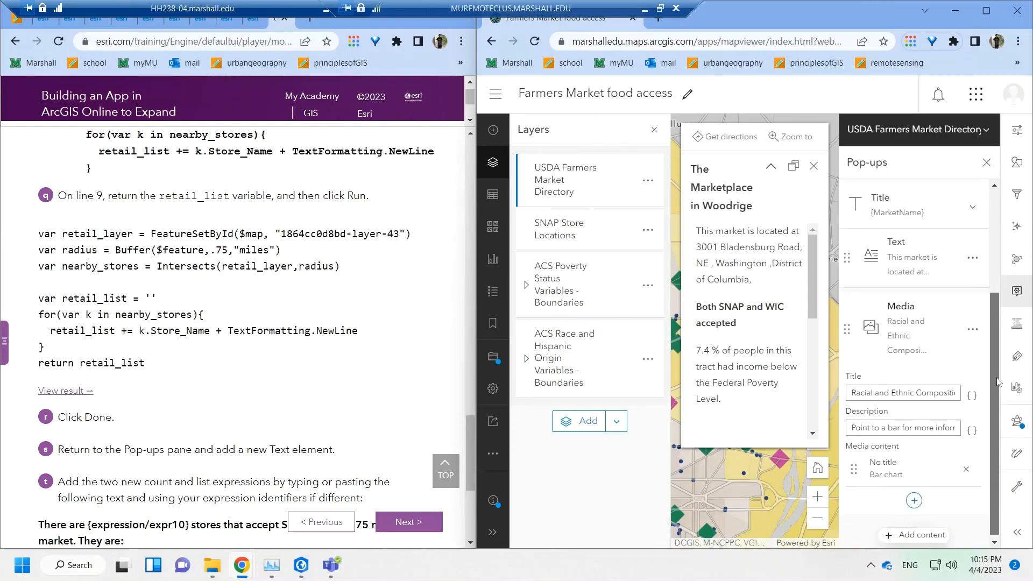
click(918, 535)
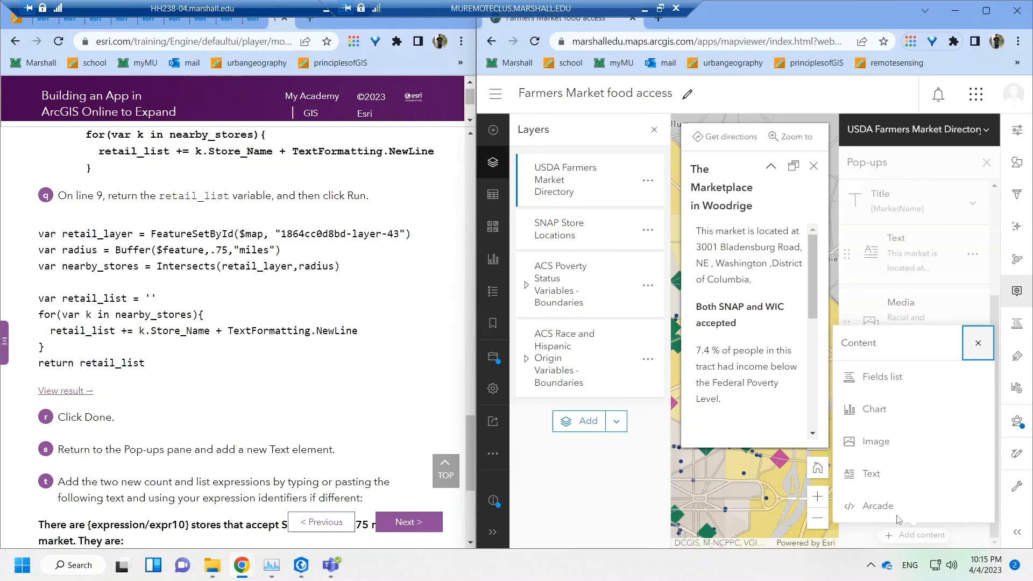
click(873, 474)
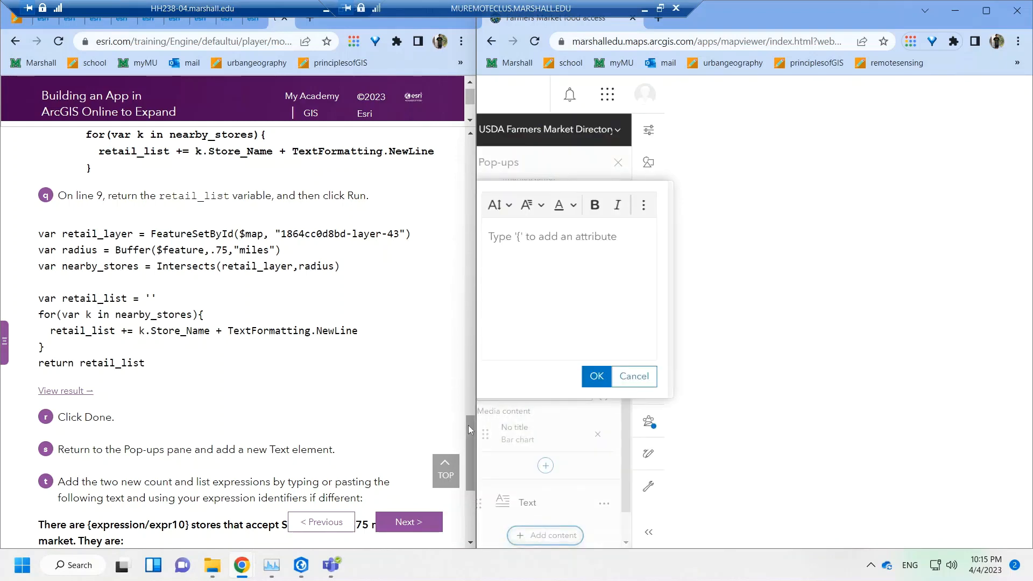
- Copy the lesson's SNAP sentence with {expression/expr10} and {expression/expr11} into the new text element as plain text and confirm it
drag(469, 427, 471, 452)
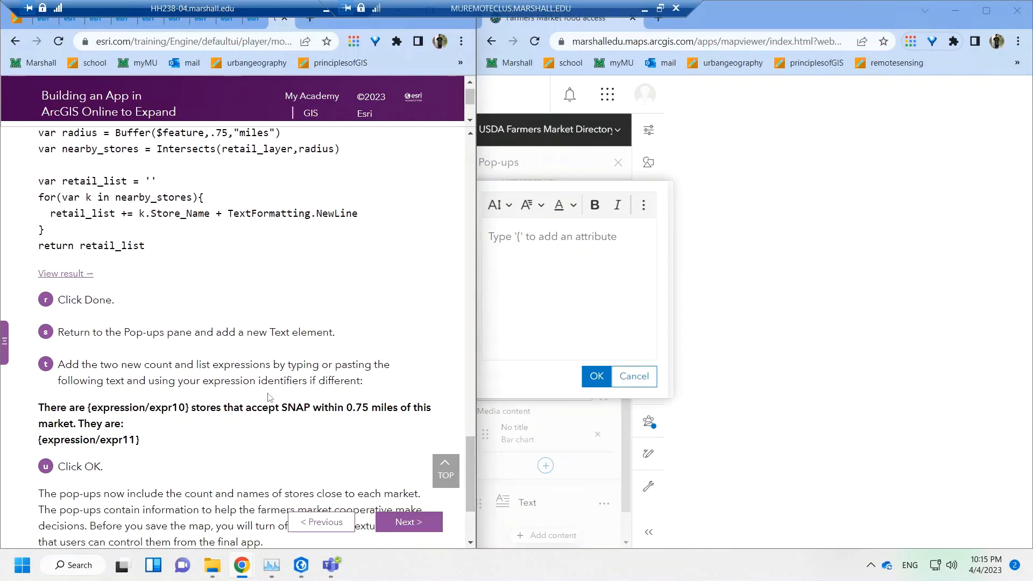
drag(175, 439, 28, 409)
key(ctrl+c)
click(553, 237)
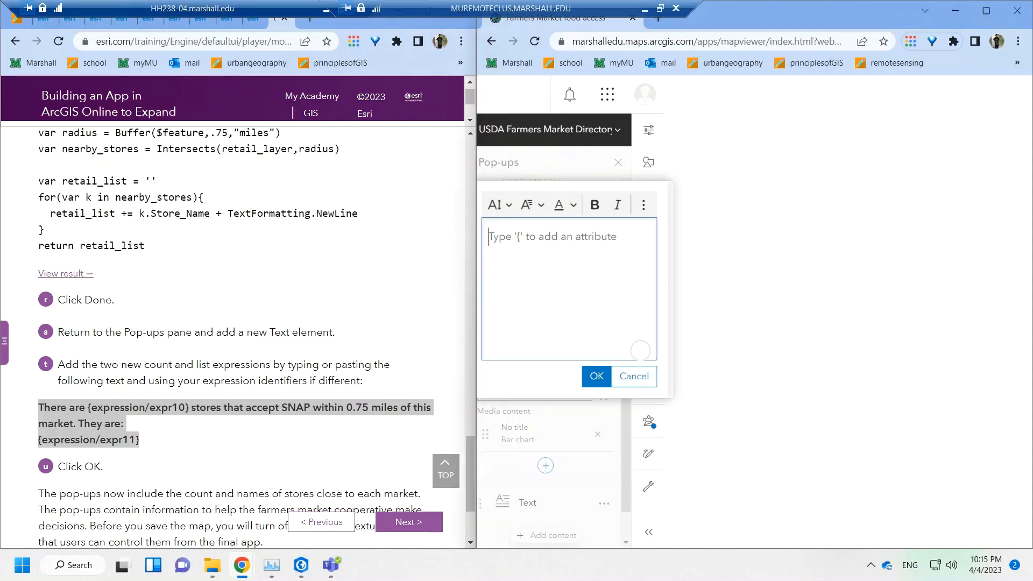
key(ctrl+v)
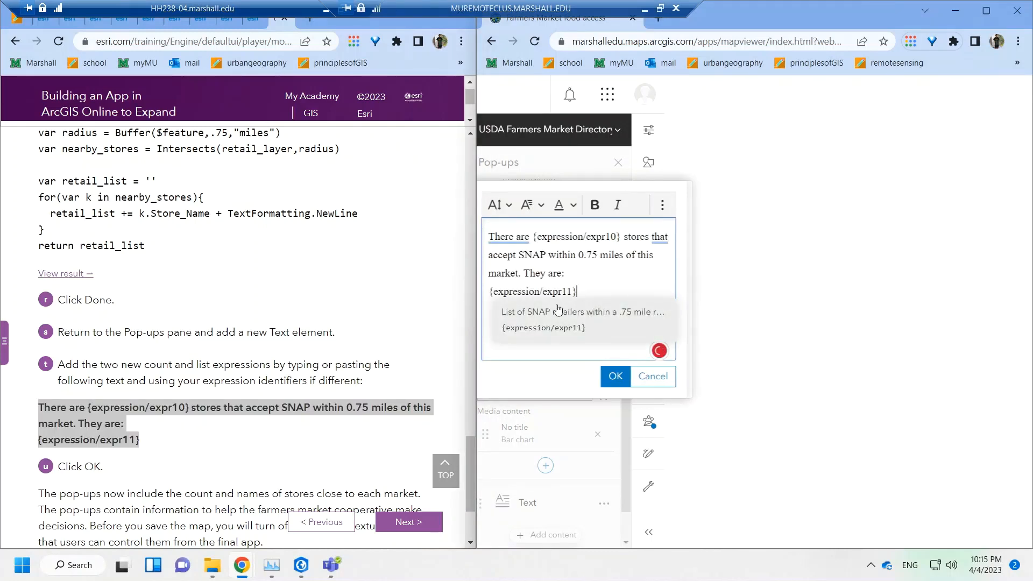
key(ctrl+z)
key(ctrl+v)
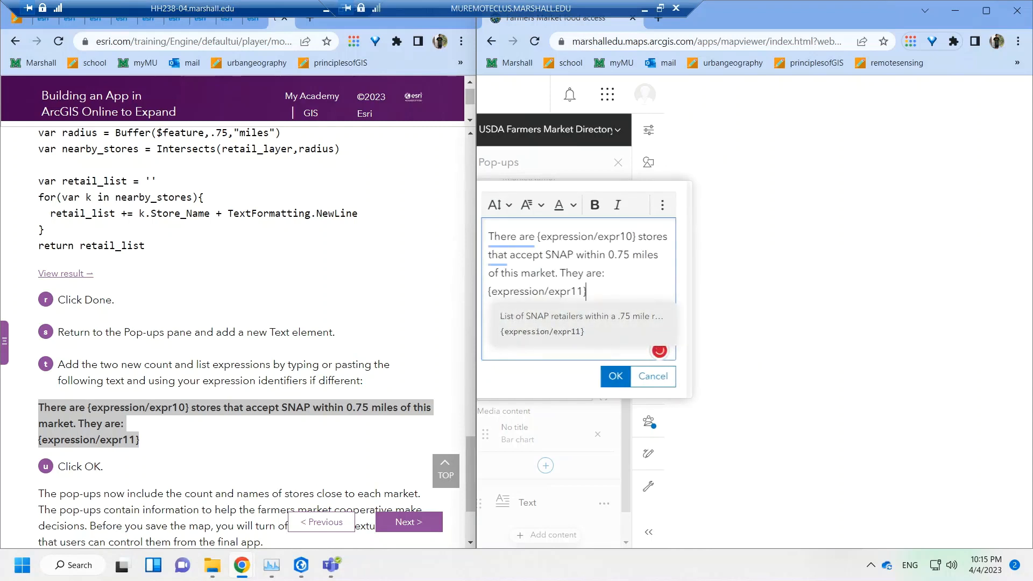
click(239, 372)
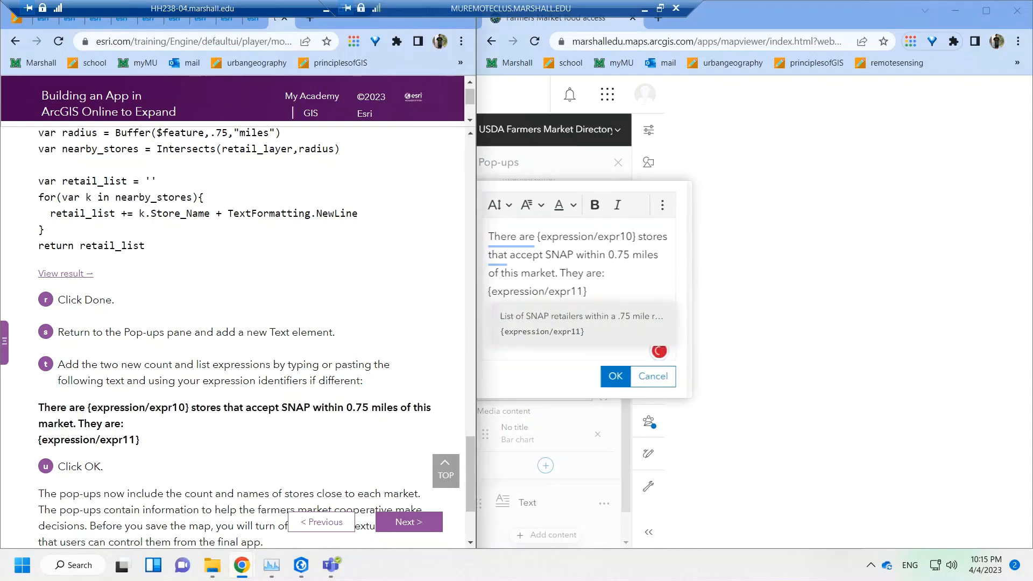
click(612, 378)
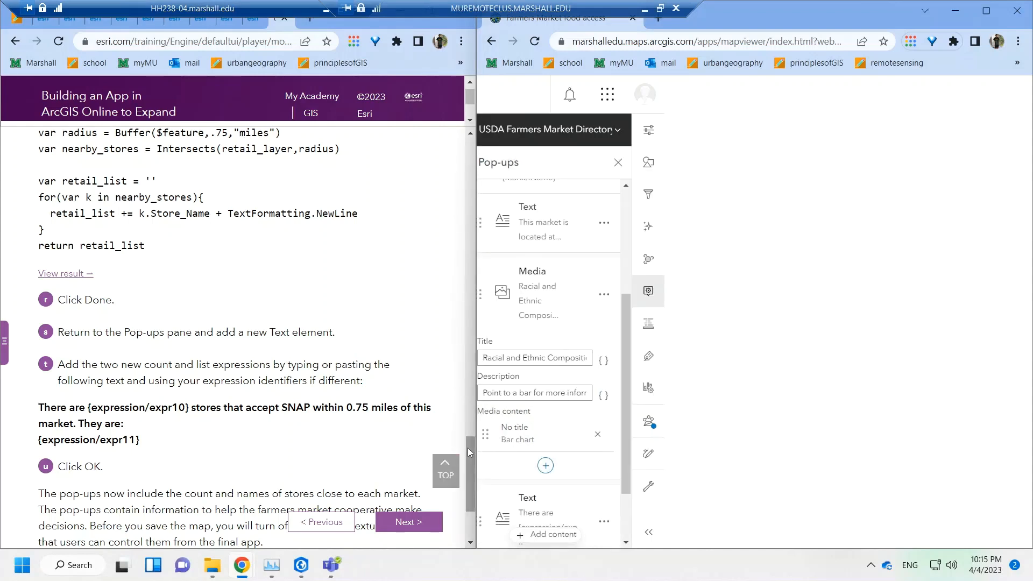
- Turn off the Tract and Tract (race) layers and check the SNAP store list in the market's pop-up
drag(467, 448, 467, 471)
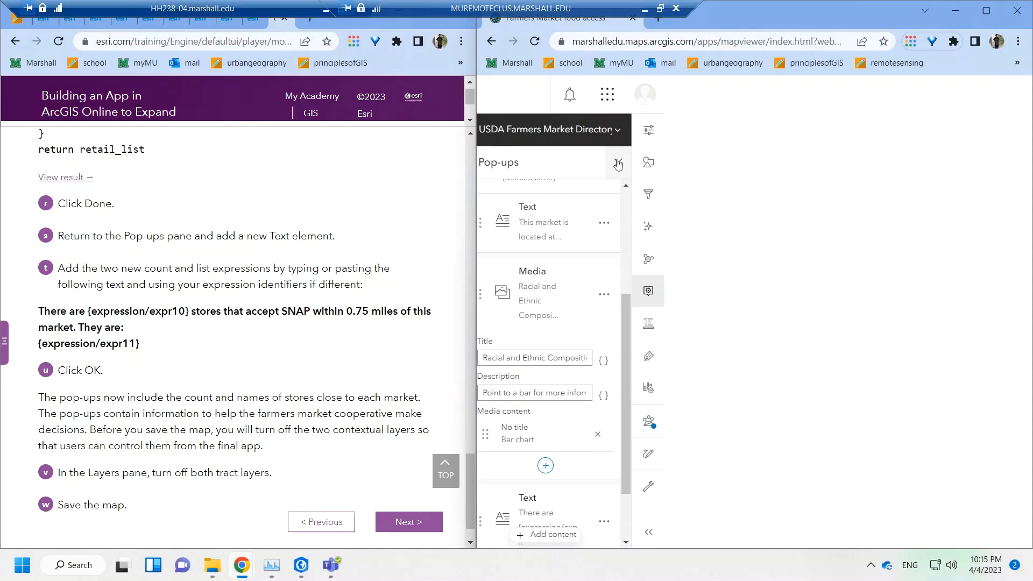
click(986, 11)
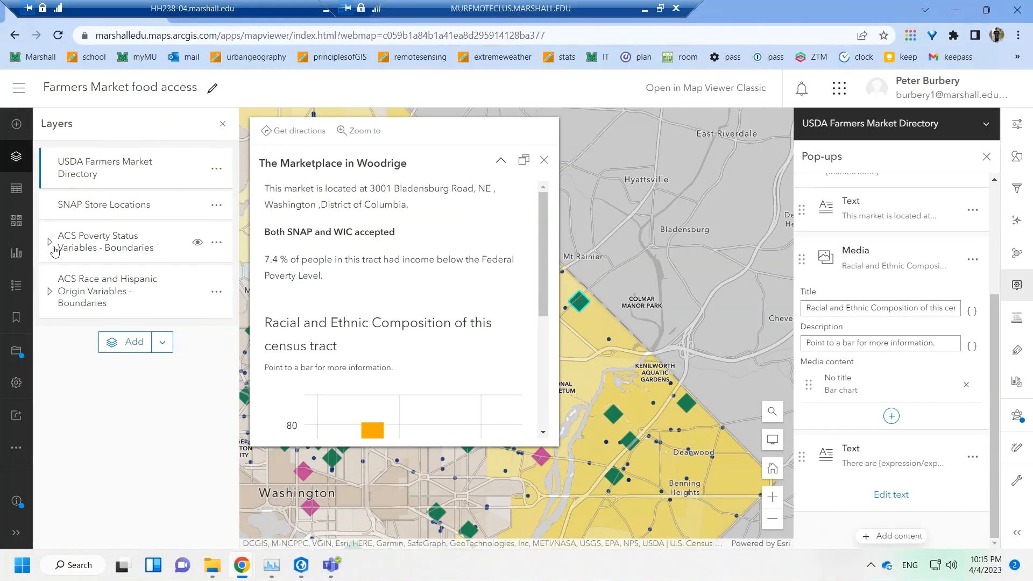
click(50, 245)
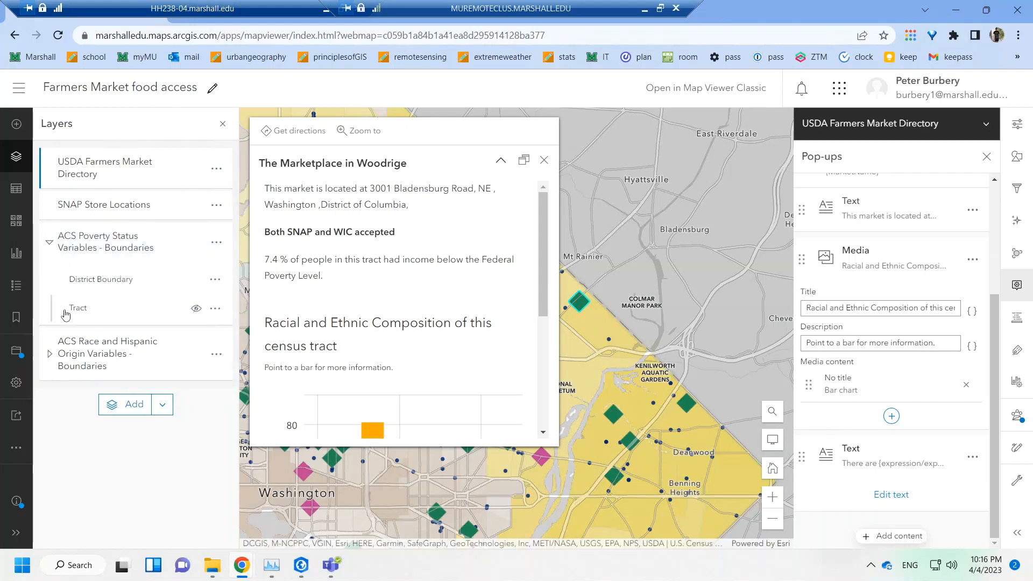
click(49, 353)
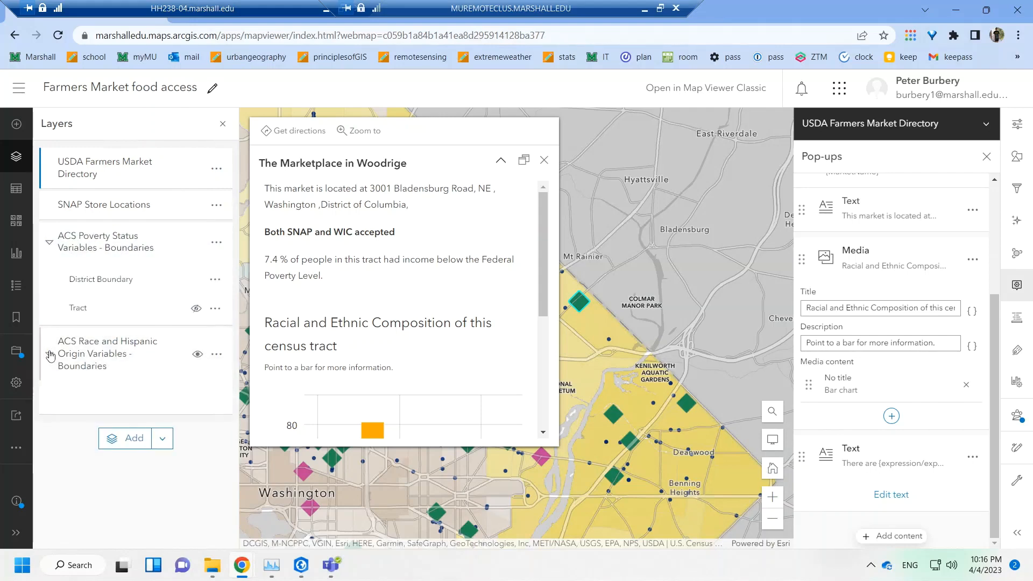
click(196, 397)
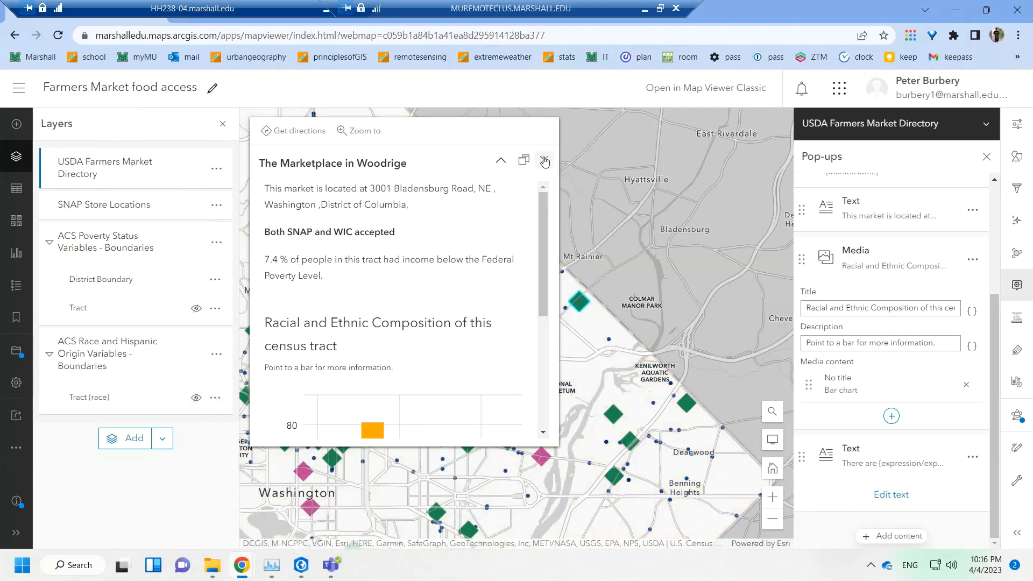
drag(544, 241, 533, 402)
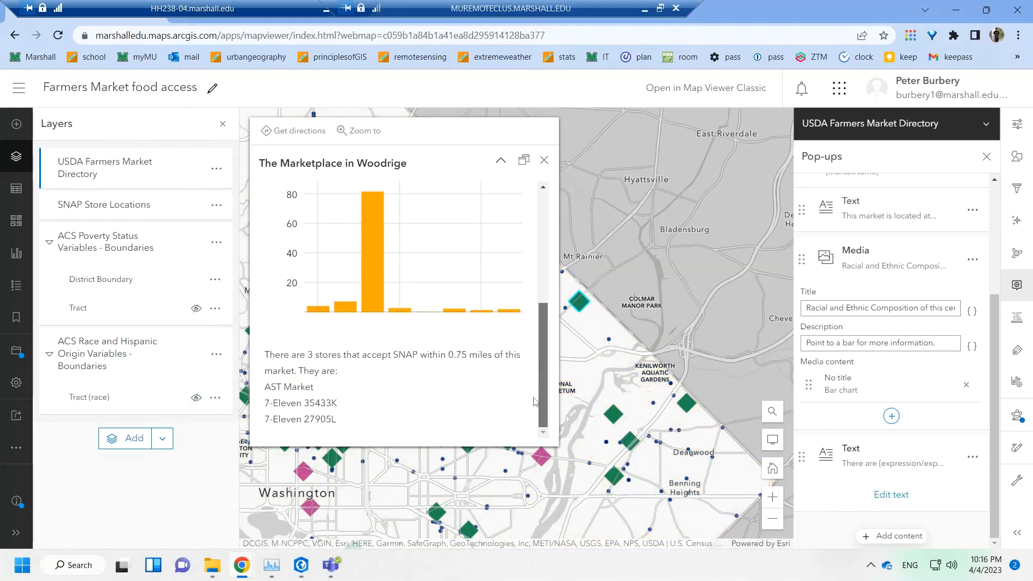
- Check the lesson's remaining instructions and save the Farmers Market food access map
mouse_move(242, 565)
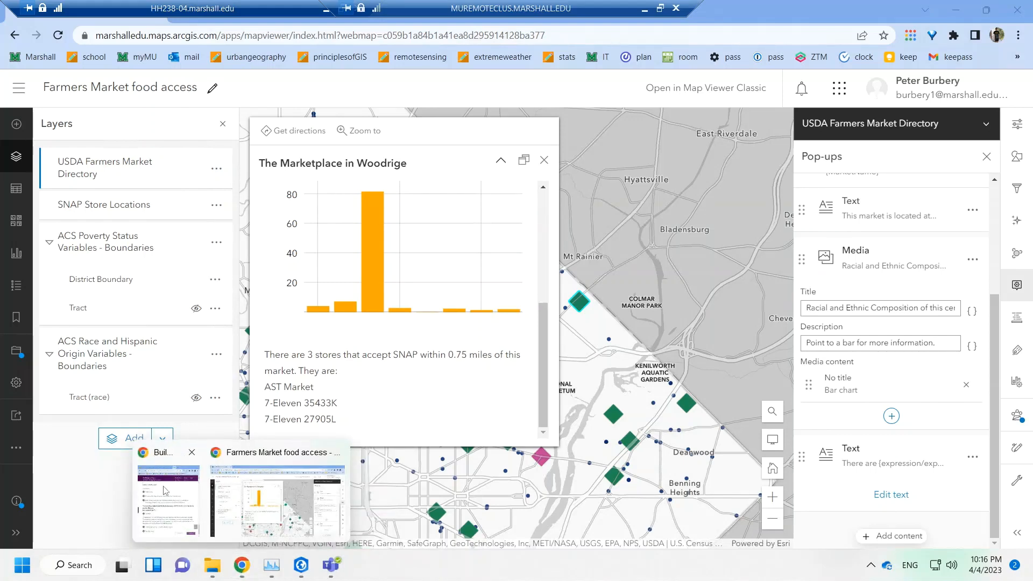
click(165, 491)
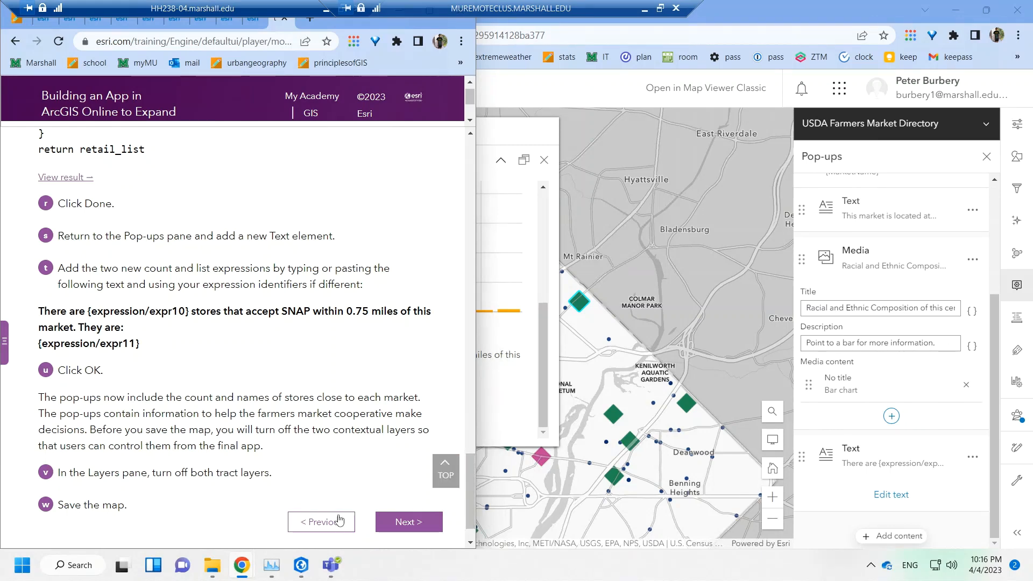
click(587, 375)
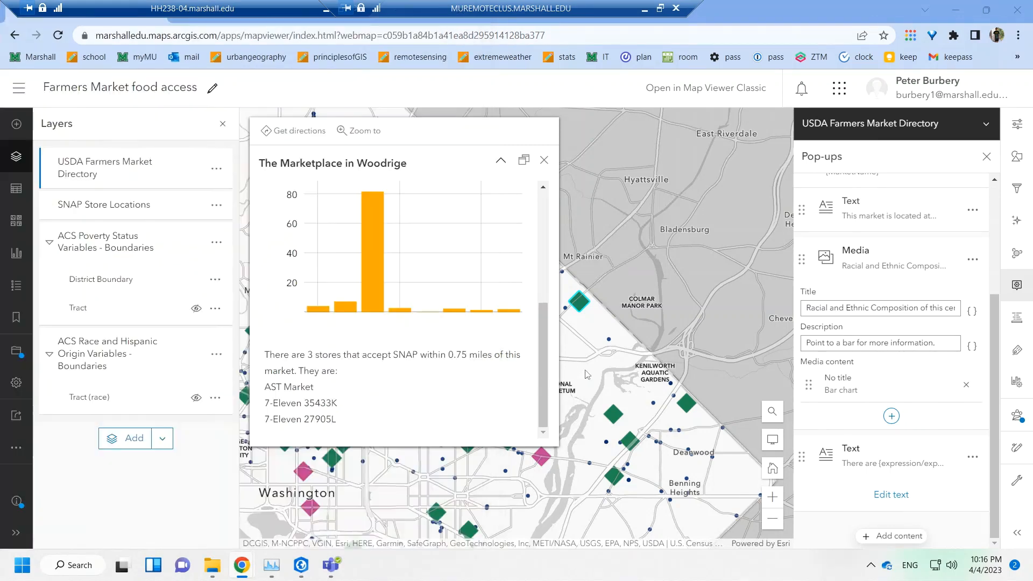
click(16, 351)
click(77, 353)
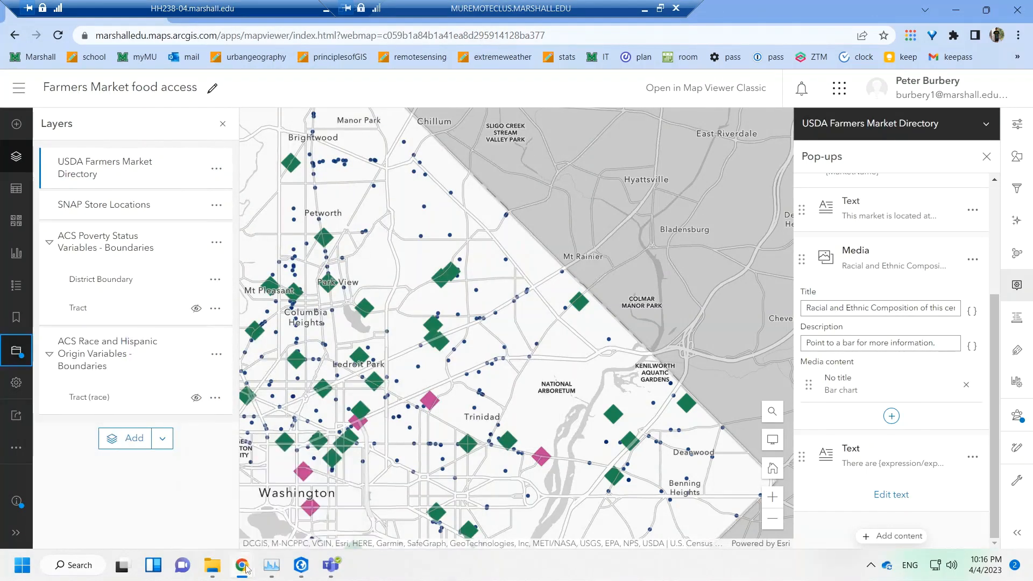
- Return to the Esri lesson and advance it to Step 5, configuring the web app to share
mouse_move(241, 565)
click(171, 510)
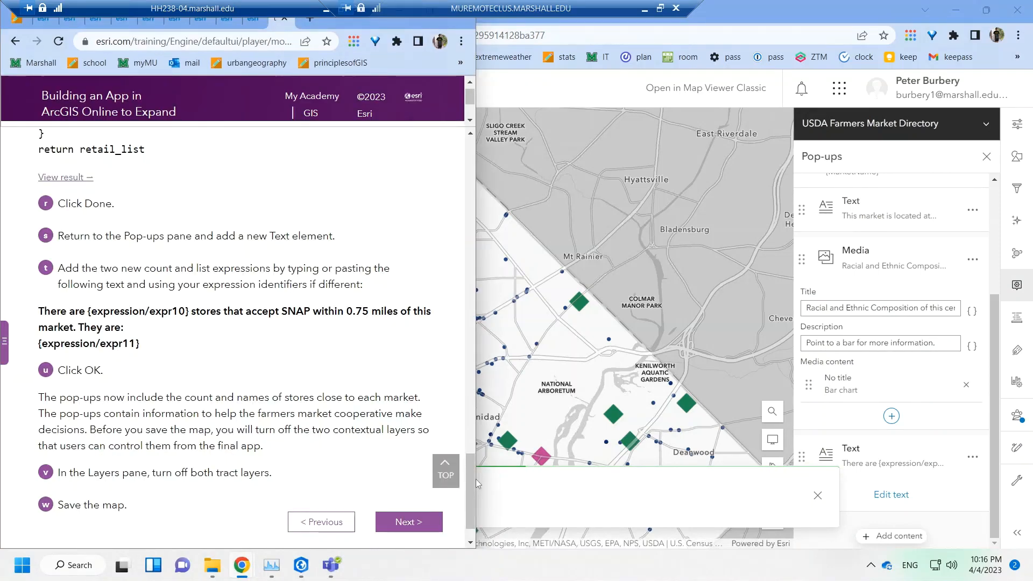
click(416, 524)
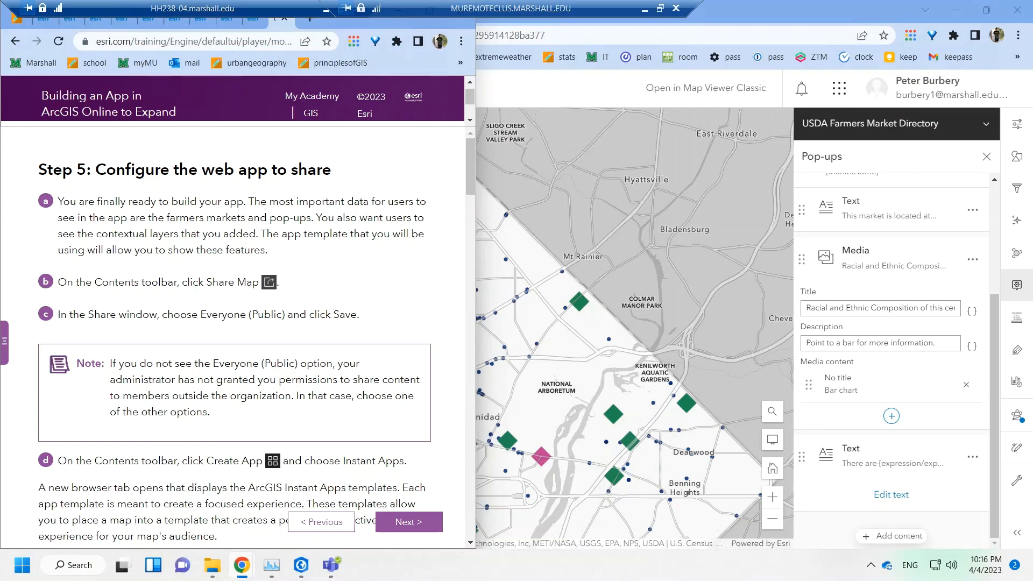
- Set the map's sharing level to Everyone (public) as the lesson instructs, and save the sharing setting
click(563, 90)
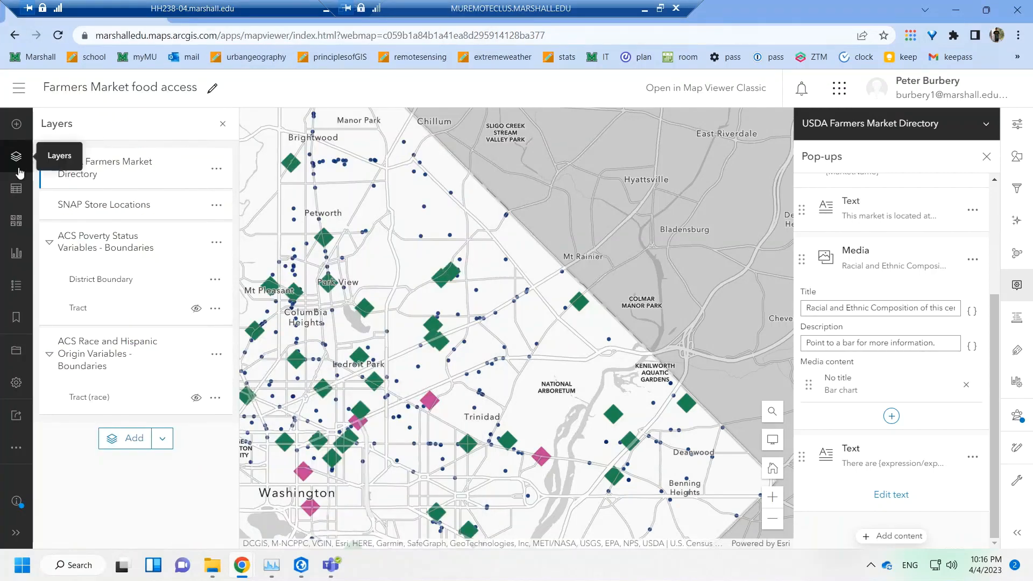
click(15, 190)
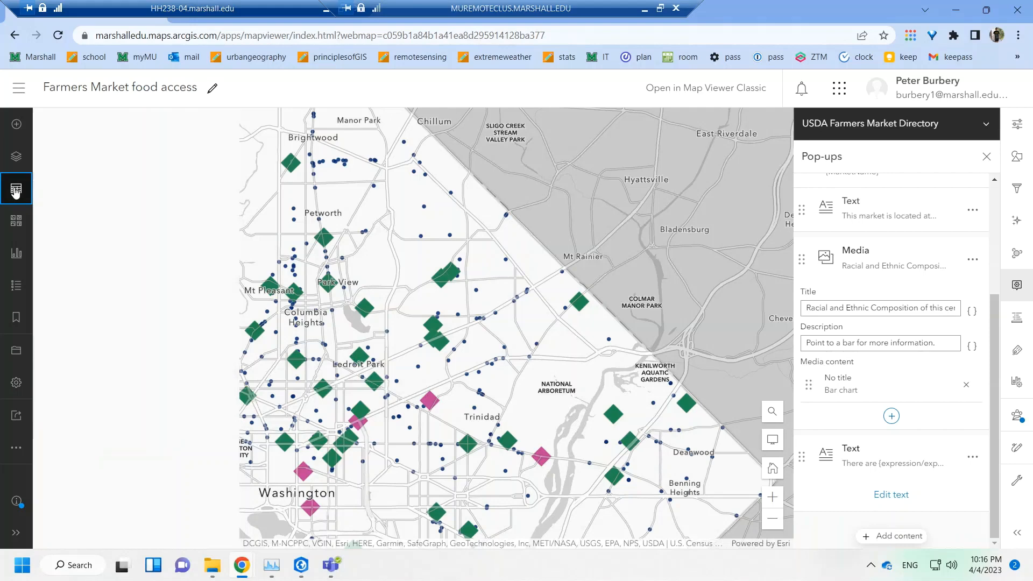
click(16, 157)
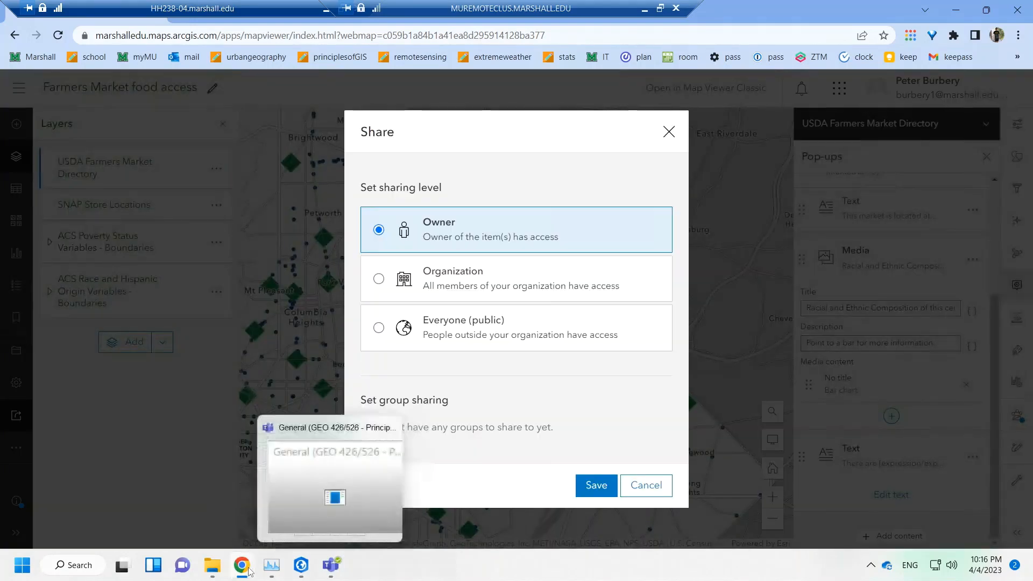
mouse_move(242, 565)
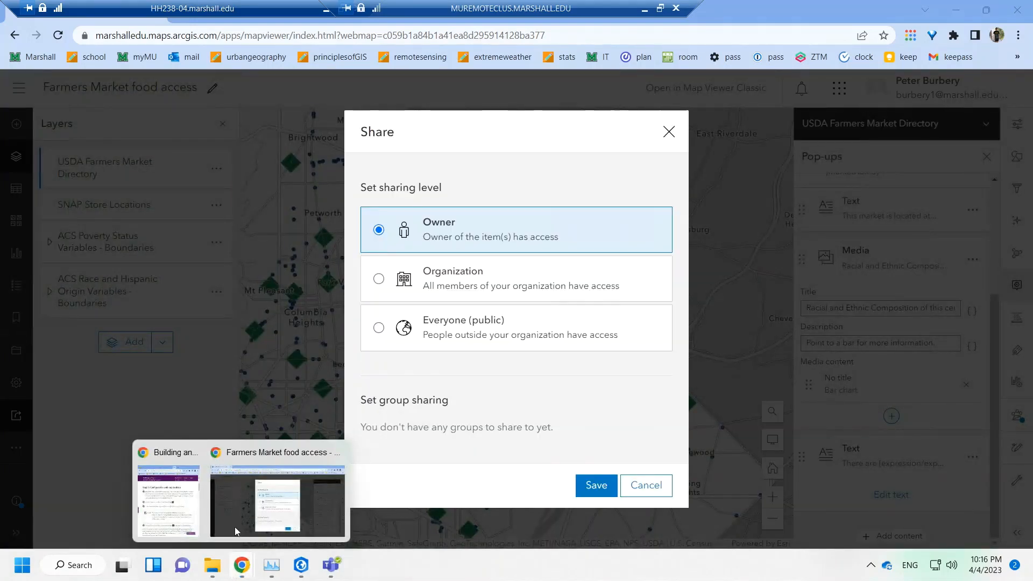
click(189, 516)
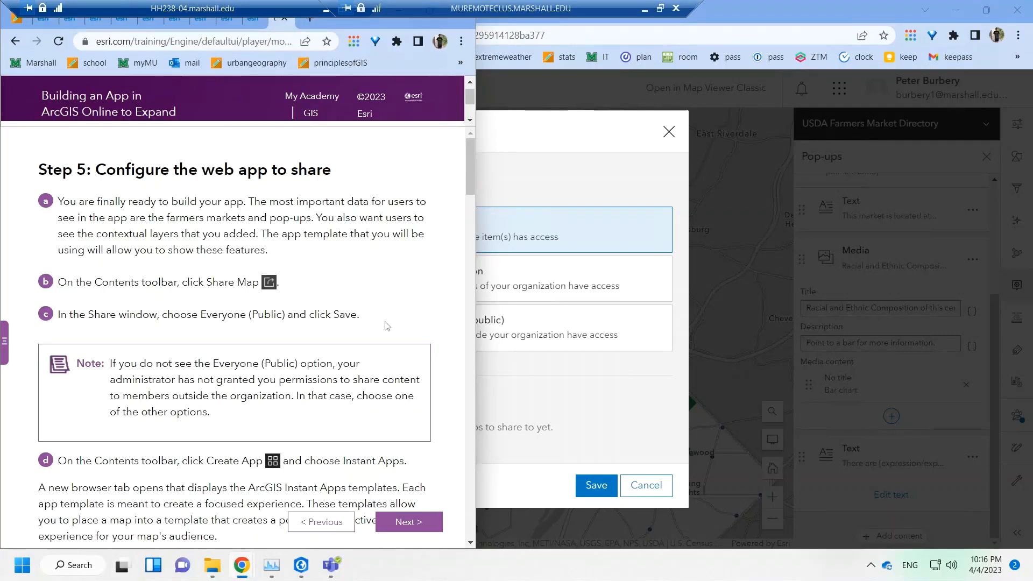
click(534, 192)
click(488, 330)
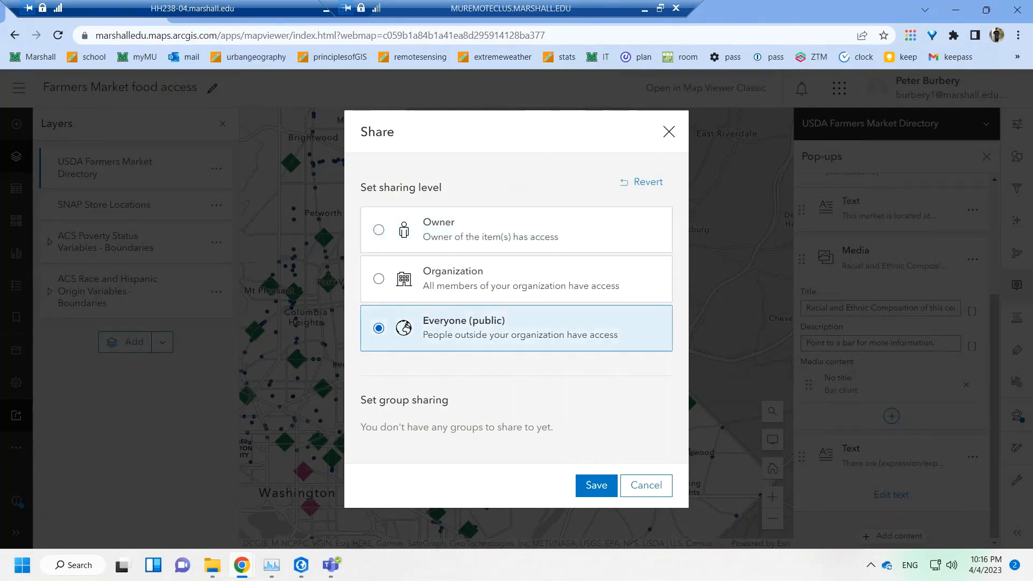
click(595, 486)
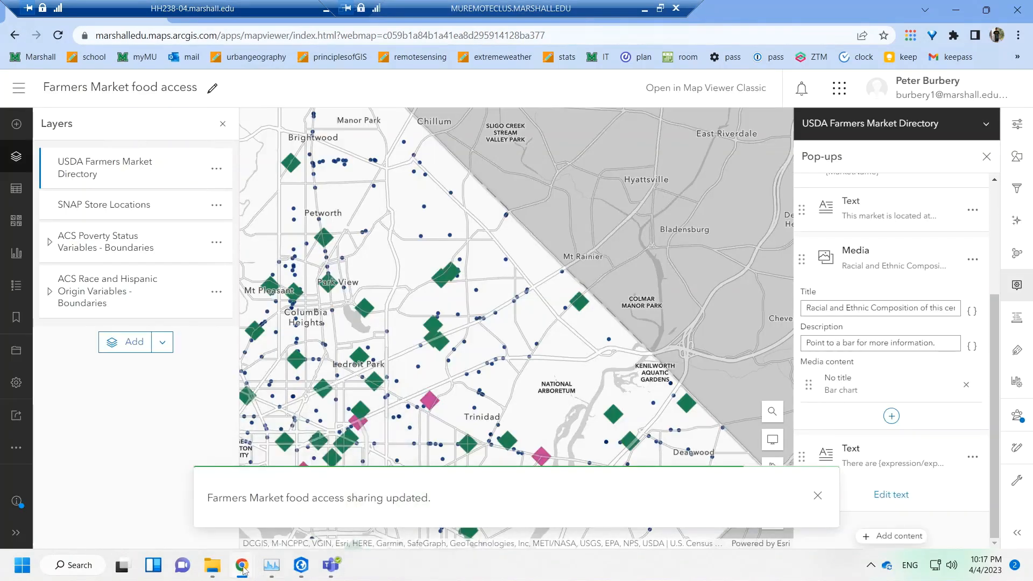
- Read the lesson's Instant Apps instructions, choose to create an app from the map, and minimize the remote desktop session
mouse_move(241, 565)
click(172, 500)
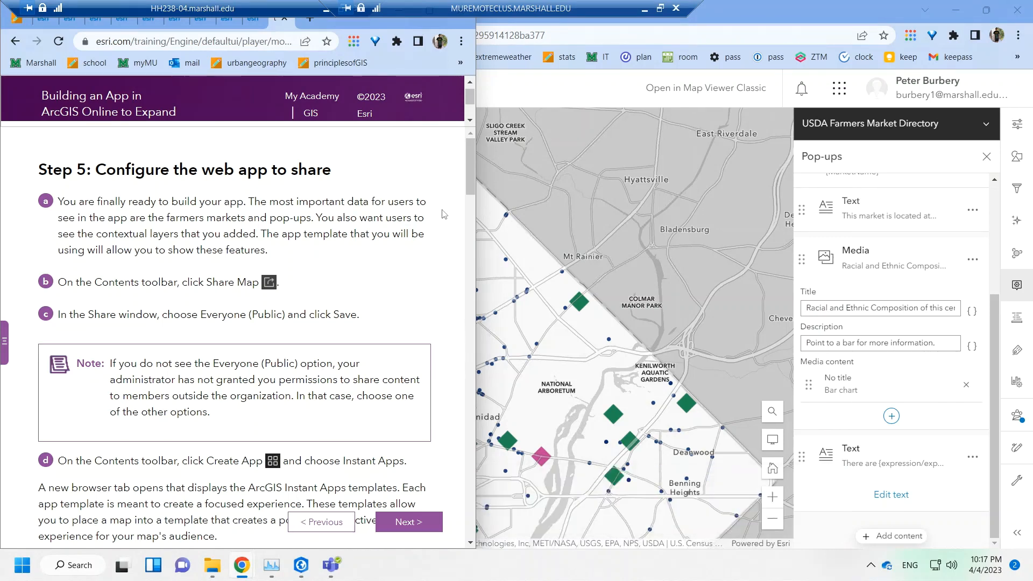
drag(468, 166, 468, 182)
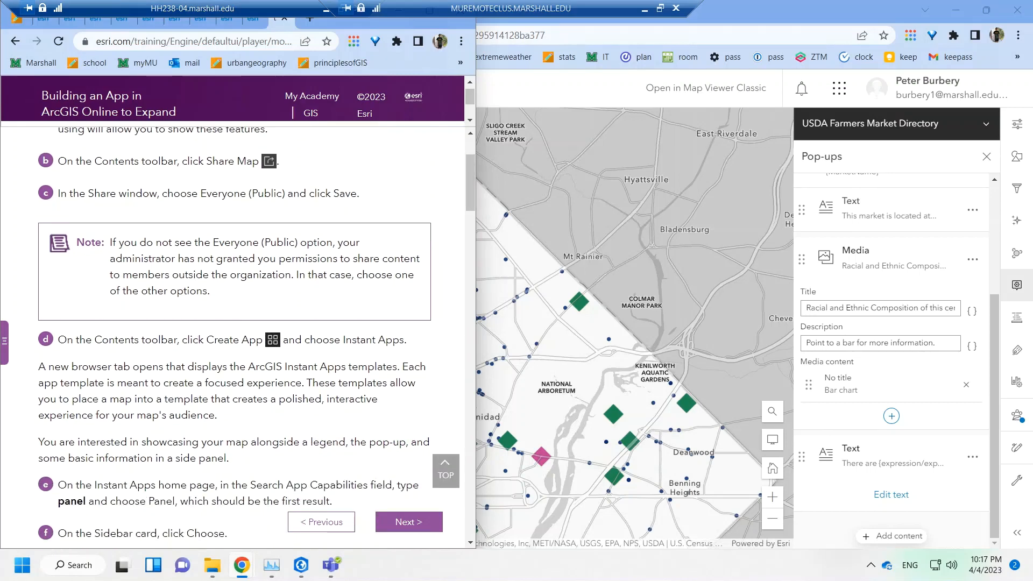
click(553, 305)
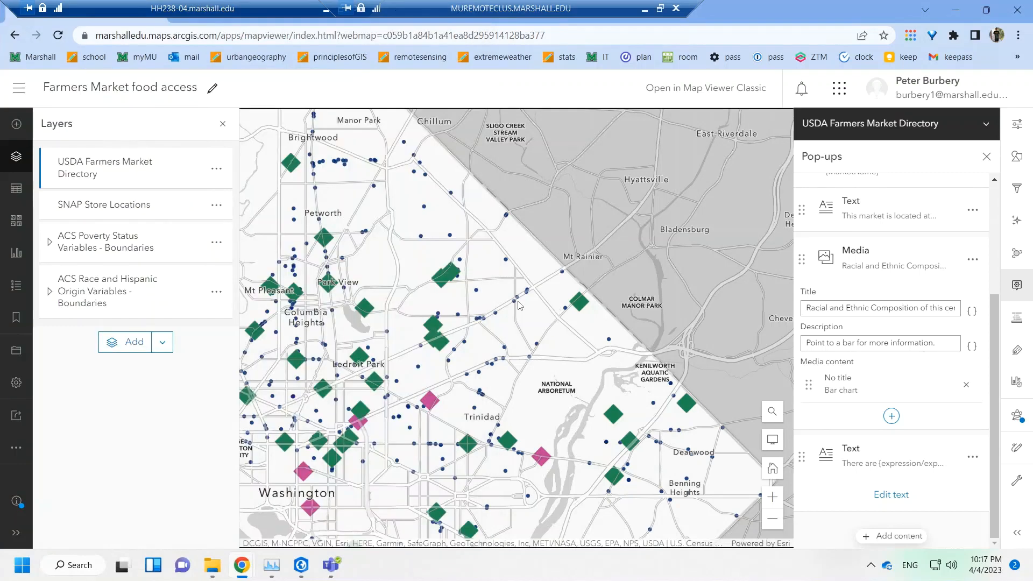
click(16, 447)
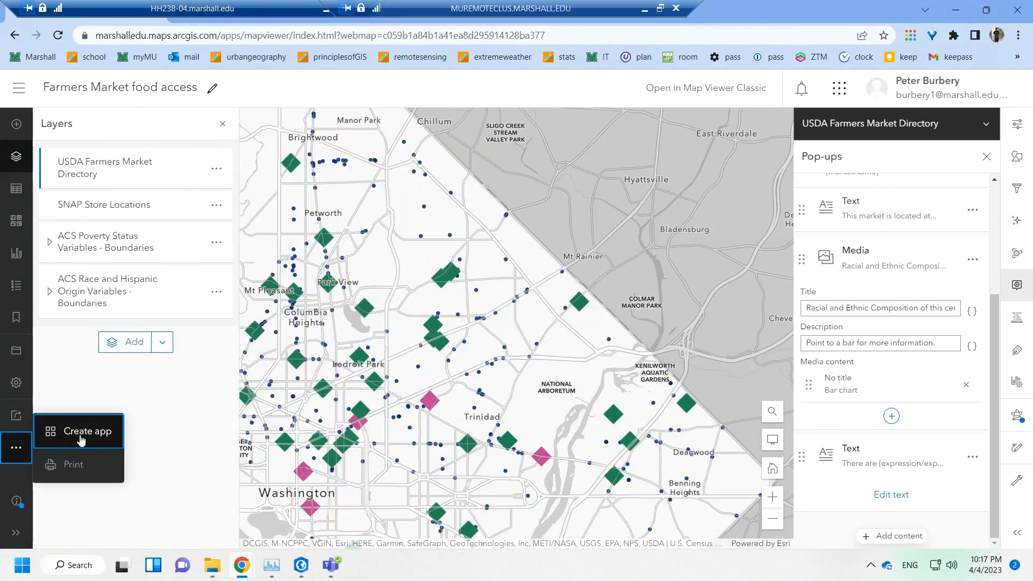
click(87, 432)
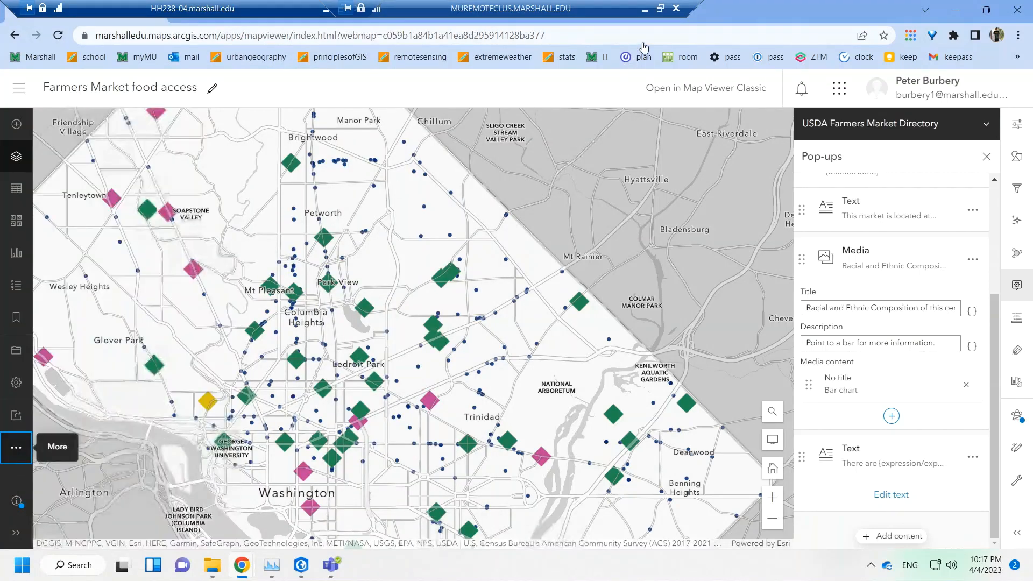
click(655, 11)
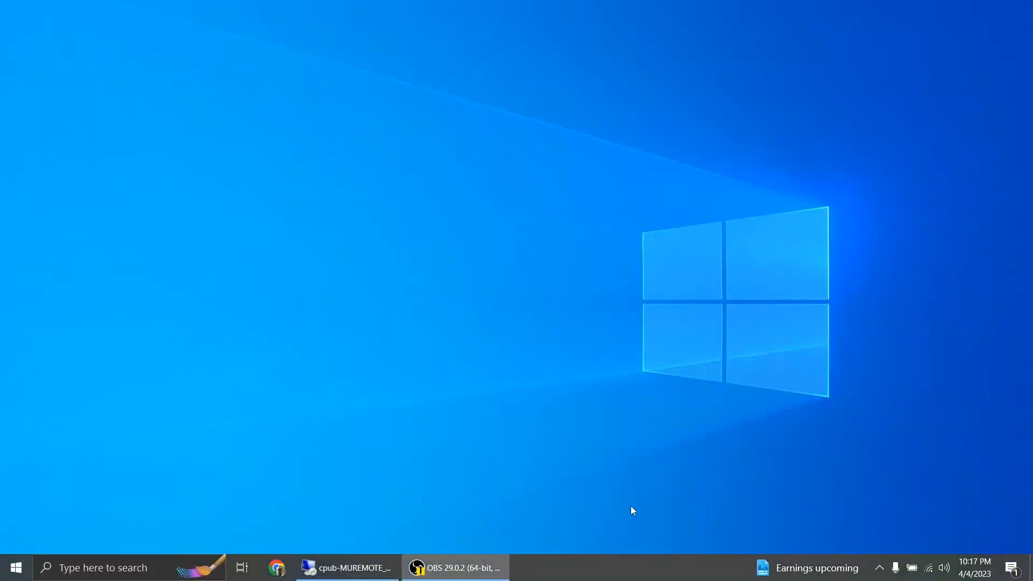
- Restore the remote desktop session, recheck the lesson, and create an app from the Farmers Market food access map with Instant Apps
click(375, 576)
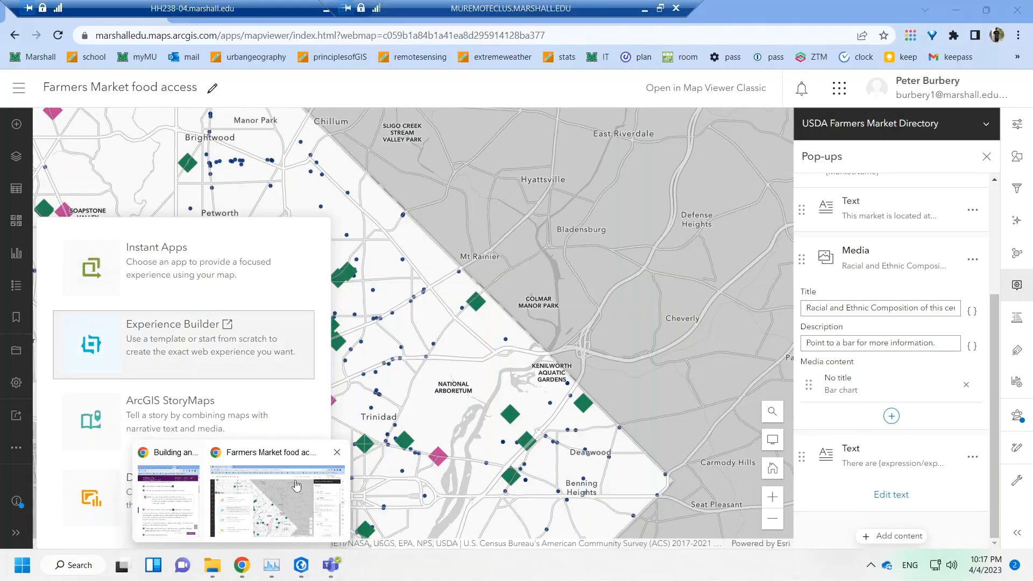
click(191, 512)
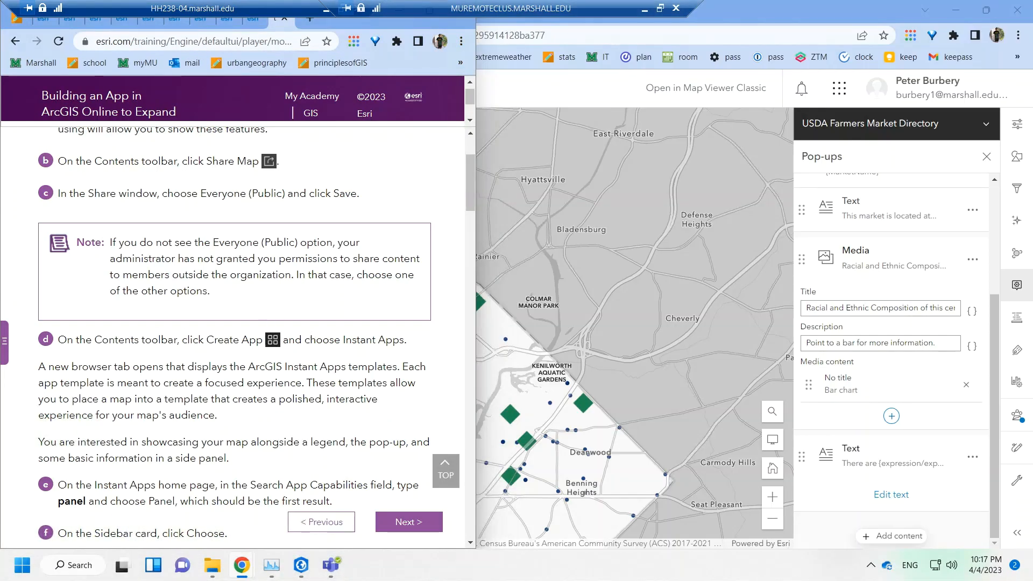
click(532, 357)
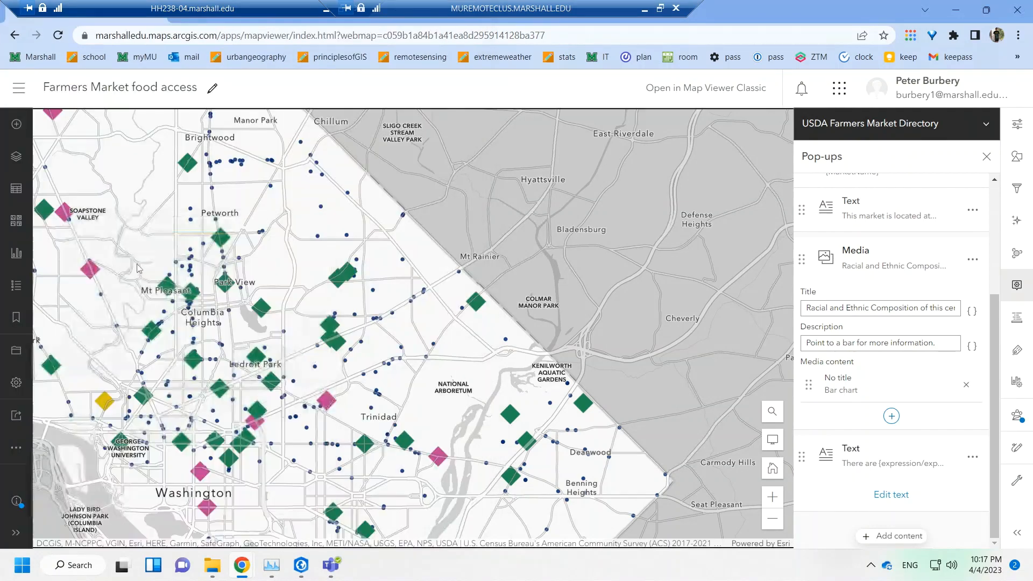
click(17, 450)
click(66, 434)
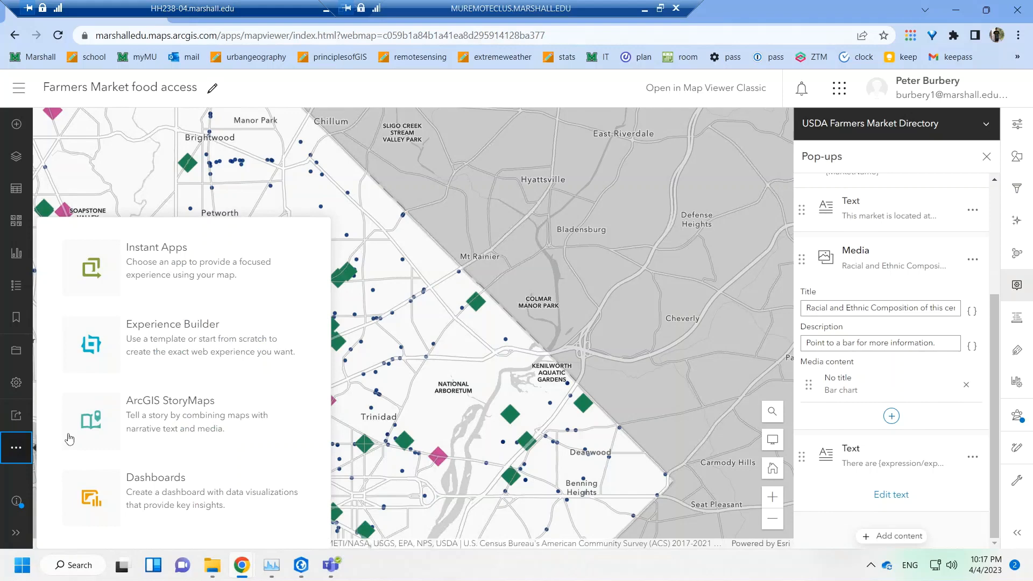
click(150, 269)
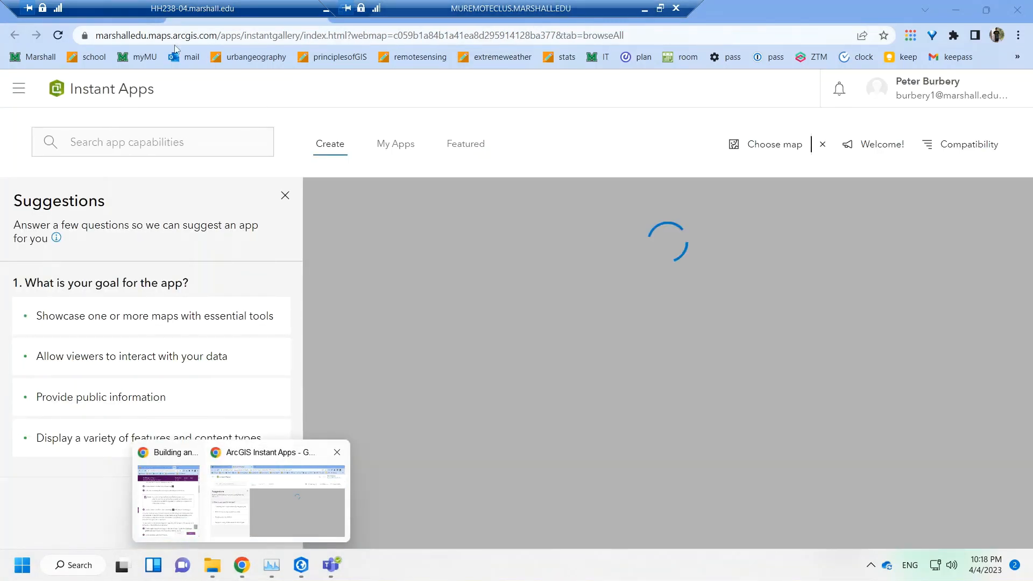
- Read the lesson's template instructions and filter the Instant Apps gallery by the "panel" capability
click(168, 498)
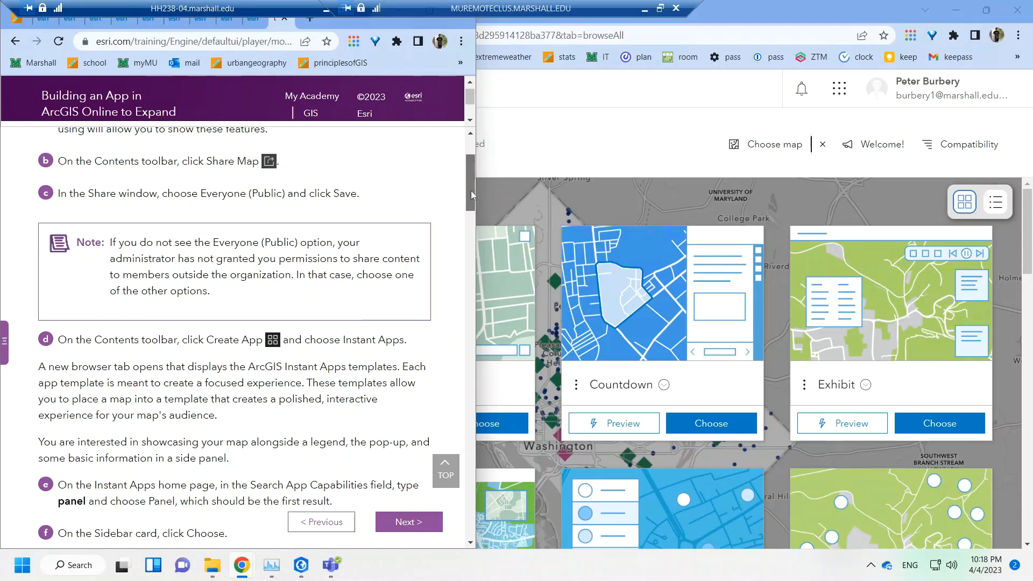
drag(472, 191, 472, 213)
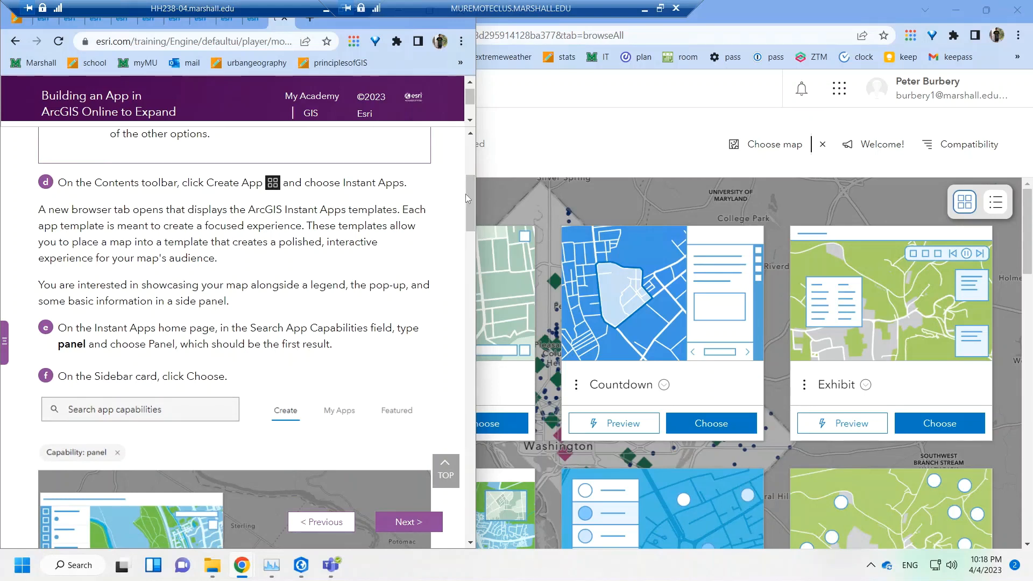
scroll(469, 201, down, 1)
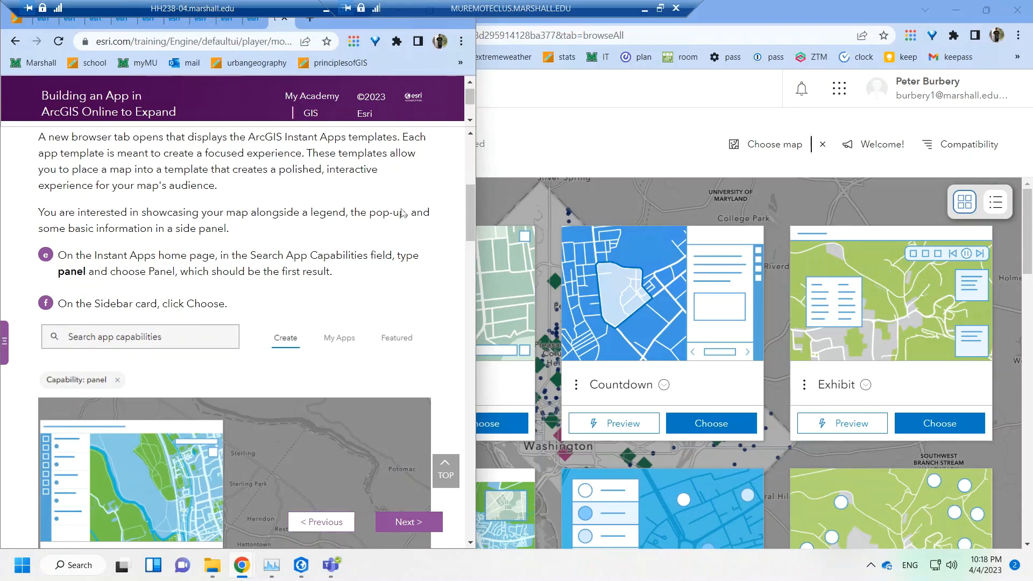
click(561, 157)
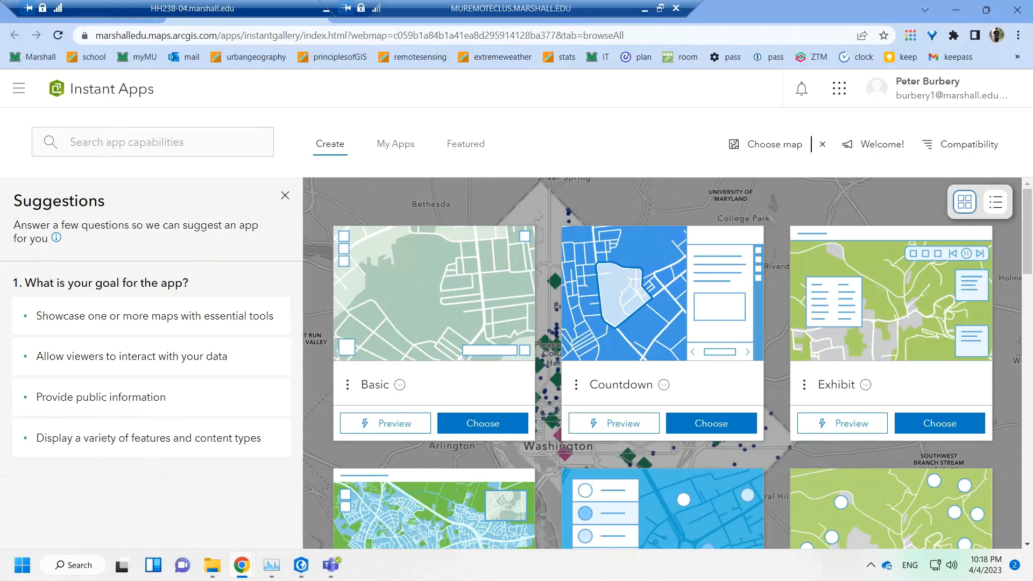
click(153, 142)
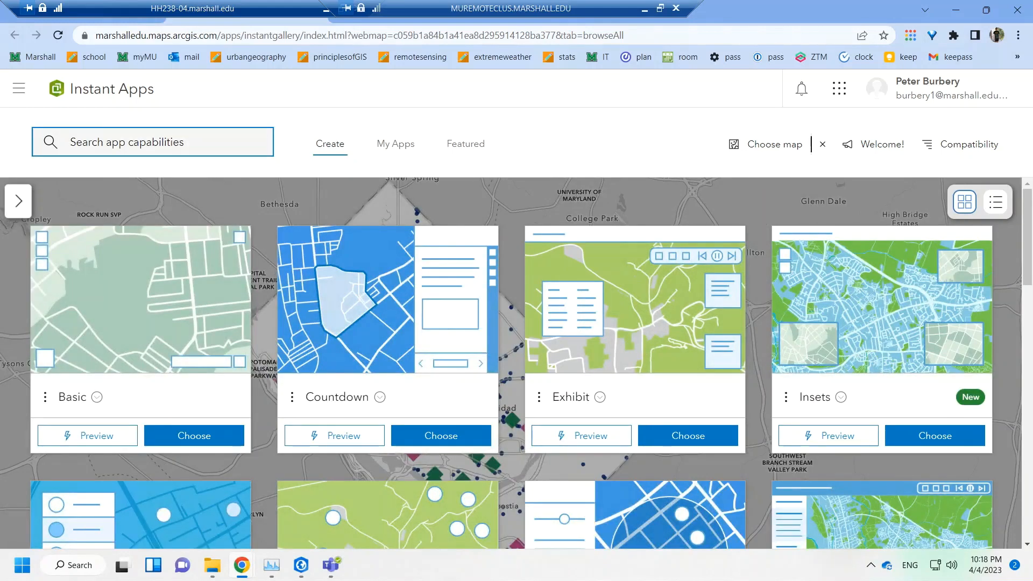
text(panel)
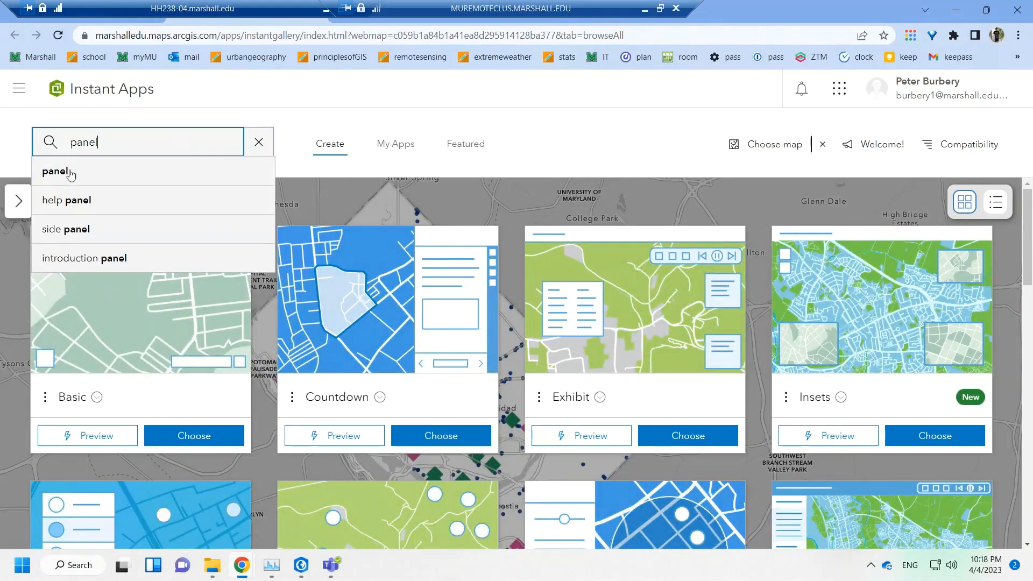
click(56, 171)
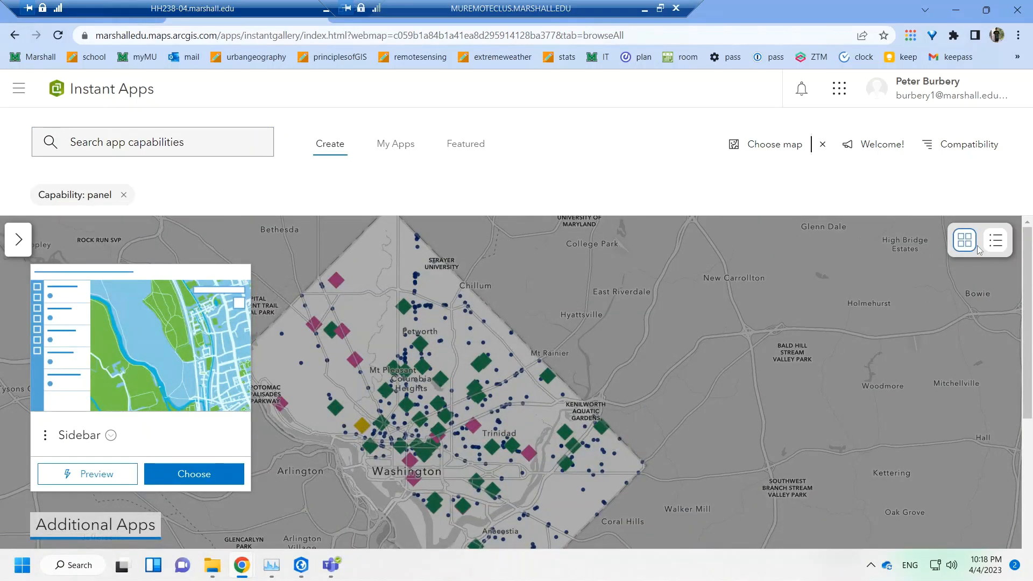
- Compare the filtered templates with the lesson's instructions and choose the Sidebar template for the new app
drag(1028, 350, 1022, 206)
mouse_move(242, 565)
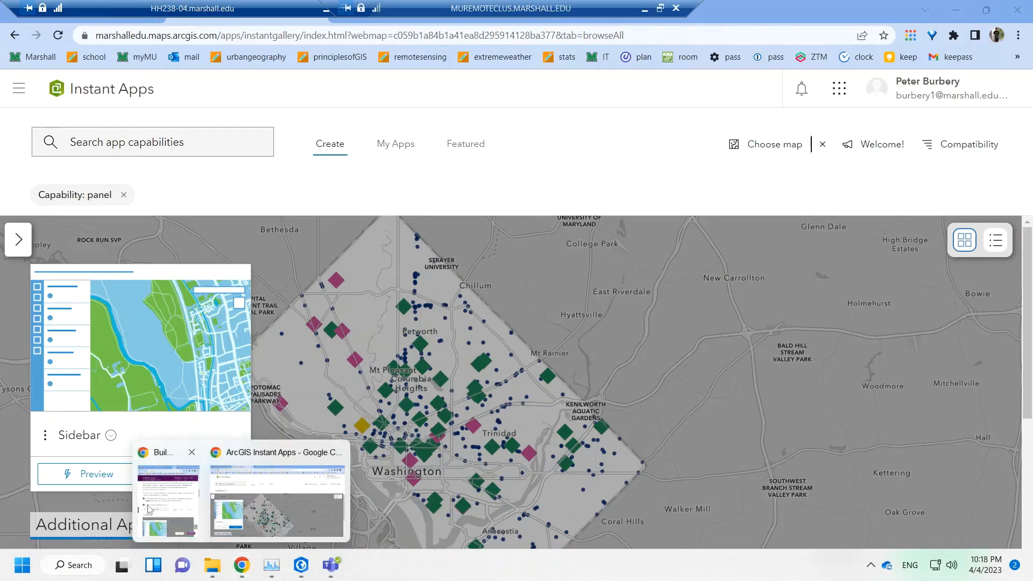
click(150, 506)
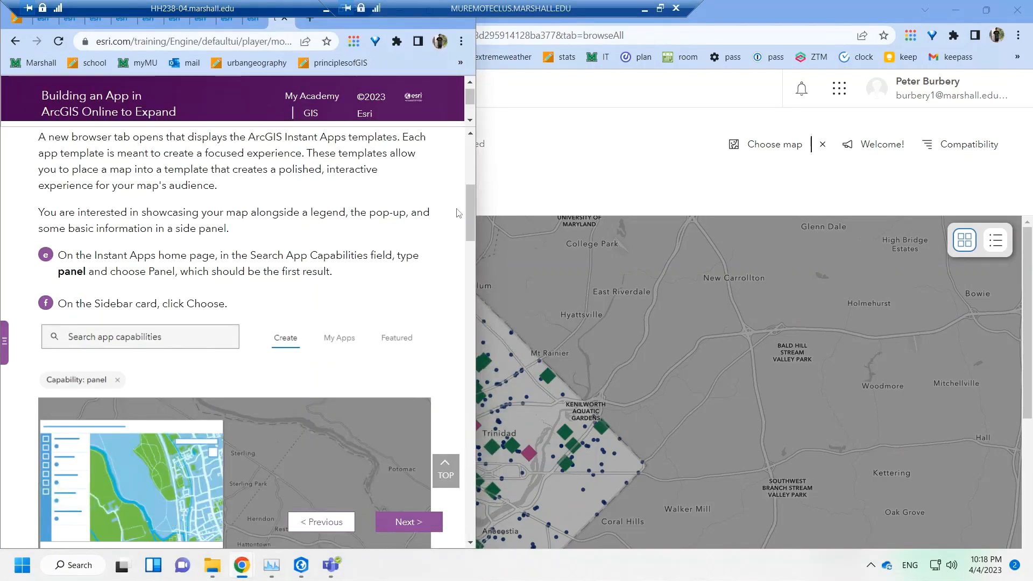
drag(469, 209, 478, 240)
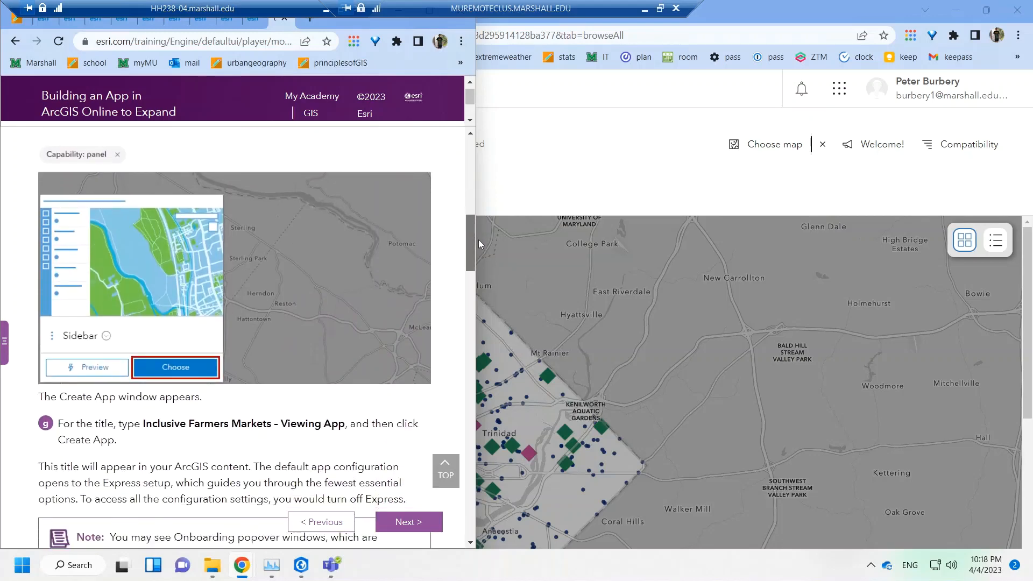
click(541, 200)
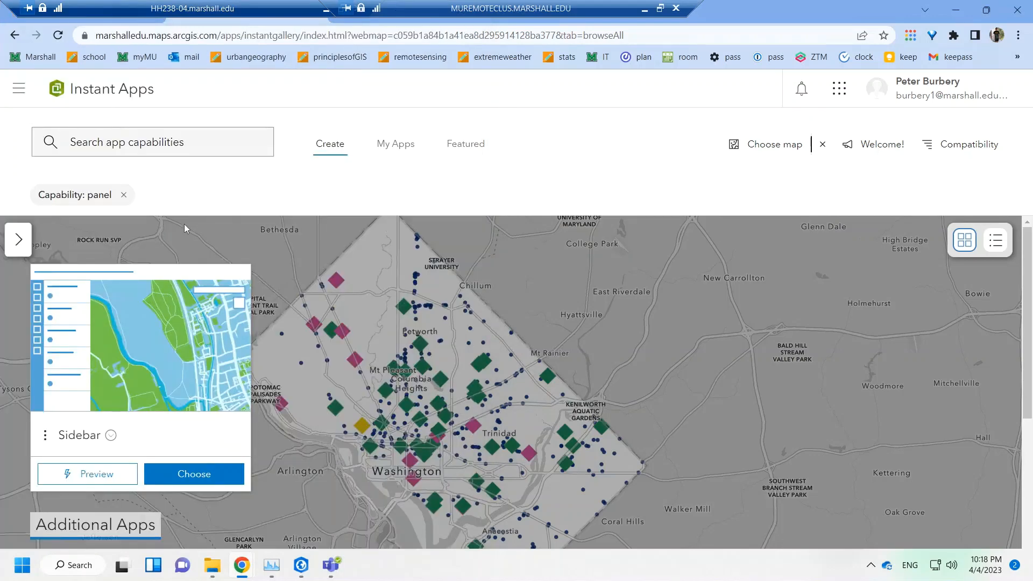
click(174, 477)
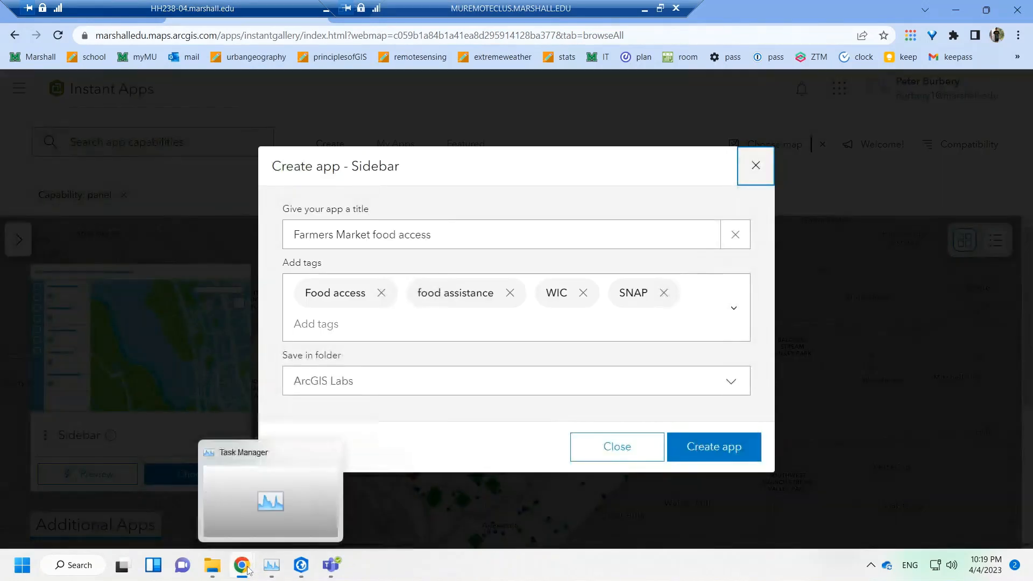
- Copy the app title from the lesson and create the Sidebar app titled "Inclusive Farmers Markets – Viewing App,"
mouse_move(241, 565)
click(169, 497)
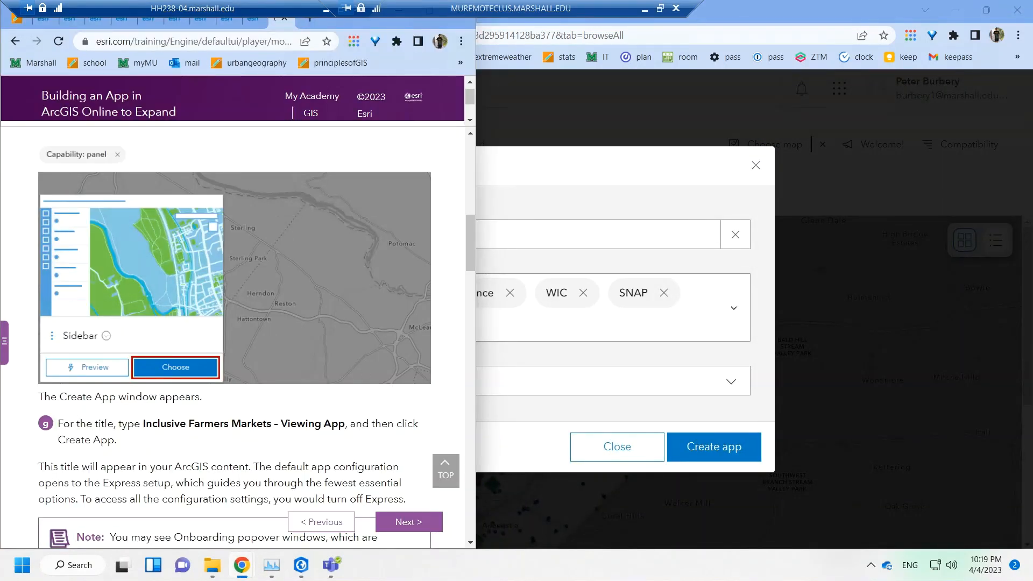
mouse_move(470, 230)
mouse_down()
mouse_move(474, 208)
mouse_move(474, 243)
mouse_up()
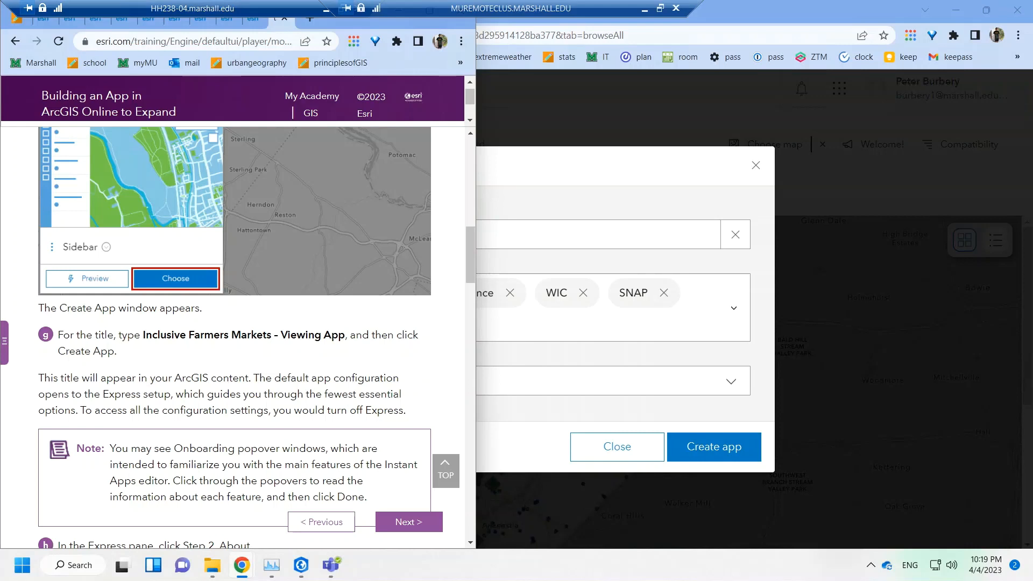
drag(143, 334, 345, 335)
key(ctrl+c)
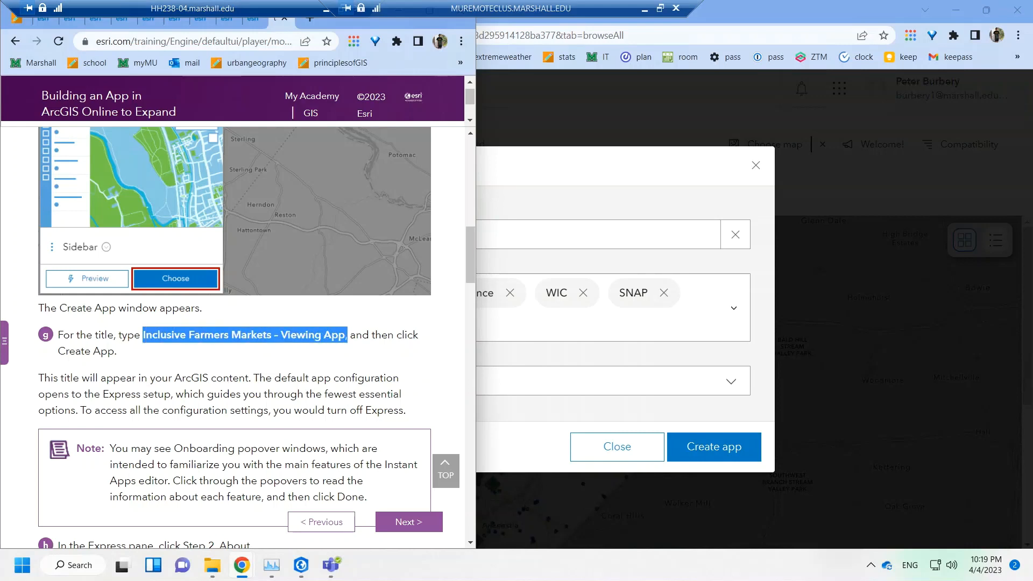
key(alt+Tab)
key(ctrl+a)
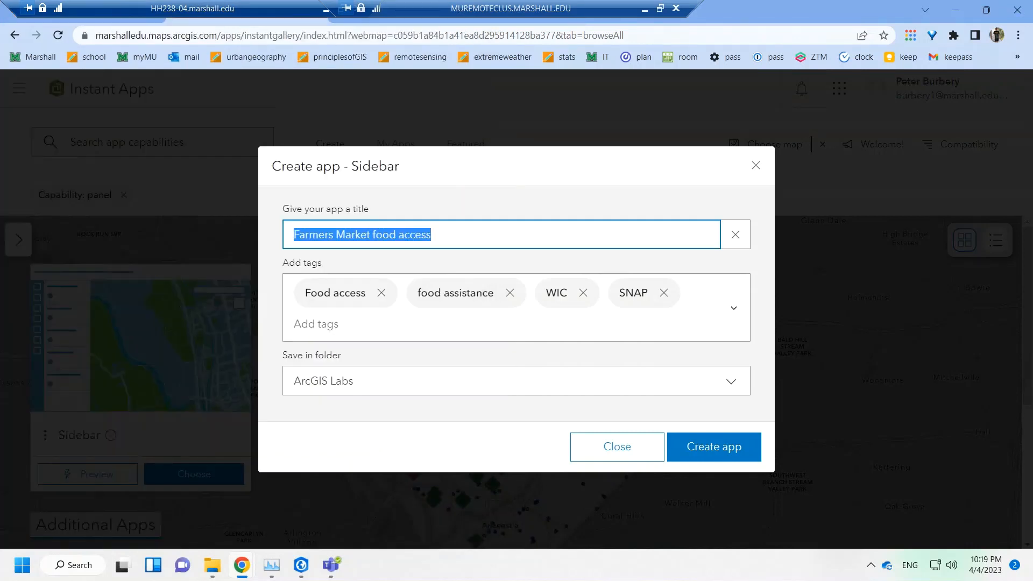
key(ctrl+v)
click(707, 457)
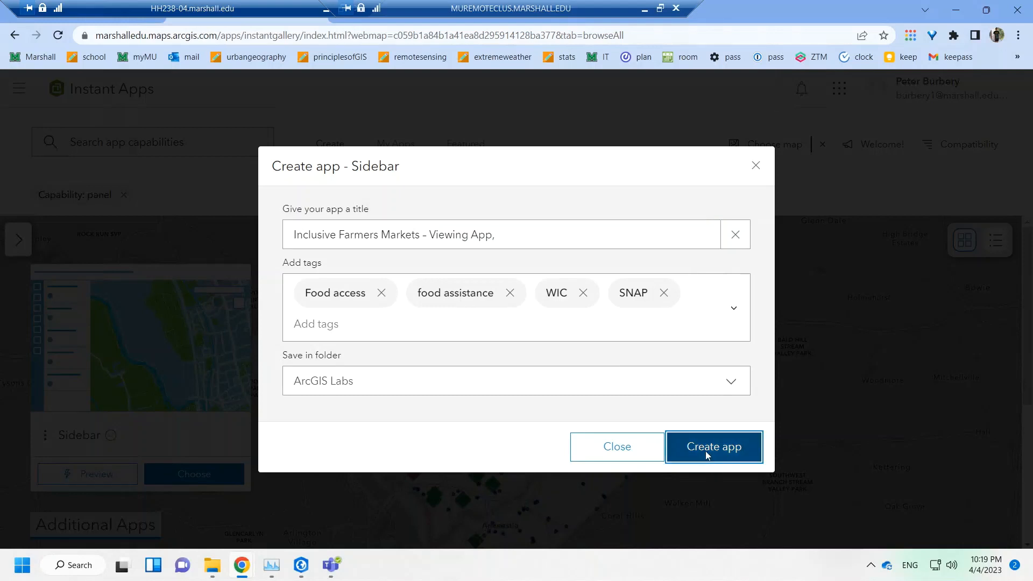
- Read the lesson's instructions for the Express setup's About step and app title, and return to the app's browser window
mouse_move(241, 569)
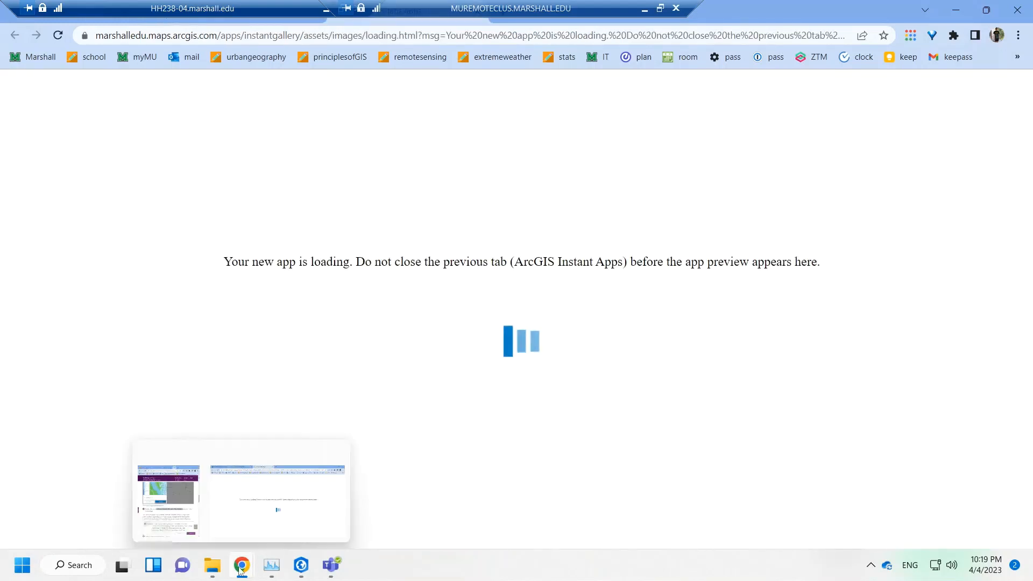
click(169, 487)
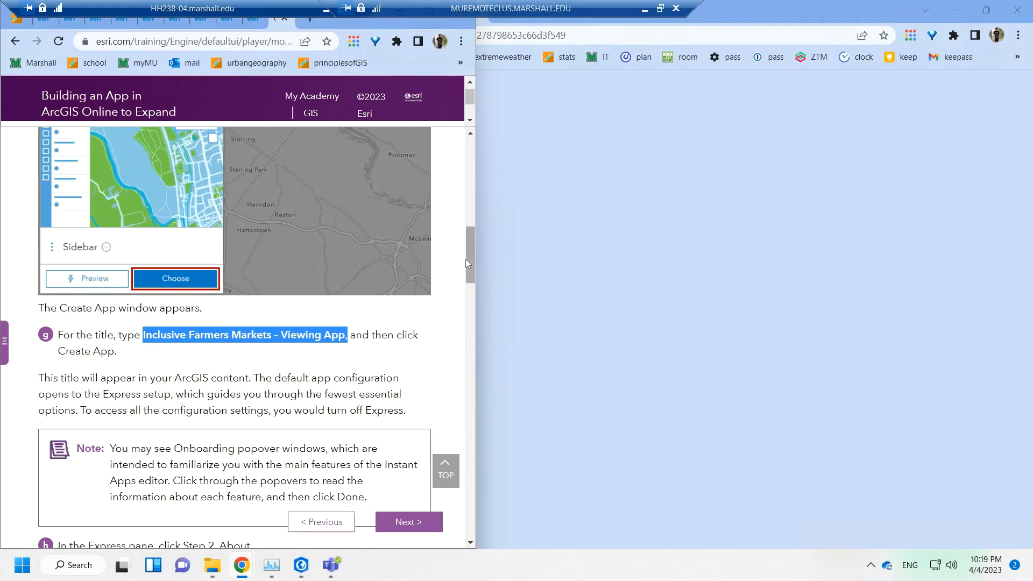
drag(468, 259, 472, 264)
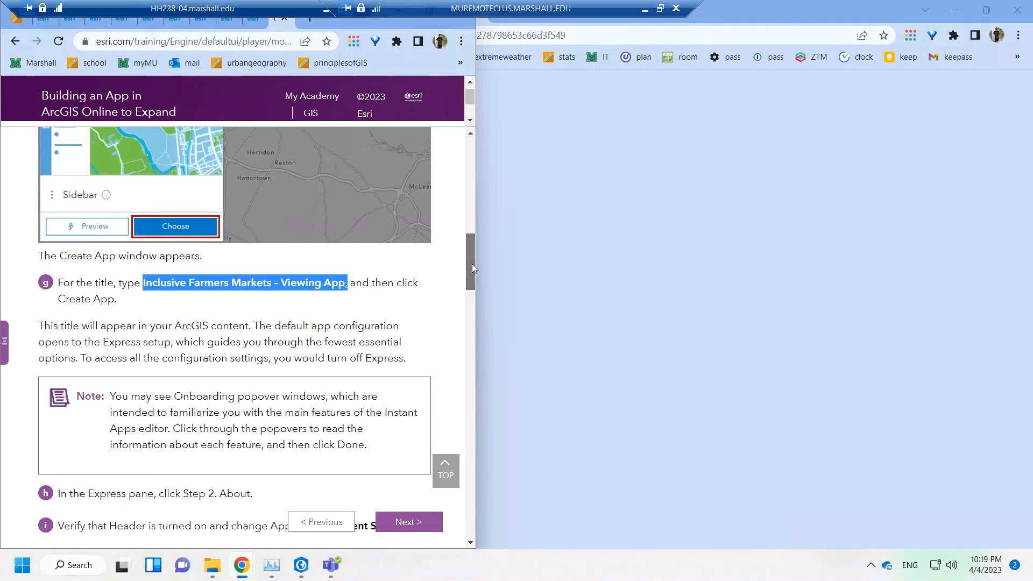
drag(472, 264, 472, 272)
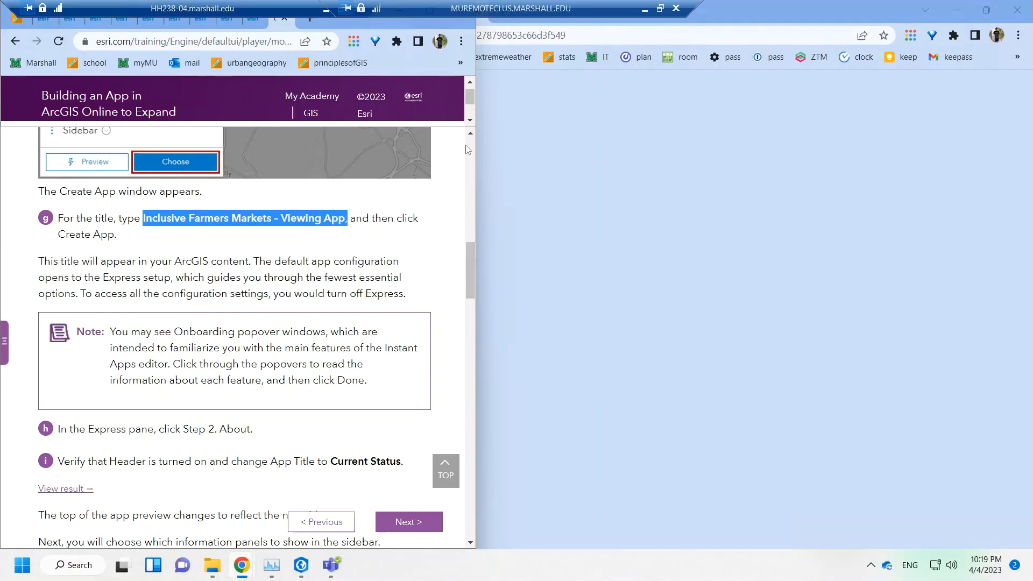
click(644, 9)
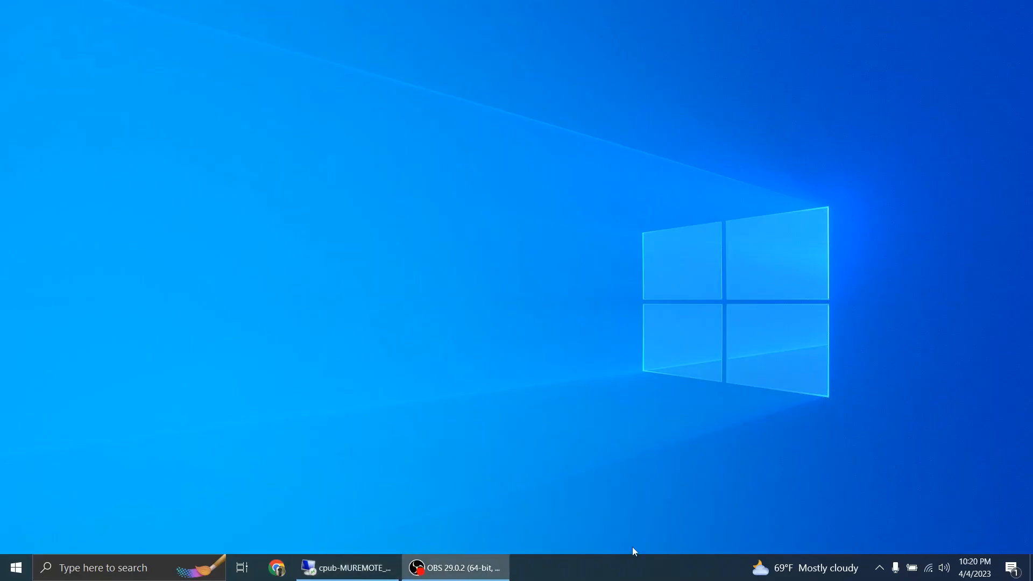
click(347, 568)
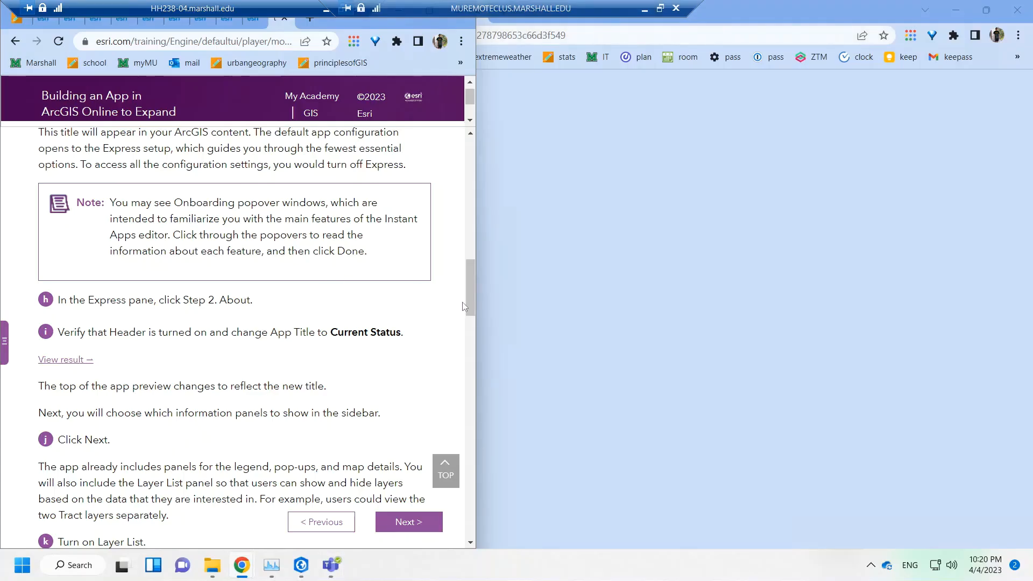
drag(470, 294, 467, 273)
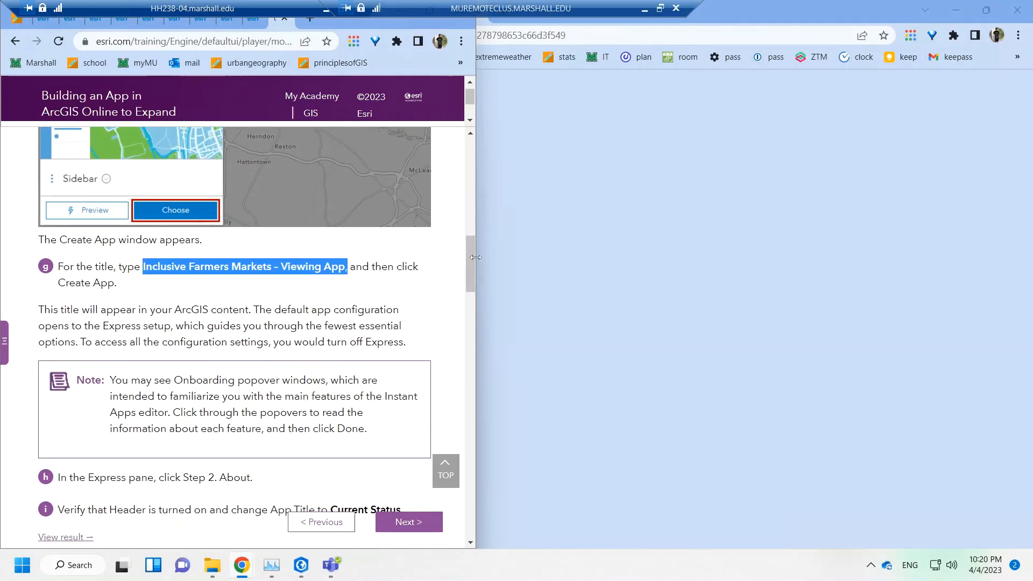
scroll(475, 258, down, 2)
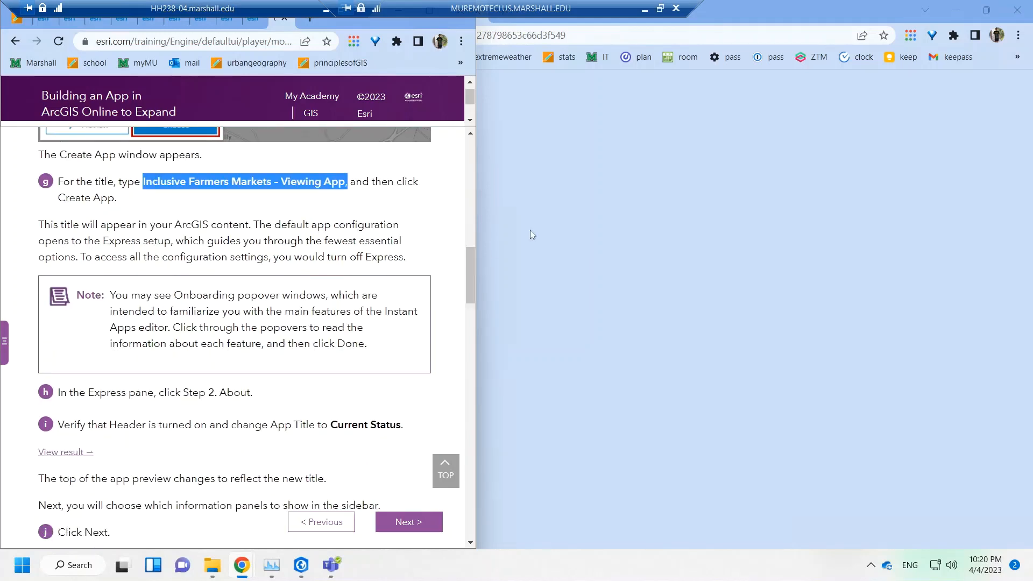
click(530, 230)
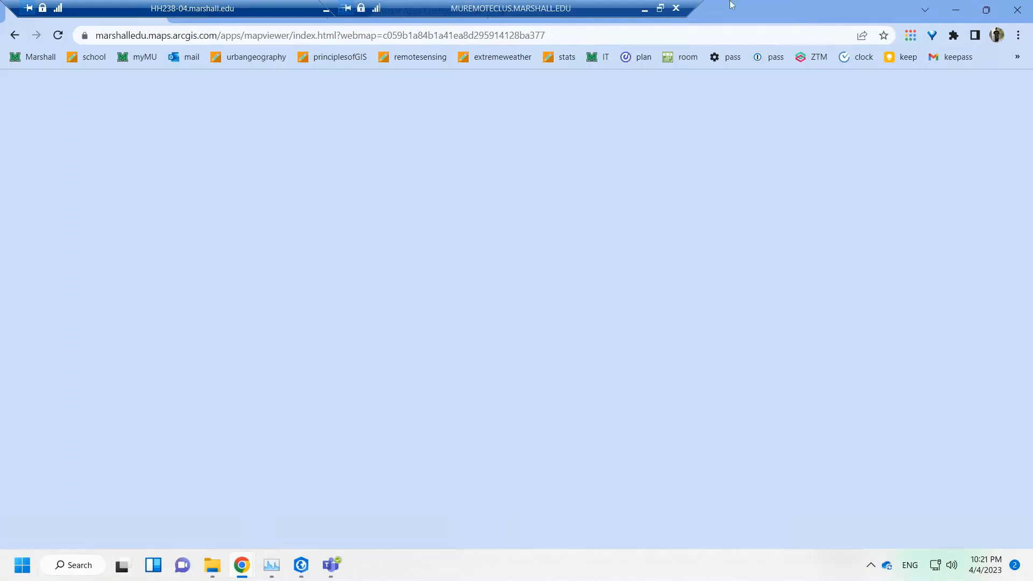
- End the Microsoft Teams task in Task Manager, and minimize Task Manager
click(271, 569)
click(191, 186)
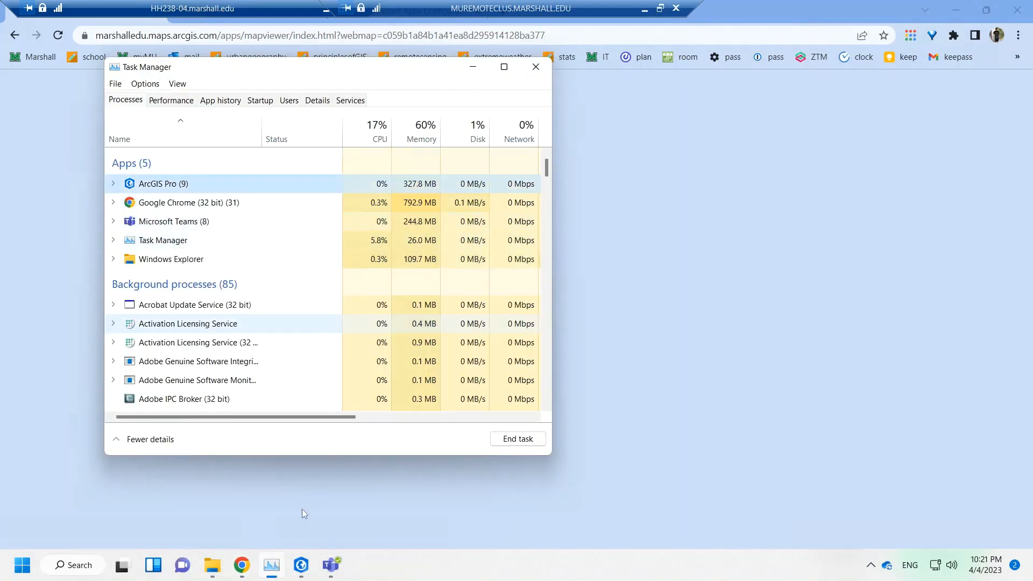
click(159, 229)
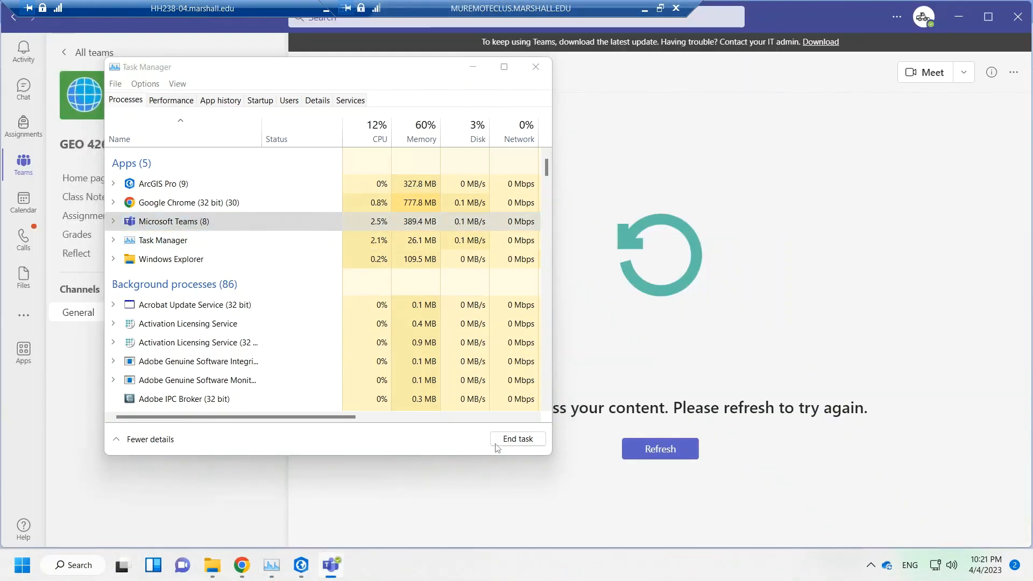
click(517, 439)
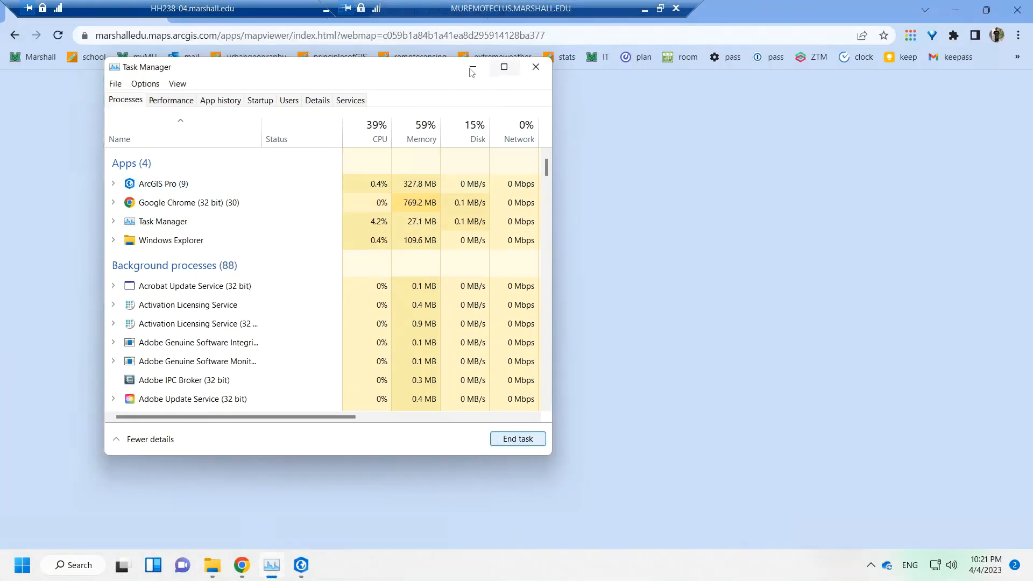
click(472, 67)
- Move the remote session's connection bar off the browser tabs and switch to the Instant Apps configuration page
drag(539, 10, 749, 10)
click(445, 7)
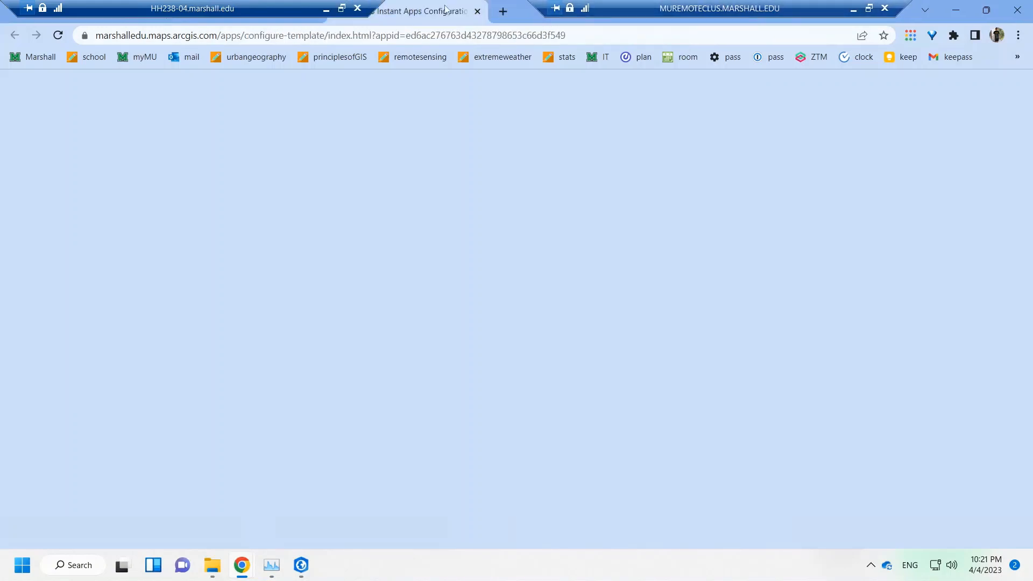
- Search for "arcgis online" in a new browser tab, open ArcGIS Online, and sign in through the Marshalledu organization's Marshall University login
click(503, 10)
text(arcgis a)
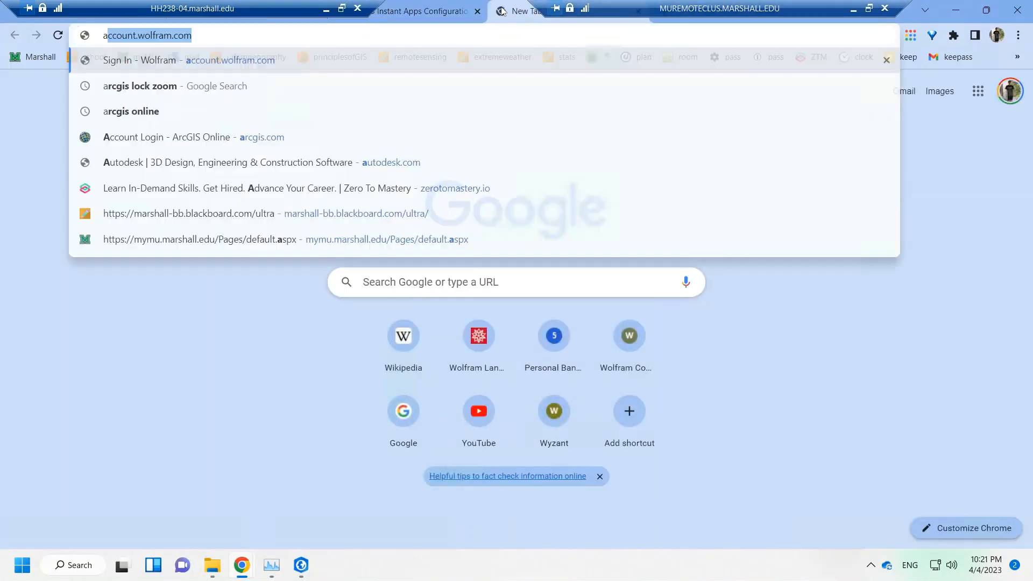
key(BackSpace)
key(BackSpace)
text(online)
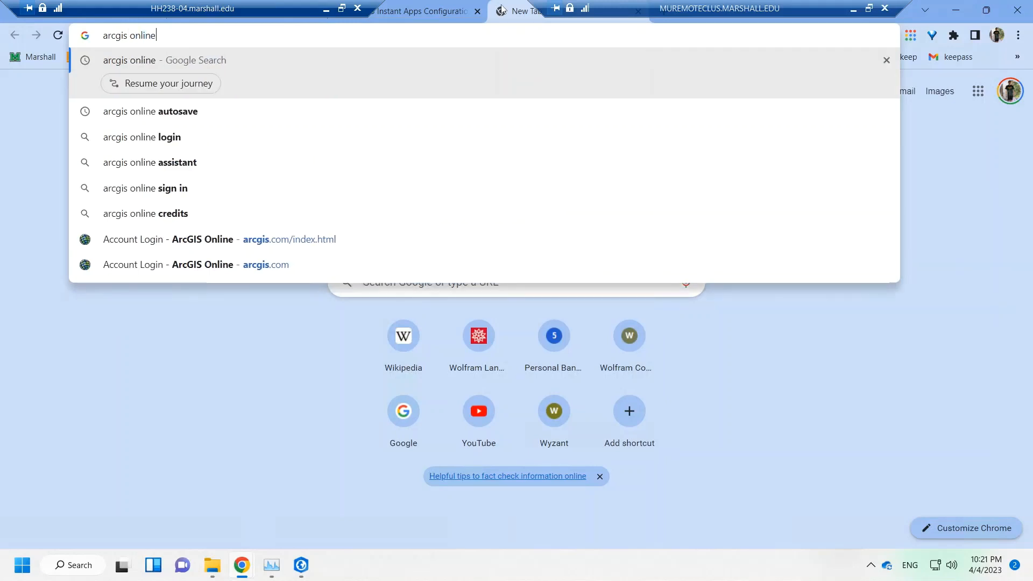
key(Return)
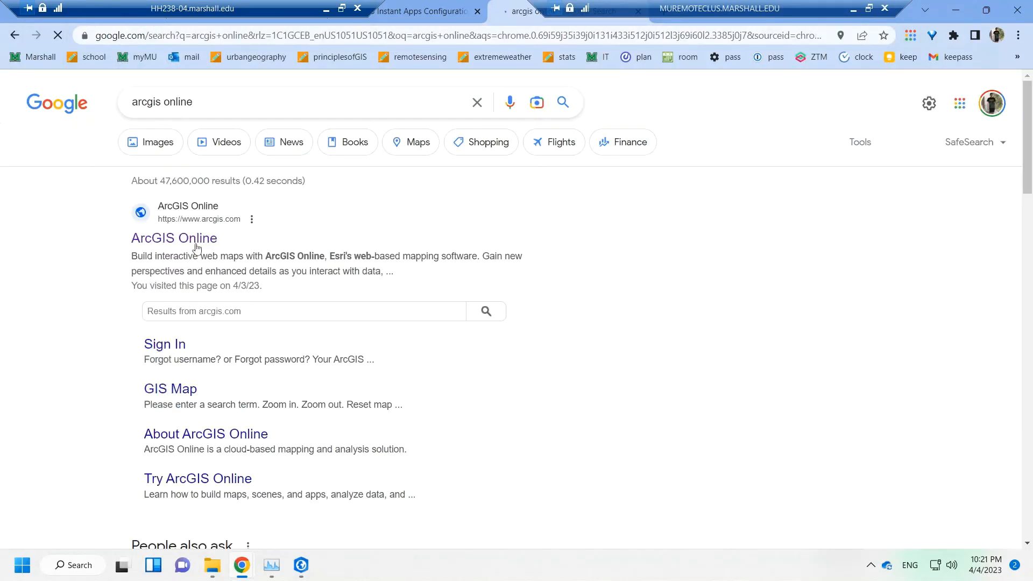
click(162, 240)
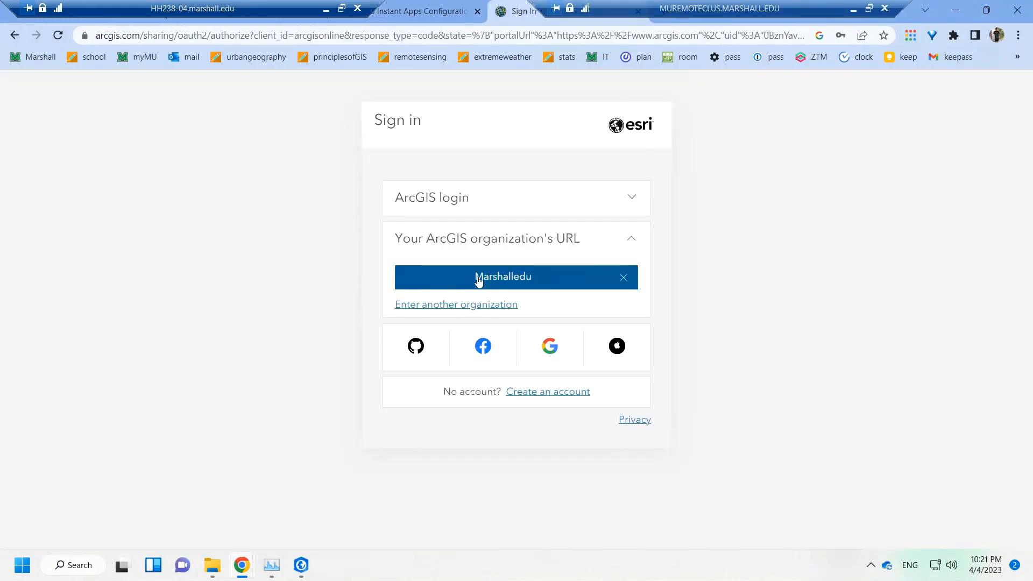
click(477, 276)
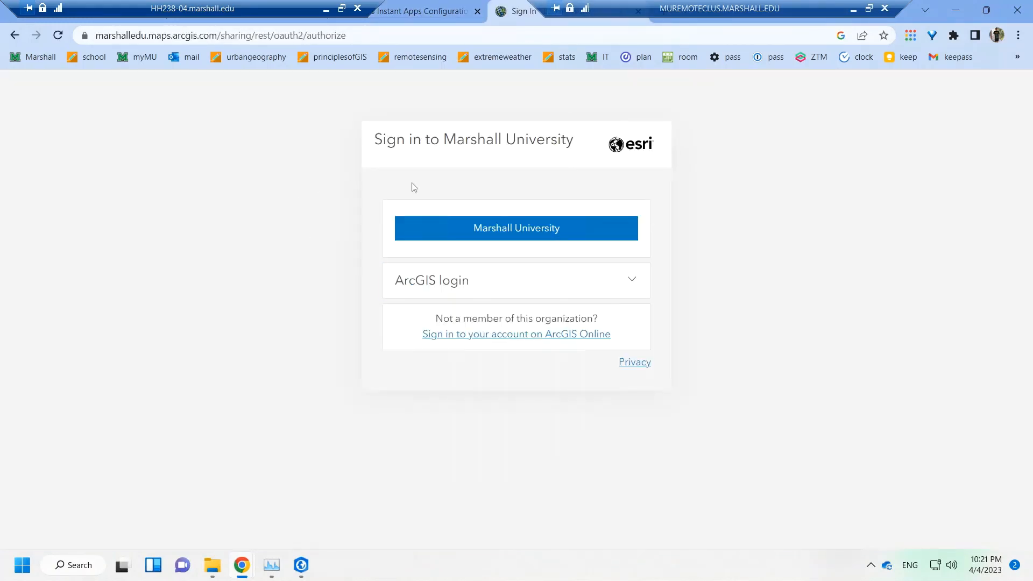
click(511, 230)
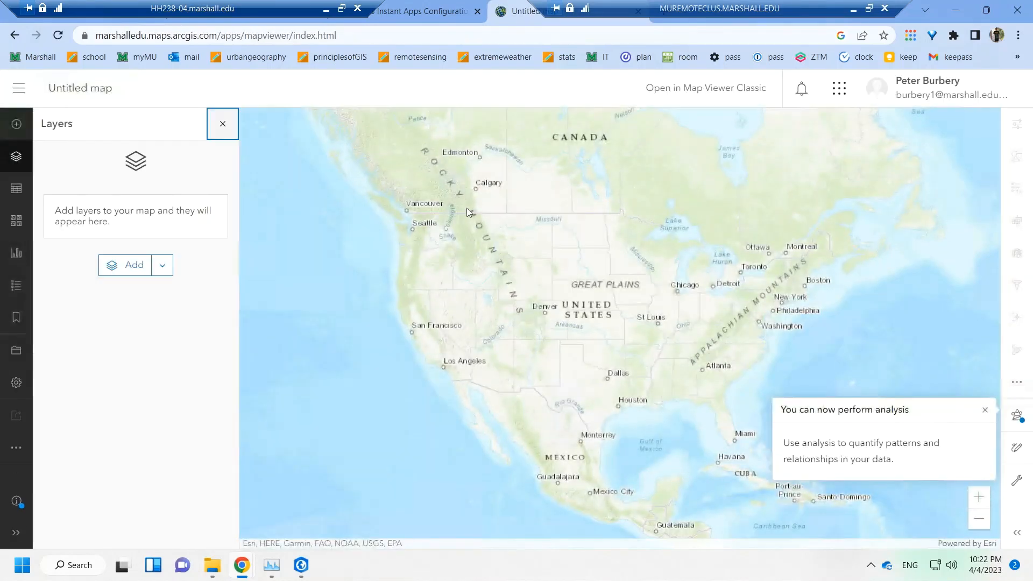
- Go through the profile page to My Content and open the "Inclusive Farmers Markets – Viewing App," item in the ArcGIS Labs folder
click(898, 94)
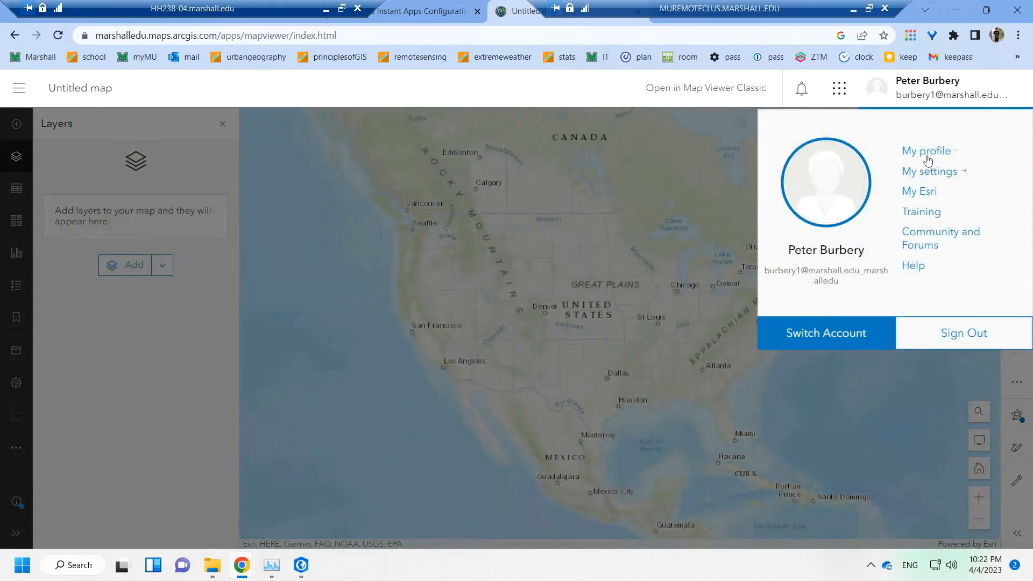
click(926, 158)
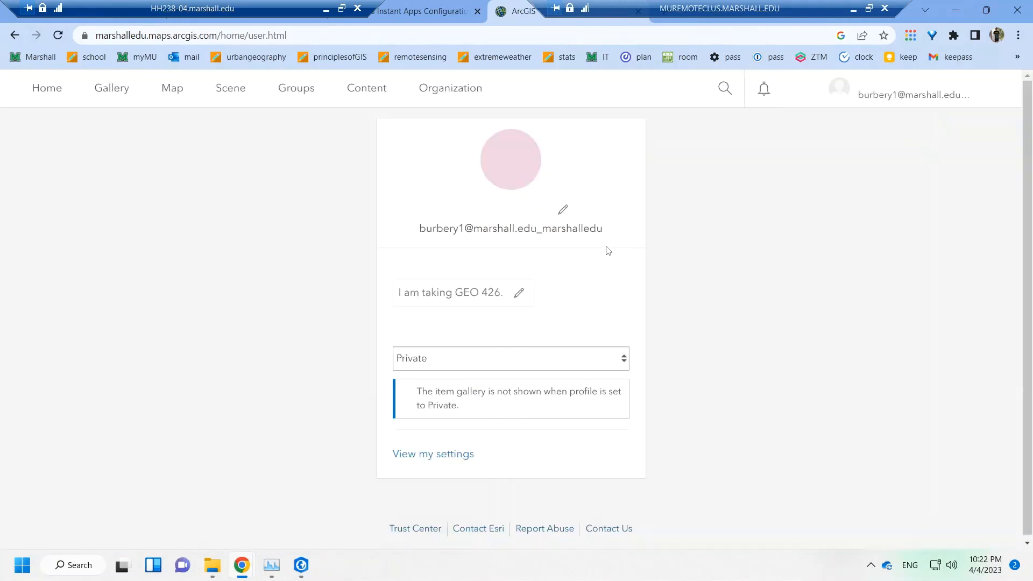
click(595, 470)
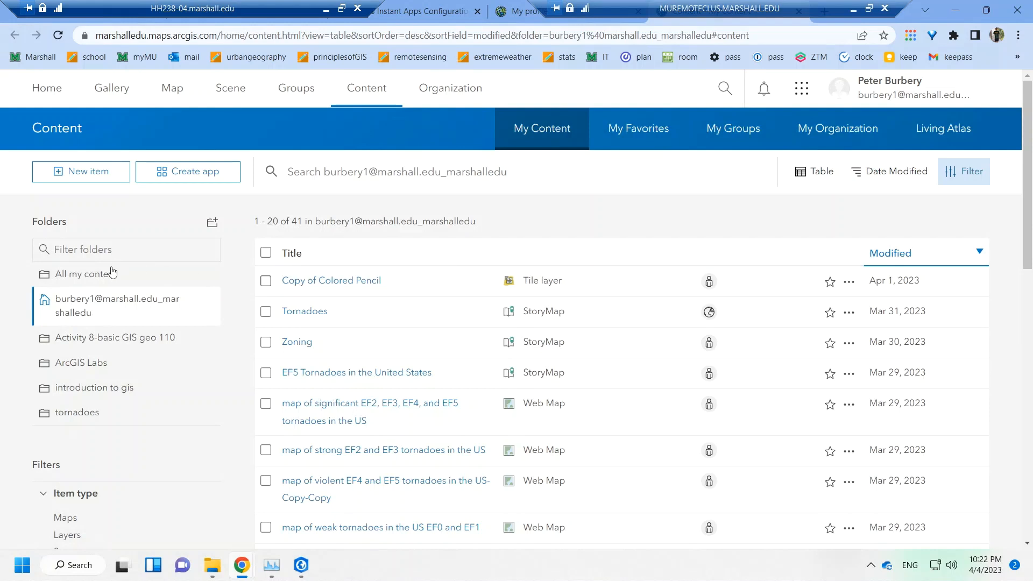
click(102, 365)
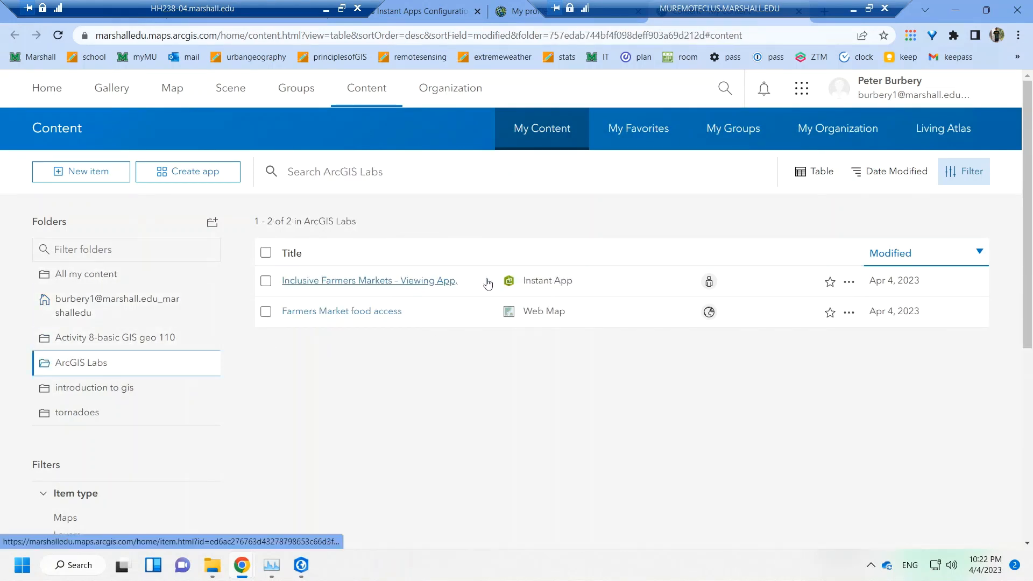
click(411, 281)
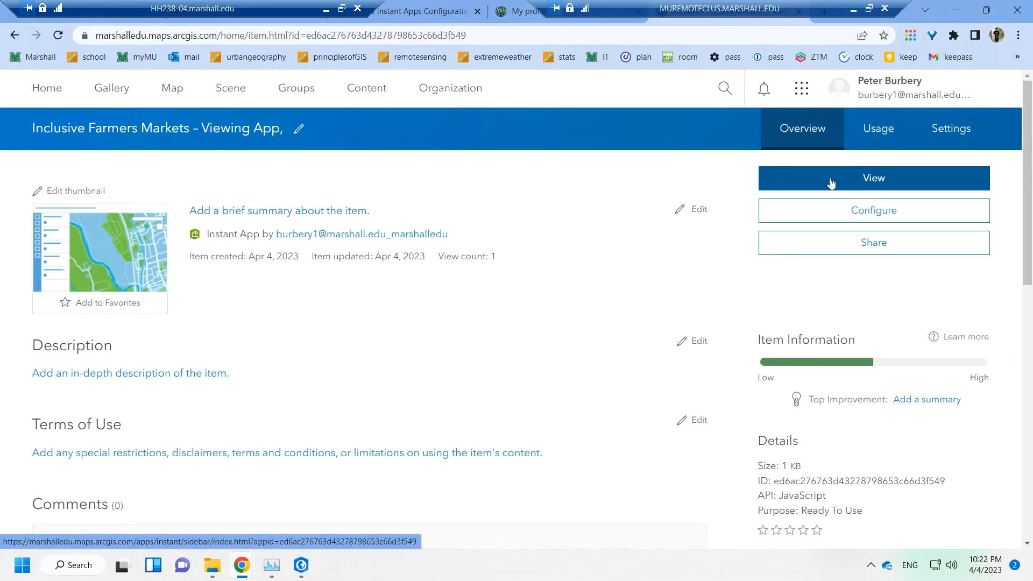
- View the app from its item page, check it against the lesson instructions, and return to the item page
click(830, 179)
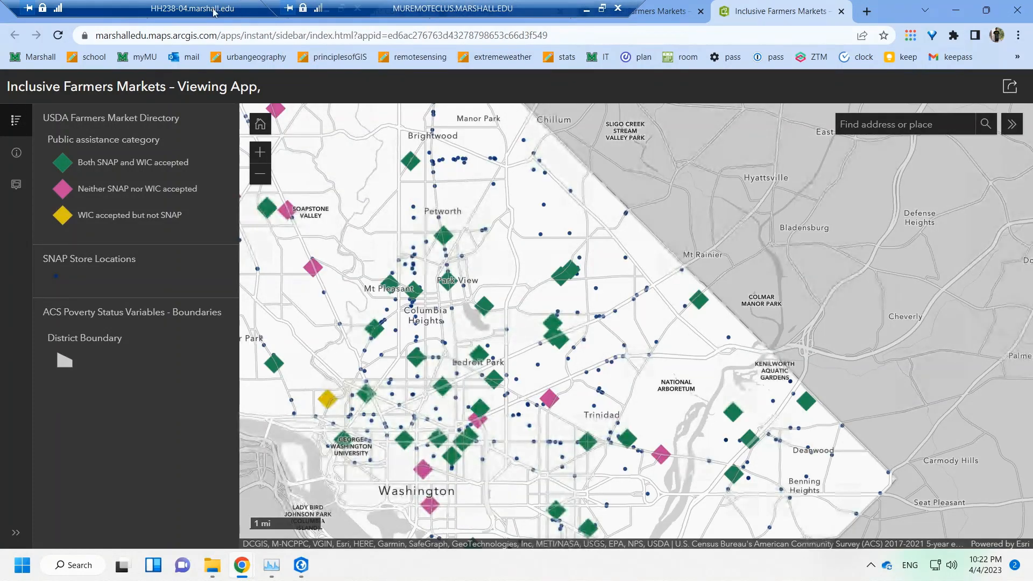
click(242, 565)
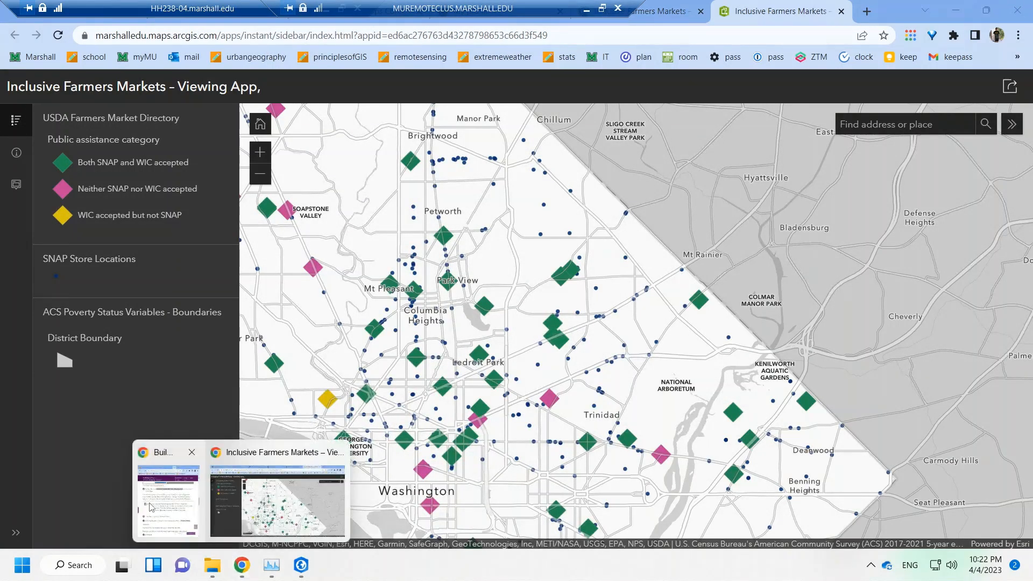
click(167, 501)
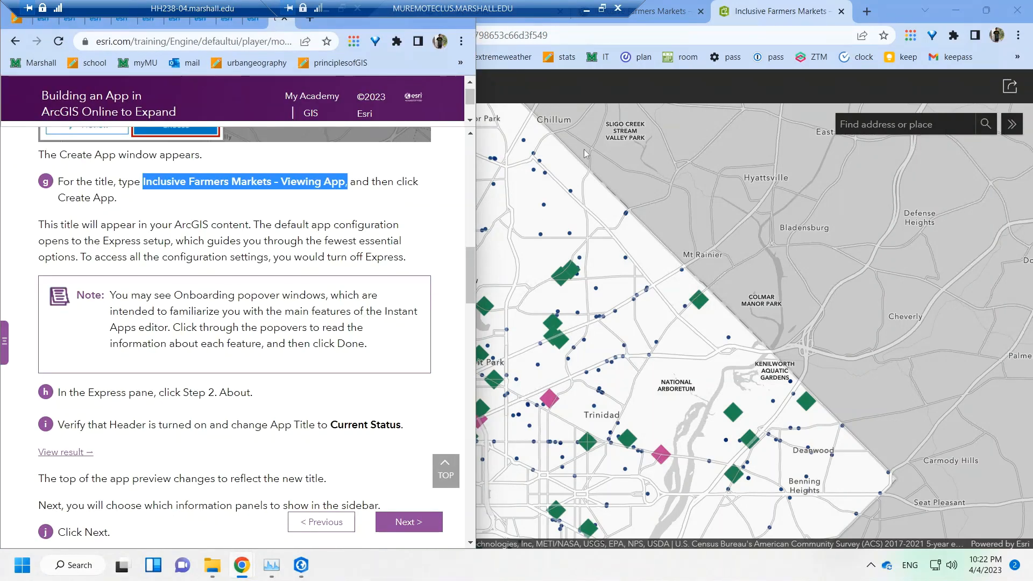
click(579, 82)
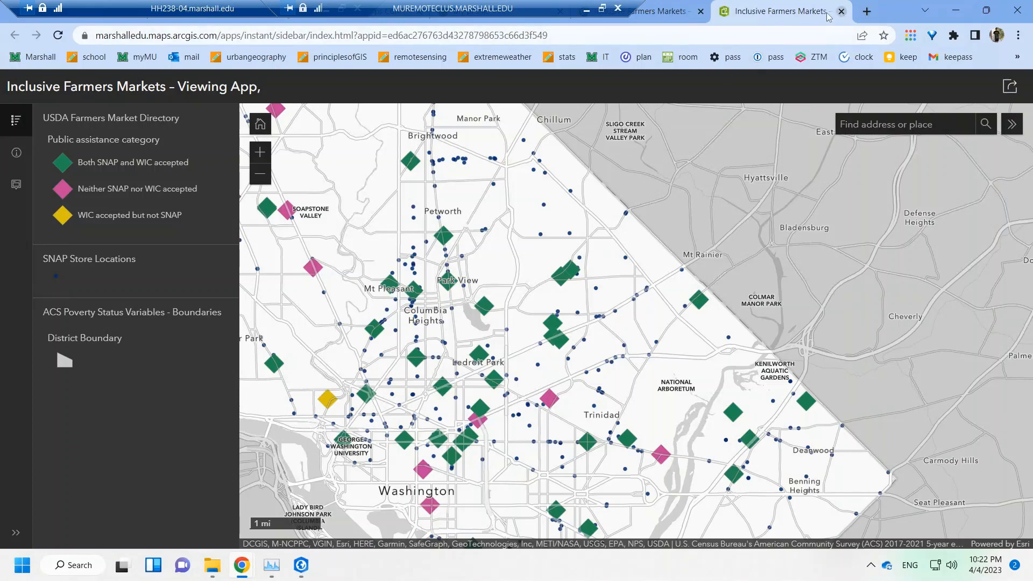
click(661, 11)
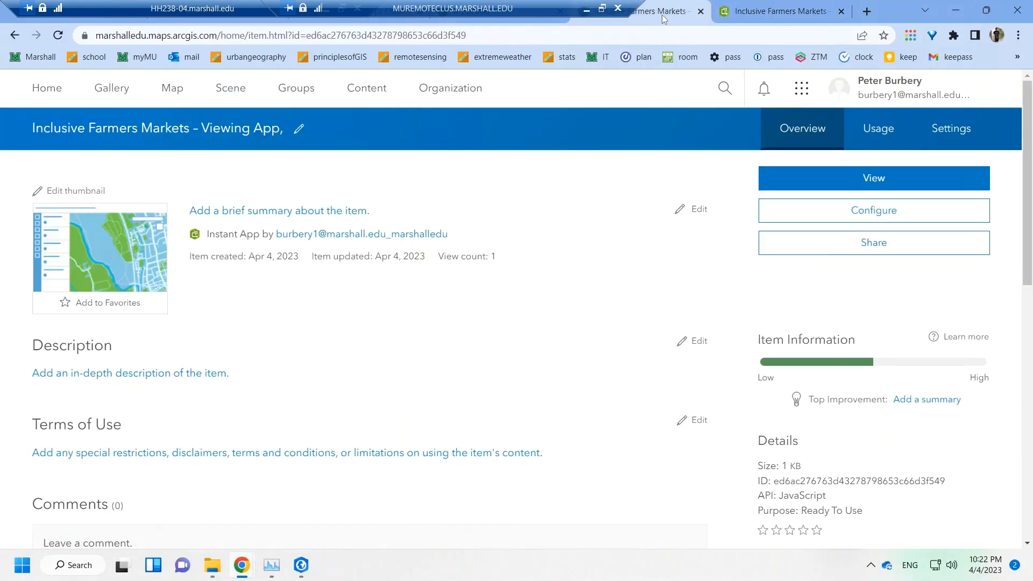
- Open the app's configuration, consult the lesson's note on onboarding popovers, and advance past the Express popover
click(839, 225)
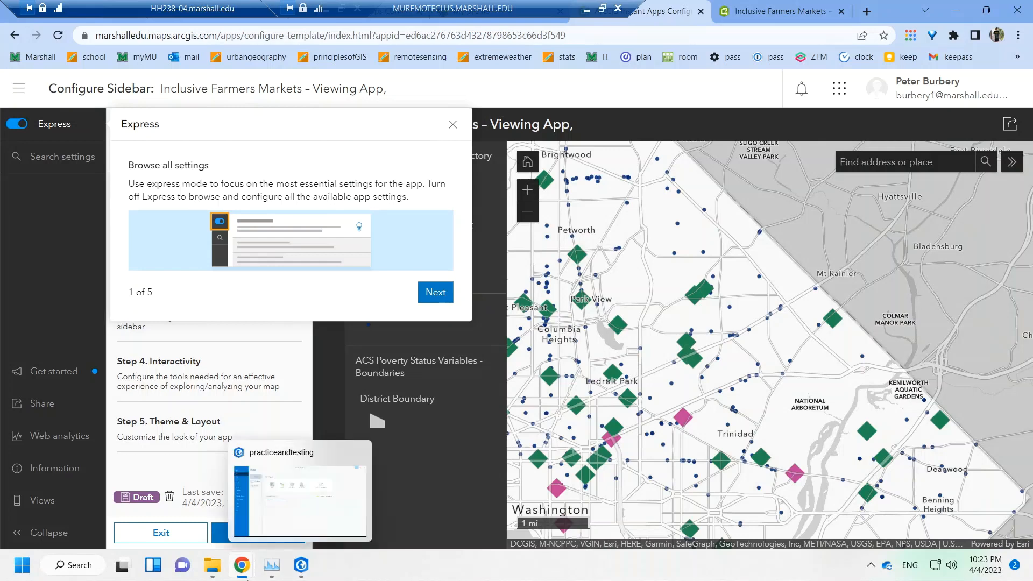
click(173, 530)
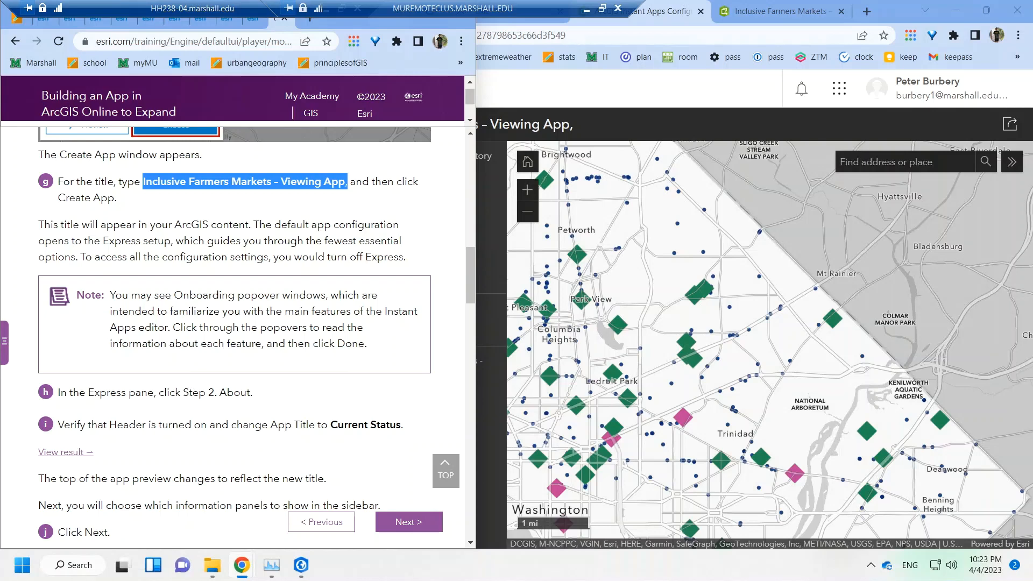
click(495, 312)
click(435, 292)
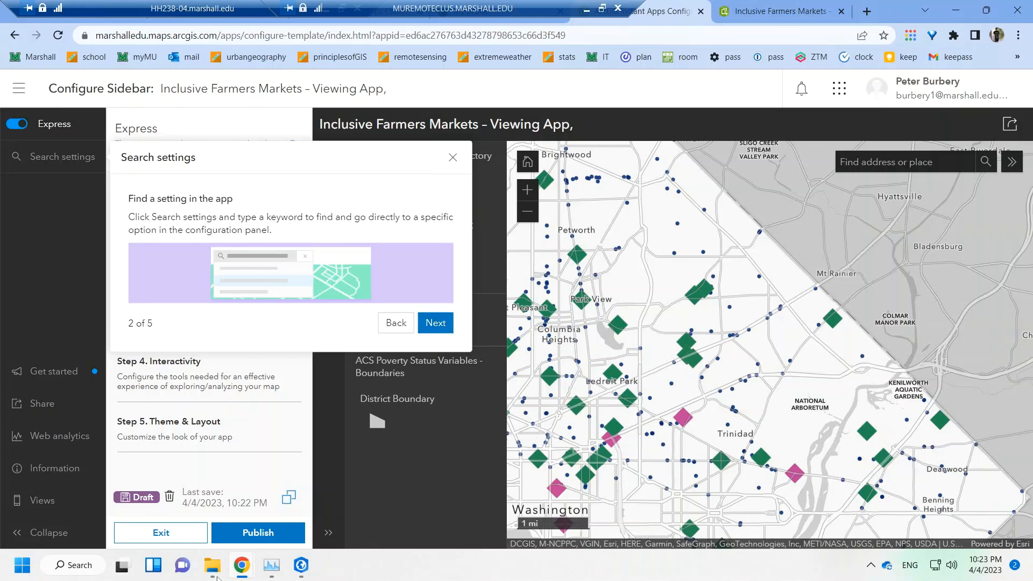
- Read the lesson's instructions for Step 2, About, and the header setting, and return to the app configuration
mouse_move(242, 565)
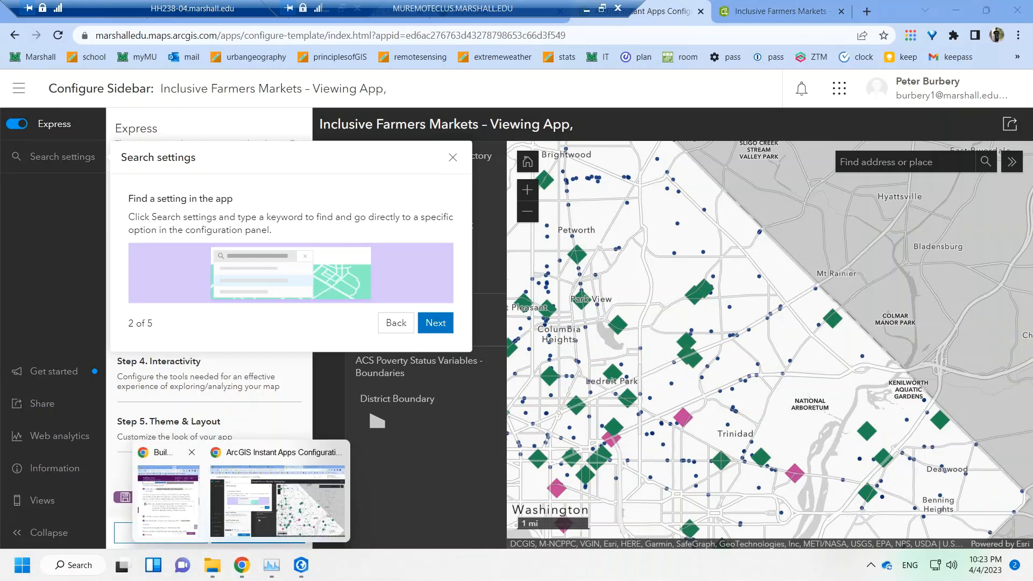
click(136, 442)
click(186, 392)
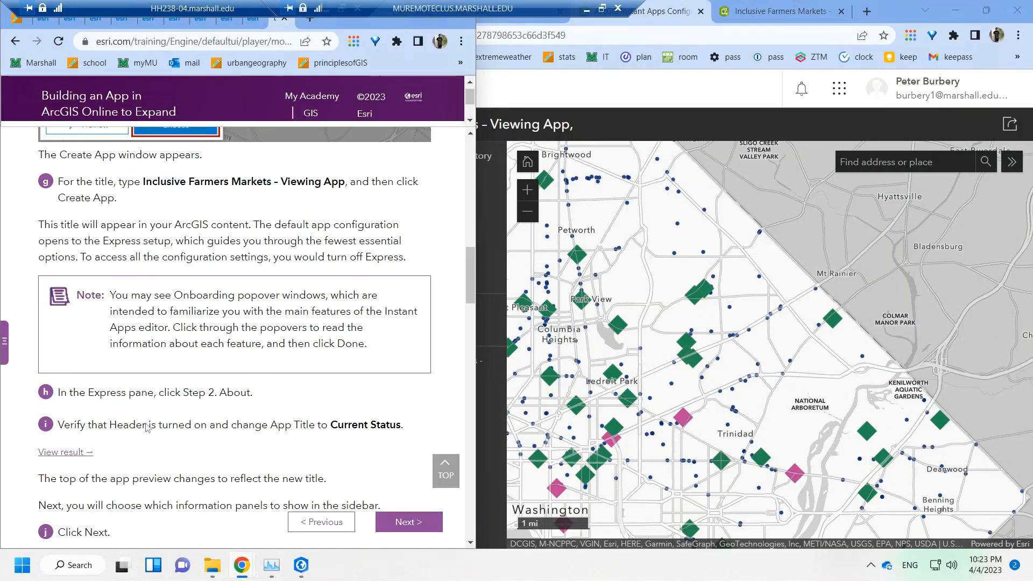
click(483, 372)
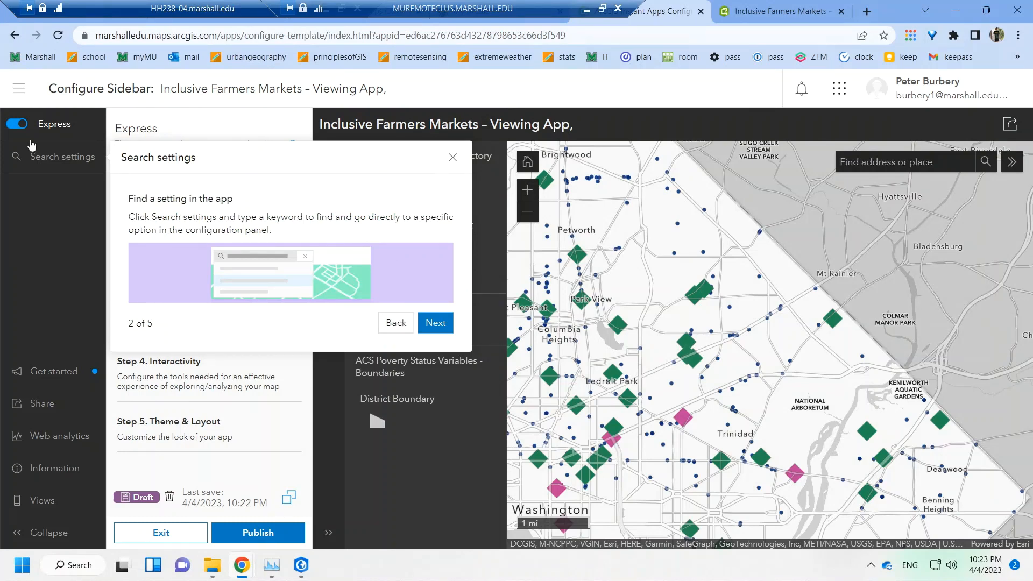
- Turn Express mode off to look over the full Map settings and the lesson, and turn it back on
click(22, 125)
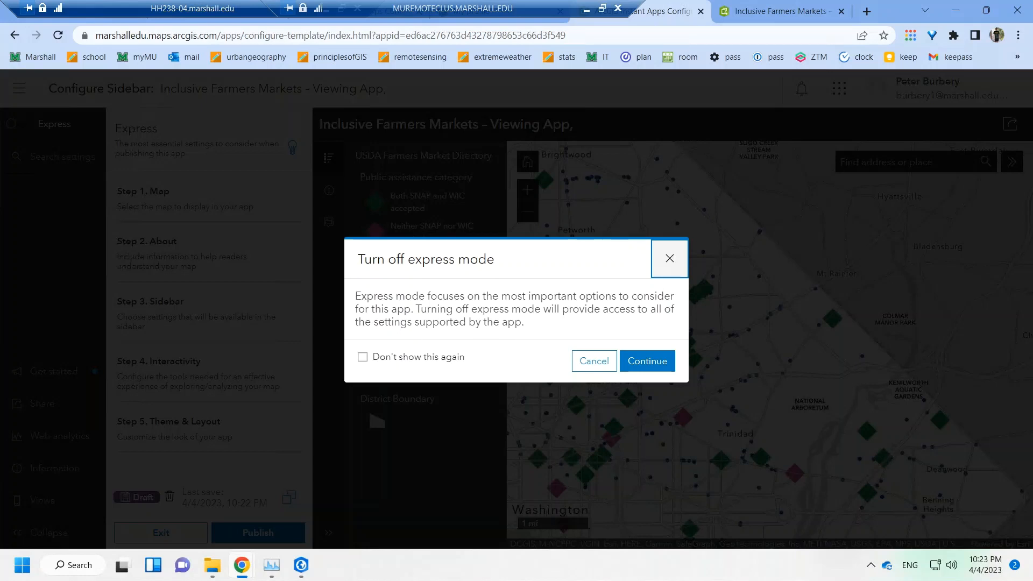
click(642, 361)
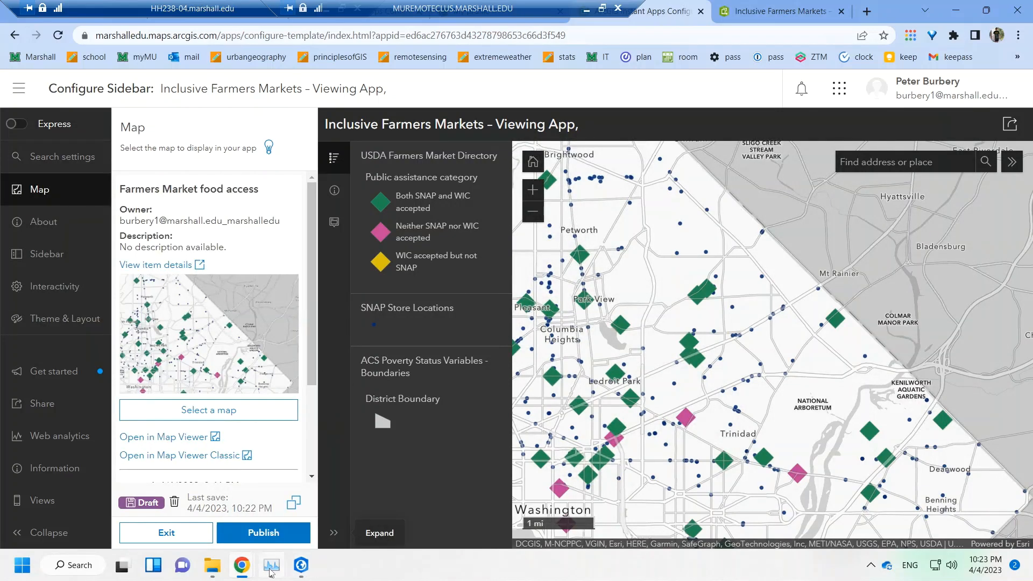
mouse_move(271, 571)
click(177, 512)
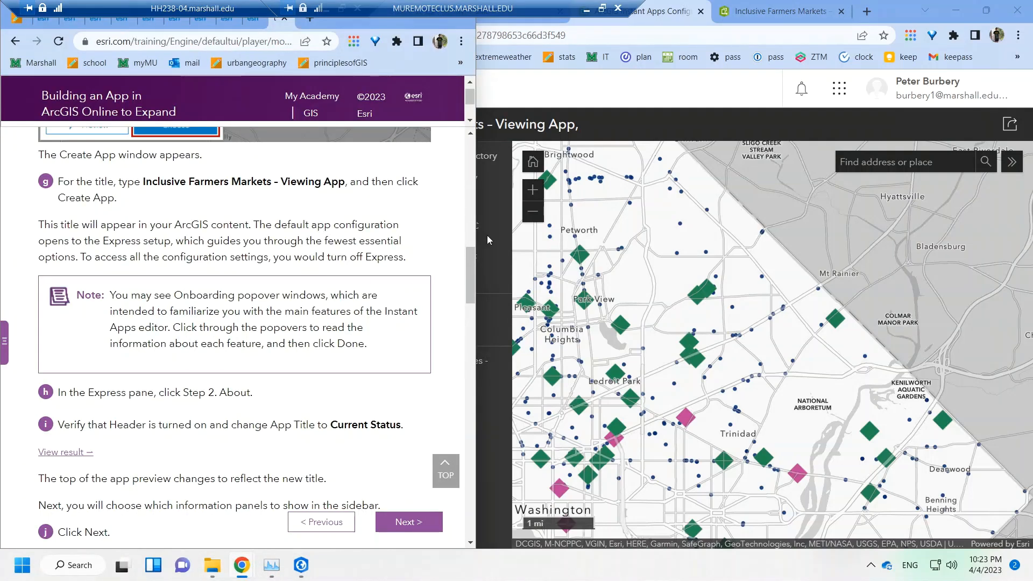
click(591, 98)
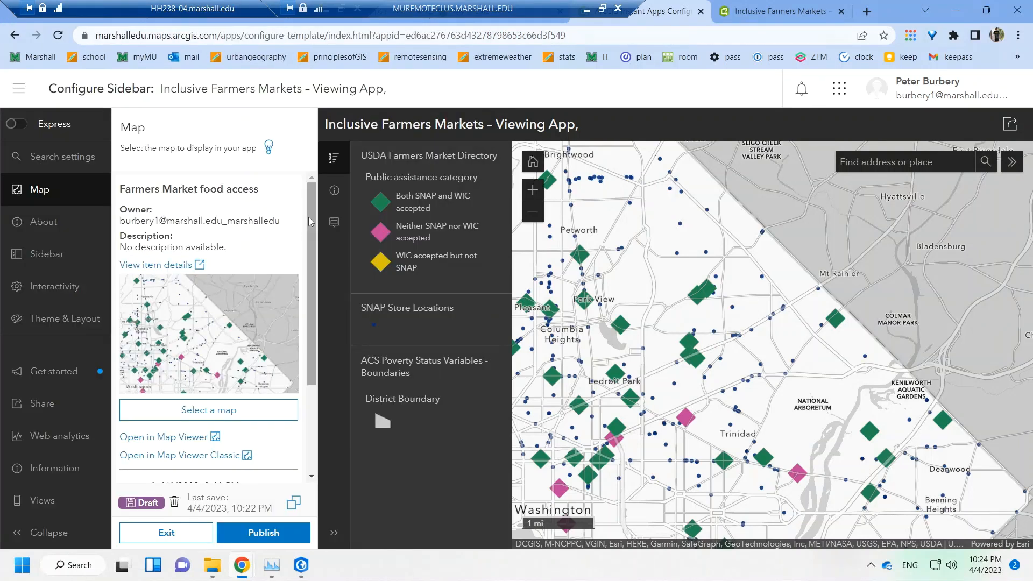
drag(313, 238, 317, 328)
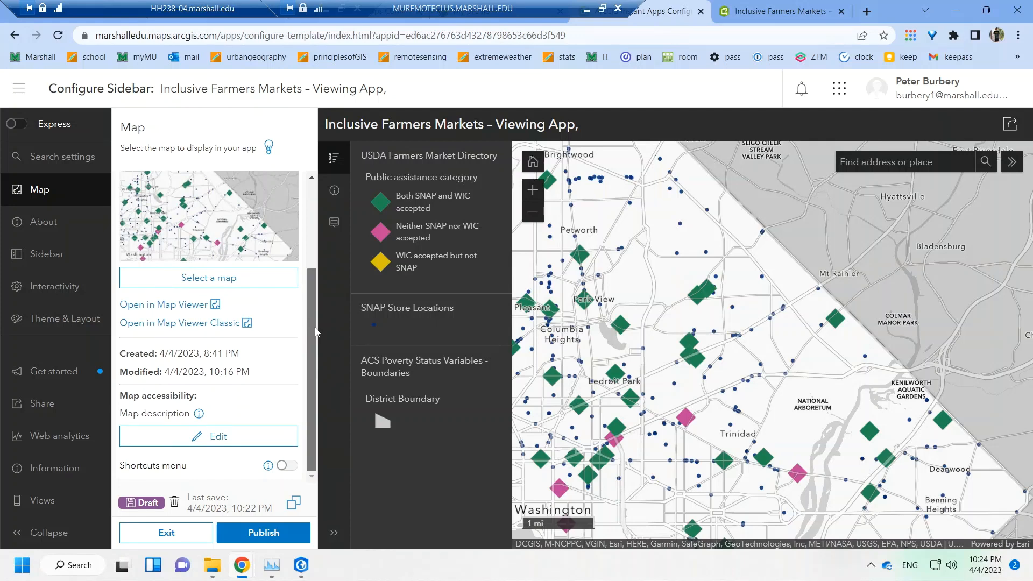
drag(319, 266, 311, 192)
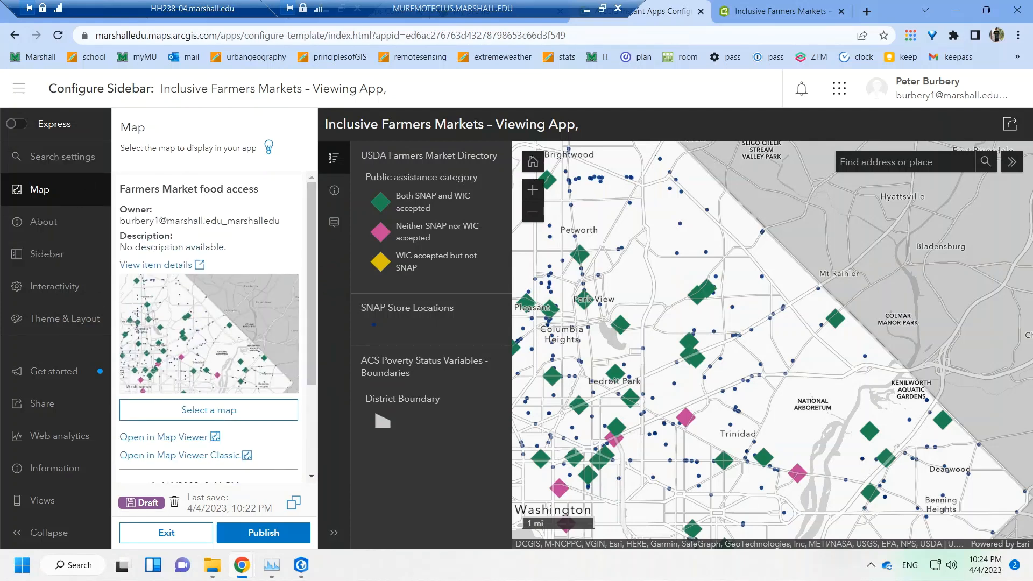
click(32, 132)
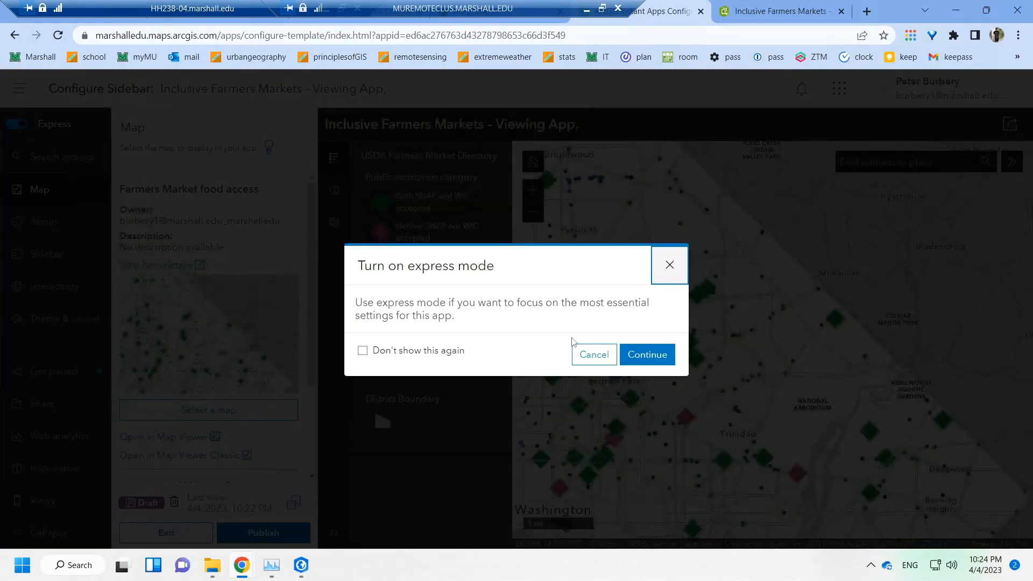
click(637, 357)
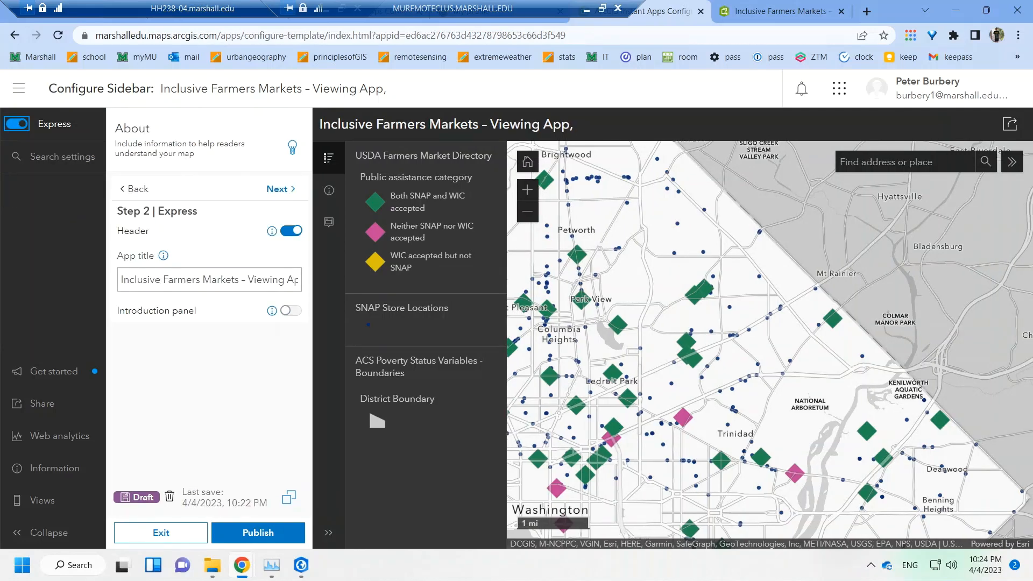
- Copy the new title from the lesson and set the app title to Current Status
click(156, 279)
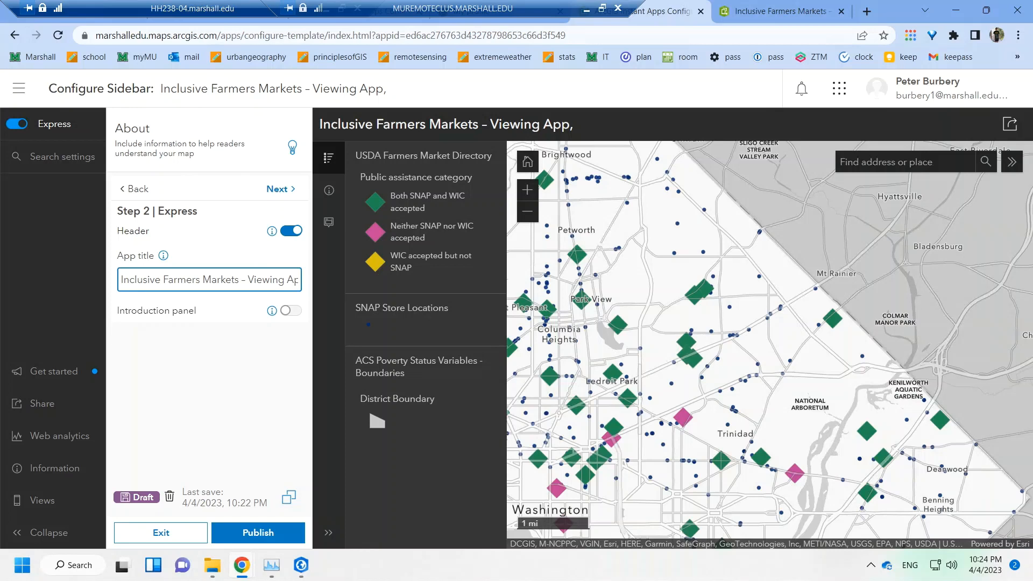
mouse_move(241, 565)
click(143, 508)
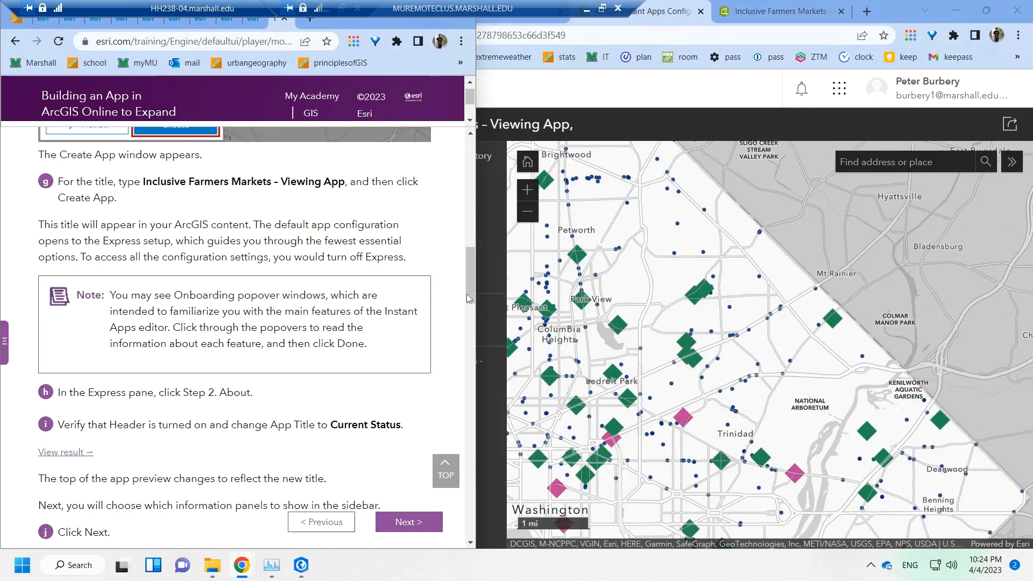
drag(402, 425, 330, 425)
key(ctrl+c)
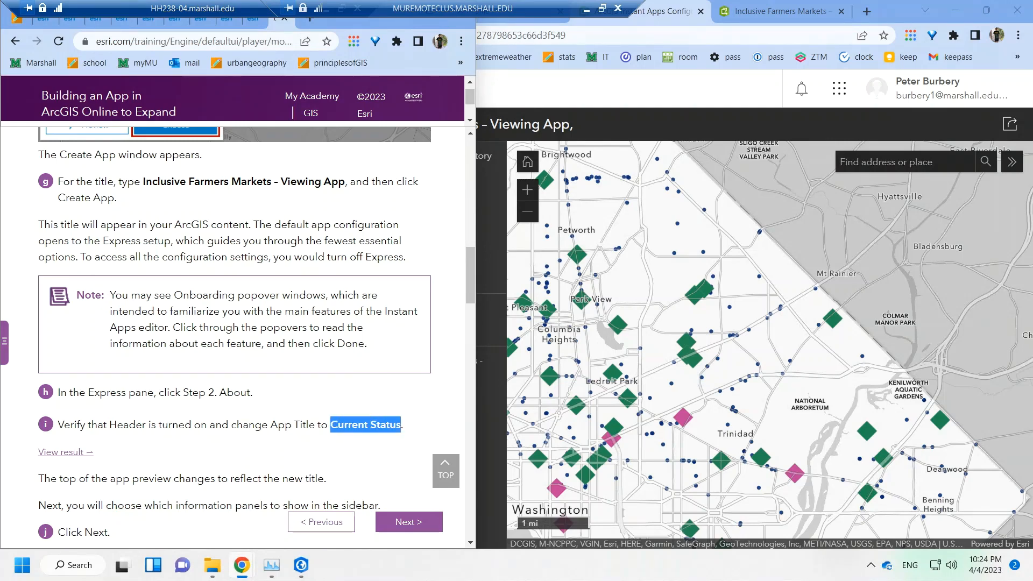
click(577, 97)
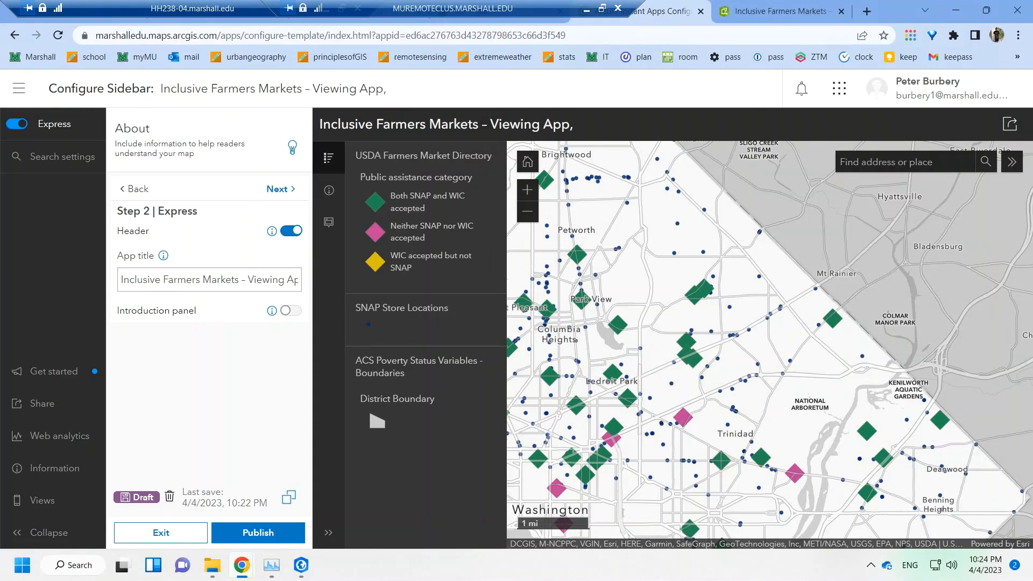
double_click(141, 280)
key(ctrl+a)
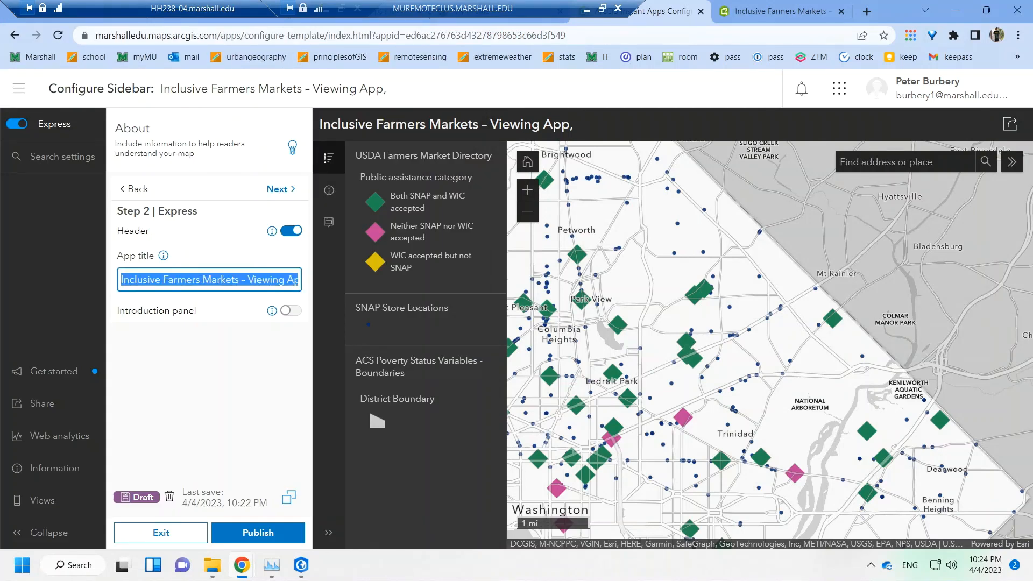
key(ctrl+v)
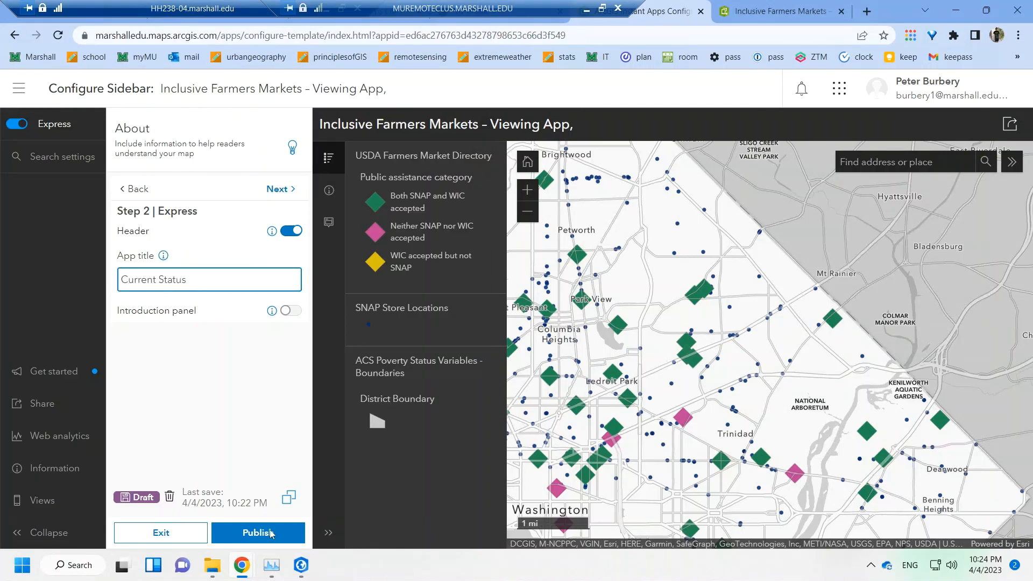
- Check the lesson's instructions that follow the app title change, and return to the app configuration
click(242, 566)
click(172, 496)
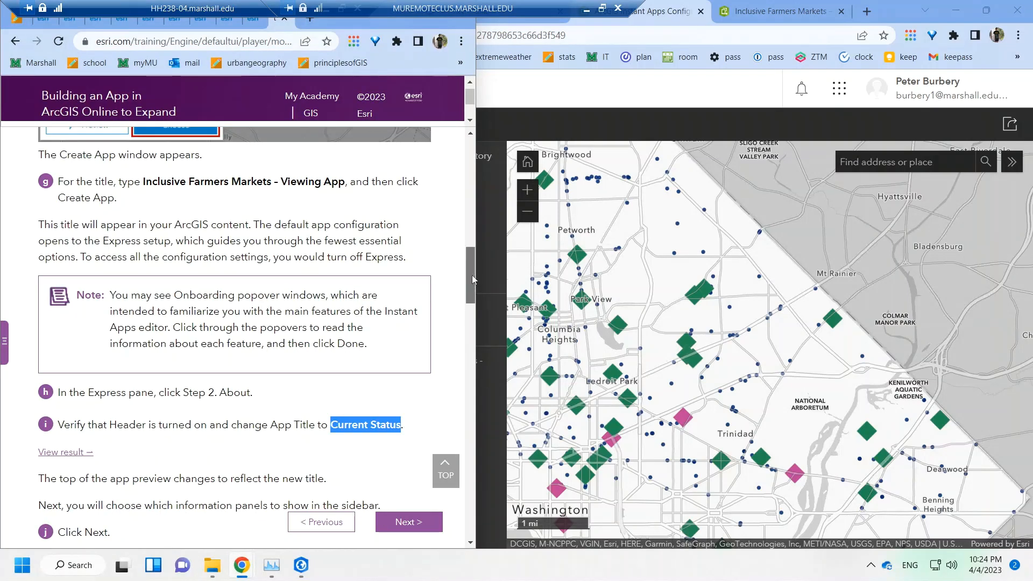
scroll(475, 278, down, 2)
click(496, 199)
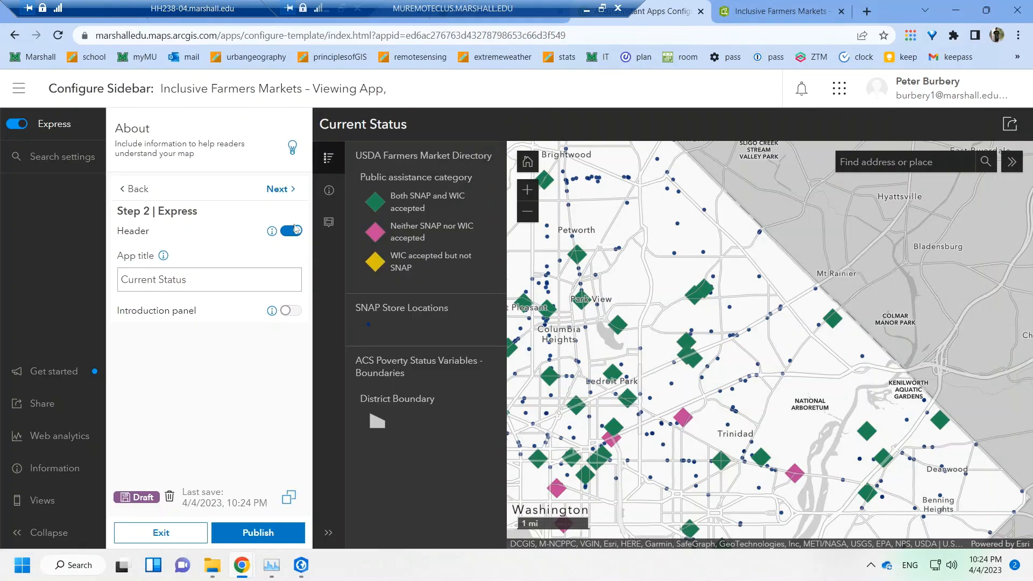
- Turn on the Introduction panel to preview its splash window, and turn it off again
click(188, 280)
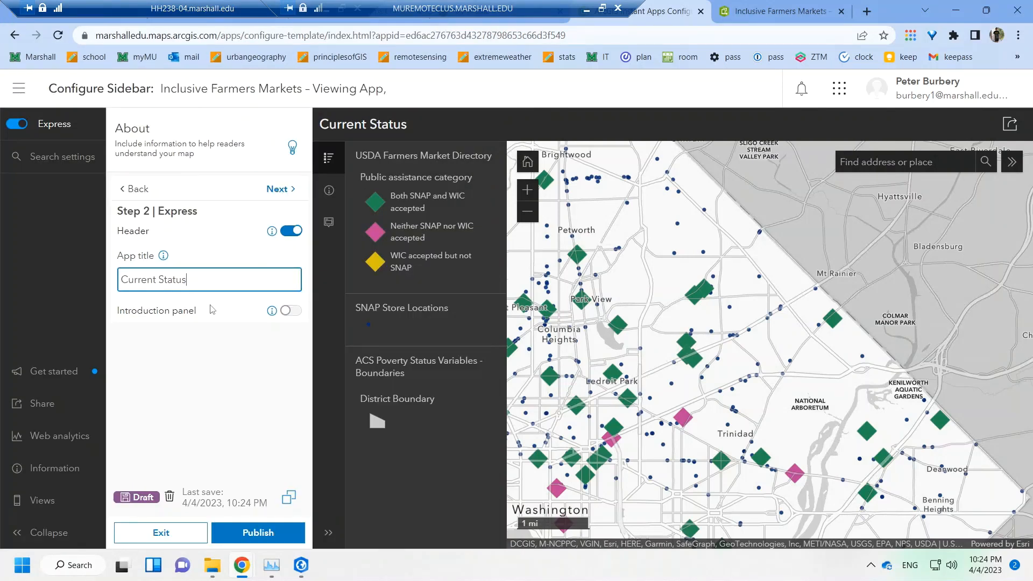
click(291, 311)
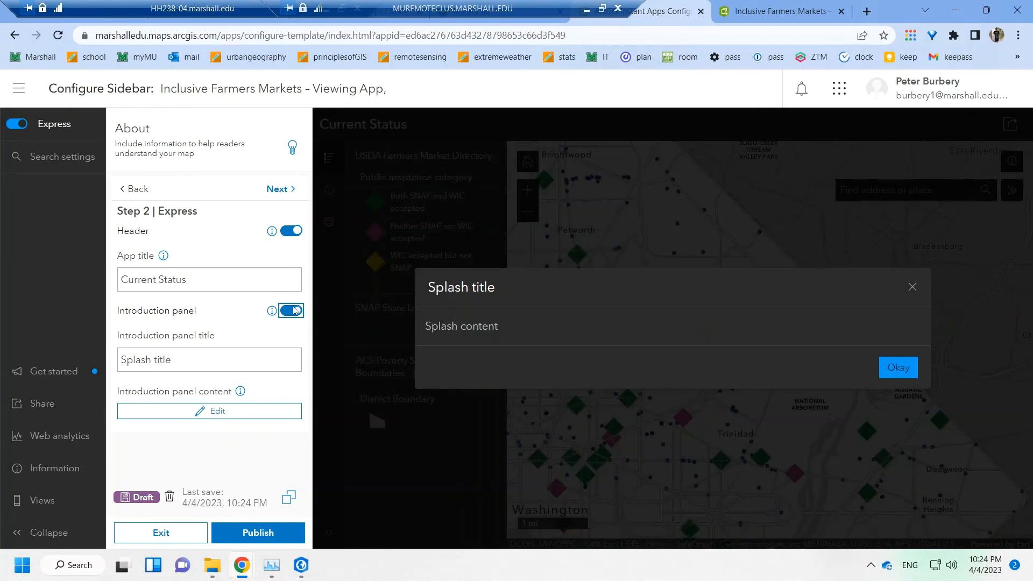
click(291, 313)
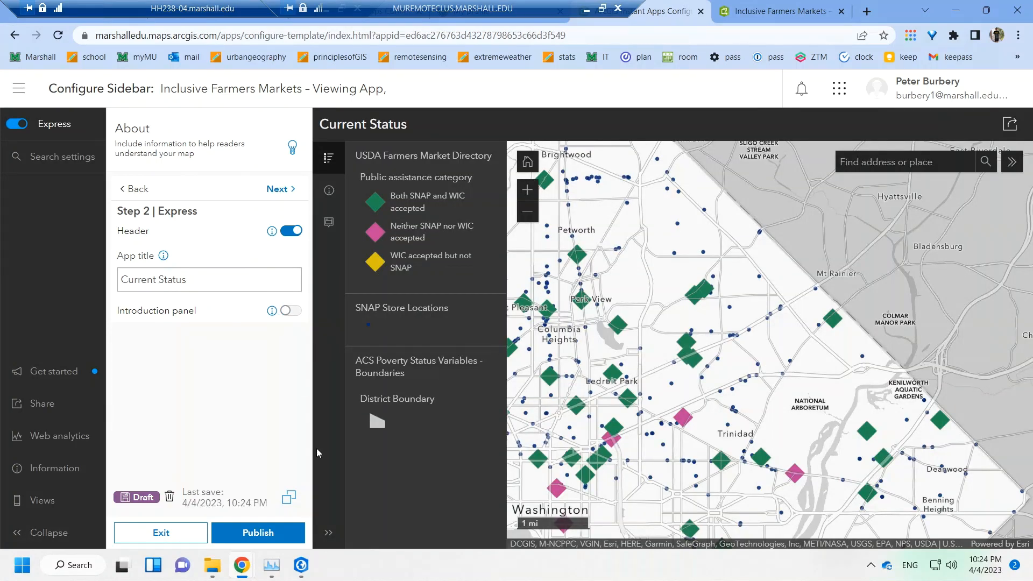
- Read the lesson's instructions on choosing information panels, and advance the Express setup to Step 3, Sidebar
mouse_move(242, 565)
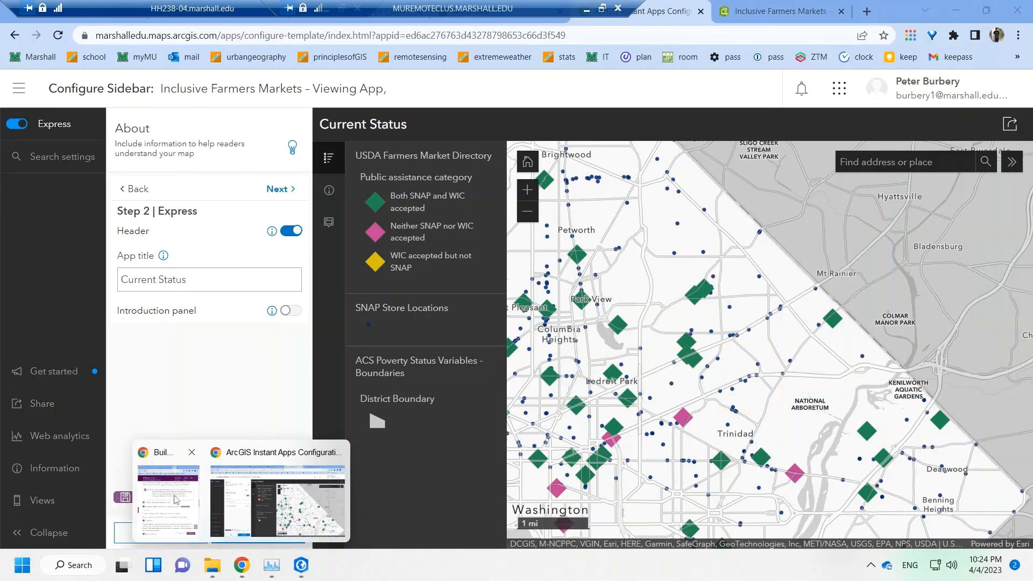
click(174, 499)
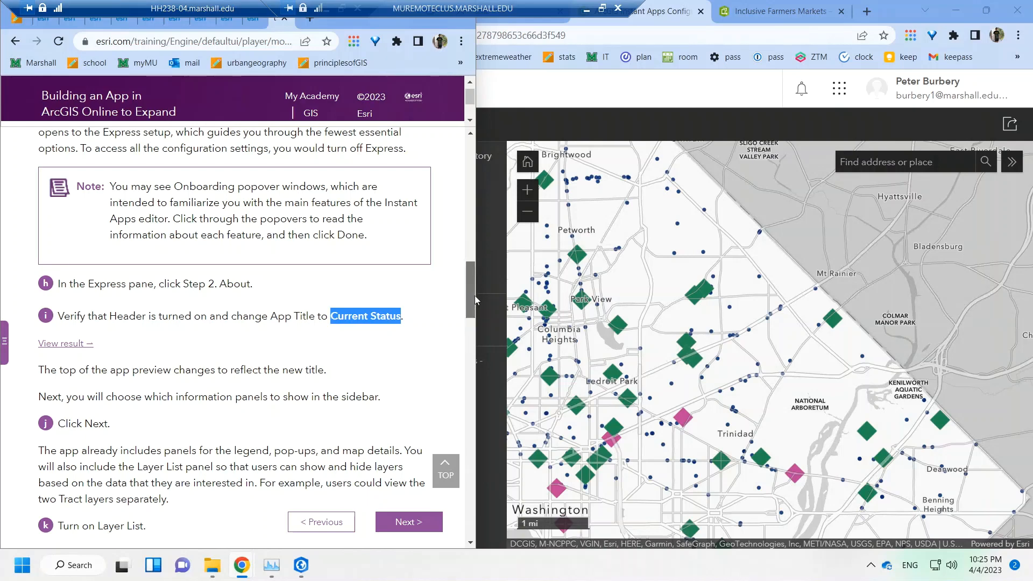
drag(475, 295, 471, 311)
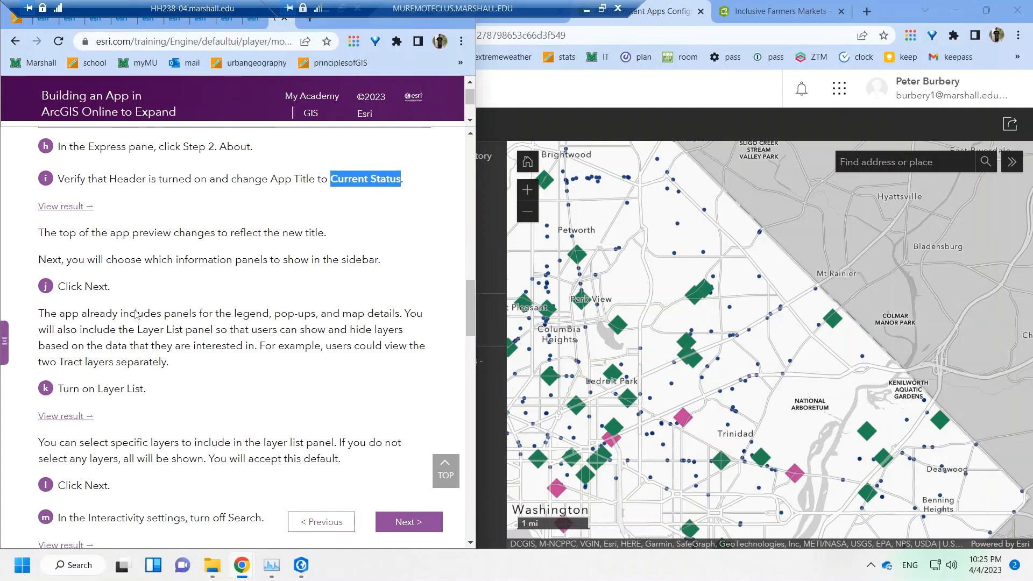
click(548, 85)
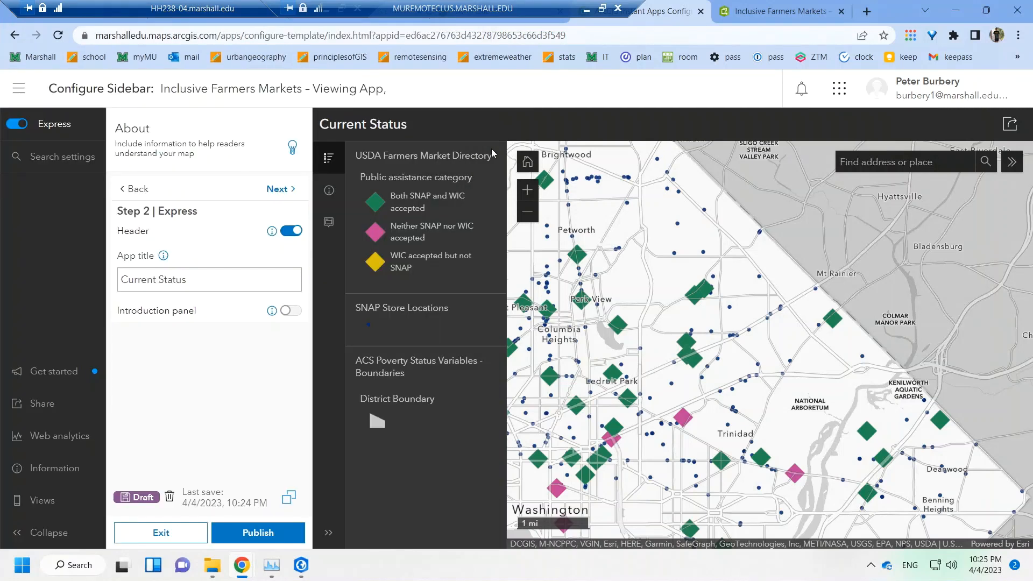
click(279, 189)
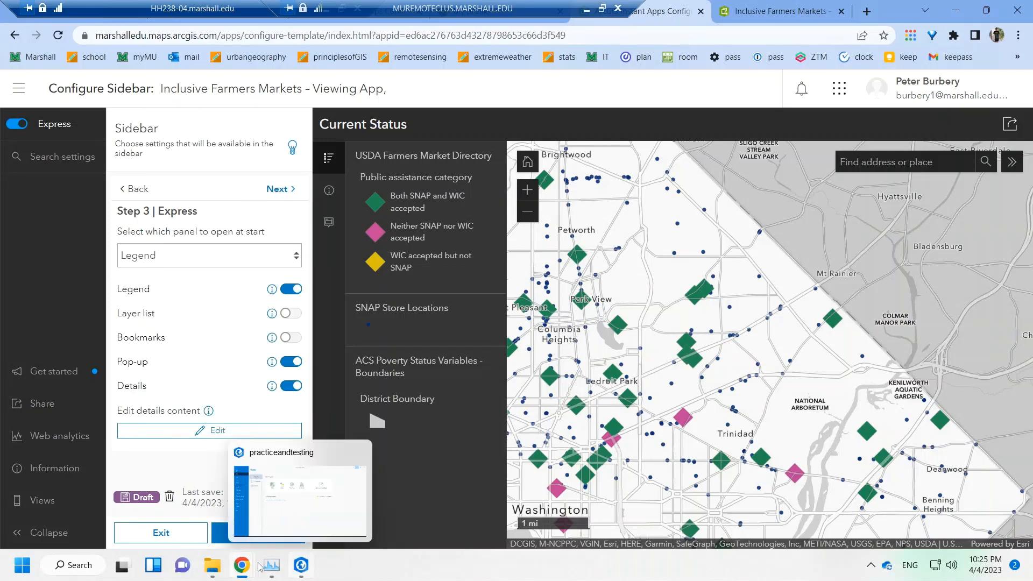
- Recheck the lesson's sidebar instructions and turn on Layer list for the app's sidebar
mouse_move(241, 565)
click(180, 521)
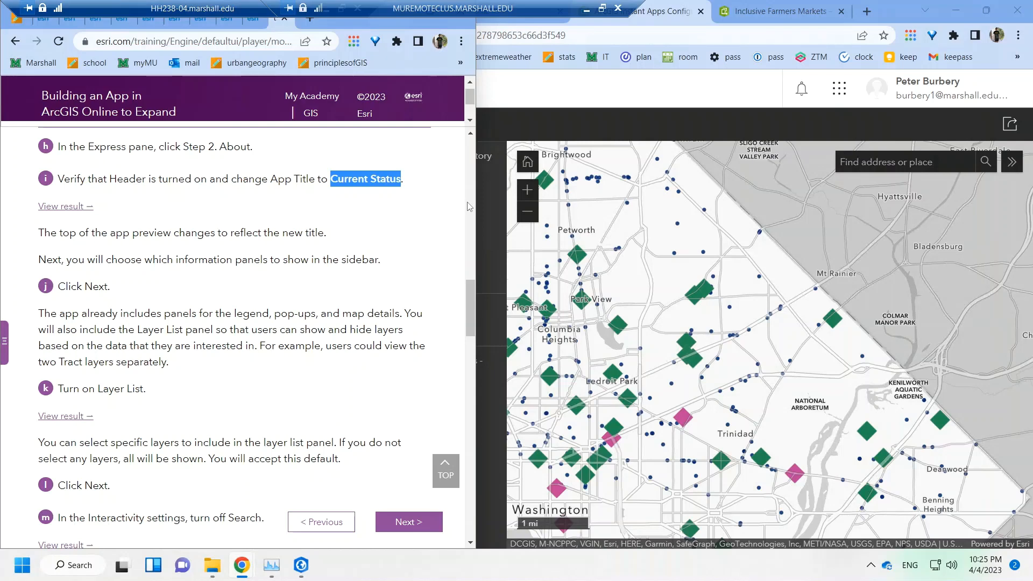
click(593, 89)
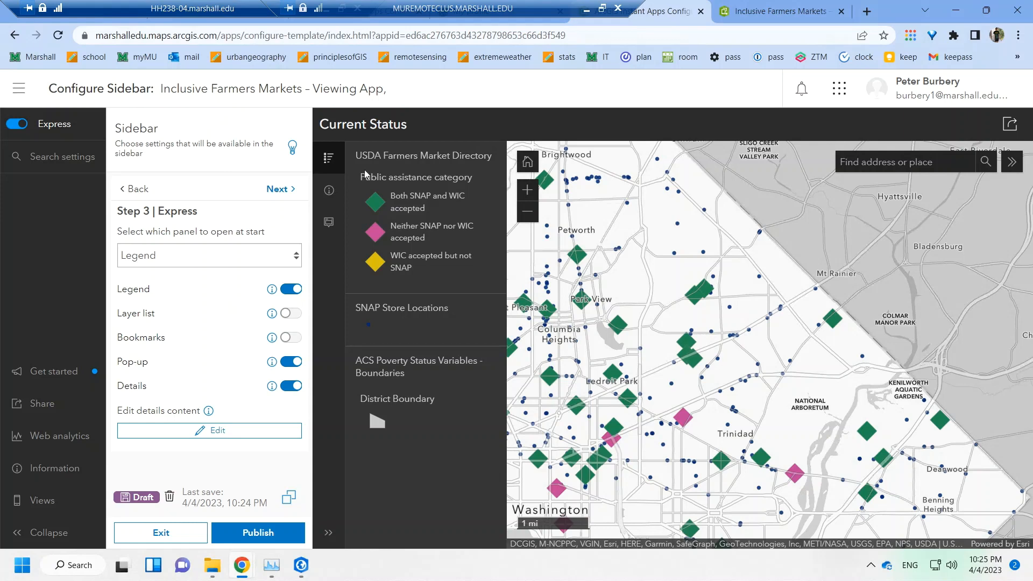
click(289, 313)
- Read the lesson's further instructions, advance to Step 4, Interactivity, and turn off Search
mouse_move(242, 565)
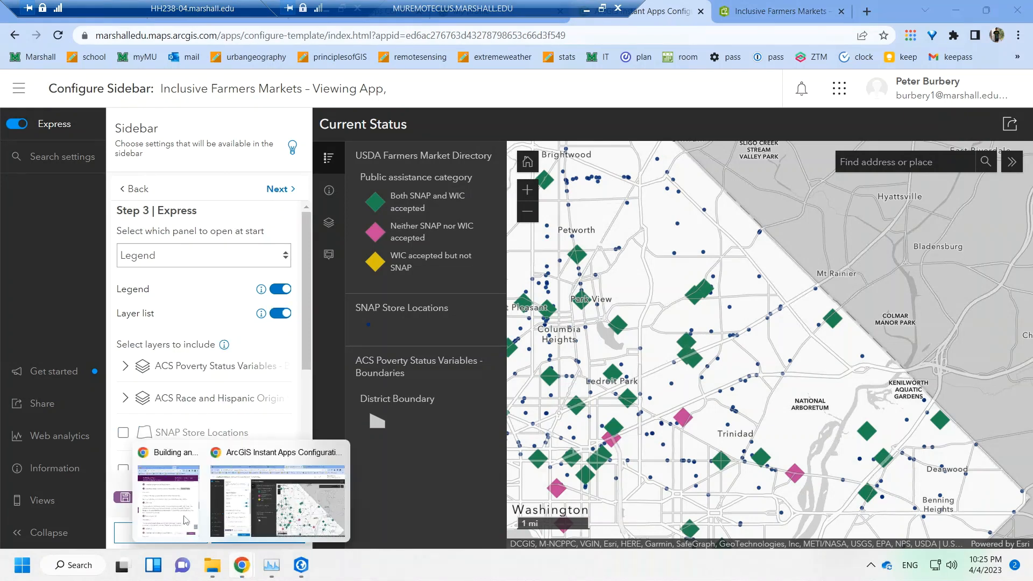
click(185, 520)
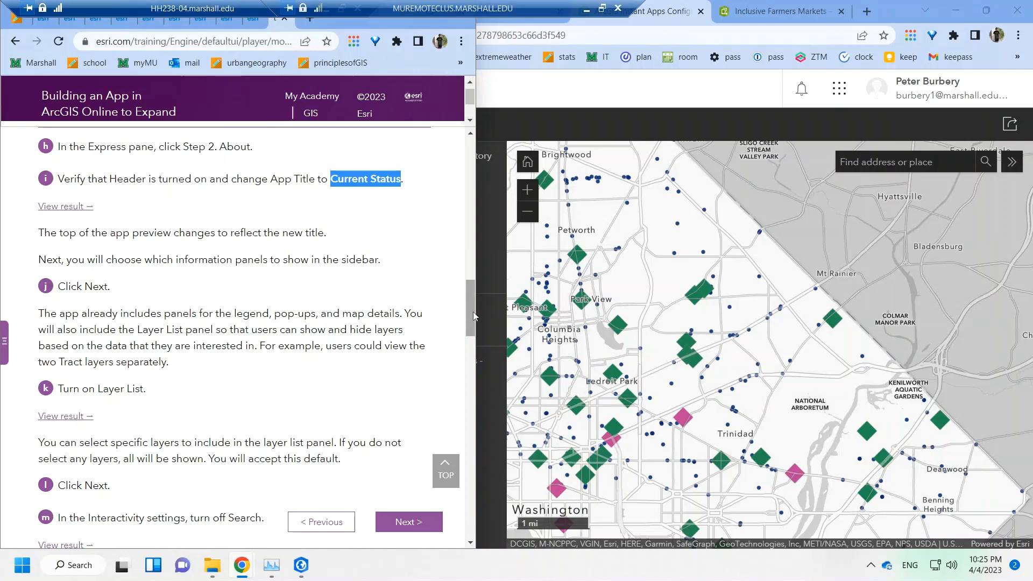
drag(473, 316, 473, 337)
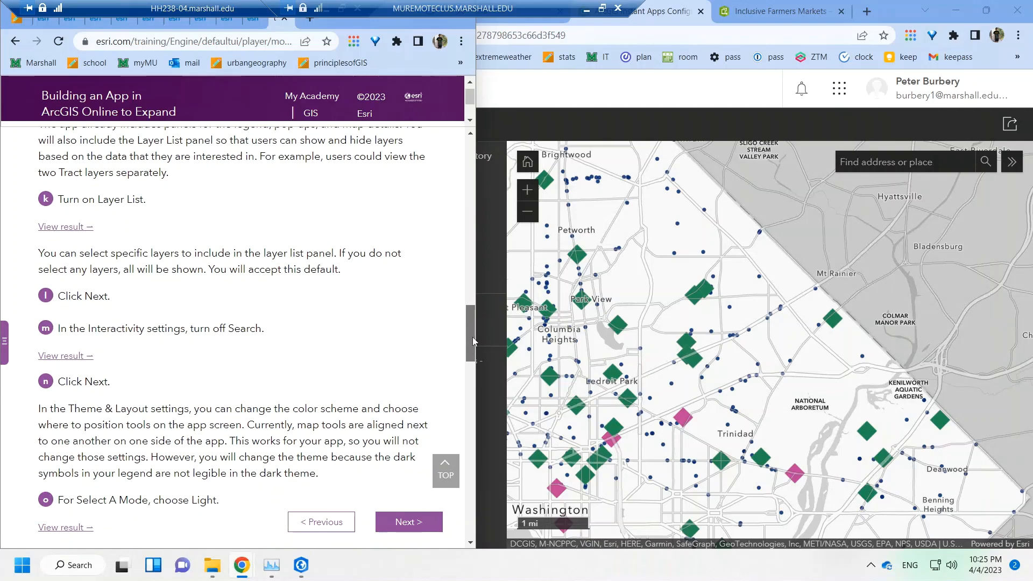
click(586, 105)
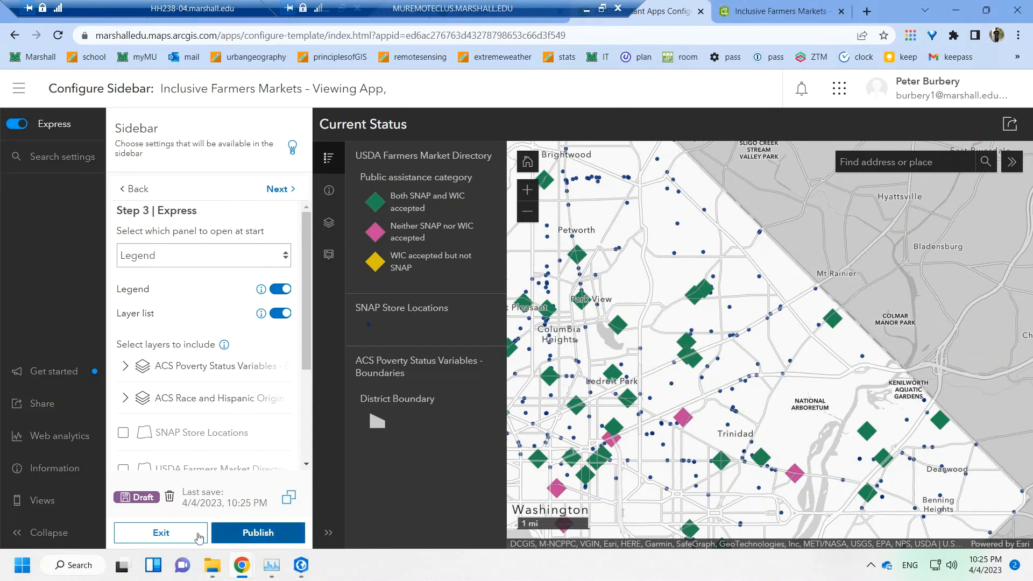
click(289, 190)
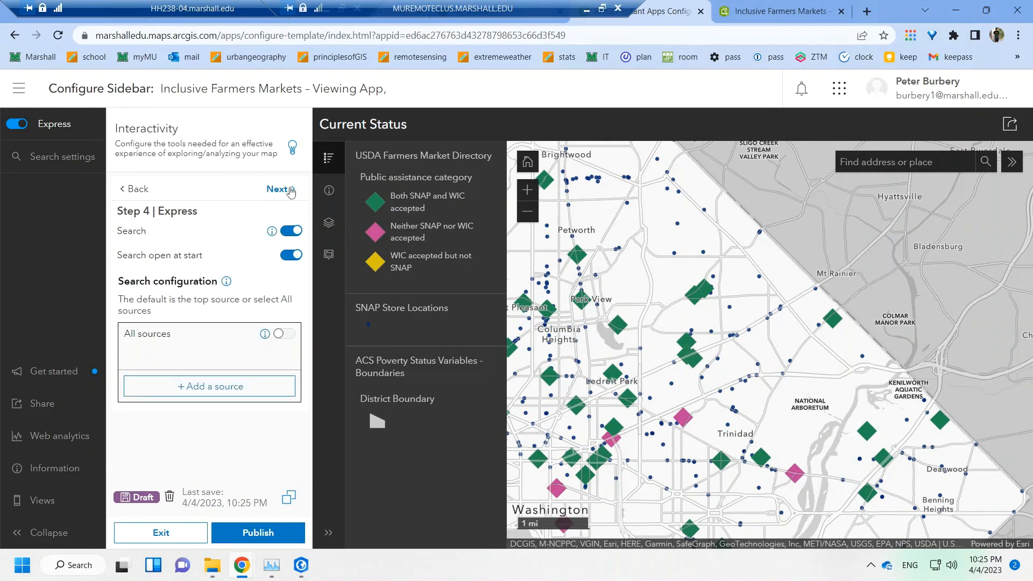
click(294, 234)
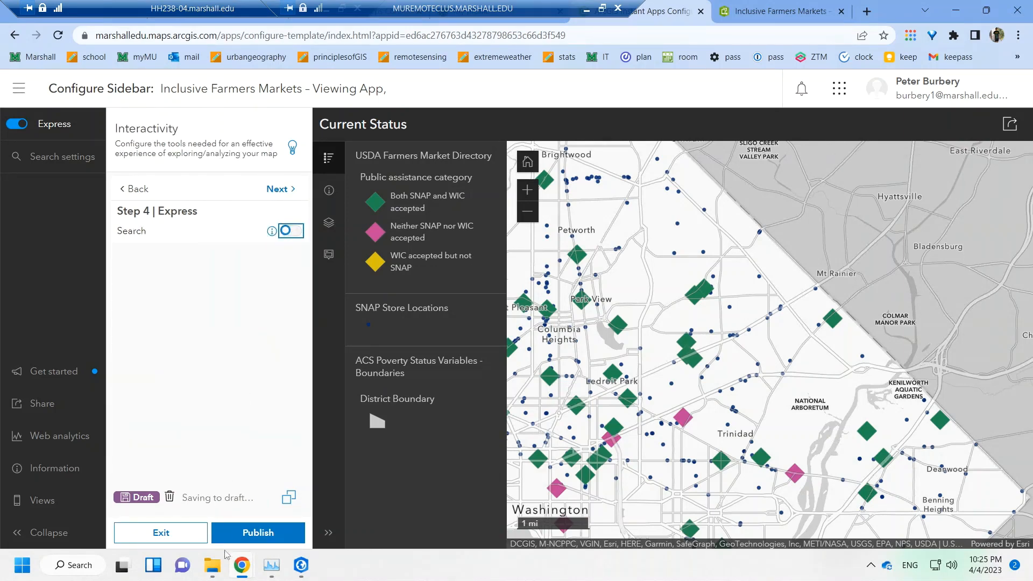
- Confirm the Search instruction in the lesson and advance the Express setup to Step 5, Theme & Layout
mouse_move(241, 565)
click(179, 508)
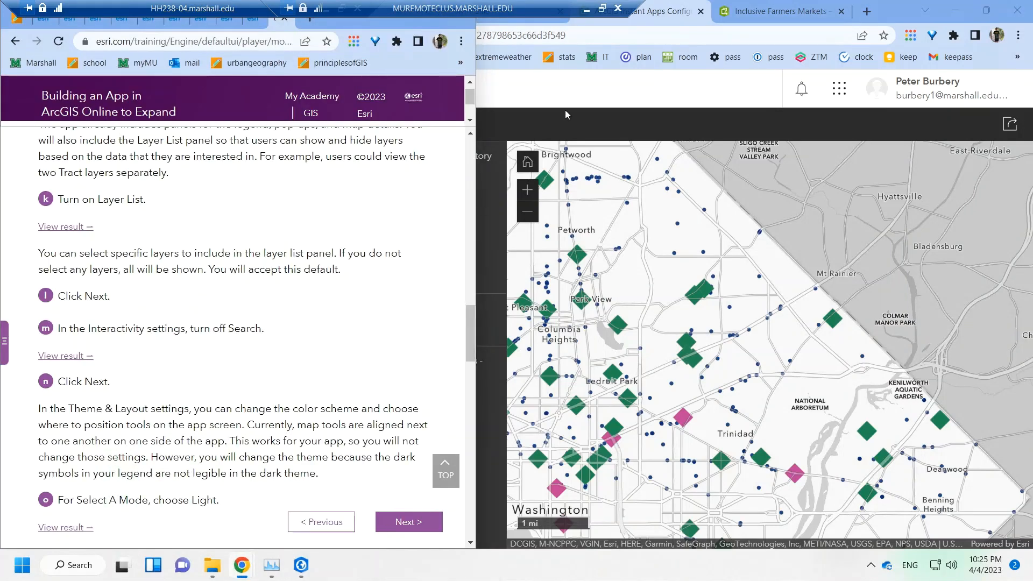
click(591, 96)
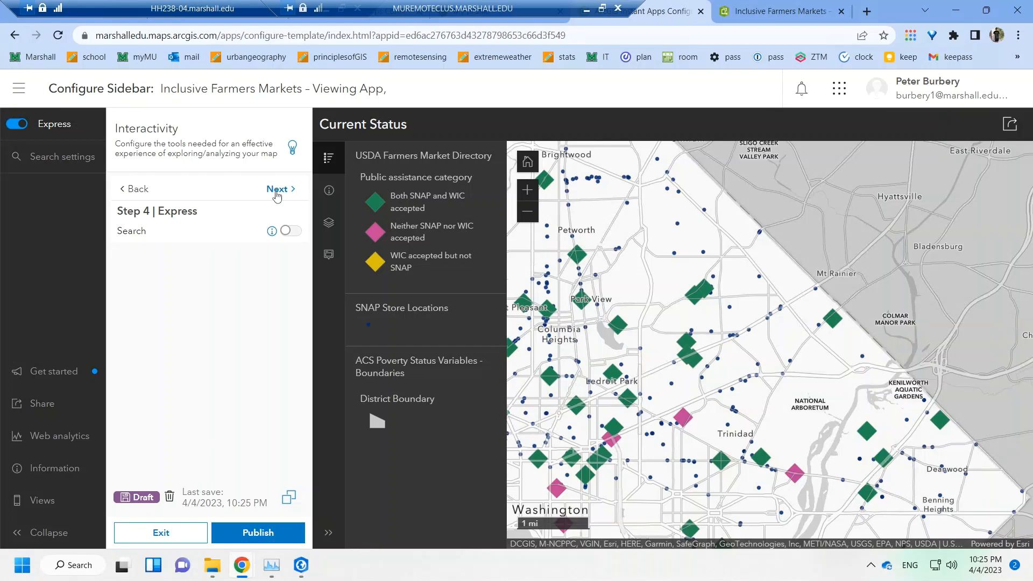
click(277, 188)
- Read the lesson's Theme & Layout instructions and set the app's mode to Light
mouse_move(236, 574)
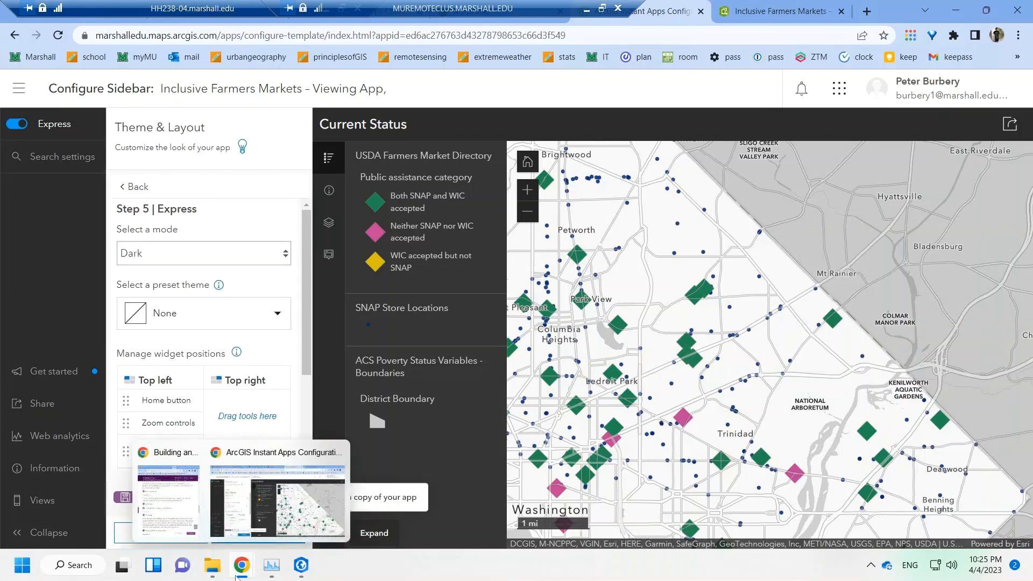
click(160, 513)
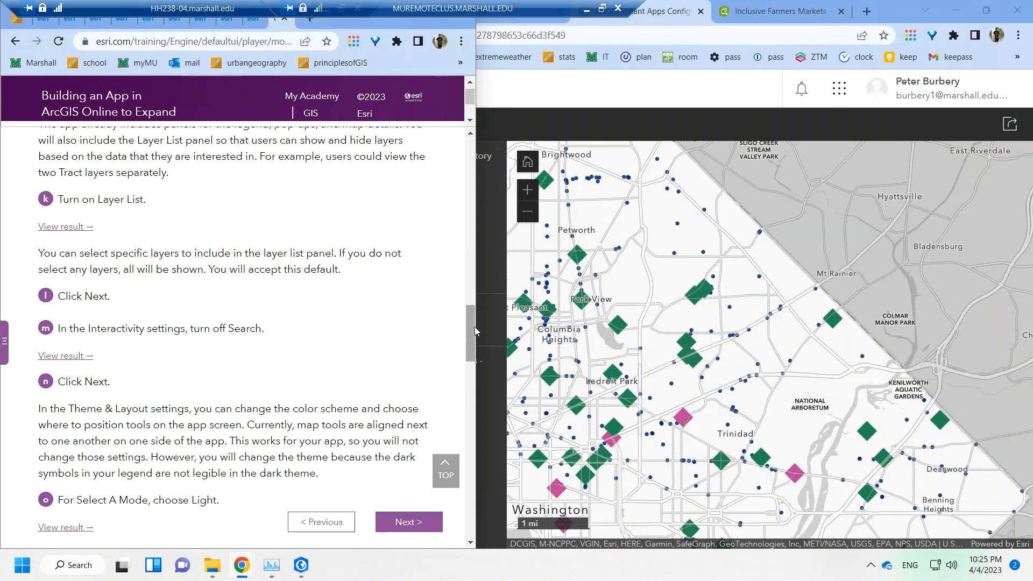
scroll(470, 333, down, 2)
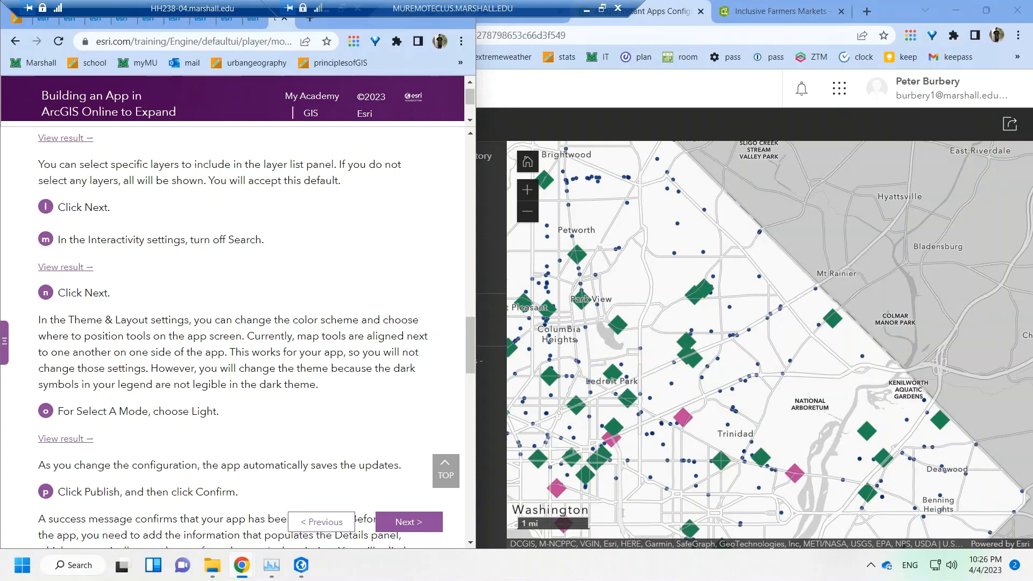
click(518, 110)
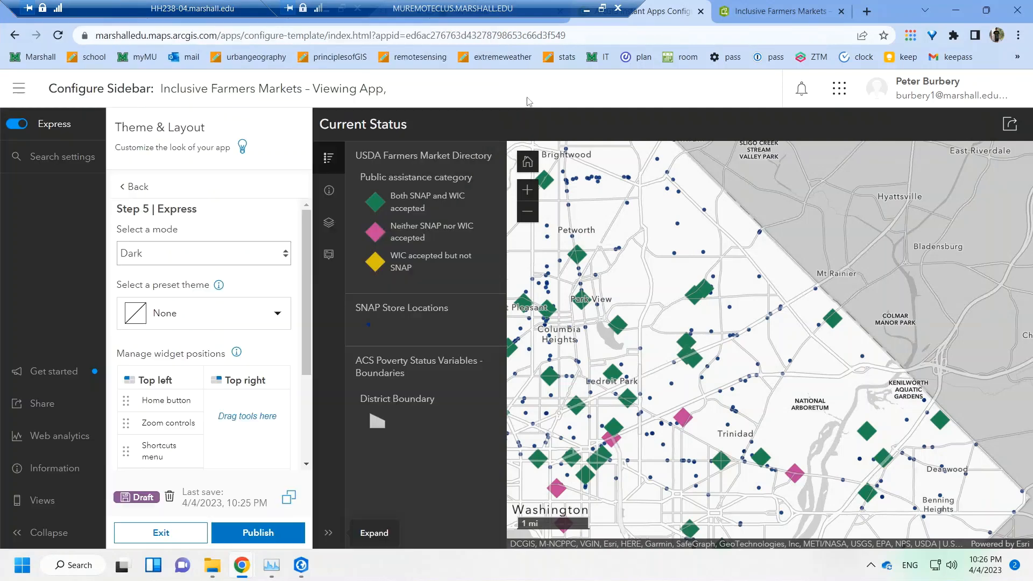
click(193, 254)
click(197, 277)
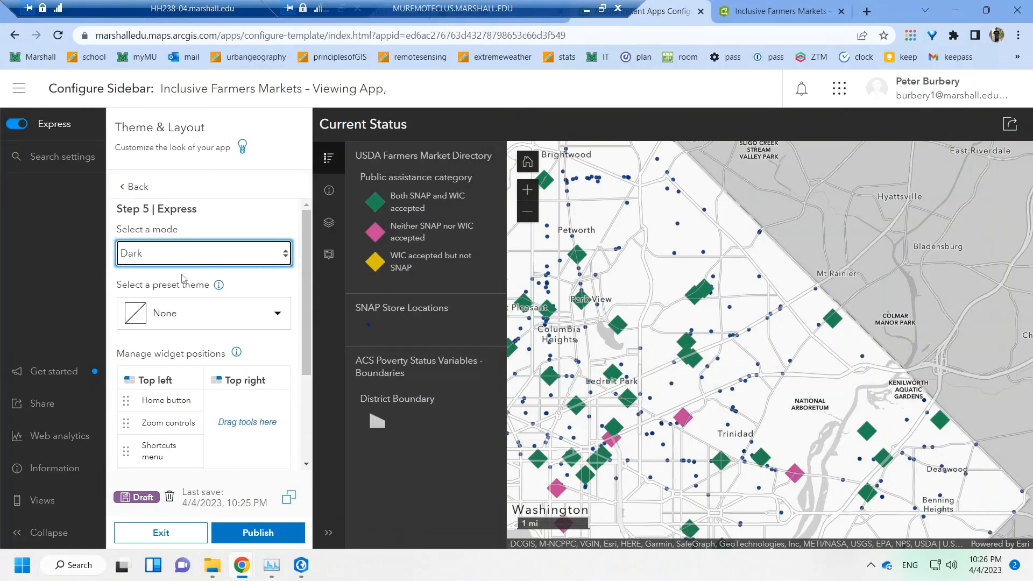
- Read the lesson's instructions on publishing the app and opening the map's item details, and return to the configuration
mouse_move(241, 565)
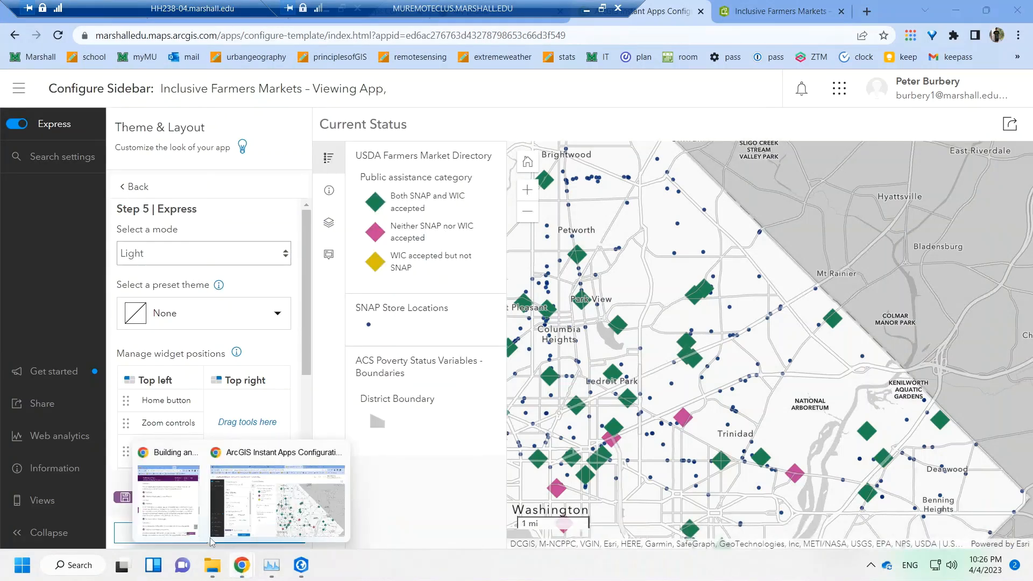
click(183, 514)
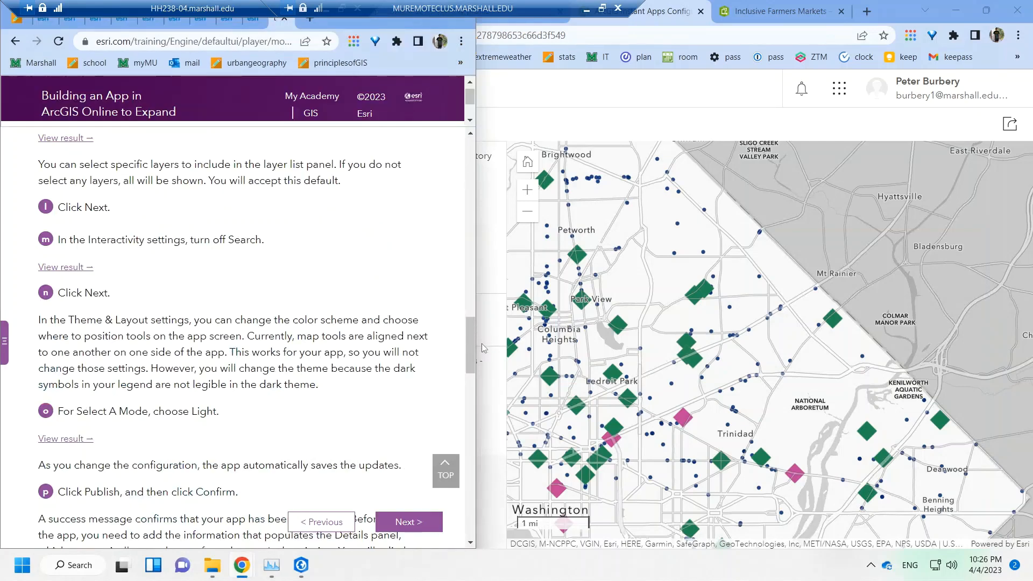
drag(470, 336, 470, 367)
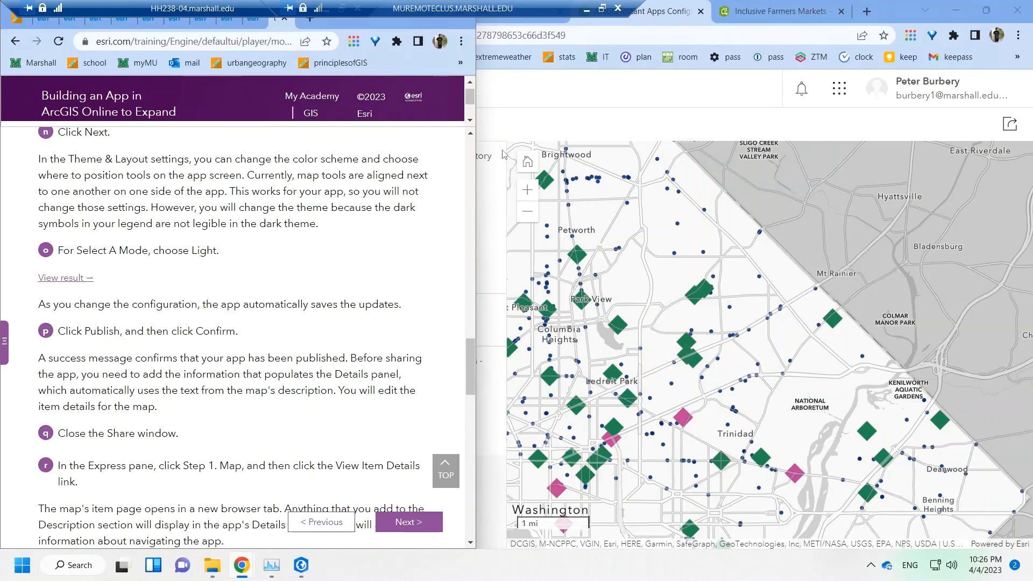
click(546, 111)
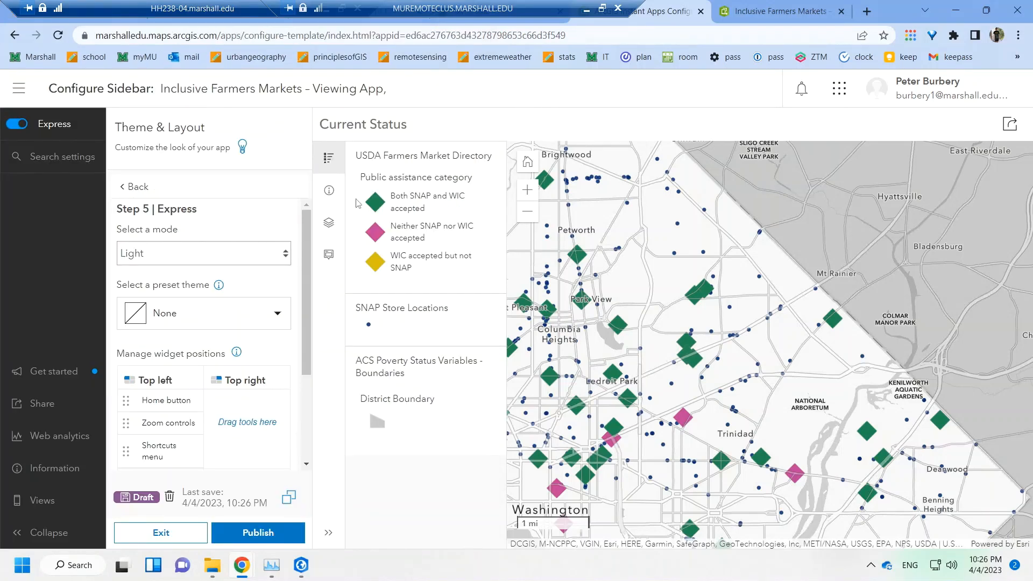
- Publish the Inclusive Farmers Markets Sidebar app, confirm the publishing, and check the lesson's publishing instruction
click(256, 530)
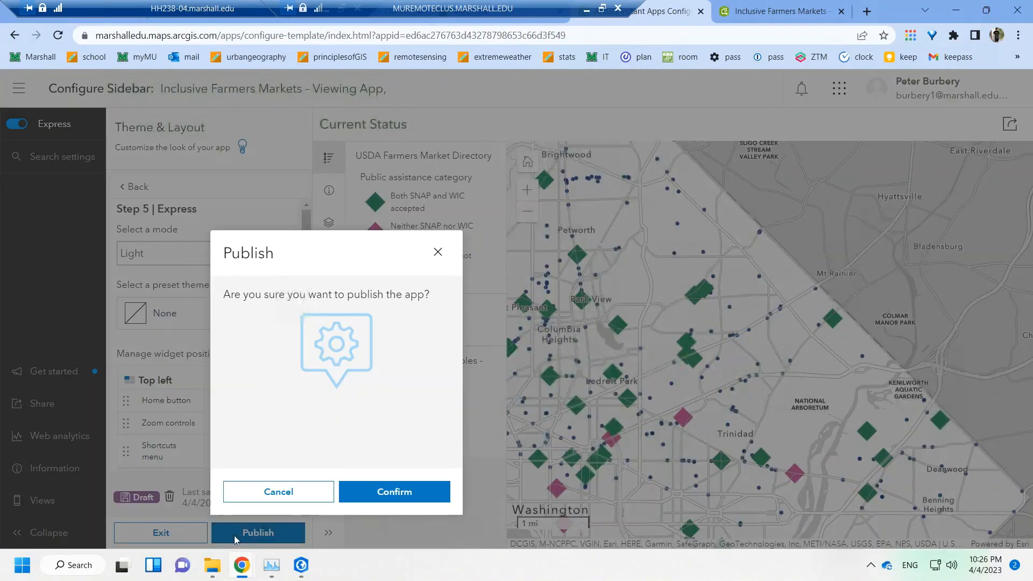
click(389, 490)
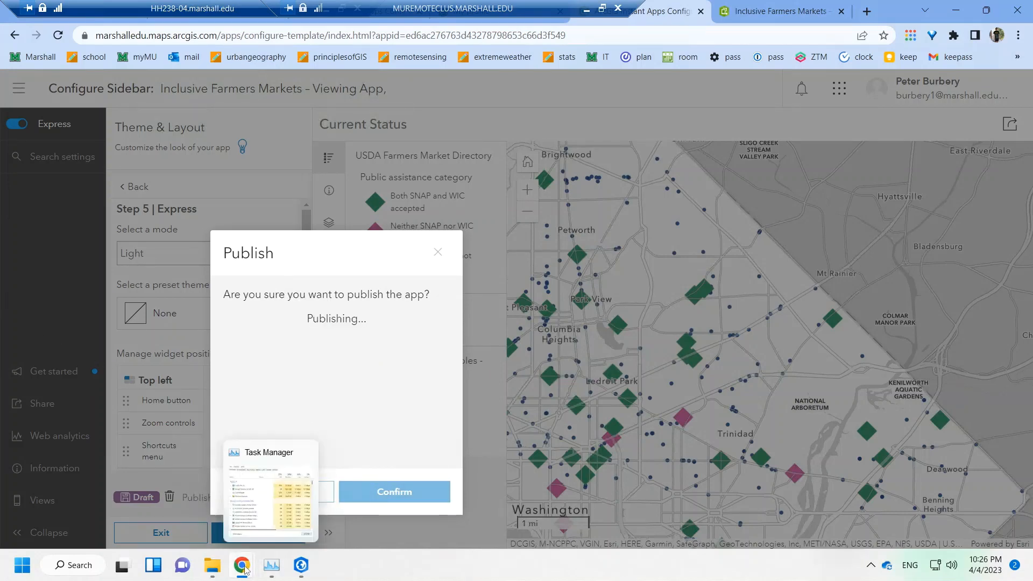
mouse_move(242, 565)
click(168, 501)
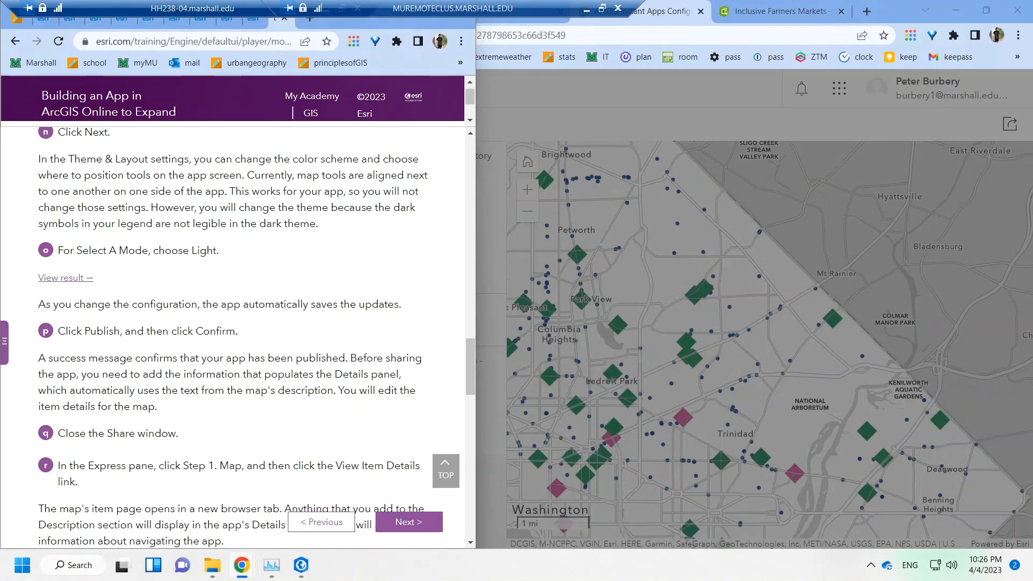
click(530, 96)
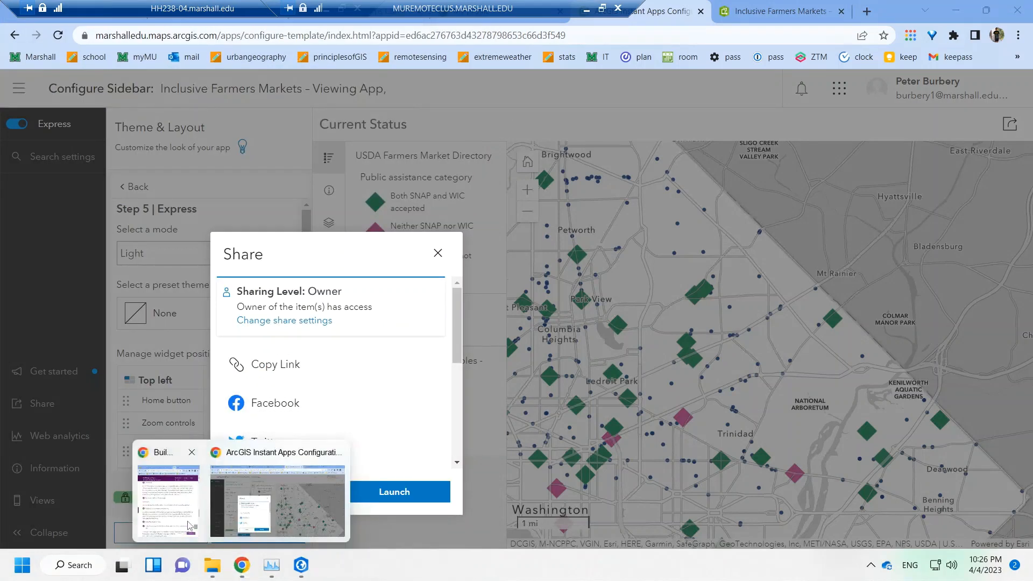
- Check what the lesson asks for after publishing and close the Share window
click(191, 525)
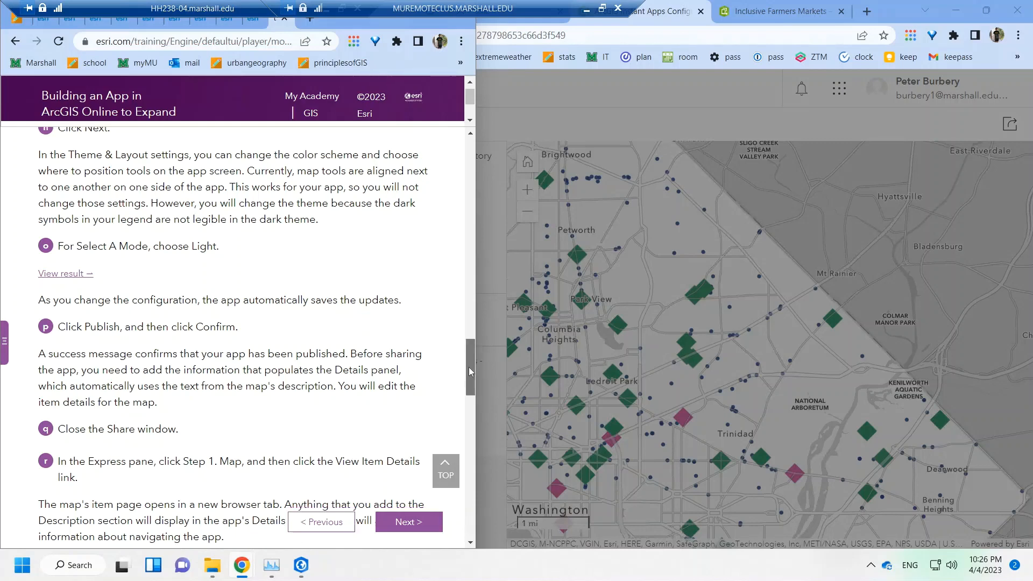
scroll(469, 367, down, 2)
click(512, 106)
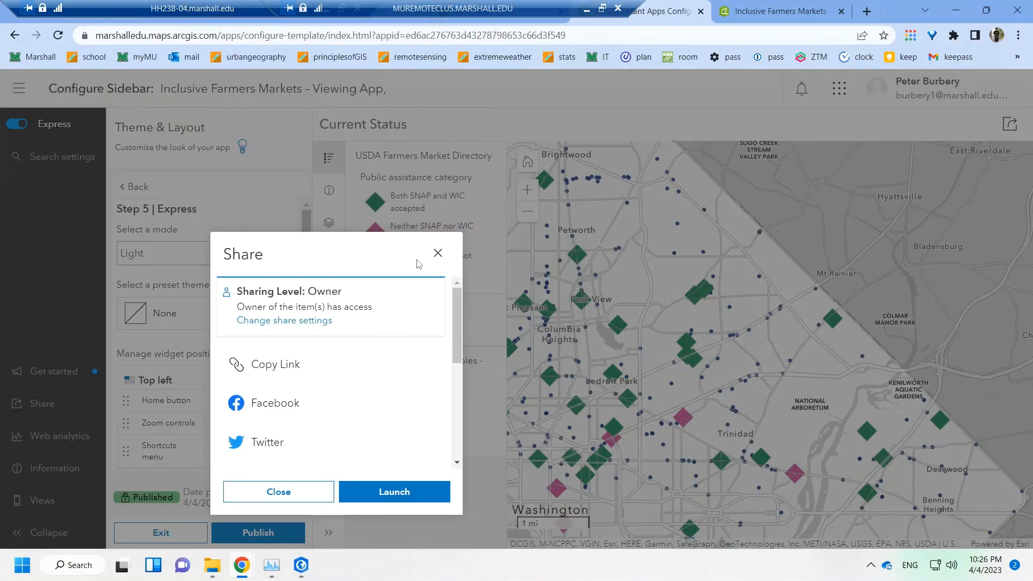
click(440, 254)
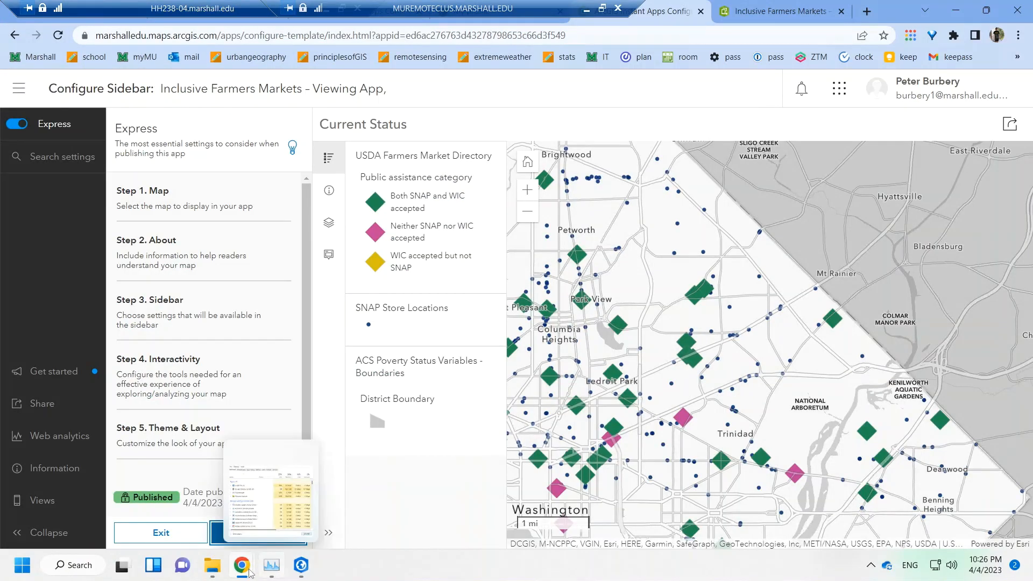
- Follow the lesson's instruction to open Step 1, Map, in the Express setup and view the map's item details
click(173, 516)
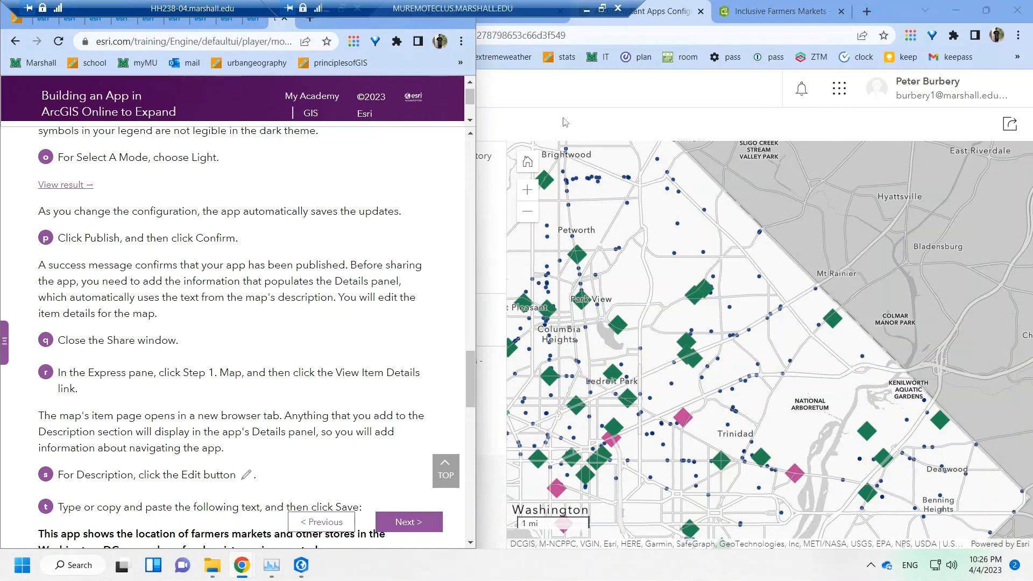
click(581, 105)
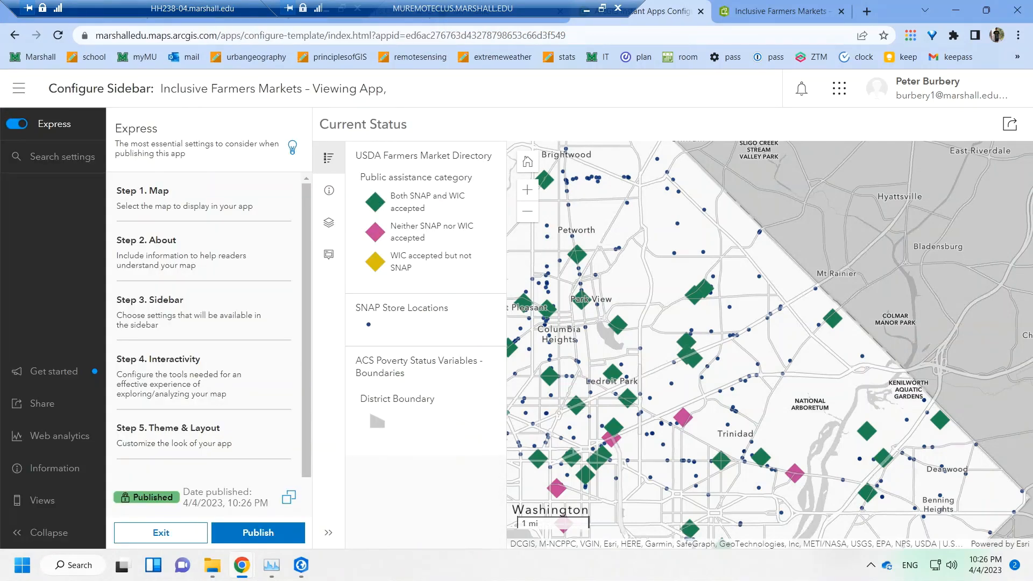
click(141, 197)
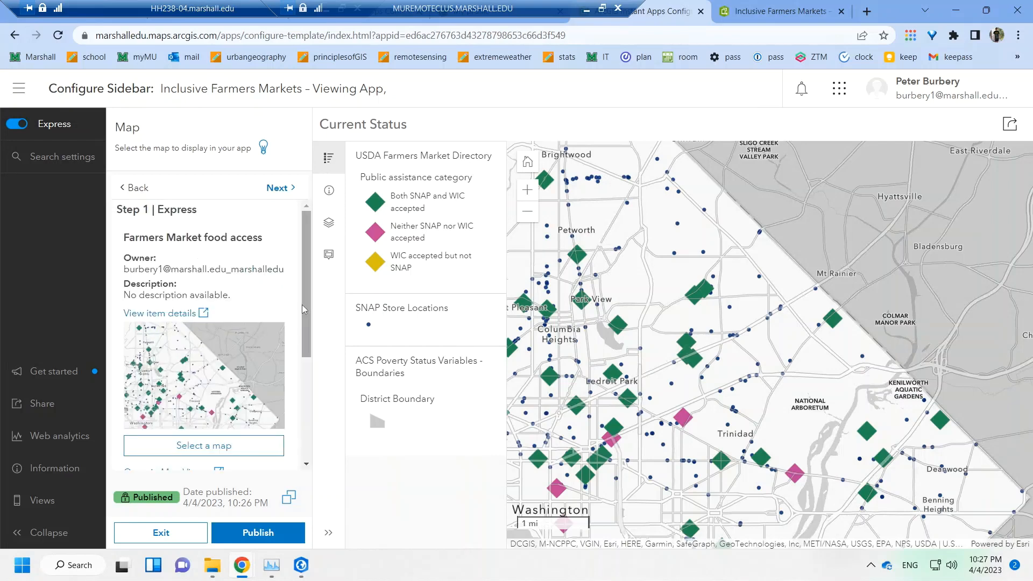
drag(305, 304, 305, 330)
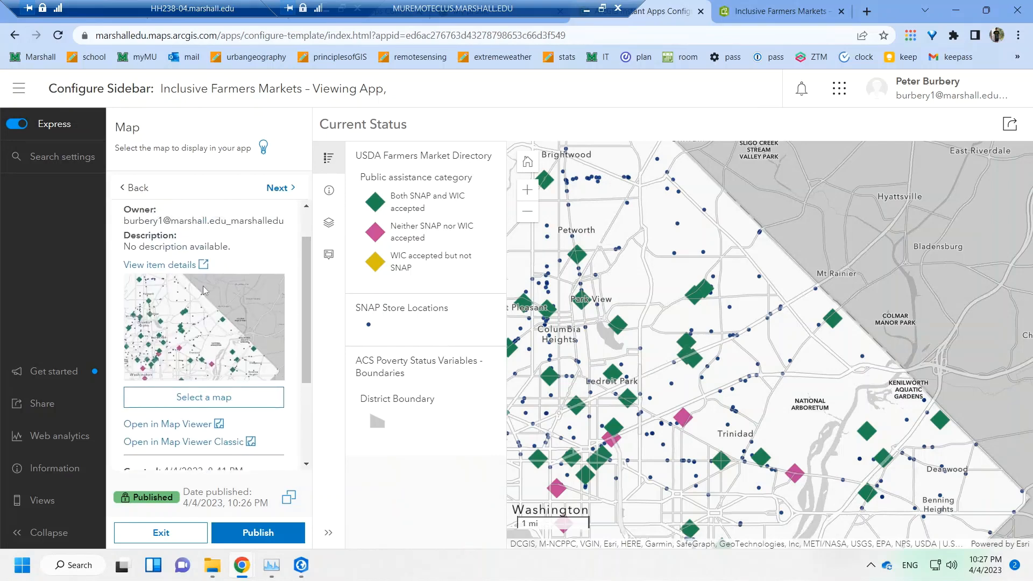
click(169, 266)
- Read the lesson's instructions on the map description and open the Farmers Market food access item's description for editing
mouse_move(249, 570)
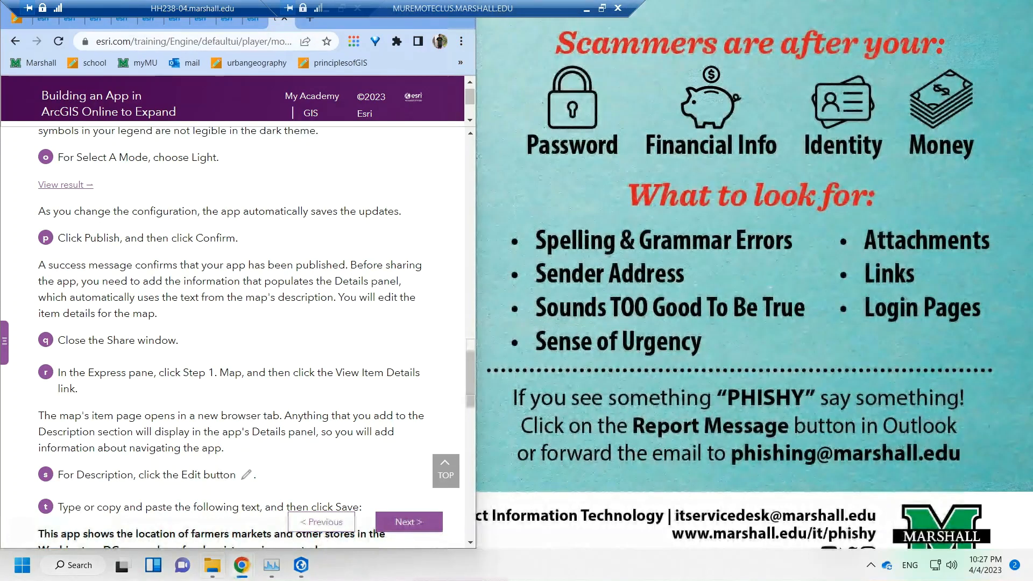
click(173, 520)
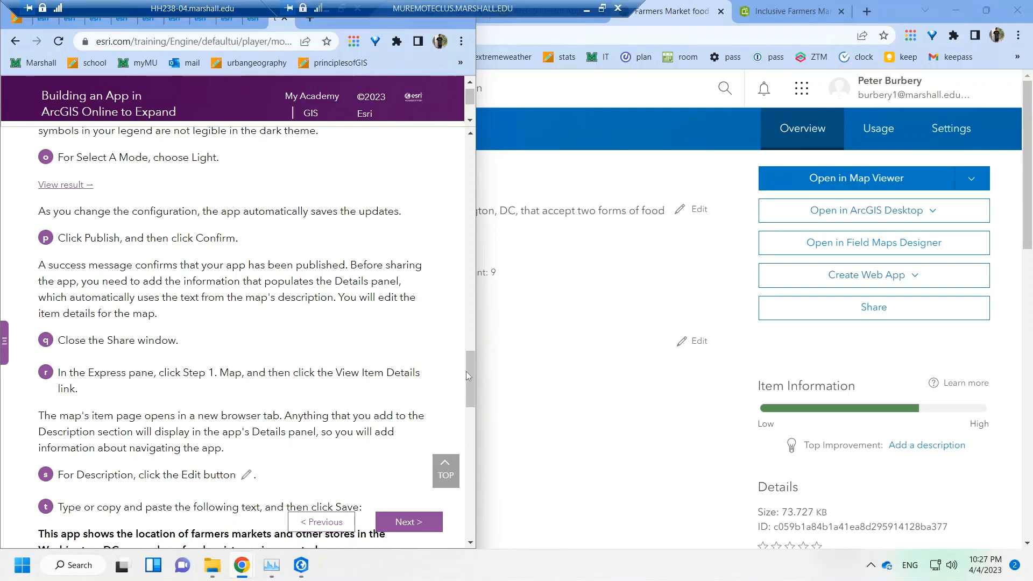
drag(469, 378, 467, 395)
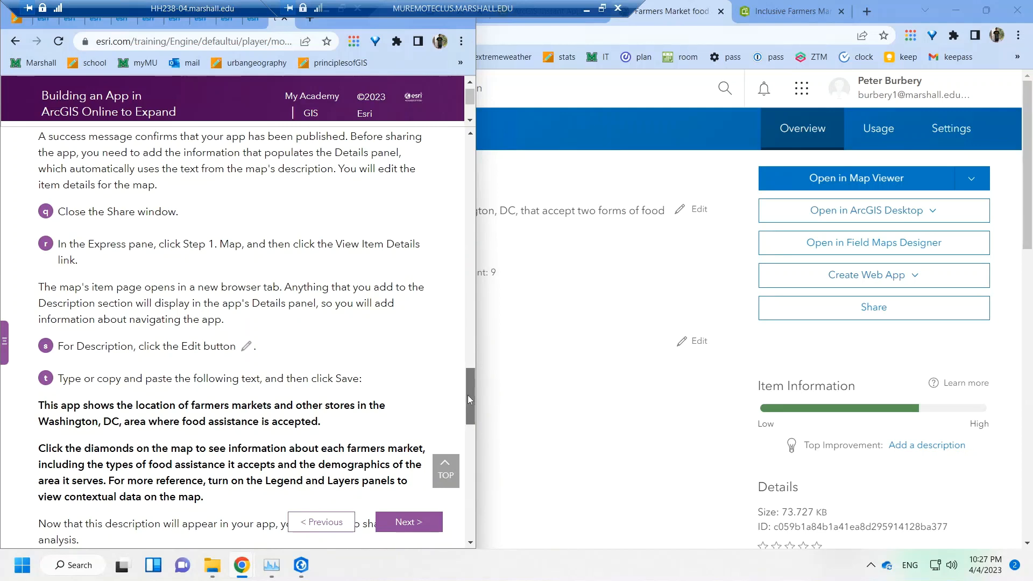
drag(467, 395, 467, 397)
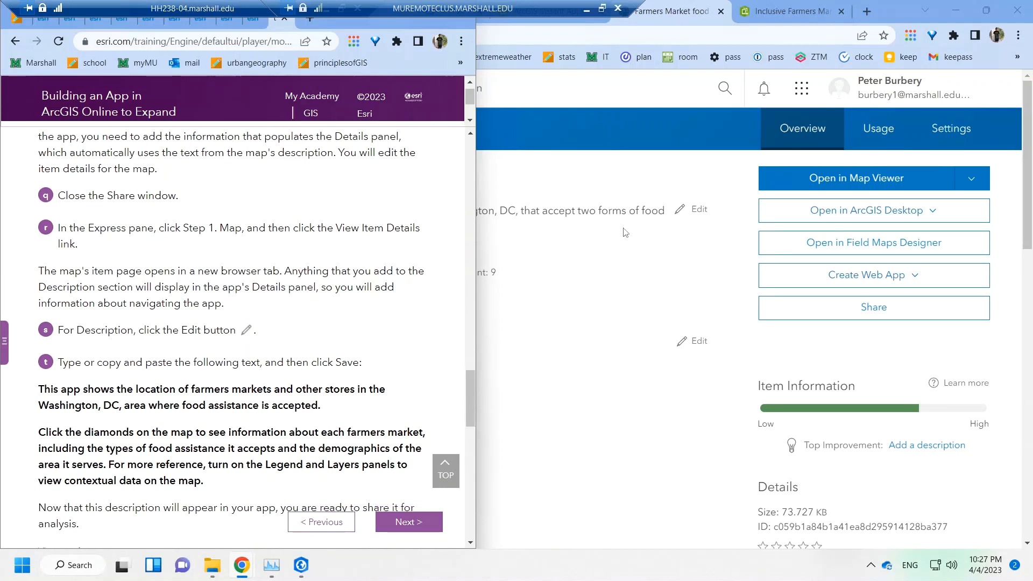
click(624, 232)
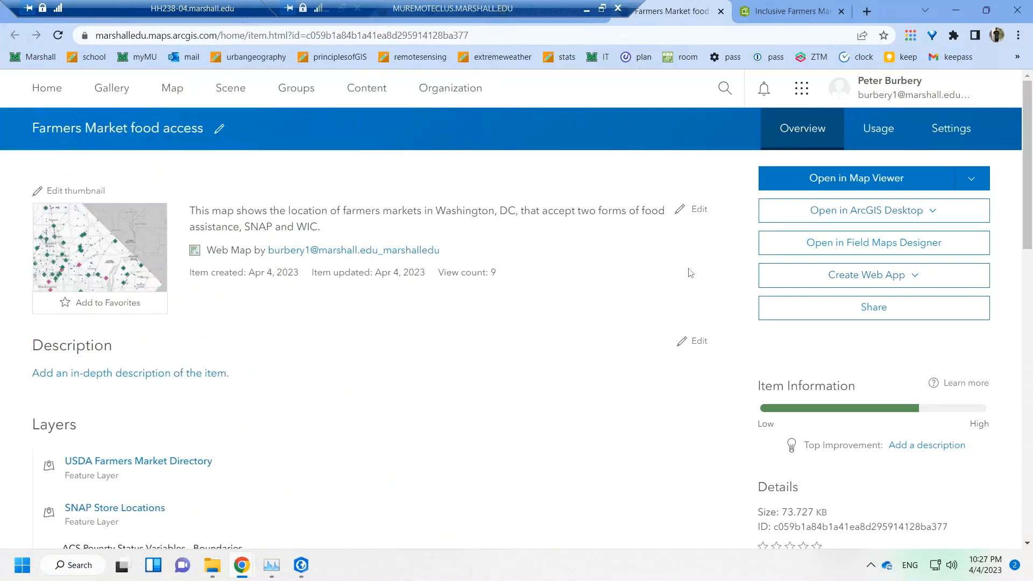
click(682, 342)
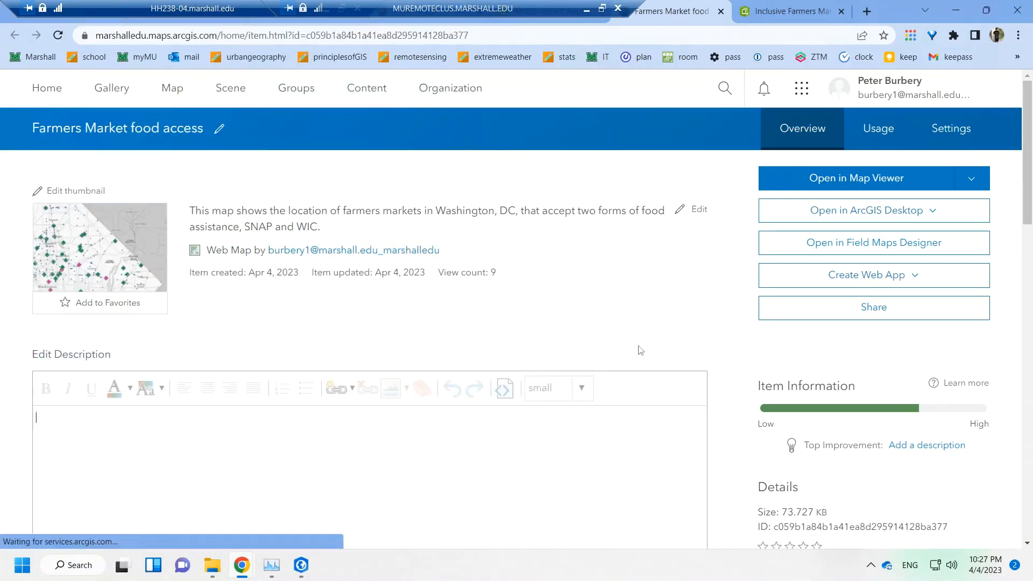
- Copy the lesson's two description paragraphs, starting "This app shows the location of farmers markets", into the map's description as unformatted text
click(241, 566)
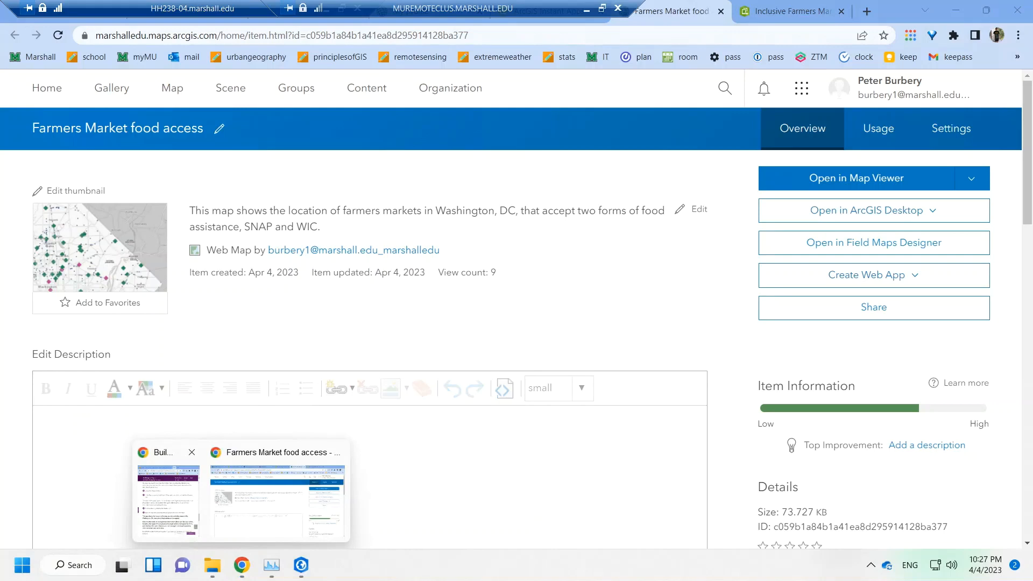
click(169, 500)
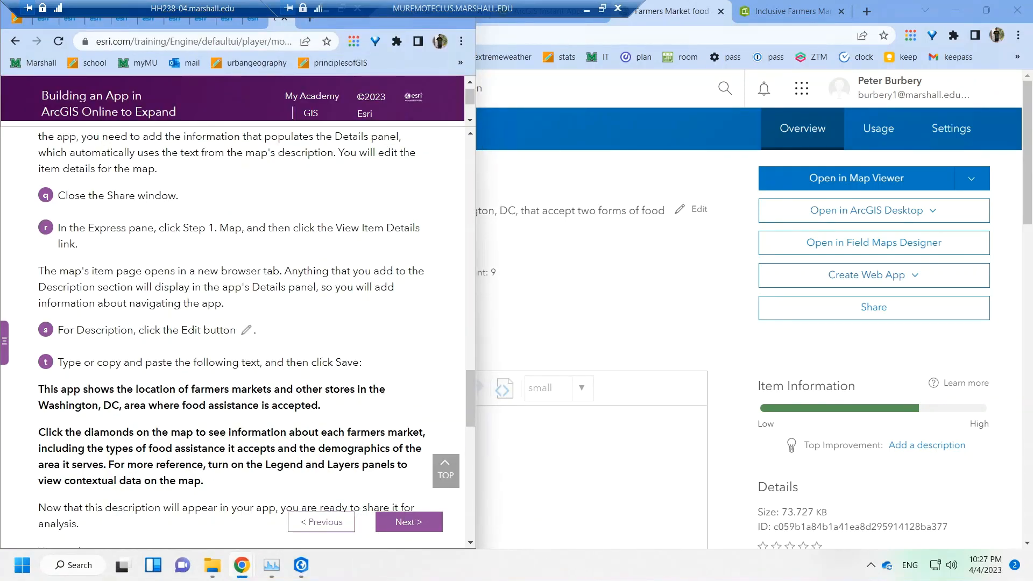
drag(204, 483, 36, 390)
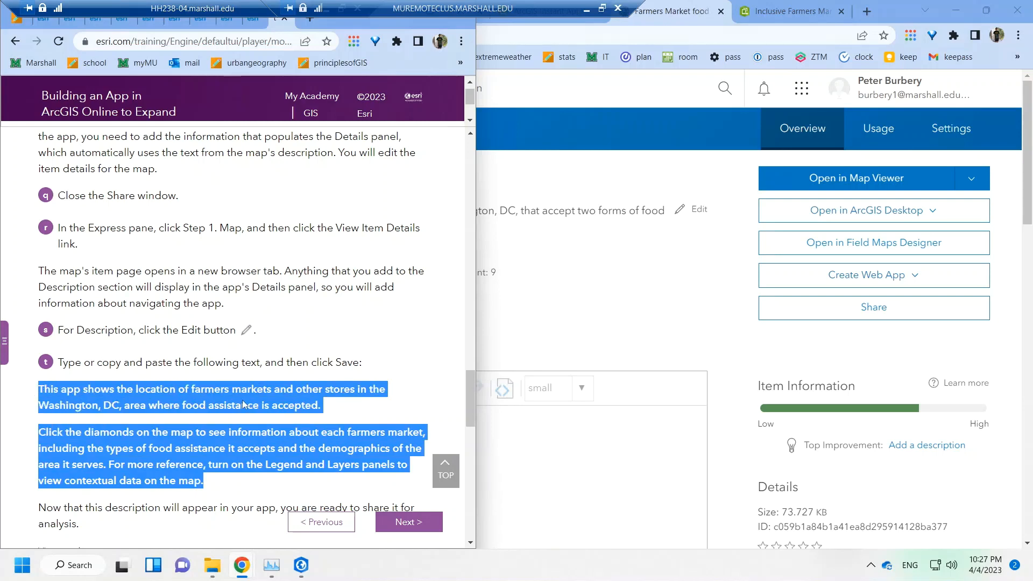
key(ctrl+c)
key(alt+Tab)
key(ctrl+v)
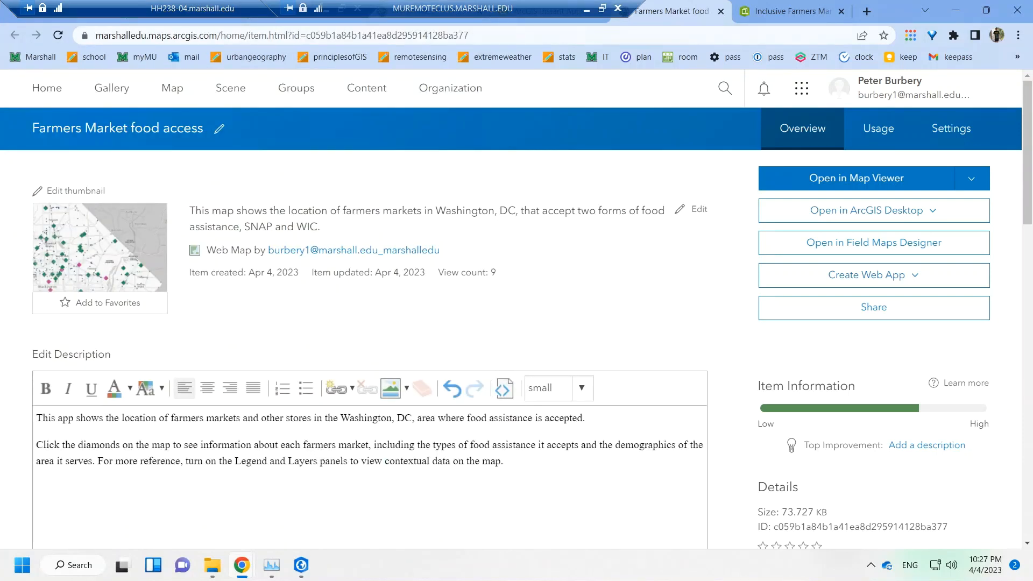
key(ctrl+z)
key(ctrl+shift+v)
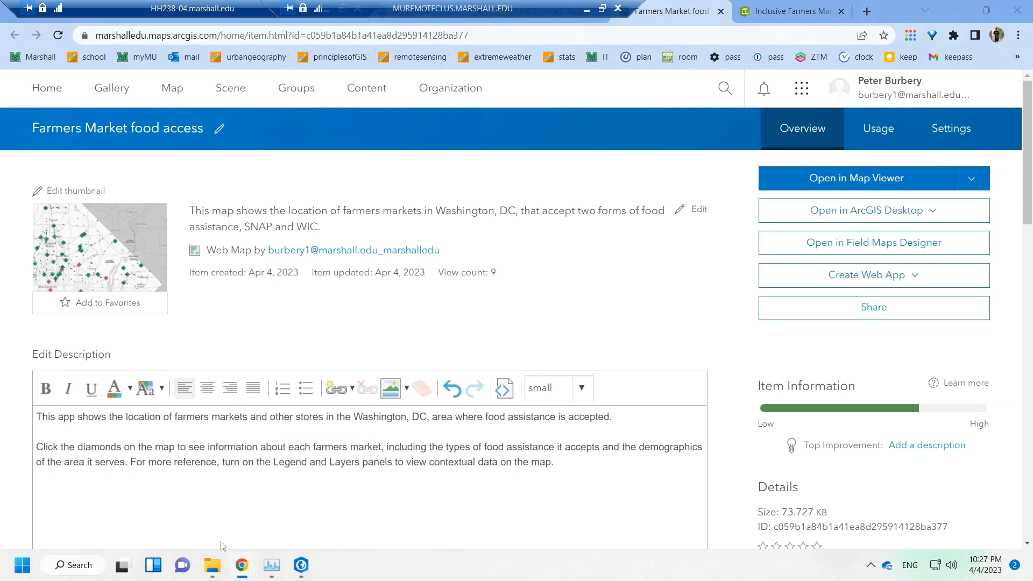
- Read the lesson's instructions on closing the item page, changing the app's share settings and exiting the configuration
mouse_move(244, 567)
click(263, 461)
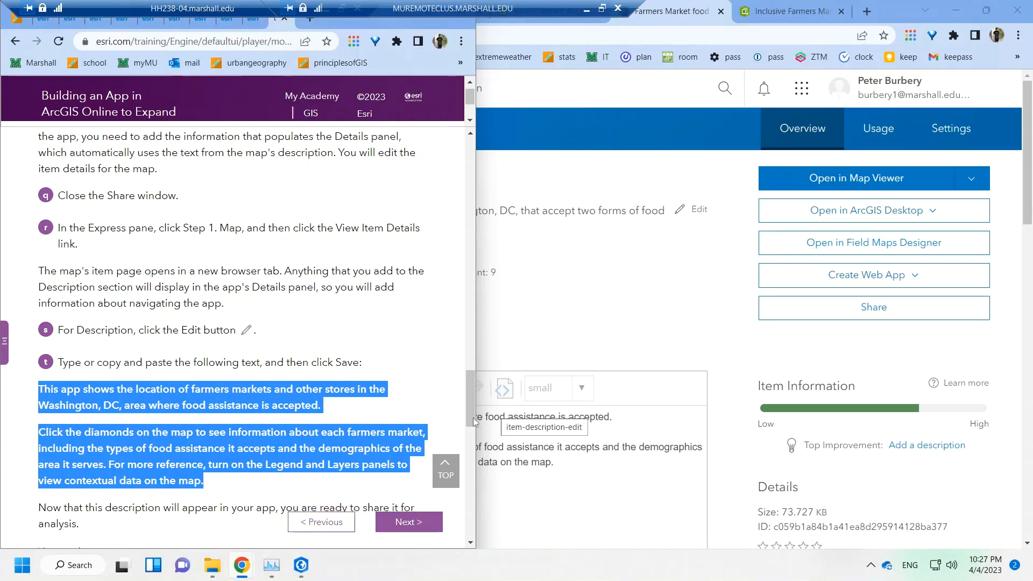
scroll(473, 399, down, 2)
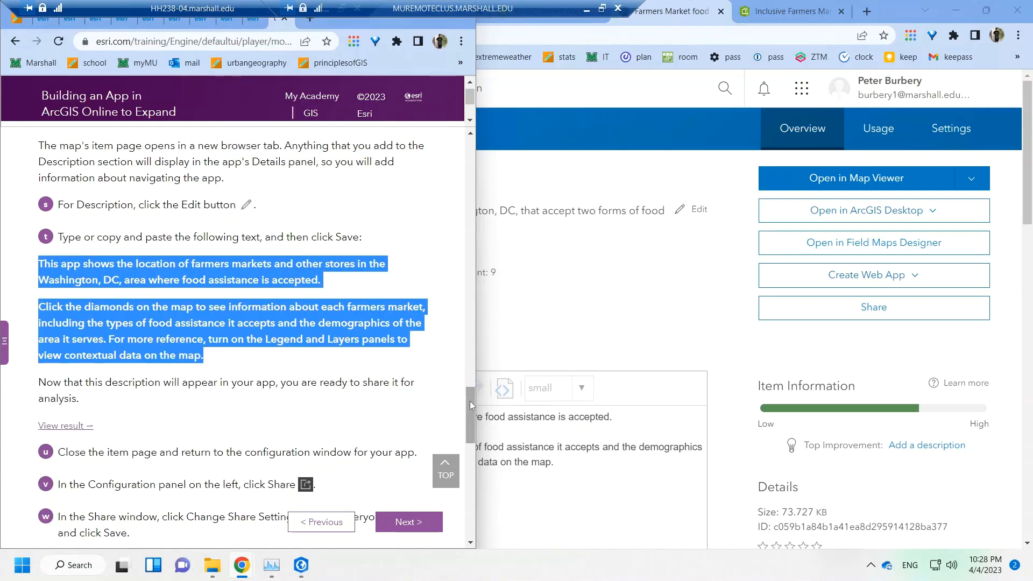
drag(470, 404, 471, 423)
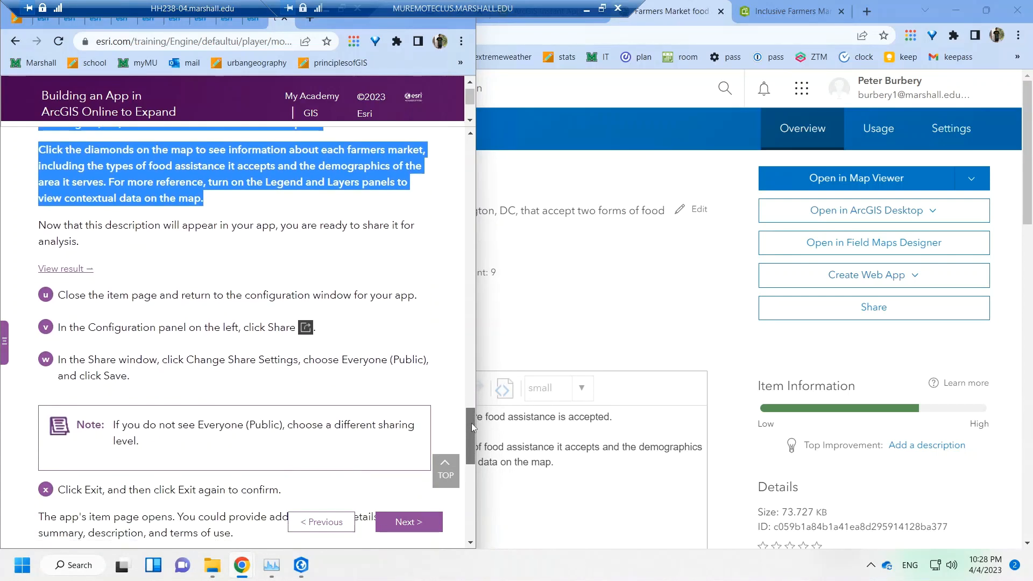
click(546, 327)
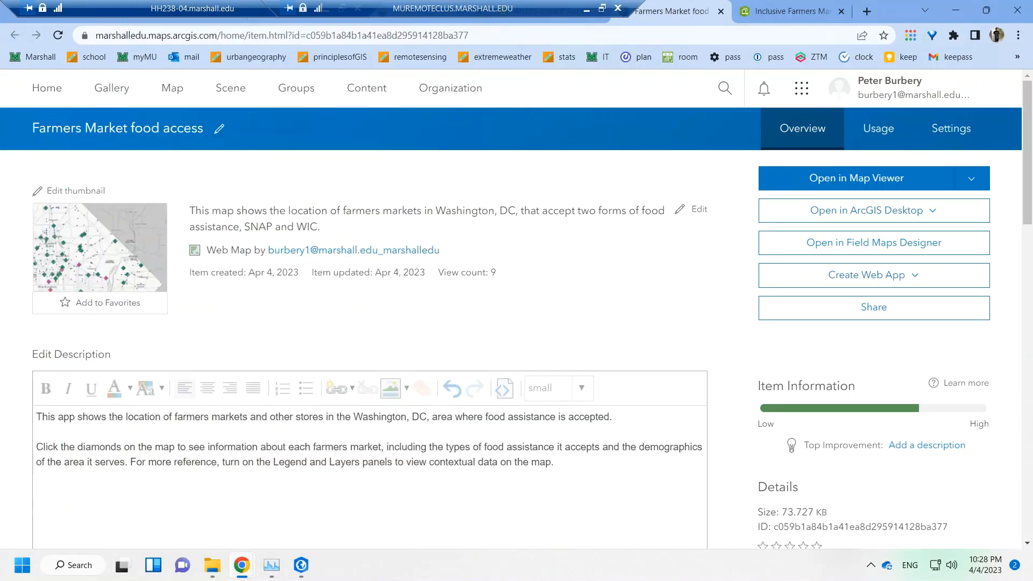
mouse_move(241, 564)
click(179, 517)
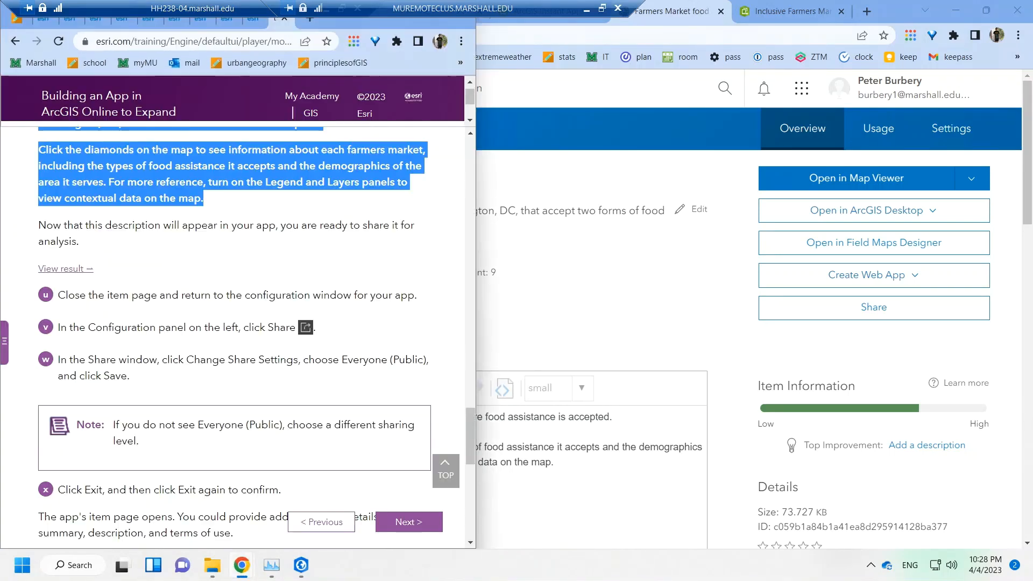
click(325, 343)
- Save the map's new description and close its item page to return to the app configuration
click(572, 314)
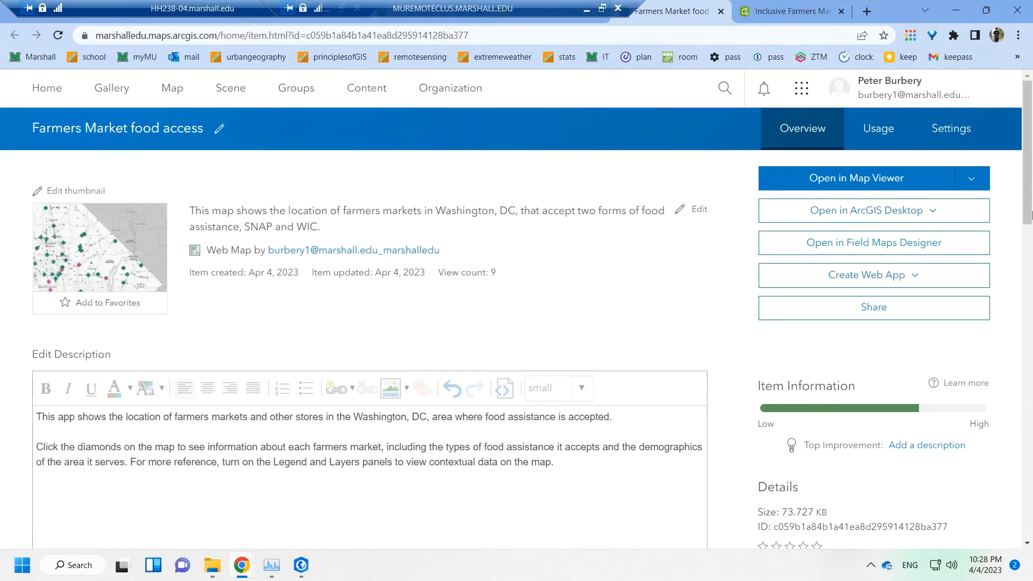
scroll(1031, 215, down, 5)
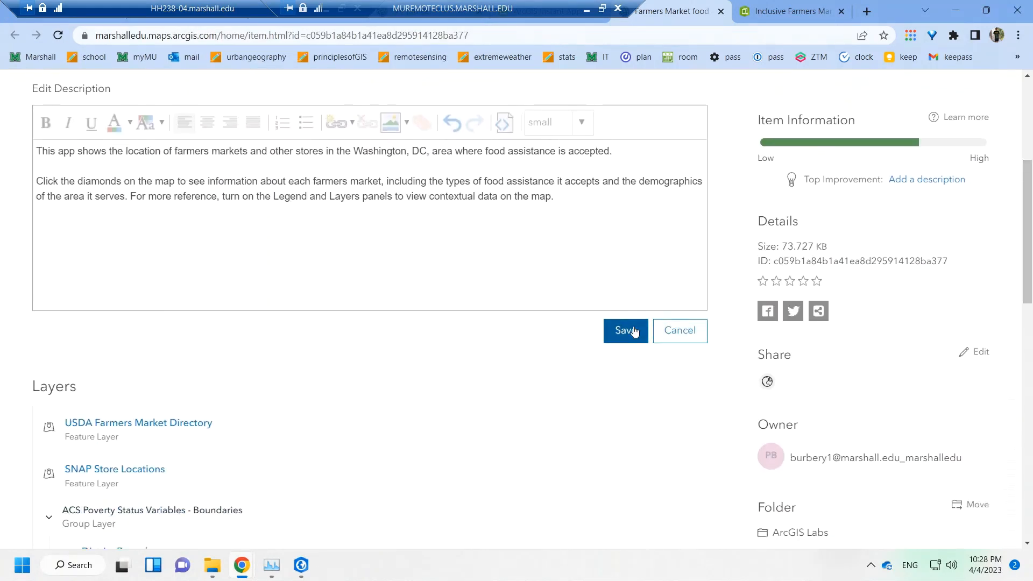
click(633, 331)
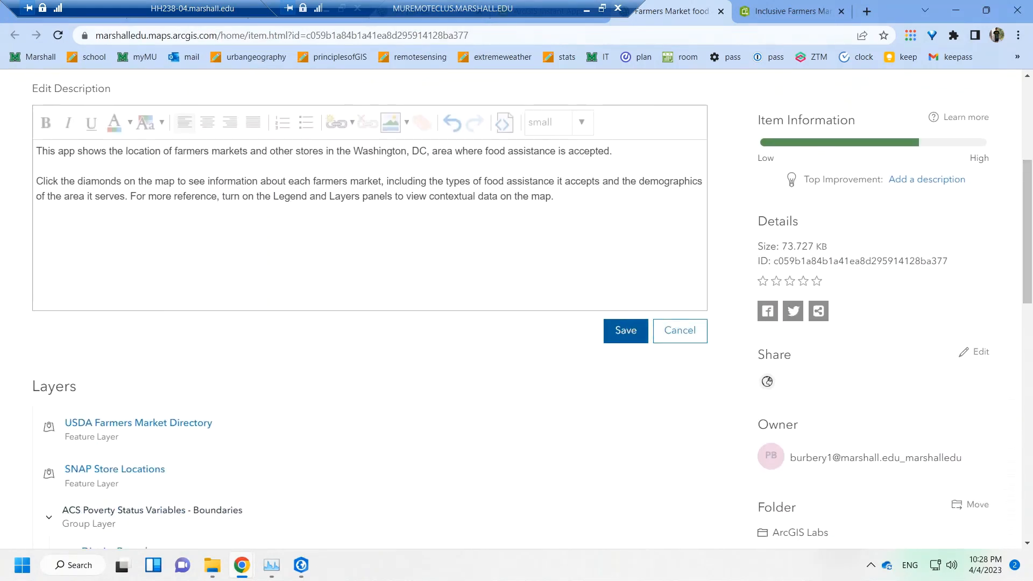
click(721, 11)
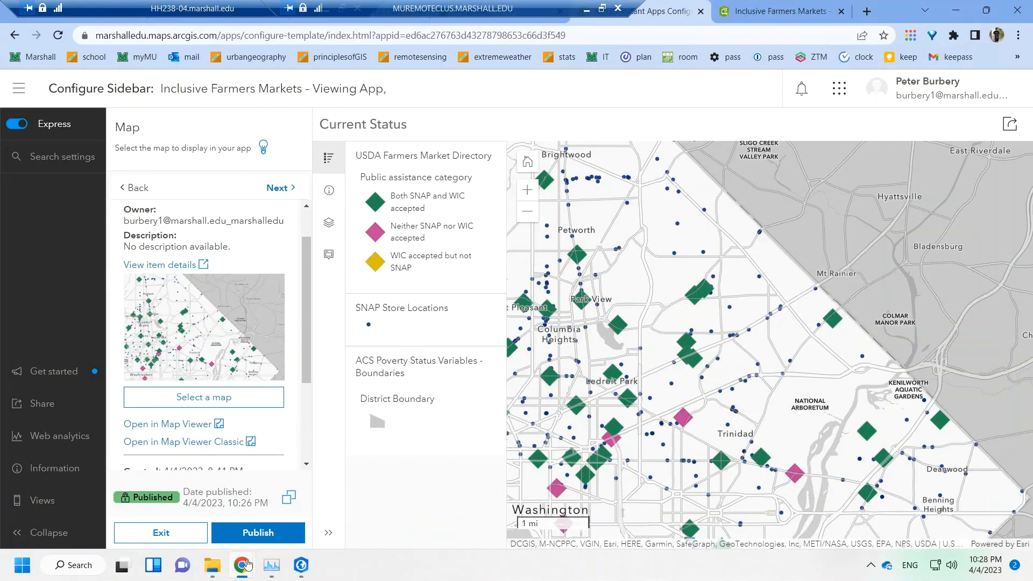
- Open the app's Share window as the lesson instructs and check the lesson's instruction on changing the share settings
mouse_move(246, 564)
click(199, 533)
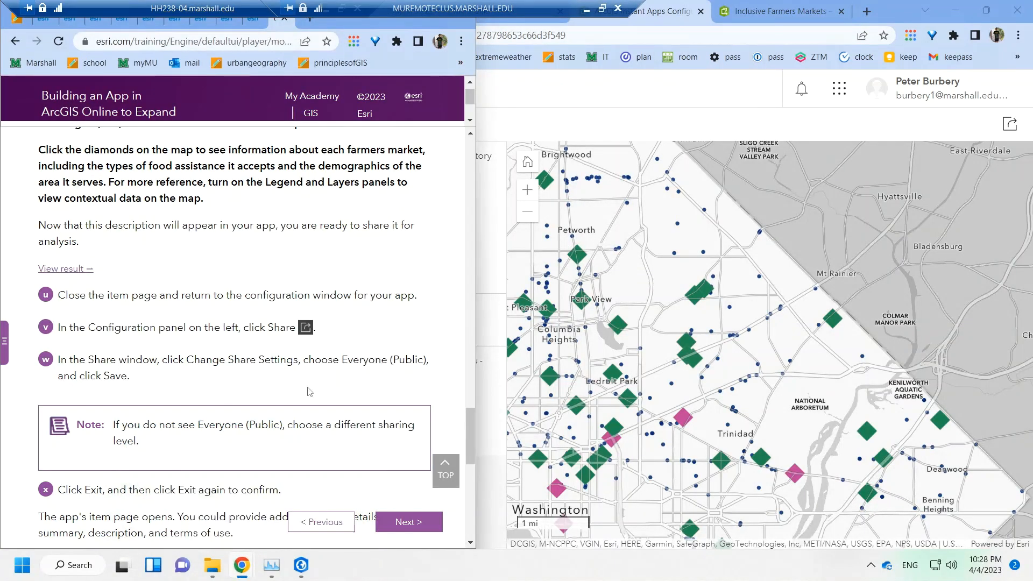
drag(143, 335, 249, 330)
click(249, 329)
click(595, 99)
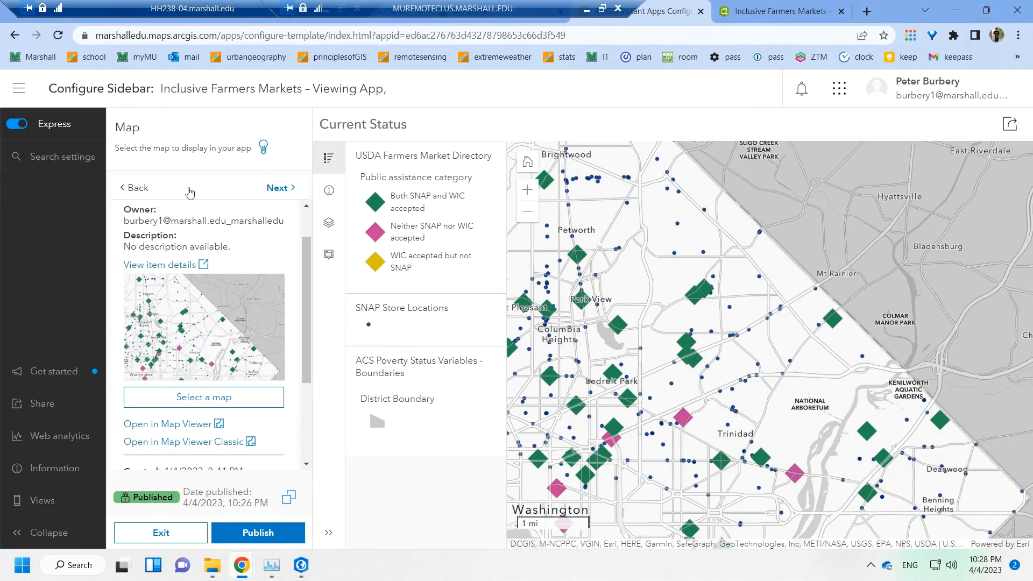
click(39, 404)
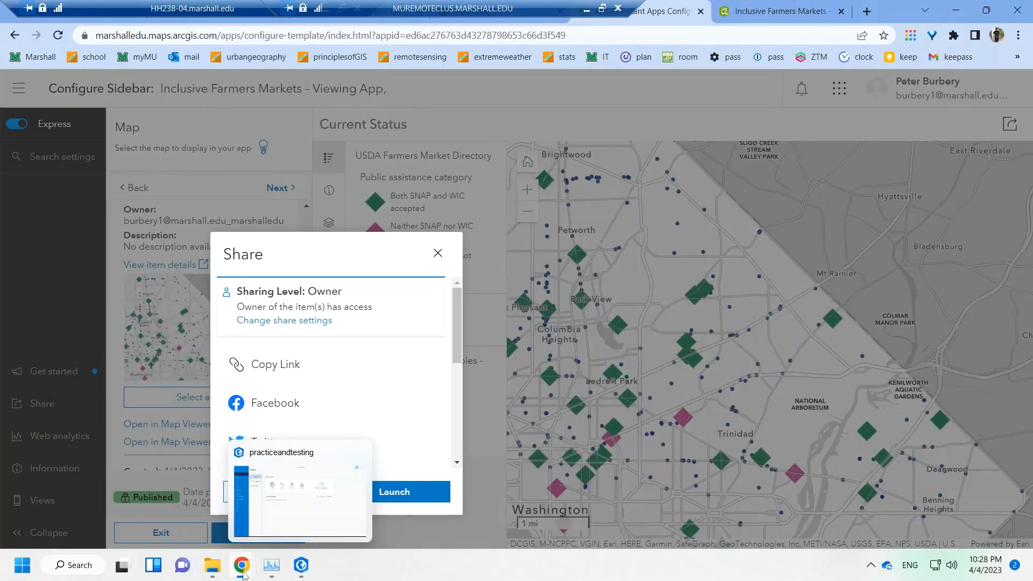
mouse_move(242, 565)
click(170, 490)
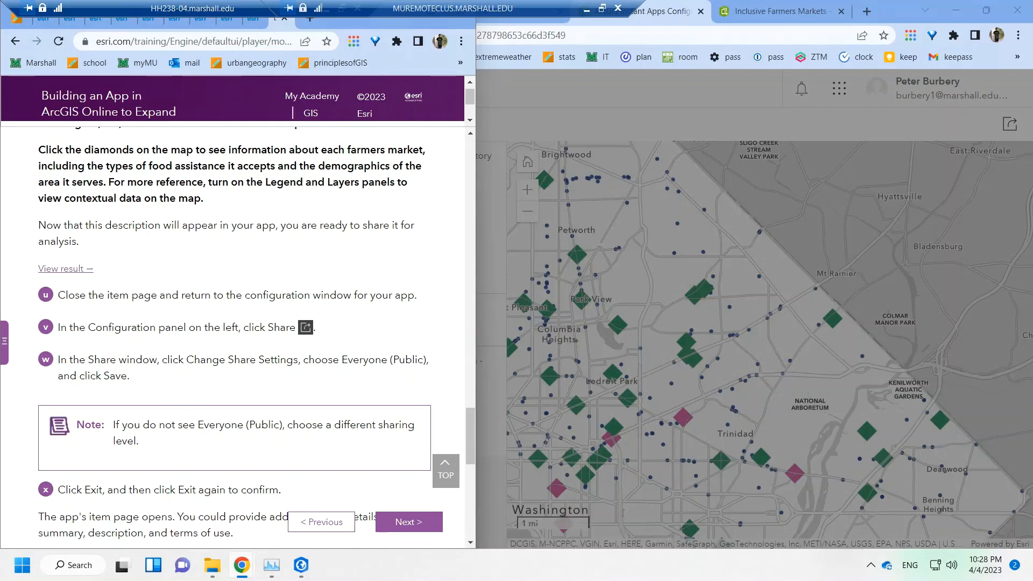
- Change the app's share settings to Everyone (public) and save them
click(564, 99)
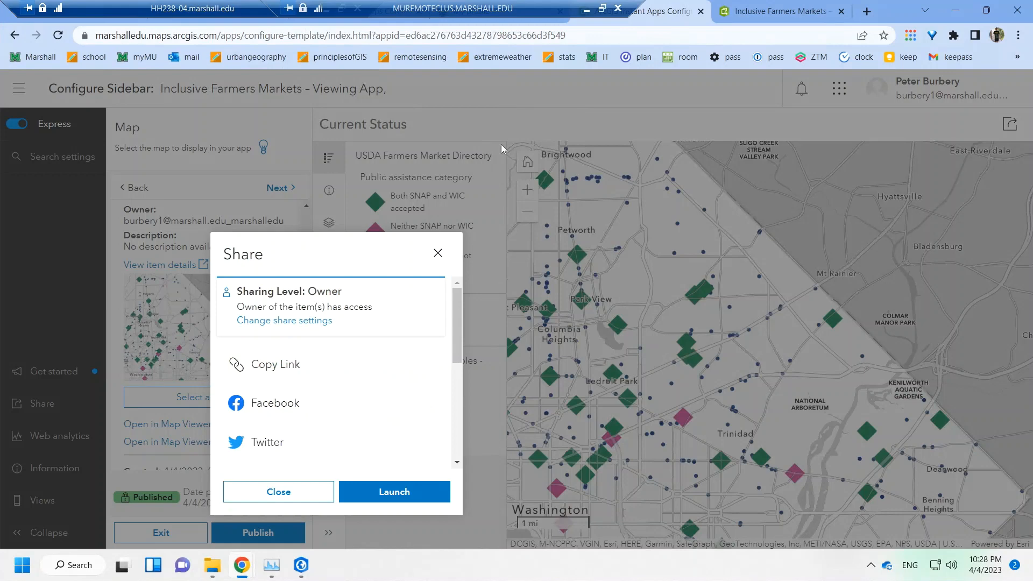
click(296, 322)
click(403, 328)
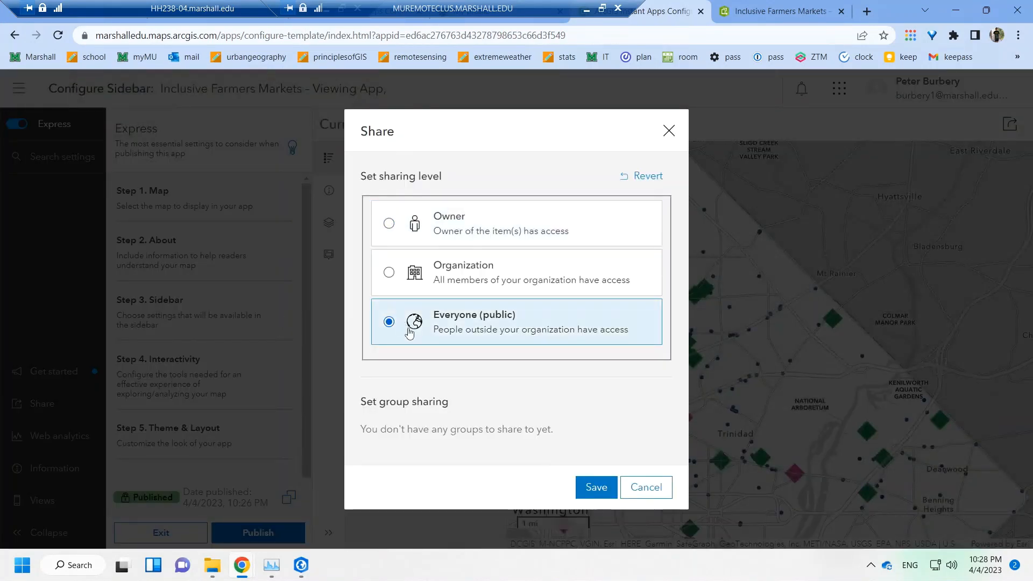
click(590, 486)
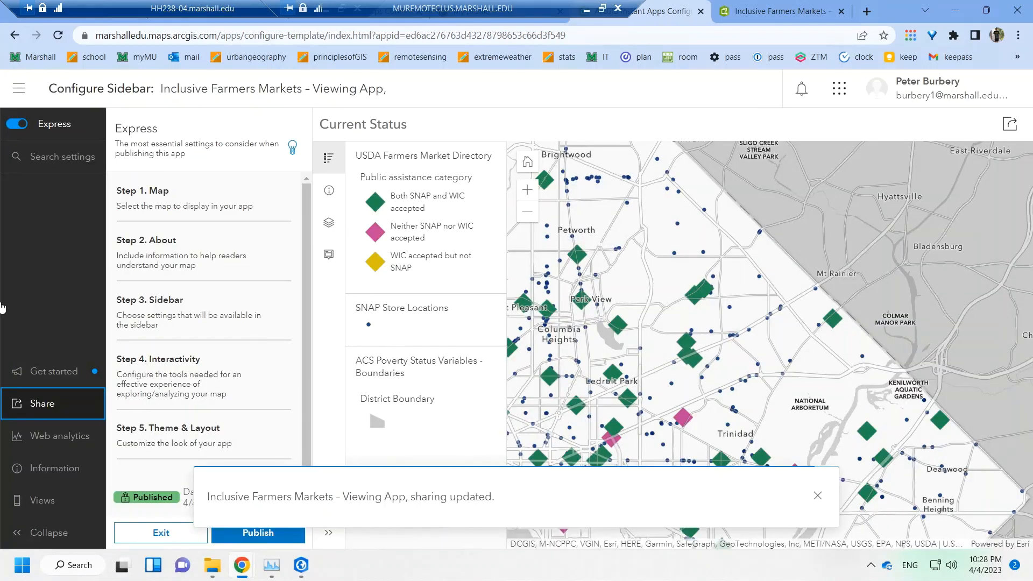
- Check the lesson's instruction on exiting, dismiss the sharing notification, and exit the app configuration with confirmation
mouse_move(243, 572)
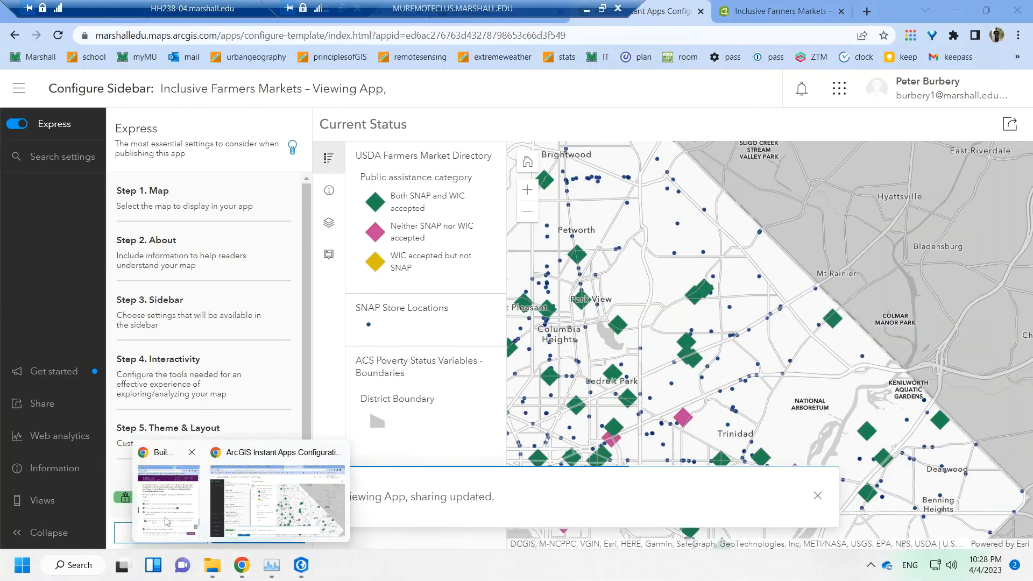
click(172, 509)
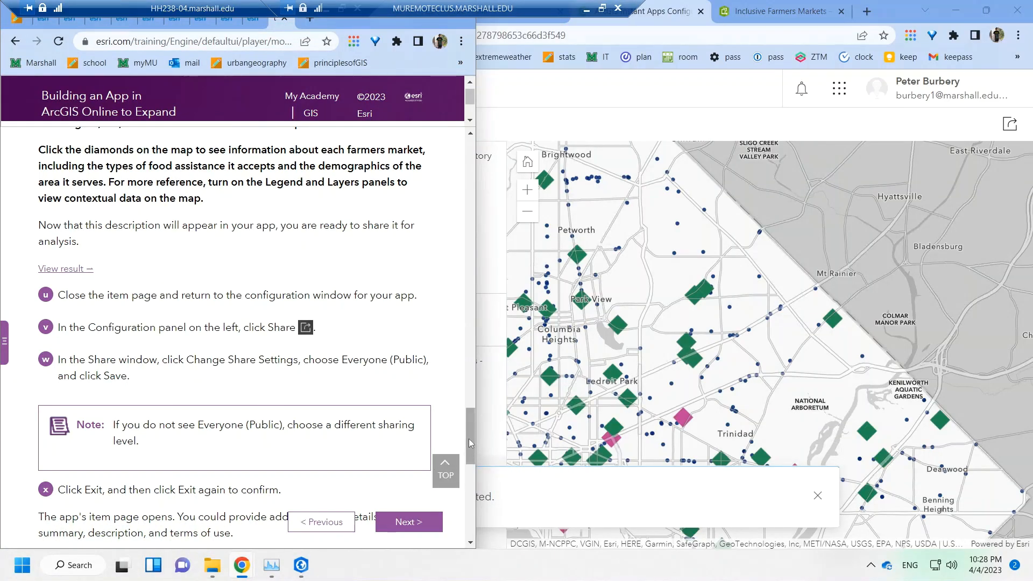
drag(469, 438, 469, 456)
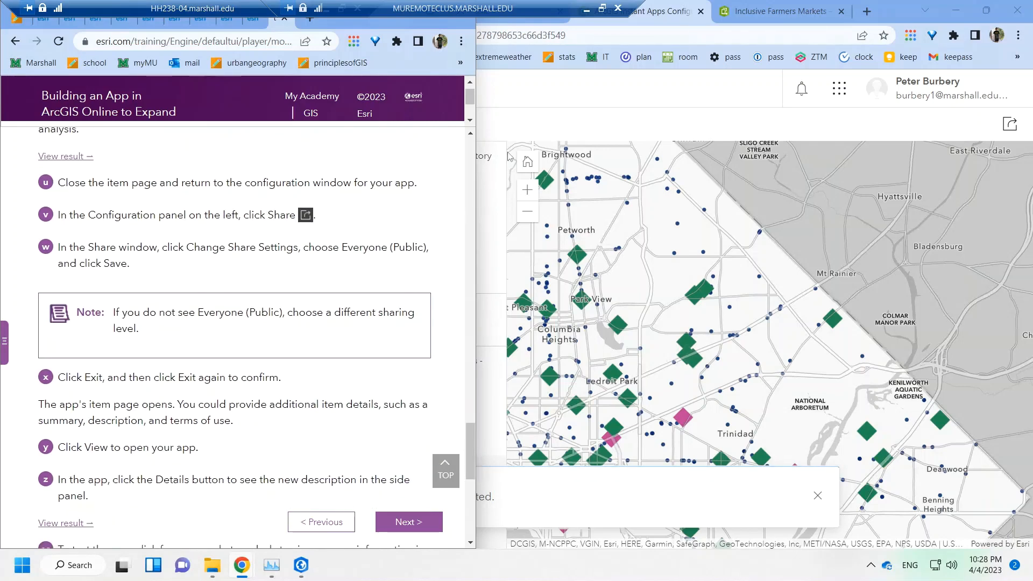
click(531, 126)
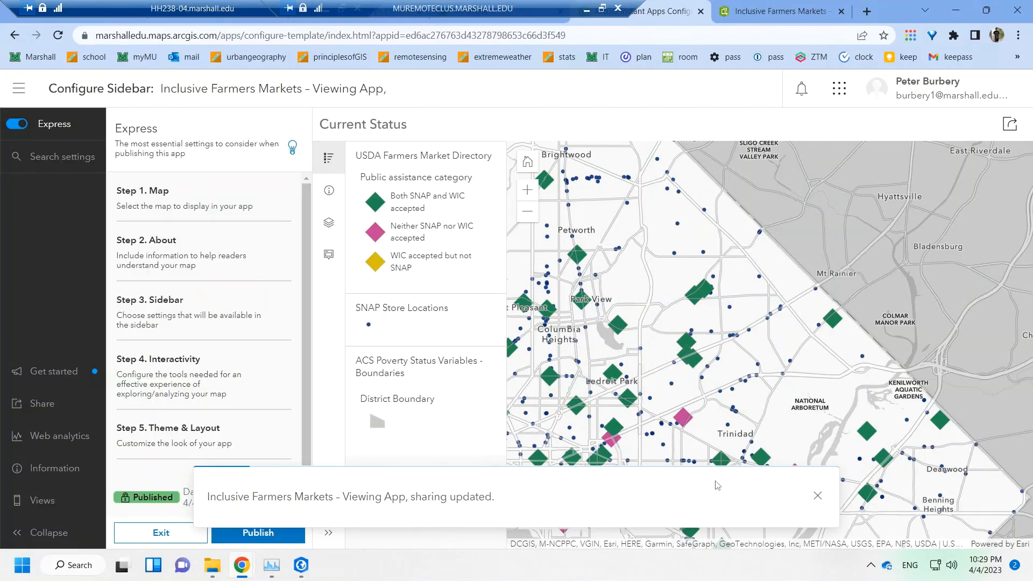
click(818, 496)
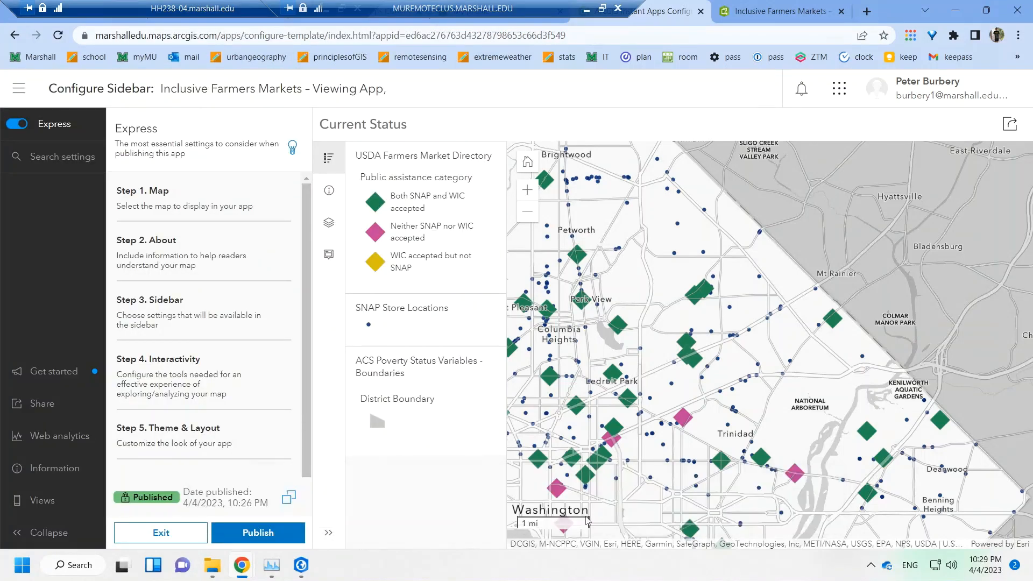
click(185, 537)
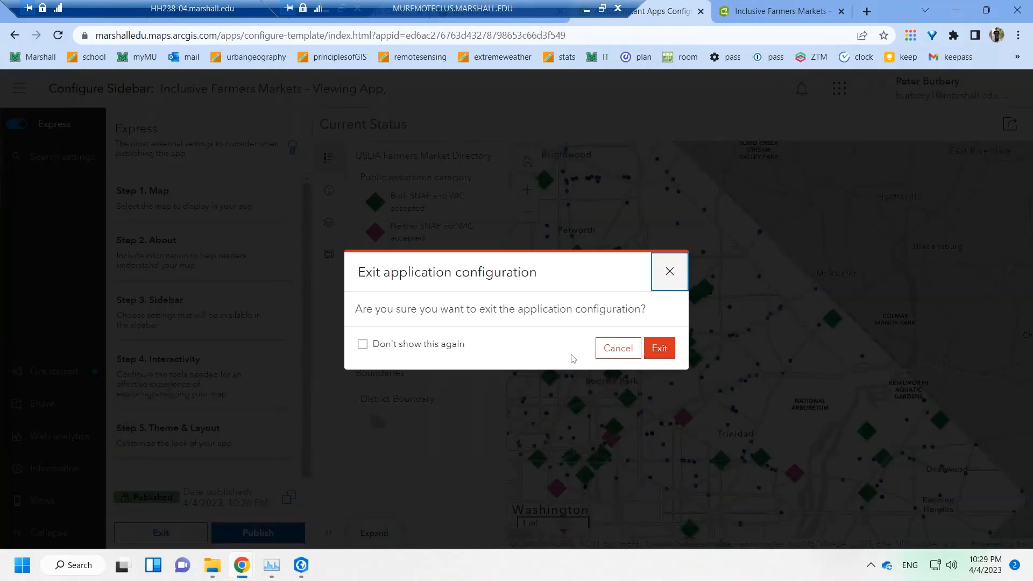
click(660, 349)
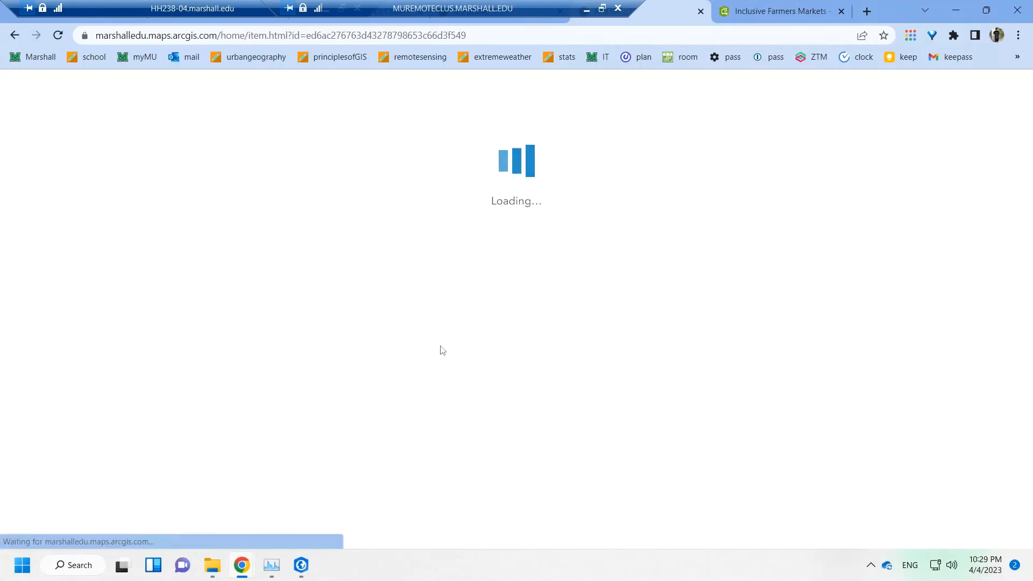
- View the app from its item page as the lesson instructs and display its map description through Details
mouse_move(242, 565)
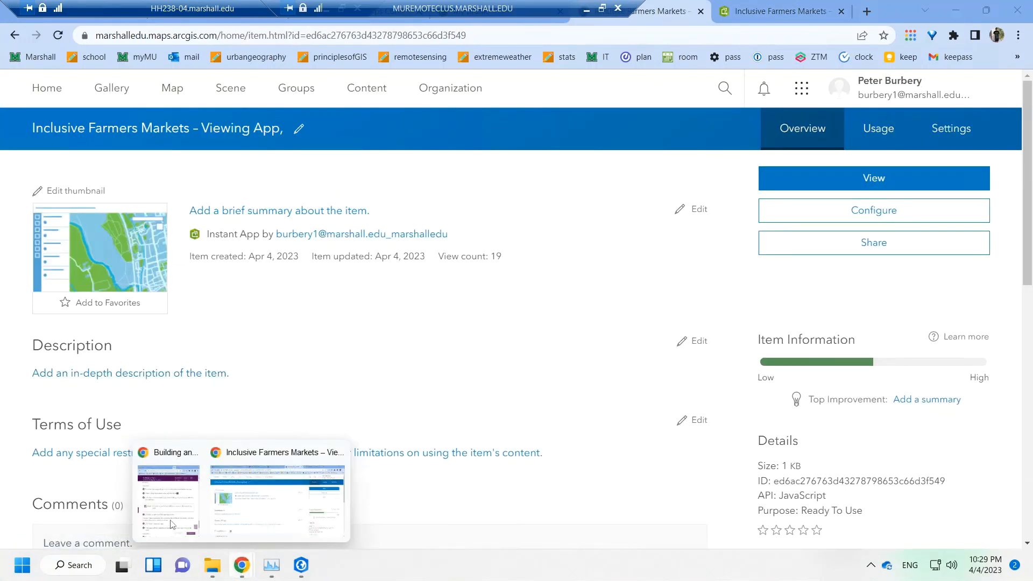
click(164, 514)
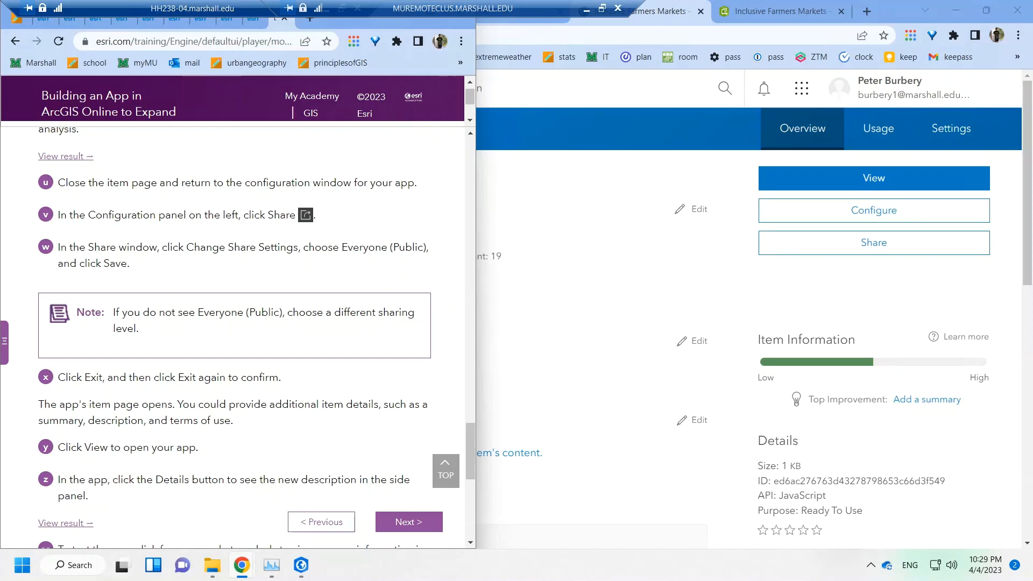
click(898, 175)
mouse_move(241, 564)
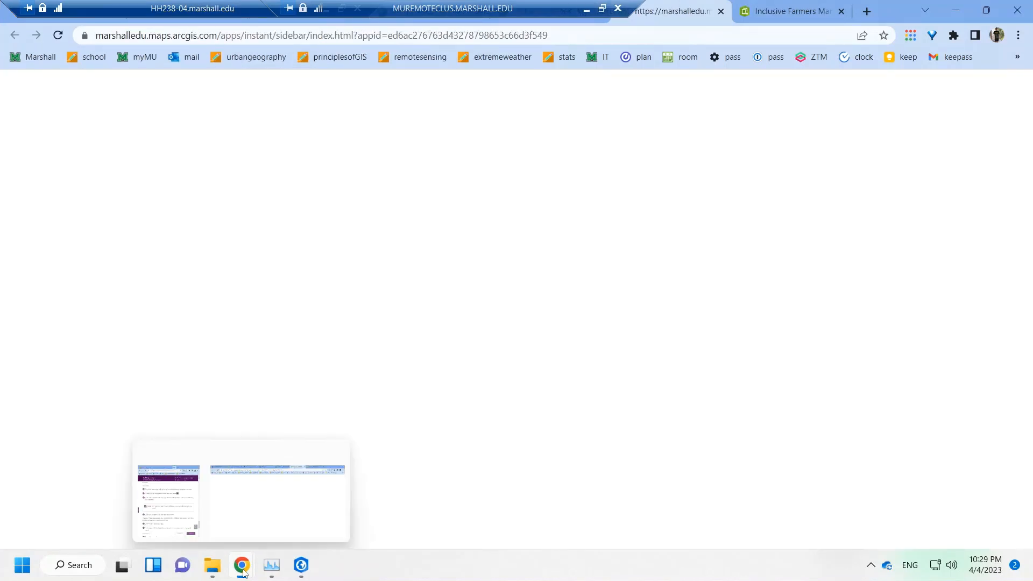
click(160, 497)
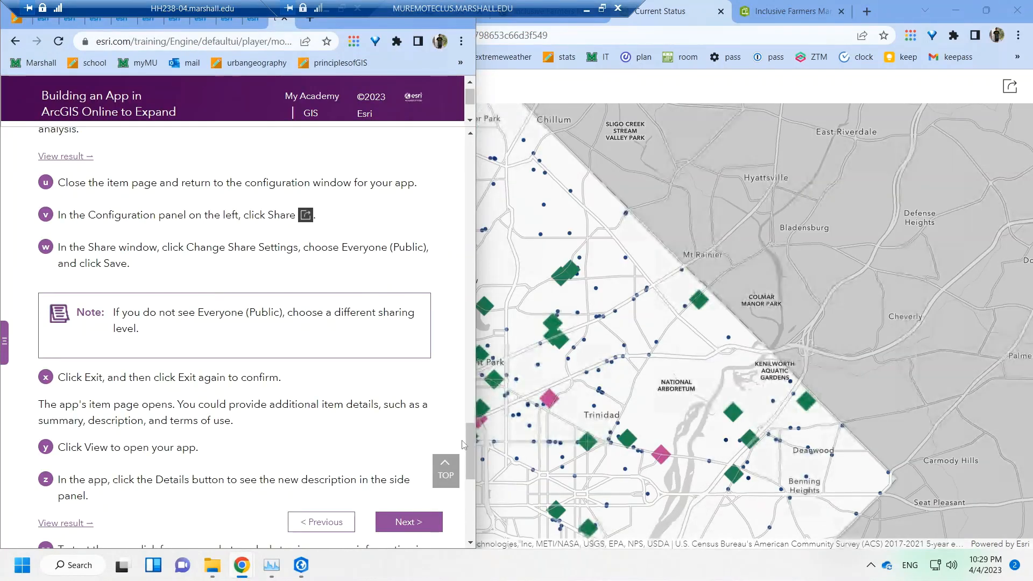
drag(472, 438, 473, 457)
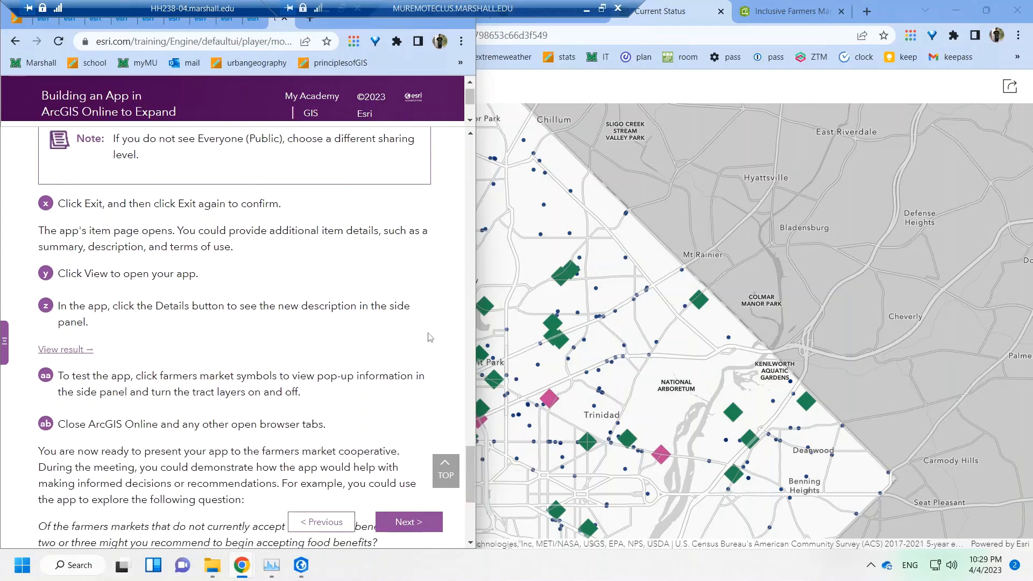
click(560, 318)
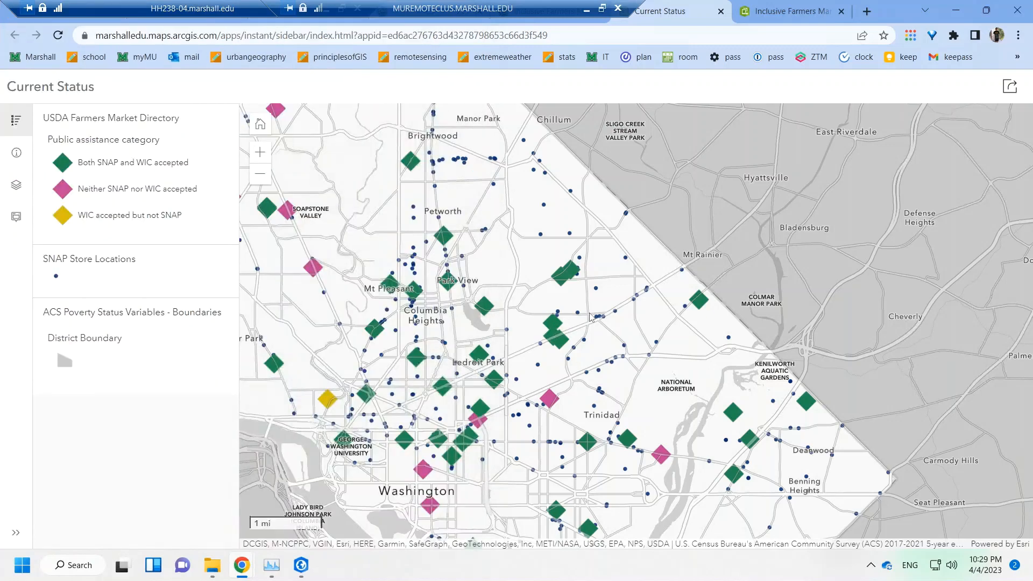
click(17, 151)
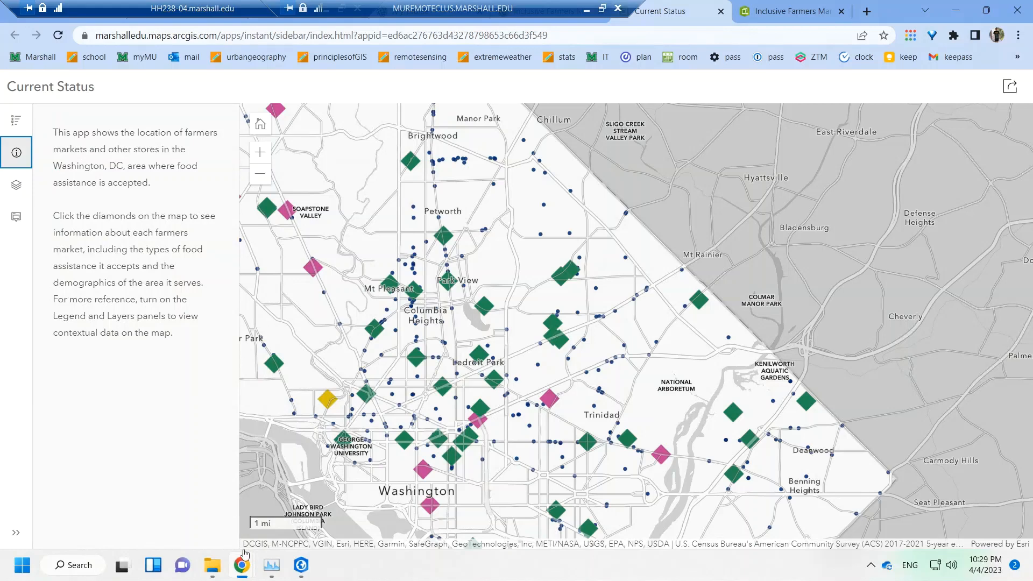
- Test the app per the lesson by viewing pop-ups for Shaw, the Petworth-area market, Cleveland Park and Georgetown's Rose Park farmers markets
mouse_move(242, 565)
click(169, 521)
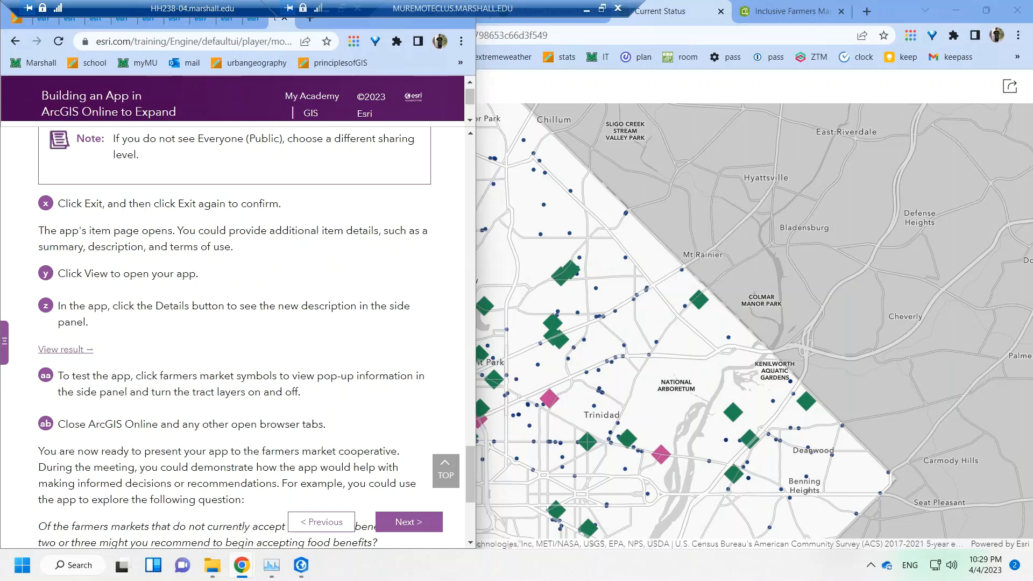
click(621, 359)
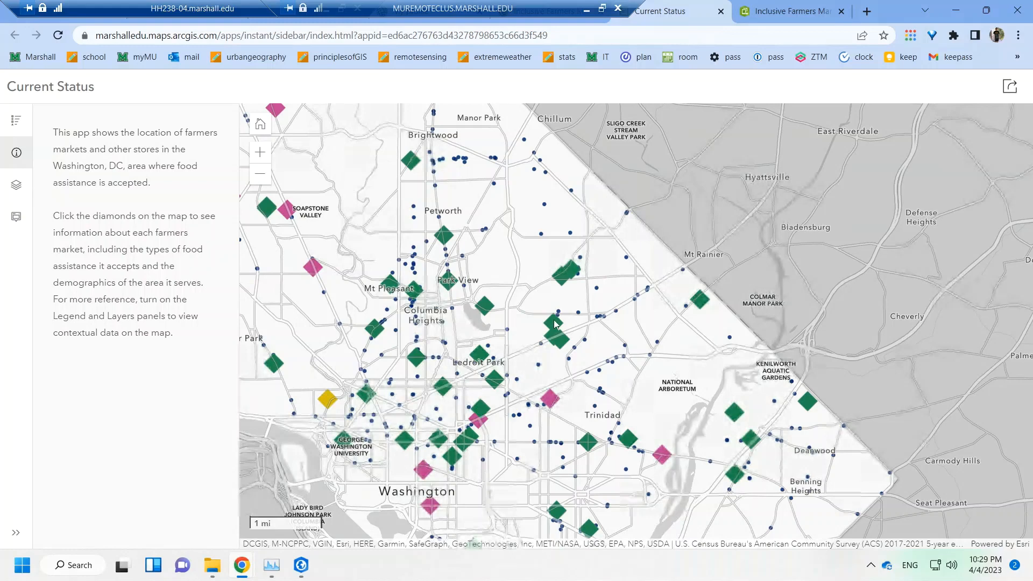
scroll(553, 326, up, 2)
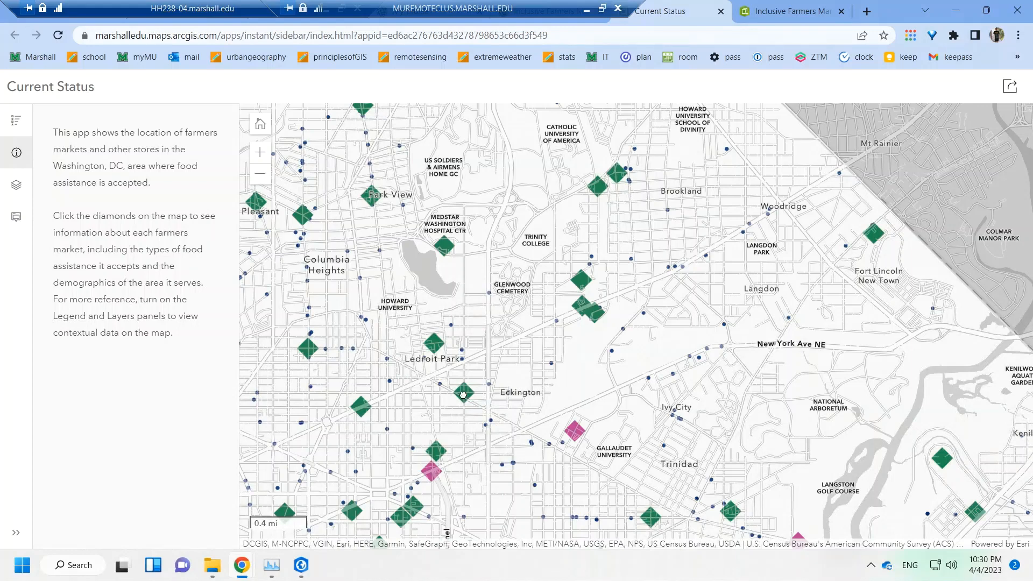
scroll(467, 397, down, 1)
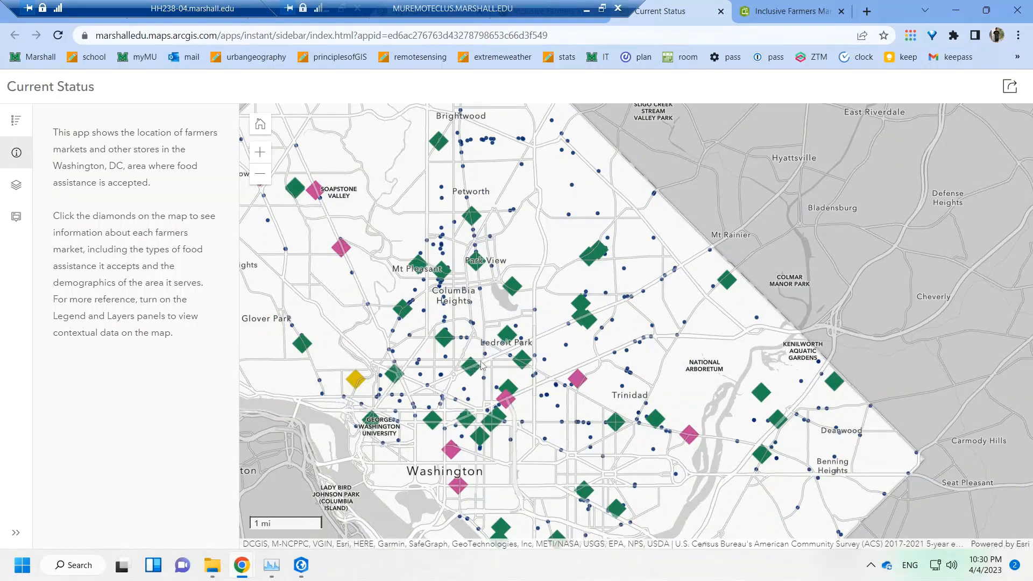
click(471, 368)
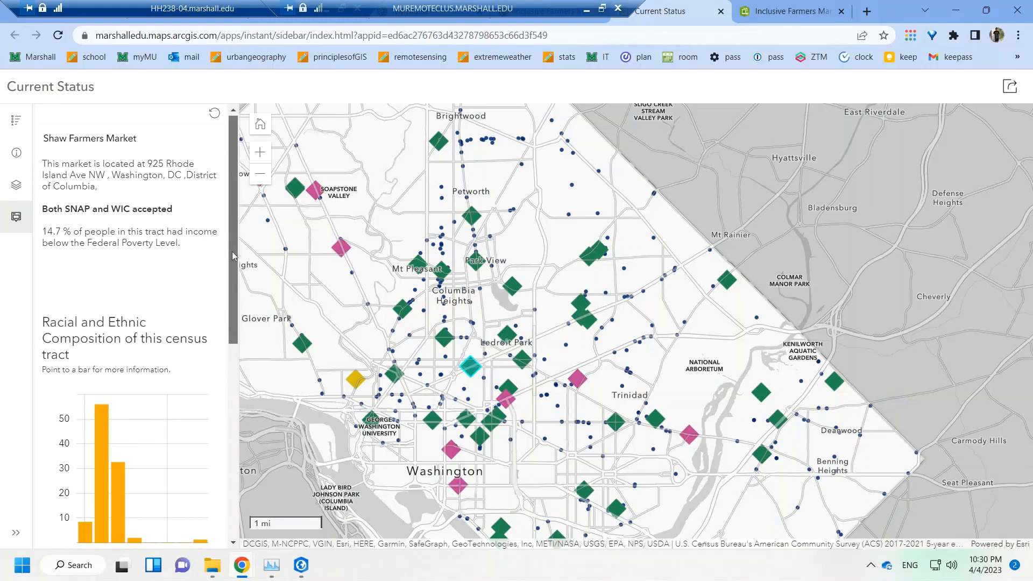
drag(233, 223, 215, 432)
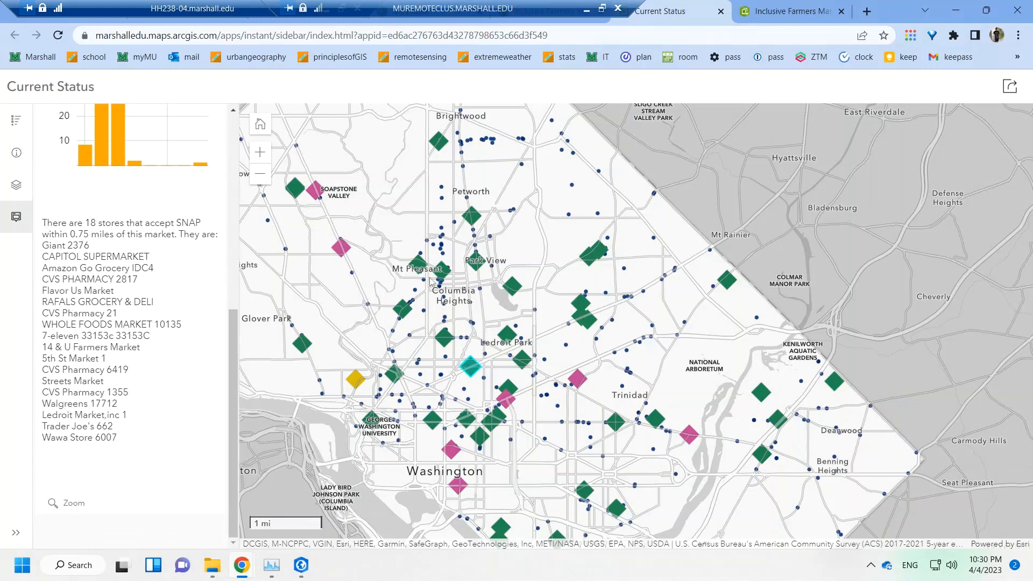
click(472, 217)
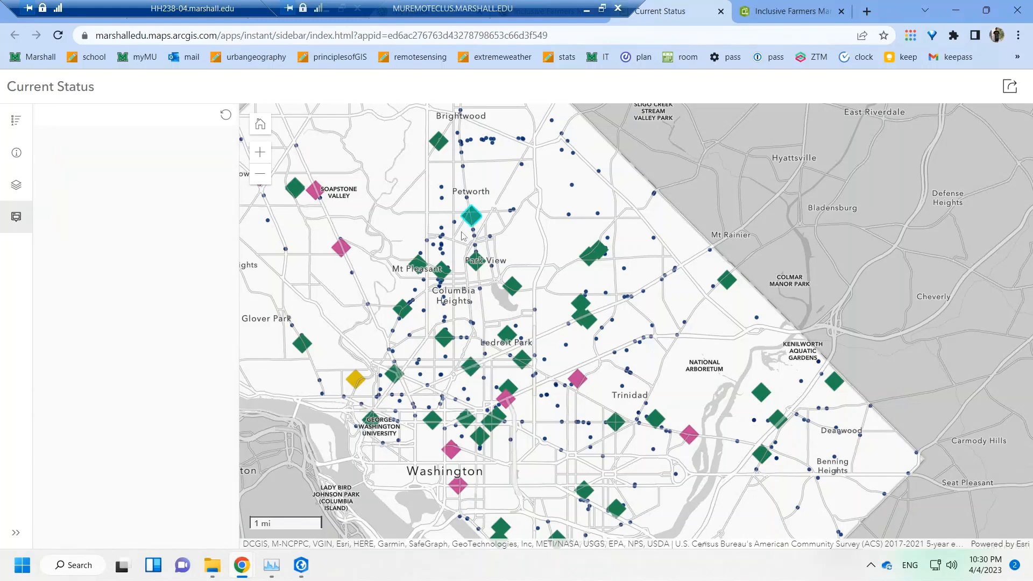
click(339, 254)
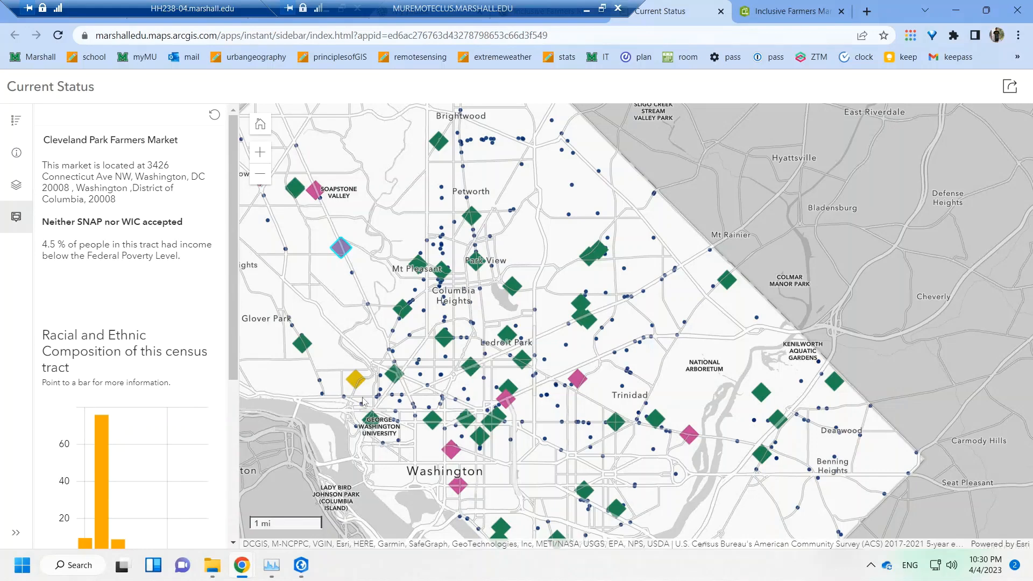
click(361, 381)
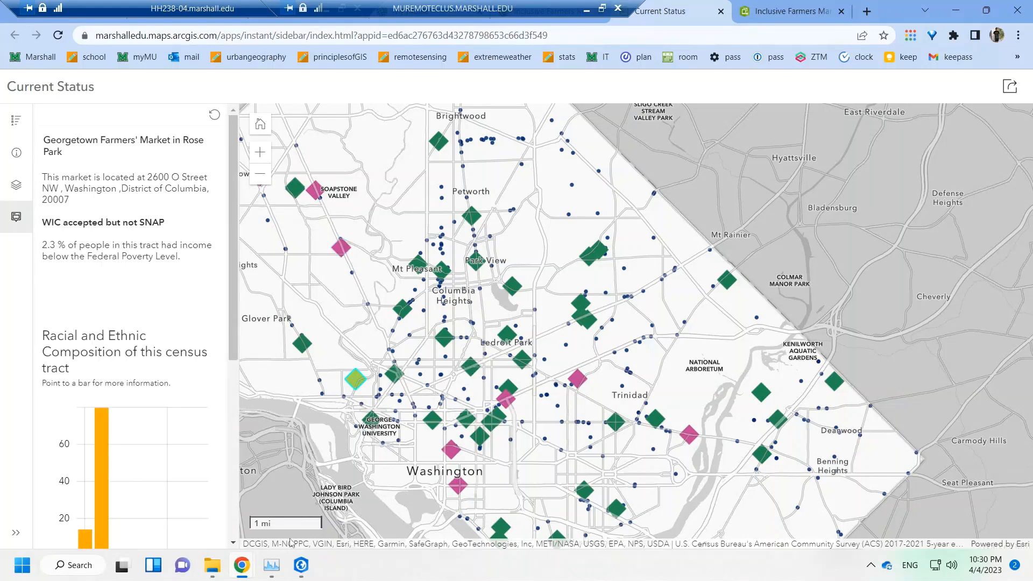
- Read the lesson's closing section on which farmers markets to recommend for accepting SNAP or WIC benefits
mouse_move(243, 565)
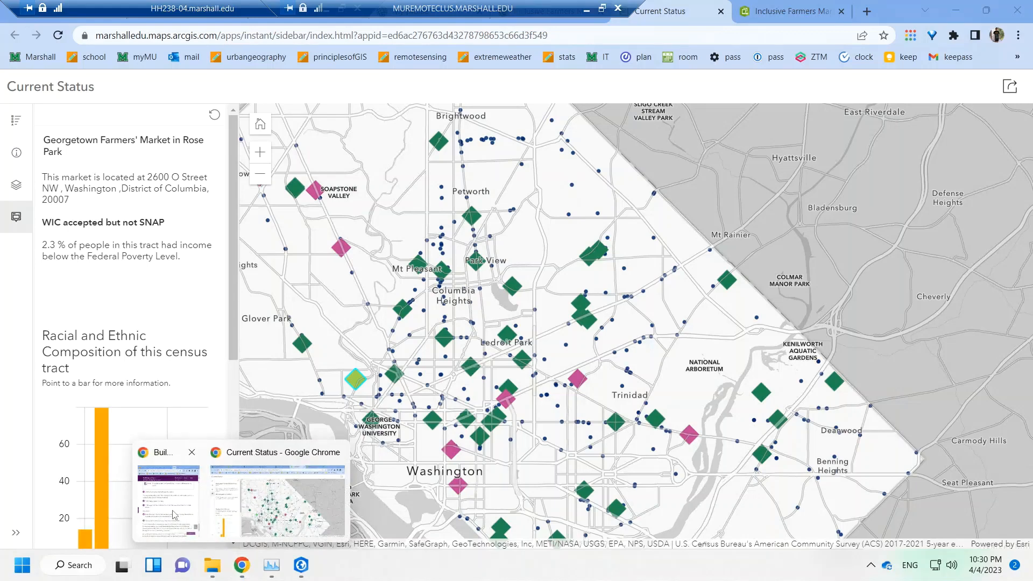
click(173, 514)
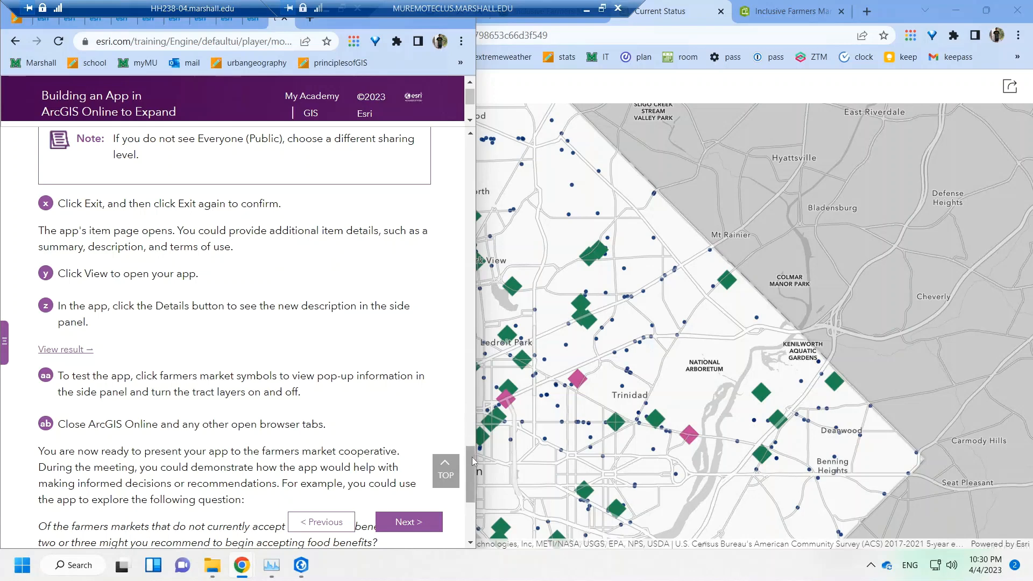
scroll(473, 472, down, 2)
drag(472, 471, 467, 484)
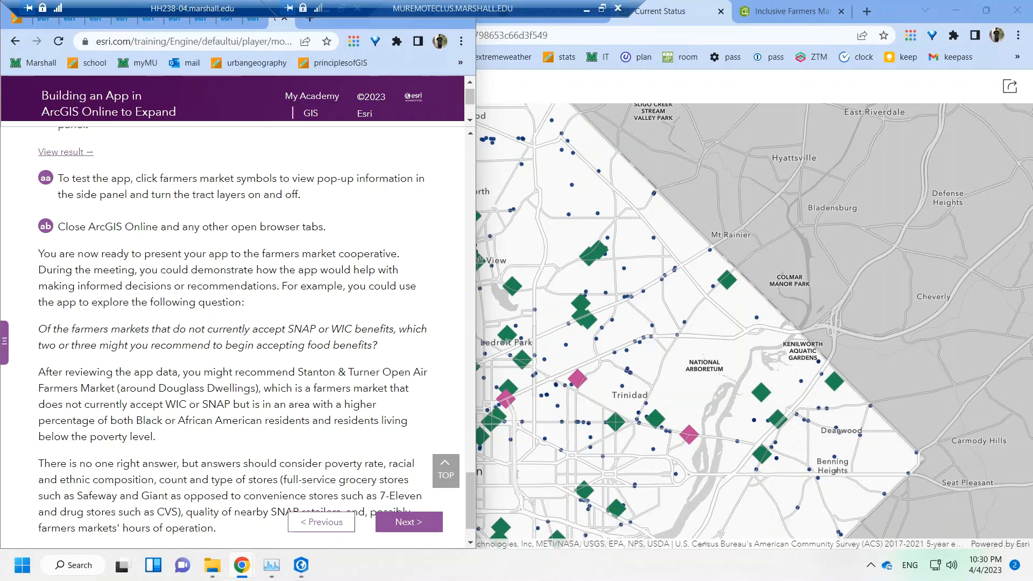
click(587, 10)
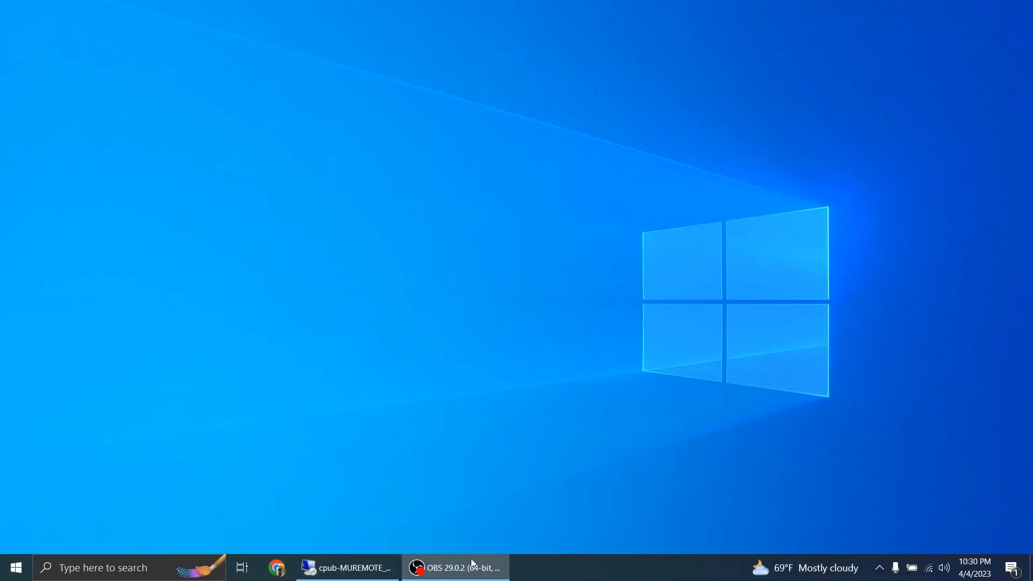
click(385, 562)
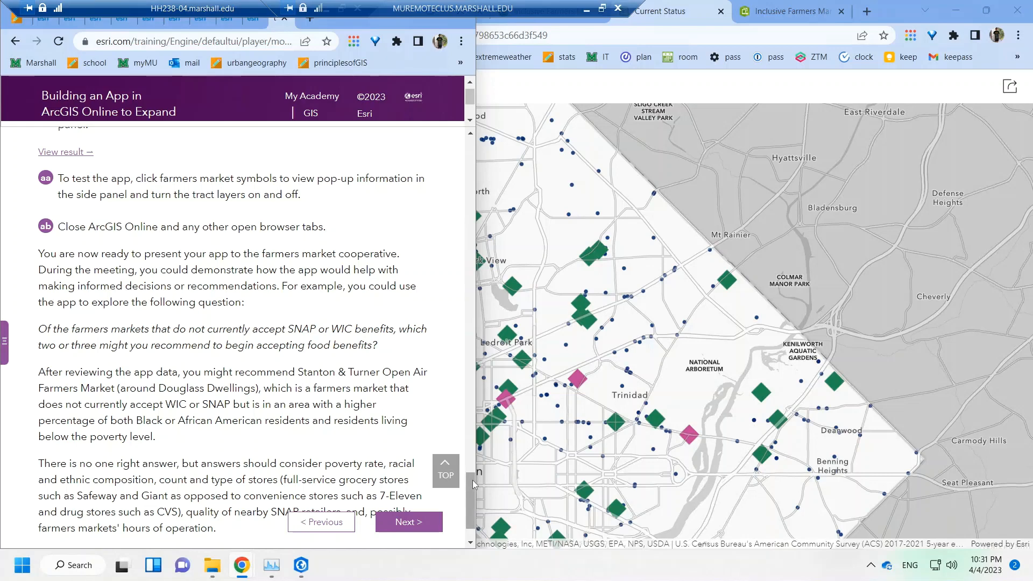
scroll(474, 492, down, 2)
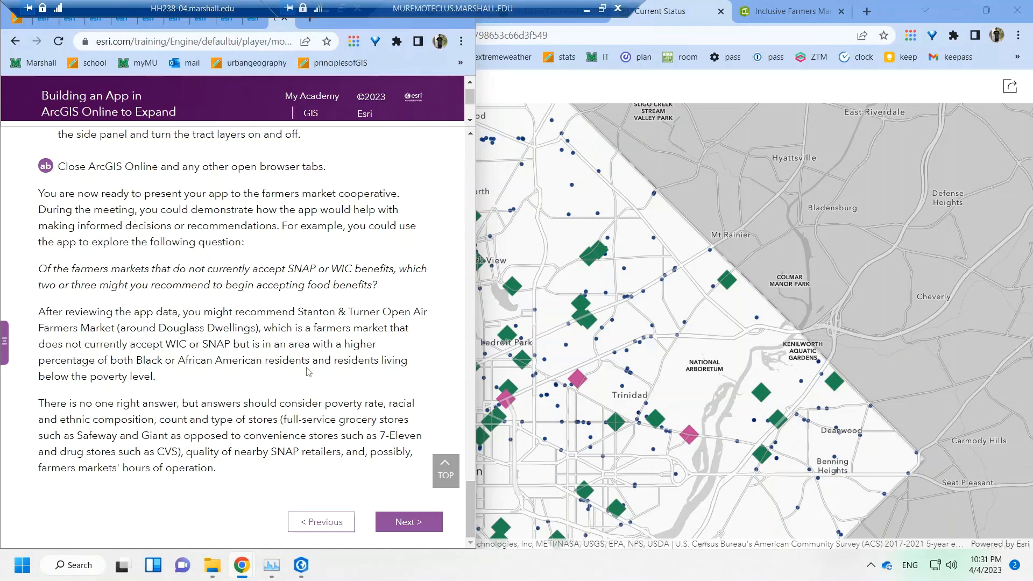
- Advance the lesson to its quiz and answer question 1, on blending layer data into the basemap, with Transparency
click(405, 522)
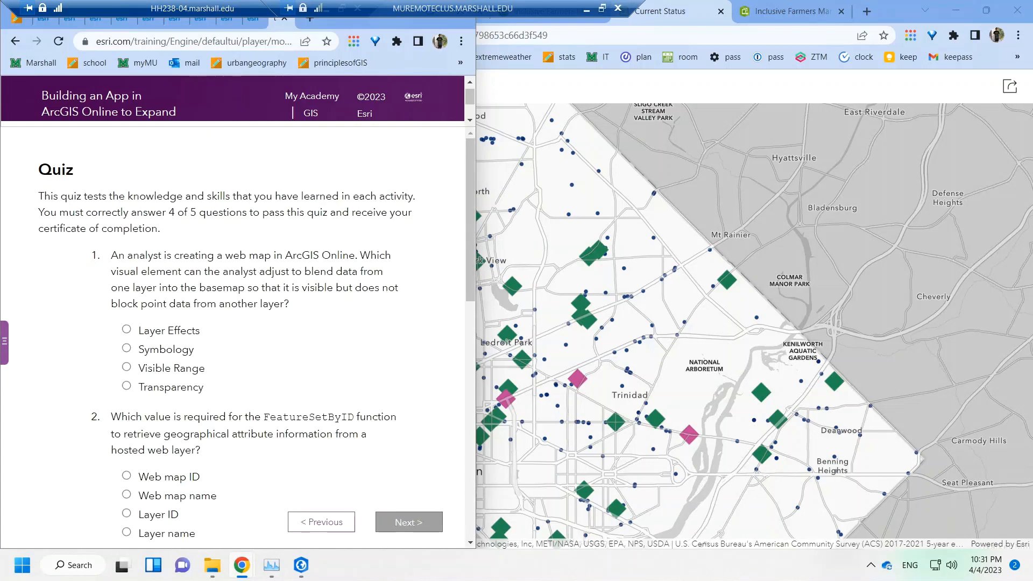
drag(74, 213, 148, 212)
click(148, 212)
drag(196, 304, 216, 304)
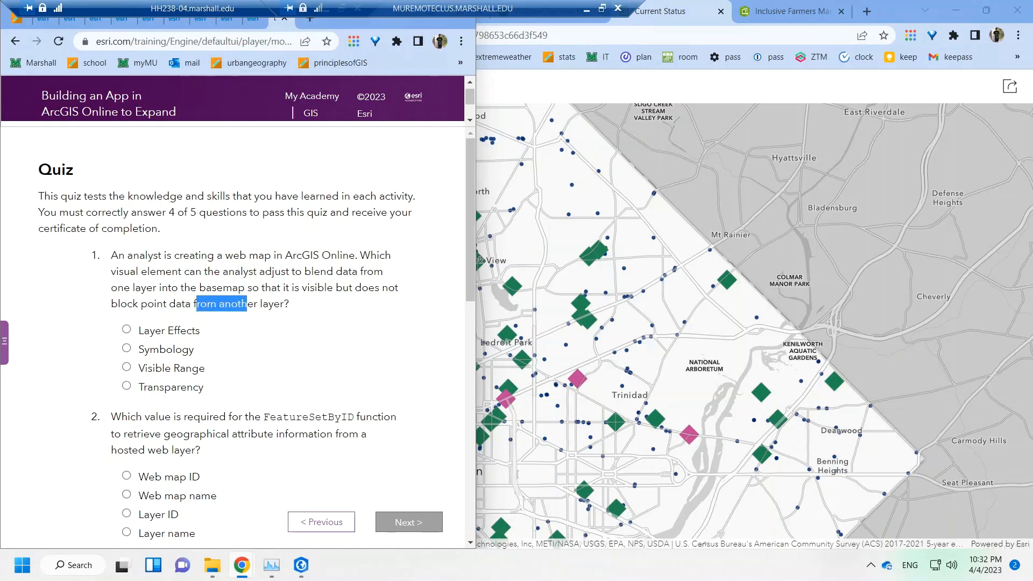
click(214, 305)
click(127, 386)
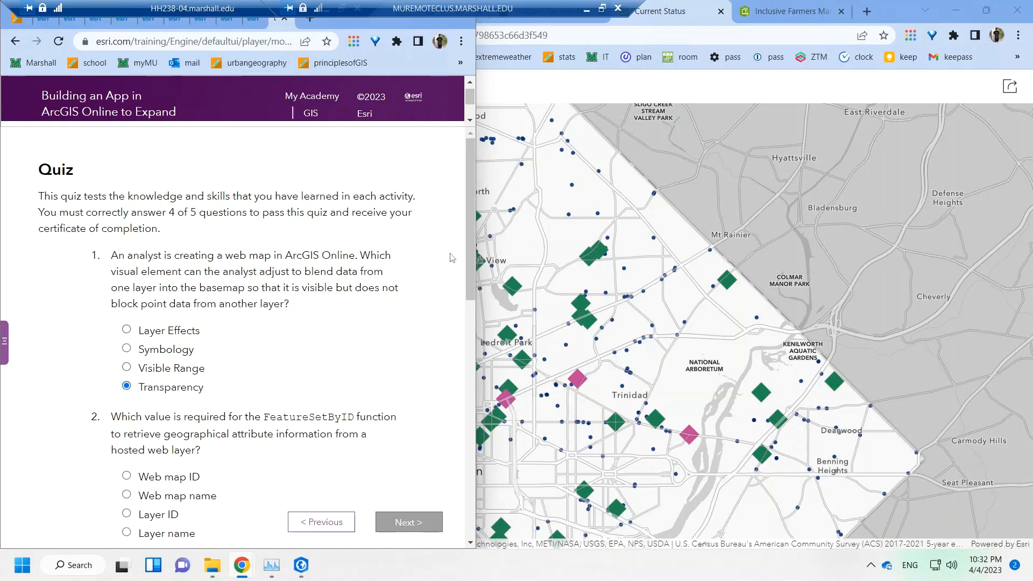
- Answer quiz question 2, on the FeatureSetByID value, with Layer ID and question 3, on accessing all configuration settings, with Disable the Express setup
drag(470, 238, 471, 264)
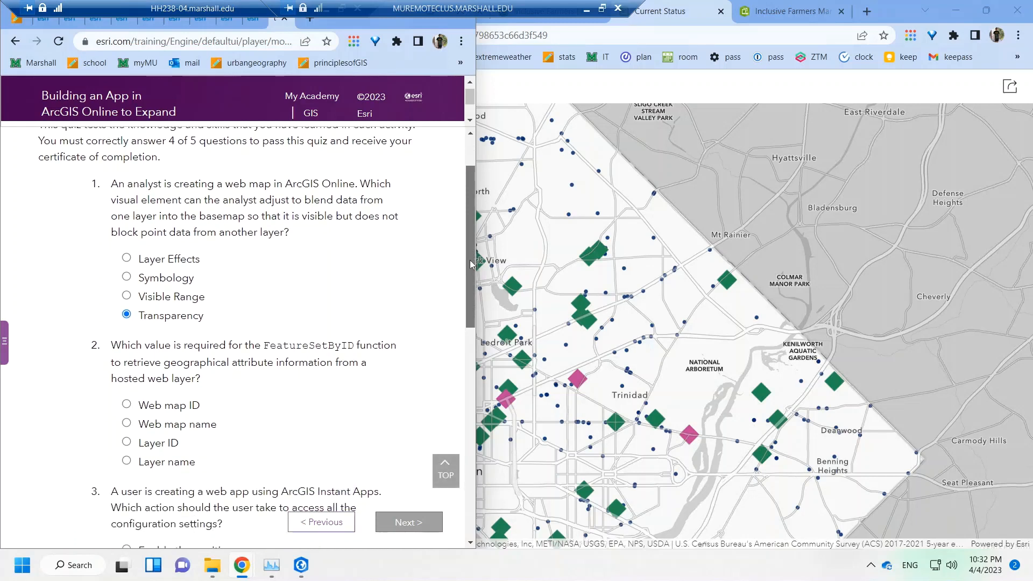
drag(471, 264, 468, 282)
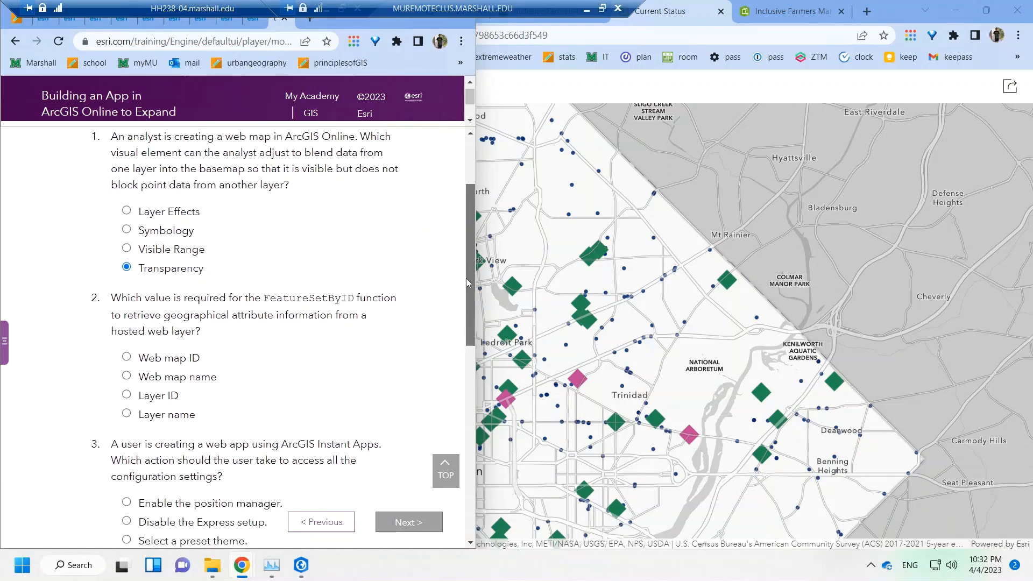
click(126, 396)
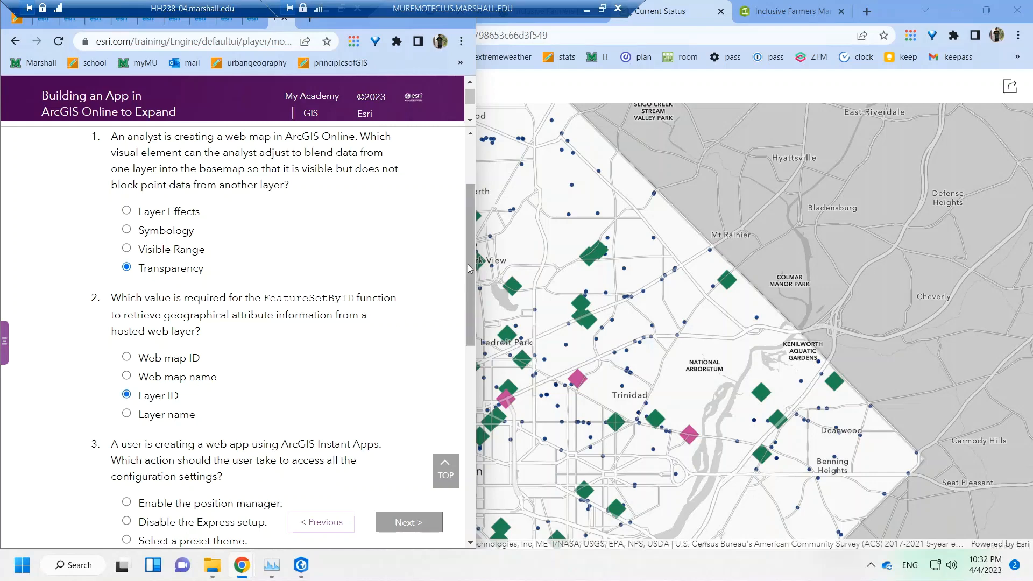
drag(467, 276, 465, 325)
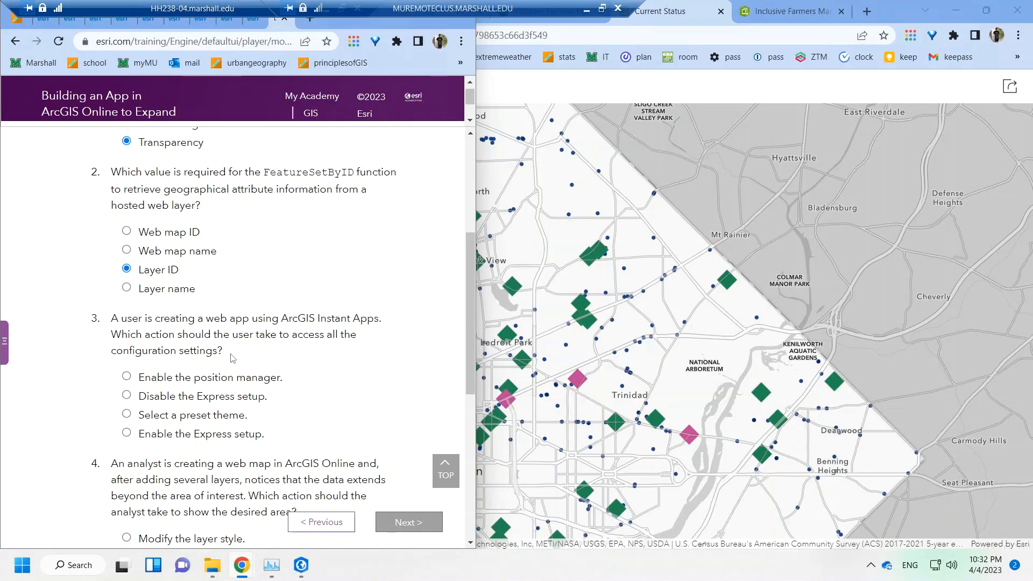
click(145, 399)
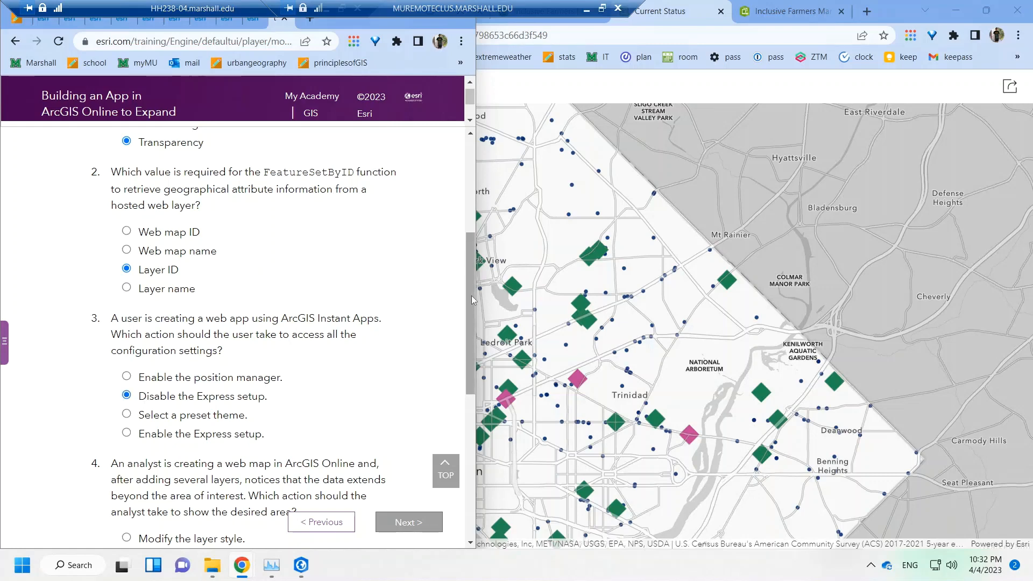
- Answer question 4, on showing the desired area, with Filter the layer features and question 5, on the Arcade expression, with {expression/expr0}
drag(471, 296, 472, 394)
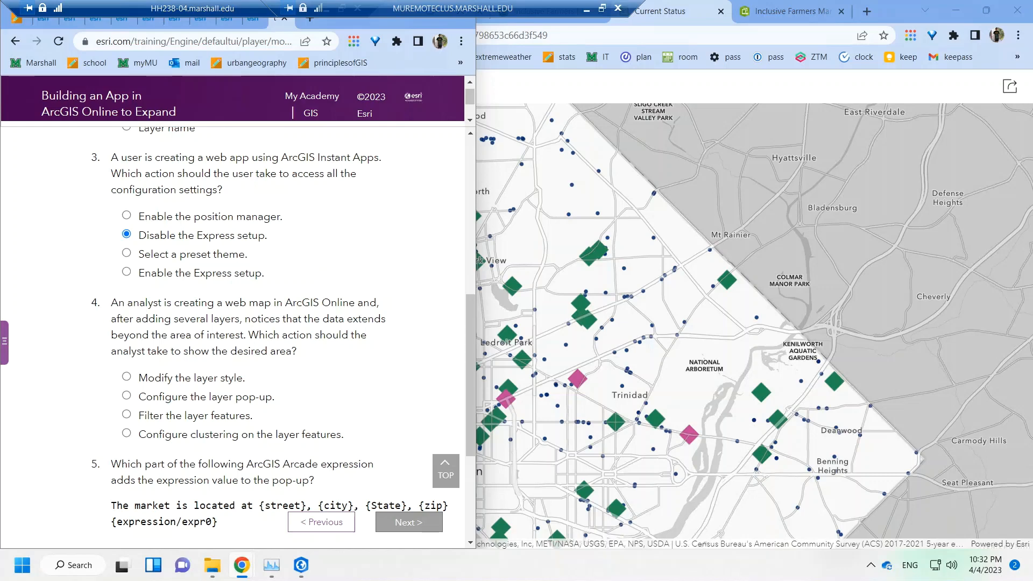
click(189, 415)
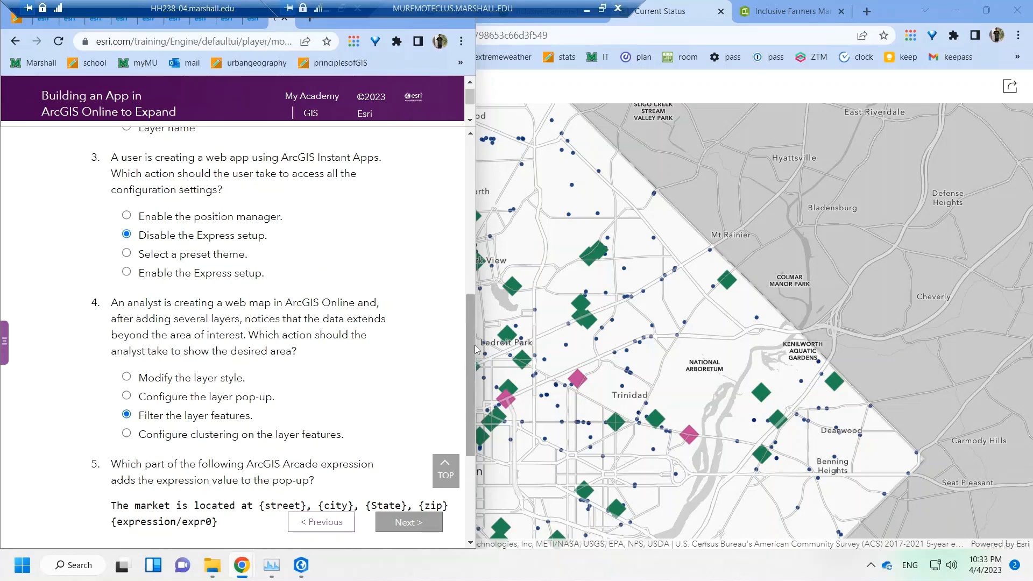
scroll(473, 375, down, 2)
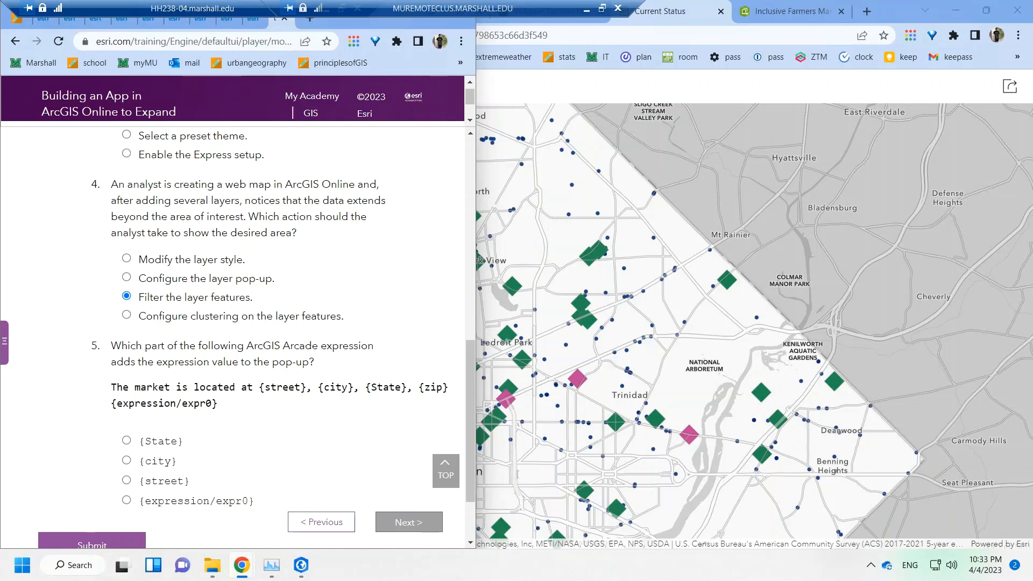
click(127, 500)
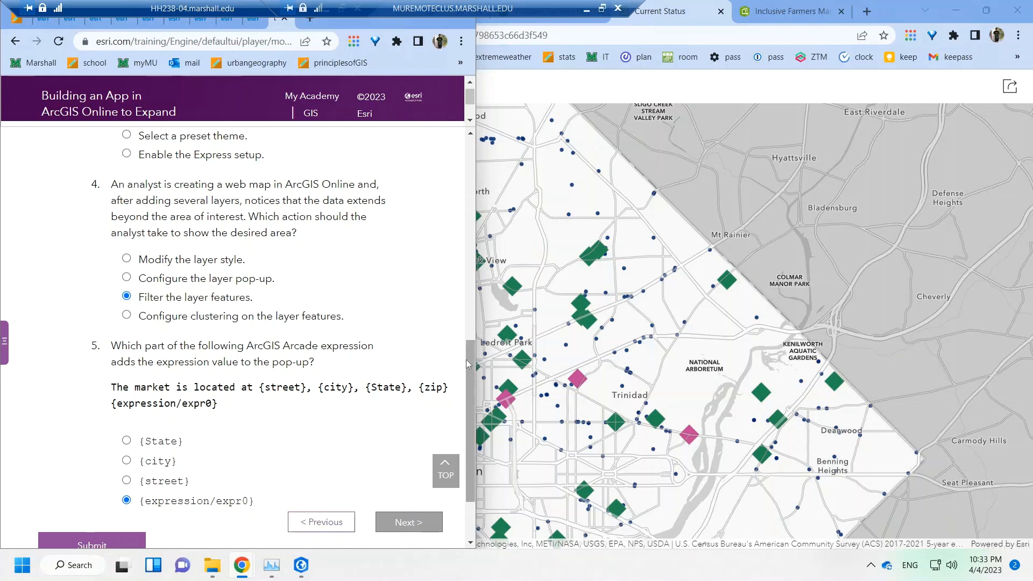
- Review the chosen quiz answers and submit the quiz for grading
scroll(471, 329, up, 3)
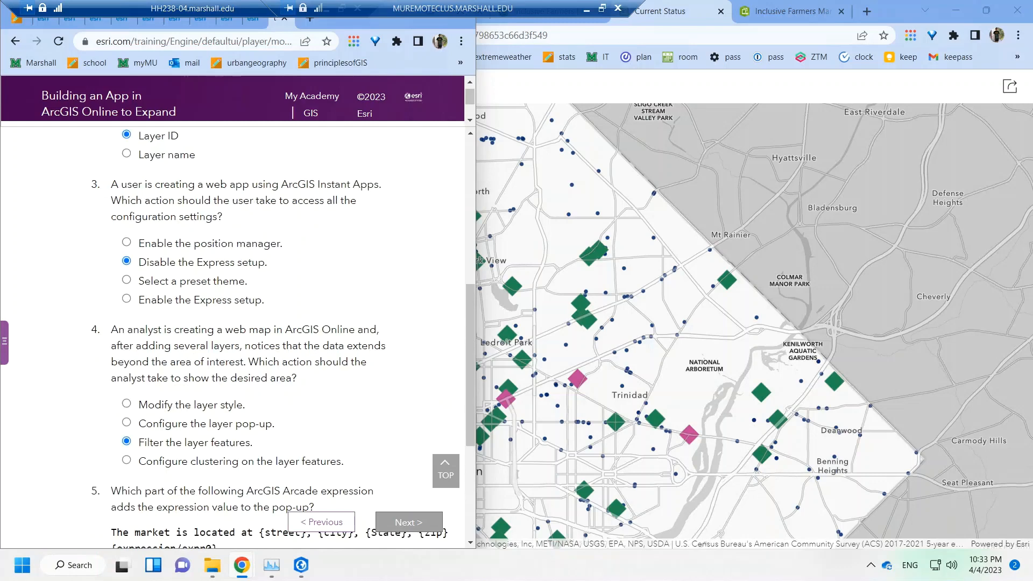
scroll(469, 294, down, 5)
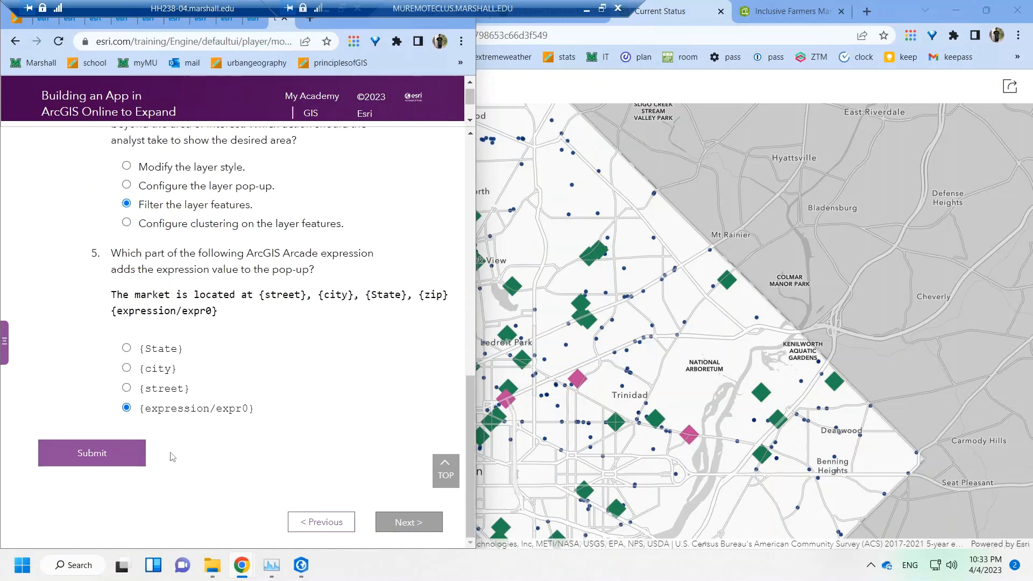
click(123, 457)
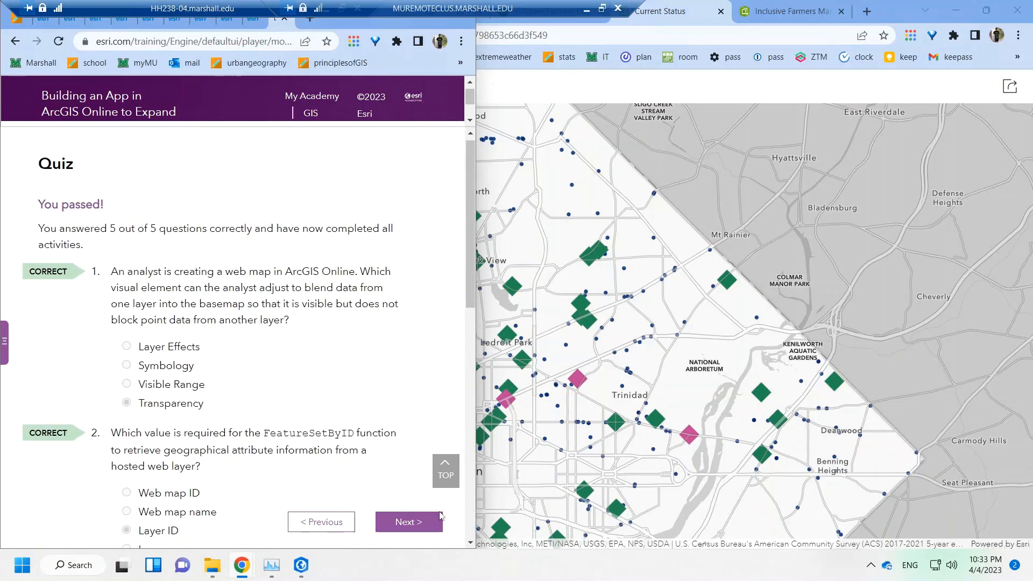